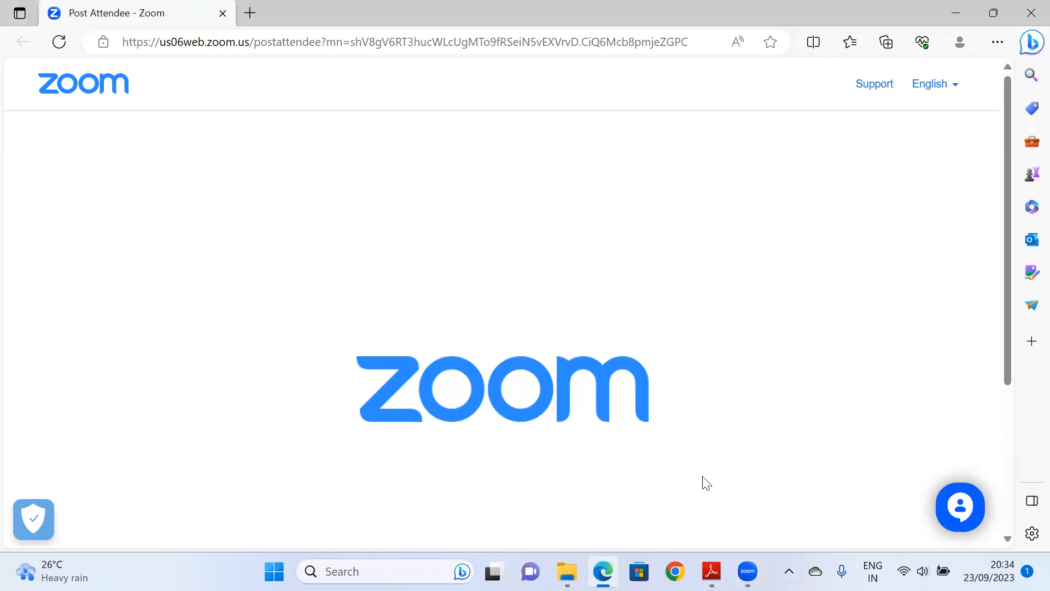
Switch to Adobe Reader and view the title page and table of contents of Word-Basics-2013.pdf.
{"action": "mouse_move", "coordinate": [748, 572]}
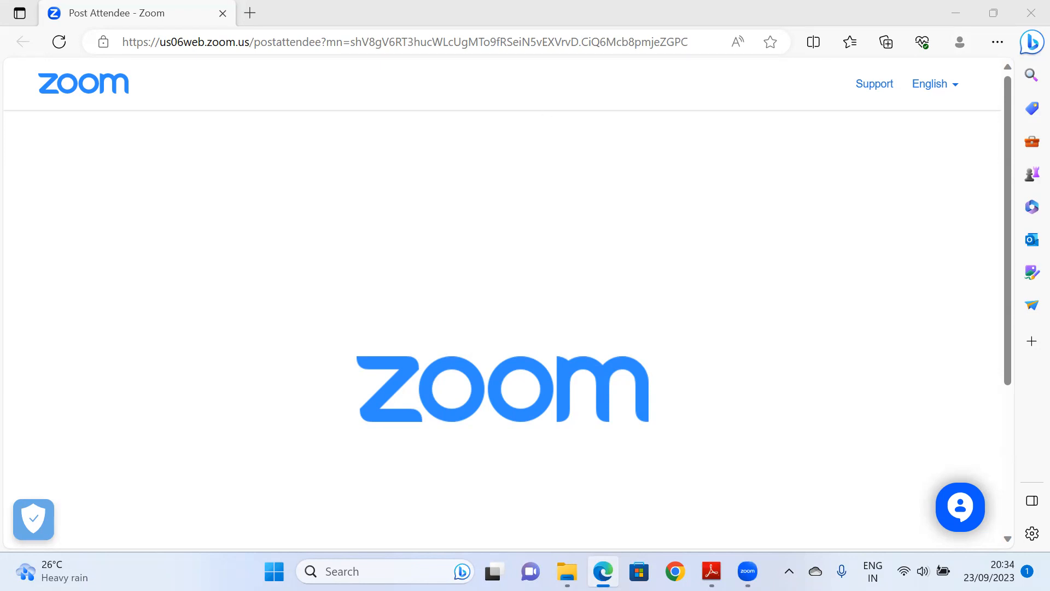
{"action": "left_click", "coordinate": [712, 571]}
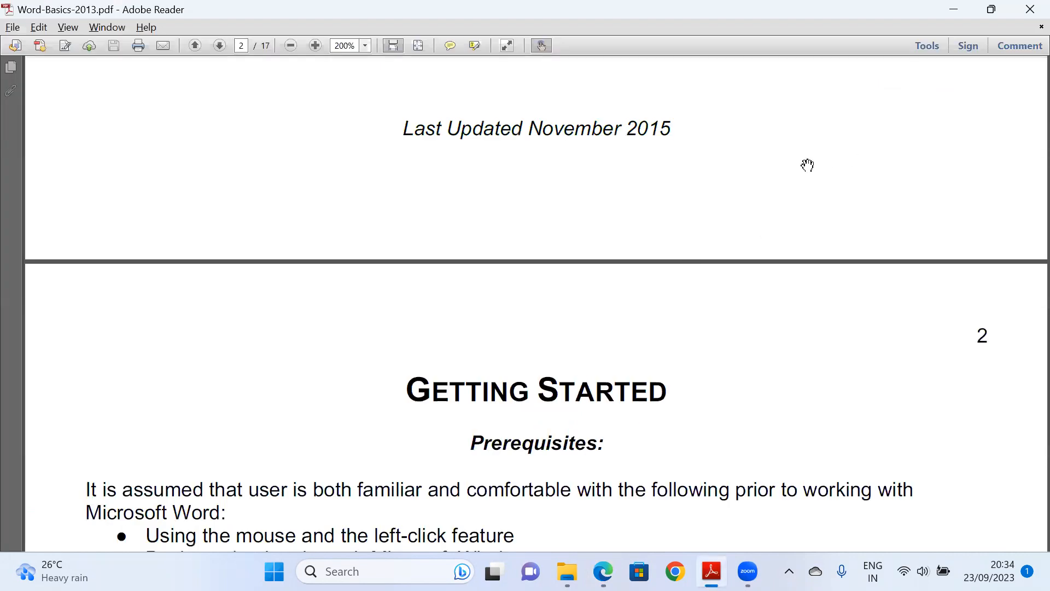
{"action": "scroll", "coordinate": [807, 164], "scroll_direction": "up", "scroll_amount": 10}
{"action": "scroll", "coordinate": [804, 164], "scroll_direction": "up", "scroll_amount": 8}
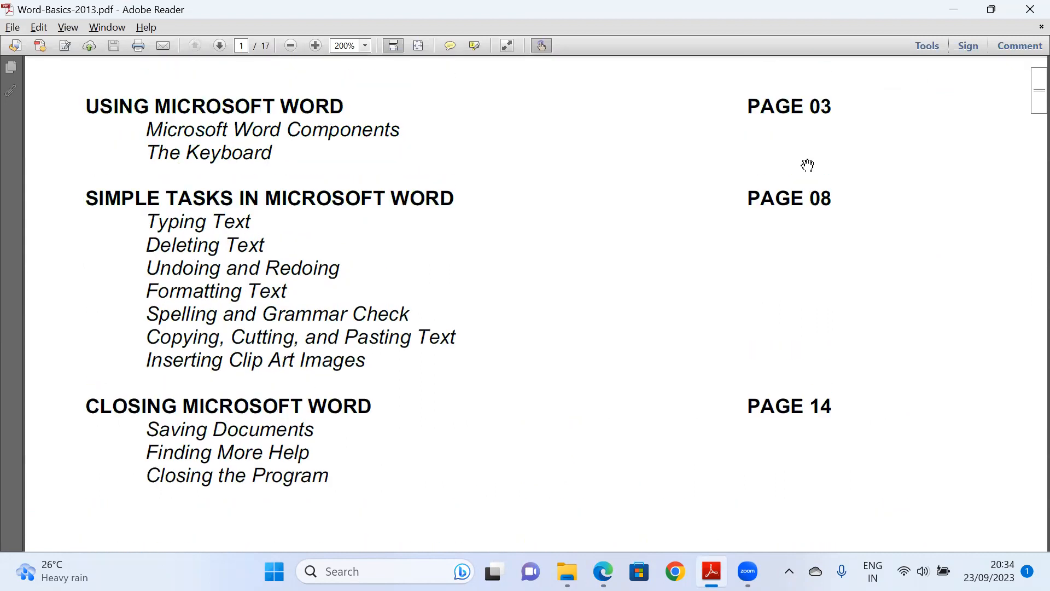
{"action": "scroll", "coordinate": [806, 164], "scroll_direction": "up", "scroll_amount": 5}
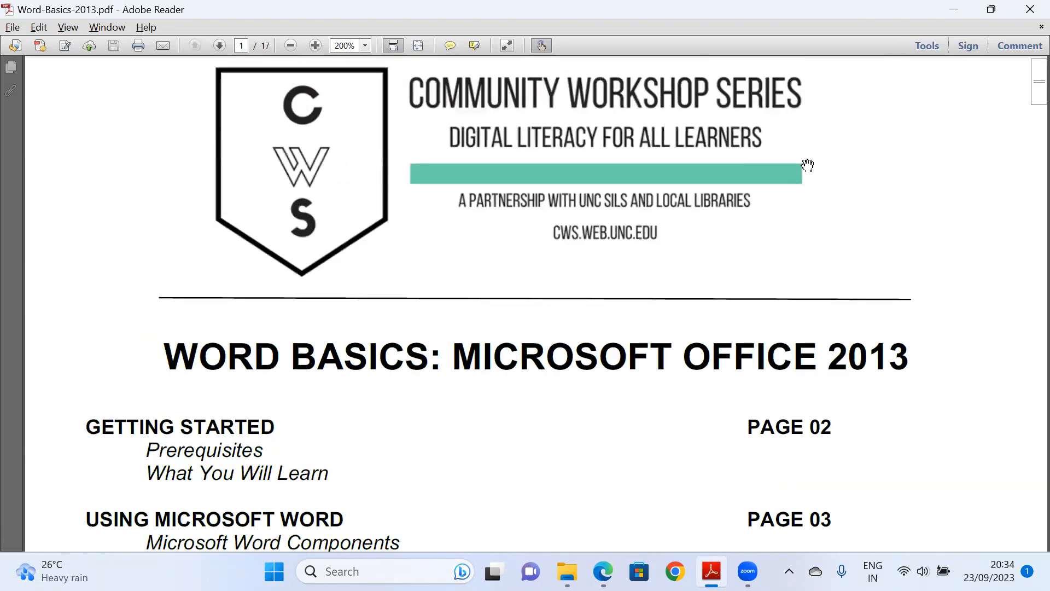
{"action": "scroll", "coordinate": [807, 164], "scroll_direction": "up", "scroll_amount": 2}
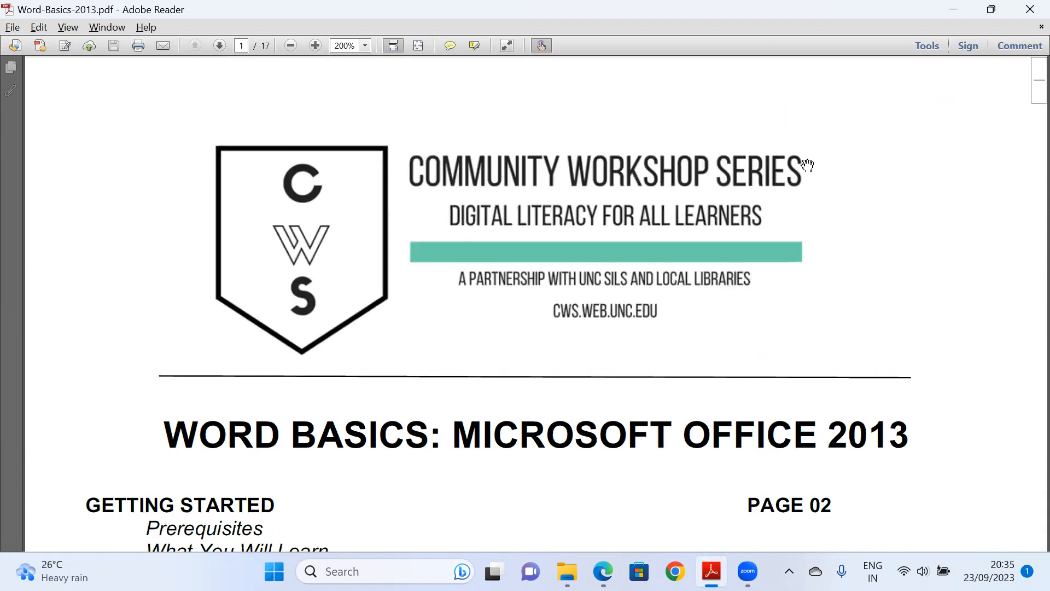
{"action": "scroll", "coordinate": [808, 165], "scroll_direction": "up", "scroll_amount": 1}
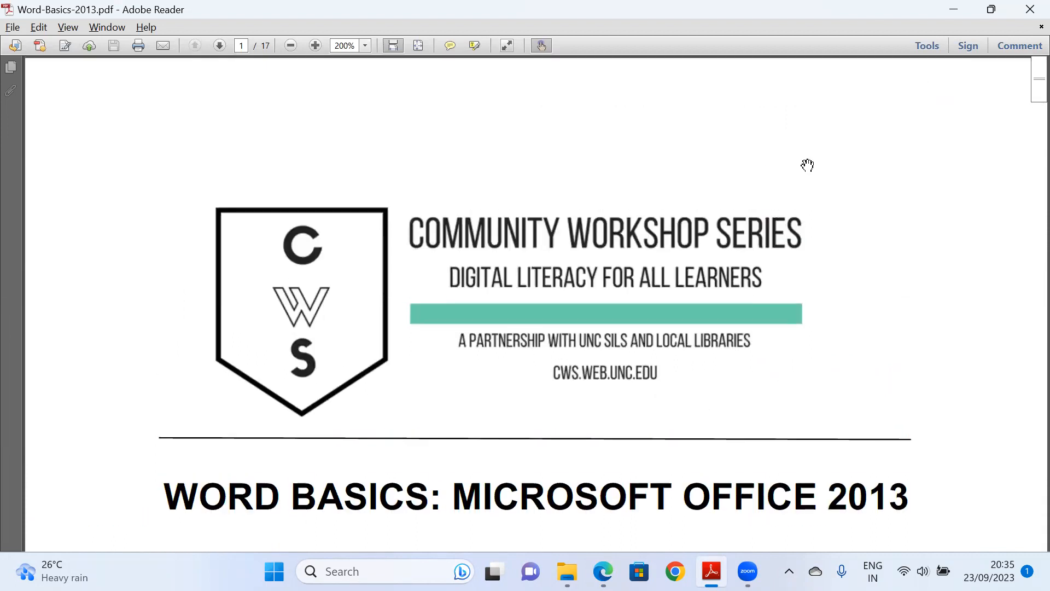
Review the "What You Will Learn" topic table on page 2 of the Word Basics handout.
{"action": "scroll", "coordinate": [808, 164], "scroll_direction": "down", "scroll_amount": 7}
{"action": "scroll", "coordinate": [808, 165], "scroll_direction": "down", "scroll_amount": 8}
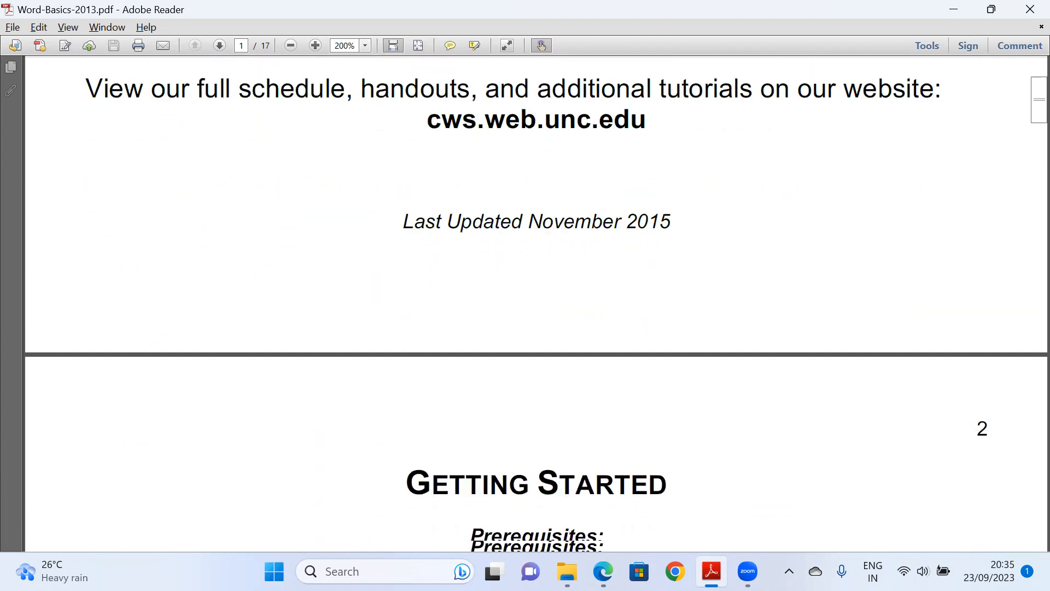
{"action": "scroll", "coordinate": [808, 164], "scroll_direction": "down", "scroll_amount": 5}
{"action": "scroll", "coordinate": [808, 164], "scroll_direction": "down", "scroll_amount": 4}
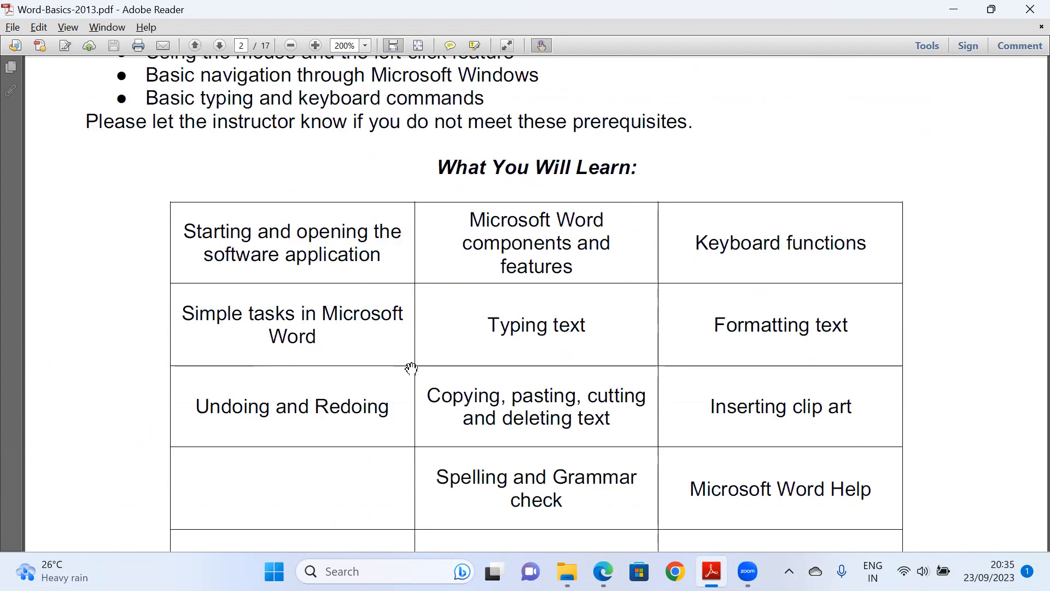
{"action": "scroll", "coordinate": [412, 368], "scroll_direction": "down", "scroll_amount": 2}
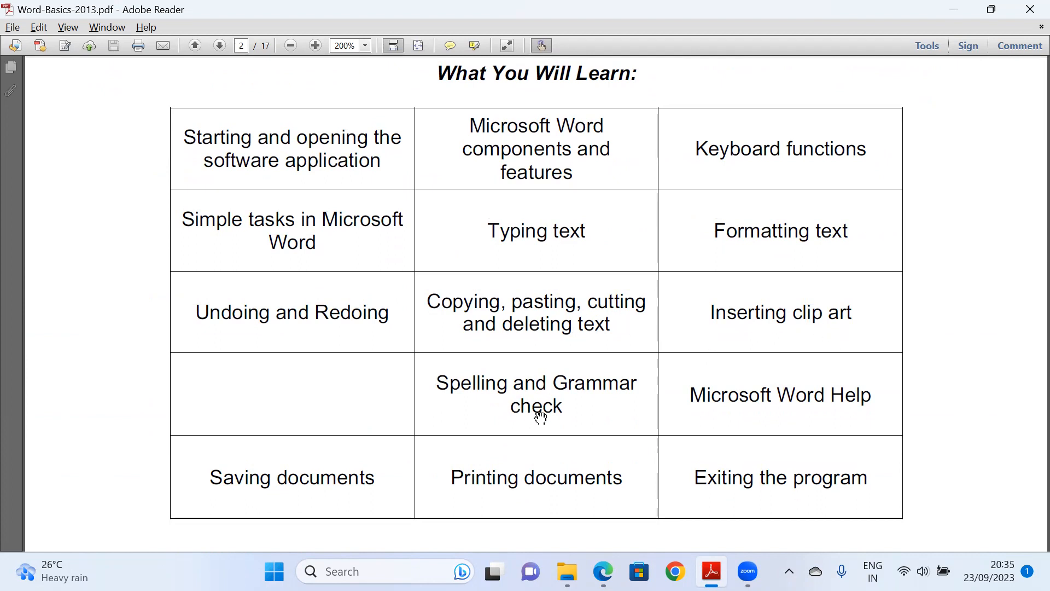
{"action": "scroll", "coordinate": [547, 419], "scroll_direction": "down", "scroll_amount": 3}
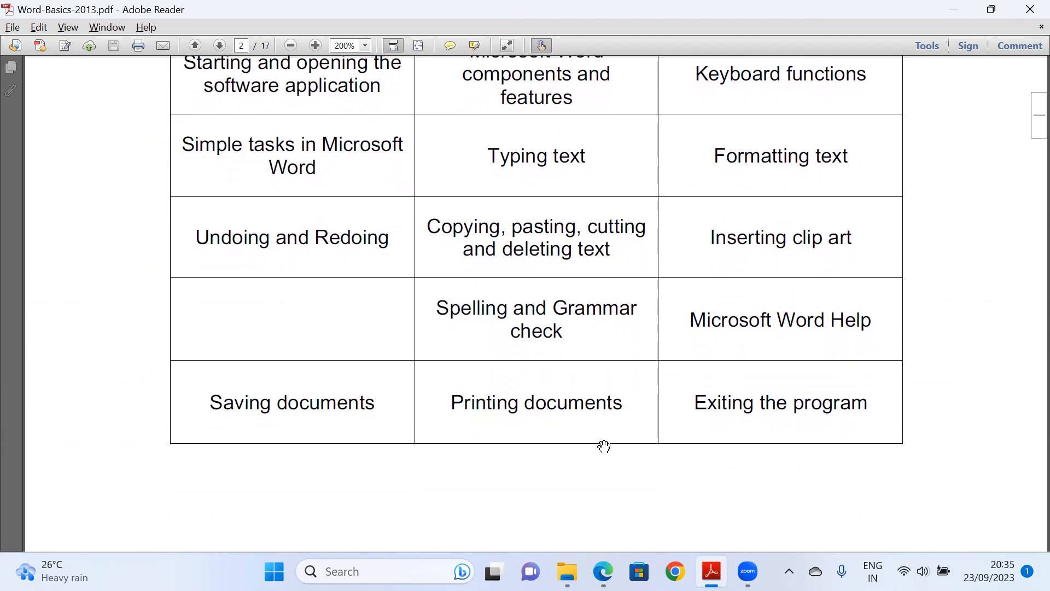
{"action": "scroll", "coordinate": [608, 449], "scroll_direction": "down", "scroll_amount": 5}
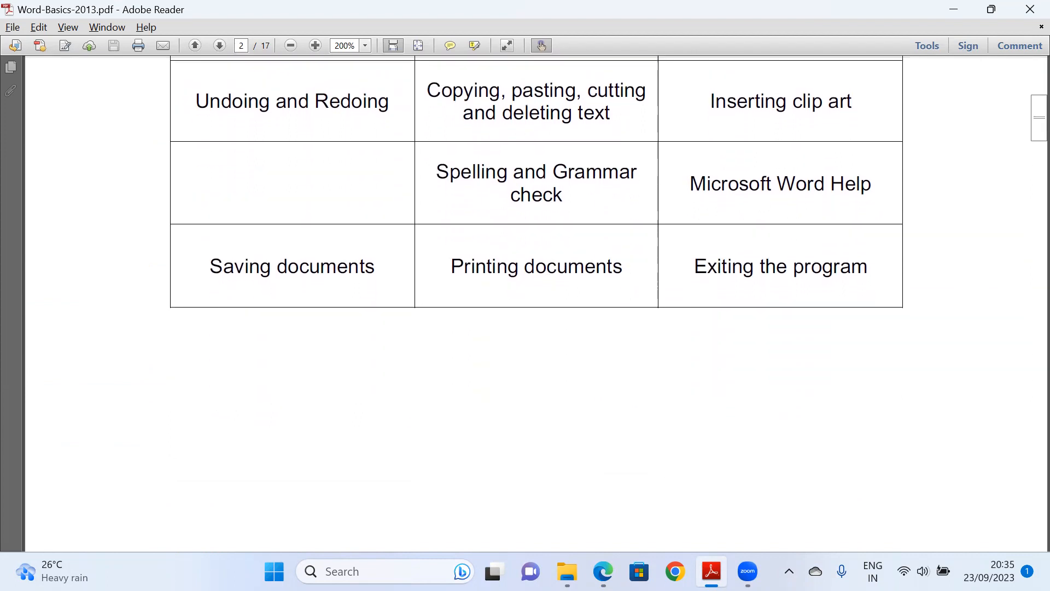
{"action": "scroll", "coordinate": [608, 448], "scroll_direction": "down", "scroll_amount": 15}
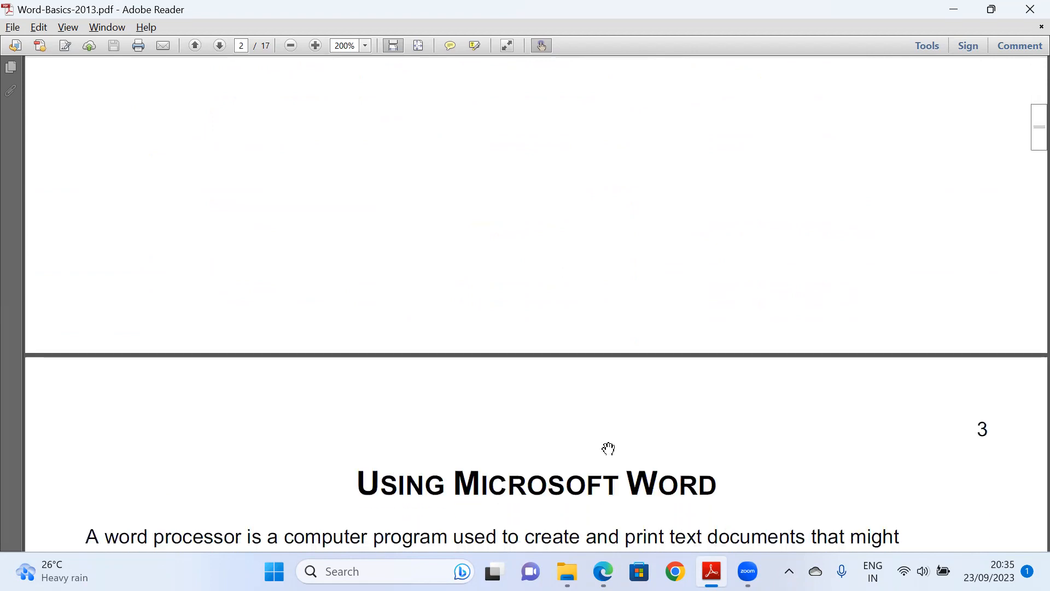
{"action": "scroll", "coordinate": [608, 449], "scroll_direction": "down", "scroll_amount": 4}
{"action": "scroll", "coordinate": [609, 448], "scroll_direction": "up", "scroll_amount": 10}
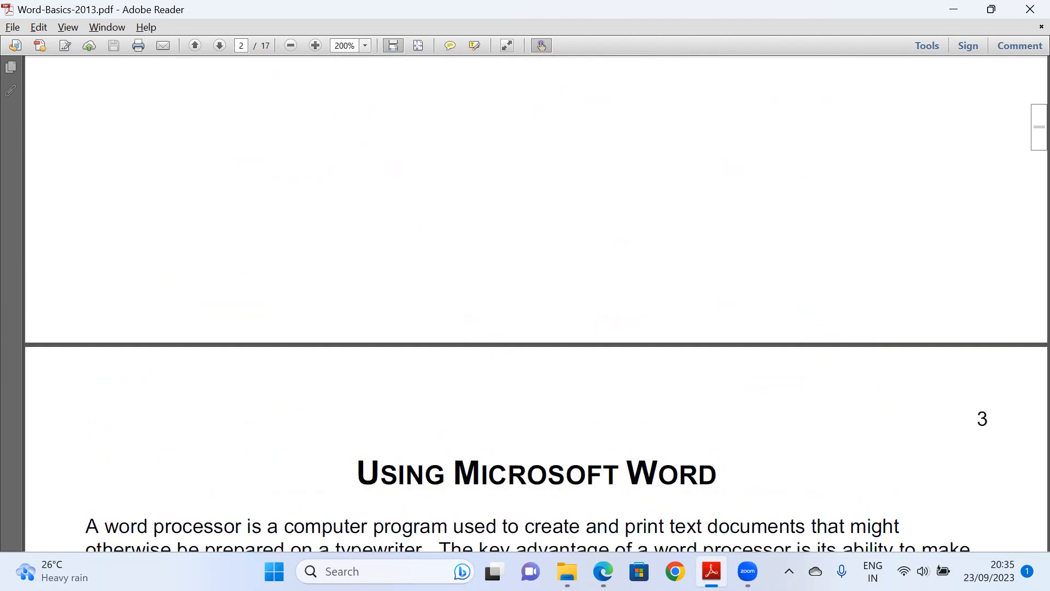
{"action": "scroll", "coordinate": [608, 449], "scroll_direction": "up", "scroll_amount": 4}
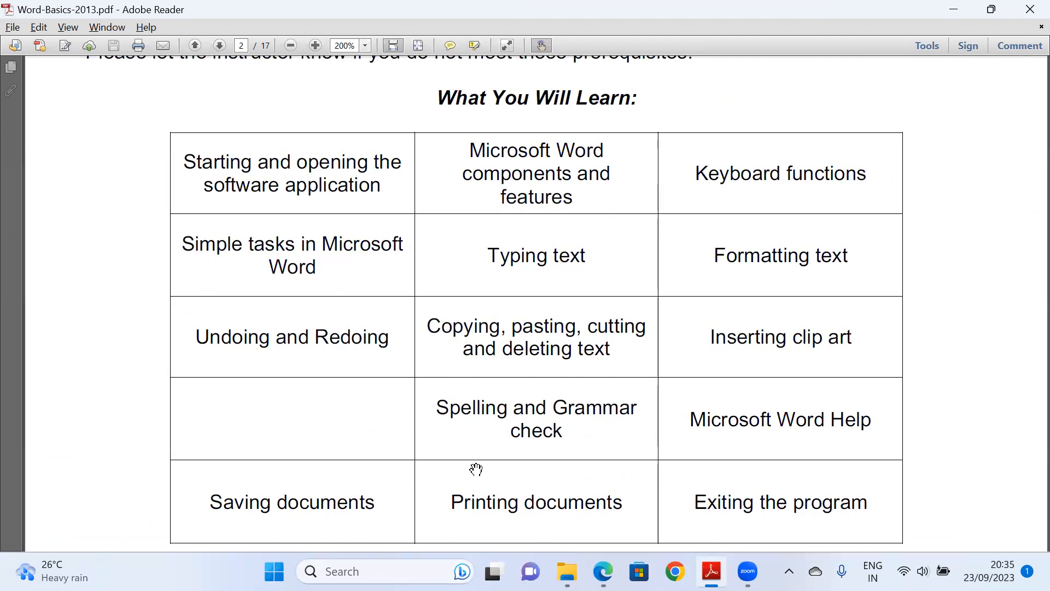
Open Word from the Windows search's recent apps, create a blank document and dismiss the genuine Office notice.
{"action": "left_click", "coordinate": [362, 570]}
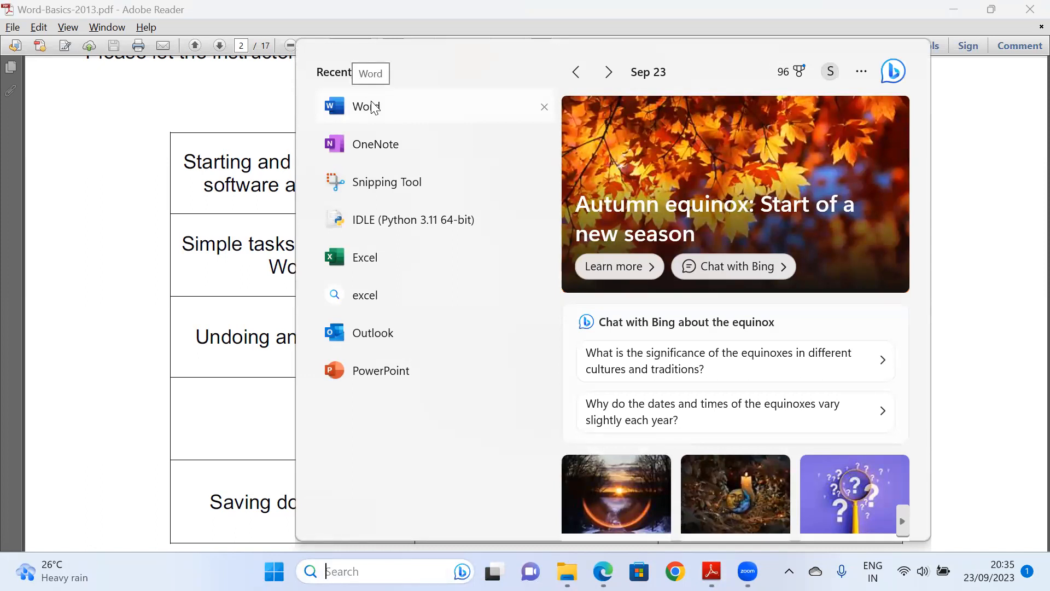
{"action": "left_click", "coordinate": [372, 106]}
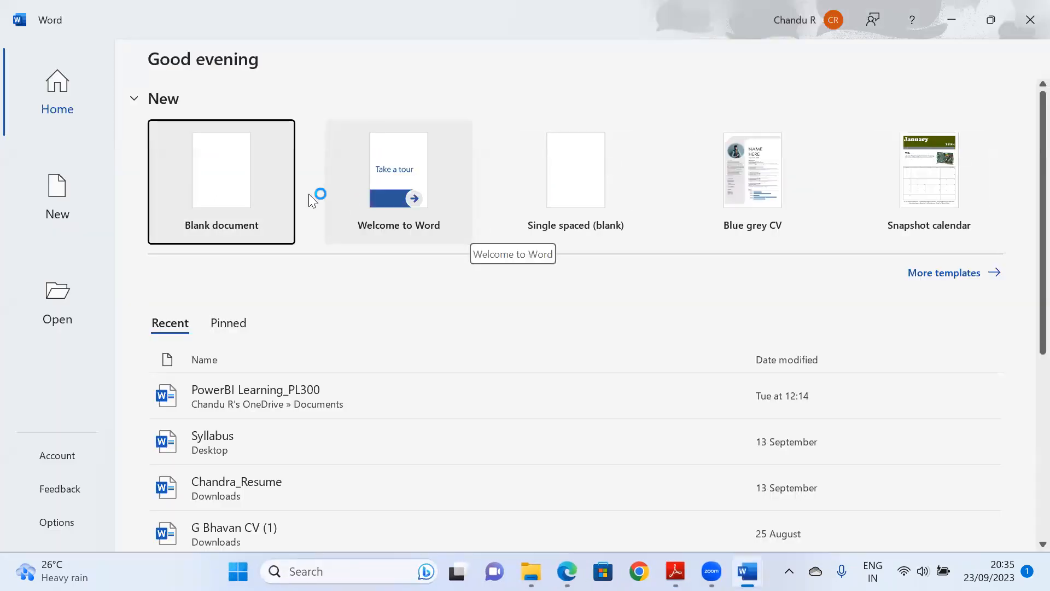
{"action": "left_click", "coordinate": [272, 187]}
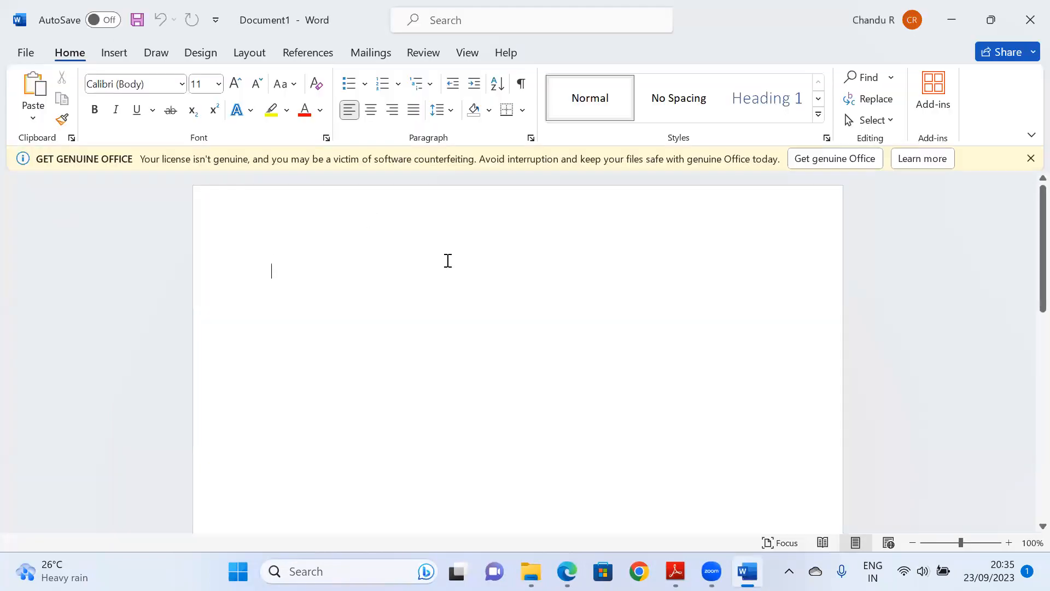
{"action": "left_click", "coordinate": [1031, 158]}
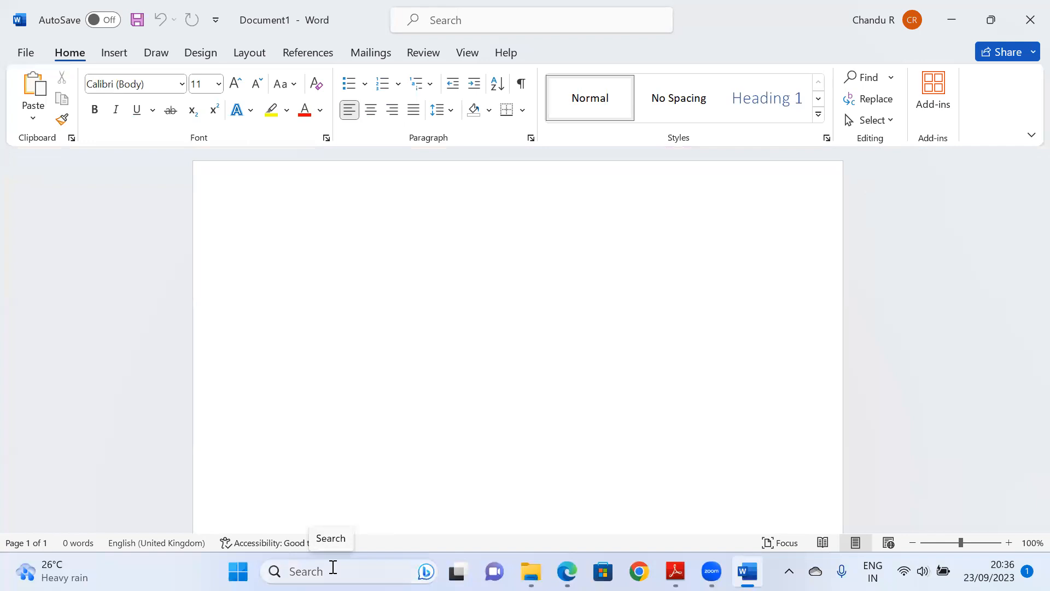
Launch Word through the Windows Run dialog with the command winword and create a blank document.
{"action": "key", "text": "super+r"}
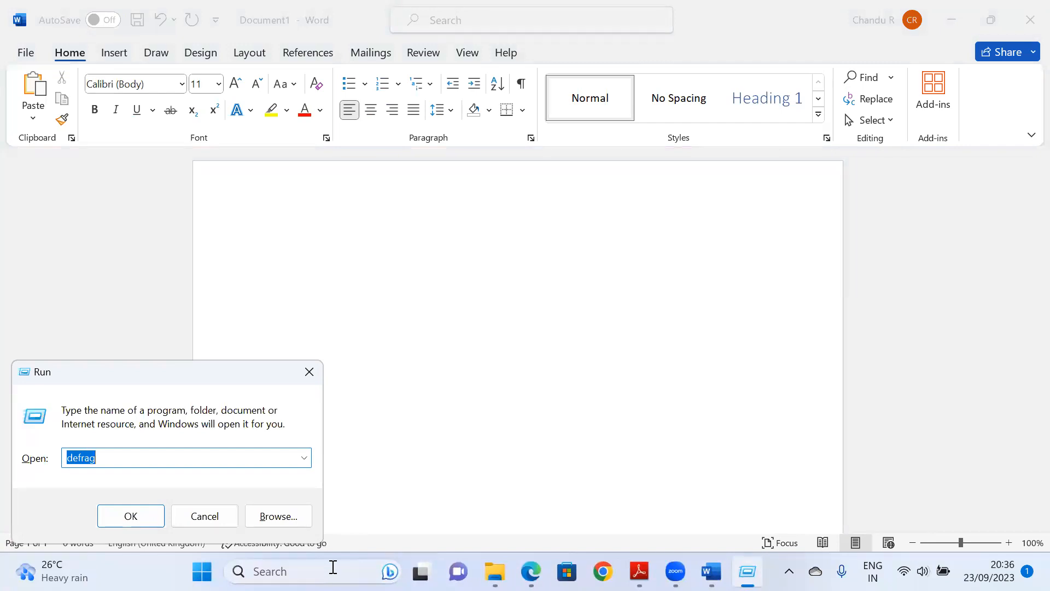
{"action": "type", "text": "win"}
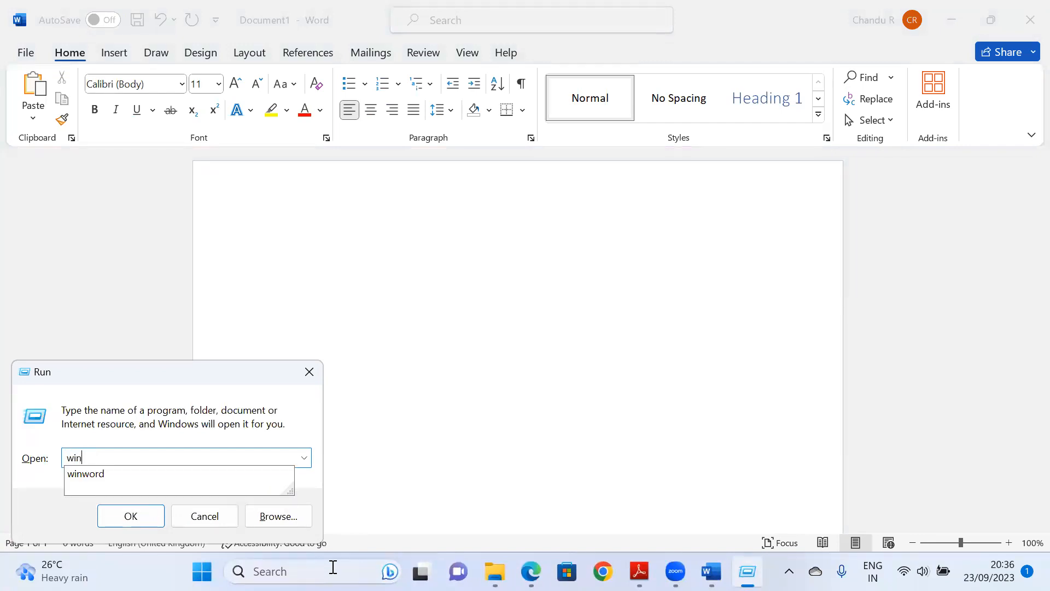
{"action": "type", "text": "word"}
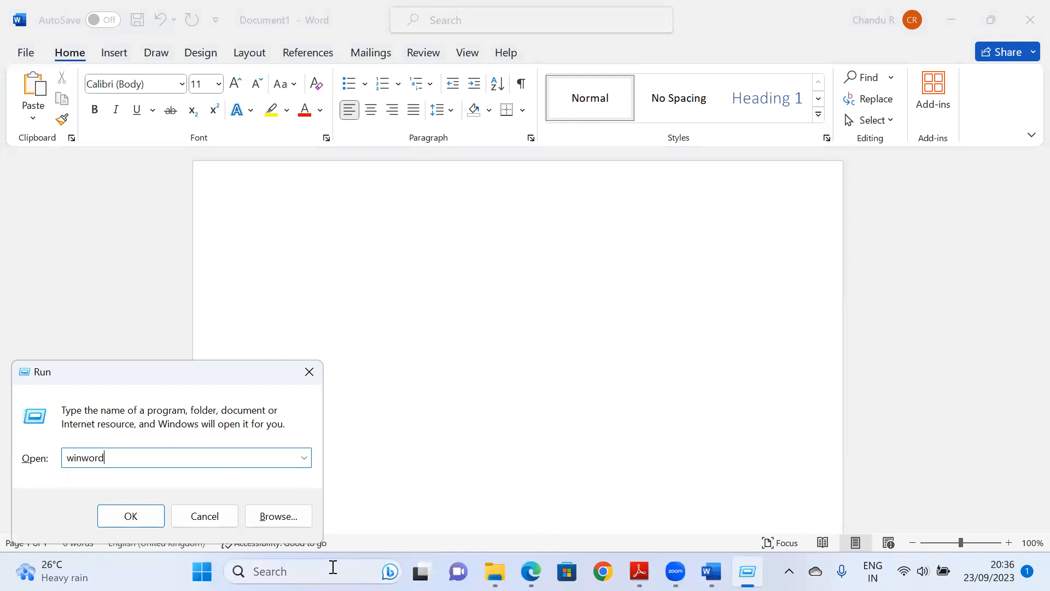
{"action": "key", "text": "Return"}
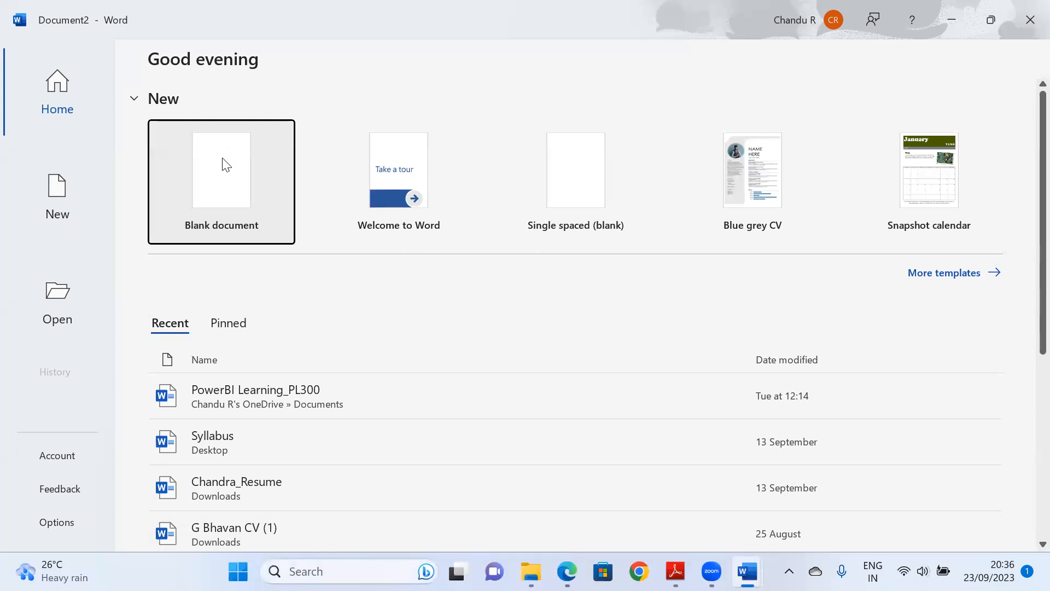
{"action": "left_click", "coordinate": [217, 176]}
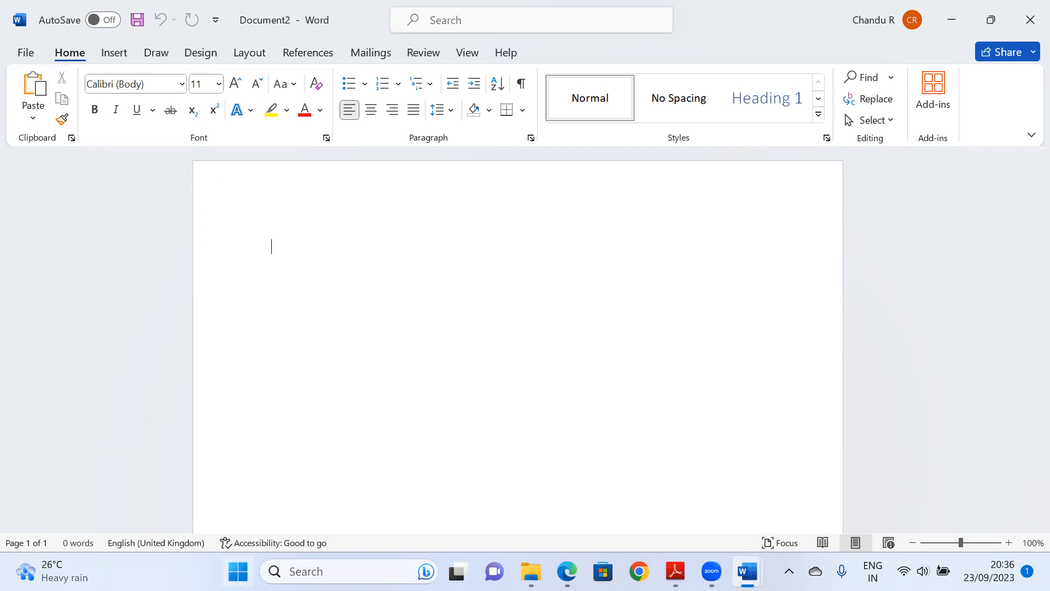
Search the Start menu for "word", open the Word app and create another blank document.
{"action": "key", "text": "super"}
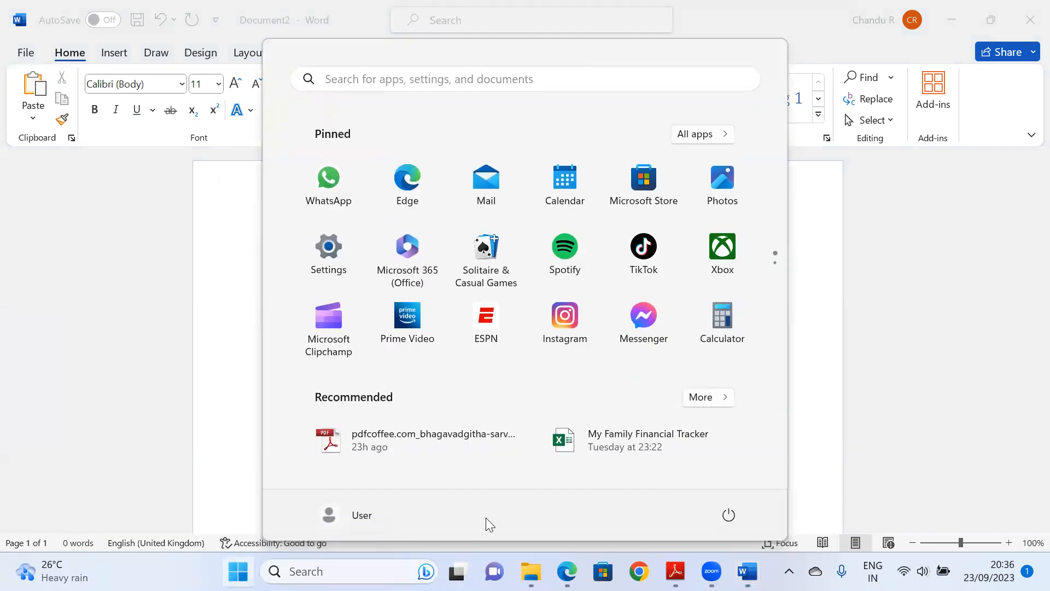
{"action": "left_click", "coordinate": [392, 80]}
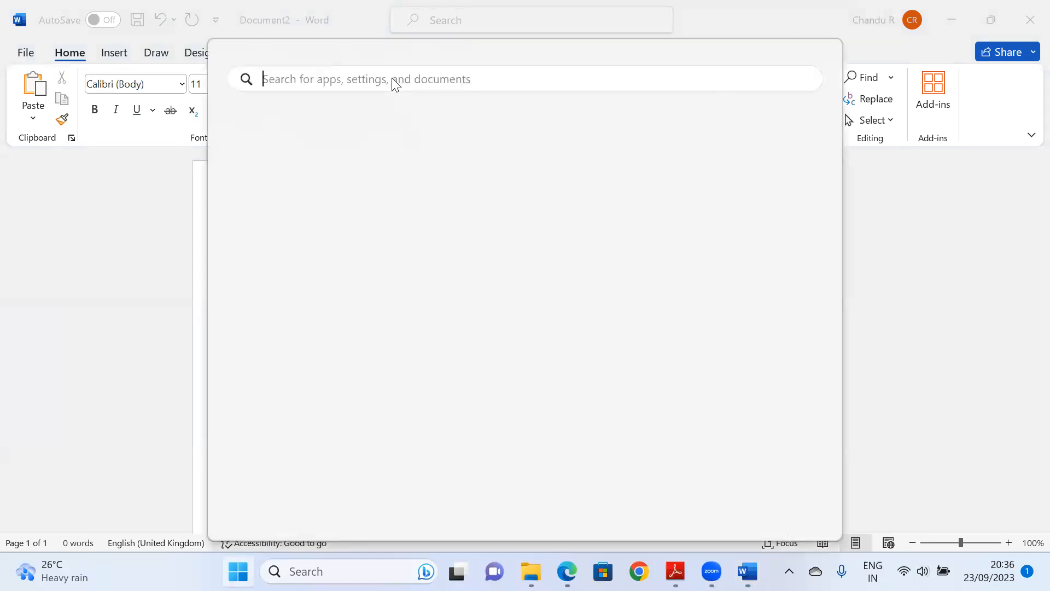
{"action": "type", "text": "word"}
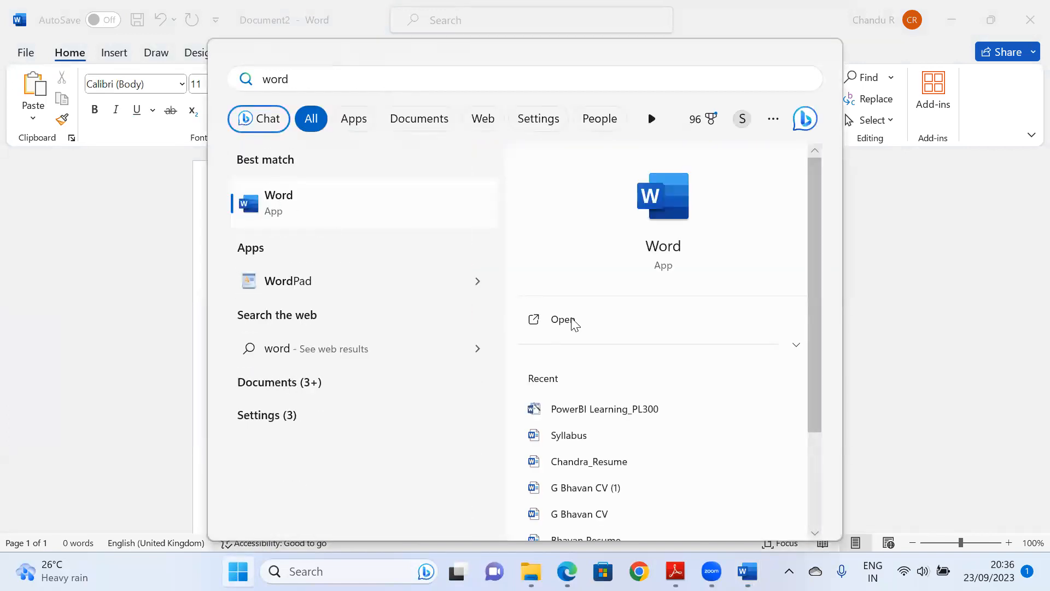
{"action": "left_click", "coordinate": [571, 321]}
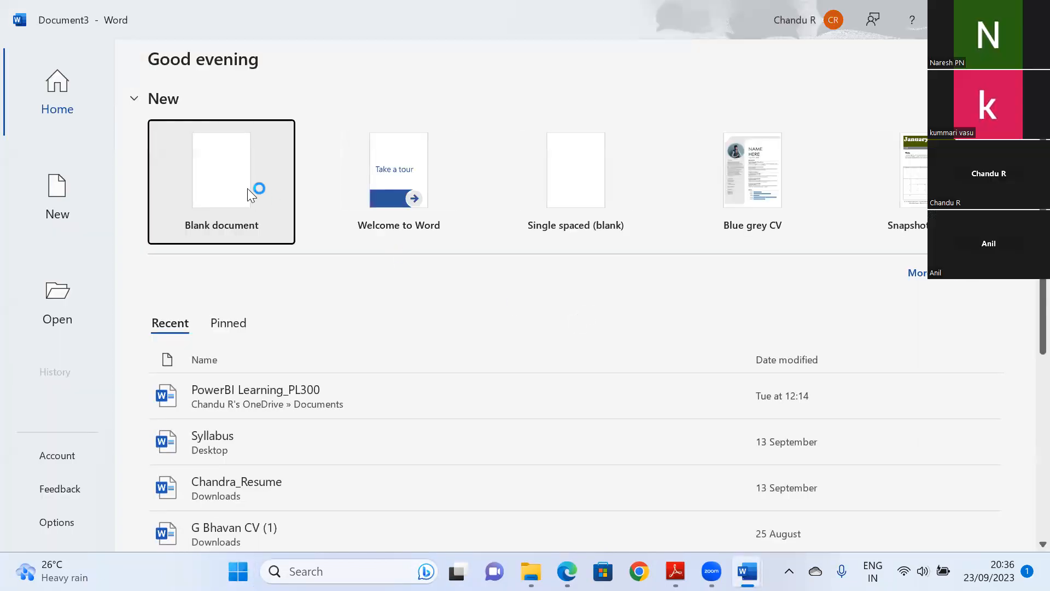
{"action": "left_click", "coordinate": [247, 188]}
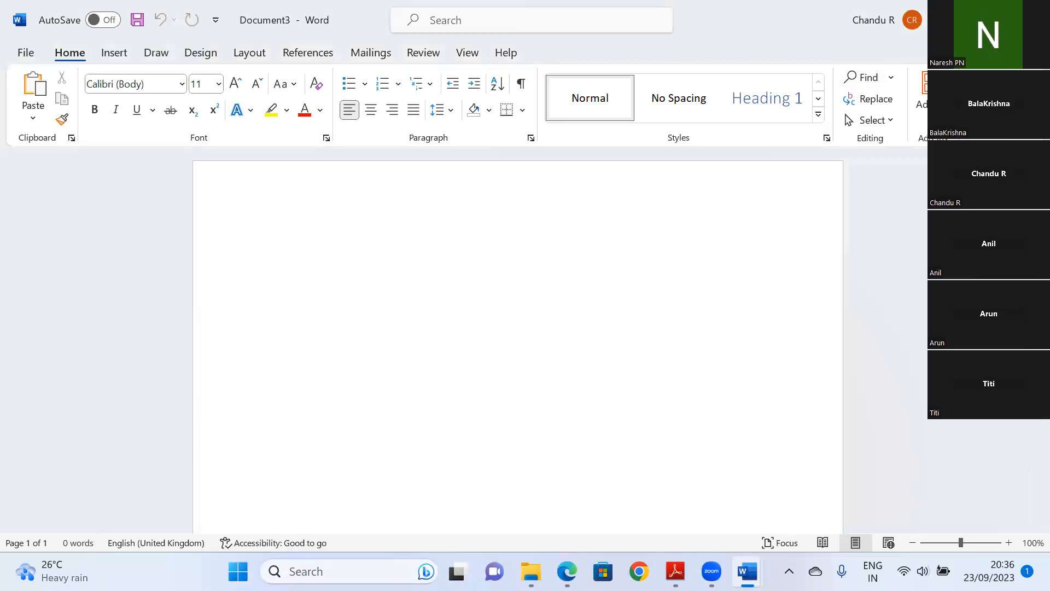
Close the two extra blank documents, Document3 and Document2, leaving Document1 open.
{"action": "key", "text": "ctrl+w"}
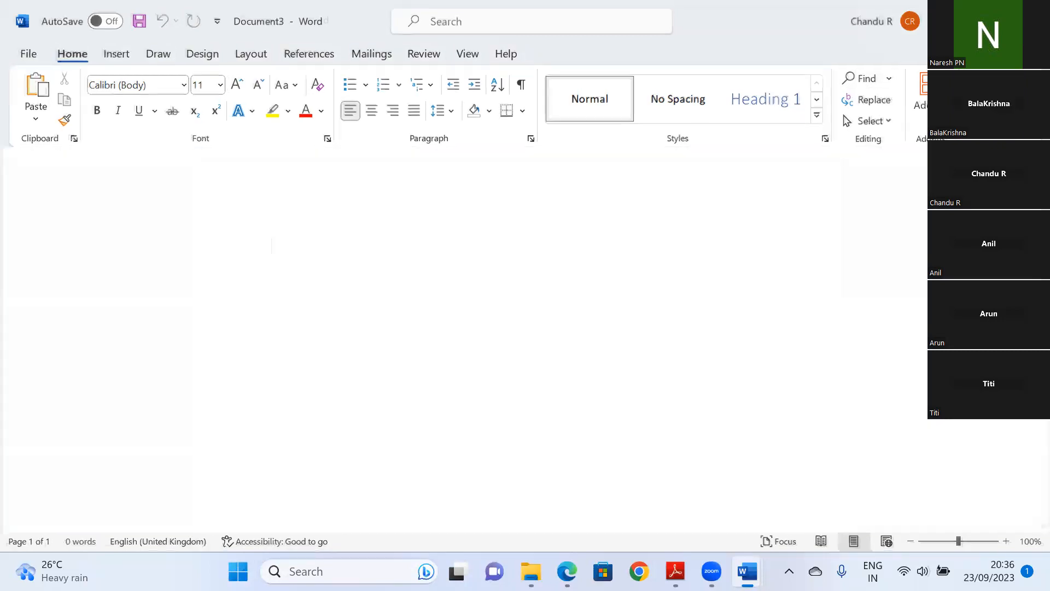
{"action": "key", "text": "ctrl+w"}
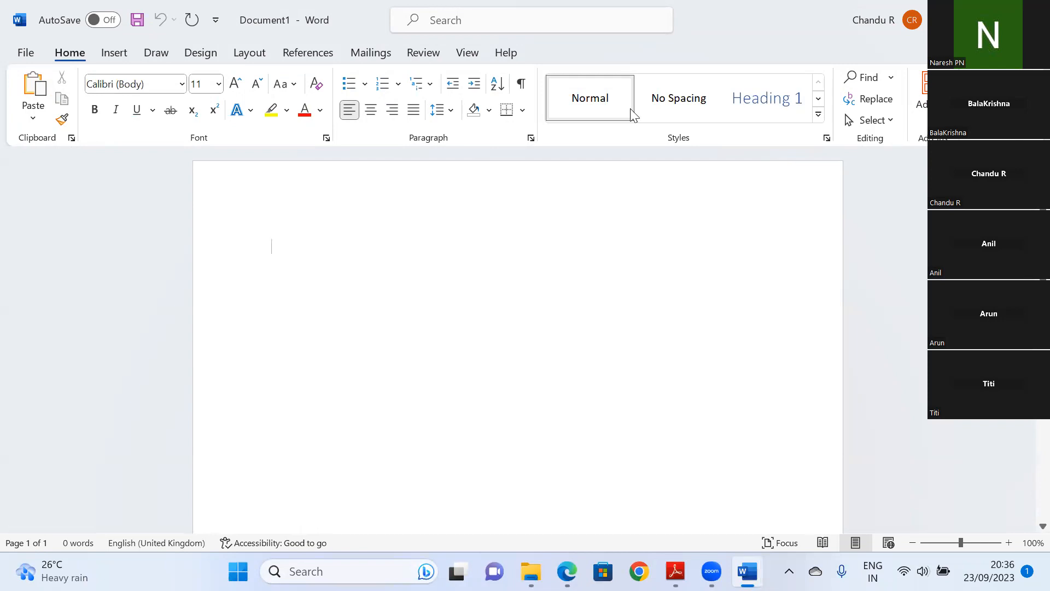
{"action": "key", "text": "ctrl+s"}
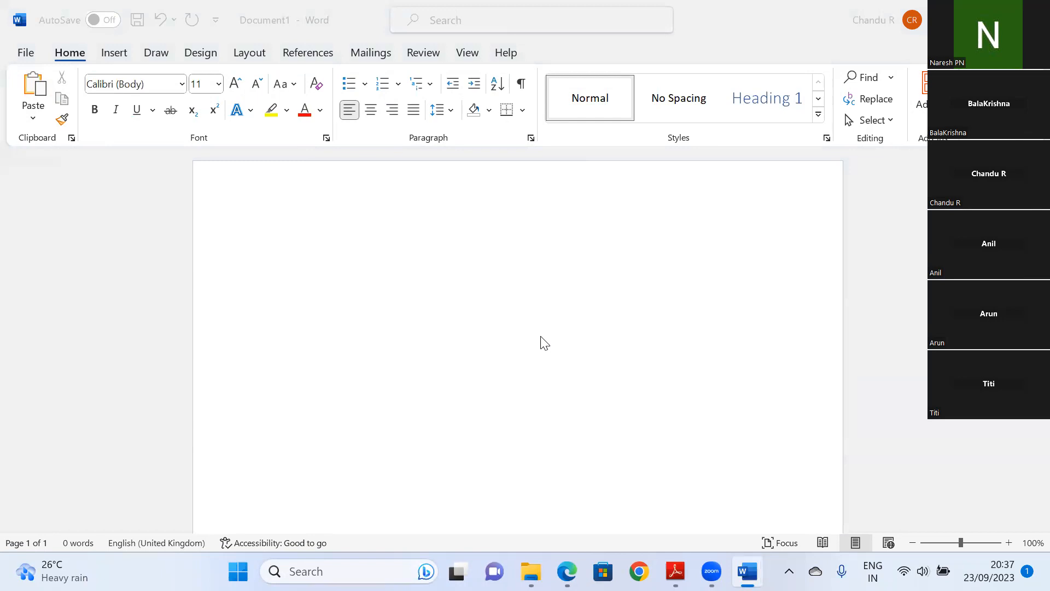
{"action": "key", "text": "super"}
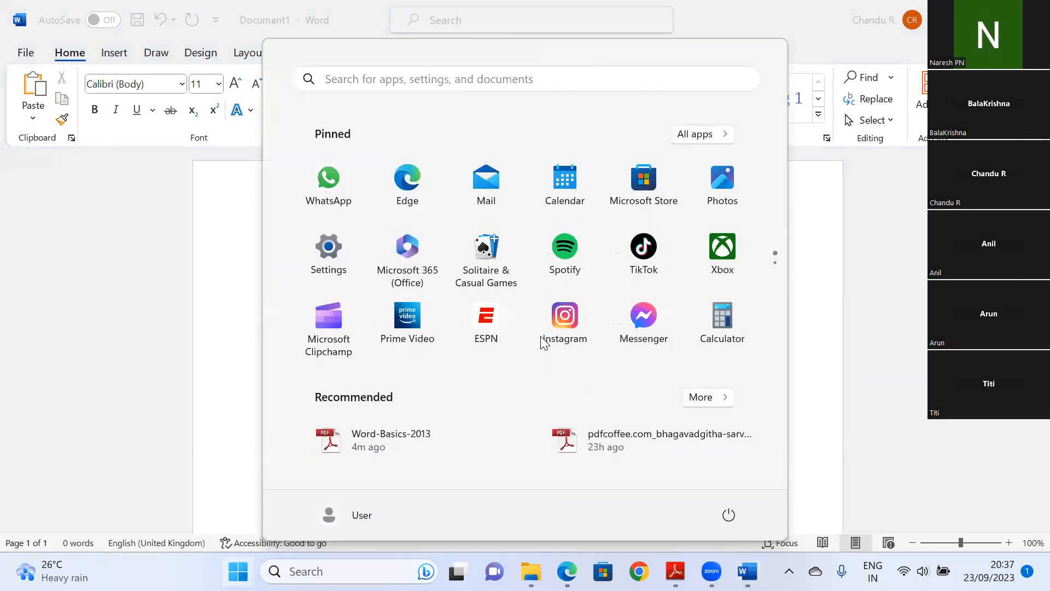
{"action": "left_click", "coordinate": [809, 370]}
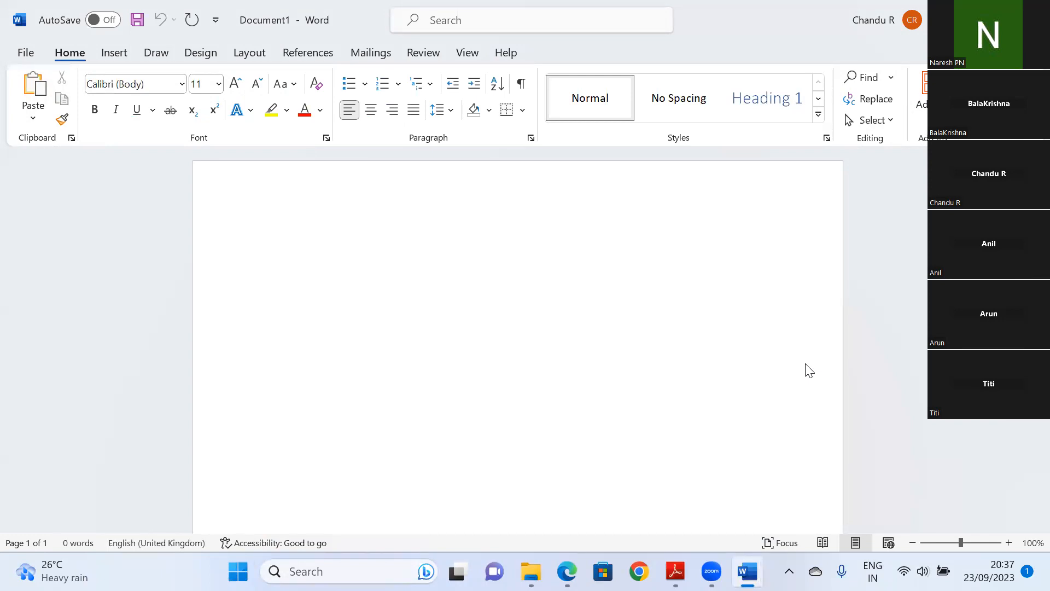
Launch Word again through the Windows Run dialog with the command winword and create a blank document.
{"action": "key", "text": "super+r"}
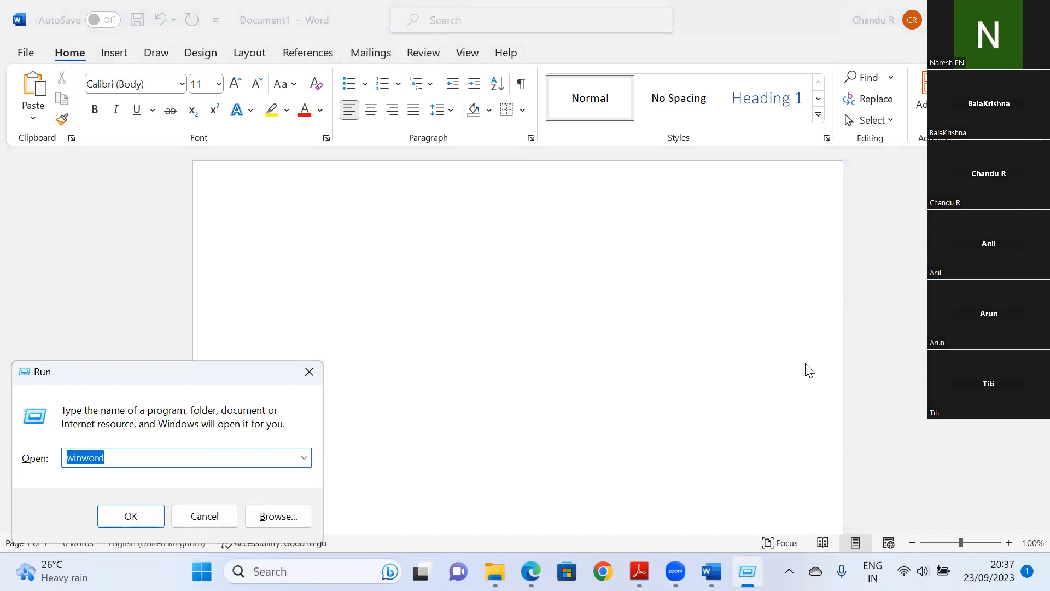
{"action": "type", "text": "win"}
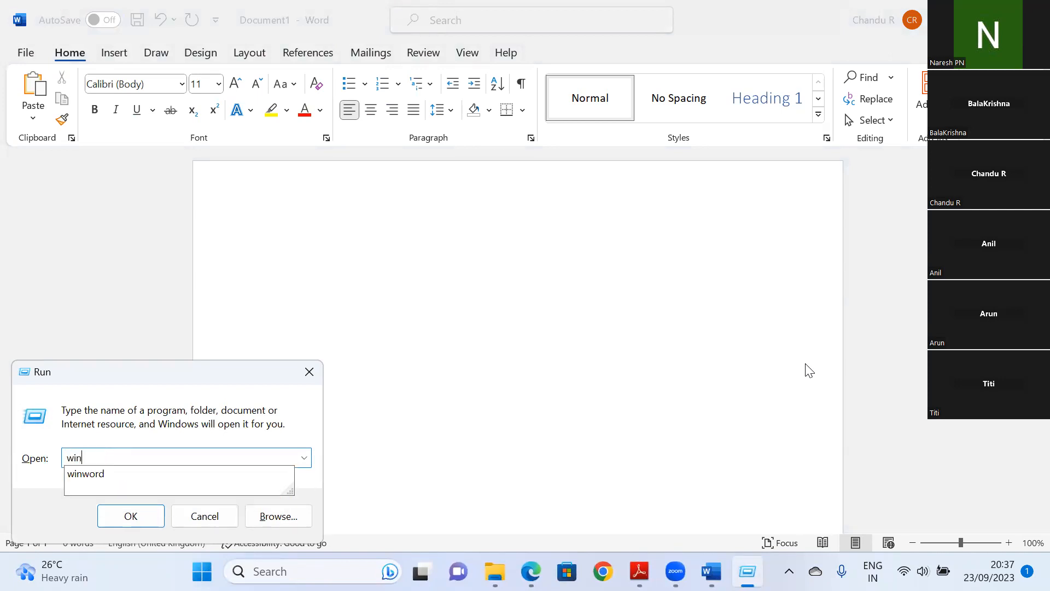
{"action": "type", "text": "word"}
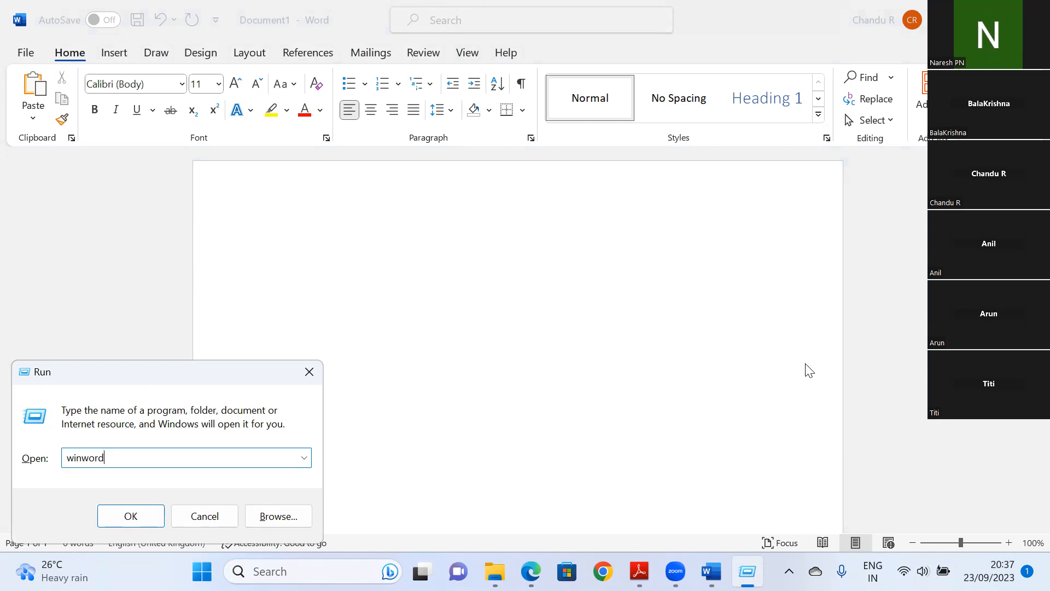
{"action": "key", "text": "Return"}
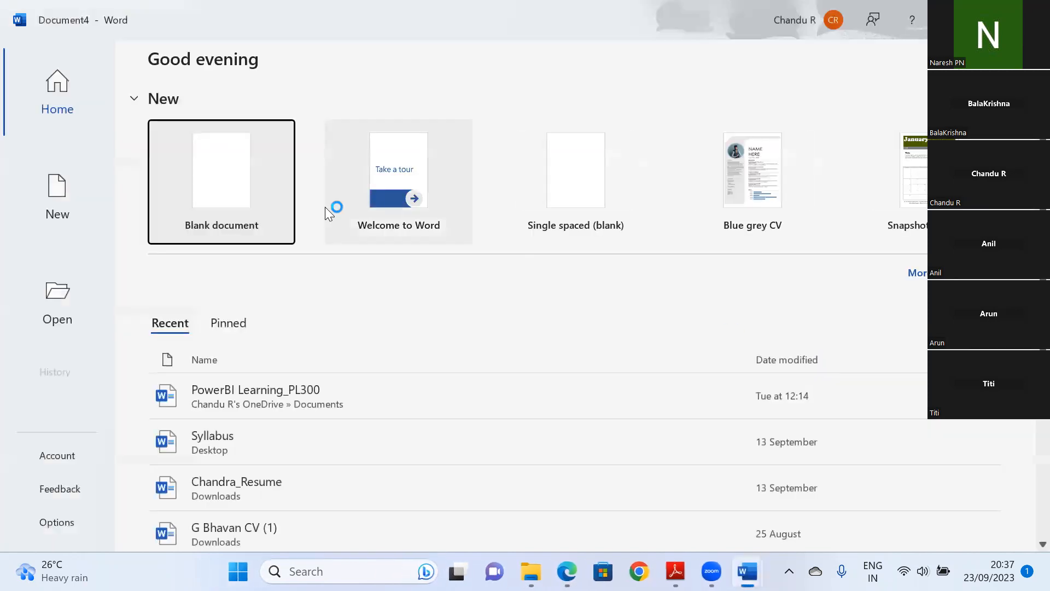
{"action": "left_click", "coordinate": [211, 193]}
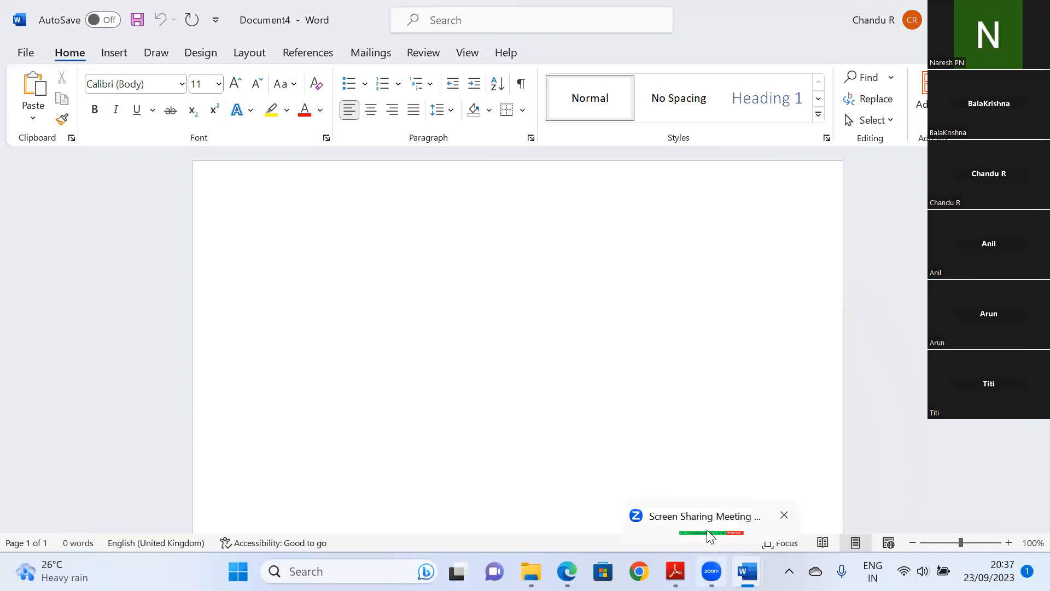
{"action": "left_click", "coordinate": [711, 571]}
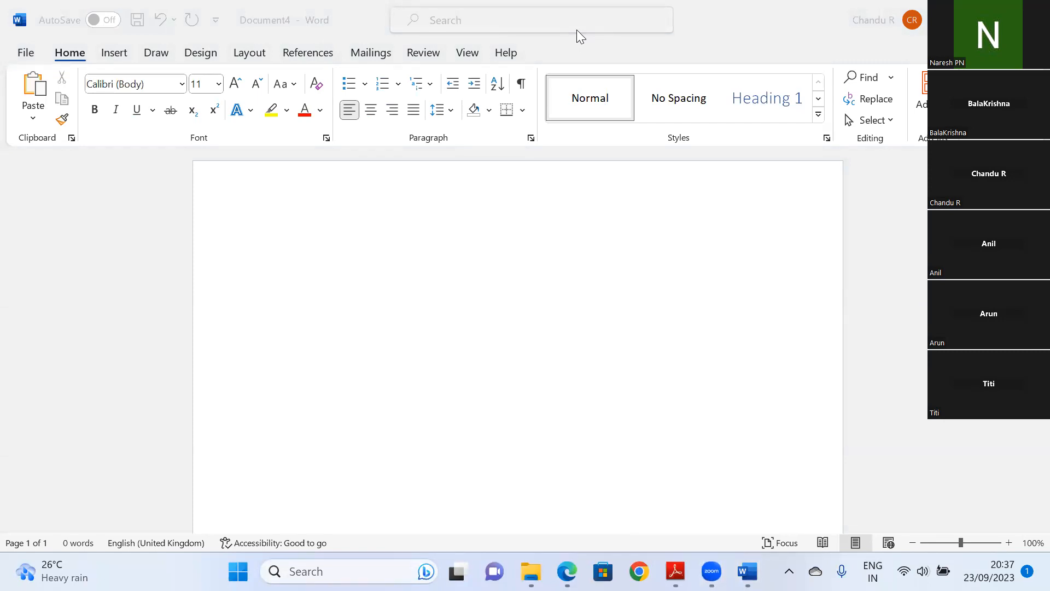
{"action": "left_click", "coordinate": [305, 274]}
{"action": "left_click", "coordinate": [703, 304]}
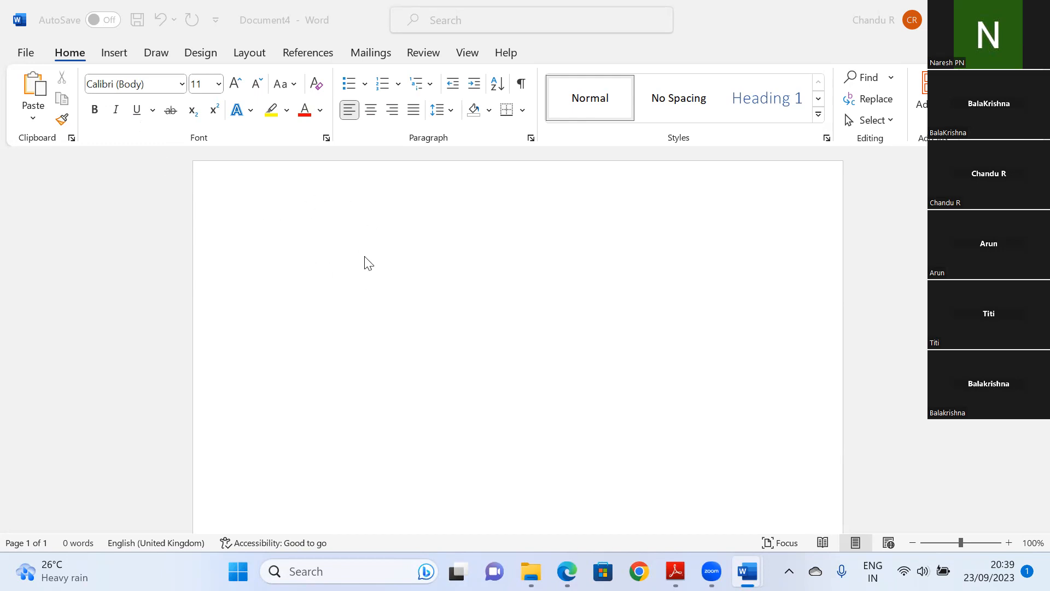
{"action": "left_click", "coordinate": [350, 571]}
{"action": "type", "text": "Note"}
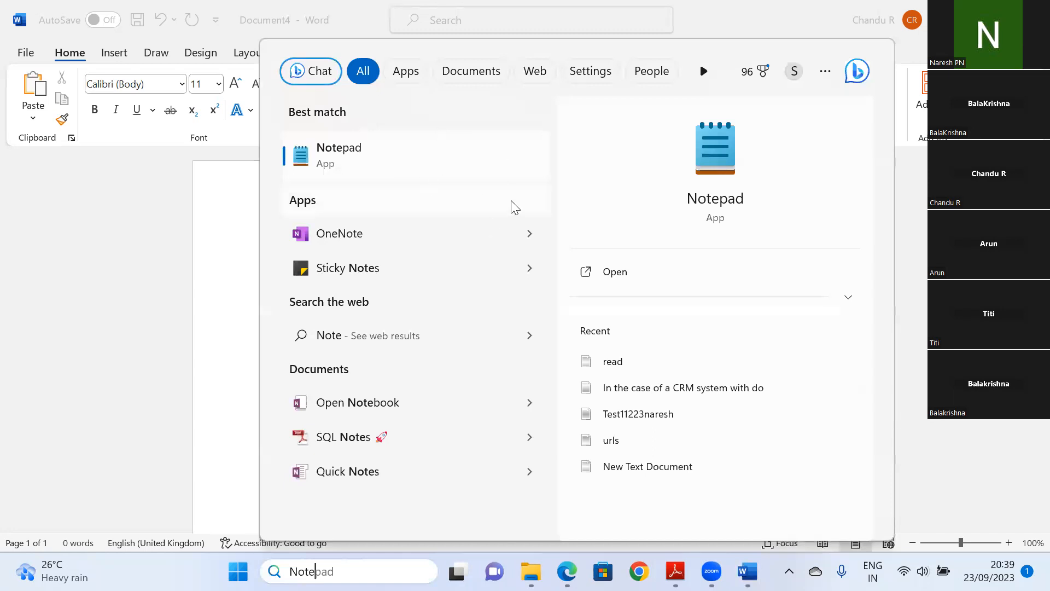
{"action": "left_click", "coordinate": [912, 282]}
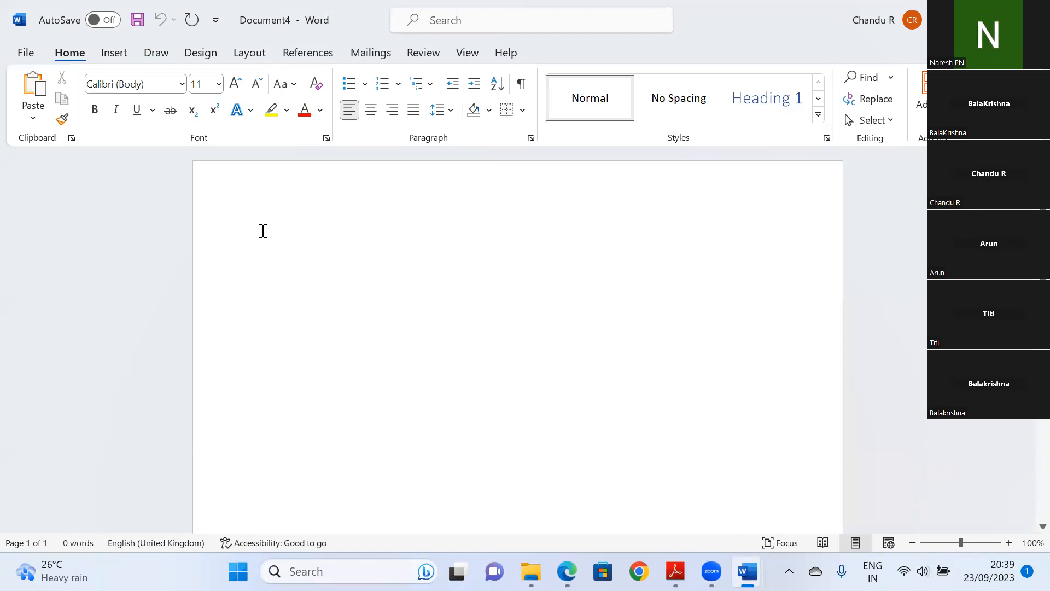
Enter the line "Hi All welcome to the world digital literacy" in the blank document and start a new line.
{"action": "type", "text": "H"}
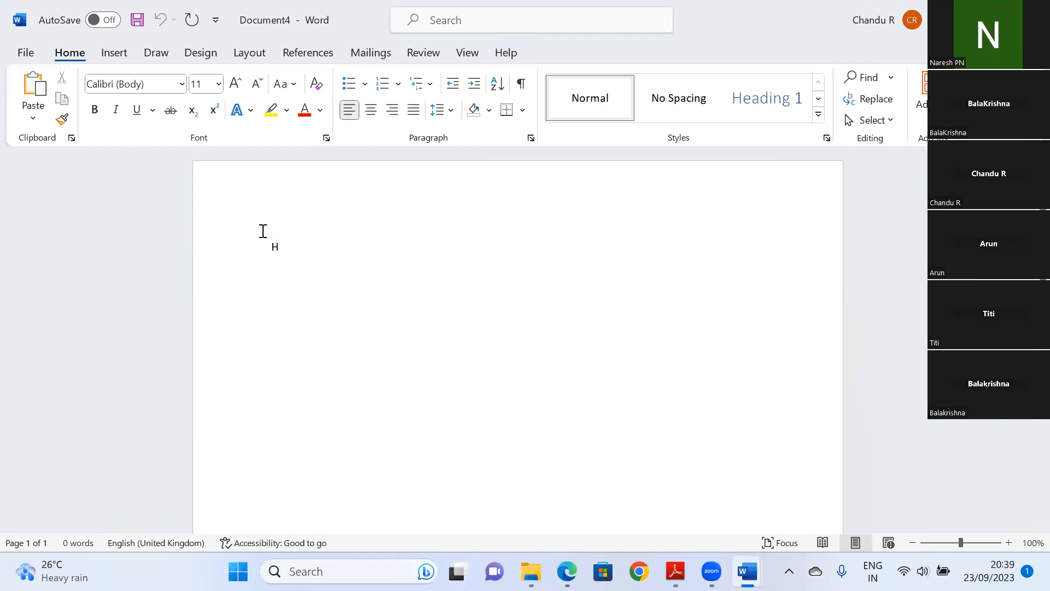
{"action": "type", "text": "i All we"}
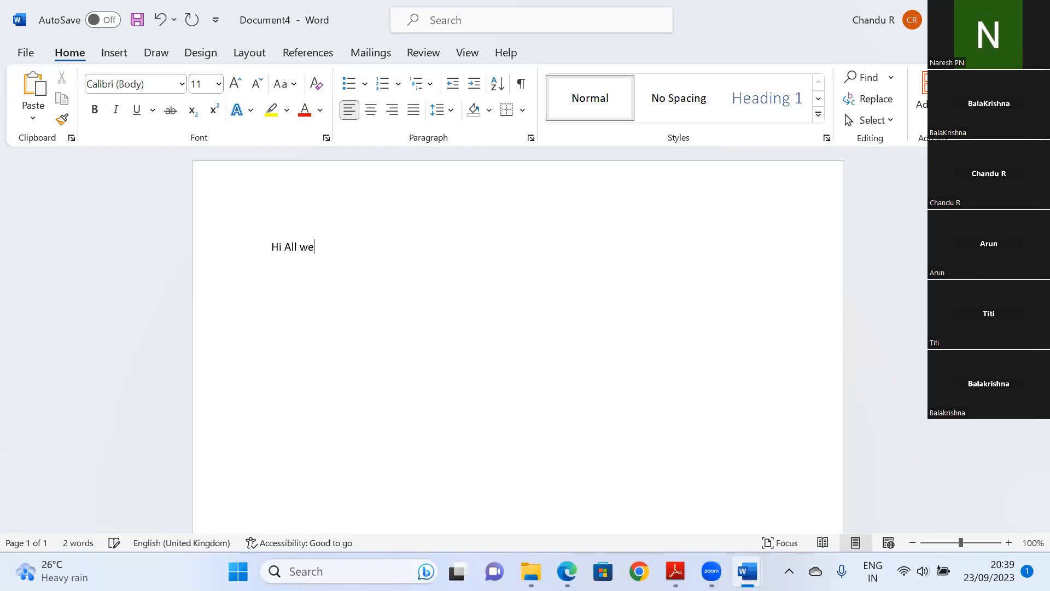
{"action": "type", "text": "lcome to the world dig"}
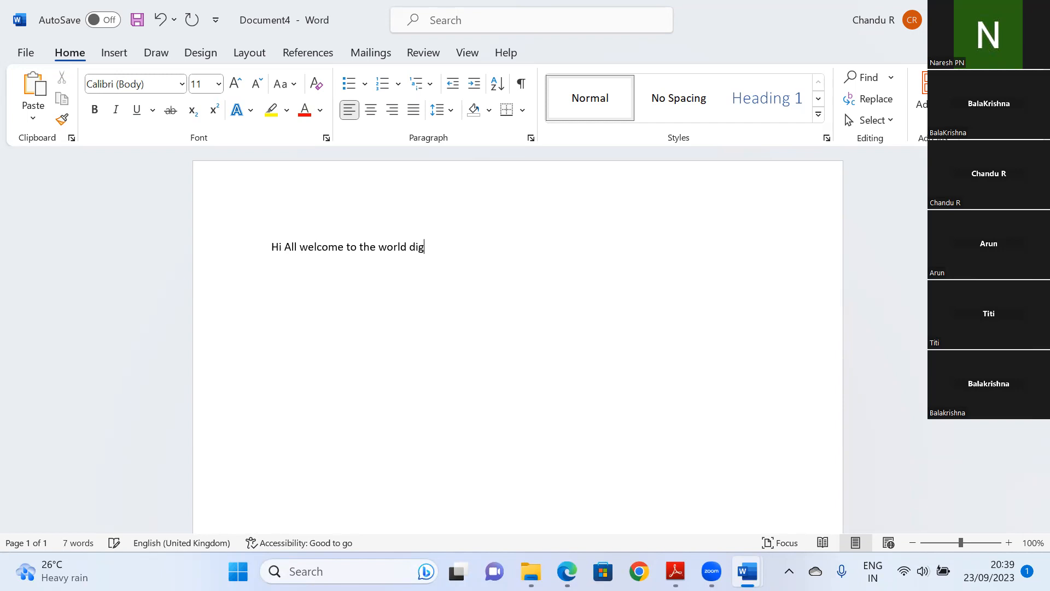
{"action": "type", "text": "ital literacy"}
{"action": "key", "text": "Return"}
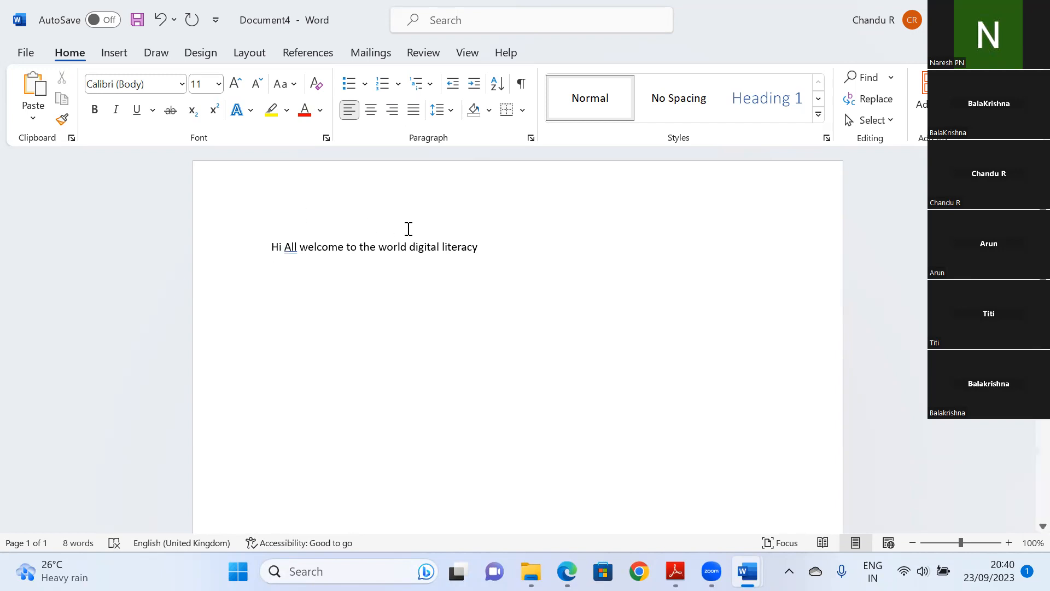
Set the font size of the welcome sentence to 28.
{"action": "left_click", "coordinate": [126, 260]}
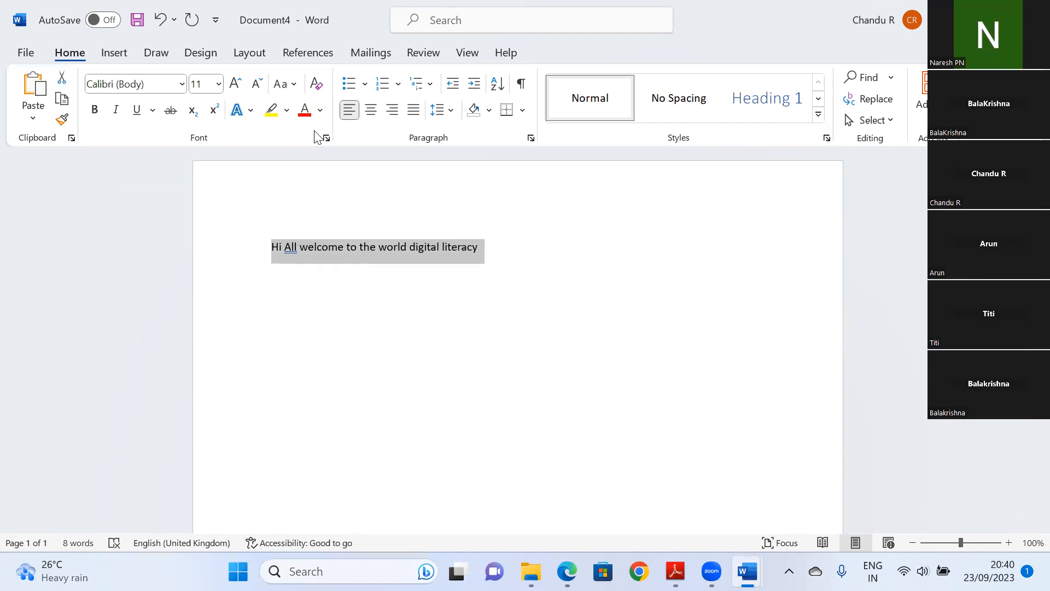
{"action": "left_click", "coordinate": [219, 83]}
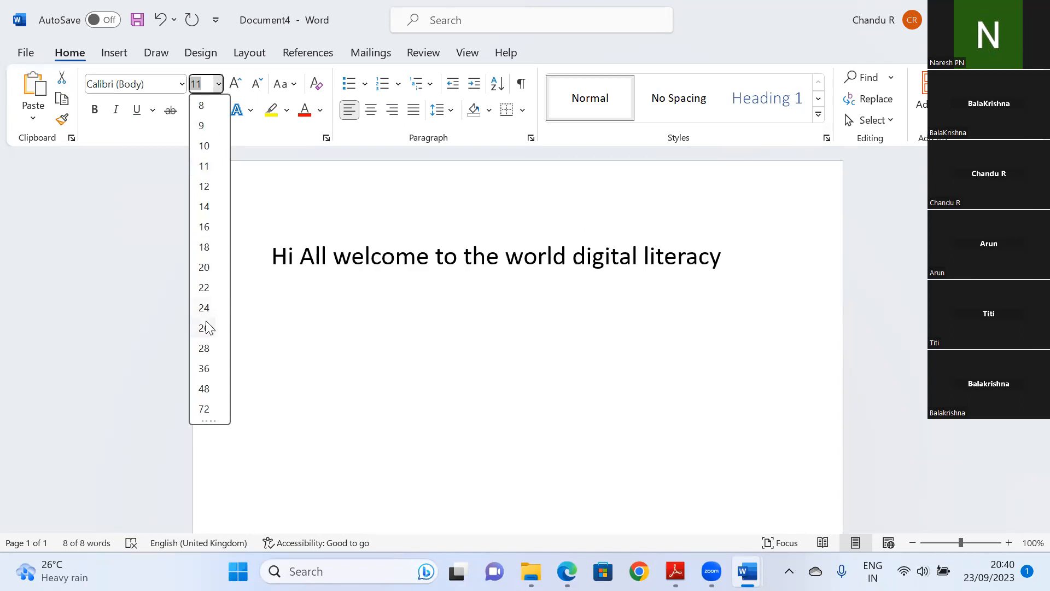
{"action": "left_click", "coordinate": [206, 349]}
{"action": "left_click", "coordinate": [626, 408]}
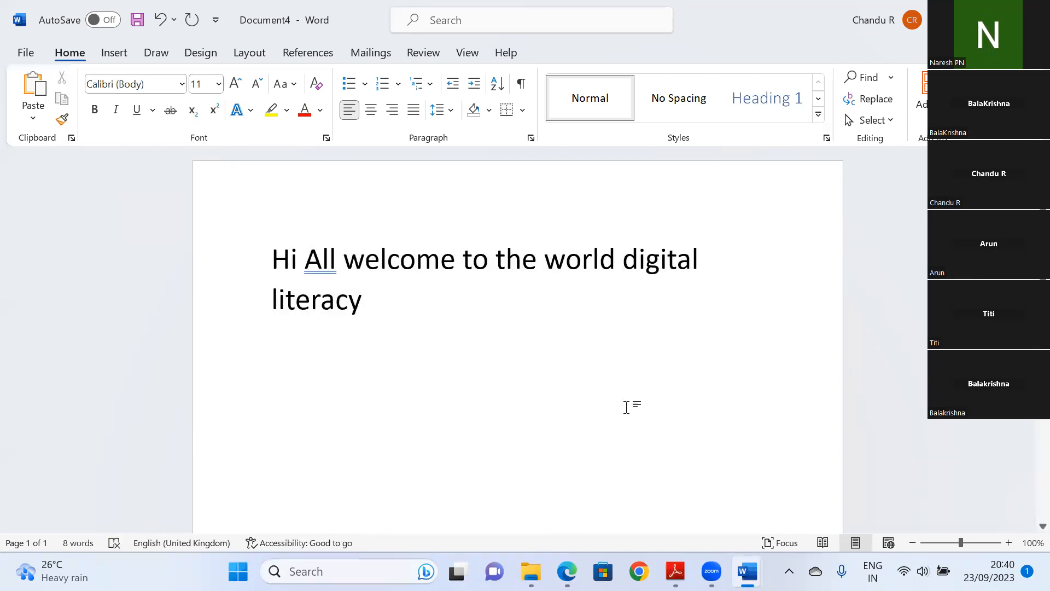
Insert a comma after "All" in the welcome sentence and return the cursor to the empty line below.
{"action": "left_click", "coordinate": [338, 266]}
{"action": "type", "text": ","}
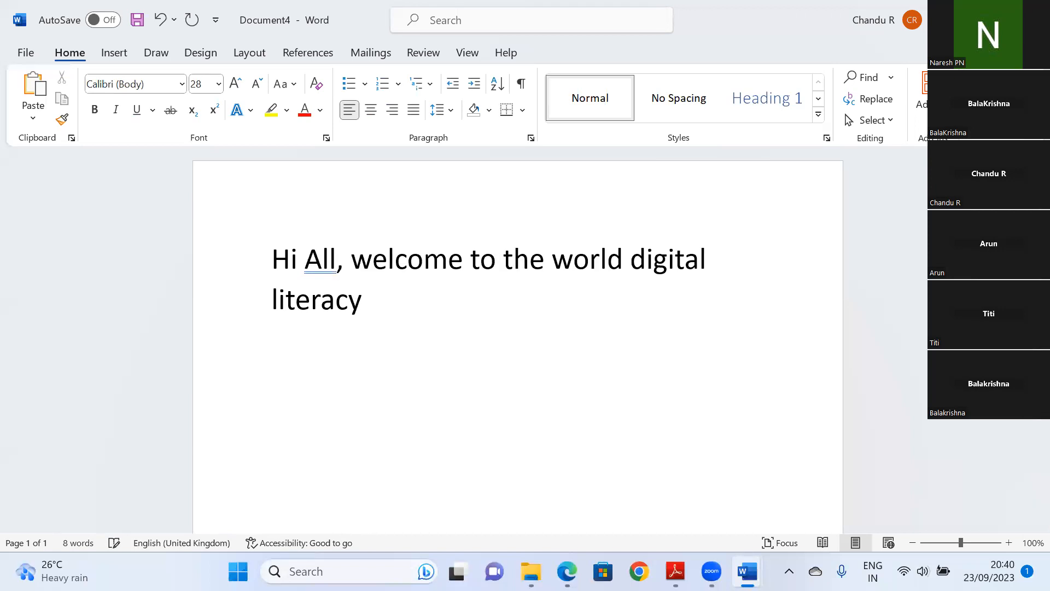
{"action": "left_click", "coordinate": [529, 335]}
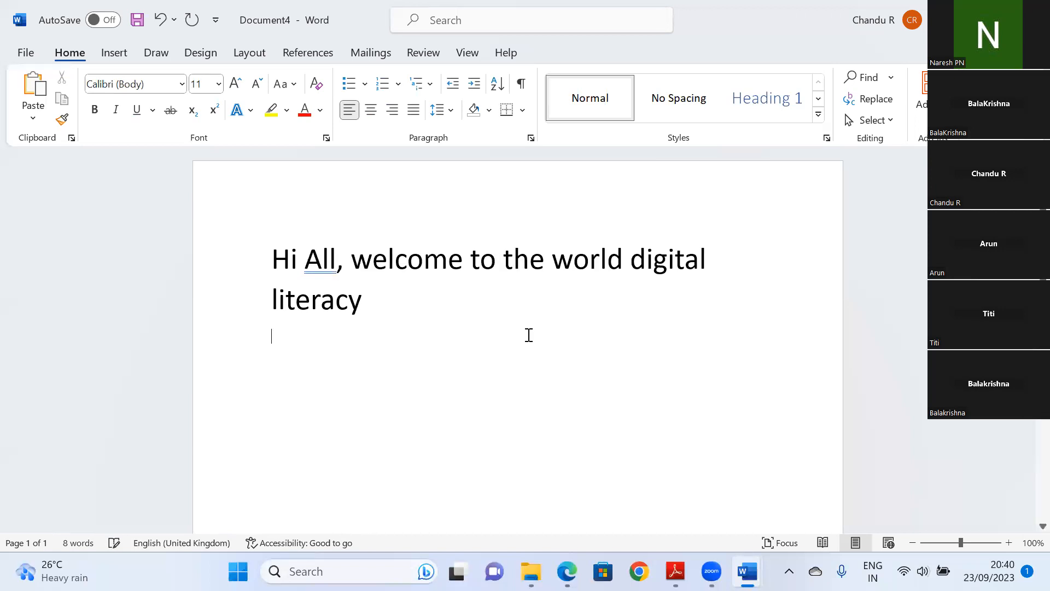
Practise selecting the entire welcome paragraph several times, clearing the selection after each attempt.
{"action": "triple_click", "coordinate": [421, 308]}
{"action": "left_click", "coordinate": [511, 382]}
{"action": "triple_click", "coordinate": [359, 300]}
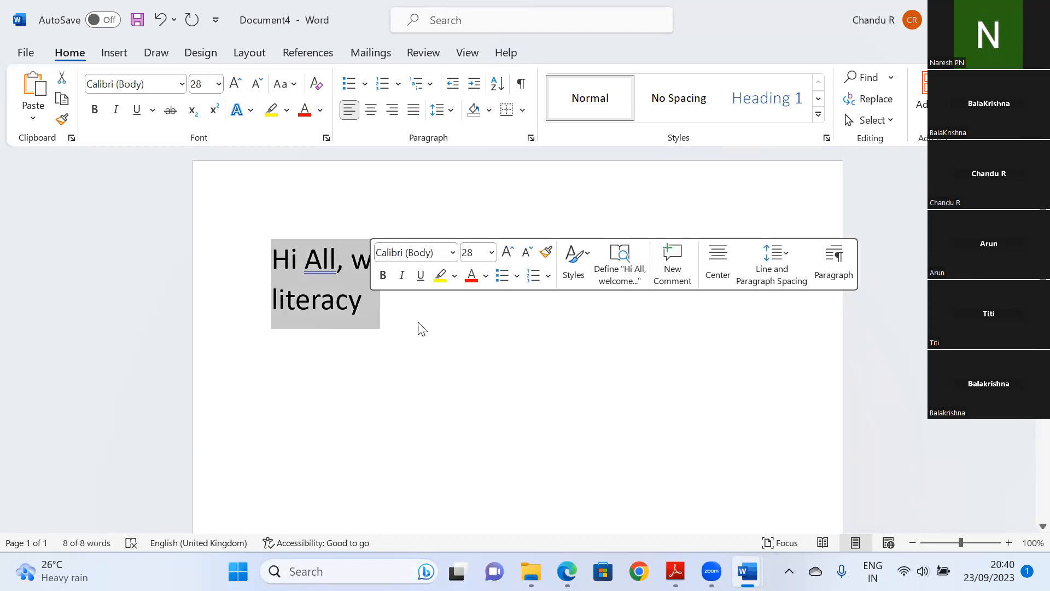
{"action": "left_click", "coordinate": [443, 329]}
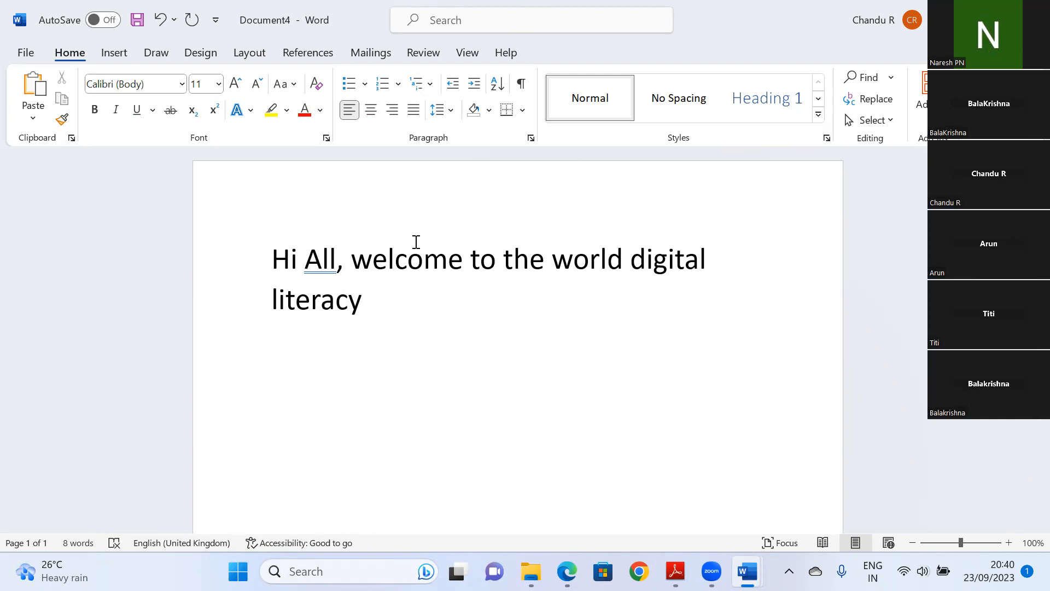
{"action": "triple_click", "coordinate": [374, 305]}
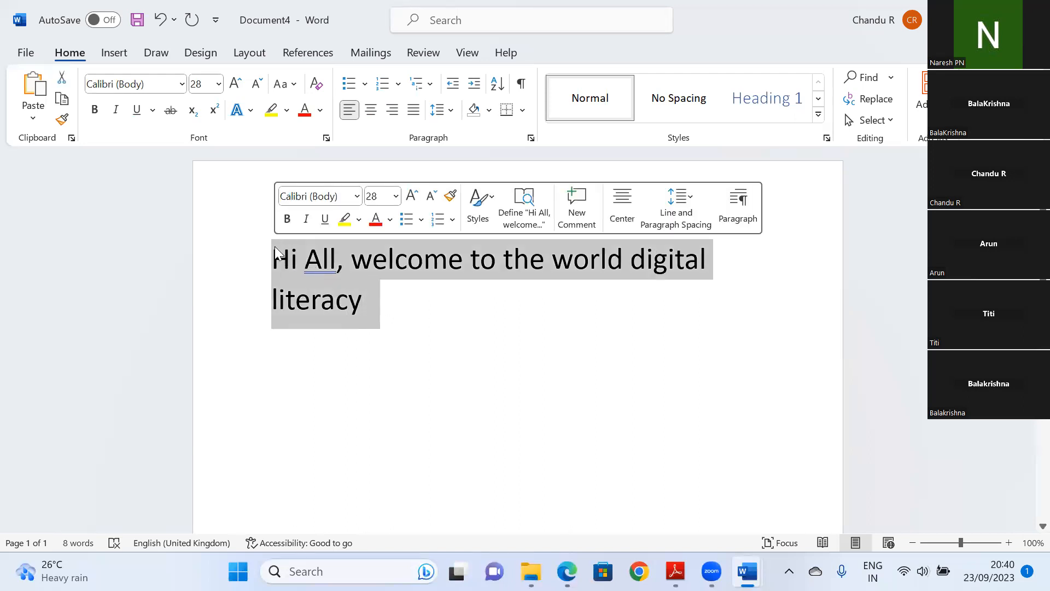
{"action": "left_click", "coordinate": [436, 332]}
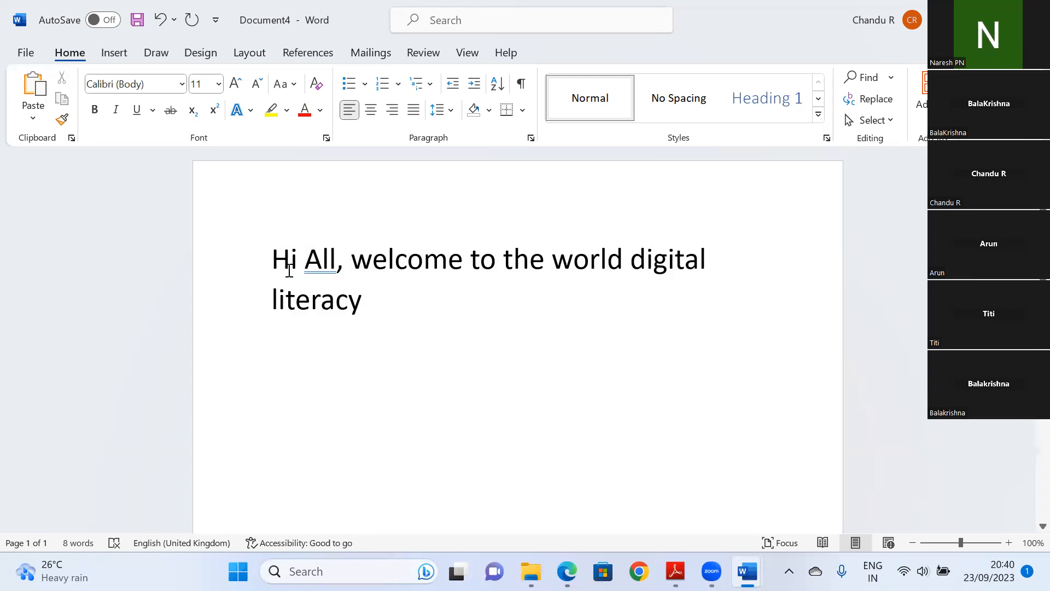
Select only the letter "H" of "Hi", clear that selection, and select the text back from the end of "literacy".
{"action": "left_click_drag", "start_coordinate": [290, 260], "coordinate": [273, 260]}
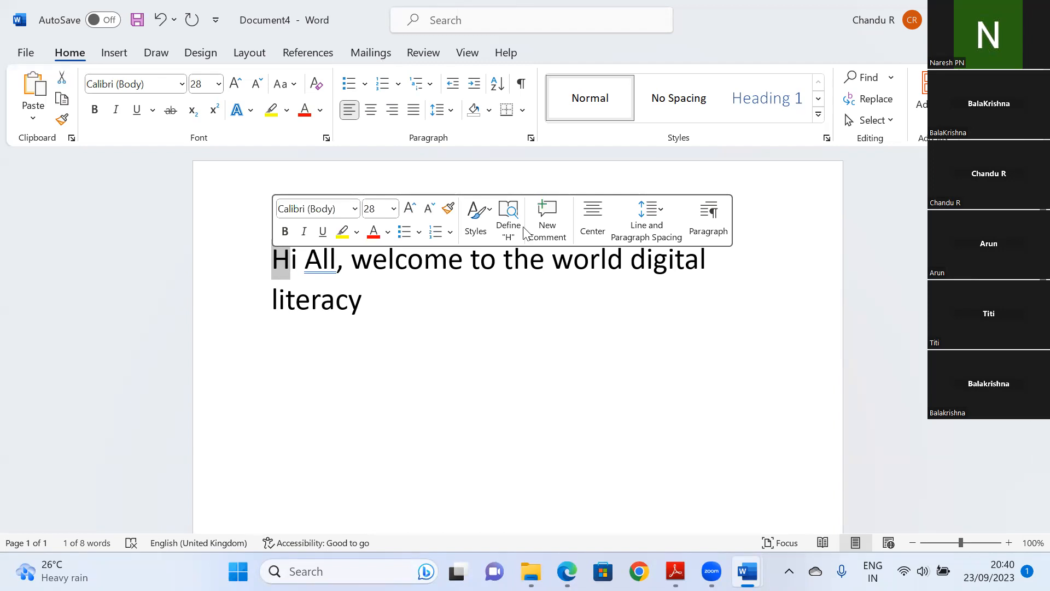
{"action": "key", "text": "ctrl+d"}
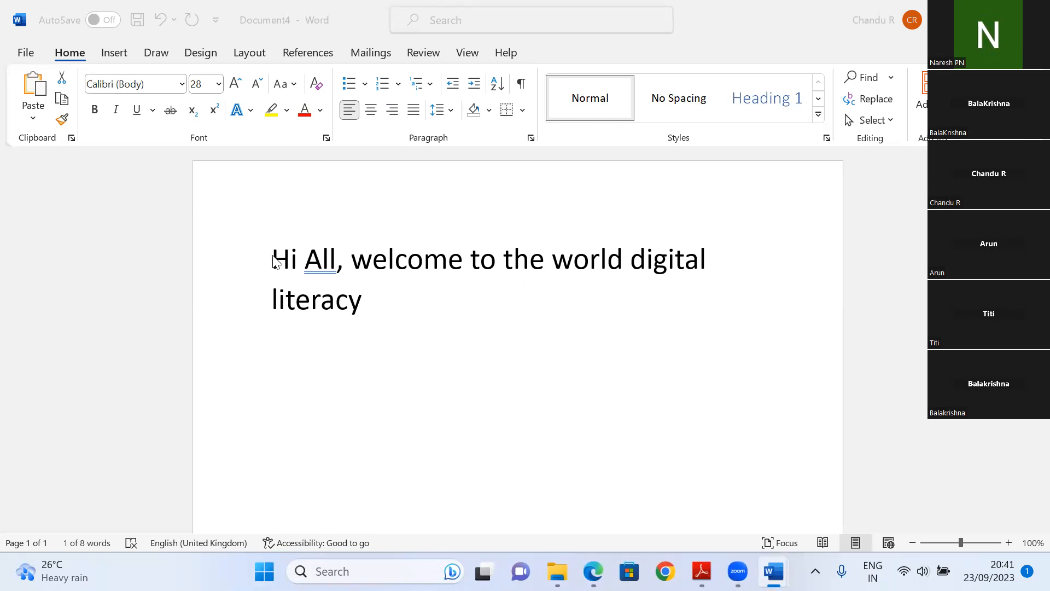
{"action": "left_click", "coordinate": [319, 275]}
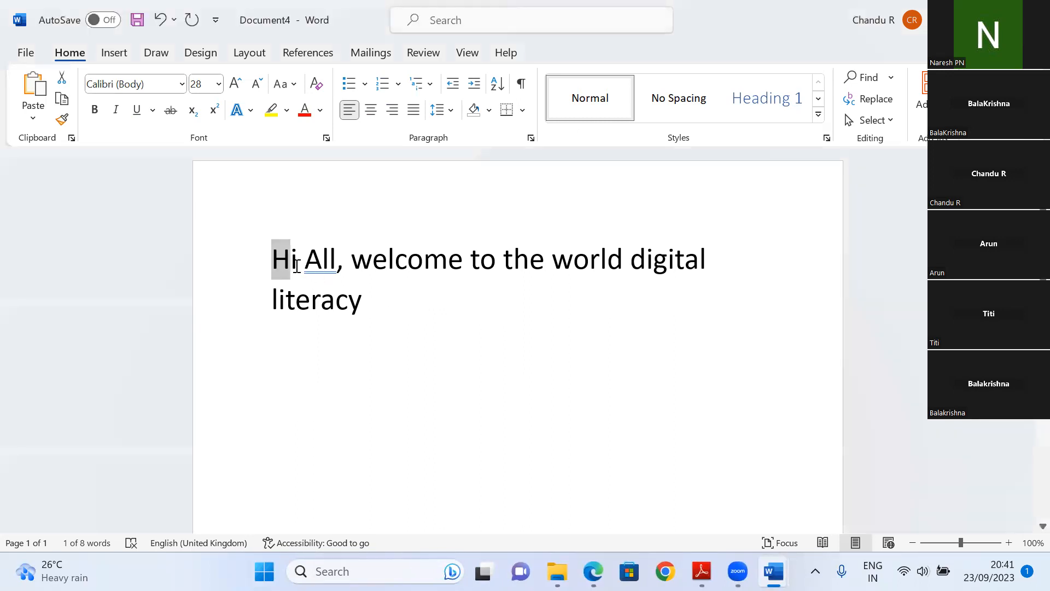
{"action": "left_click", "coordinate": [297, 267]}
{"action": "left_click_drag", "start_coordinate": [362, 300], "coordinate": [277, 265]}
Return from File Explorer to Document4 in Word, select all of its text and clear the selection.
{"action": "key", "text": "alt+Tab"}
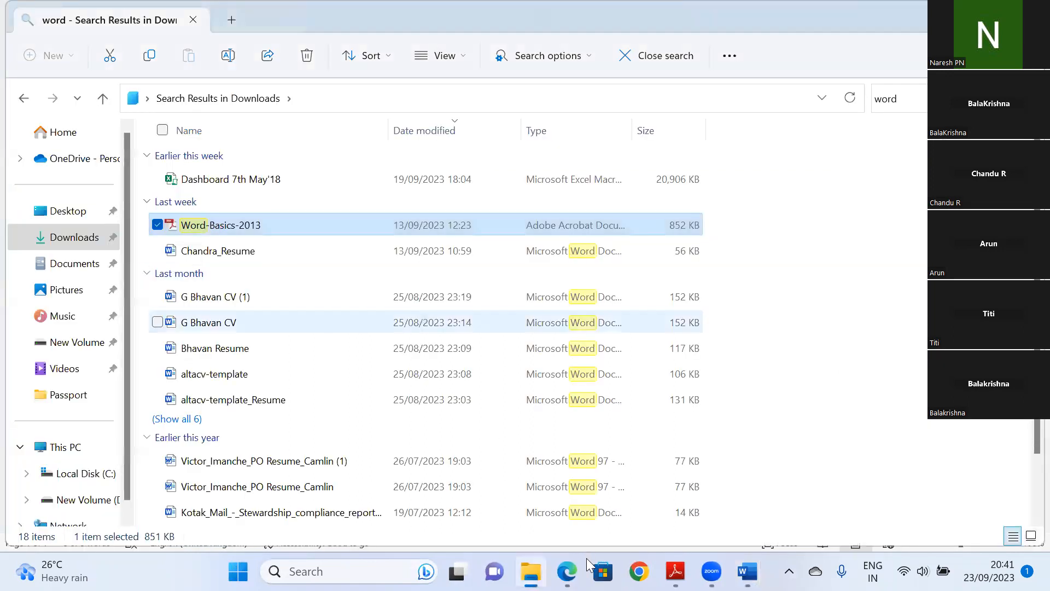
{"action": "left_click", "coordinate": [750, 568]}
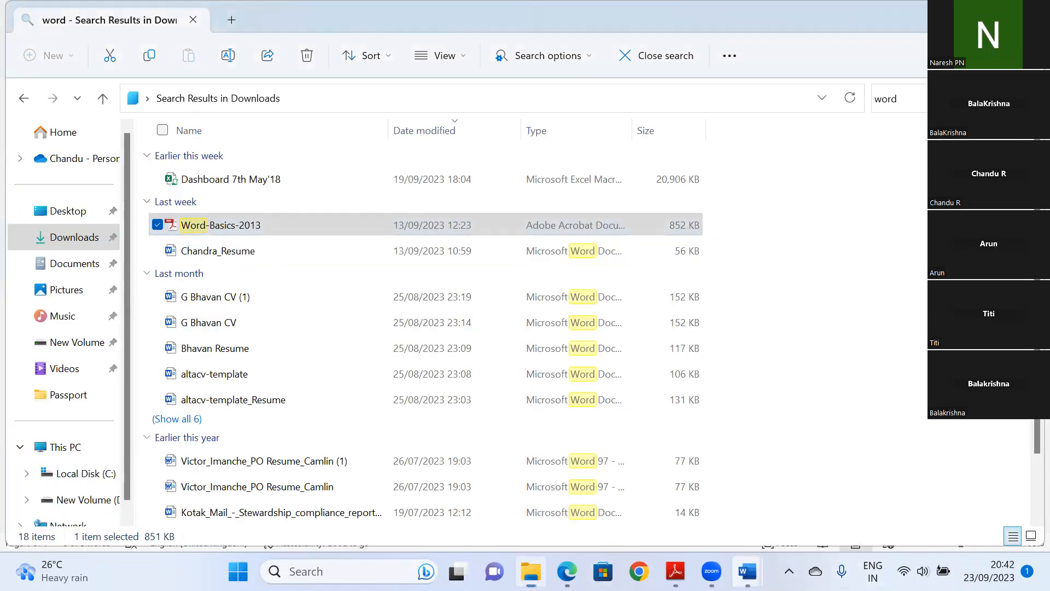
{"action": "left_click", "coordinate": [751, 569]}
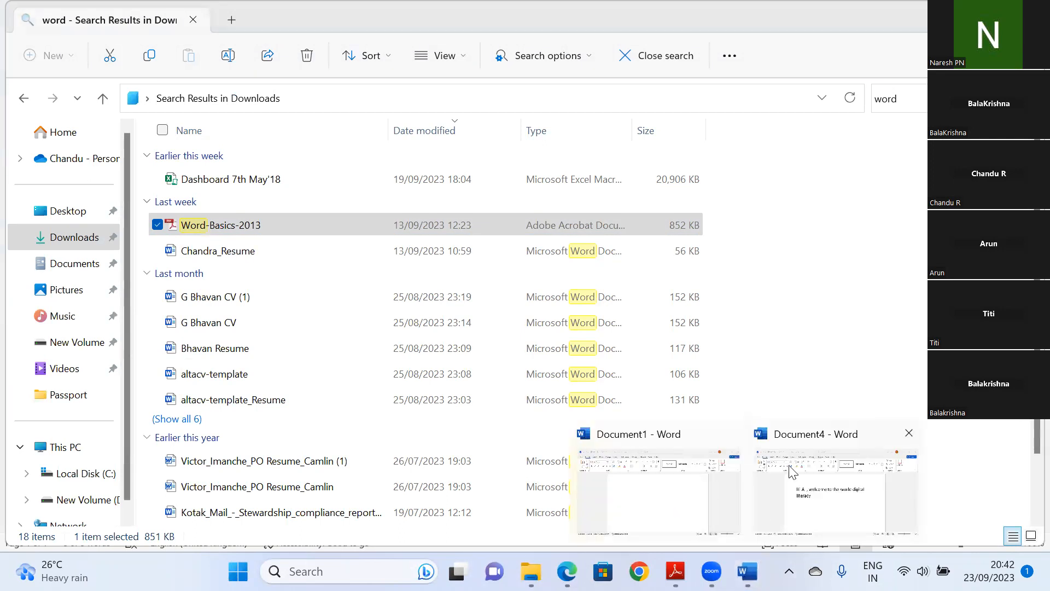
{"action": "left_click", "coordinate": [819, 492]}
{"action": "key", "text": "ctrl+a"}
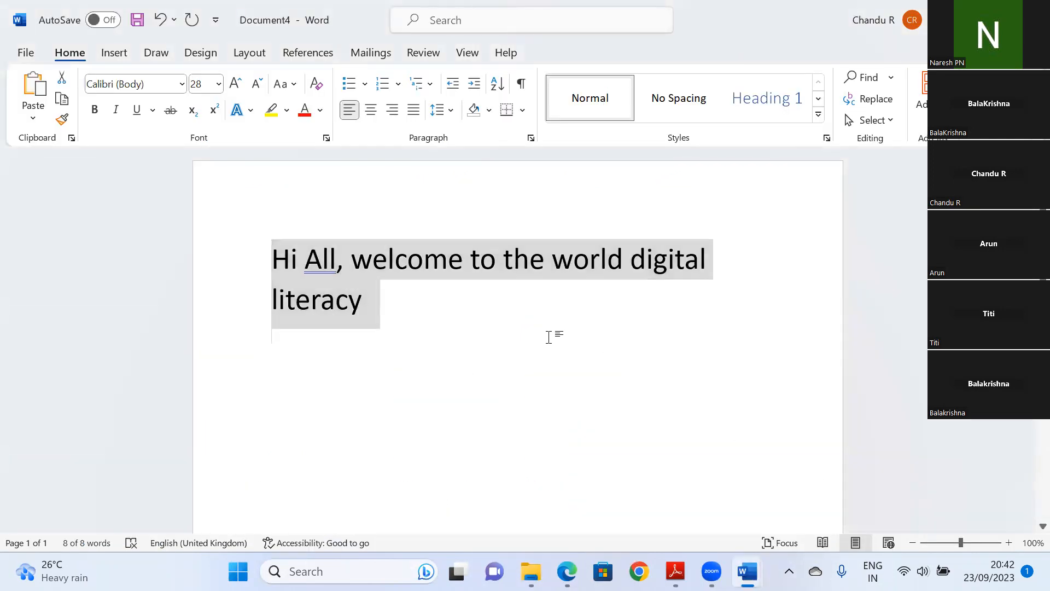
{"action": "left_click", "coordinate": [557, 334]}
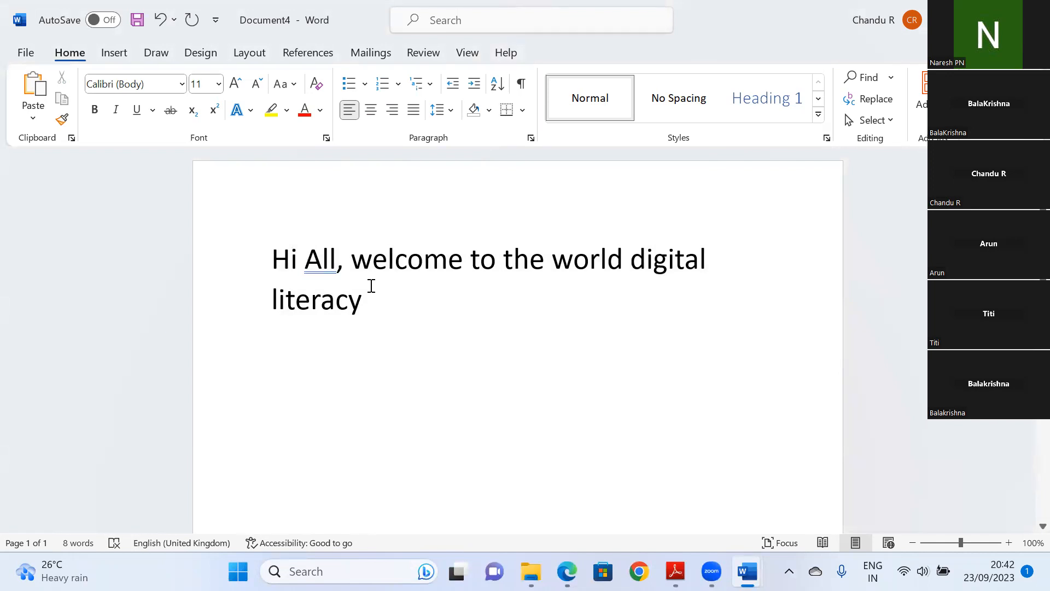
Select just "Hi All", extend a new selection over the whole sentence, and deselect with the cursor on the empty line.
{"action": "left_click", "coordinate": [336, 263]}
{"action": "left_click_drag", "start_coordinate": [336, 262], "coordinate": [273, 260]}
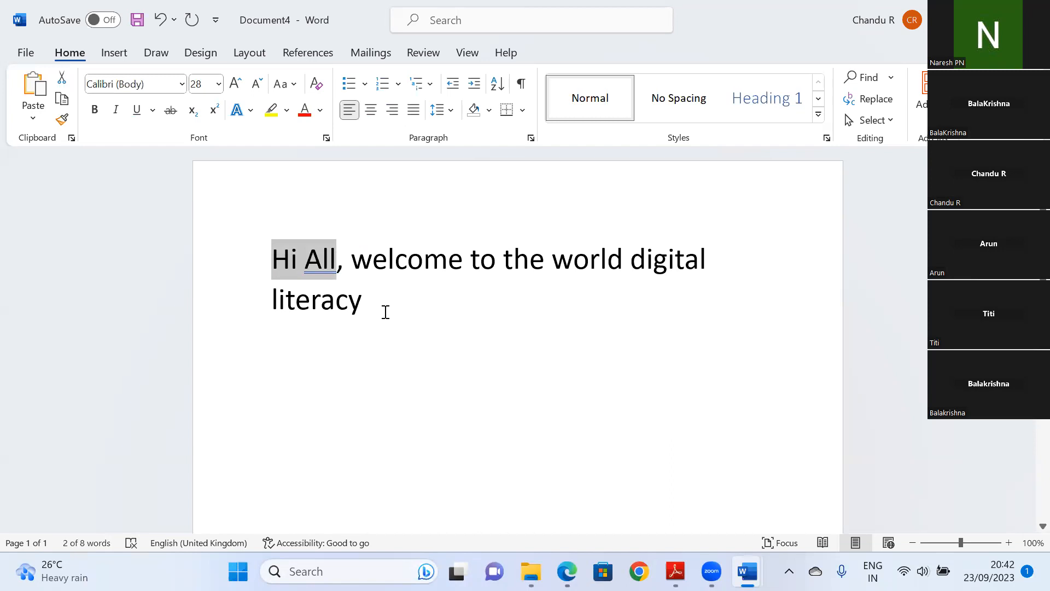
{"action": "left_click", "coordinate": [369, 300]}
{"action": "left_click_drag", "start_coordinate": [374, 280], "coordinate": [293, 262]}
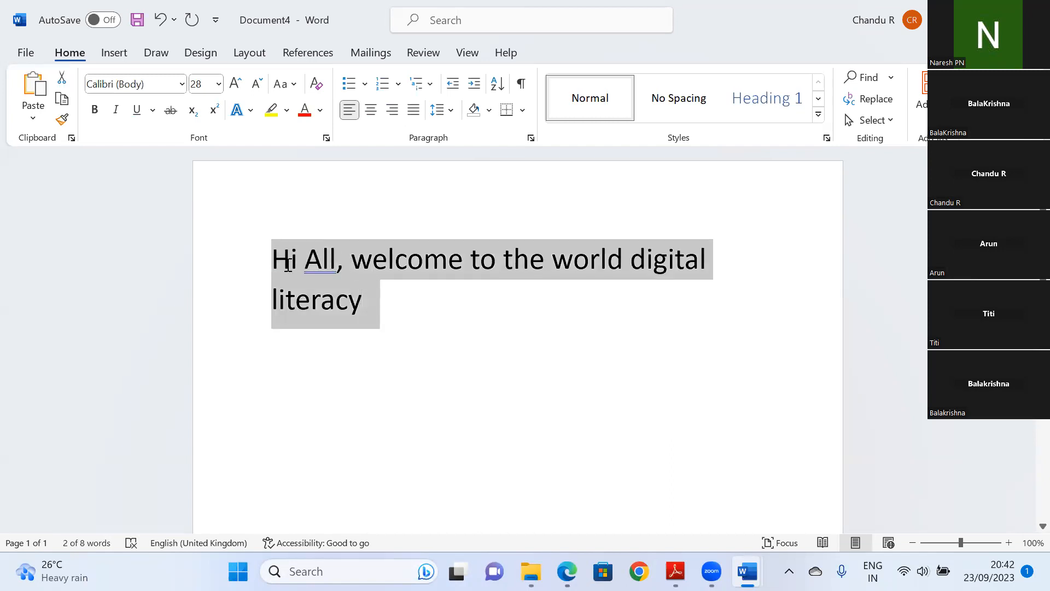
{"action": "left_click", "coordinate": [453, 322]}
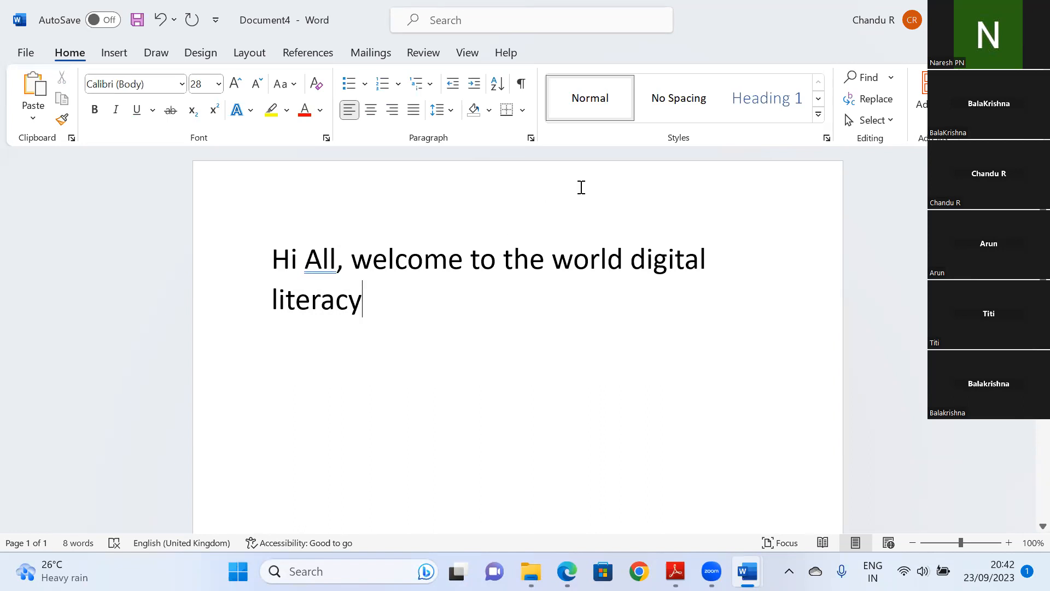
{"action": "left_click", "coordinate": [763, 214]}
{"action": "left_click", "coordinate": [490, 327]}
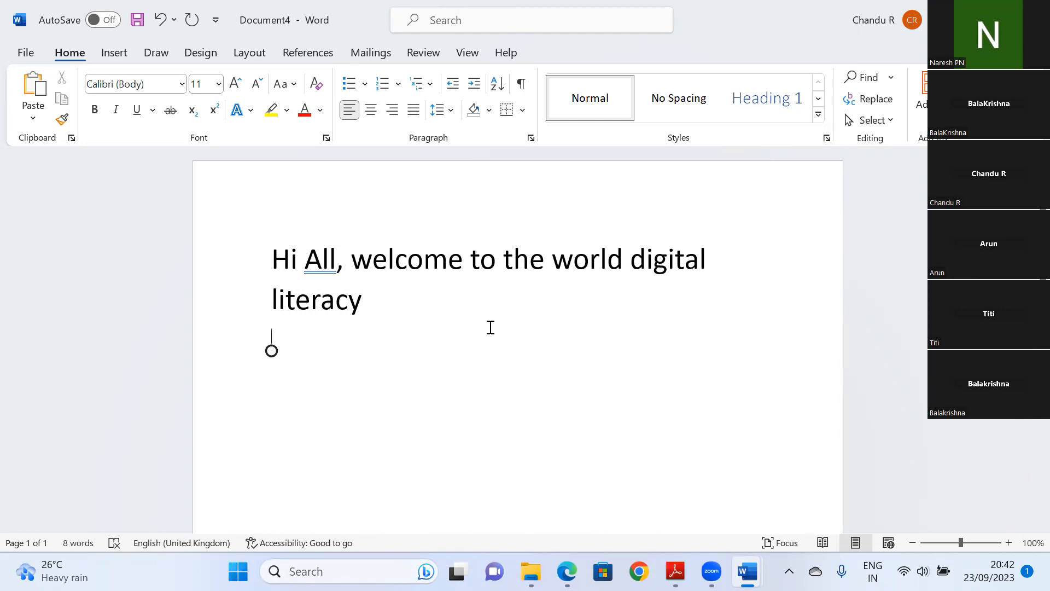
Find and open Notepad through the Windows search, and enter the word "World" in the untitled file.
{"action": "left_click", "coordinate": [377, 572]}
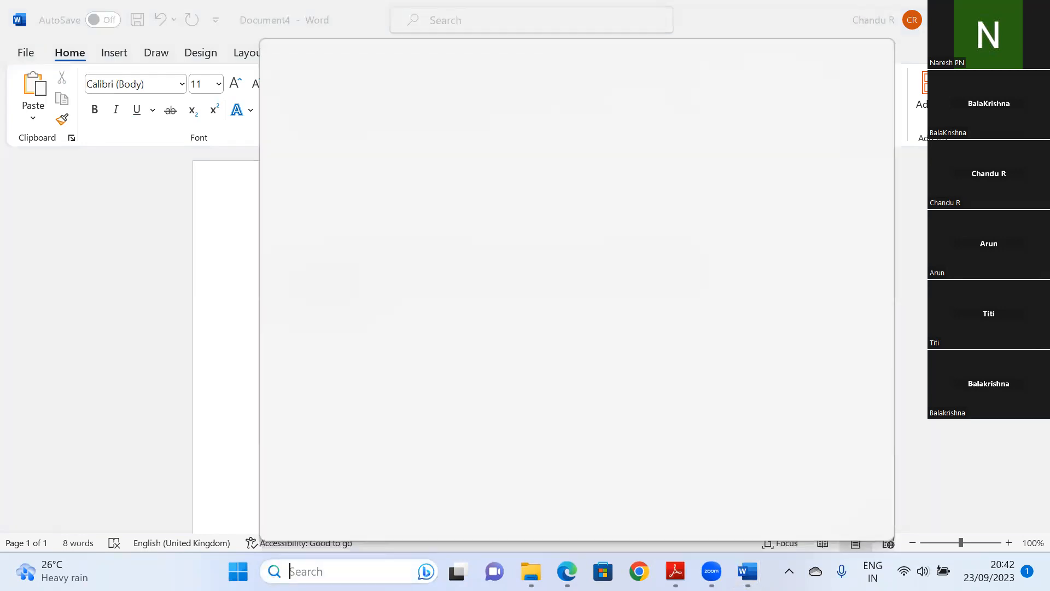
{"action": "type", "text": "note"}
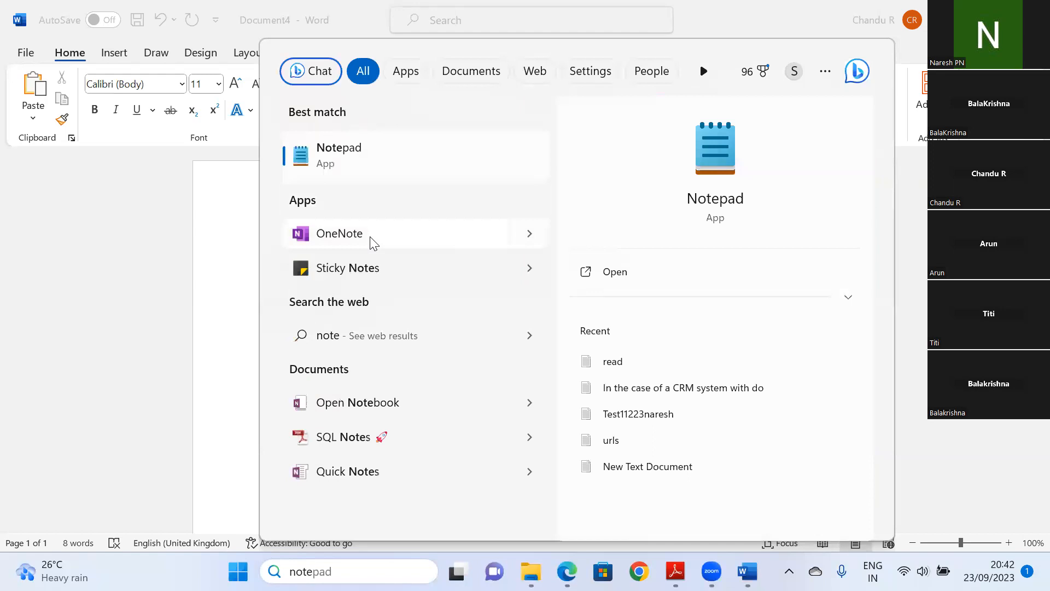
{"action": "left_click", "coordinate": [362, 160]}
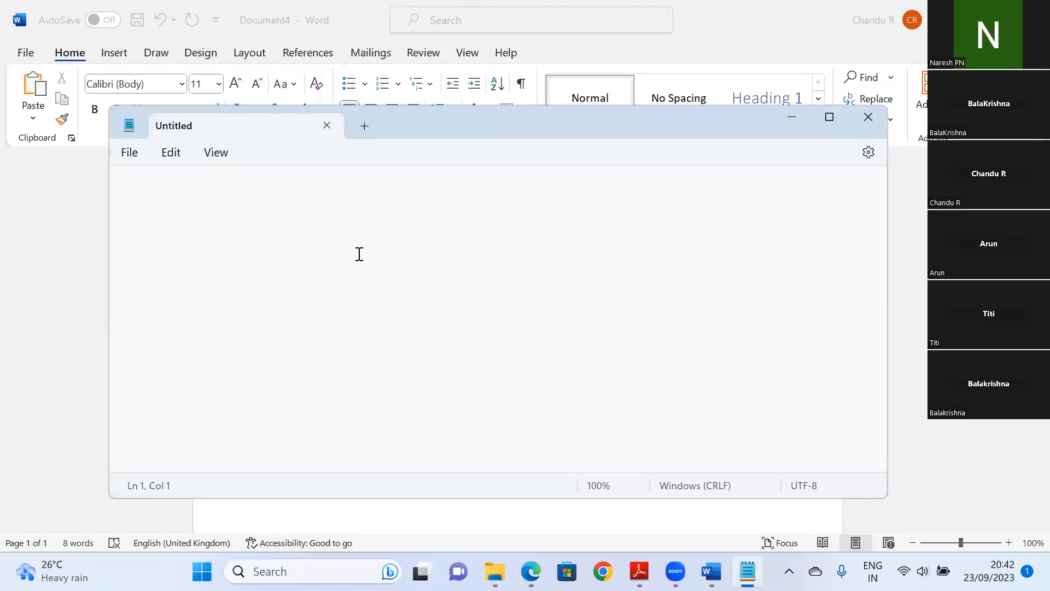
{"action": "type", "text": "World"}
Erase the word "World" from the Notepad file and close Notepad to return to Word.
{"action": "key", "text": "BackSpace"}
{"action": "key", "text": "BackSpace"}
{"action": "key", "text": "BackSpace"}
{"action": "key", "text": "BackSpace"}
{"action": "key", "text": "BackSpace"}
{"action": "left_click", "coordinate": [860, 118]}
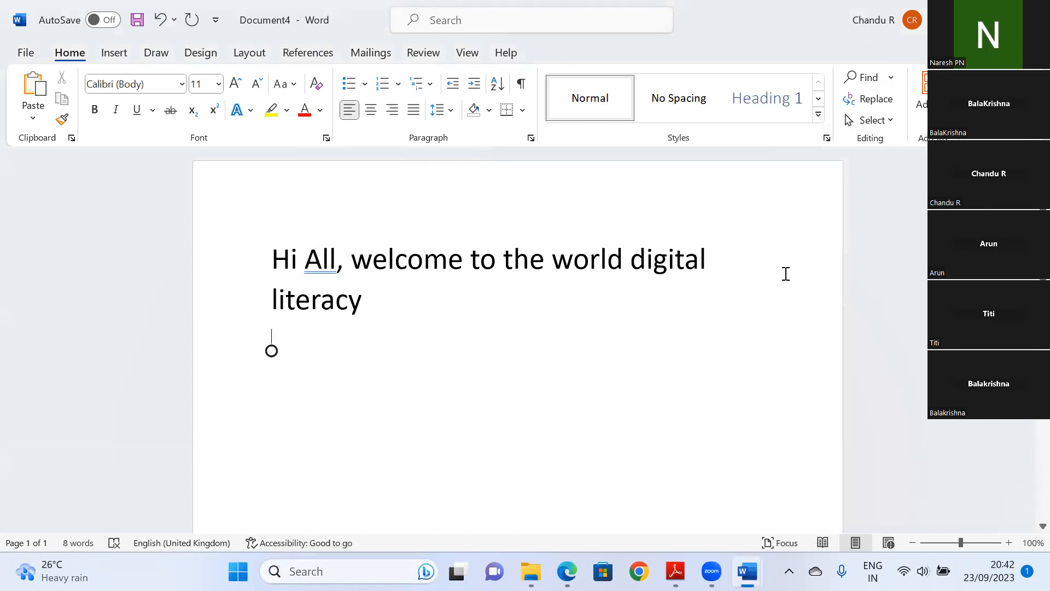
Select the whole welcome sentence, backwards from the end of "literacy" to "Hi".
{"action": "left_click_drag", "start_coordinate": [368, 305], "coordinate": [263, 247]}
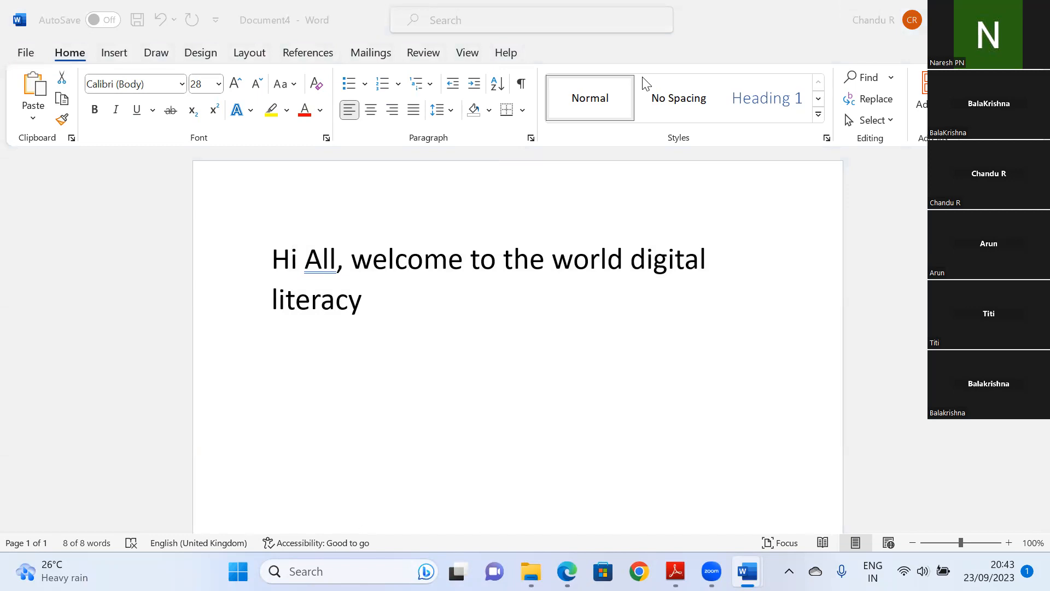
{"action": "left_click", "coordinate": [710, 336]}
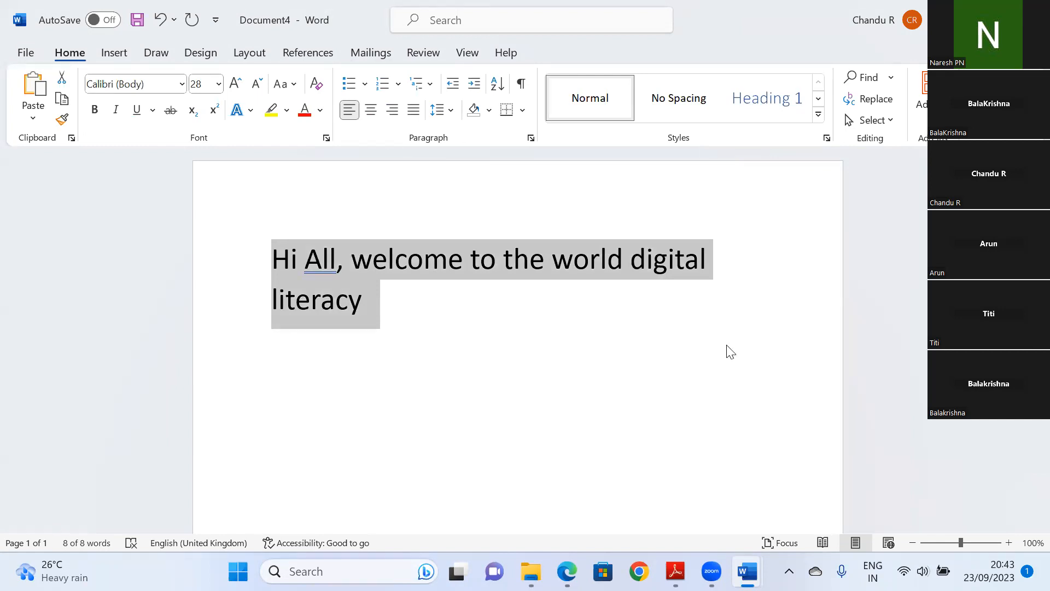
{"action": "left_click", "coordinate": [24, 55]}
{"action": "left_click", "coordinate": [22, 56]}
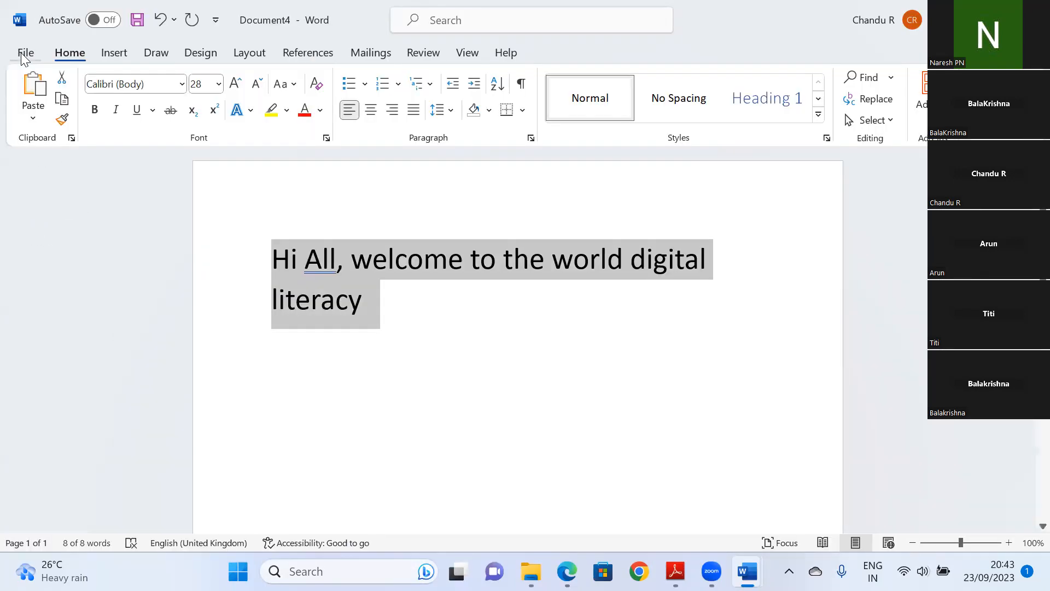
{"action": "left_click", "coordinate": [31, 52]}
{"action": "left_click", "coordinate": [21, 56]}
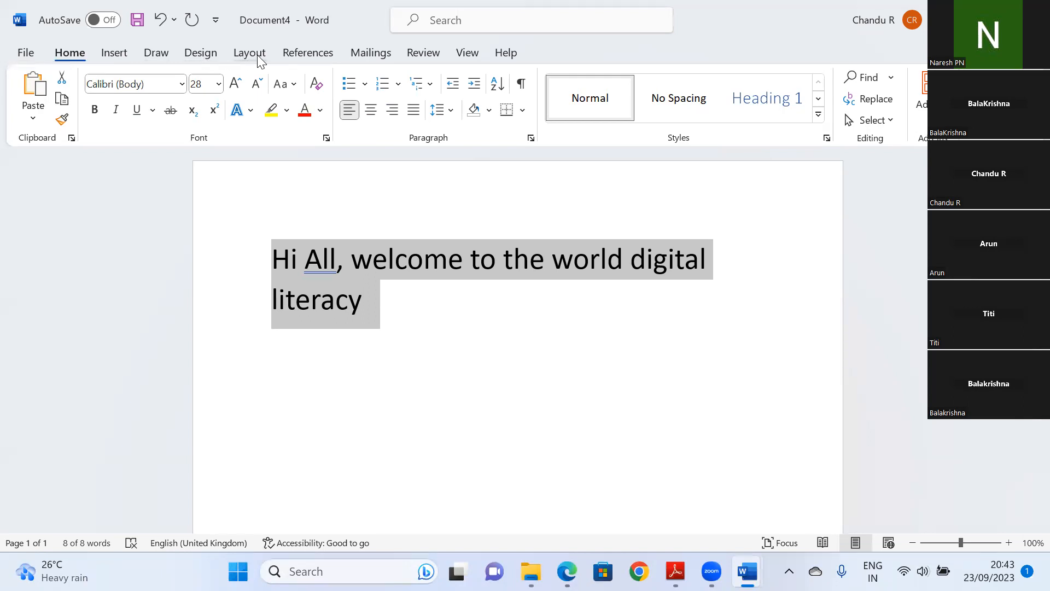
Open Word's built-in Help and bring up the "Get started" topic.
{"action": "left_click", "coordinate": [507, 53]}
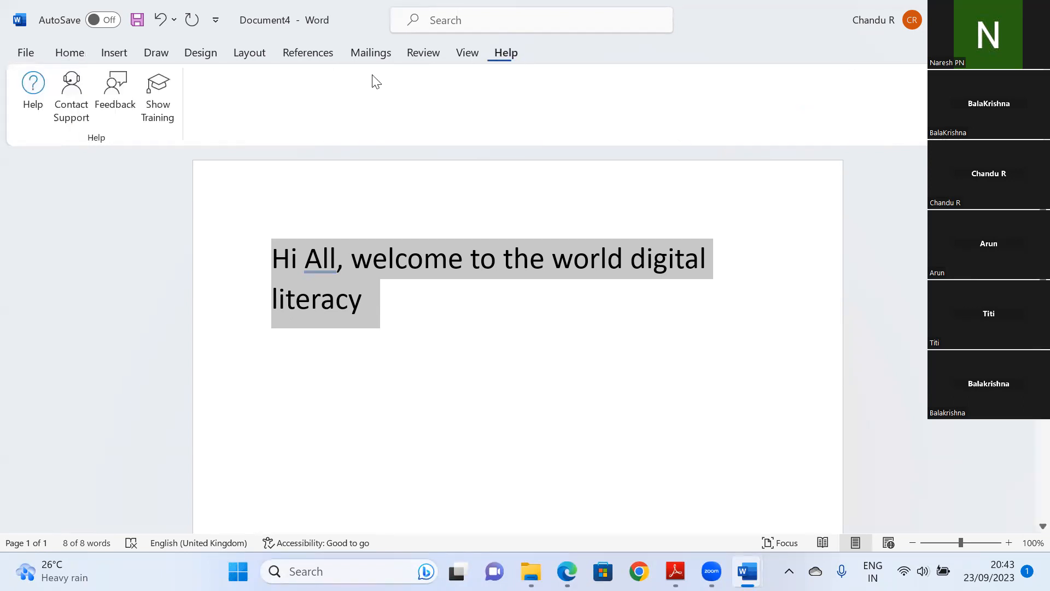
{"action": "left_click", "coordinate": [25, 103]}
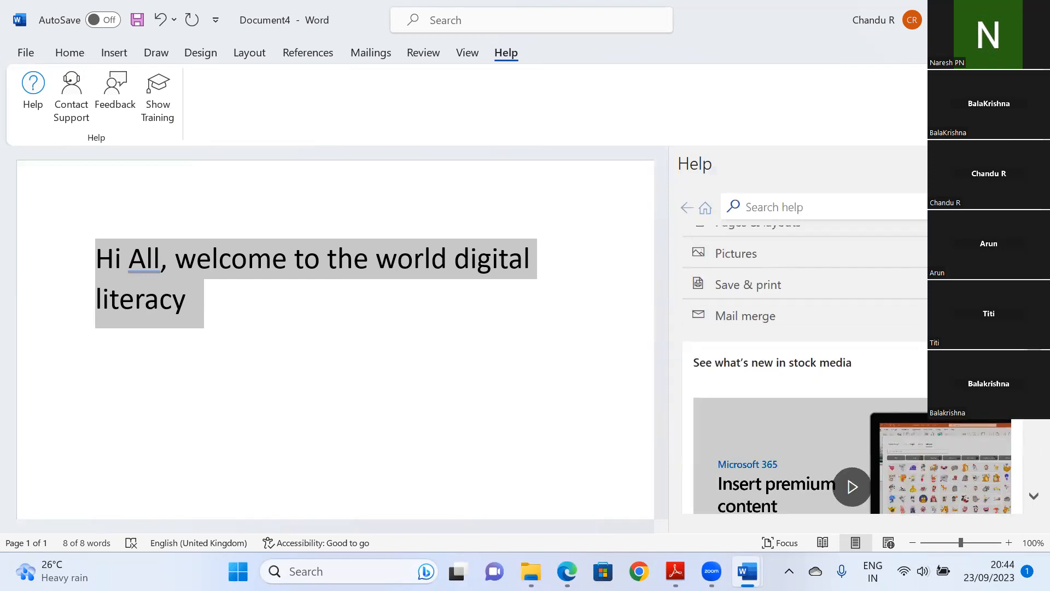
{"action": "scroll", "coordinate": [804, 369], "scroll_direction": "up", "scroll_amount": 2}
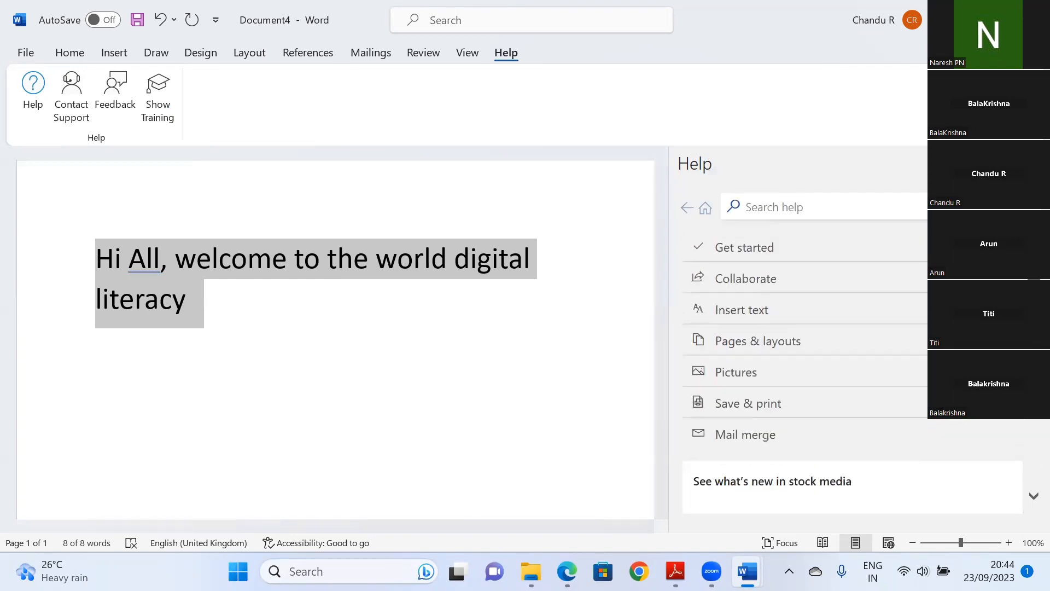
{"action": "left_click", "coordinate": [751, 249]}
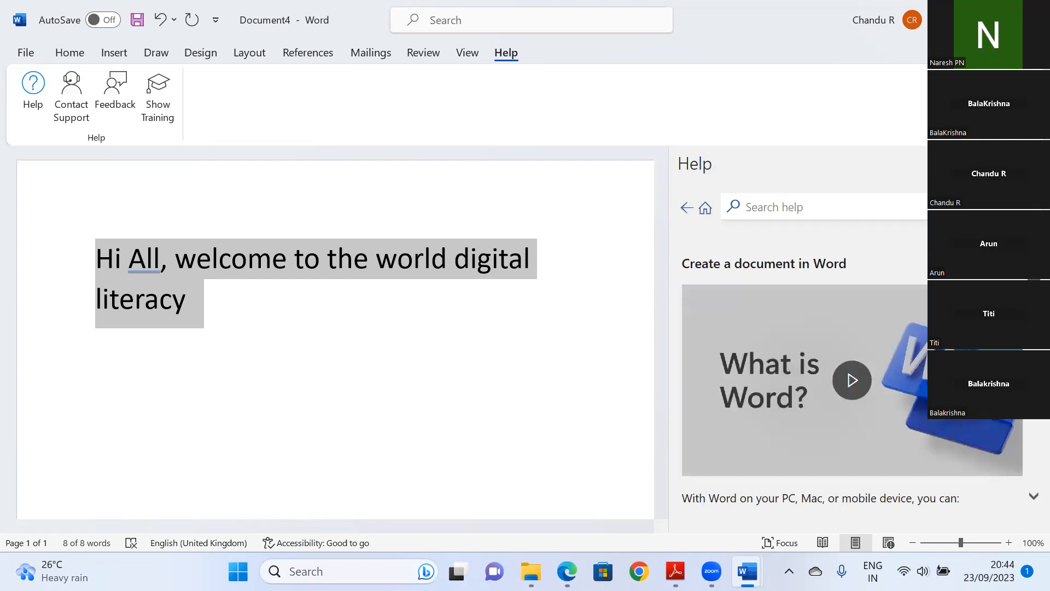
Read the "Create a document in Word" help article through its sections on creating a document and on adding and formatting text.
{"action": "scroll", "coordinate": [852, 380], "scroll_direction": "down", "scroll_amount": 2}
{"action": "scroll", "coordinate": [804, 372], "scroll_direction": "down", "scroll_amount": 2}
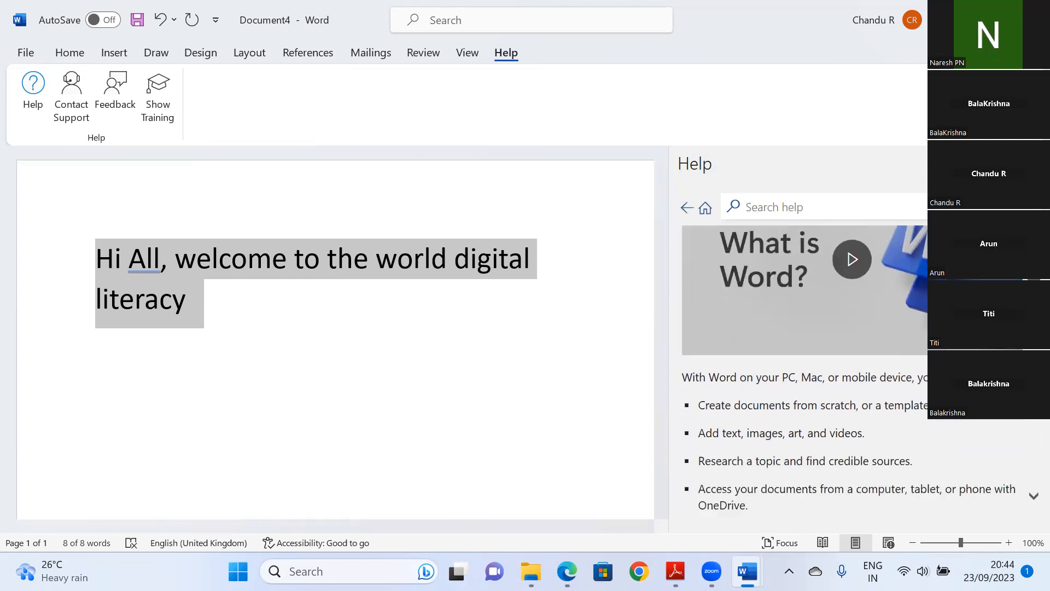
{"action": "scroll", "coordinate": [804, 372], "scroll_direction": "up", "scroll_amount": 3}
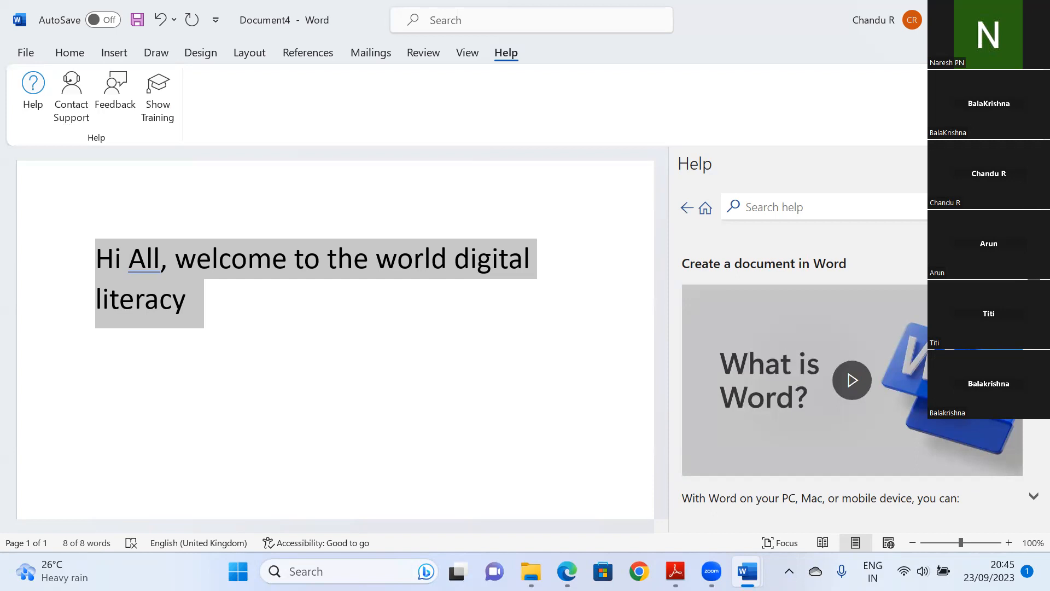
{"action": "scroll", "coordinate": [804, 378], "scroll_direction": "down", "scroll_amount": 1}
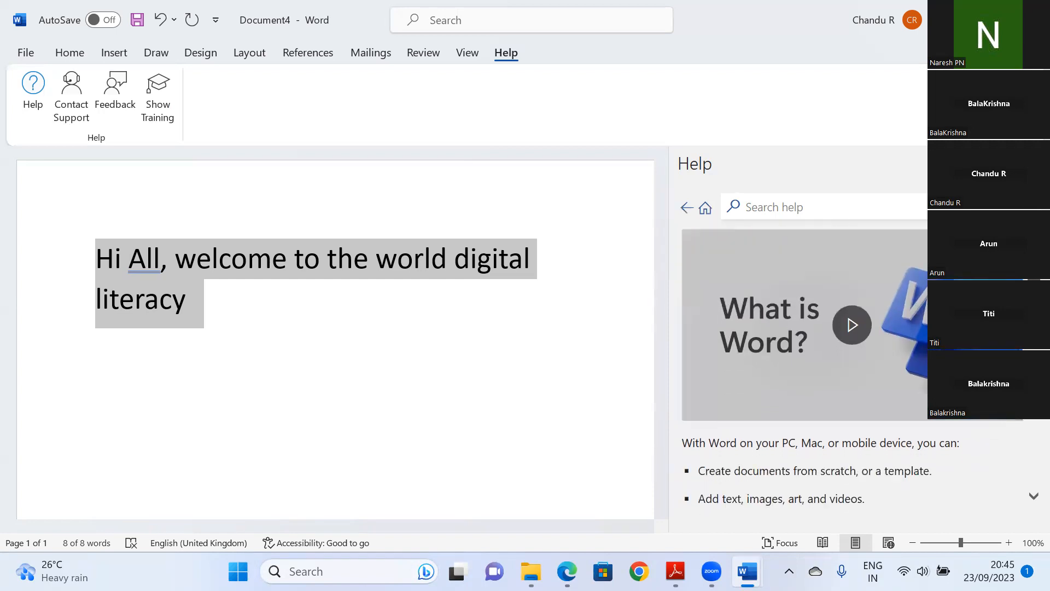
{"action": "scroll", "coordinate": [804, 377], "scroll_direction": "down", "scroll_amount": 3}
{"action": "scroll", "coordinate": [804, 367], "scroll_direction": "down", "scroll_amount": 6}
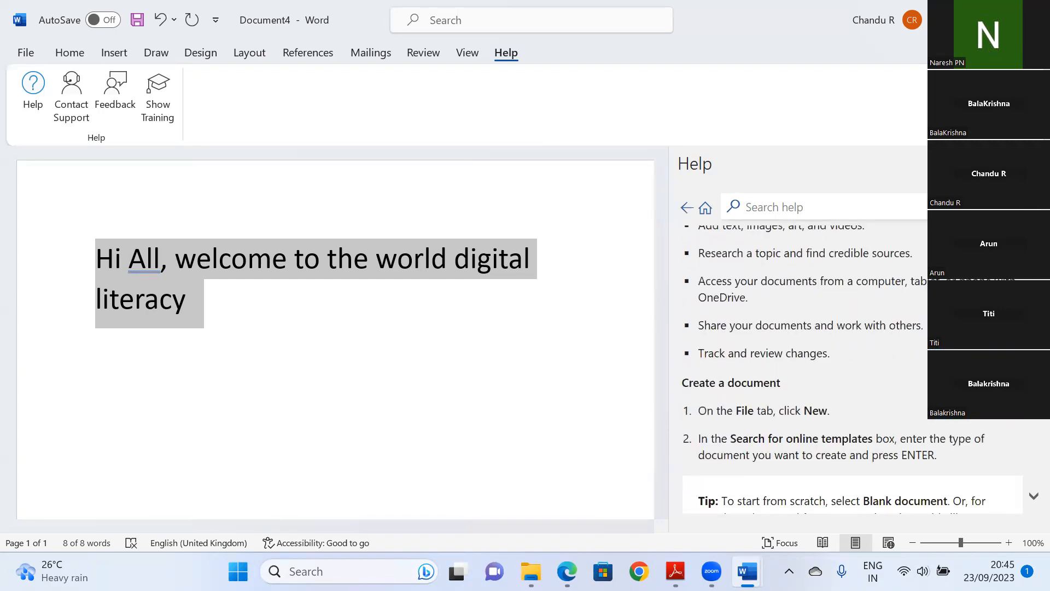
{"action": "scroll", "coordinate": [804, 328], "scroll_direction": "up", "scroll_amount": 3}
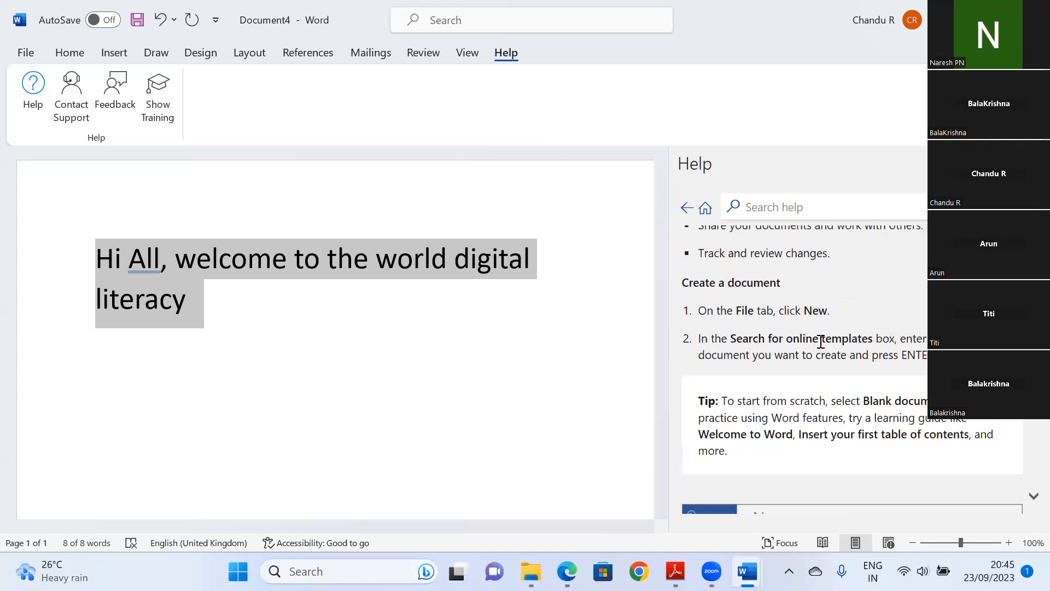
{"action": "scroll", "coordinate": [804, 367], "scroll_direction": "down", "scroll_amount": 3}
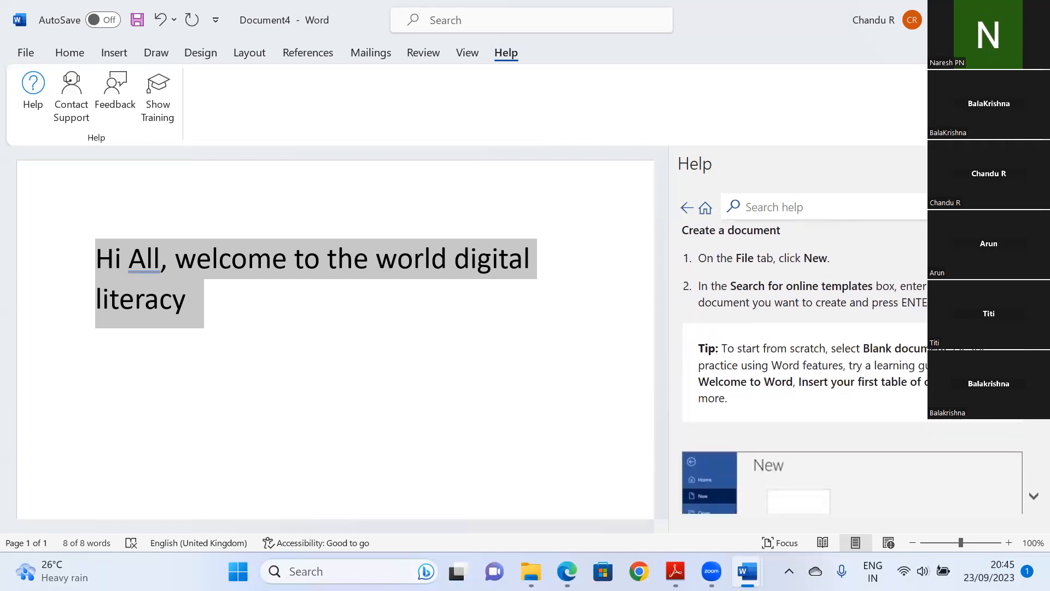
{"action": "scroll", "coordinate": [804, 366], "scroll_direction": "down", "scroll_amount": 5}
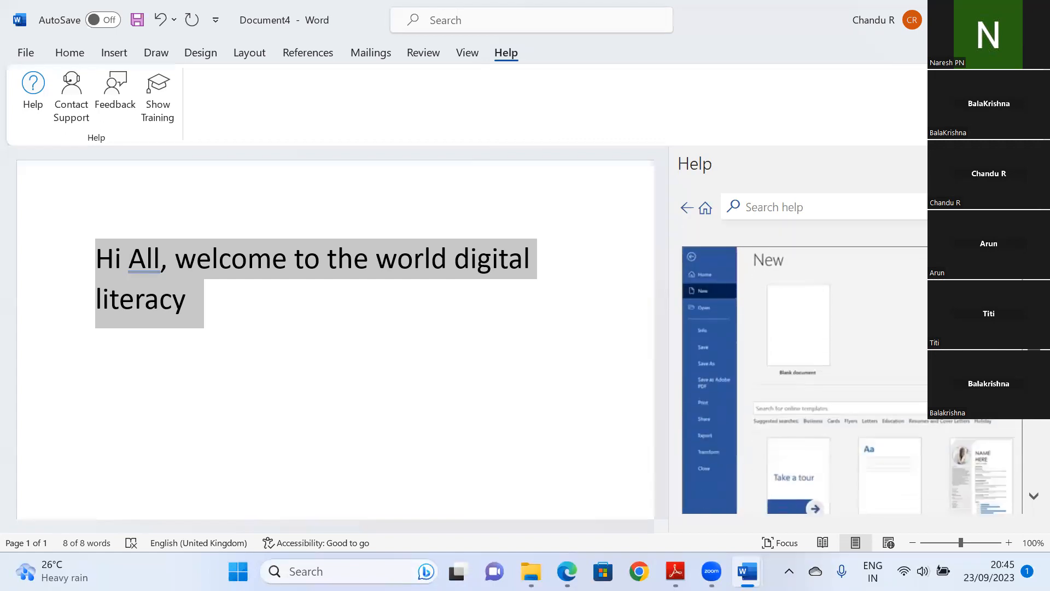
{"action": "scroll", "coordinate": [804, 366], "scroll_direction": "down", "scroll_amount": 5}
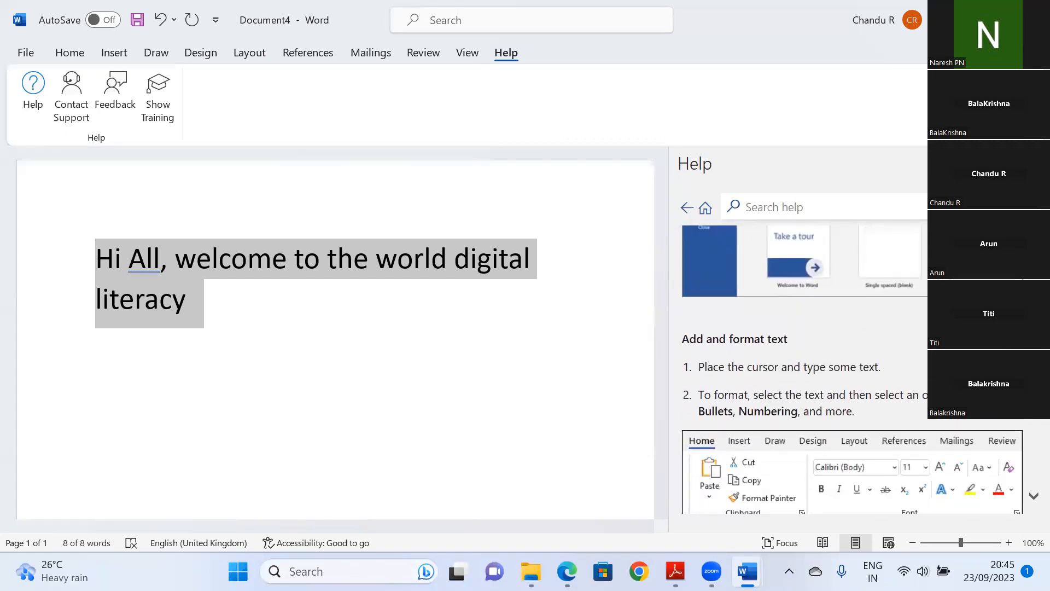
{"action": "scroll", "coordinate": [804, 366], "scroll_direction": "down", "scroll_amount": 2}
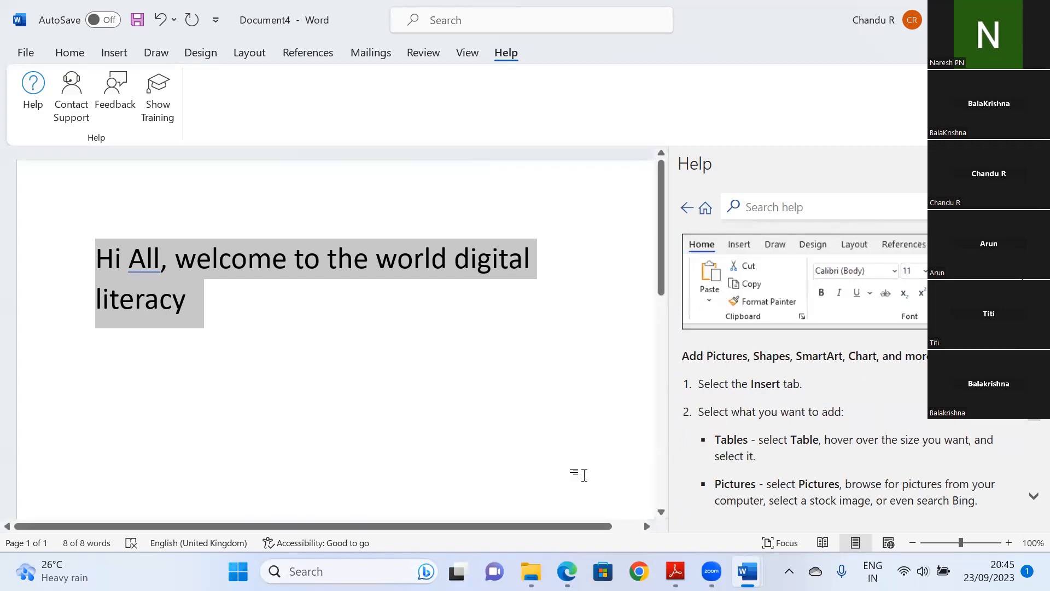
Clear the selection in the document and select all of its text again.
{"action": "left_click", "coordinate": [584, 475]}
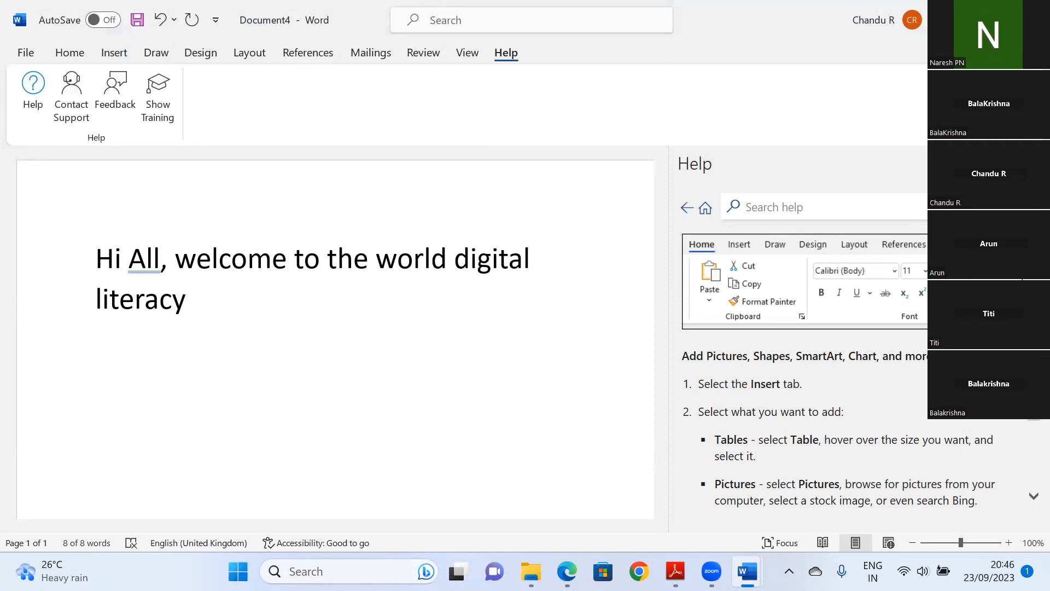
{"action": "key", "text": "ctrl+a"}
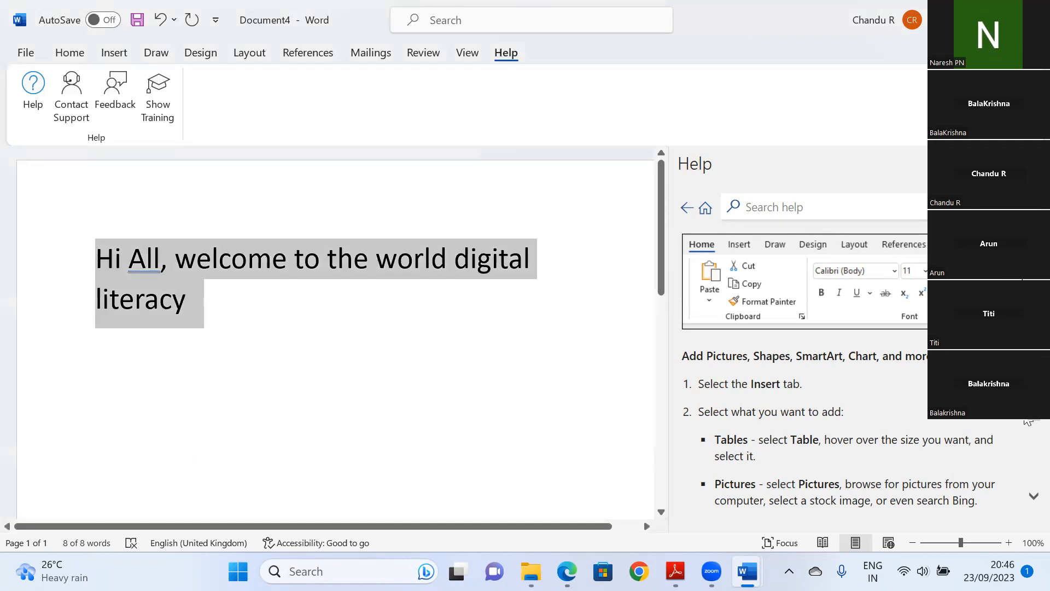
Rate the help article as helpful at its end and close the Help pane.
{"action": "scroll", "coordinate": [1027, 420], "scroll_direction": "down", "scroll_amount": 2}
{"action": "scroll", "coordinate": [1028, 420], "scroll_direction": "down", "scroll_amount": 4}
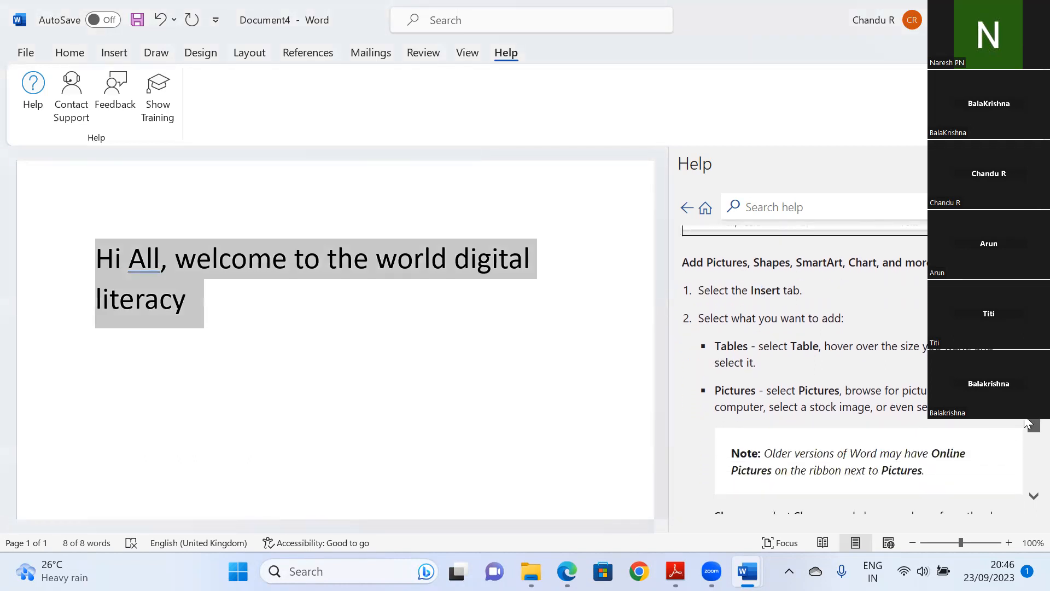
{"action": "left_click_drag", "start_coordinate": [1026, 437], "coordinate": [1026, 476]}
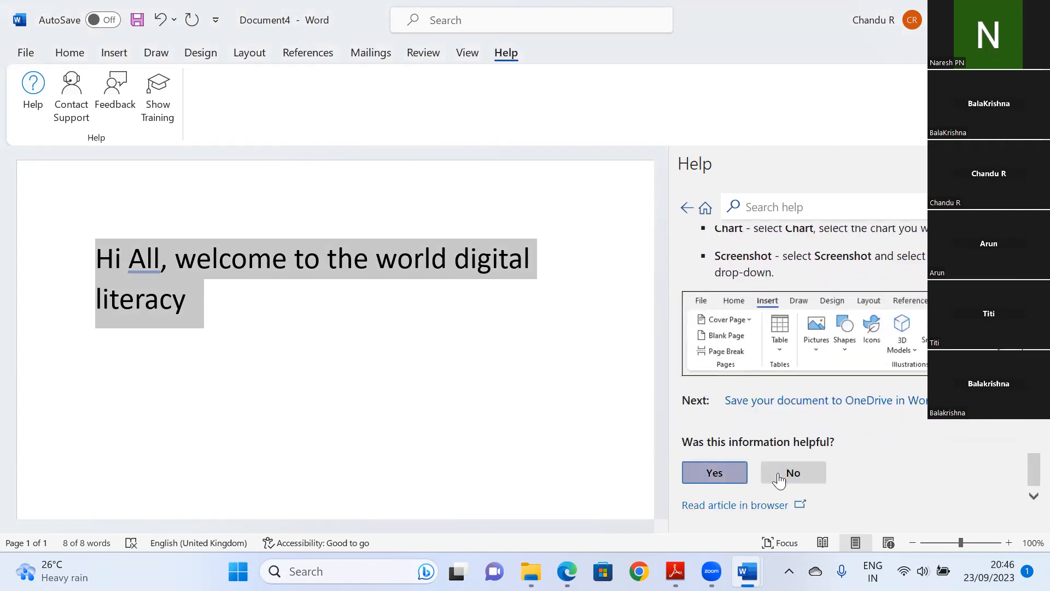
{"action": "left_click", "coordinate": [725, 474]}
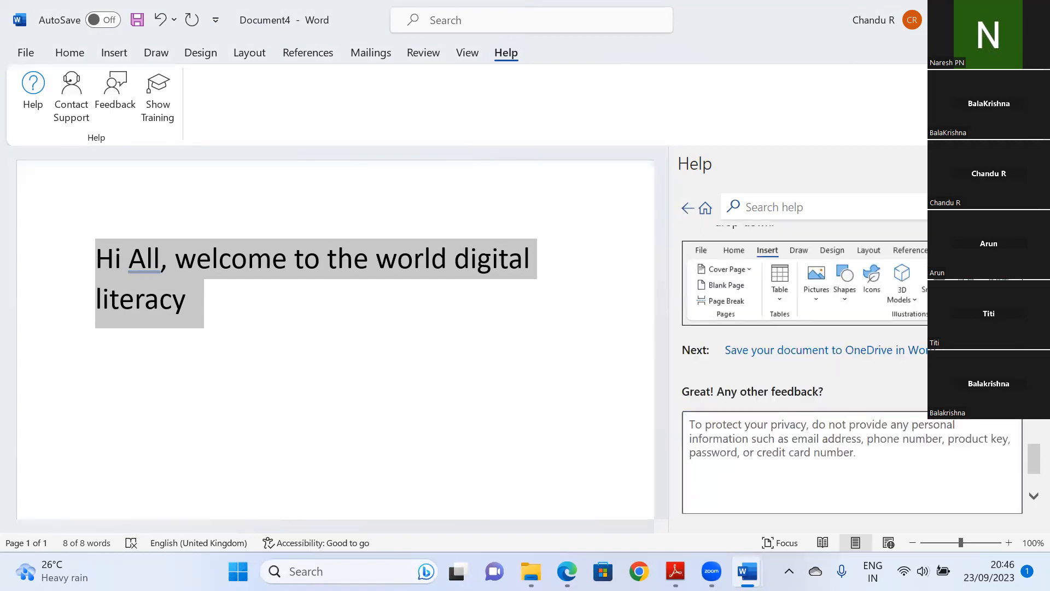
{"action": "left_click", "coordinate": [1032, 164]}
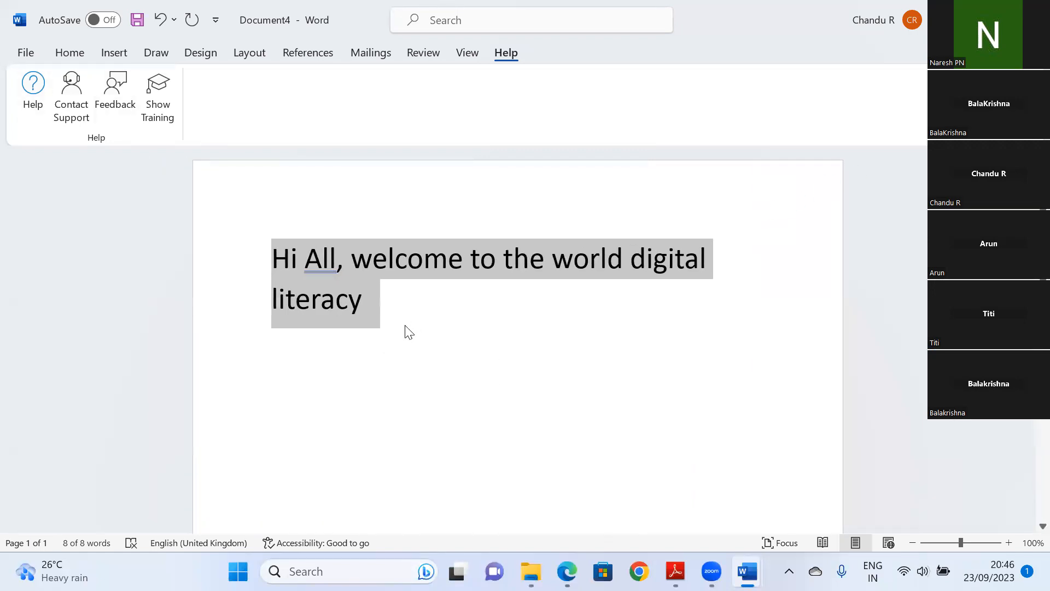
View Word's start page with new and recent documents, and return to the document with the Home commands shown.
{"action": "left_click", "coordinate": [27, 56]}
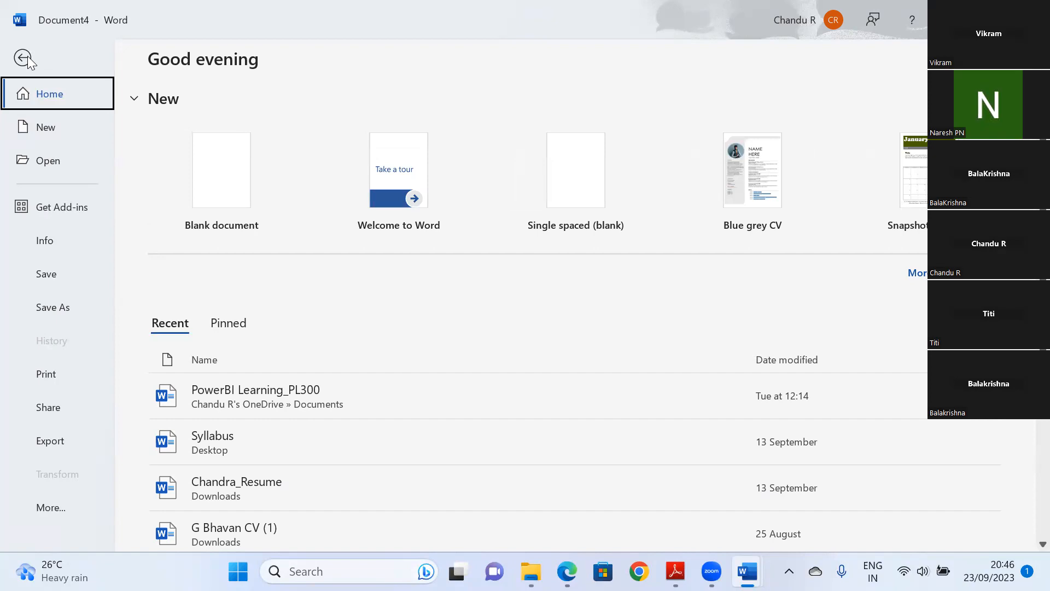
{"action": "left_click", "coordinate": [23, 58]}
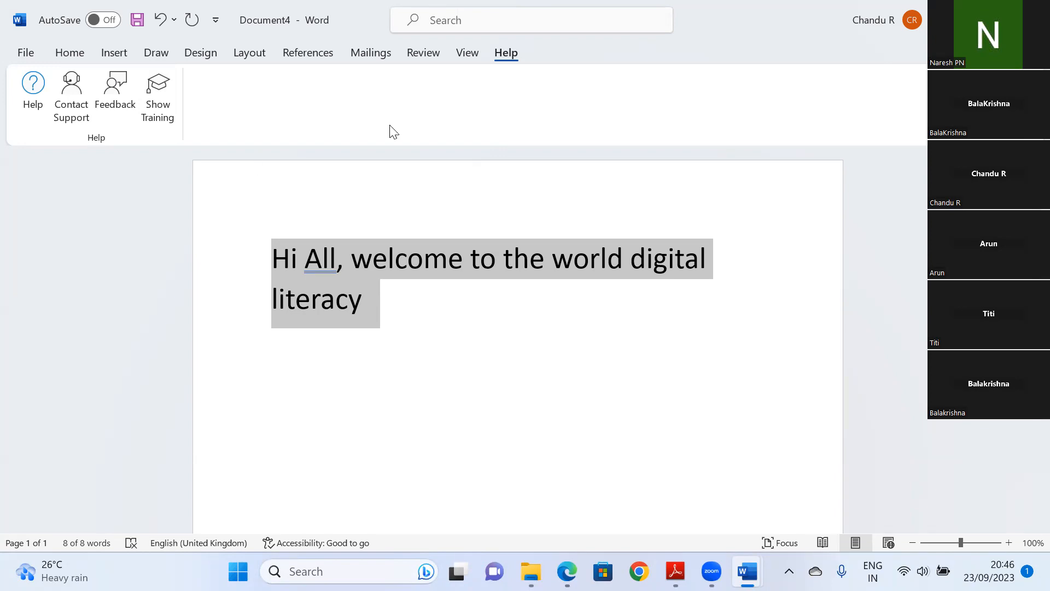
{"action": "left_click", "coordinate": [27, 52]}
{"action": "key", "text": "Escape"}
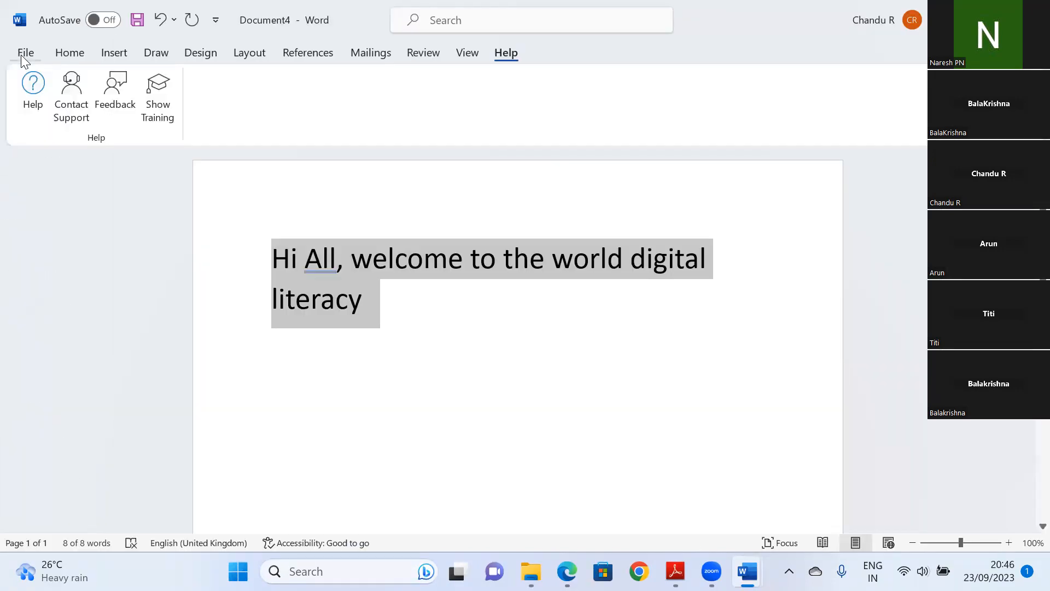
{"action": "left_click", "coordinate": [70, 55]}
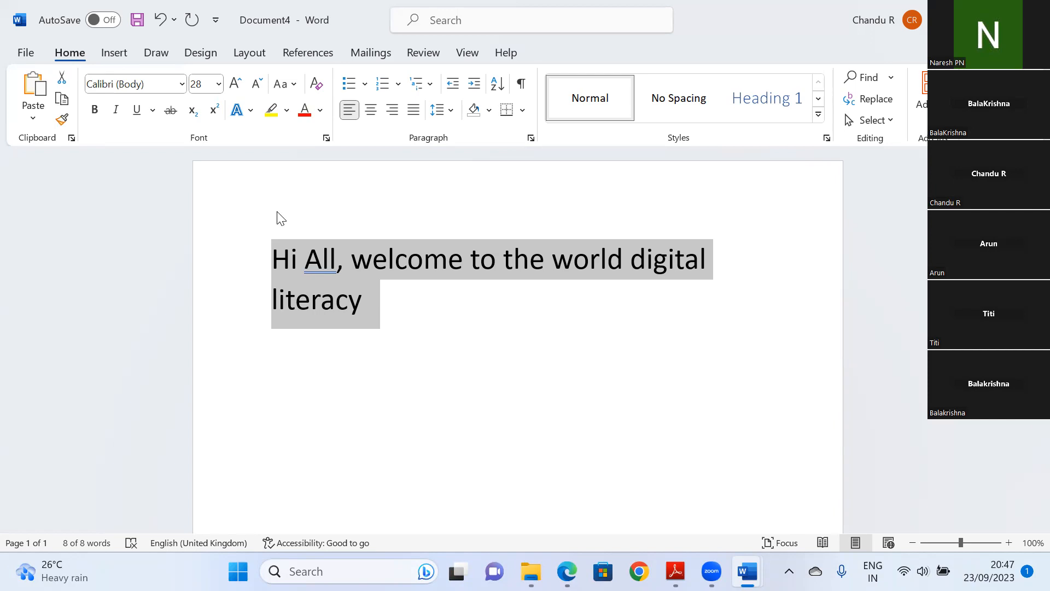
Browse the blank document option and the templates available for creating a new document.
{"action": "left_click", "coordinate": [22, 52]}
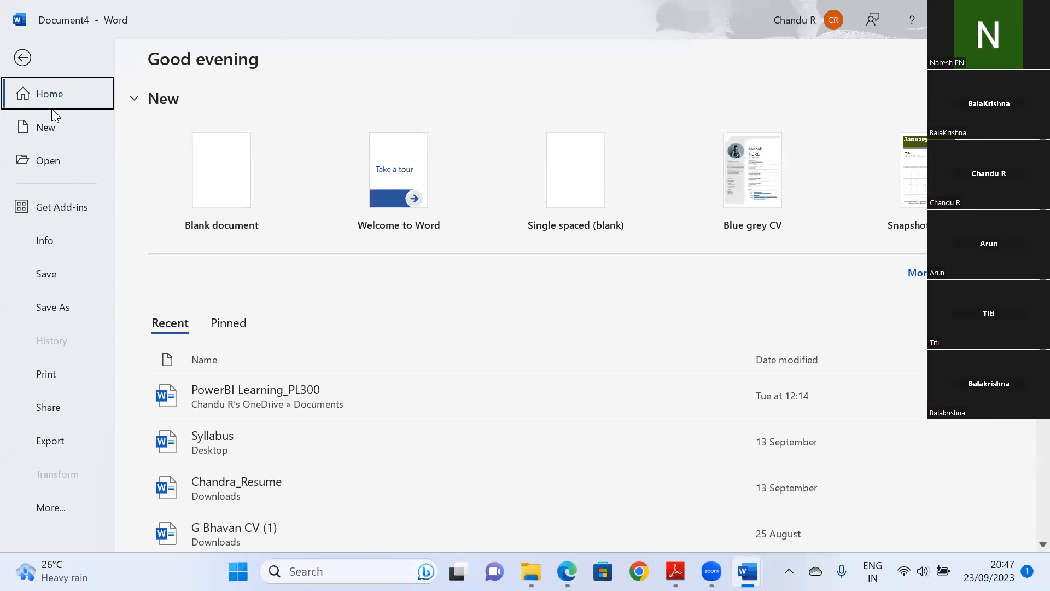
{"action": "left_click", "coordinate": [49, 130]}
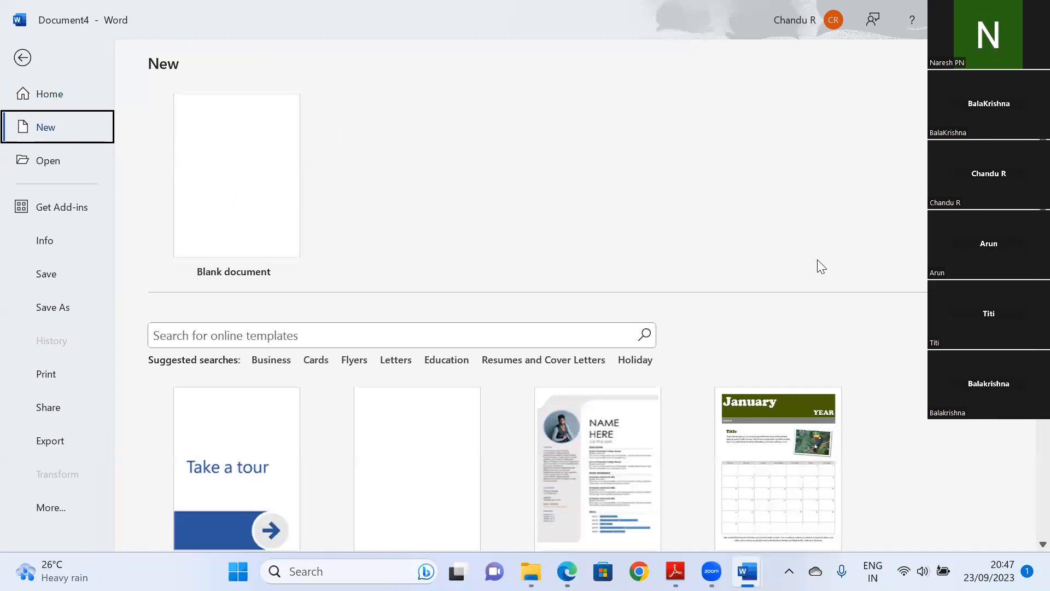
{"action": "scroll", "coordinate": [537, 318], "scroll_direction": "down", "scroll_amount": 5}
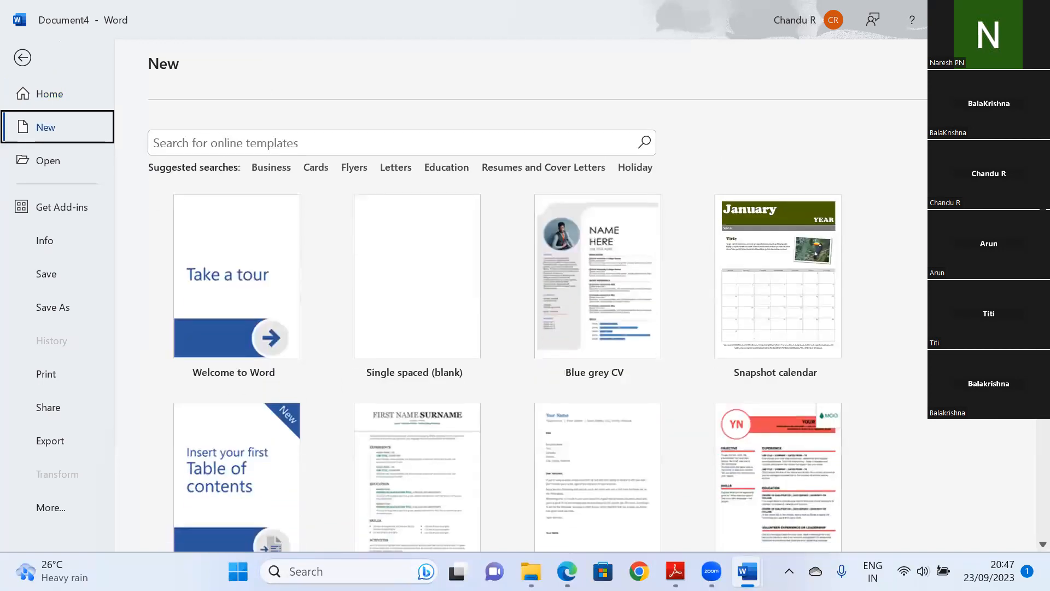
{"action": "scroll", "coordinate": [495, 319], "scroll_direction": "up", "scroll_amount": 1}
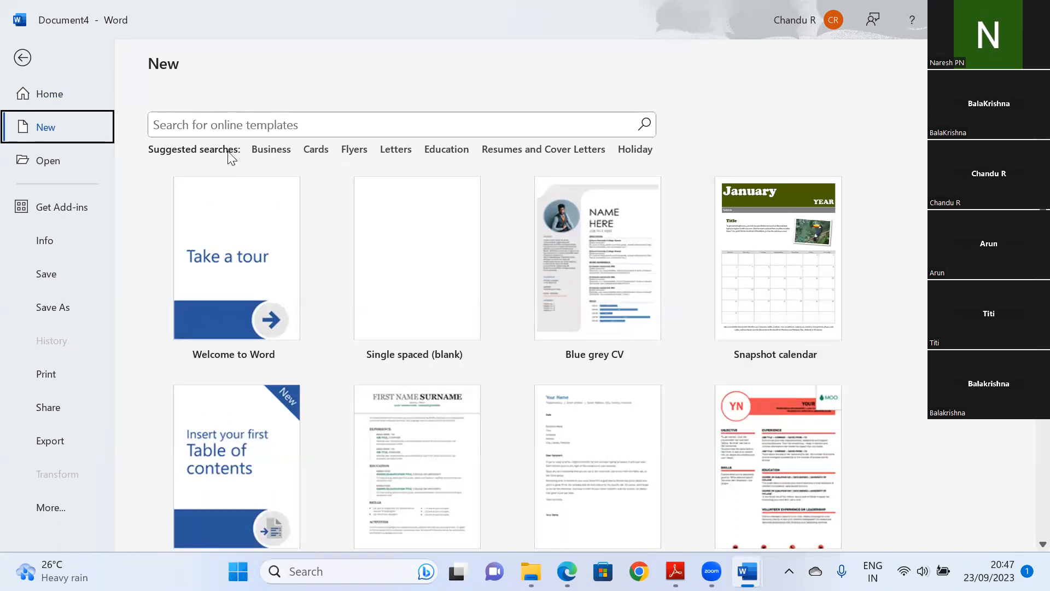
Browse the online templates in the suggested Business category and return to the list of new document options.
{"action": "left_click", "coordinate": [278, 156]}
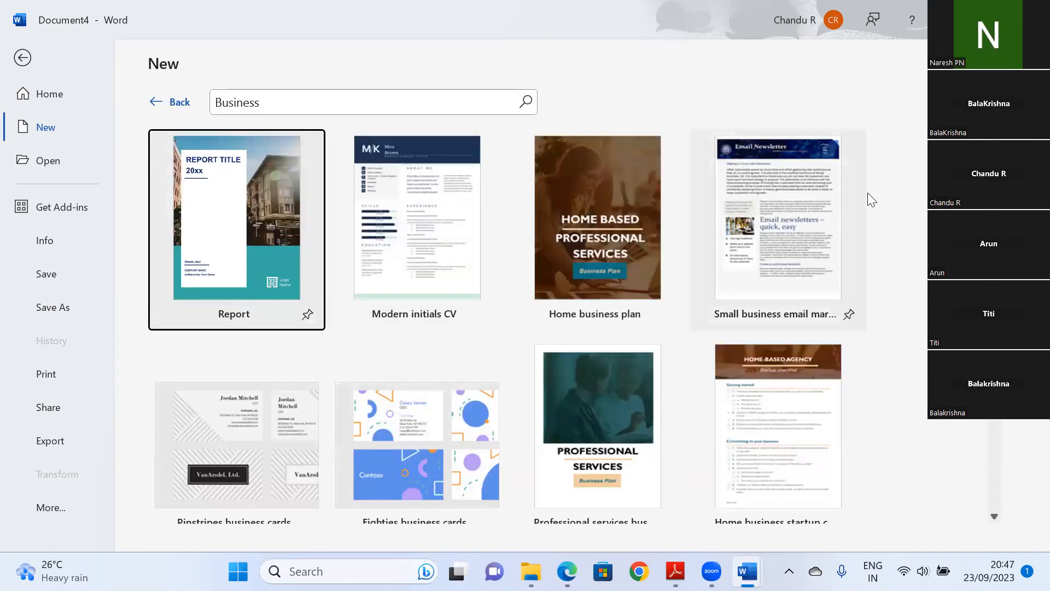
{"action": "scroll", "coordinate": [495, 326], "scroll_direction": "down", "scroll_amount": 6}
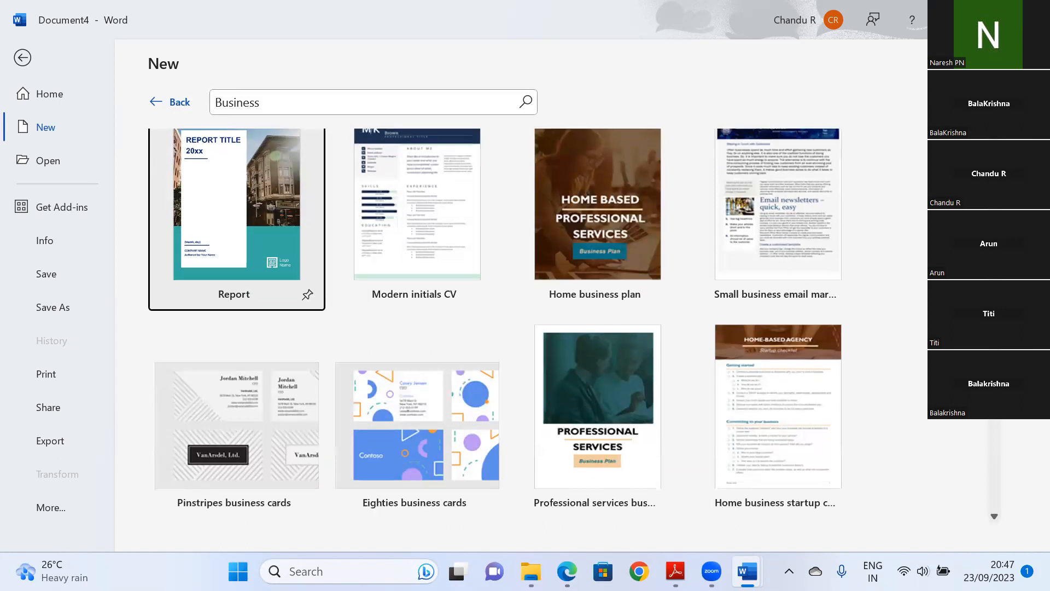
{"action": "scroll", "coordinate": [495, 325], "scroll_direction": "down", "scroll_amount": 13}
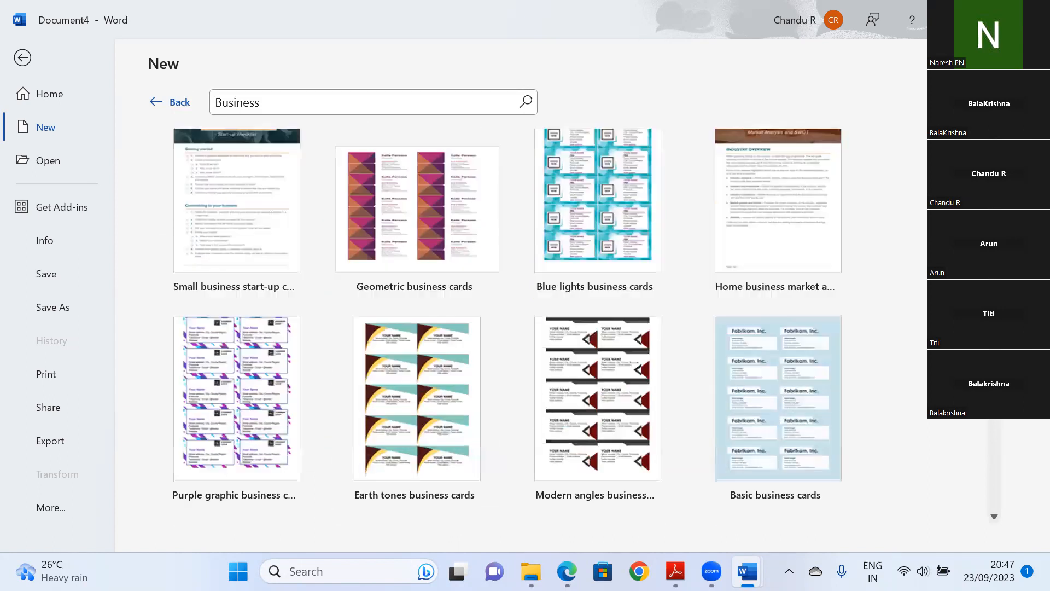
{"action": "scroll", "coordinate": [495, 325], "scroll_direction": "down", "scroll_amount": 20}
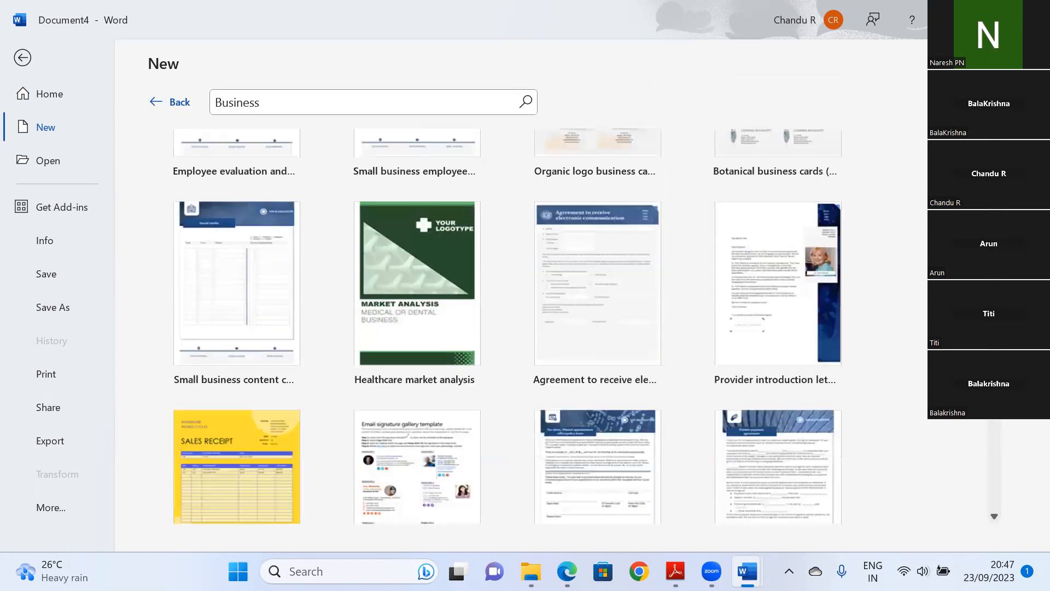
{"action": "scroll", "coordinate": [506, 326], "scroll_direction": "up", "scroll_amount": 10}
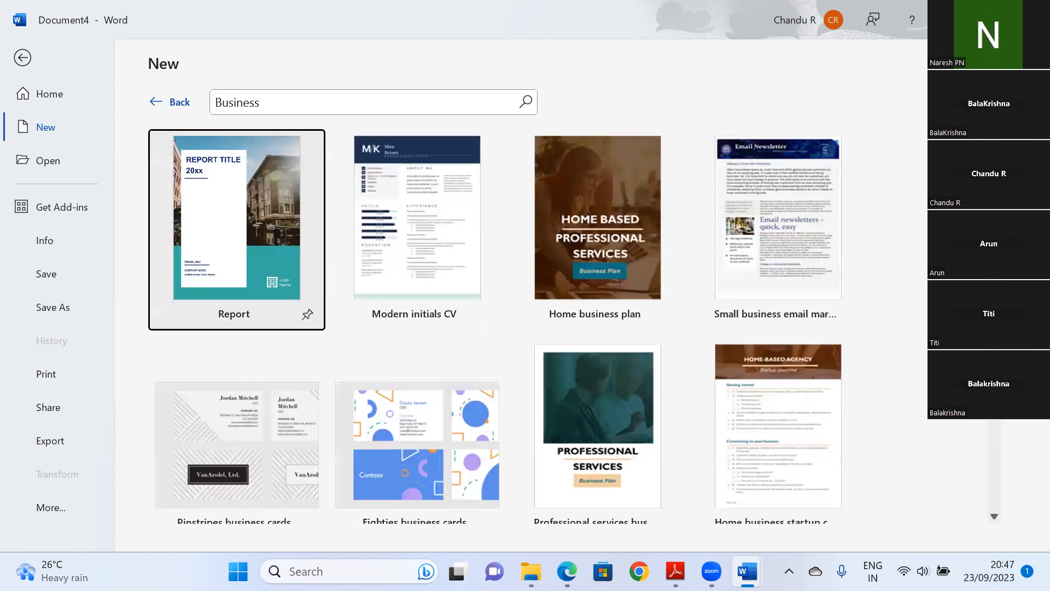
{"action": "left_click", "coordinate": [160, 104]}
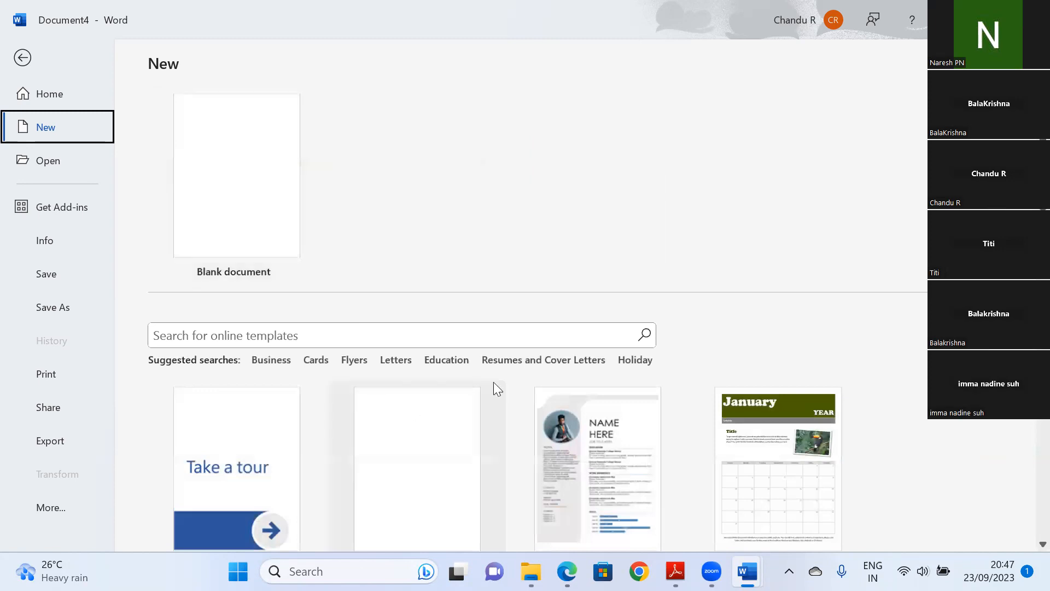
Find the Problem of the week template among the Education templates and create a document from it.
{"action": "left_click", "coordinate": [444, 363]}
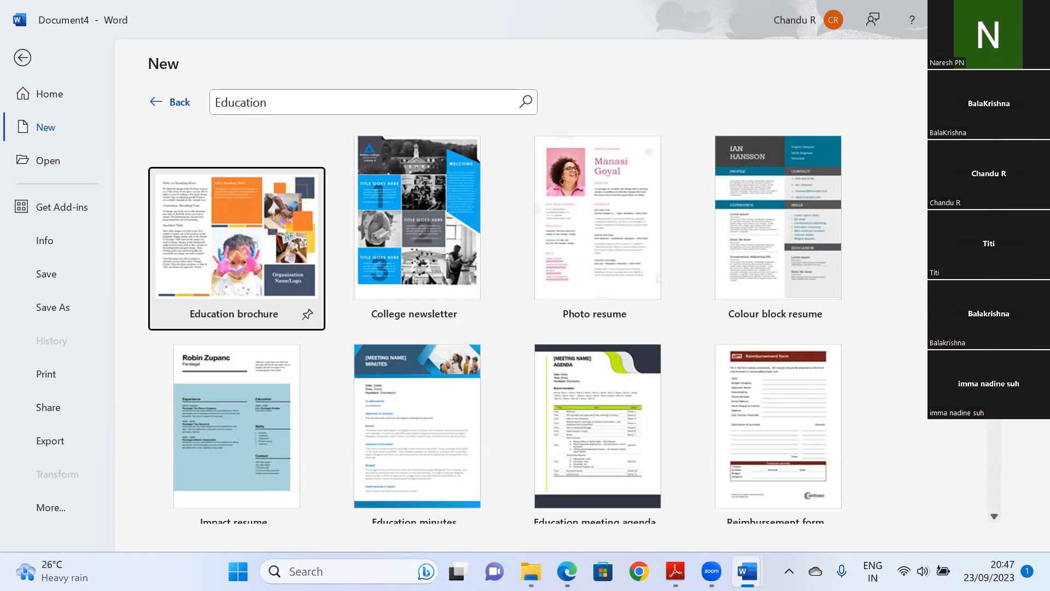
{"action": "scroll", "coordinate": [495, 327], "scroll_direction": "down", "scroll_amount": 3}
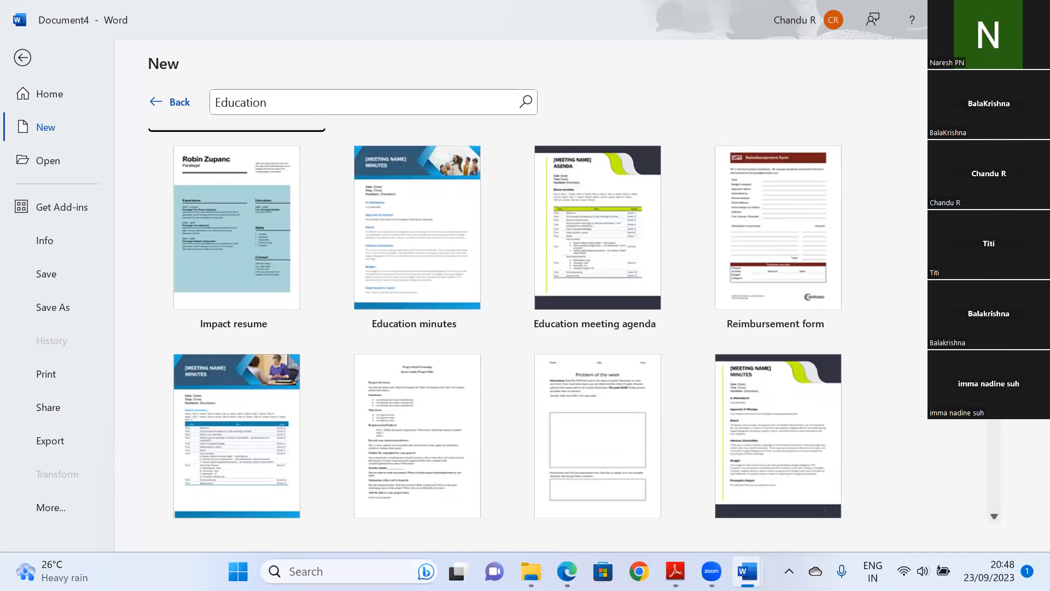
{"action": "scroll", "coordinate": [495, 323], "scroll_direction": "down", "scroll_amount": 1}
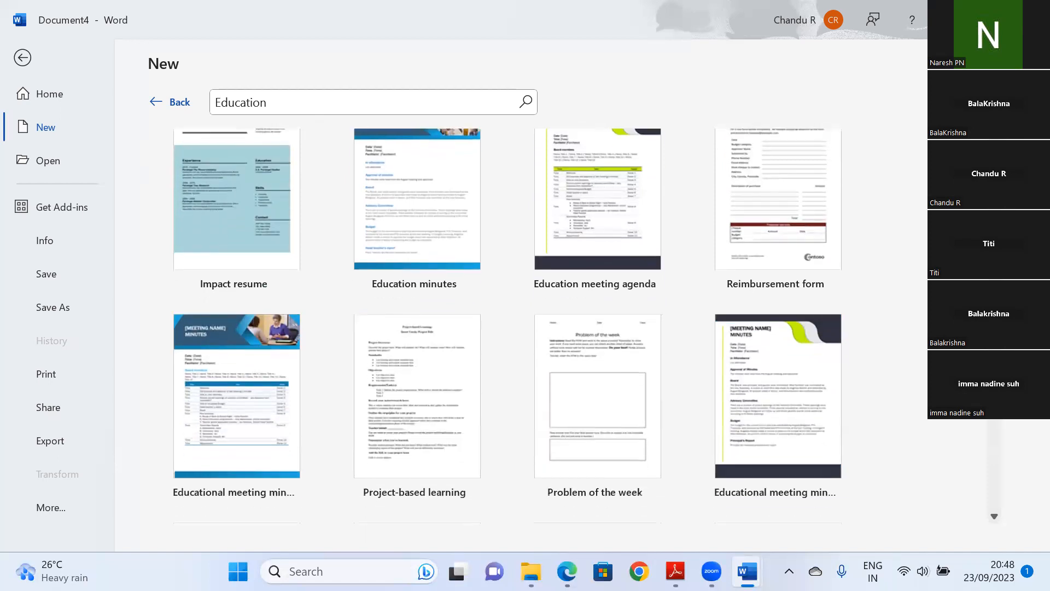
{"action": "left_click", "coordinate": [572, 484]}
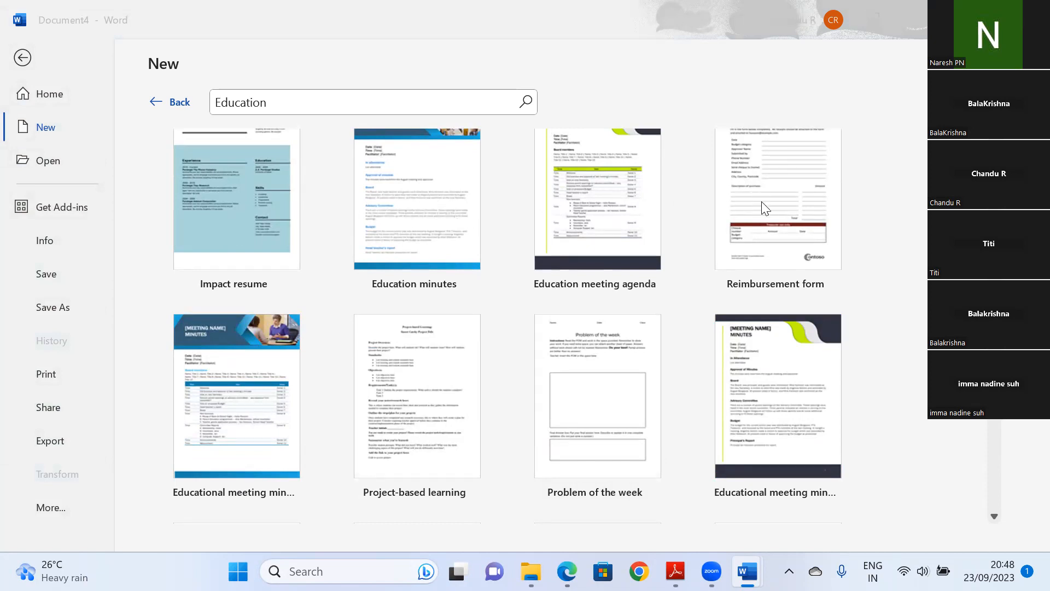
{"action": "key", "text": "Escape"}
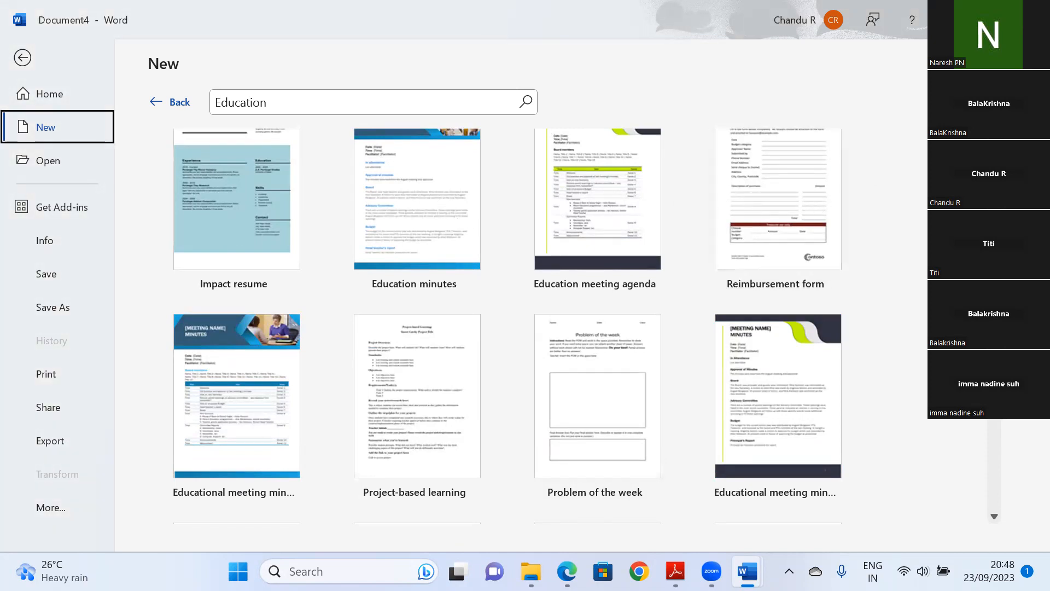
{"action": "scroll", "coordinate": [605, 157], "scroll_direction": "down", "scroll_amount": 5}
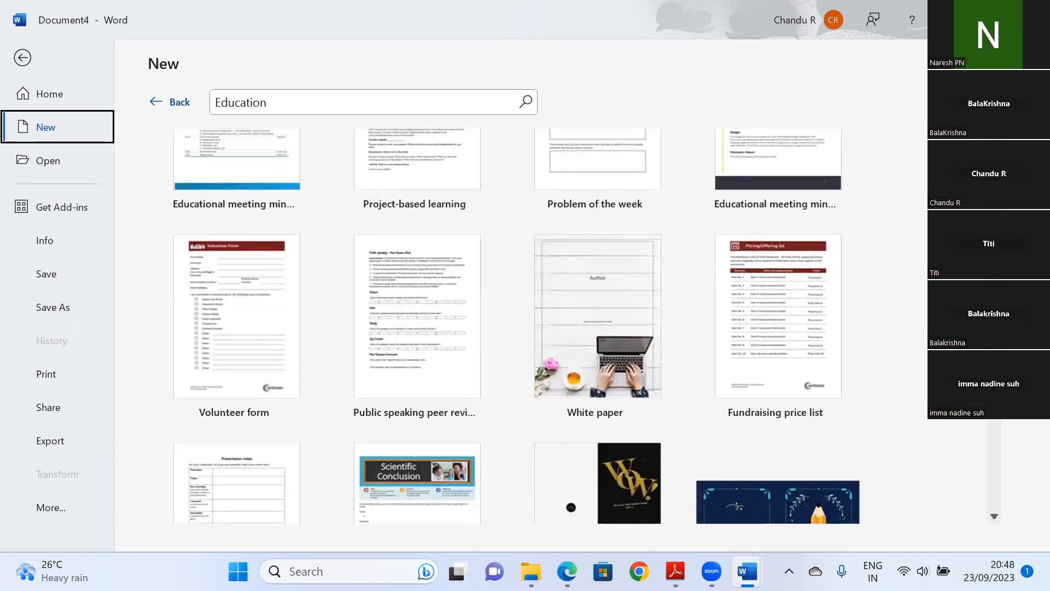
{"action": "left_click", "coordinate": [605, 157]}
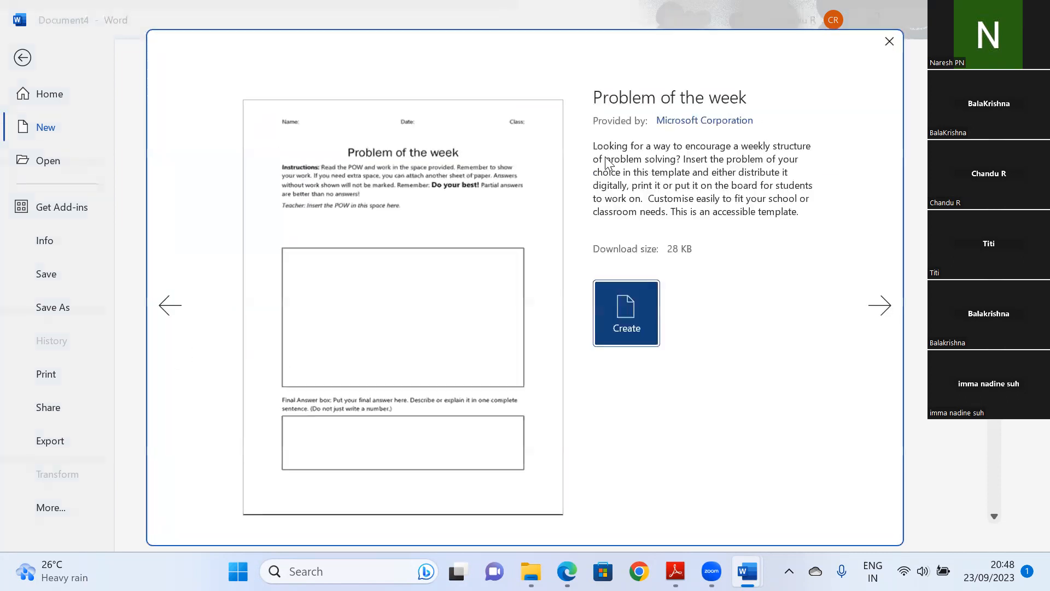
{"action": "left_click", "coordinate": [625, 304]}
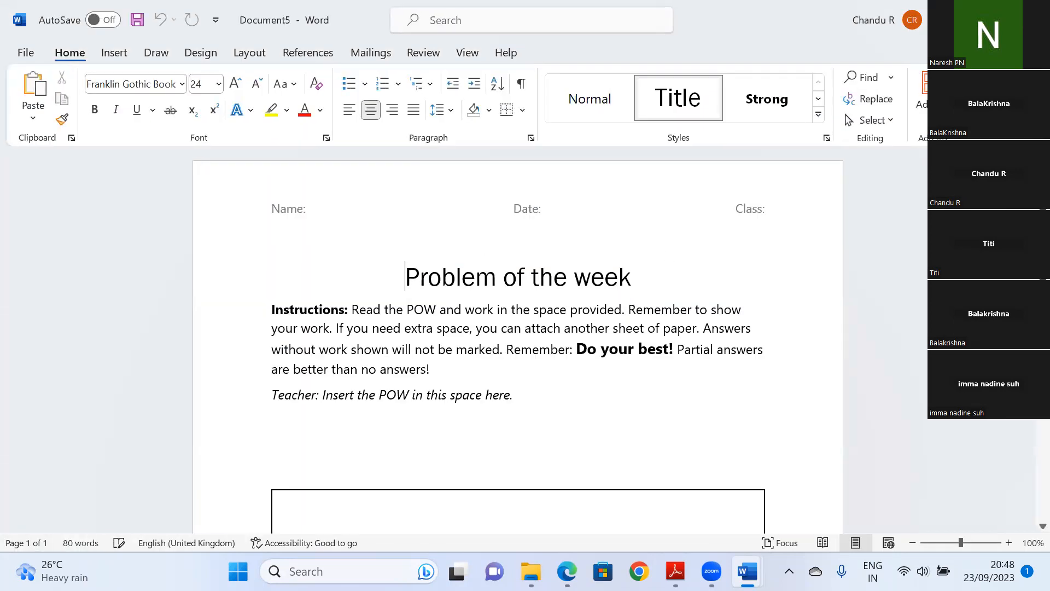
Look through the Problem of the week document down to its final answer box, and switch back to Document4.
{"action": "scroll", "coordinate": [518, 340], "scroll_direction": "down", "scroll_amount": 5}
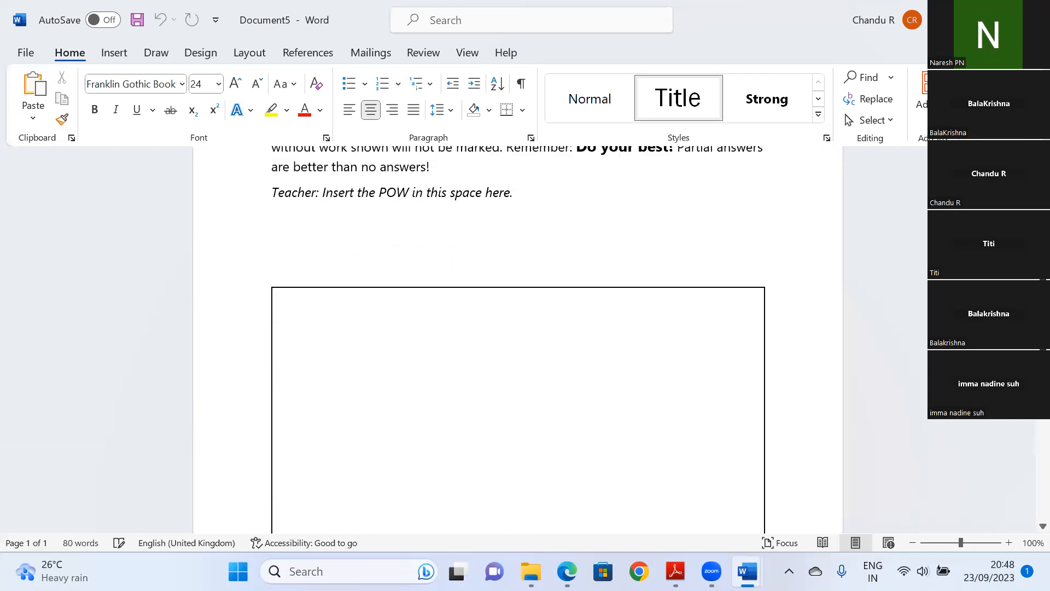
{"action": "scroll", "coordinate": [1027, 473], "scroll_direction": "down", "scroll_amount": 5}
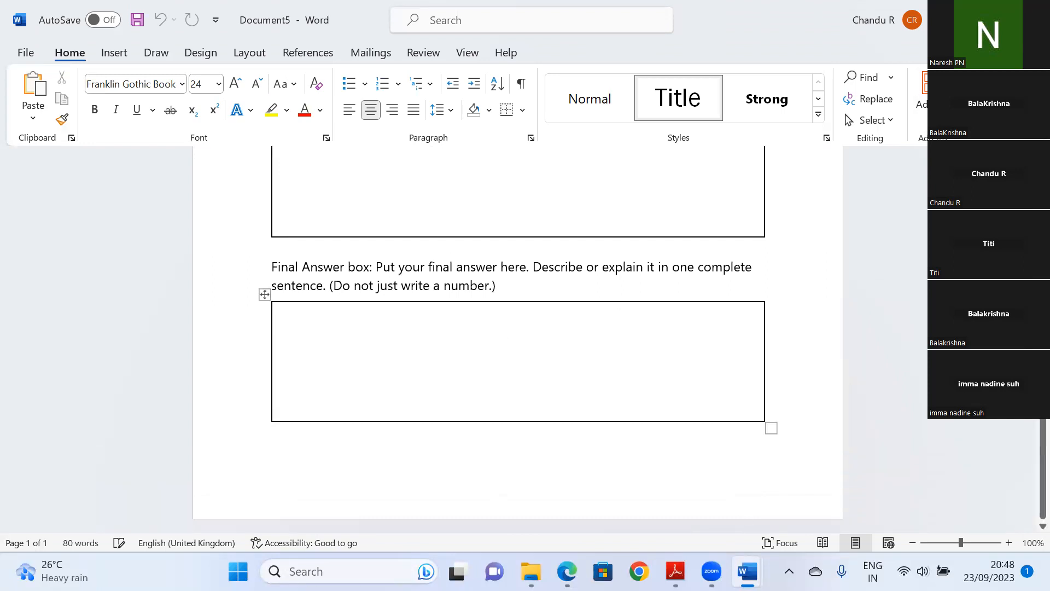
{"action": "mouse_move", "coordinate": [747, 572]}
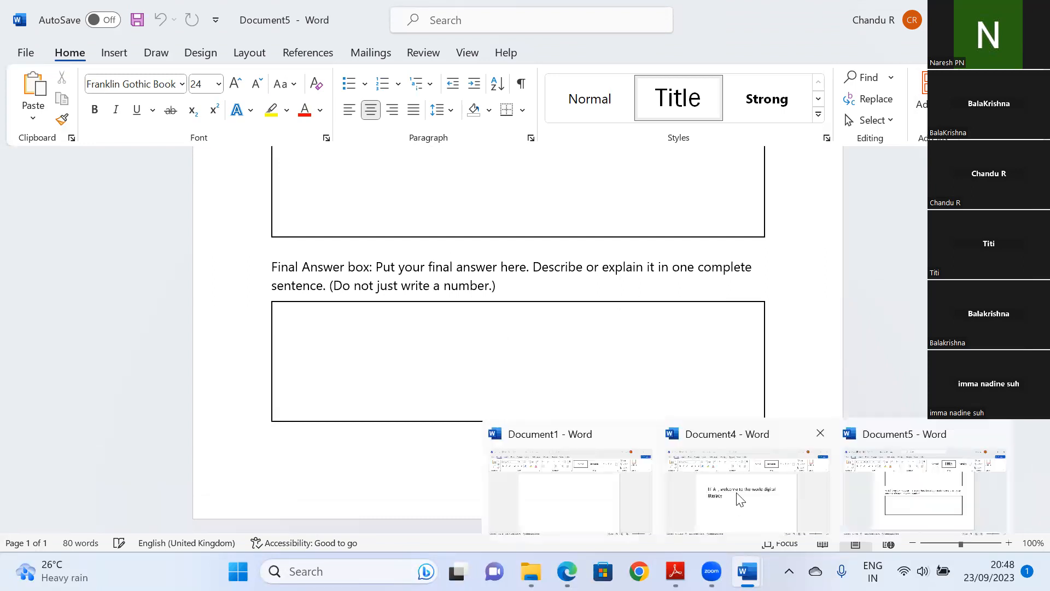
{"action": "left_click", "coordinate": [708, 510]}
{"action": "left_click", "coordinate": [677, 325]}
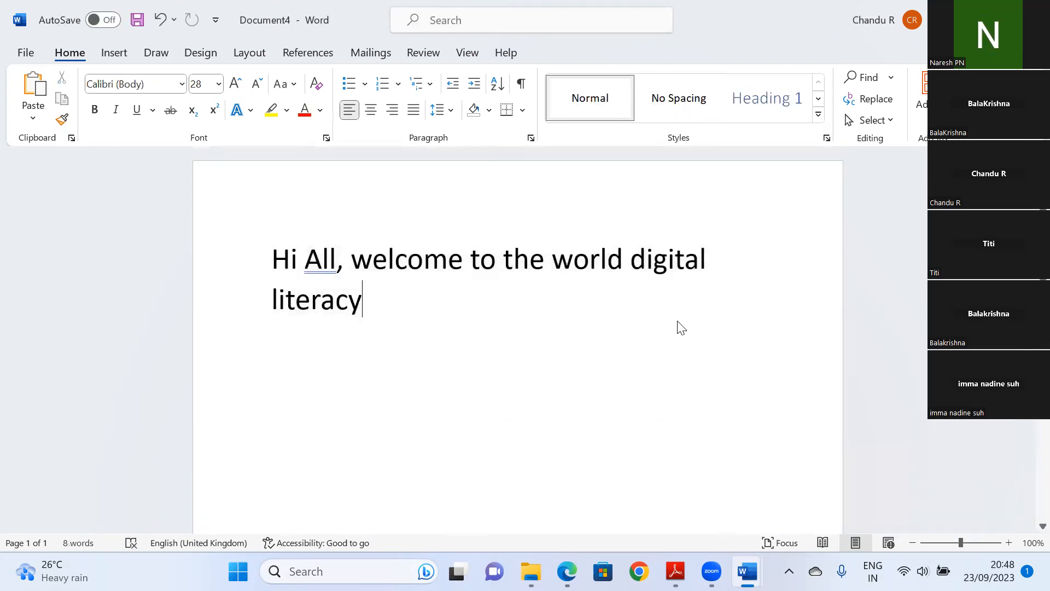
Try to open the Syllabus document from the list of recent documents.
{"action": "left_click", "coordinate": [23, 54]}
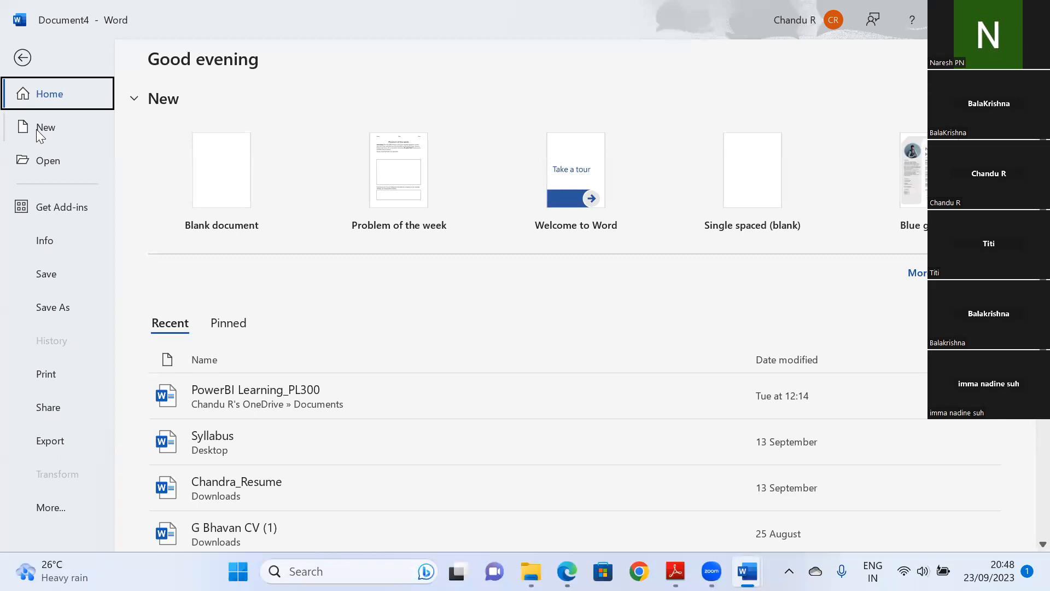
{"action": "left_click", "coordinate": [48, 162]}
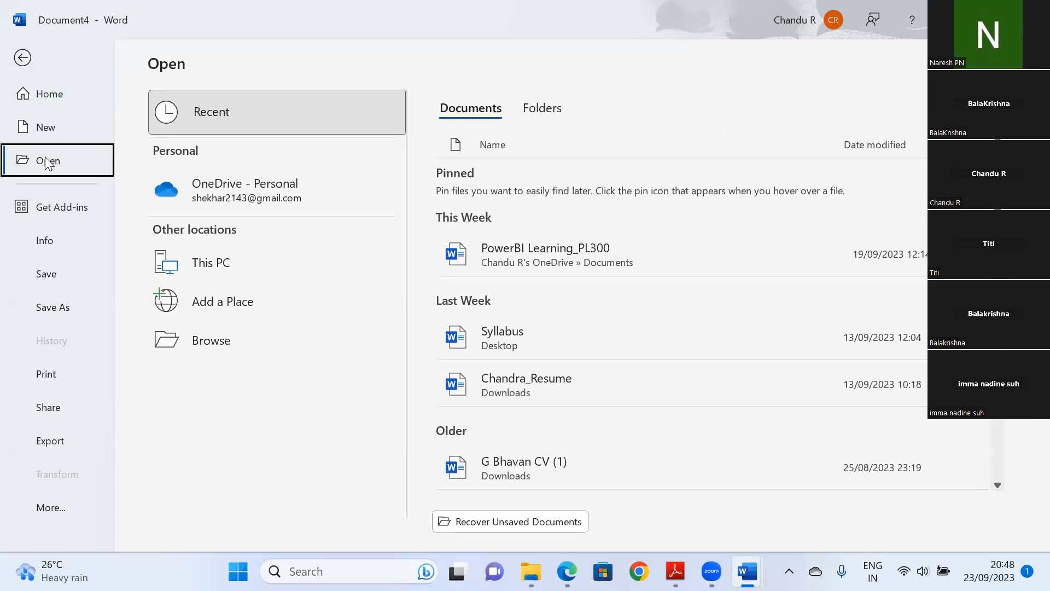
{"action": "left_click", "coordinate": [548, 338]}
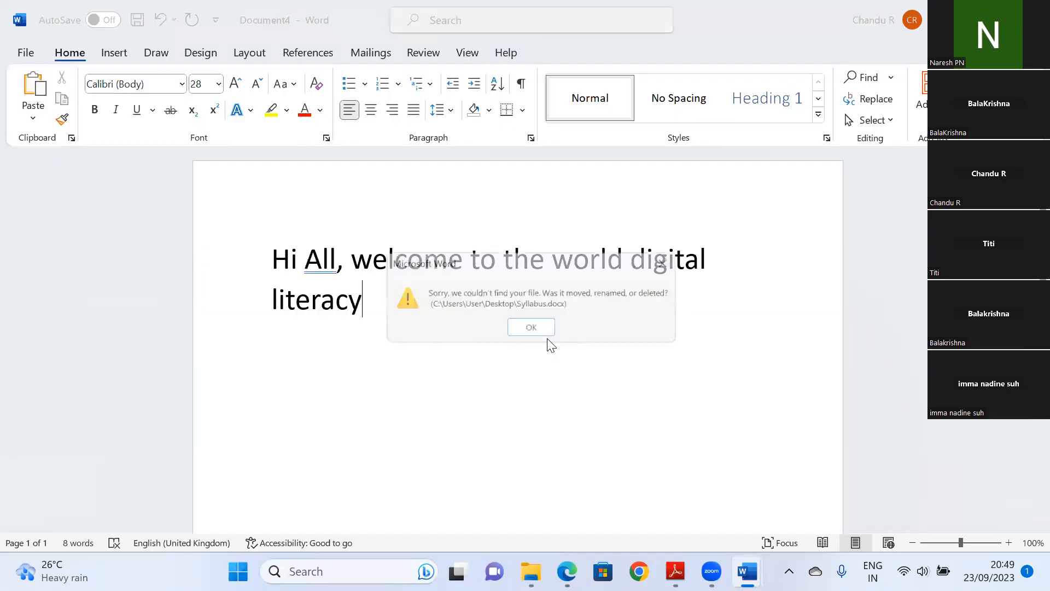
{"action": "left_click", "coordinate": [528, 330]}
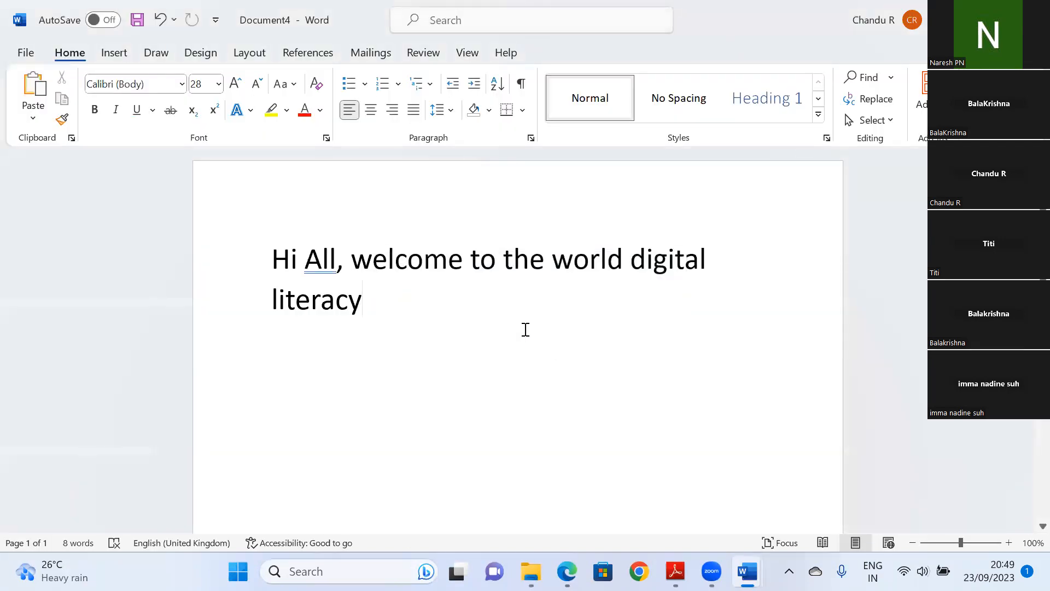
Close the Problem of the week document, Document5, without saving it.
{"action": "mouse_move", "coordinate": [747, 571]}
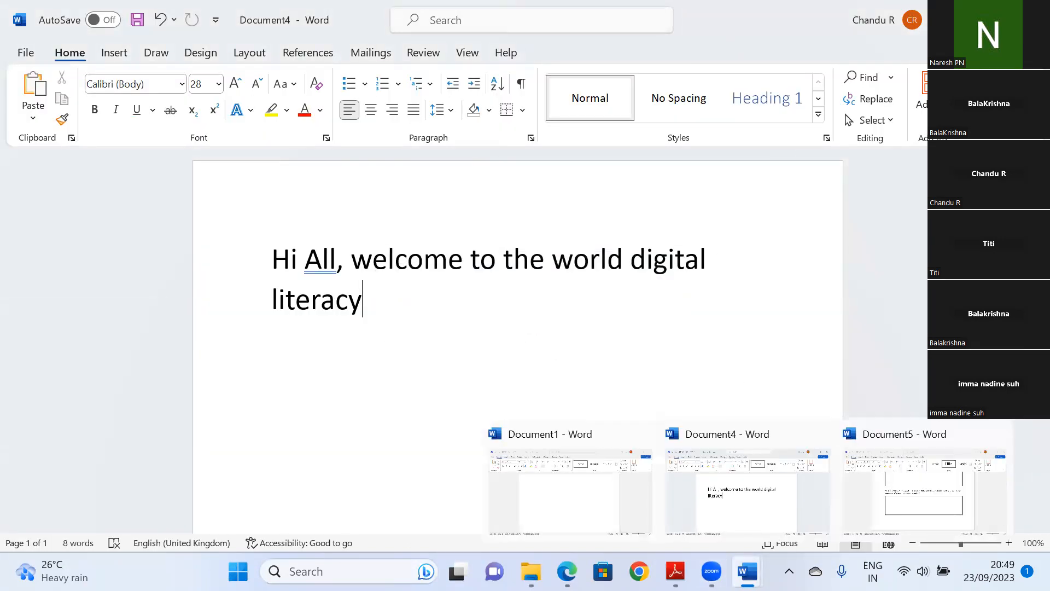
{"action": "left_click", "coordinate": [997, 434]}
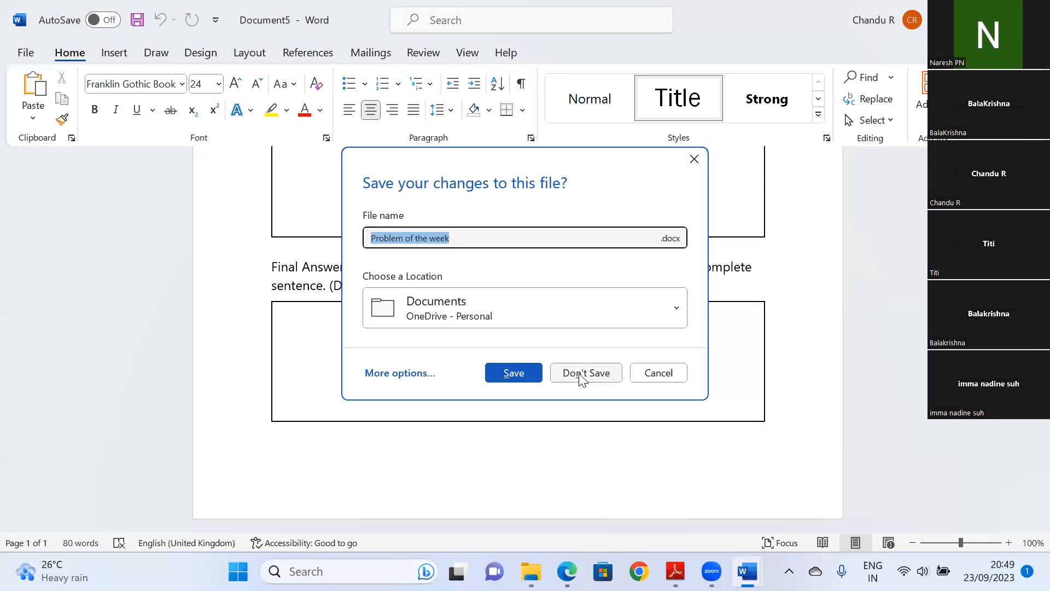
{"action": "left_click", "coordinate": [583, 374]}
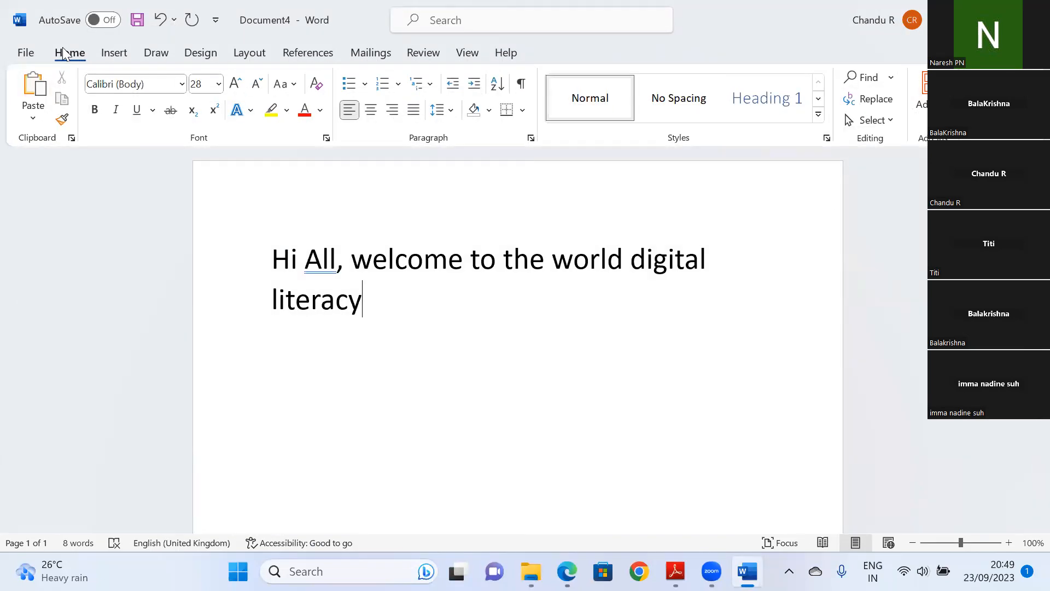
Start saving the greeting document to the Desktop folder on this PC and enter WordInfo as its file name.
{"action": "left_click", "coordinate": [25, 53]}
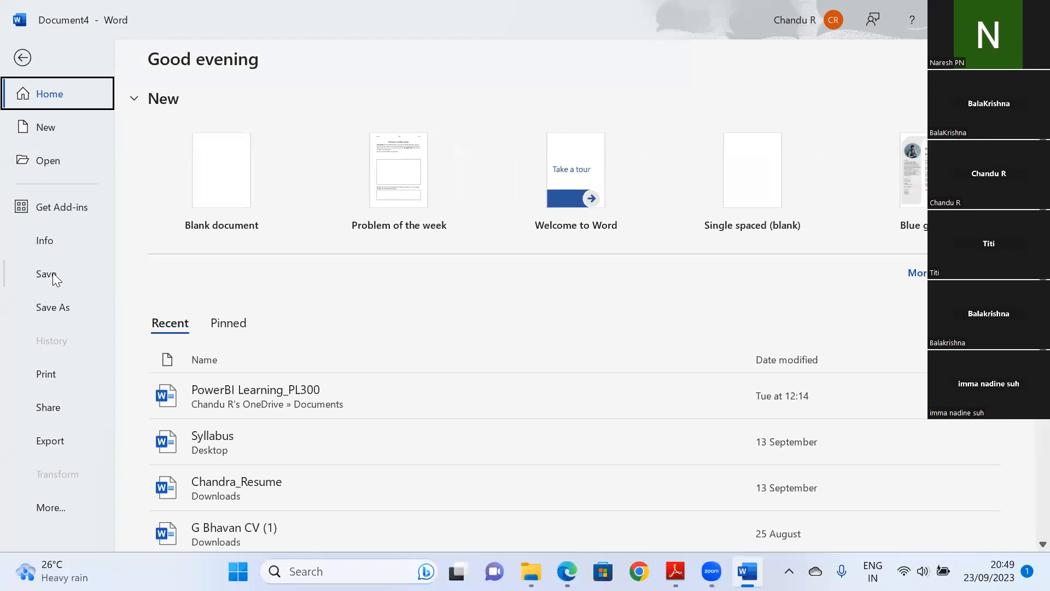
{"action": "left_click", "coordinate": [52, 272]}
{"action": "left_click", "coordinate": [51, 277]}
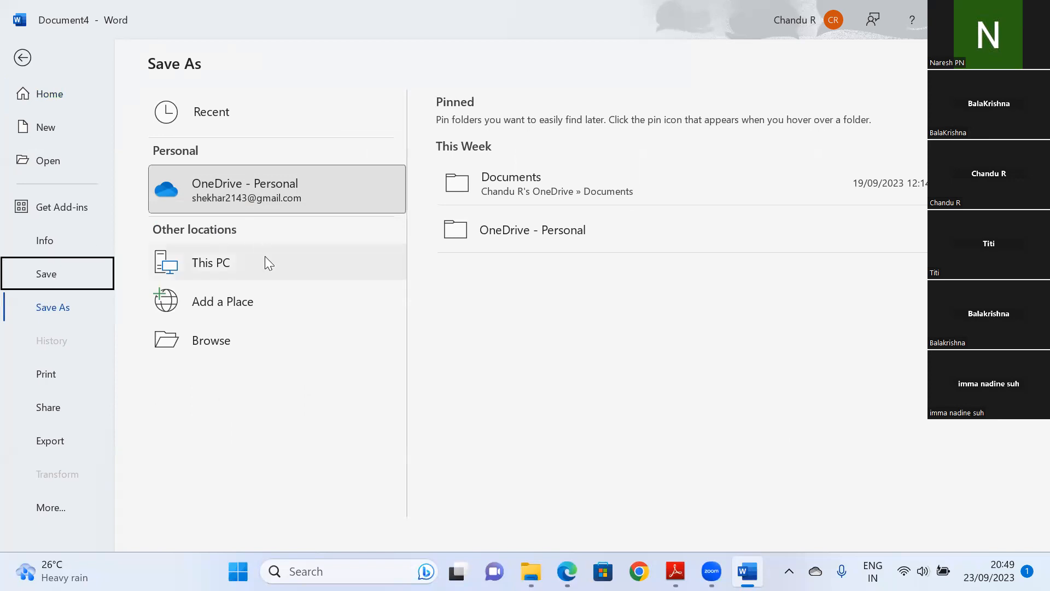
{"action": "left_click", "coordinate": [234, 259]}
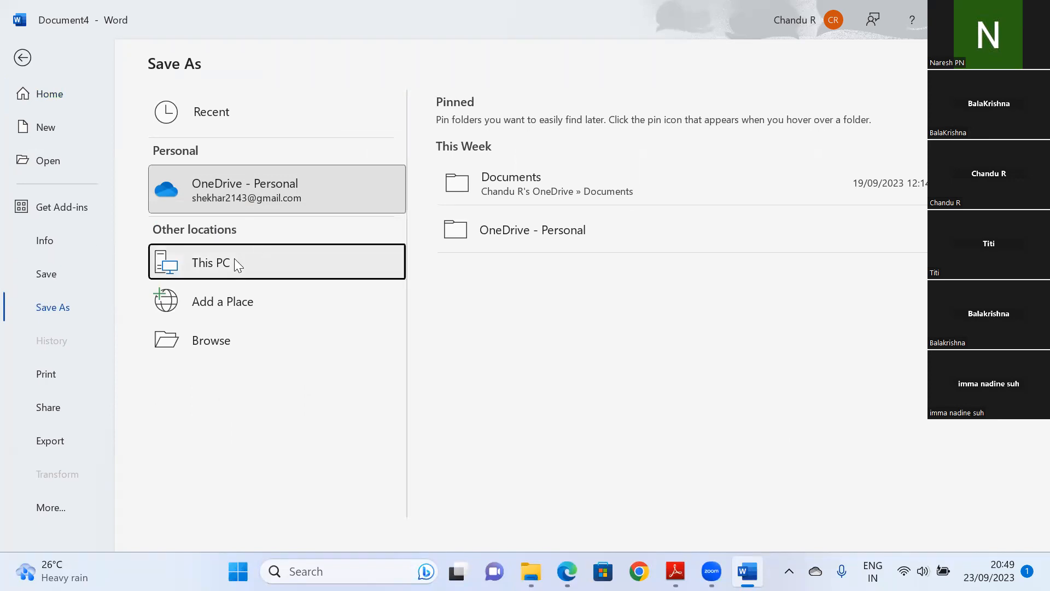
{"action": "left_click", "coordinate": [517, 192]}
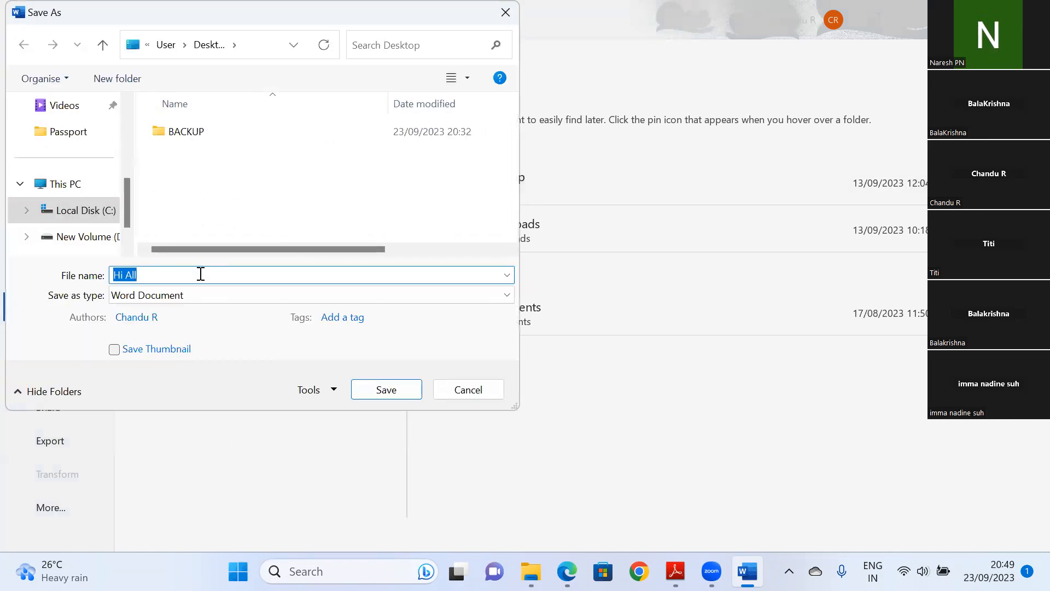
{"action": "type", "text": "WordInfo"}
Create a folder named MS Office on the Desktop and save the document inside it as a Word Document.
{"action": "right_click", "coordinate": [209, 183]}
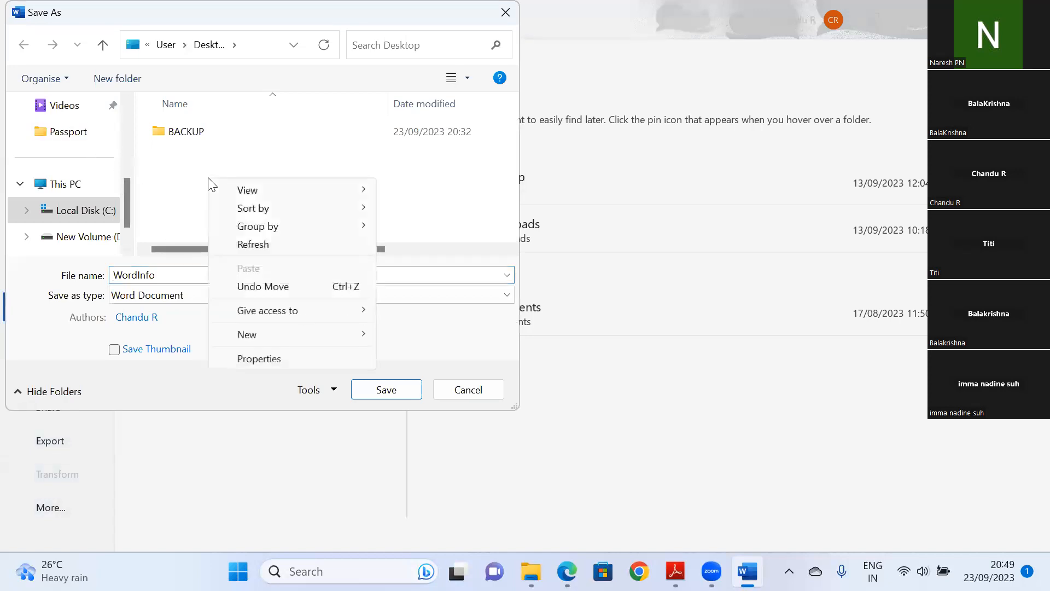
{"action": "left_click", "coordinate": [335, 331]}
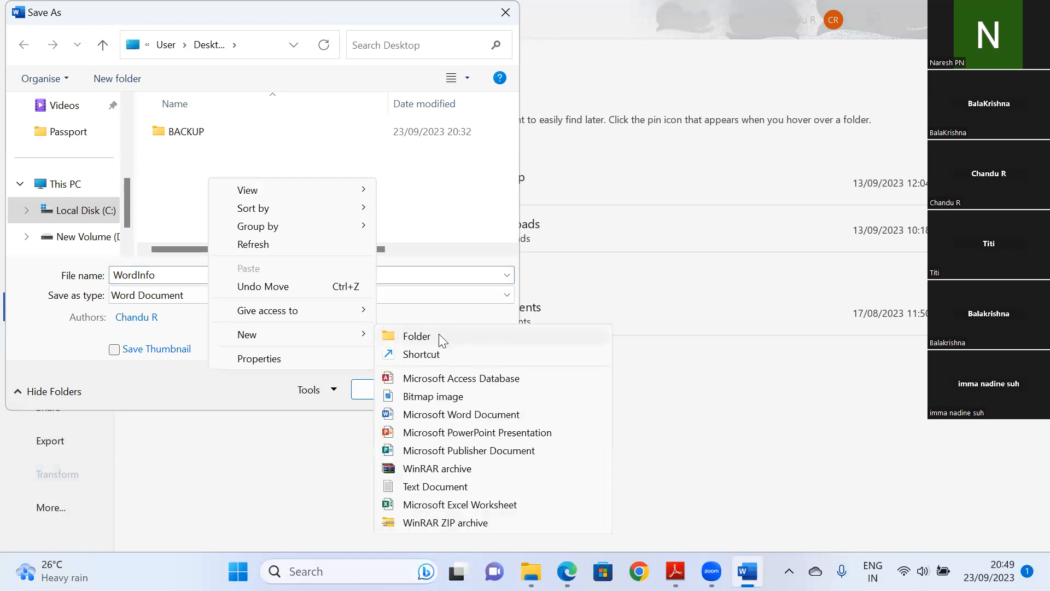
{"action": "left_click", "coordinate": [438, 335]}
{"action": "type", "text": "MS "}
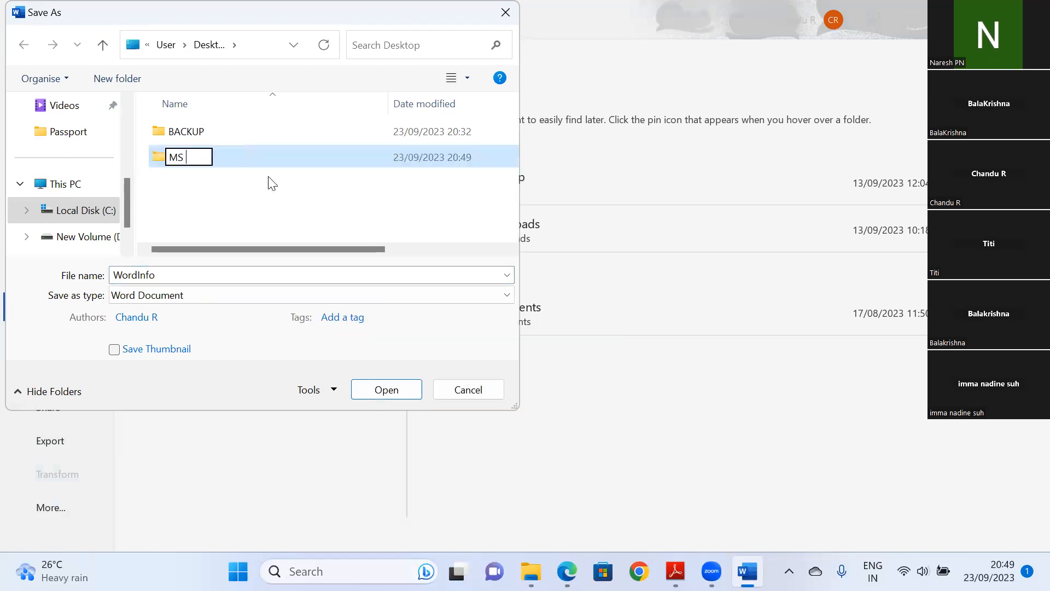
{"action": "type", "text": "Office"}
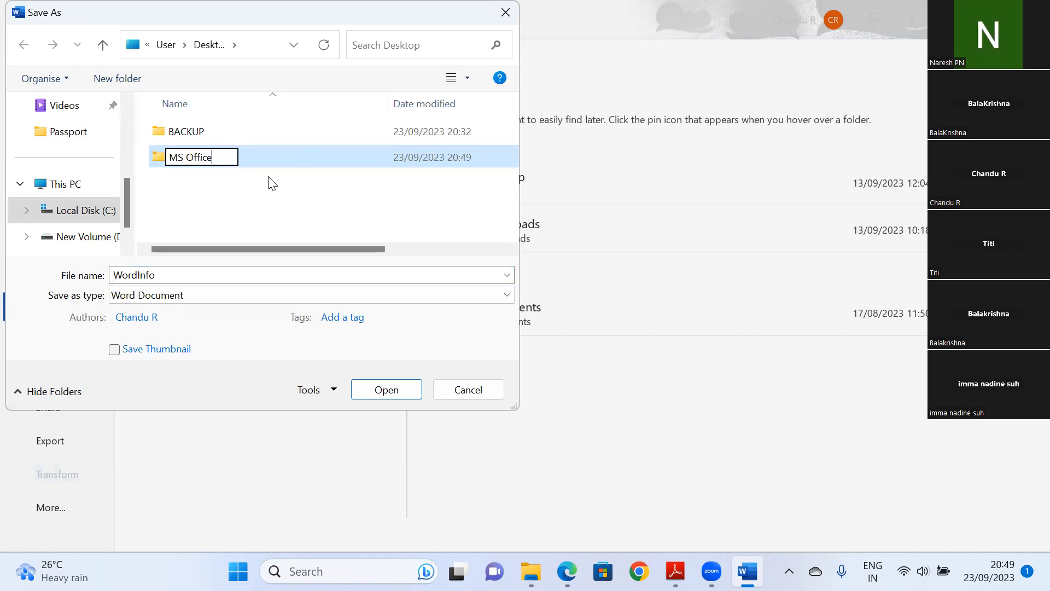
{"action": "left_click", "coordinate": [272, 183]}
{"action": "double_click", "coordinate": [235, 158]}
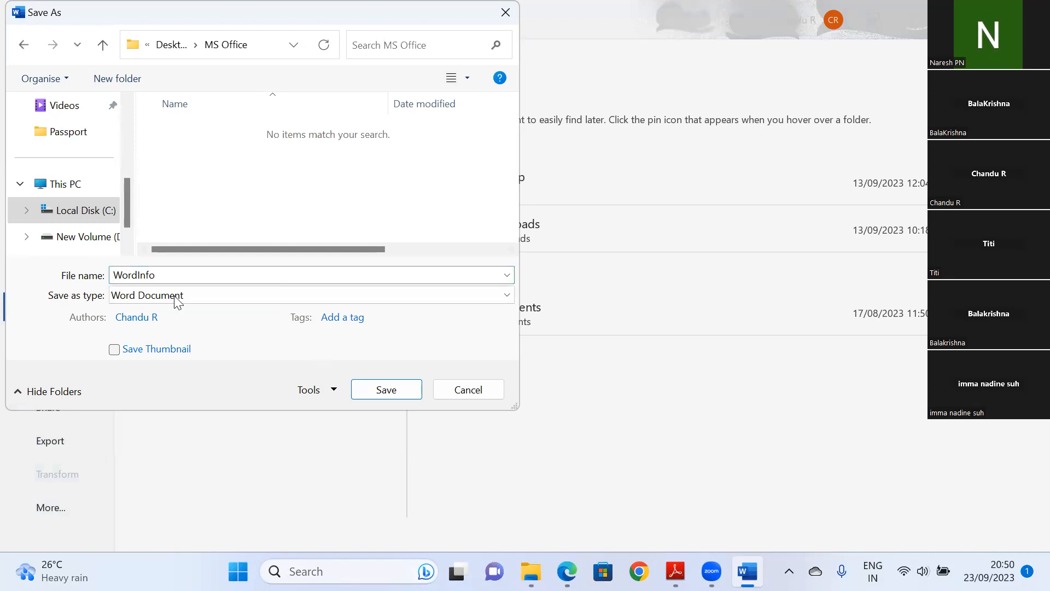
{"action": "left_click", "coordinate": [379, 390]}
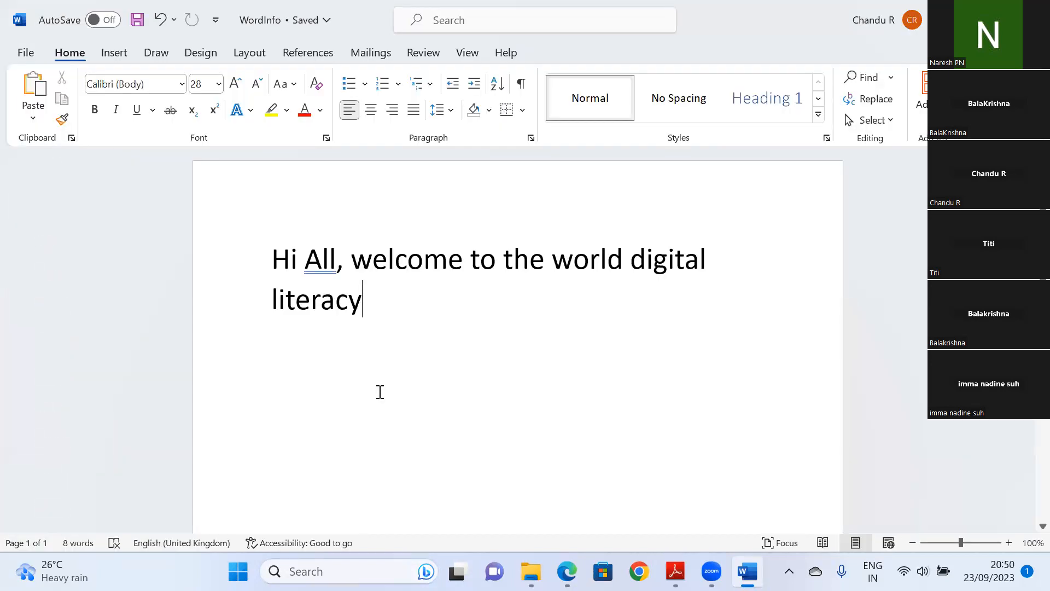
Close the WordInfo document, start Word again by running winword, and dismiss the Office licence notice.
{"action": "left_click", "coordinate": [1032, 16]}
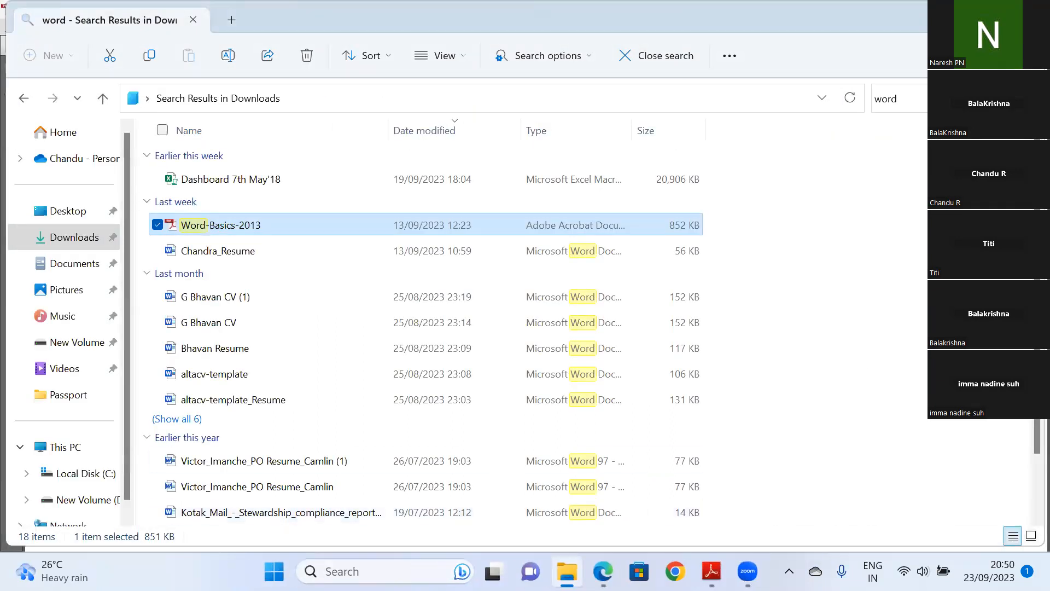
{"action": "left_click", "coordinate": [353, 572]}
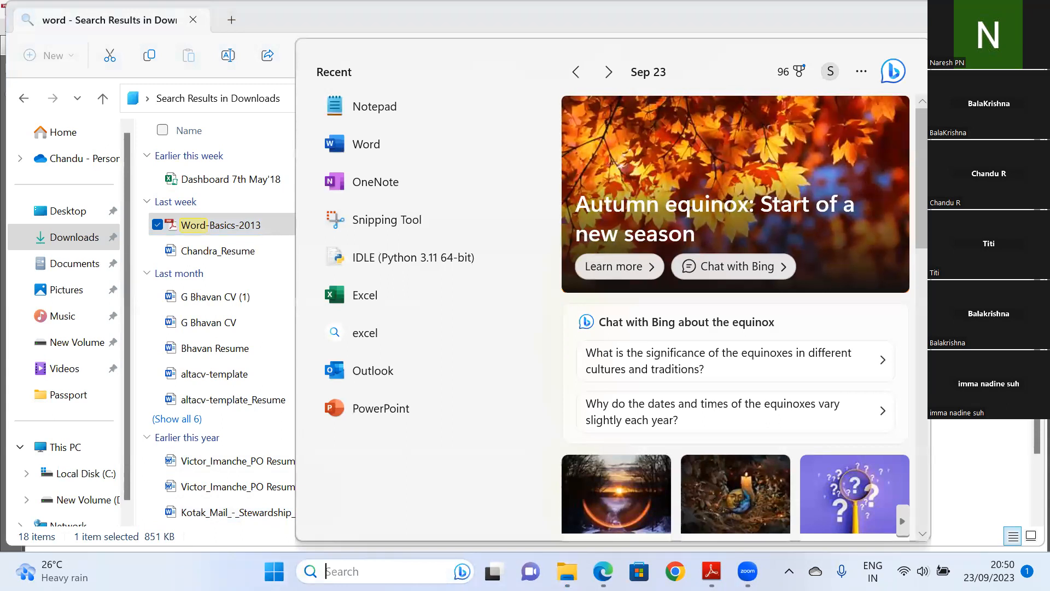
{"action": "left_click", "coordinate": [976, 481]}
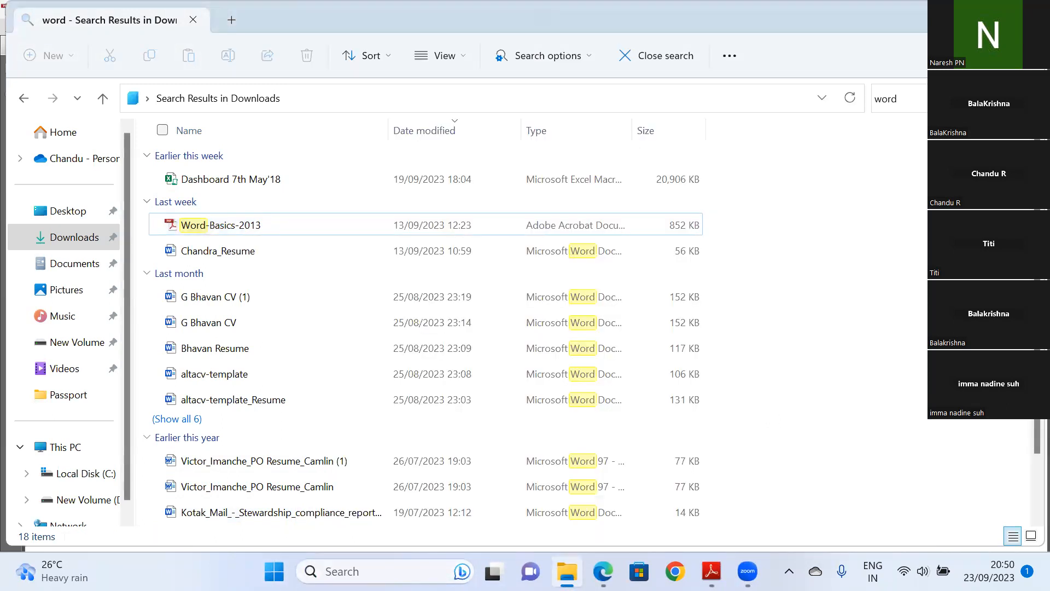
{"action": "key", "text": "super+r"}
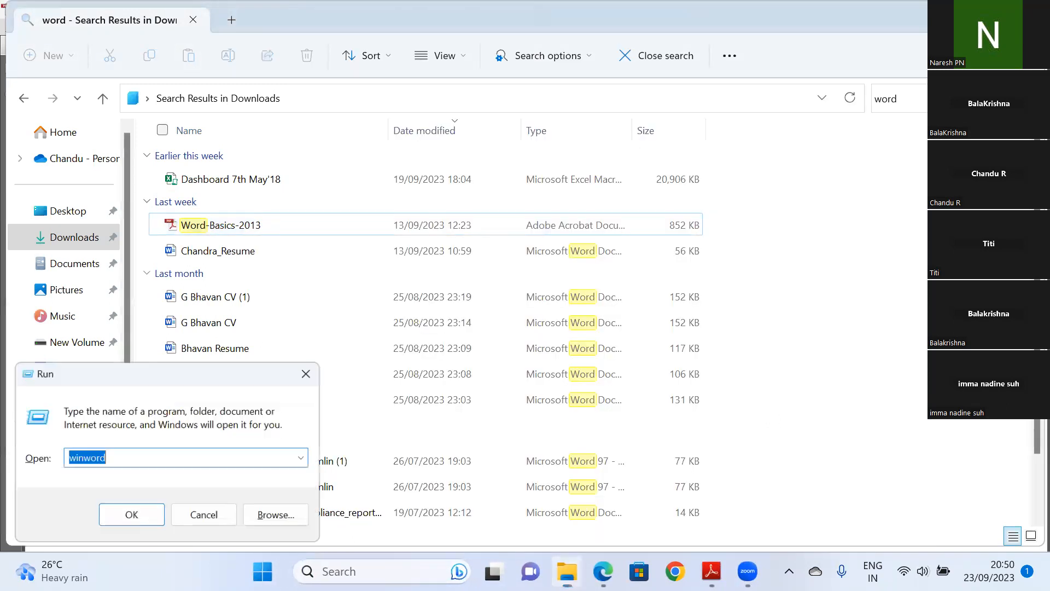
{"action": "key", "text": "Return"}
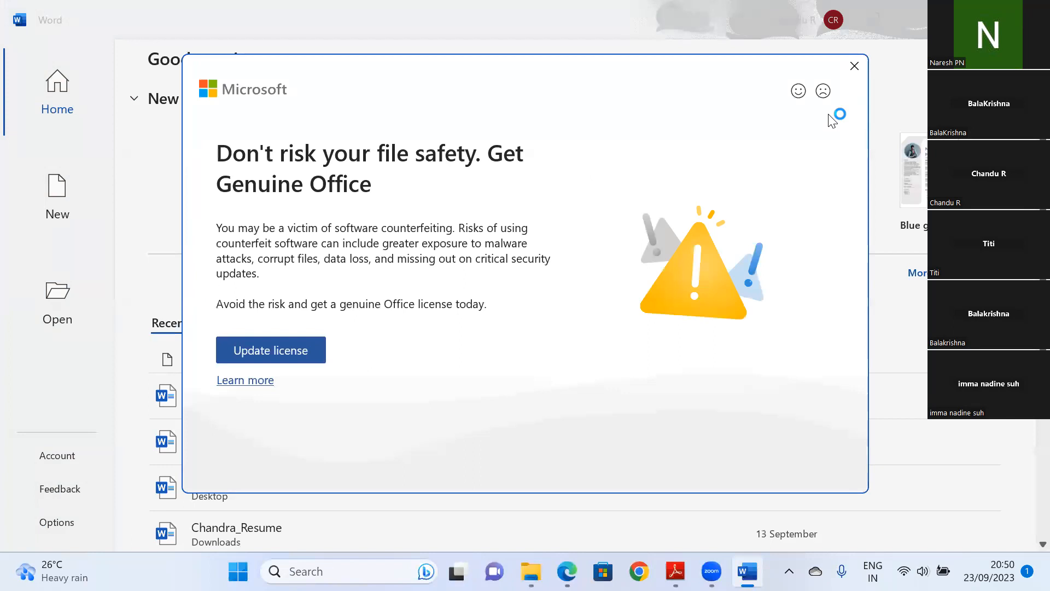
{"action": "left_click", "coordinate": [855, 66]}
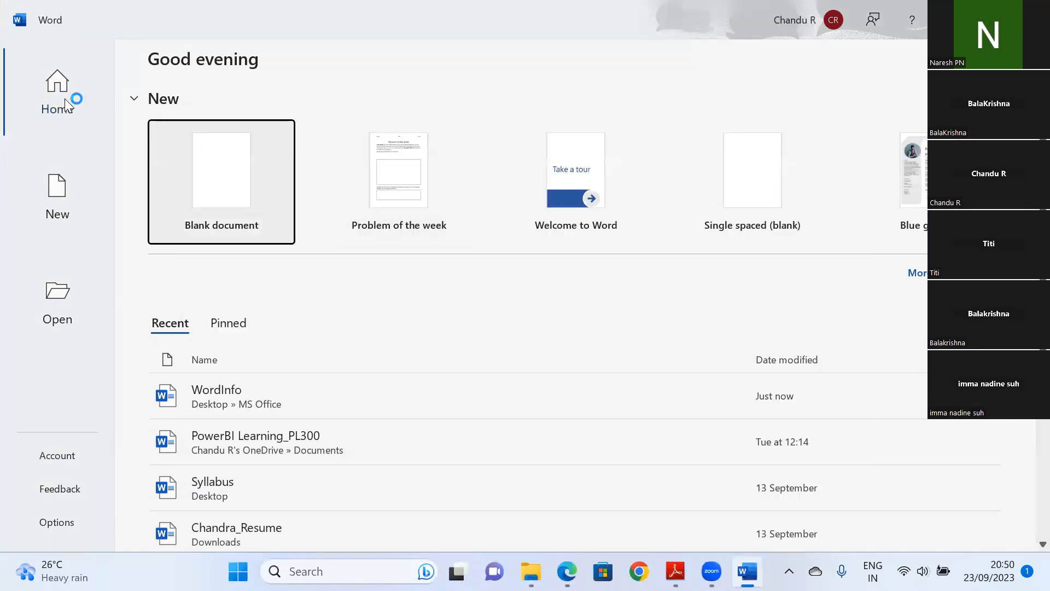
Browse this PC to the MS Office folder on the Desktop and open the WordInfo document.
{"action": "left_click", "coordinate": [56, 298]}
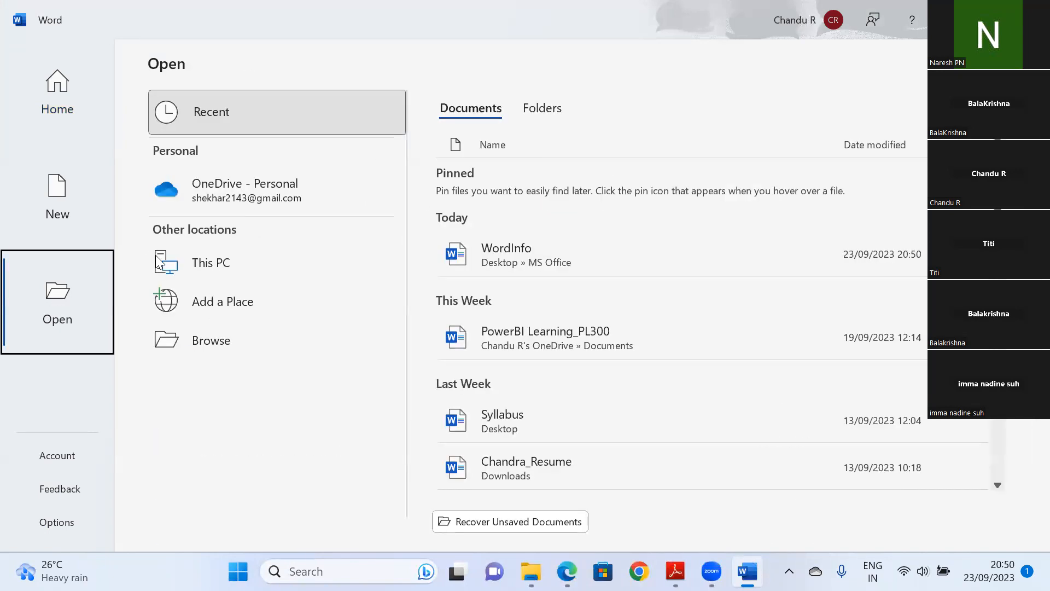
{"action": "left_click", "coordinate": [210, 265]}
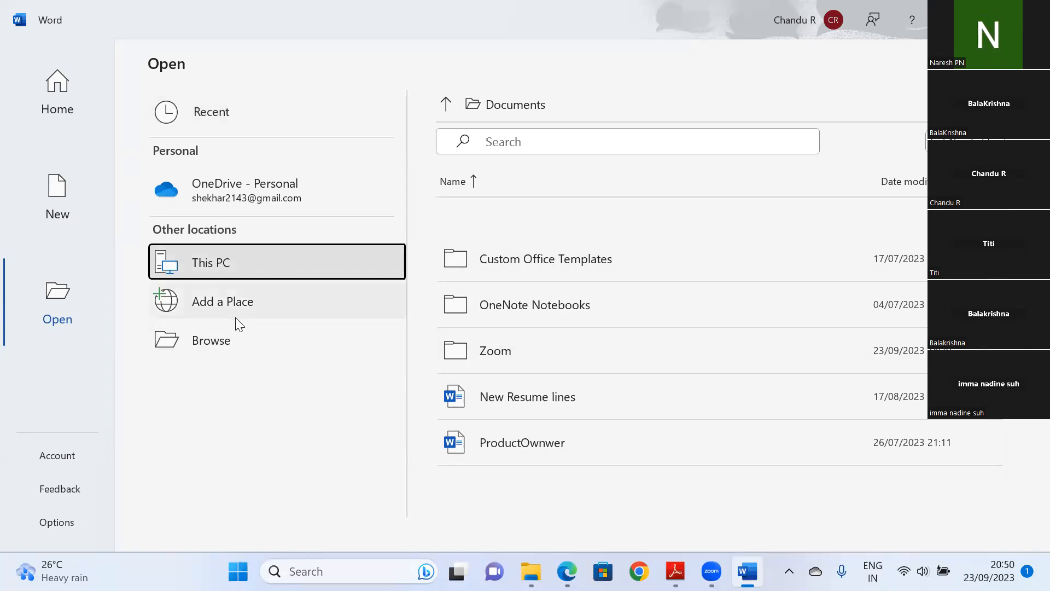
{"action": "left_click", "coordinate": [227, 331]}
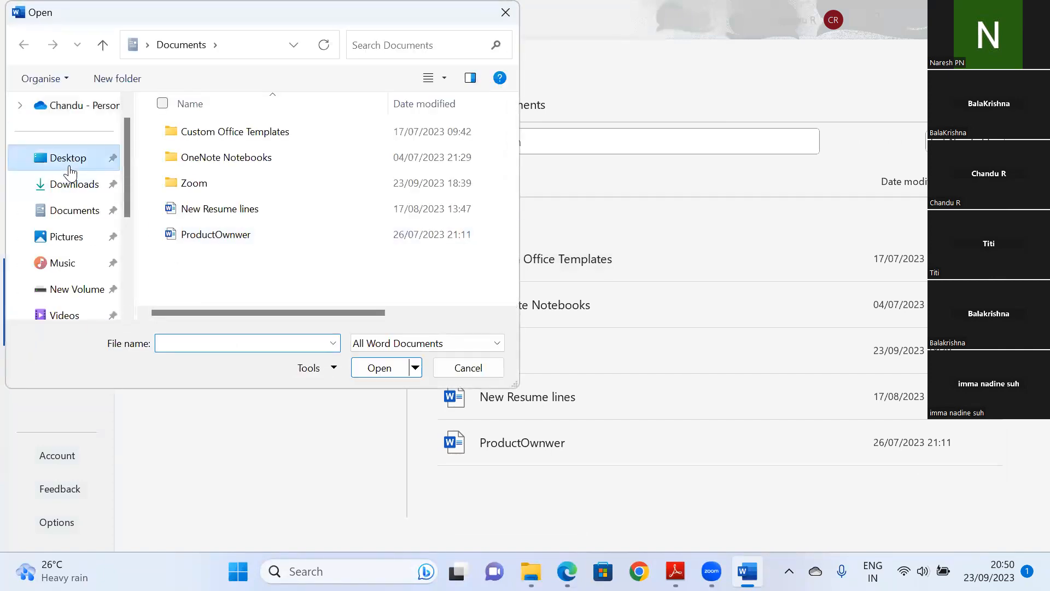
{"action": "left_click", "coordinate": [70, 168]}
{"action": "double_click", "coordinate": [237, 128]}
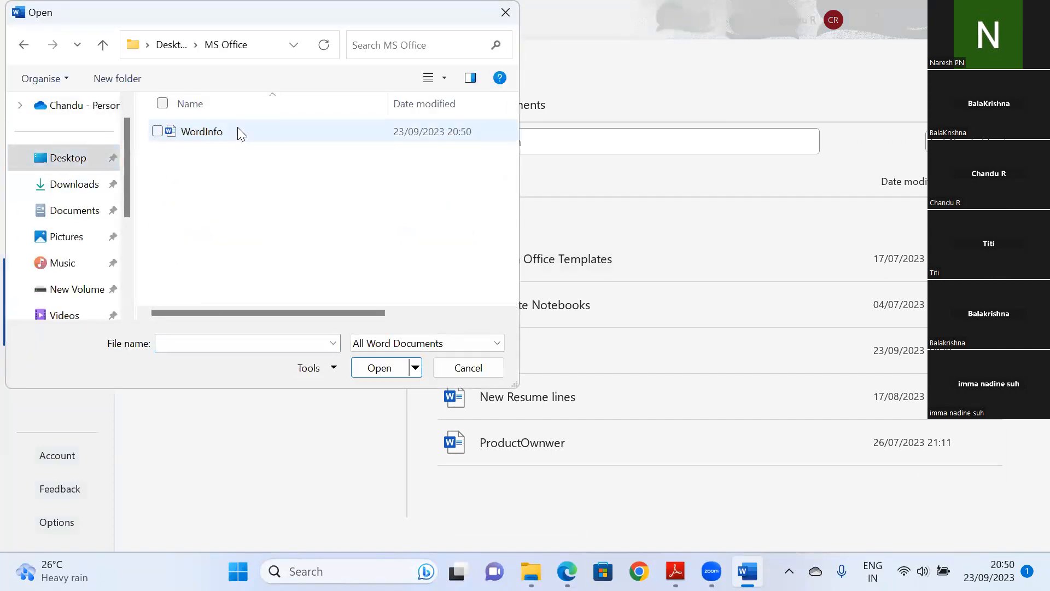
{"action": "left_click", "coordinate": [234, 134]}
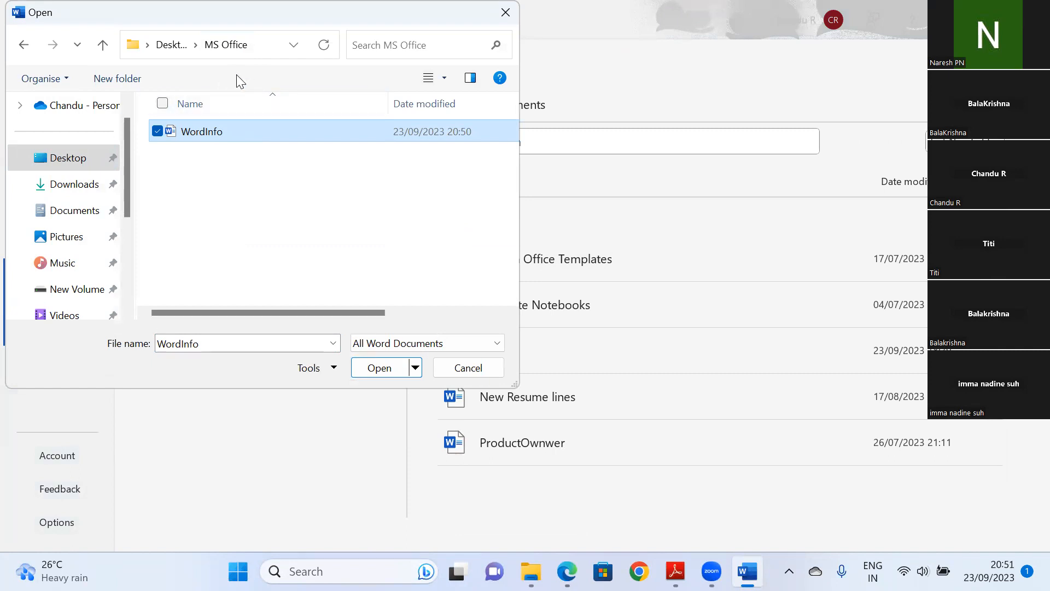
{"action": "left_click", "coordinate": [378, 369]}
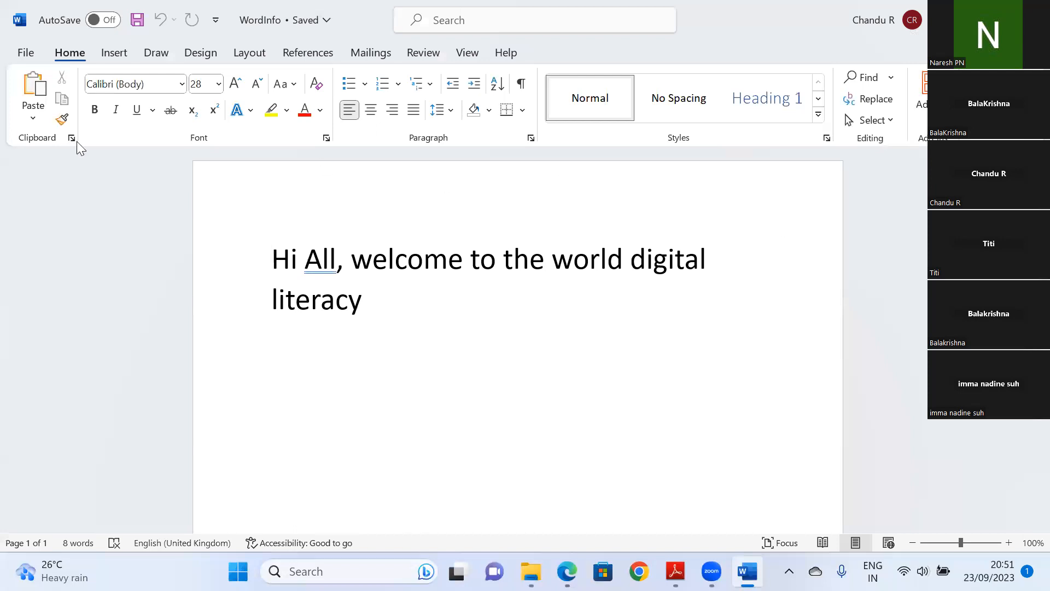
Add a new line reading "Windows+" below the greeting text.
{"action": "left_click", "coordinate": [444, 306]}
{"action": "key", "text": "Return"}
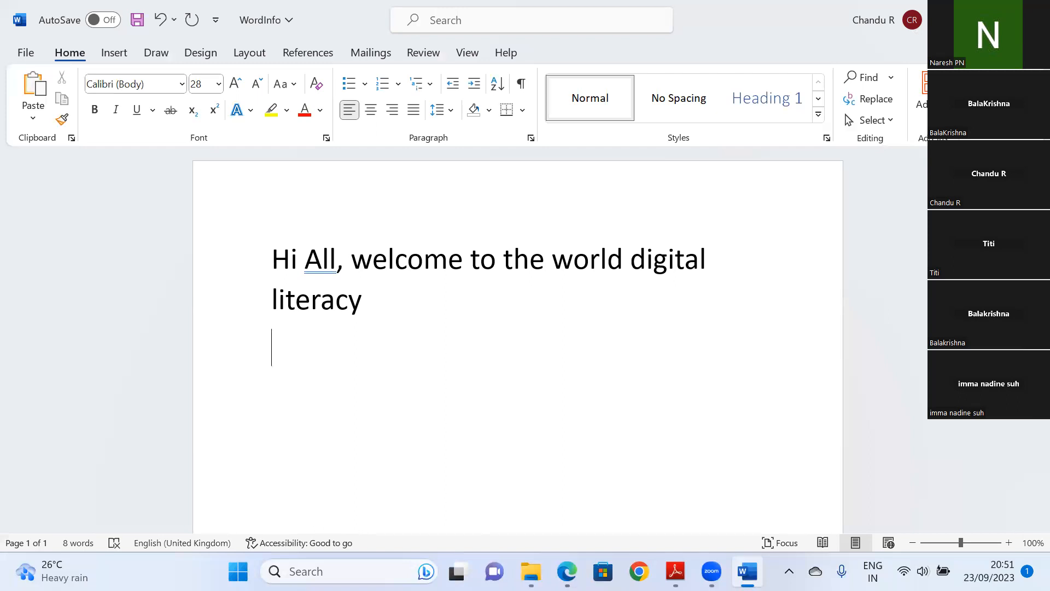
{"action": "type", "text": "Wind"}
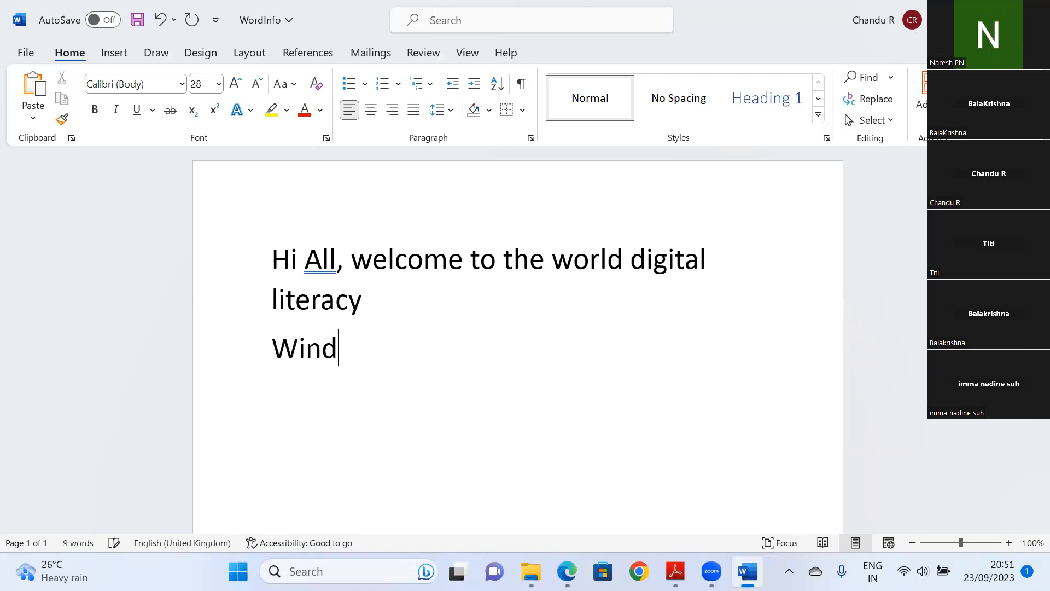
{"action": "type", "text": "ows+"}
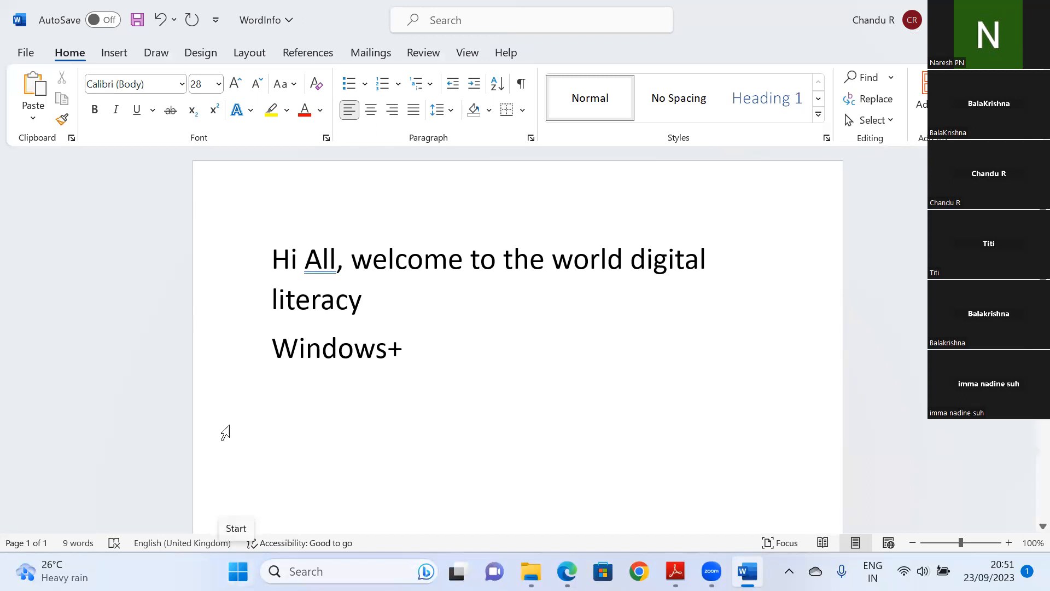
Capture the Windows Start logo from the taskbar as a rectangular snip with Snipping Tool and return to the WordInfo document.
{"action": "left_click", "coordinate": [115, 53]}
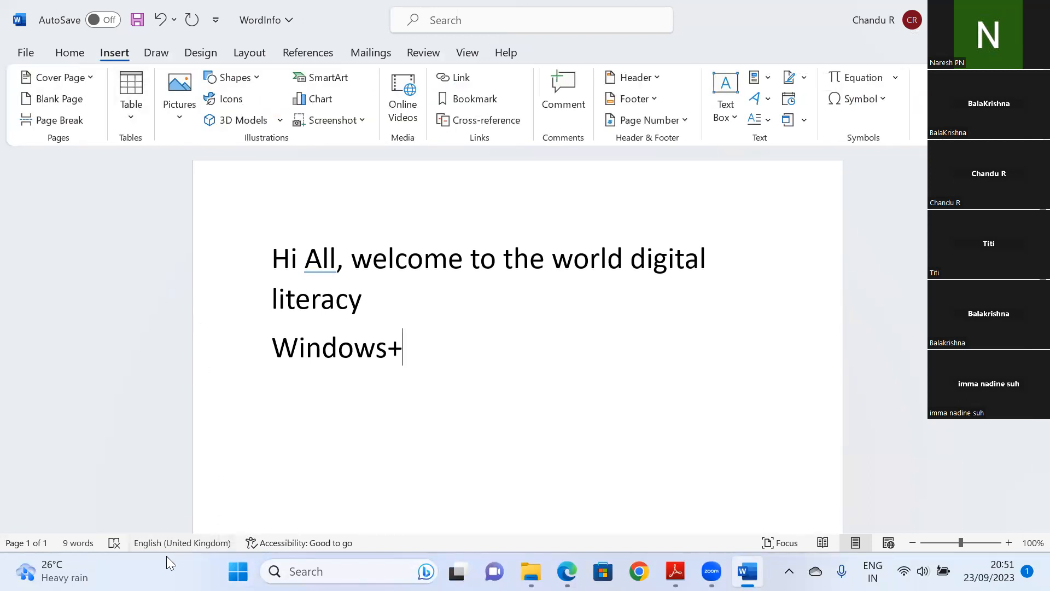
{"action": "key", "text": "super+s"}
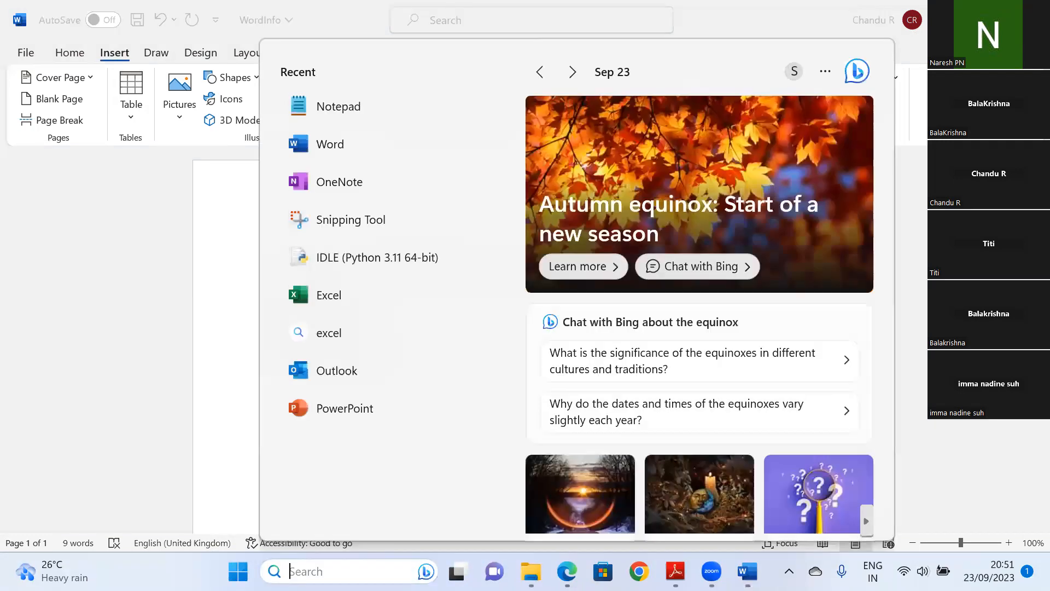
{"action": "type", "text": "sni"}
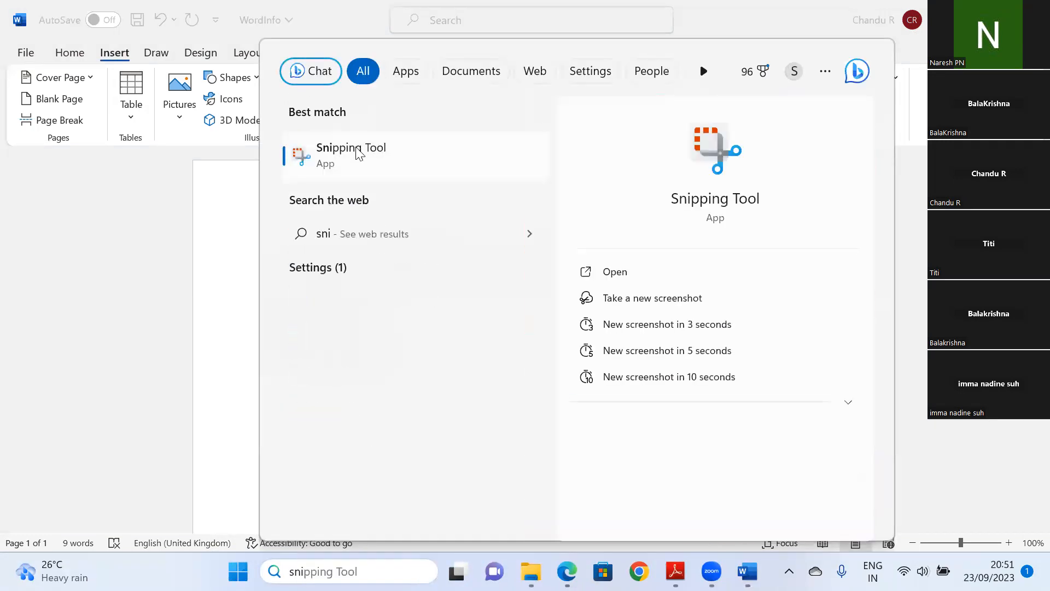
{"action": "left_click", "coordinate": [356, 153]}
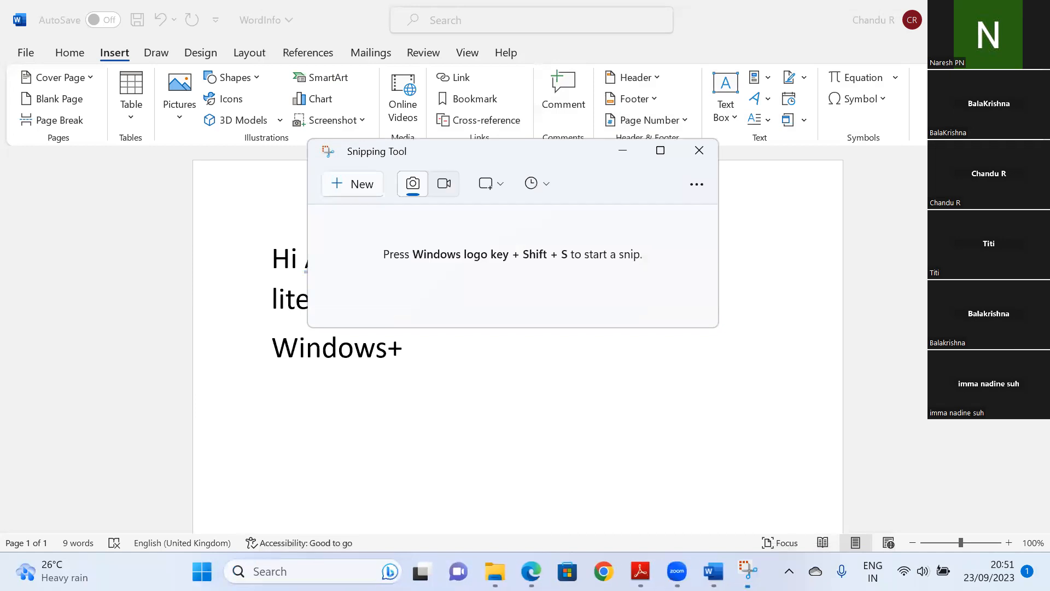
{"action": "left_click", "coordinate": [350, 188]}
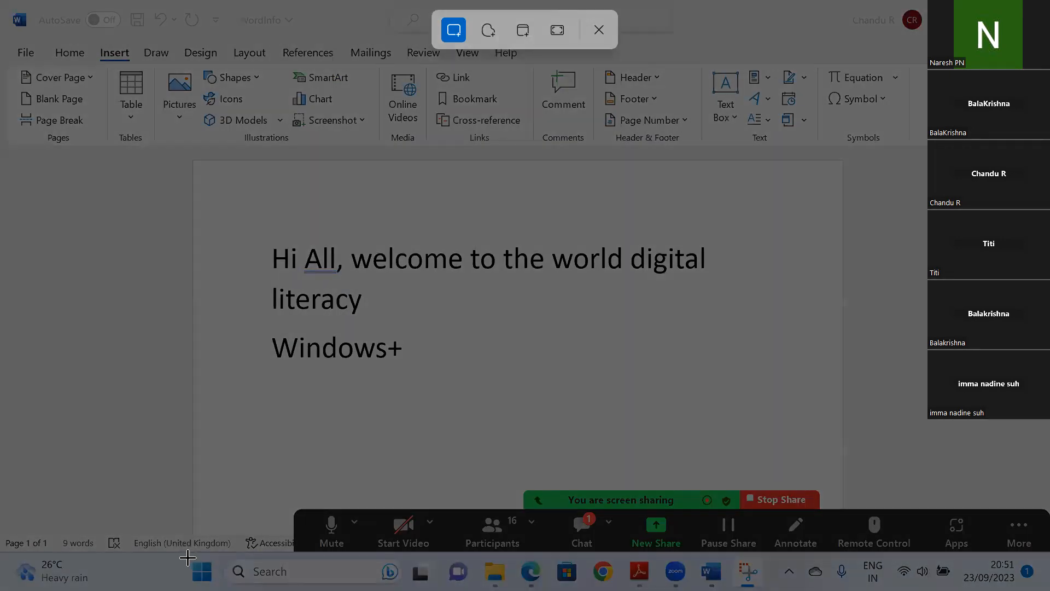
{"action": "left_click_drag", "start_coordinate": [188, 557], "coordinate": [218, 587]}
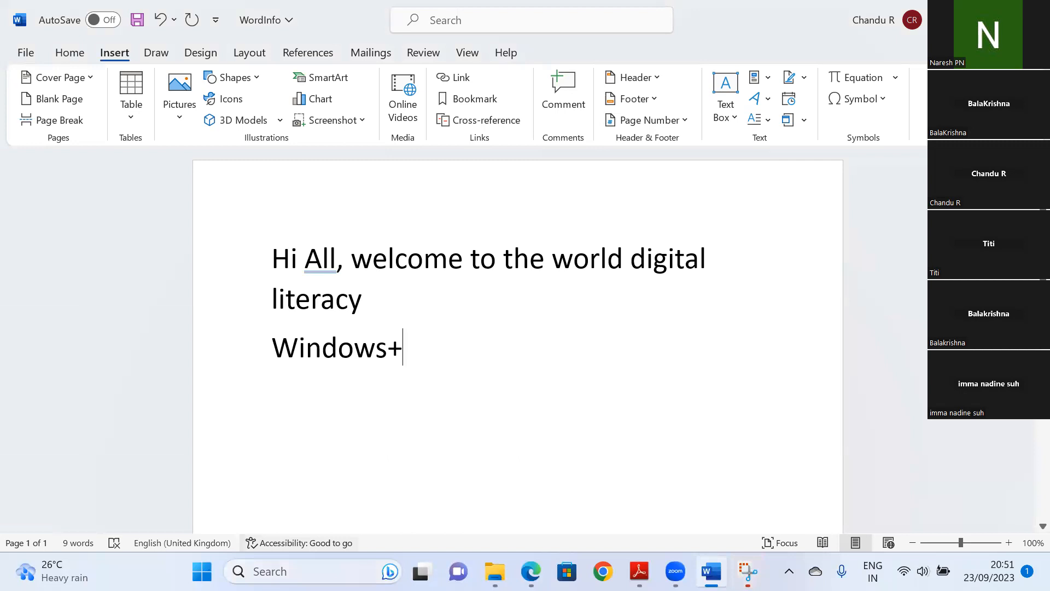
{"action": "left_click", "coordinate": [748, 571]}
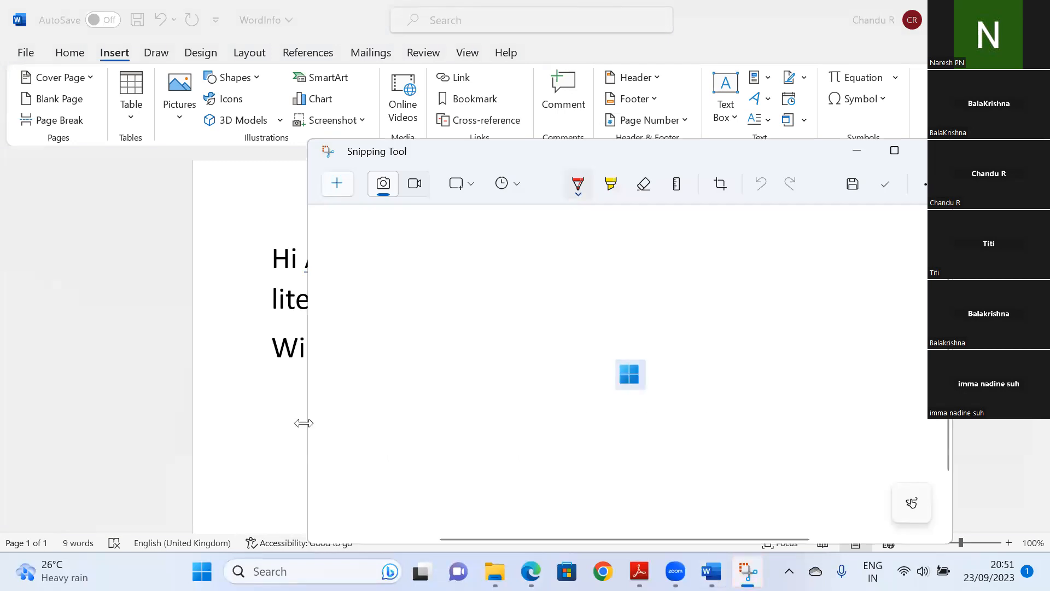
{"action": "left_click", "coordinate": [227, 420]}
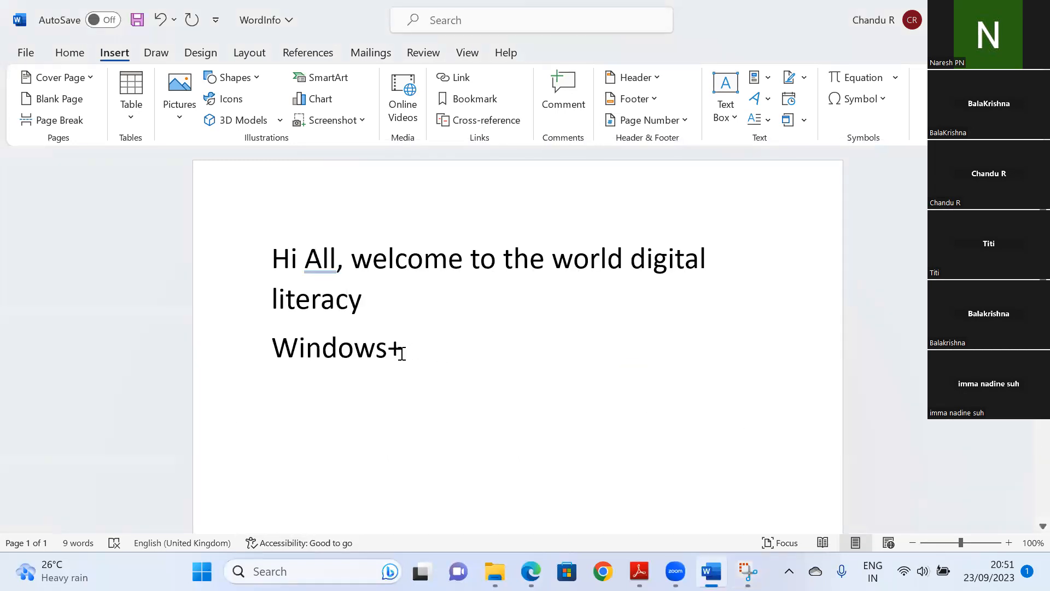
Paste the captured Windows logo in parentheses between "Windows" and the plus sign.
{"action": "type", "text": "("}
{"action": "key", "text": "ctrl+v"}
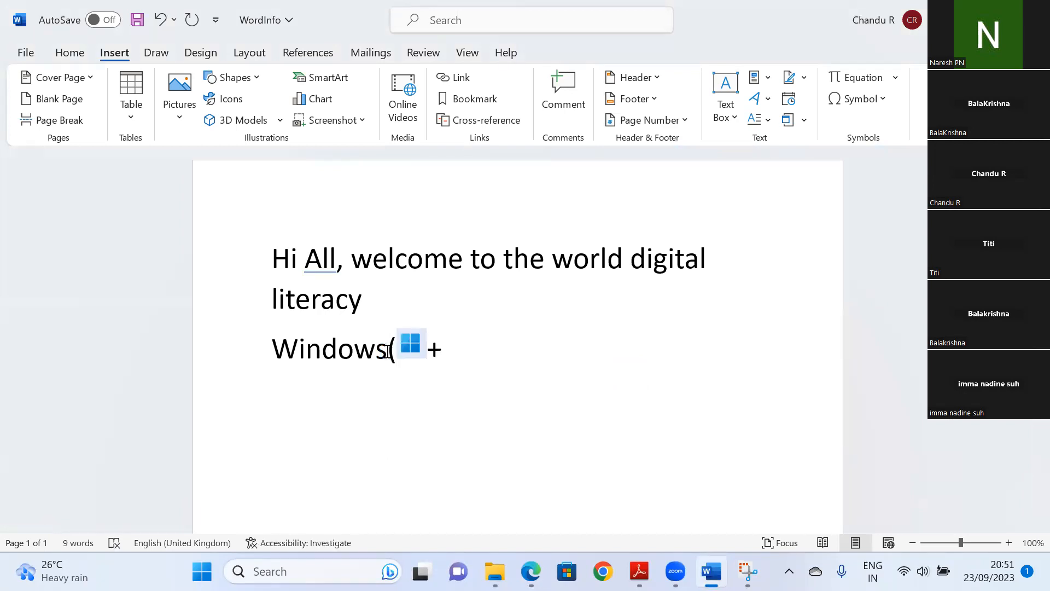
{"action": "type", "text": ")"}
Complete the shortcut line with "R", an arrow made from "-->" and the word "Run", and start a new line.
{"action": "left_click", "coordinate": [484, 351]}
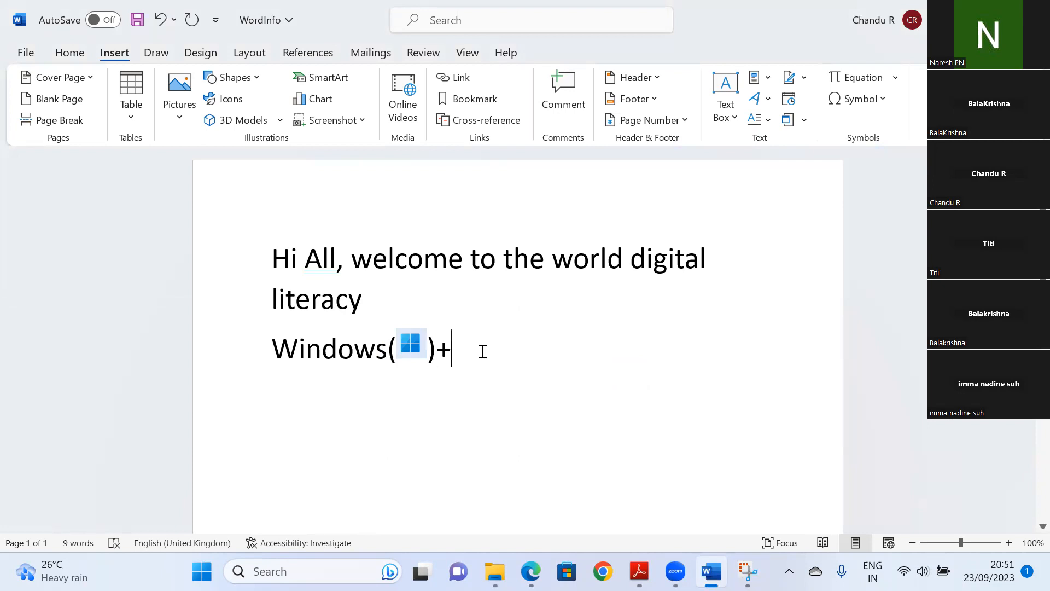
{"action": "type", "text": "R  --"}
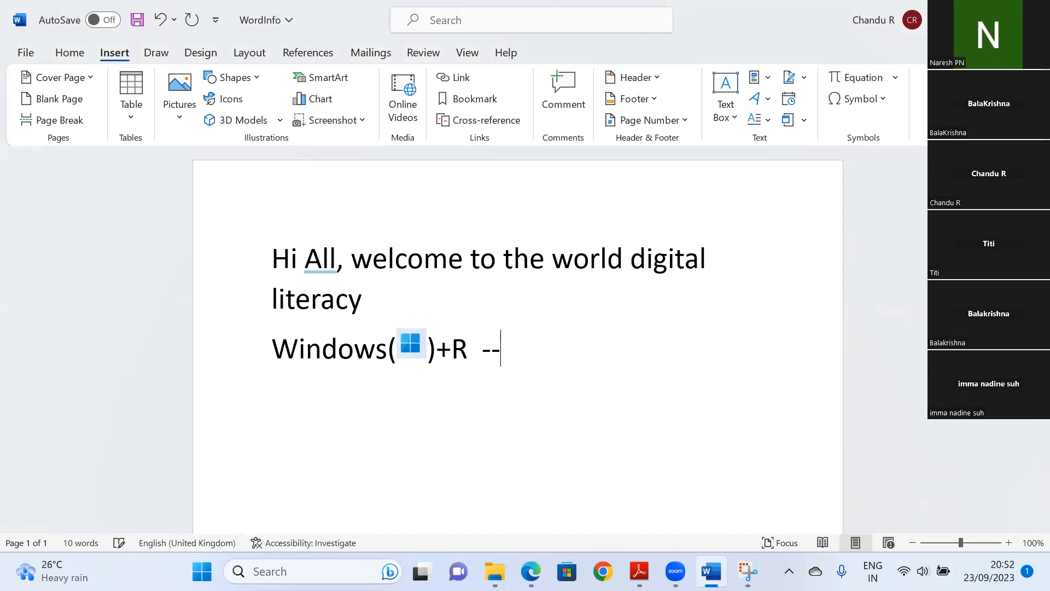
{"action": "type", "text": ">R"}
{"action": "type", "text": "un"}
{"action": "key", "text": "Return"}
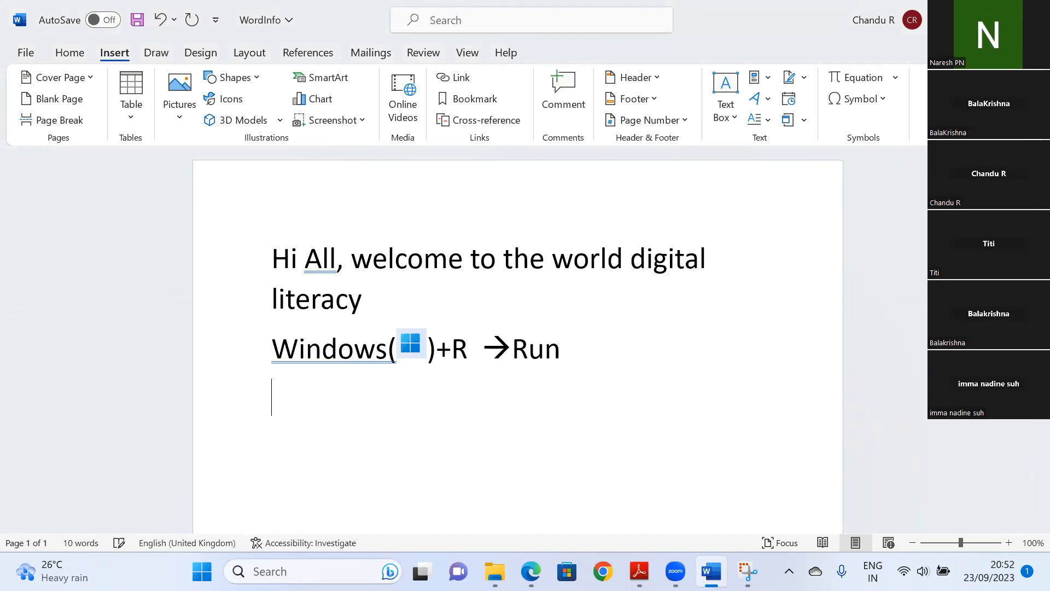
Enter the line "Type : winword" below the Run shortcut and start another line.
{"action": "type", "text": "R"}
{"action": "key", "text": "BackSpace"}
{"action": "type", "text": "Type : winword"}
{"action": "key", "text": "Return"}
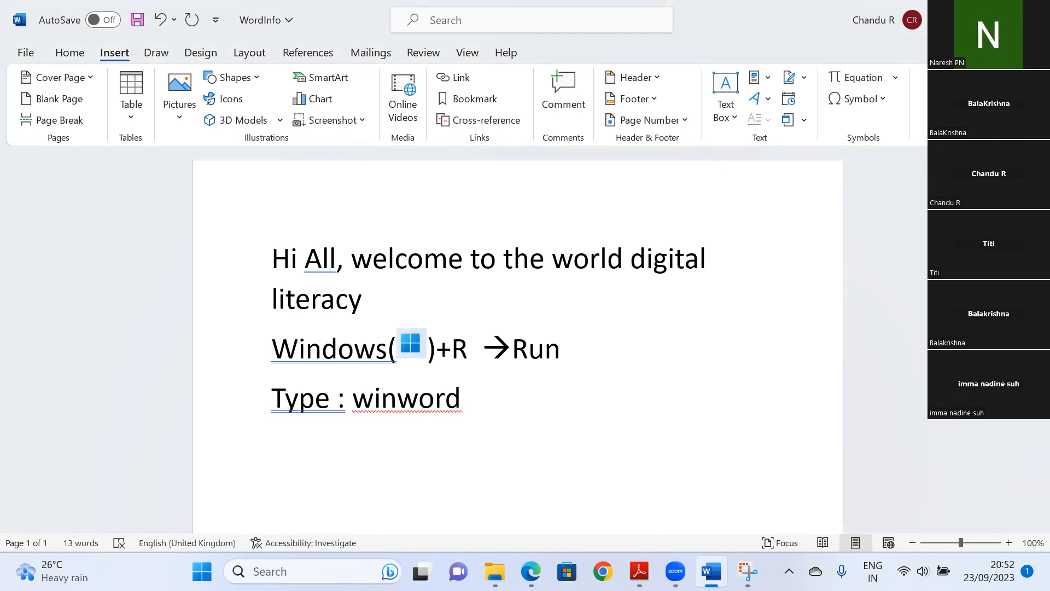
Enter "Word application will be opened" on the line below the winword instruction.
{"action": "type", "text": "word "}
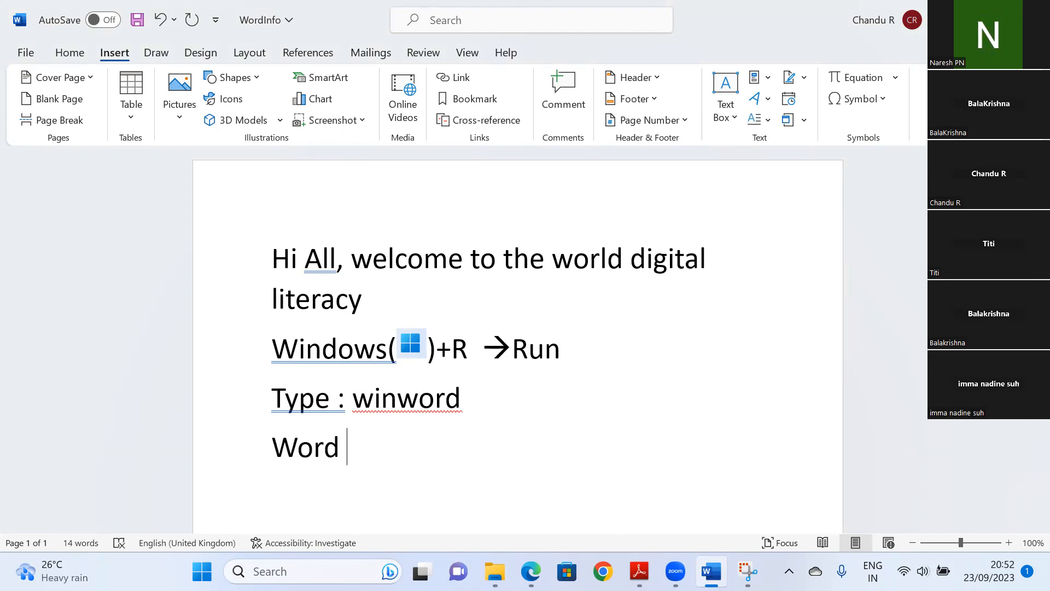
{"action": "type", "text": "wi"}
{"action": "key", "text": "BackSpace"}
{"action": "key", "text": "BackSpace"}
{"action": "type", "text": "applic"}
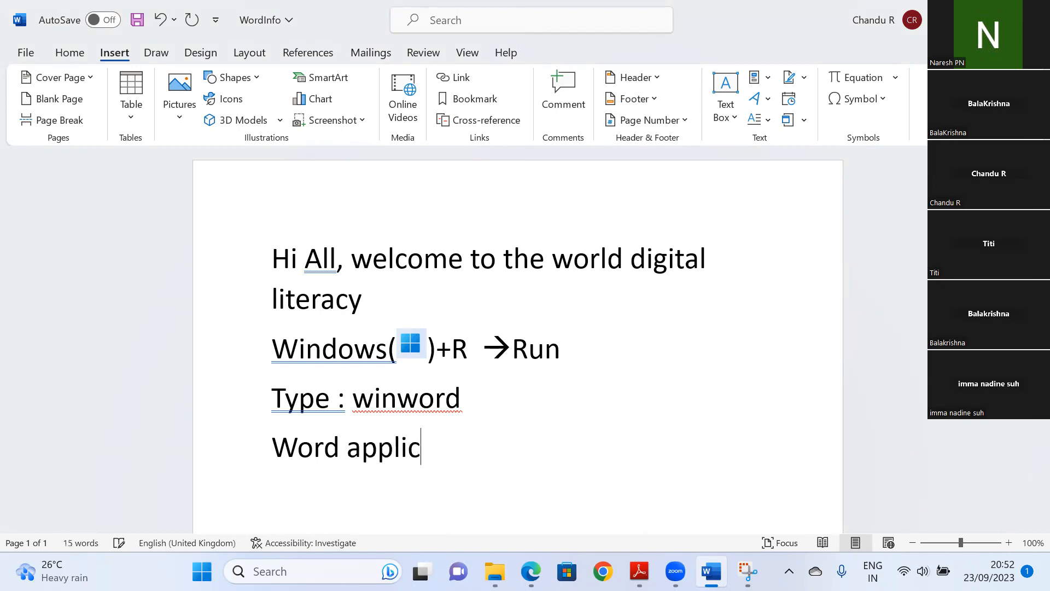
{"action": "type", "text": "ation will"}
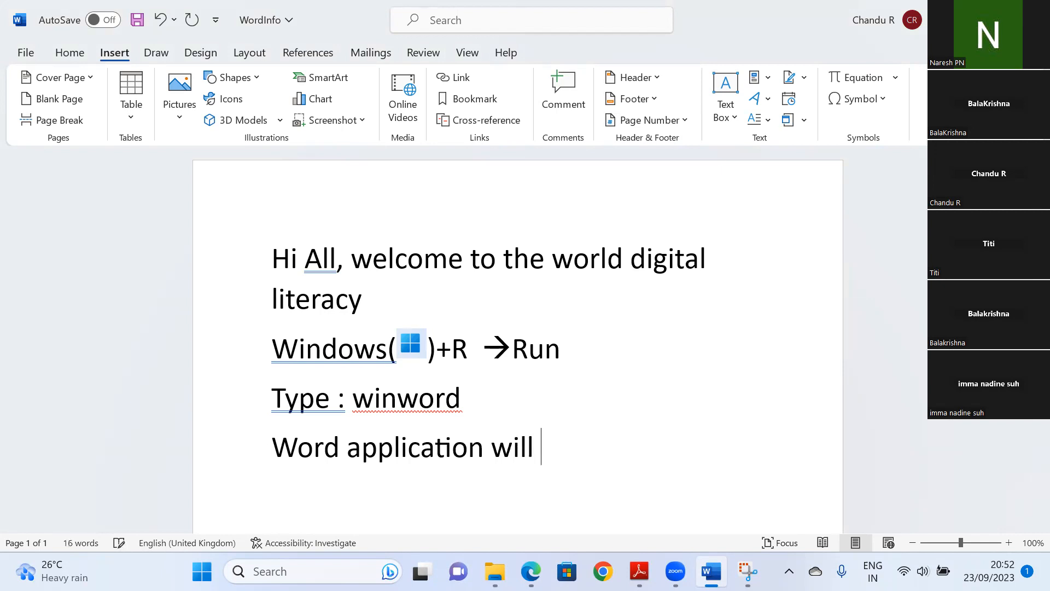
{"action": "type", "text": " be opened"}
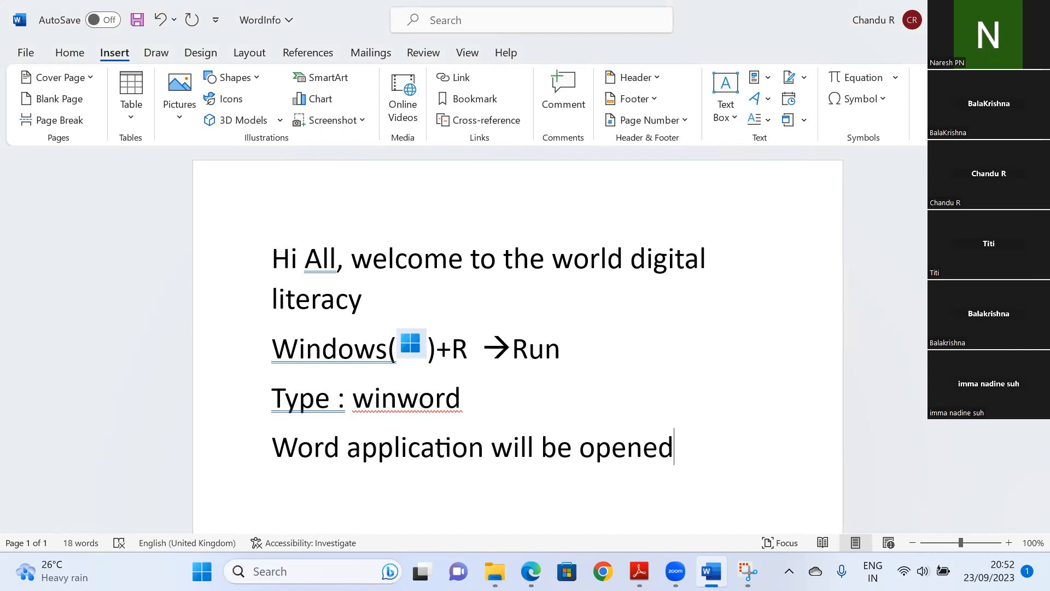
Start an empty line at the end of the text and save the changes to the existing WordInfo file.
{"action": "key", "text": "Return"}
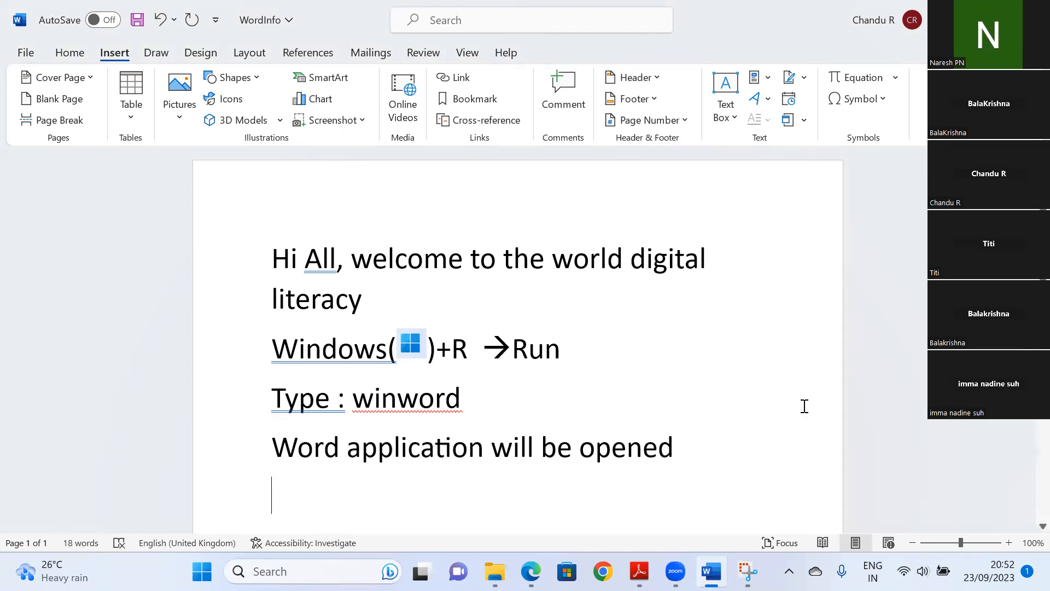
{"action": "left_click", "coordinate": [25, 54]}
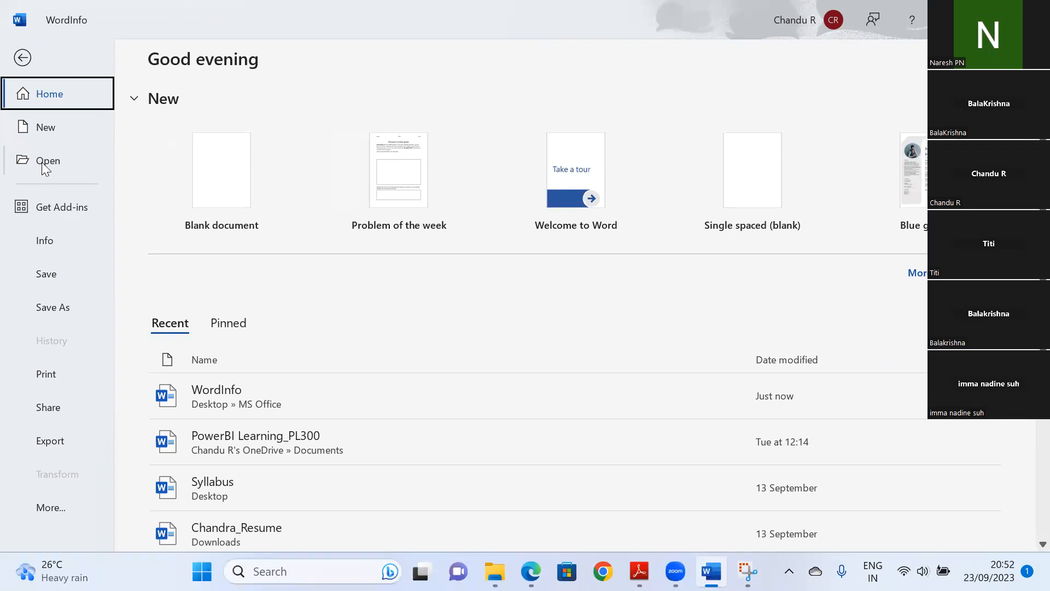
{"action": "left_click", "coordinate": [50, 275]}
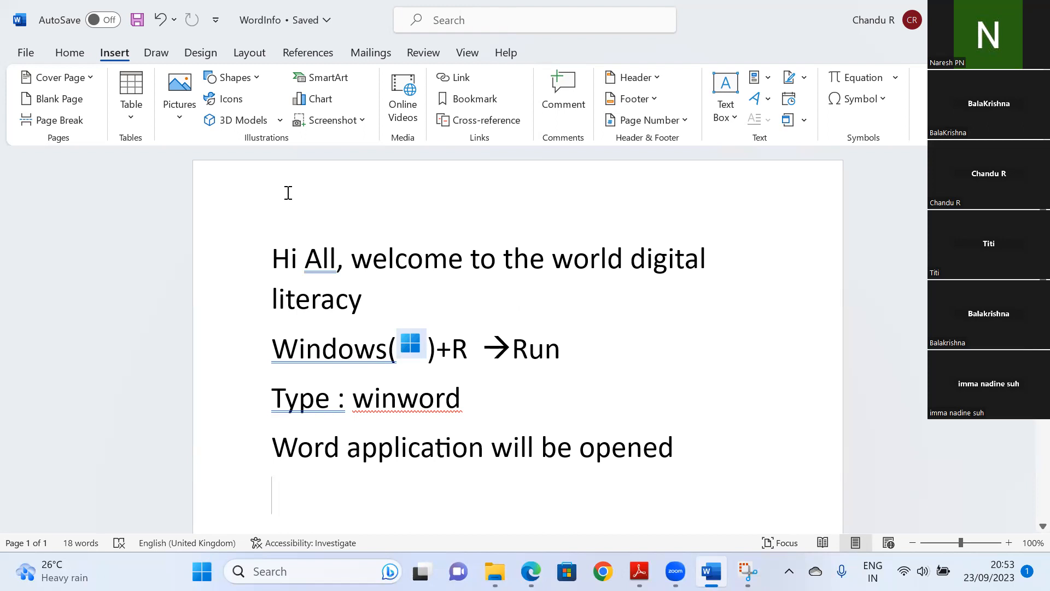
Enter the line "Save the document → ctrl+S" at the end, making the arrow from "-->", and start a new line.
{"action": "type", "text": "Sa"}
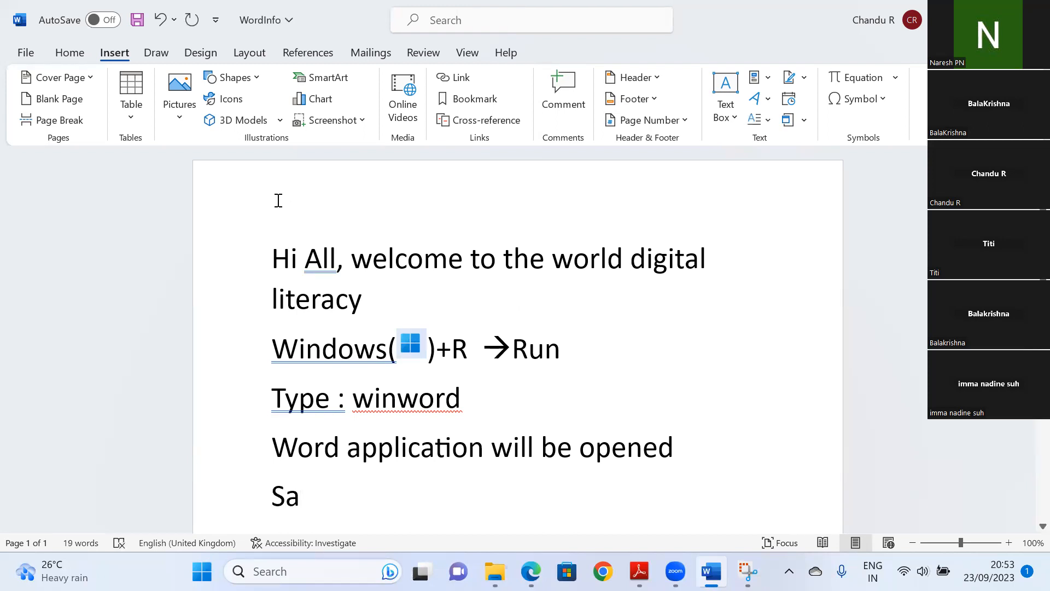
{"action": "type", "text": "ve the "}
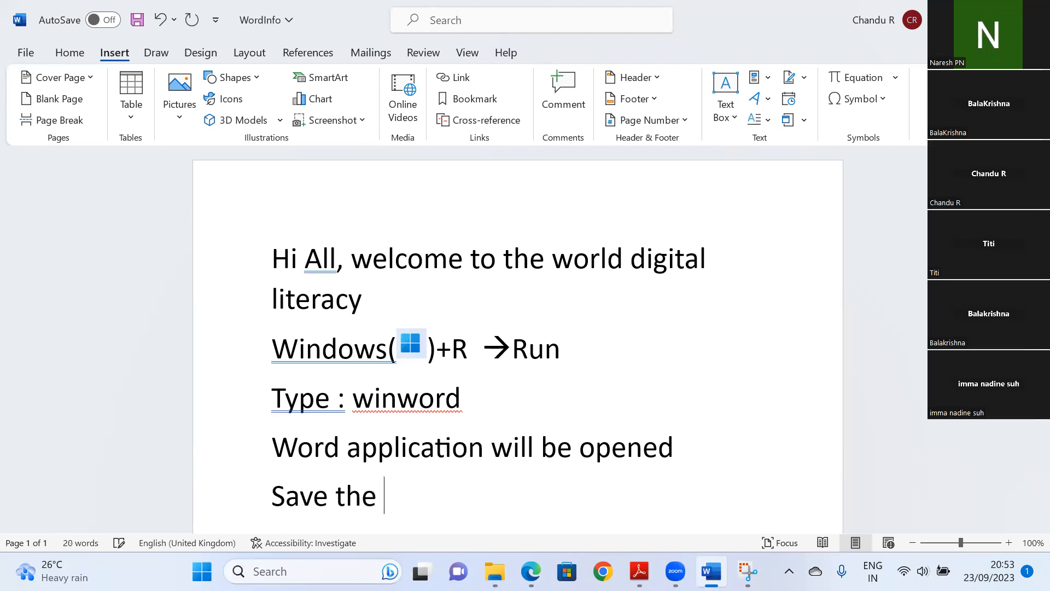
{"action": "type", "text": "documen"}
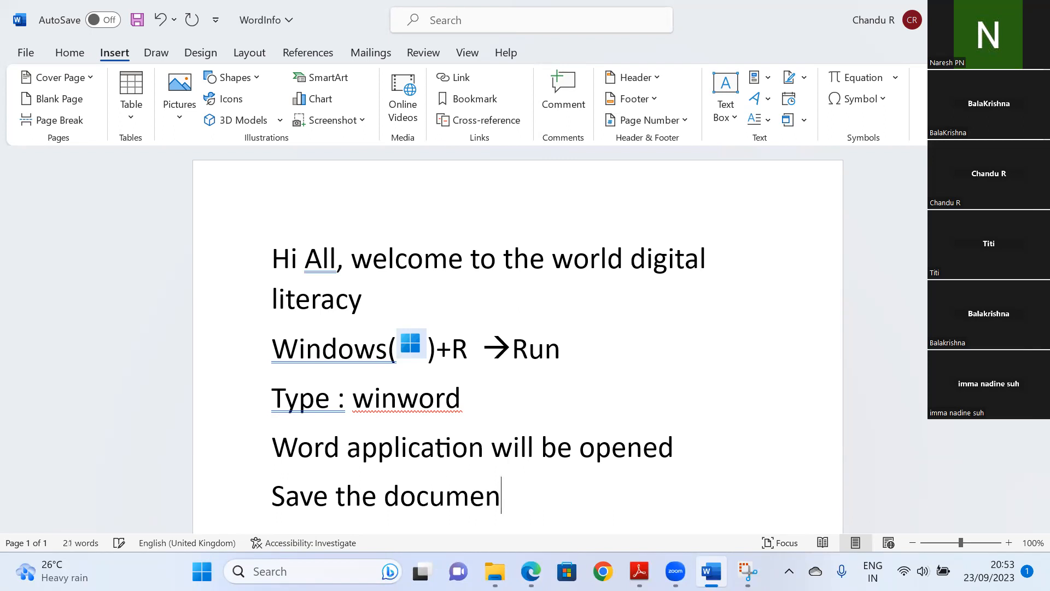
{"action": "type", "text": "t -->"}
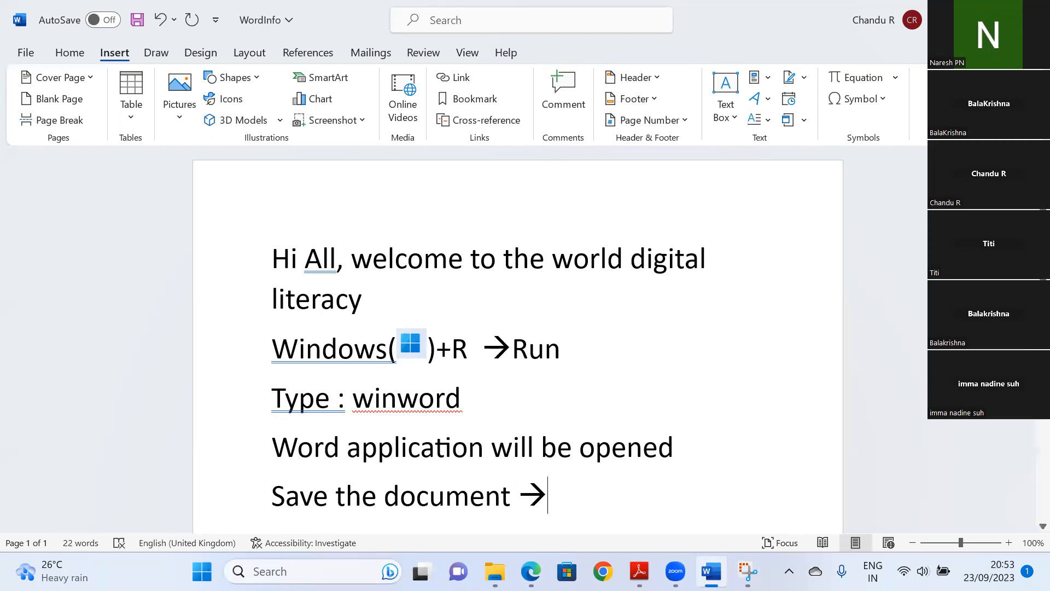
{"action": "scroll", "coordinate": [517, 328], "scroll_direction": "down", "scroll_amount": 5}
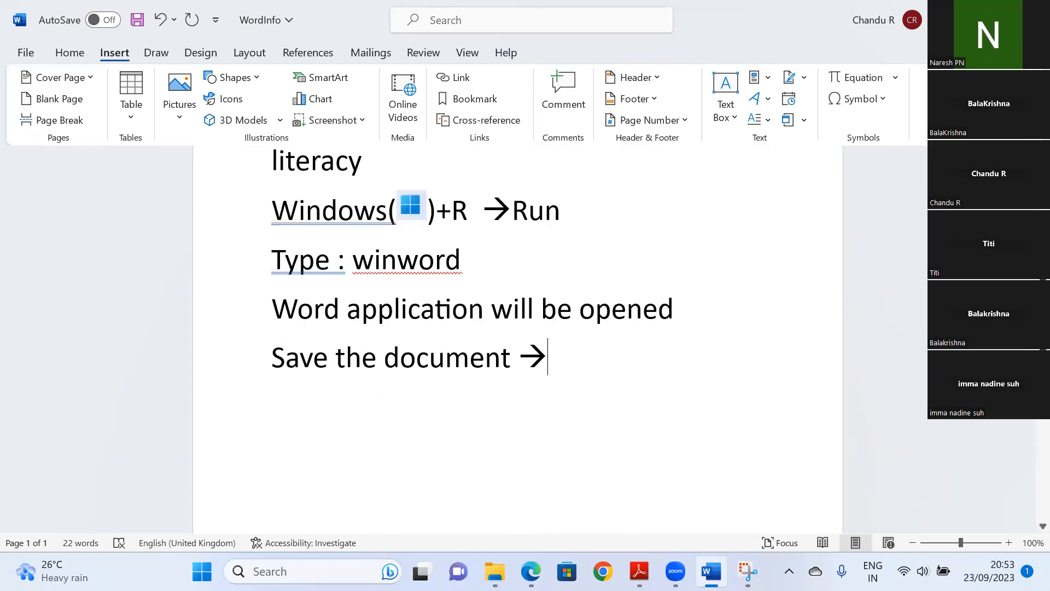
{"action": "type", "text": "ctrl+S"}
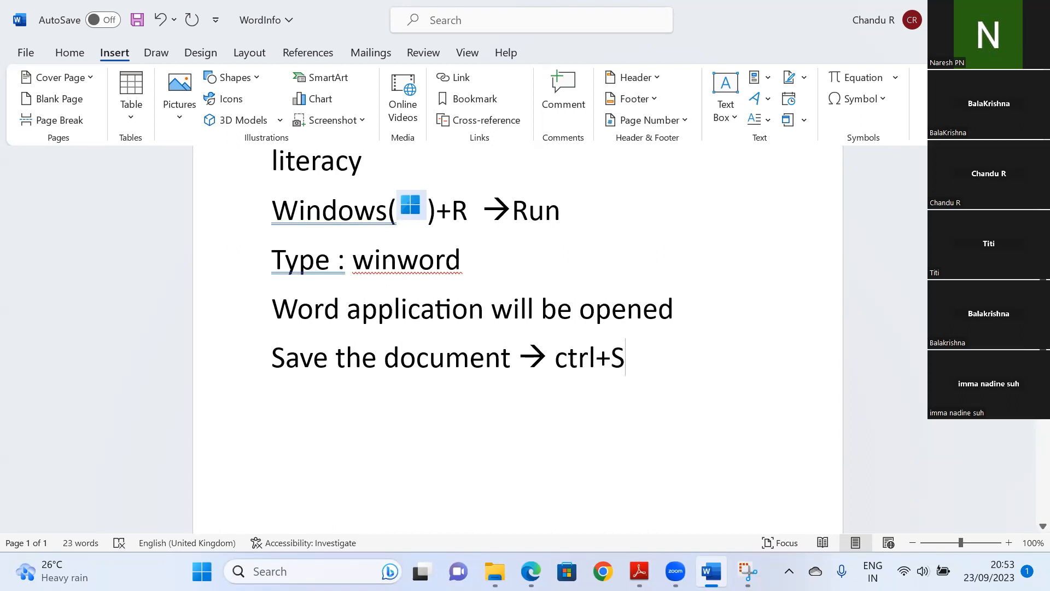
{"action": "key", "text": "Return"}
Enter "Open the document→ ctrl+O" below the save line, making the arrow from "-->", and start another line.
{"action": "type", "text": "Open "}
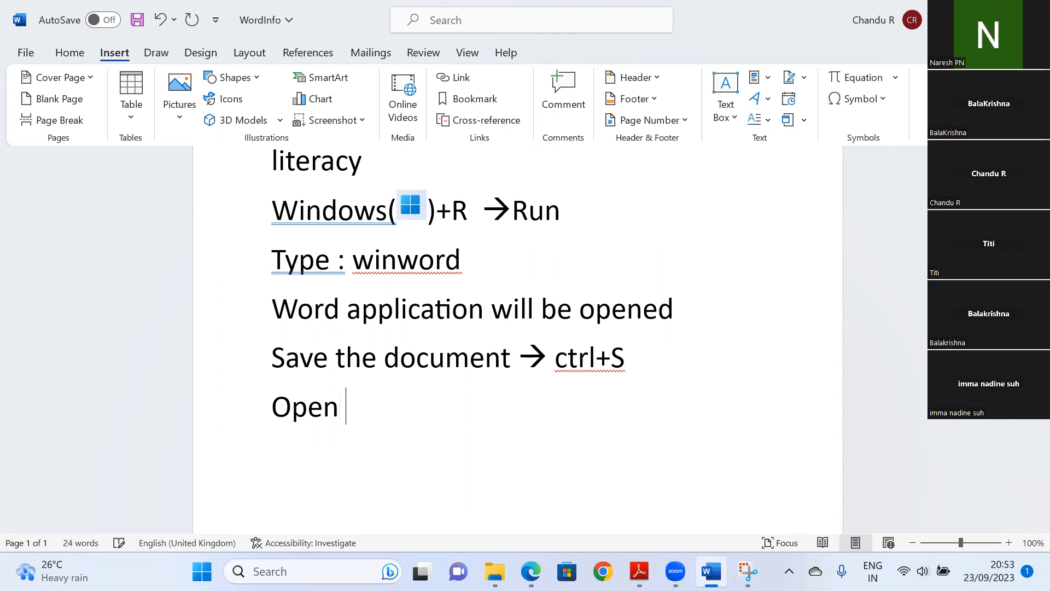
{"action": "type", "text": "the docu"}
{"action": "type", "text": "ment"}
{"action": "type", "text": "-->"}
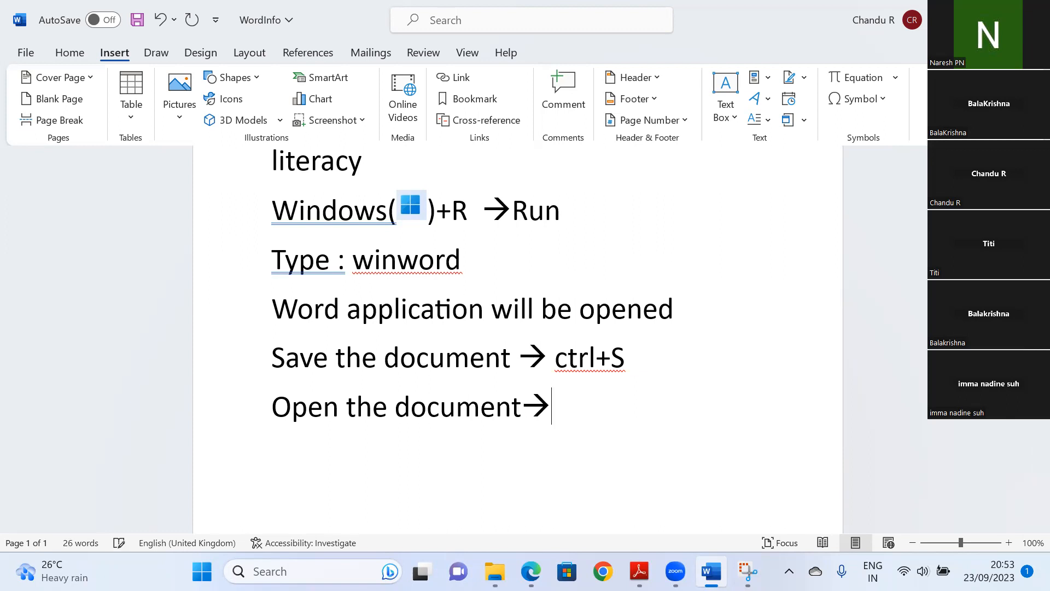
{"action": "type", "text": " ctrl+O"}
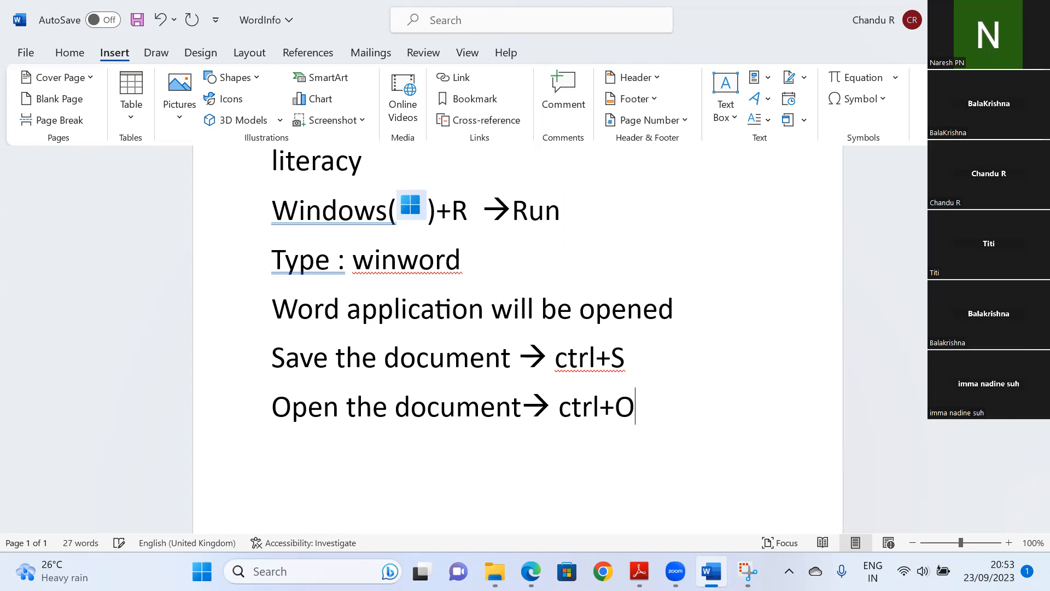
{"action": "key", "text": "Return"}
{"action": "left_click", "coordinate": [668, 402]}
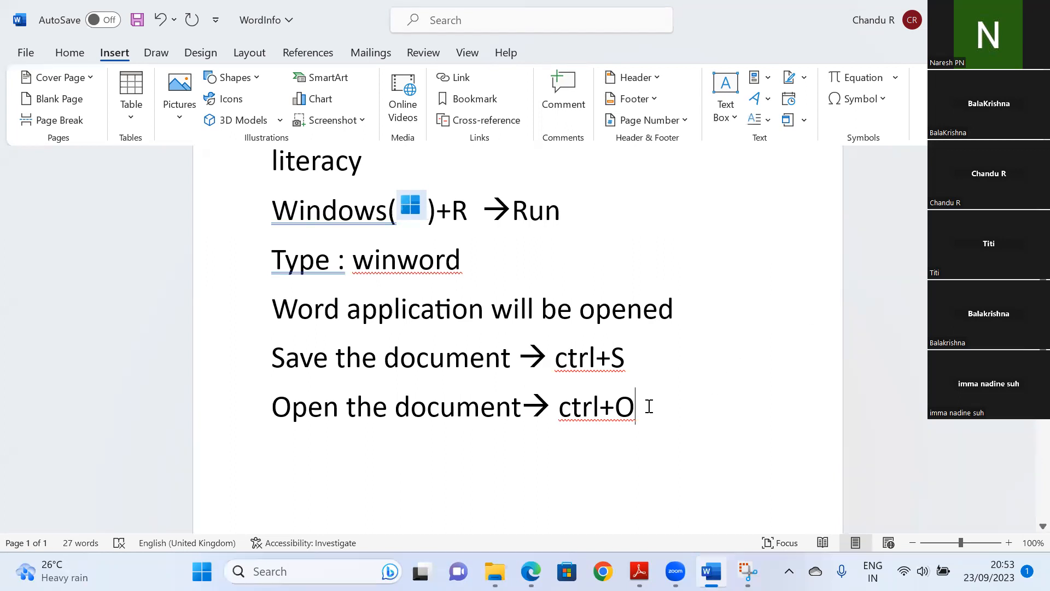
{"action": "key", "text": "Down"}
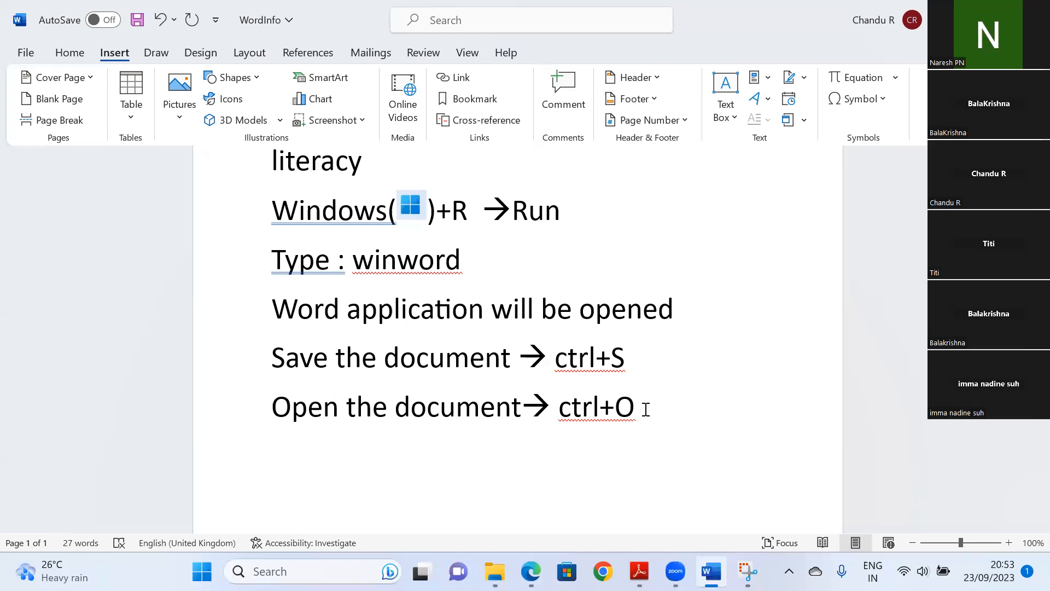
Enter "New document→ Ctrl+N" as the last line, making the arrow from "-->".
{"action": "type", "text": "New"}
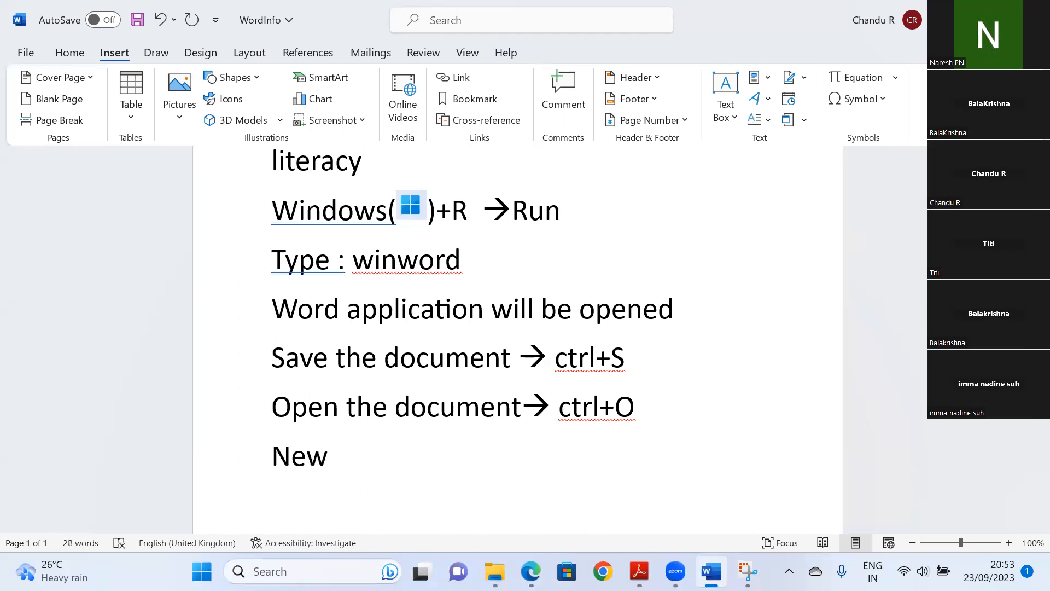
{"action": "type", "text": " docume"}
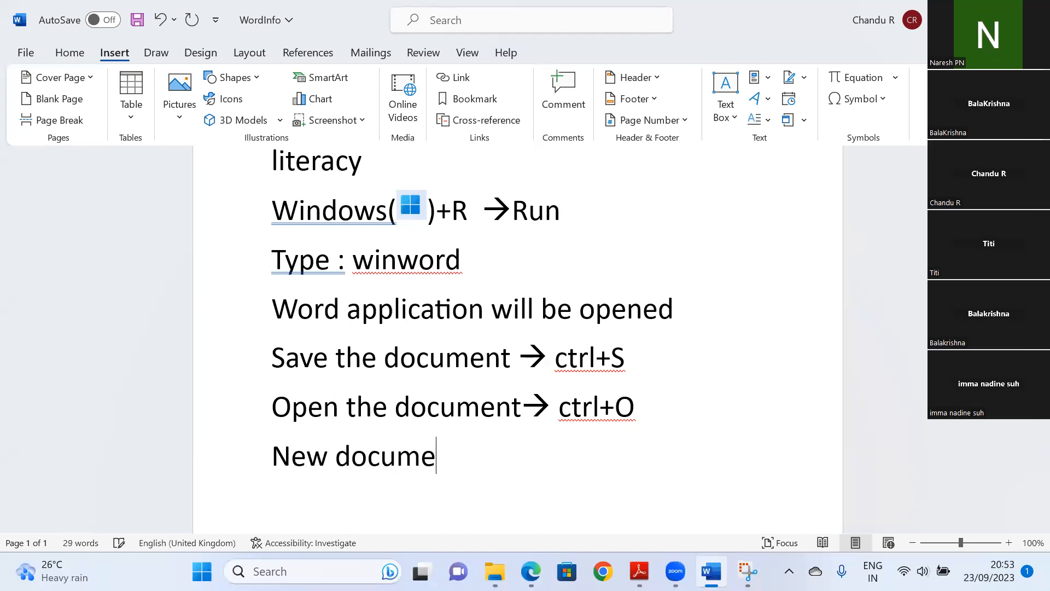
{"action": "type", "text": "nt"}
{"action": "type", "text": "--> "}
{"action": "type", "text": "Ctrl+"}
{"action": "type", "text": "N"}
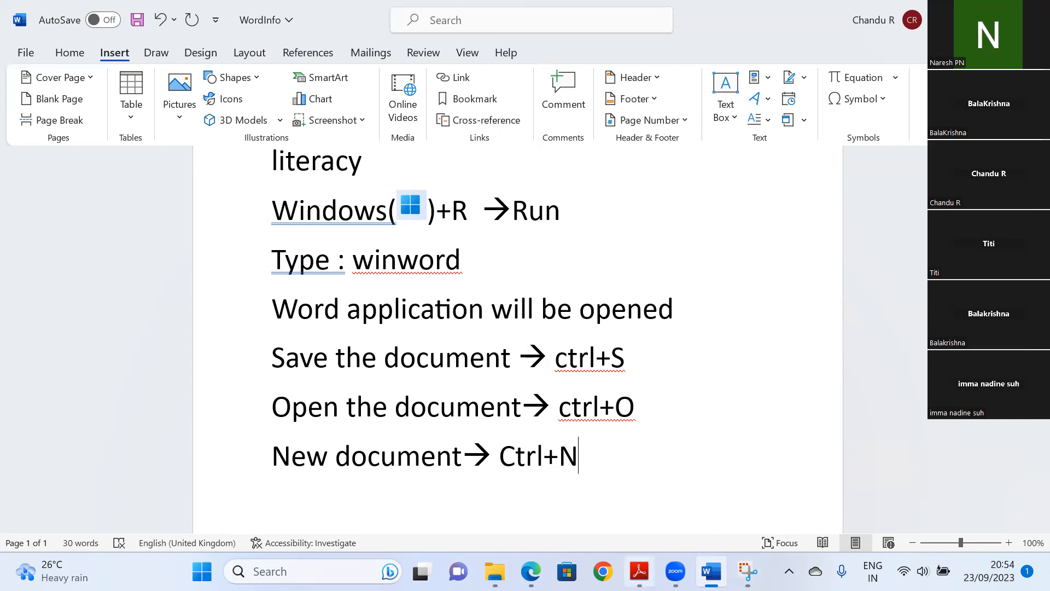
Check the What You Will Learn table in the Word-Basics-2013 PDF in Adobe Reader, and review the shortcut lines in the WordInfo document.
{"action": "left_click", "coordinate": [640, 572]}
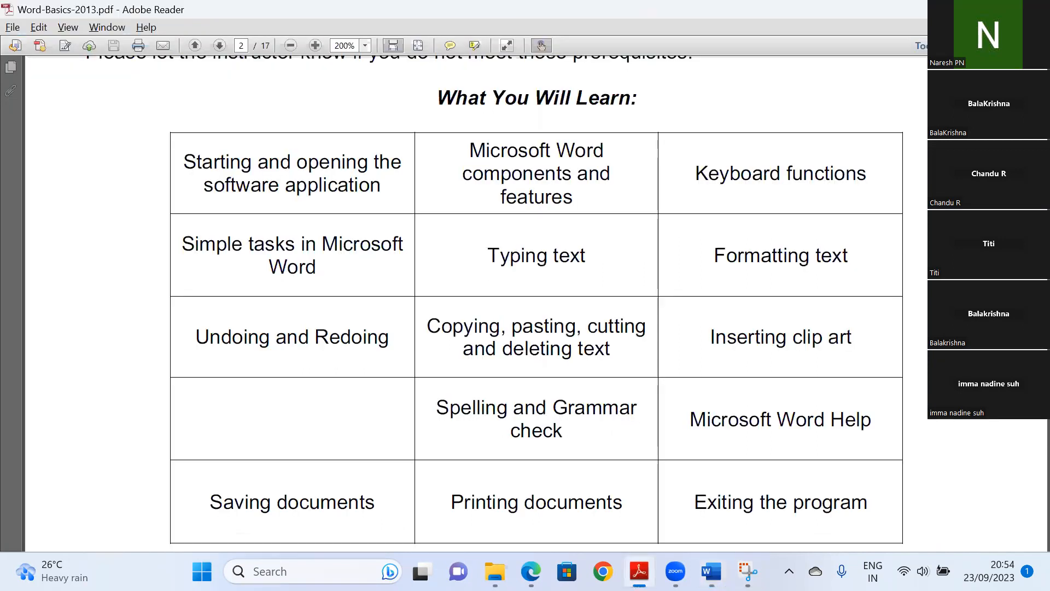
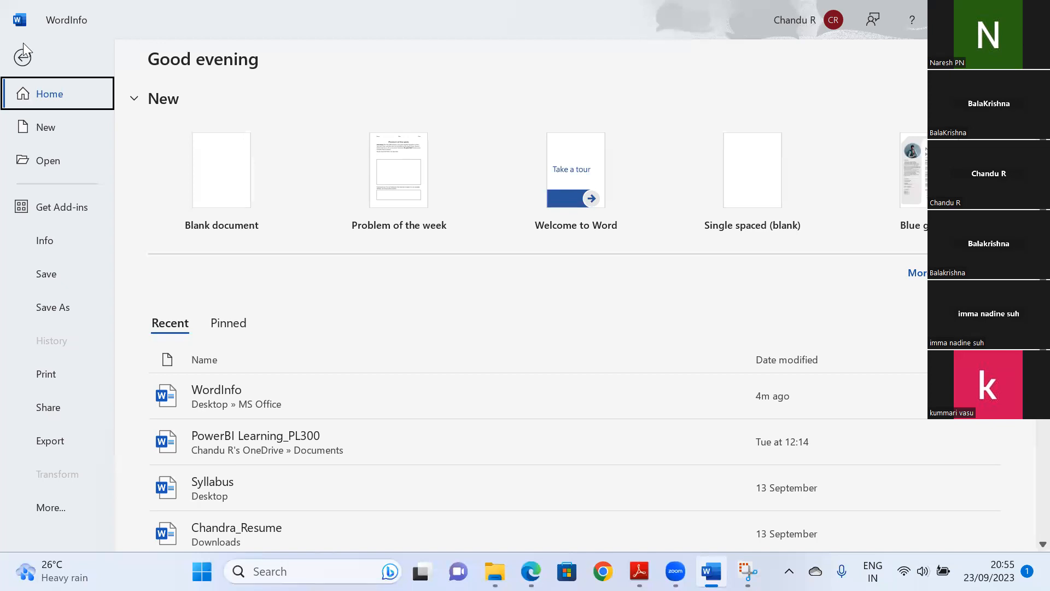
{"action": "left_click", "coordinate": [22, 57]}
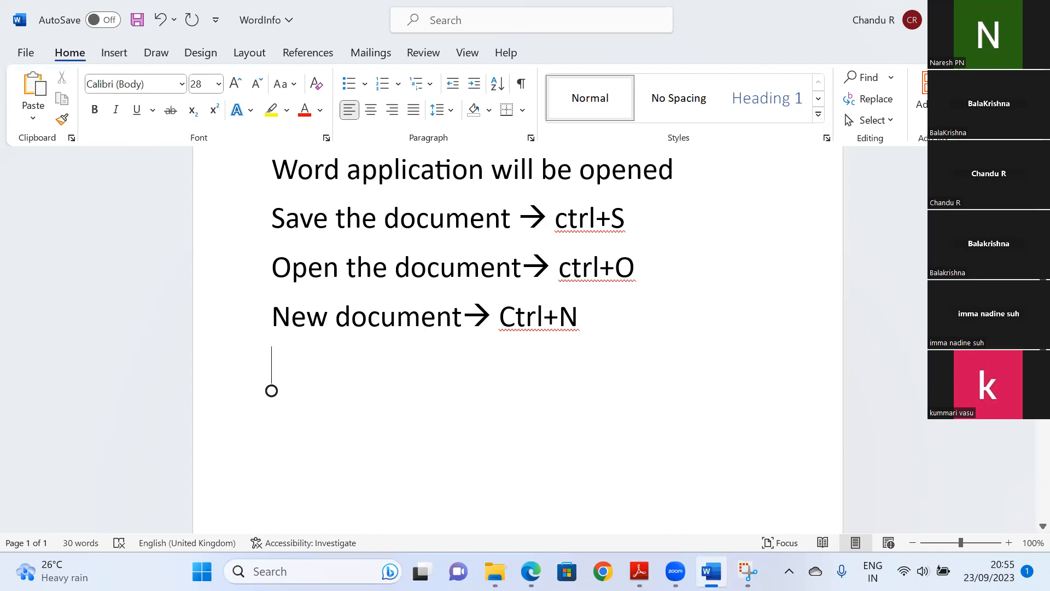
{"action": "scroll", "coordinate": [517, 339], "scroll_direction": "up", "scroll_amount": 5}
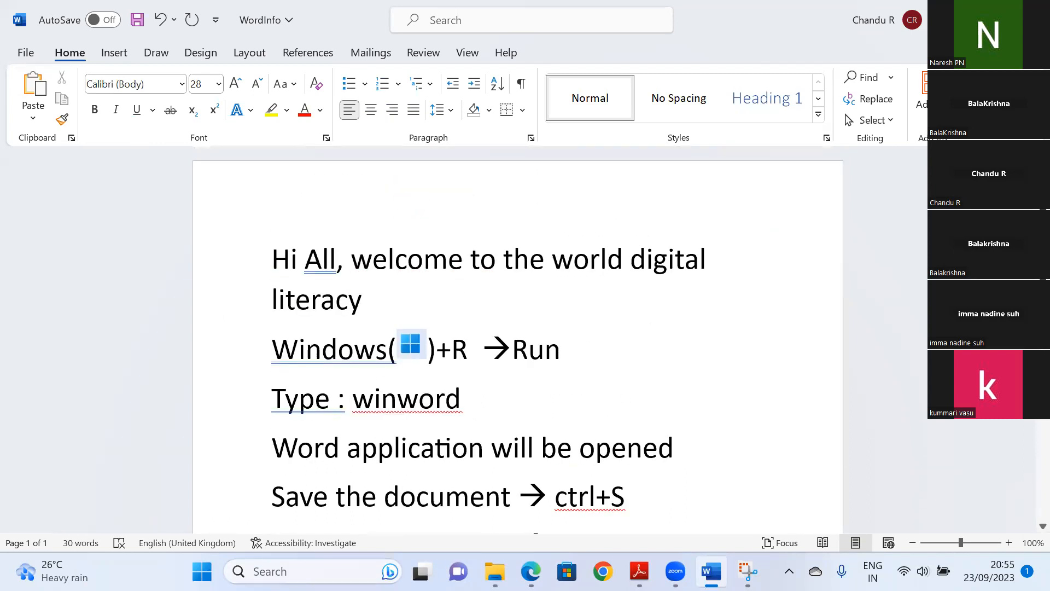
{"action": "scroll", "coordinate": [733, 181], "scroll_direction": "down", "scroll_amount": 3}
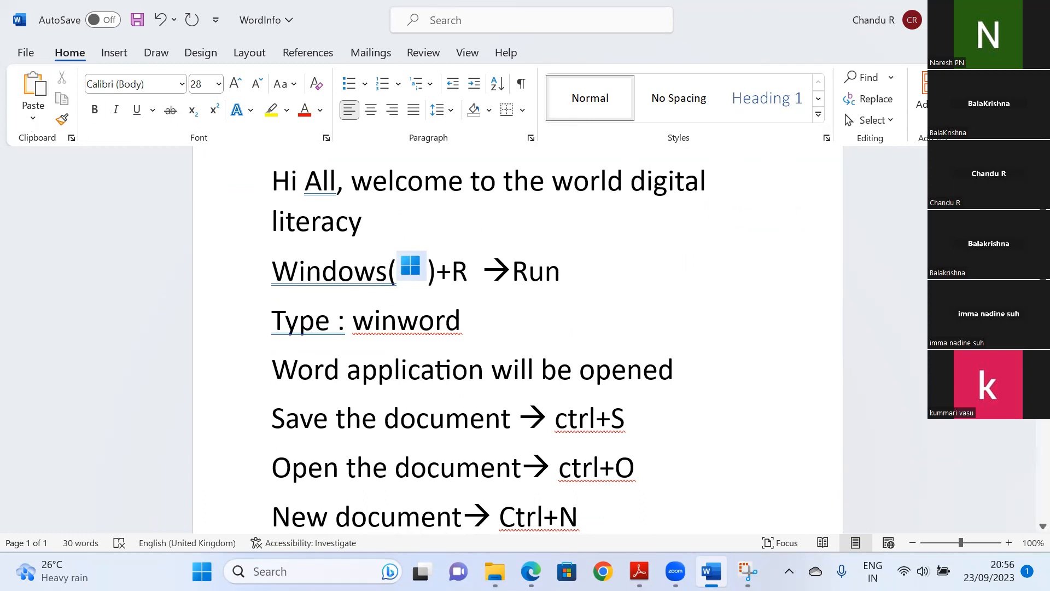
{"action": "scroll", "coordinate": [518, 339], "scroll_direction": "down", "scroll_amount": 3}
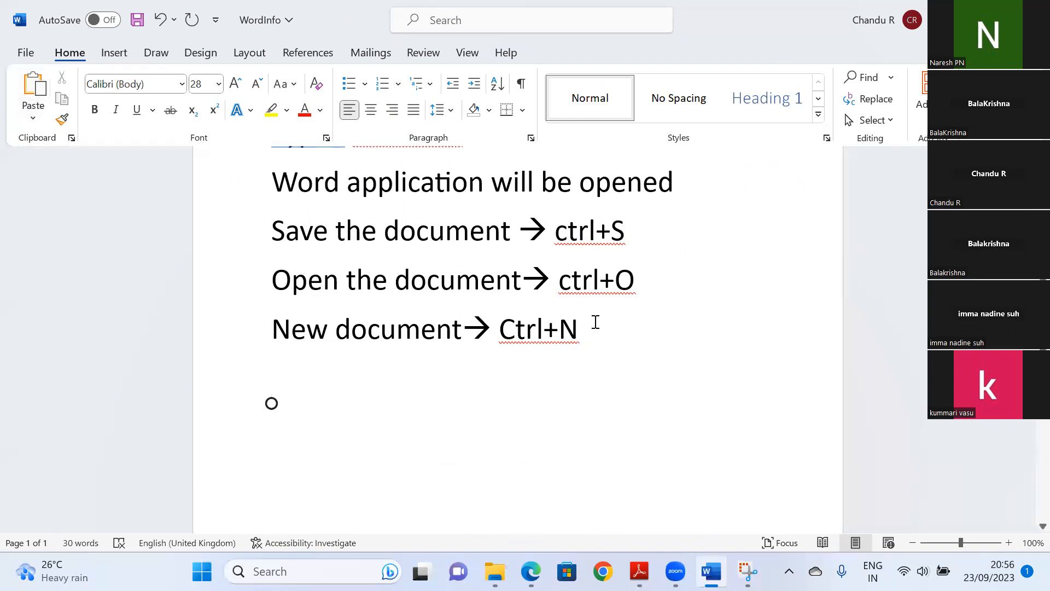
{"action": "left_click_drag", "start_coordinate": [584, 330], "coordinate": [314, 330]}
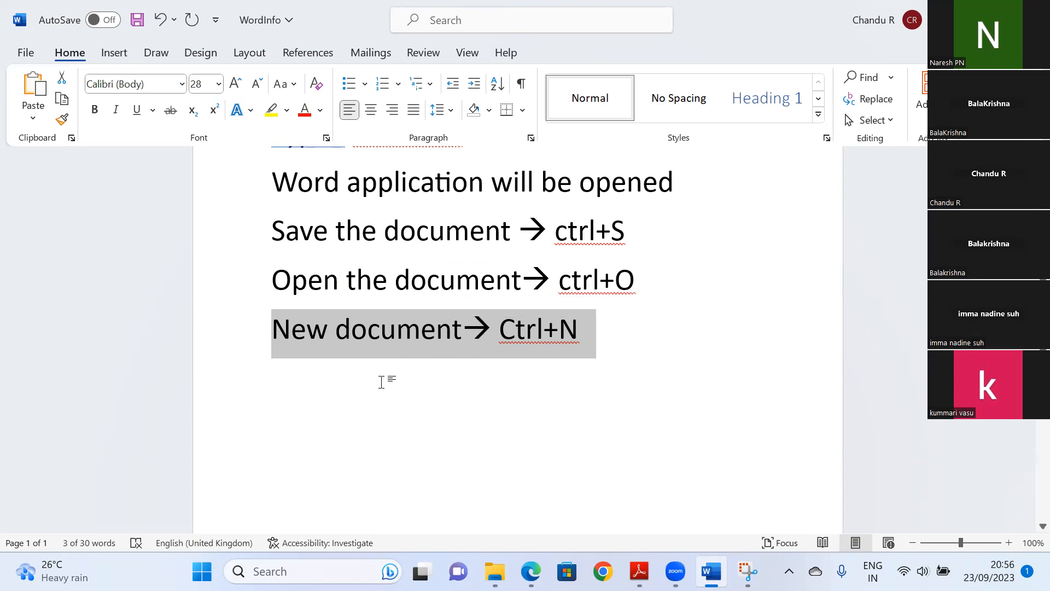
Add the line "Copy the text-> Ctrl+C" below the New document line and start a new line.
{"action": "left_click", "coordinate": [602, 337]}
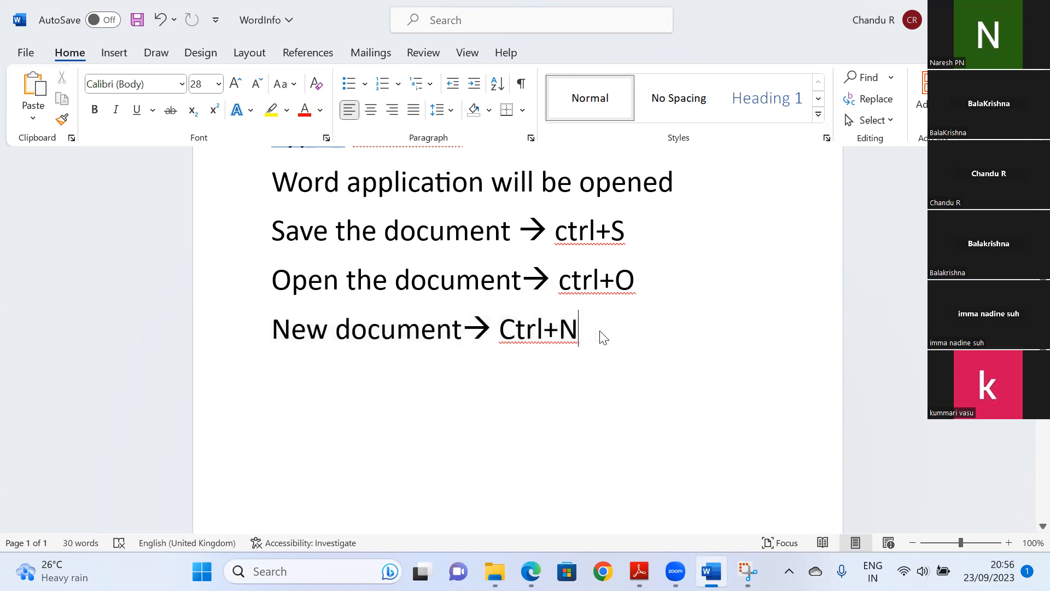
{"action": "key", "text": "Return"}
{"action": "type", "text": "Copy"}
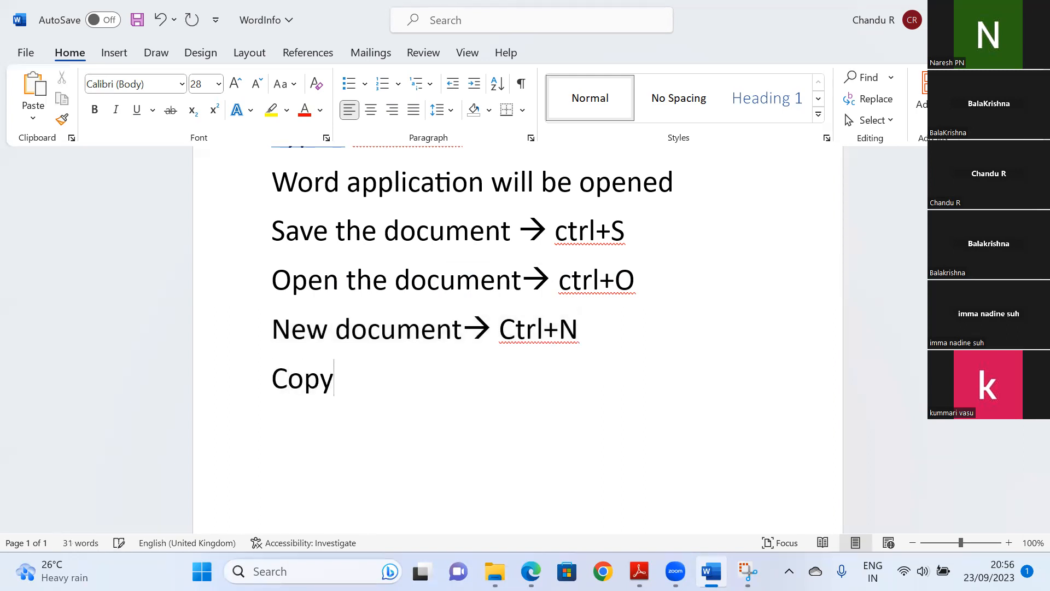
{"action": "type", "text": " the text---"}
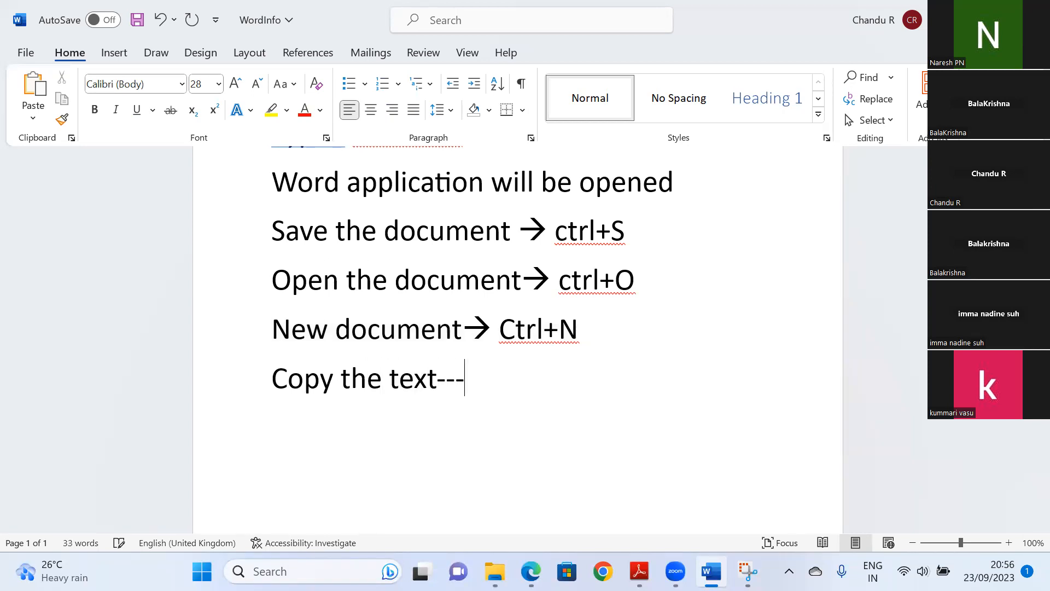
{"action": "type", "text": ">"}
{"action": "key", "text": "BackSpace"}
{"action": "key", "text": "BackSpace"}
{"action": "key", "text": "BackSpace"}
{"action": "key", "text": "BackSpace"}
{"action": "type", "text": "> Ctrl+C"}
{"action": "key", "text": "Return"}
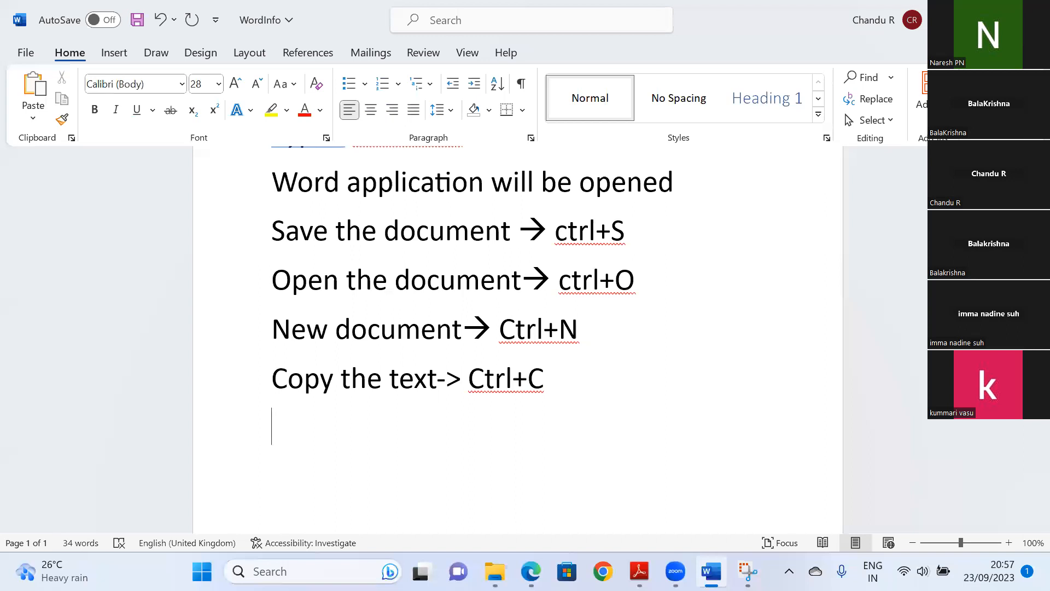
Copy the whole "Copy the text" line and paste it on a new line directly below.
{"action": "left_click_drag", "start_coordinate": [566, 378], "coordinate": [305, 379]}
{"action": "key", "text": "super+c"}
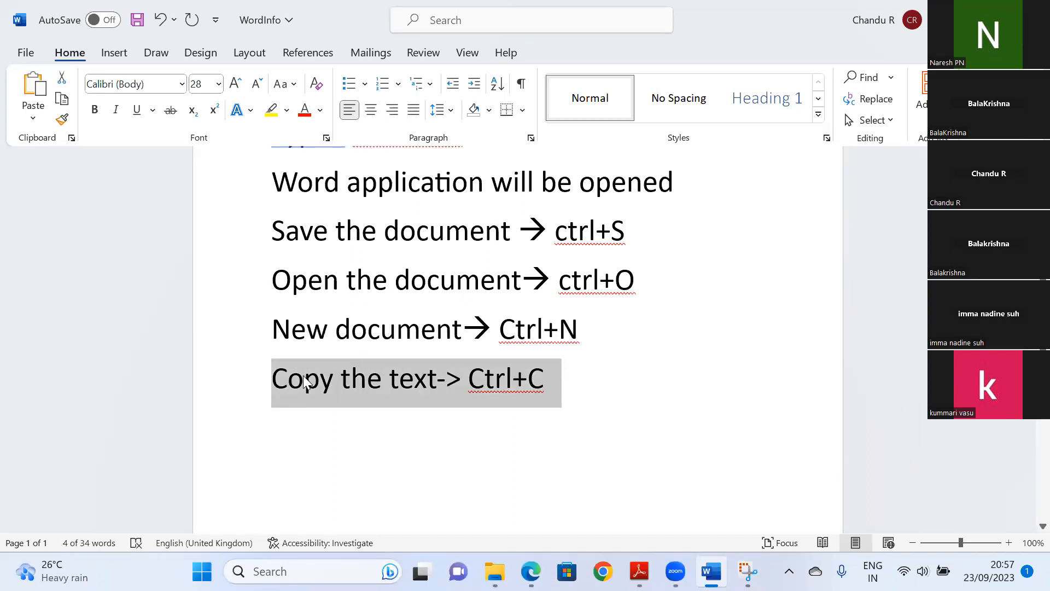
{"action": "left_click", "coordinate": [569, 378]}
{"action": "key", "text": "Return"}
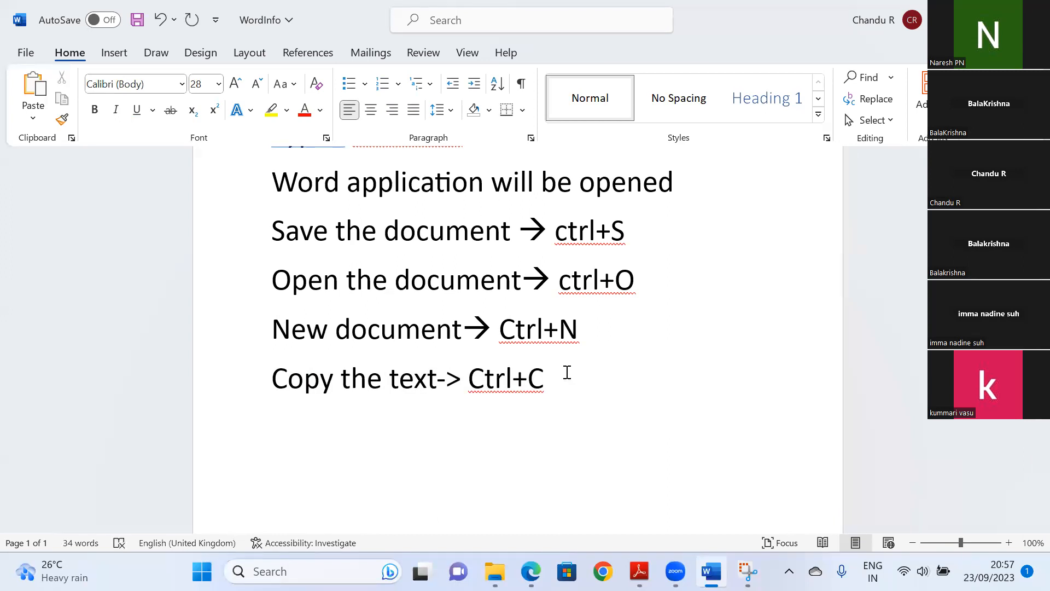
{"action": "left_click", "coordinate": [30, 92]}
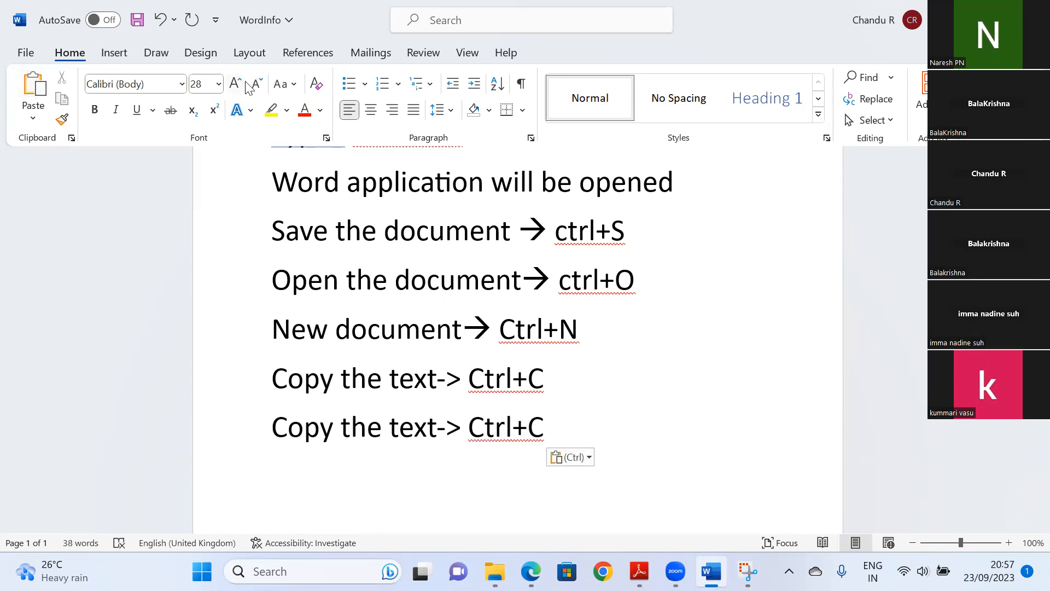
Change the pasted line to read "Paste the text-> Ctrl+V" and start a new line after it.
{"action": "left_click_drag", "start_coordinate": [334, 429], "coordinate": [276, 435]}
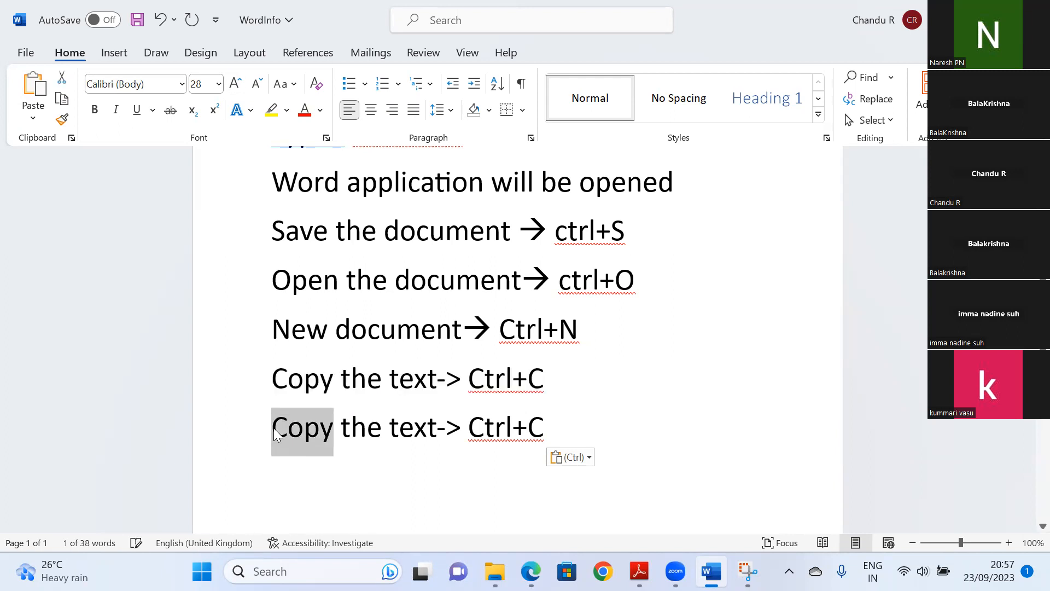
{"action": "type", "text": "Paste"}
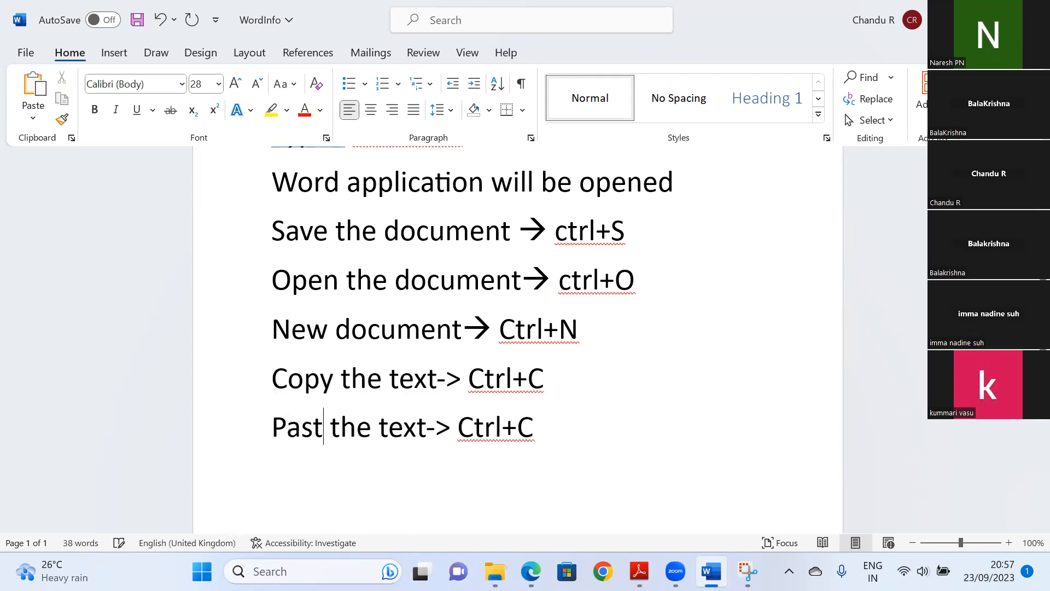
{"action": "left_click", "coordinate": [552, 431]}
{"action": "key", "text": "BackSpace"}
{"action": "type", "text": "V"}
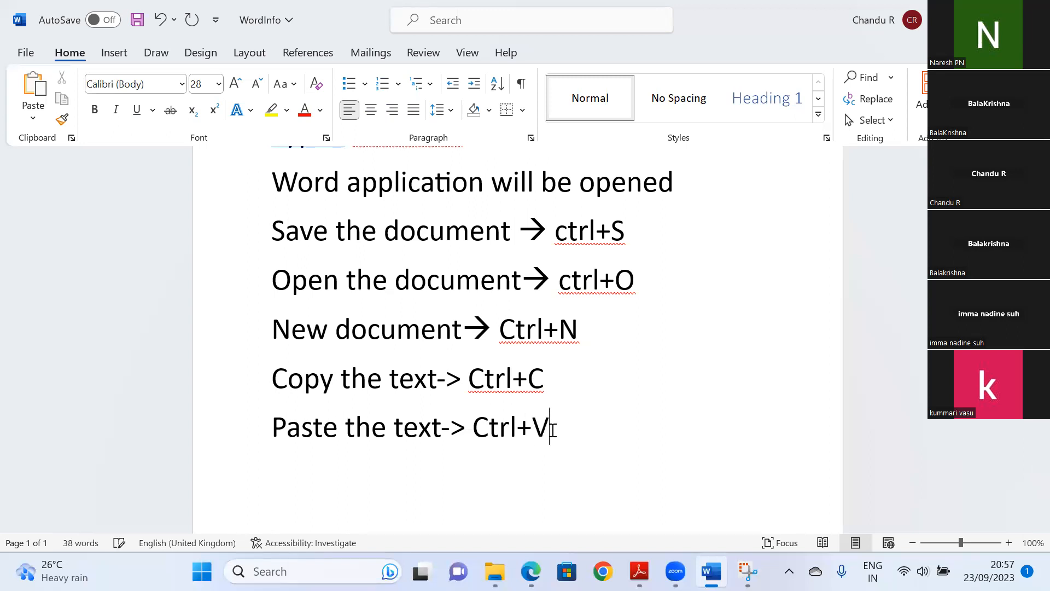
{"action": "key", "text": "Return"}
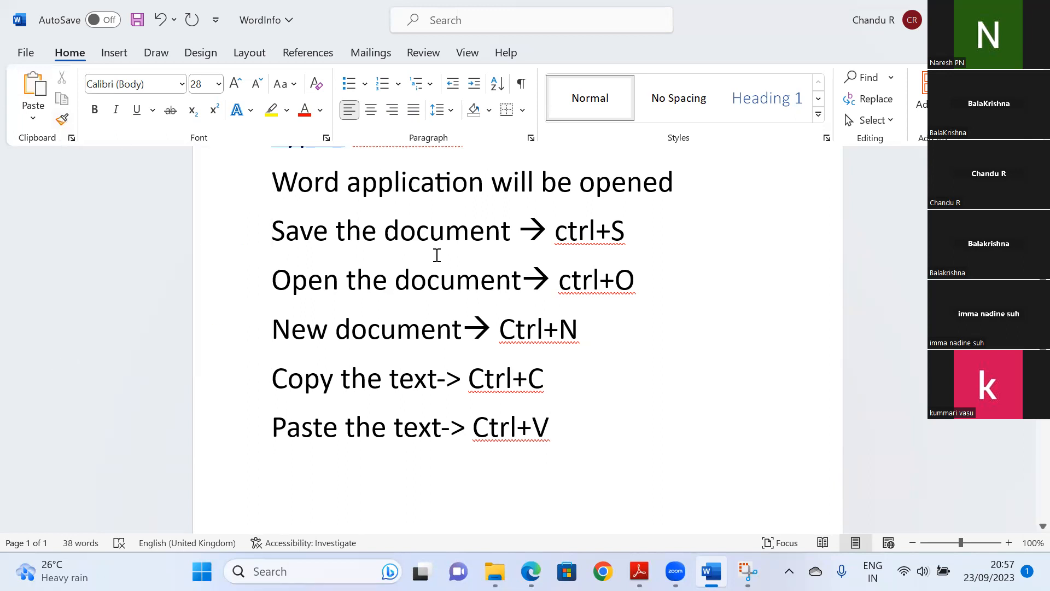
Extend the welcome sentence at the start of the document with "and understand format painter".
{"action": "scroll", "coordinate": [487, 324], "scroll_direction": "up", "scroll_amount": 5}
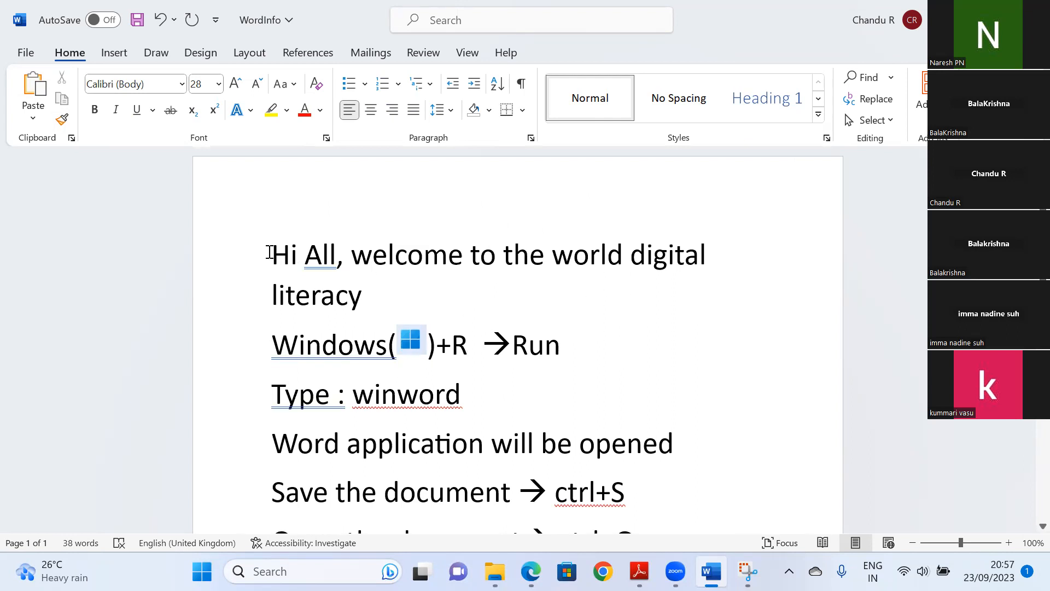
{"action": "double_click", "coordinate": [272, 252]}
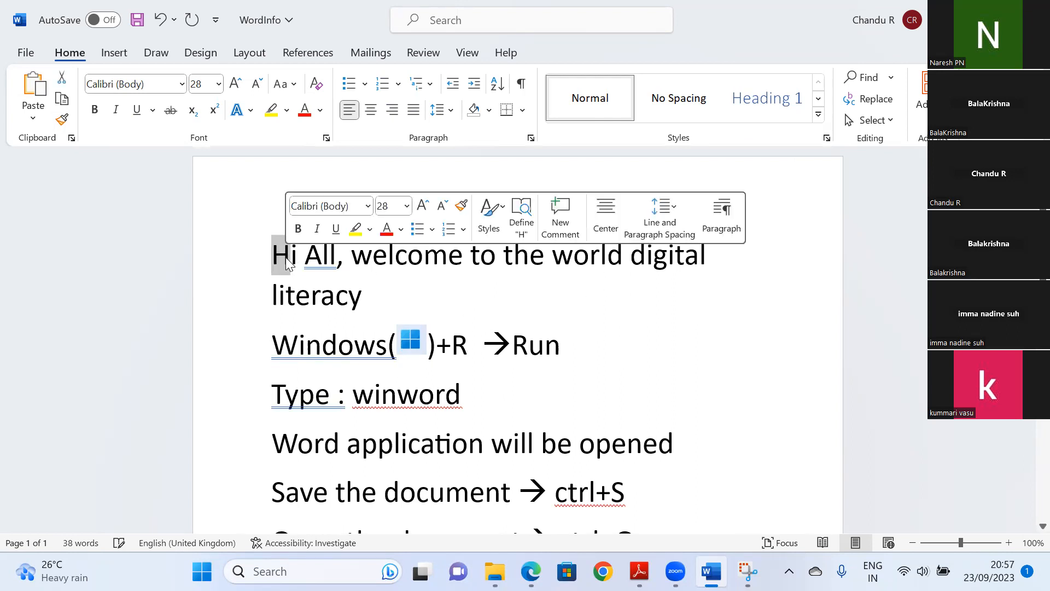
{"action": "left_click", "coordinate": [398, 294]}
{"action": "type", "text": "and "}
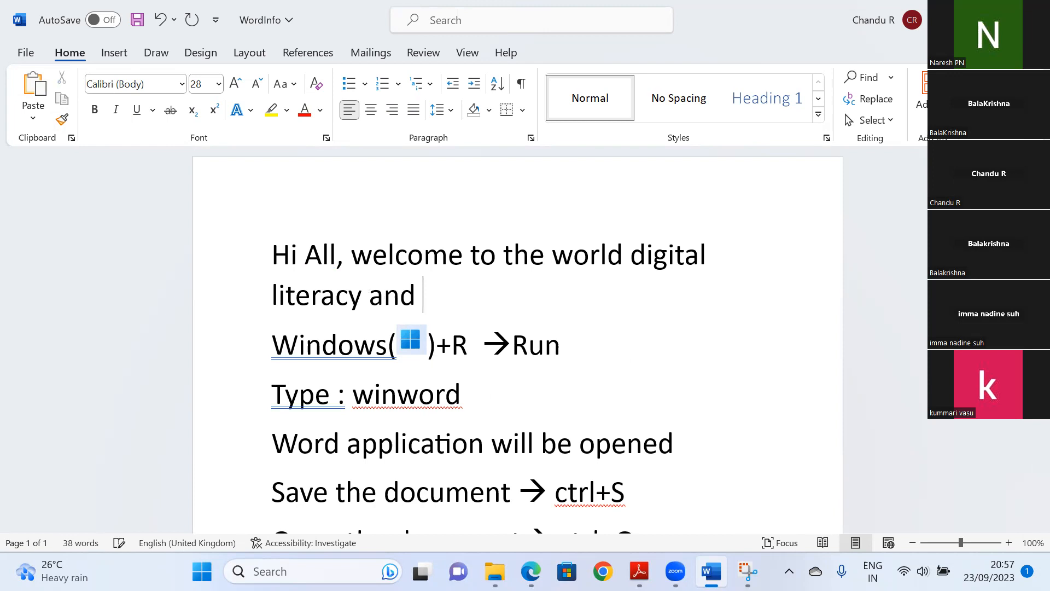
{"action": "type", "text": "understa"}
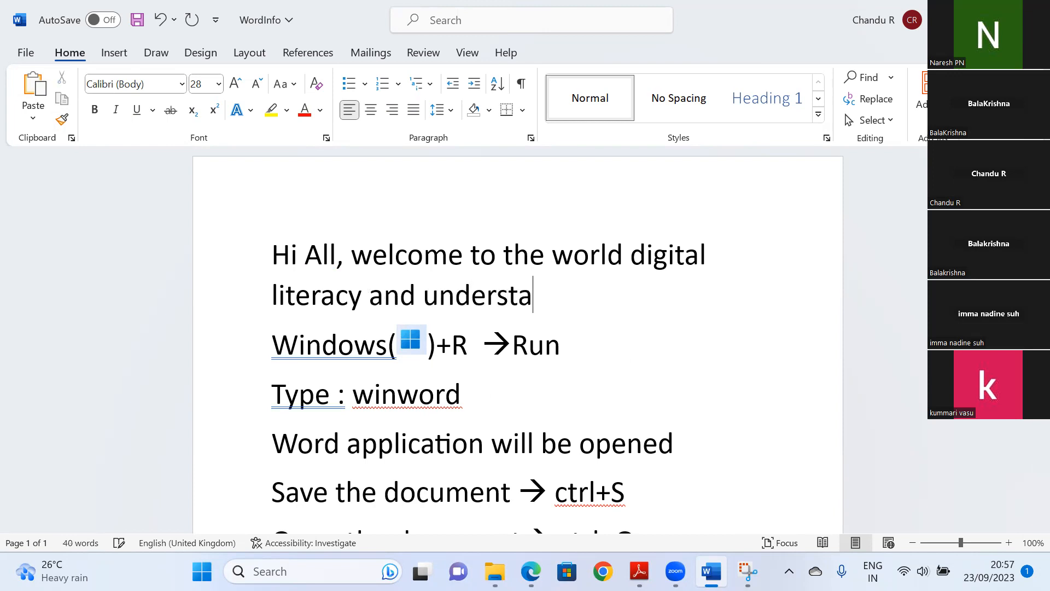
{"action": "type", "text": "nd for"}
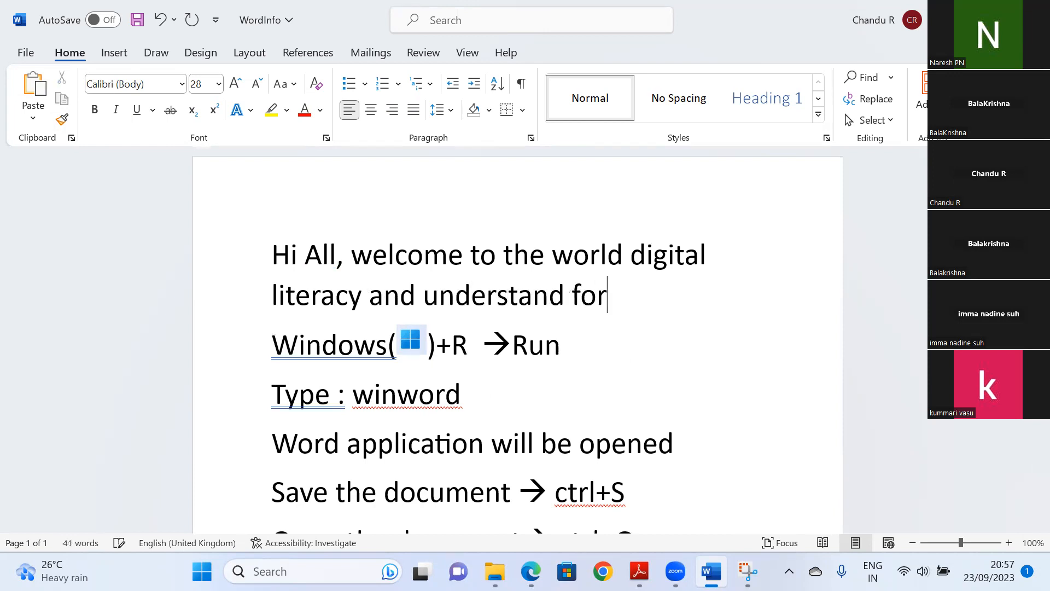
{"action": "type", "text": "mat "}
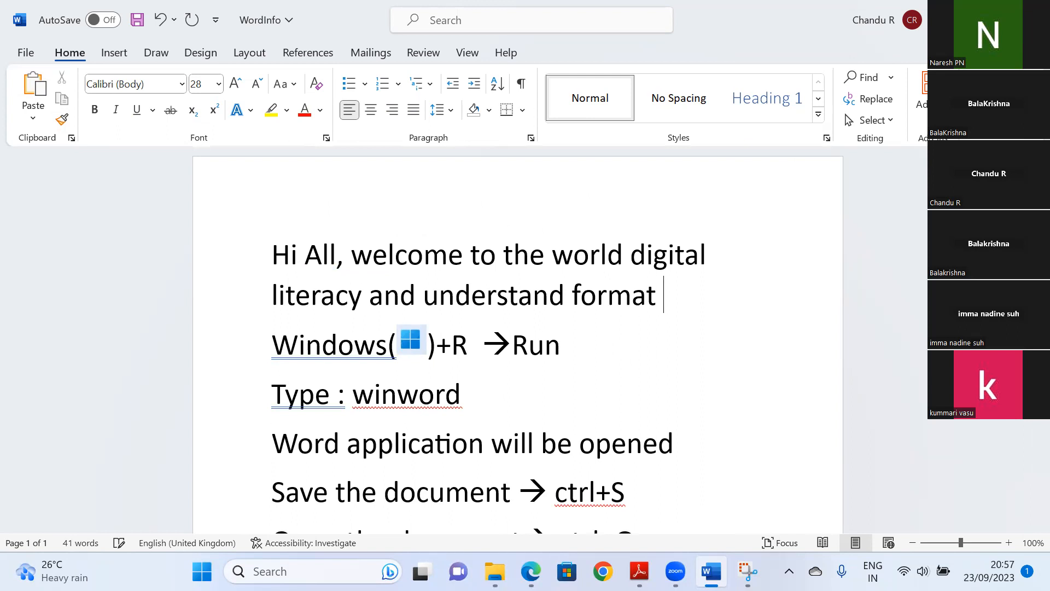
{"action": "type", "text": "painter"}
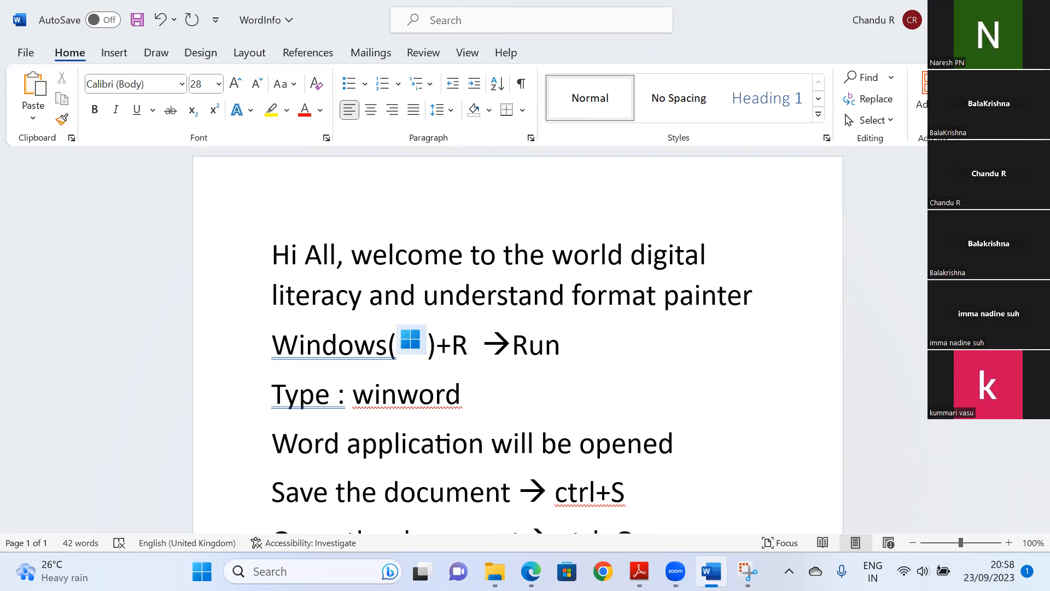
Format the whole welcome sentence as bold and italic.
{"action": "left_click_drag", "start_coordinate": [272, 255], "coordinate": [740, 288]}
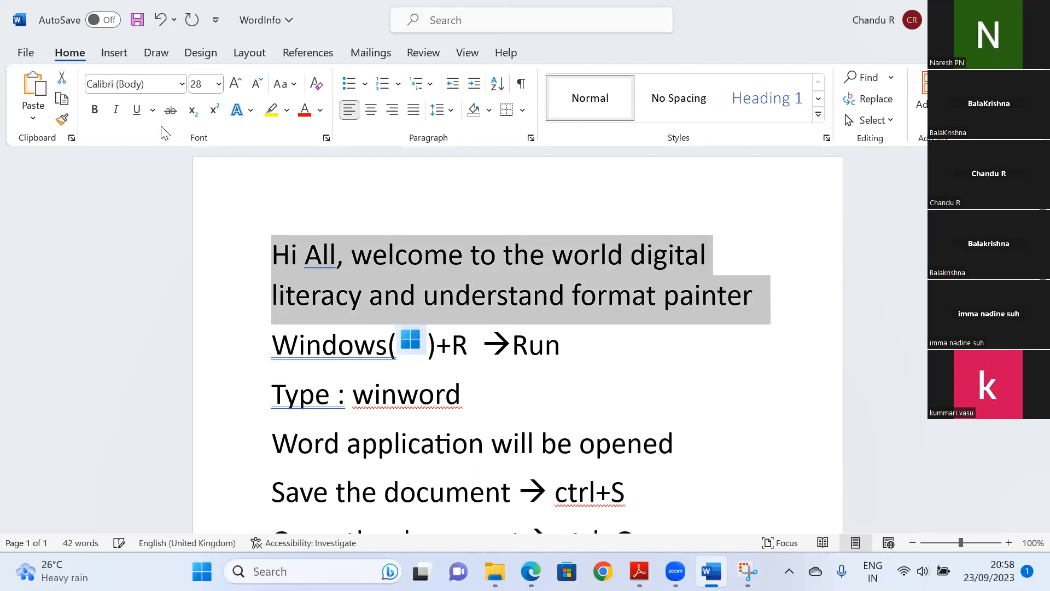
{"action": "left_click", "coordinate": [93, 111]}
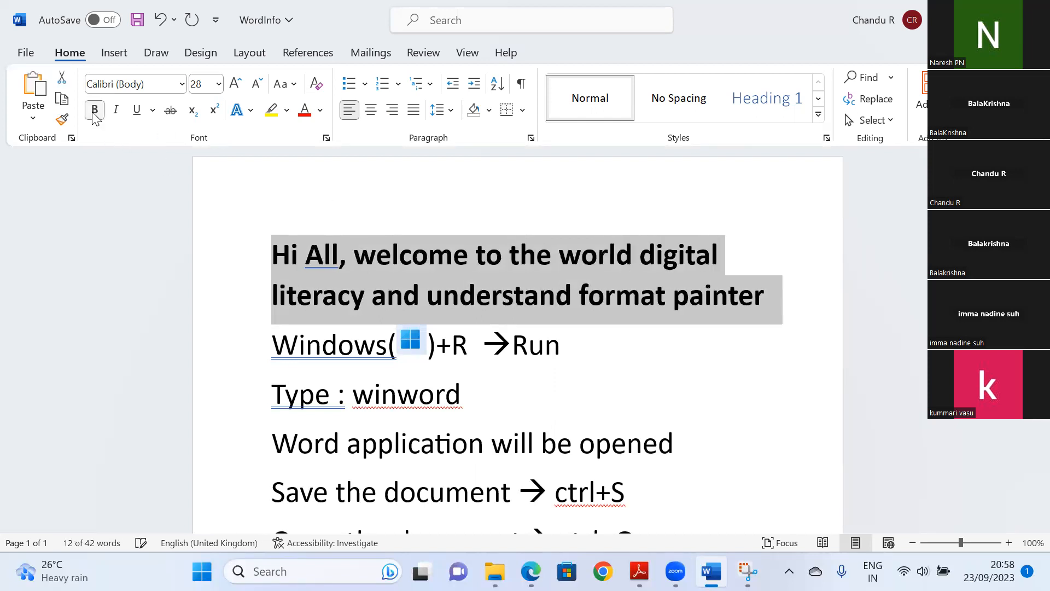
{"action": "left_click", "coordinate": [113, 113]}
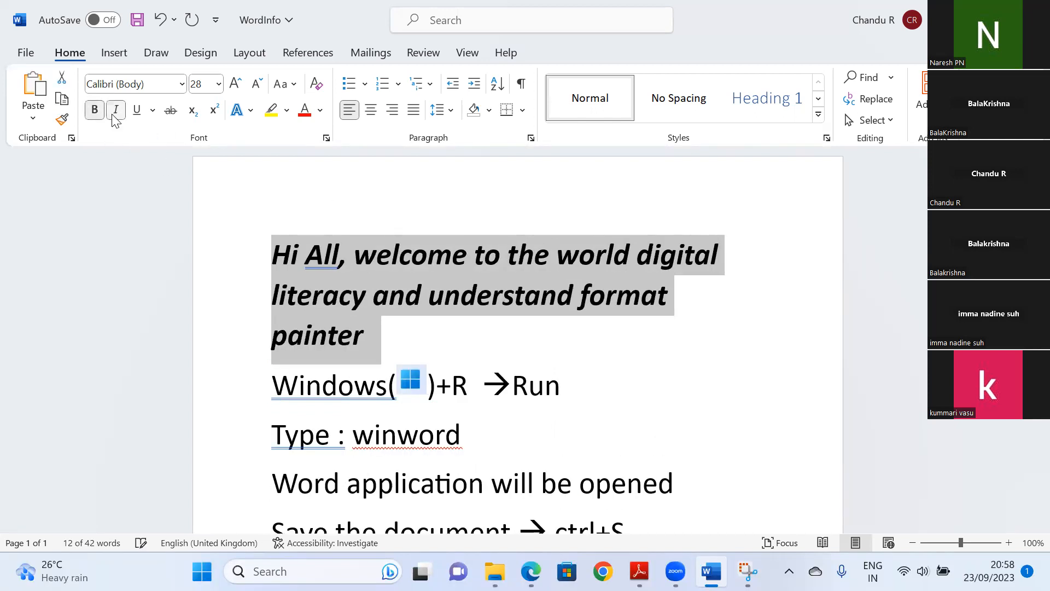
{"action": "left_click", "coordinate": [695, 352]}
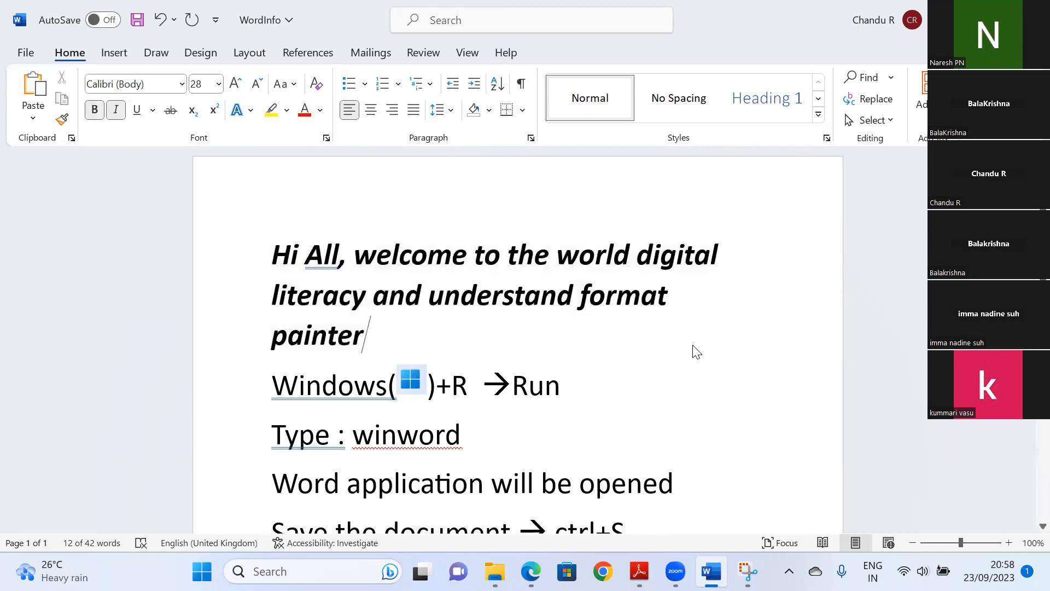
Copy the welcome sentence's formatting with Format Painter onto the "Word application will be opened" and "Save the document" lines.
{"action": "left_click_drag", "start_coordinate": [370, 334], "coordinate": [272, 257]}
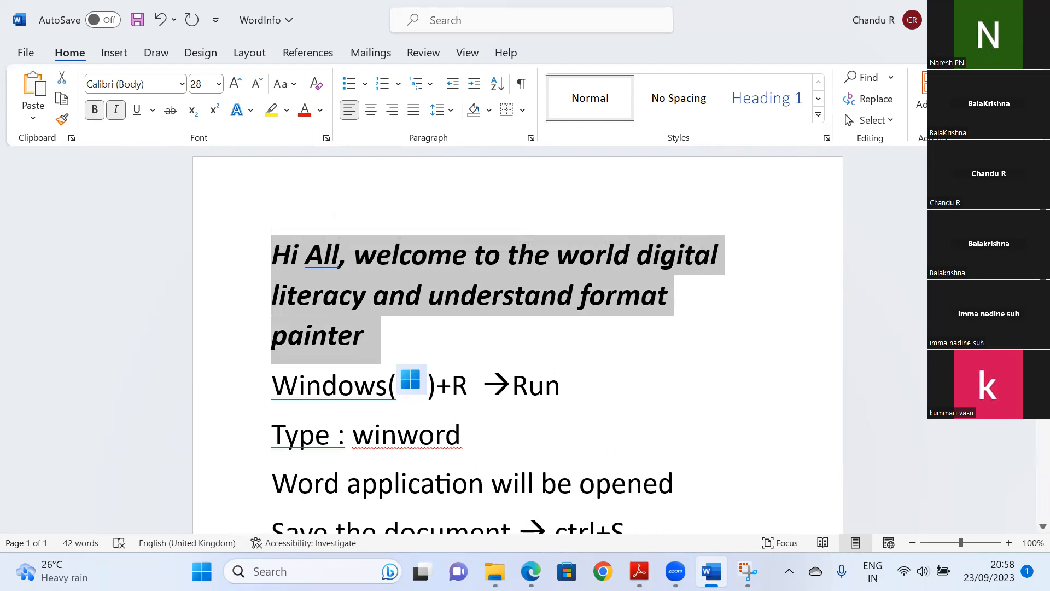
{"action": "scroll", "coordinate": [518, 340], "scroll_direction": "down", "scroll_amount": 4}
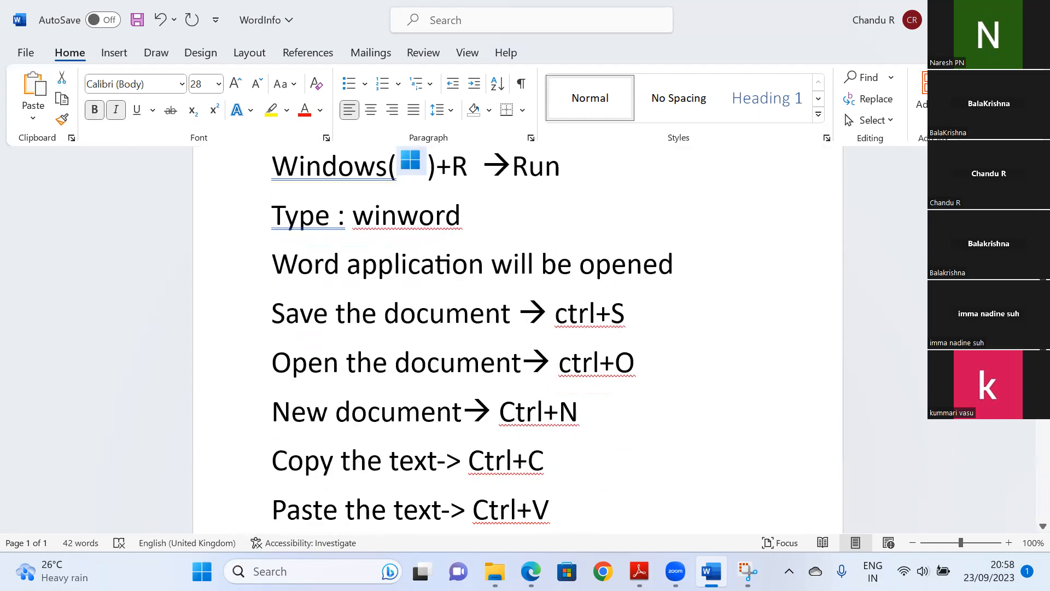
{"action": "scroll", "coordinate": [471, 307], "scroll_direction": "down", "scroll_amount": 2}
{"action": "scroll", "coordinate": [497, 270], "scroll_direction": "up", "scroll_amount": 5}
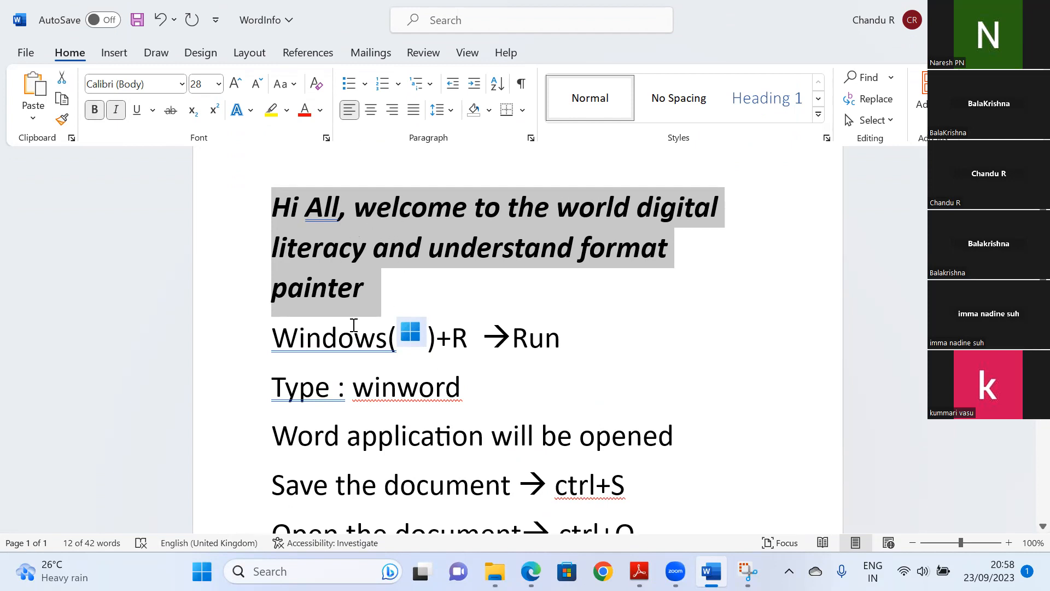
{"action": "left_click_drag", "start_coordinate": [275, 388], "coordinate": [614, 429]}
{"action": "left_click_drag", "start_coordinate": [364, 290], "coordinate": [275, 221]}
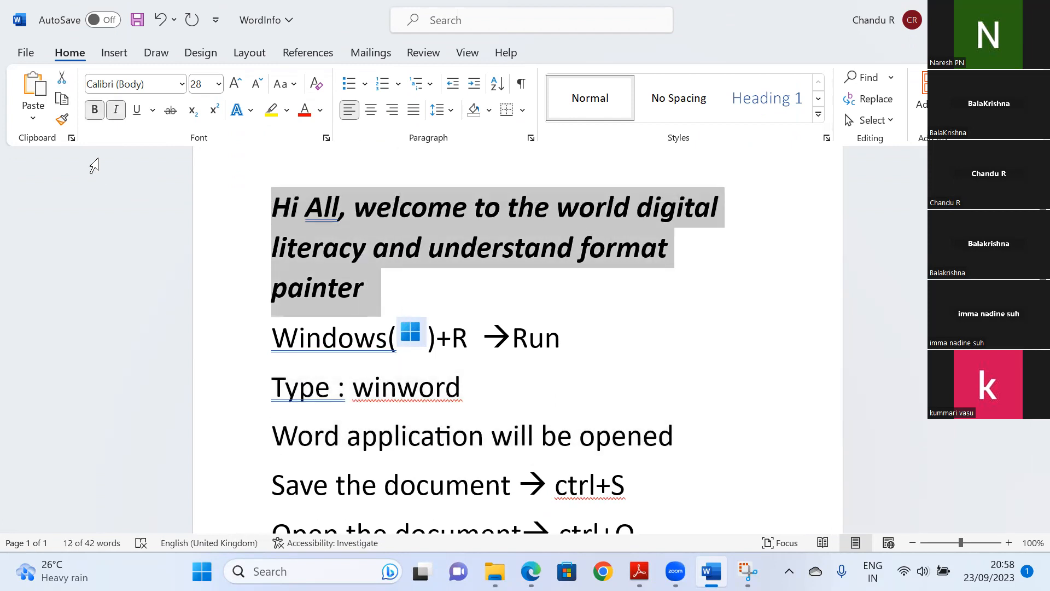
{"action": "left_click", "coordinate": [62, 119]}
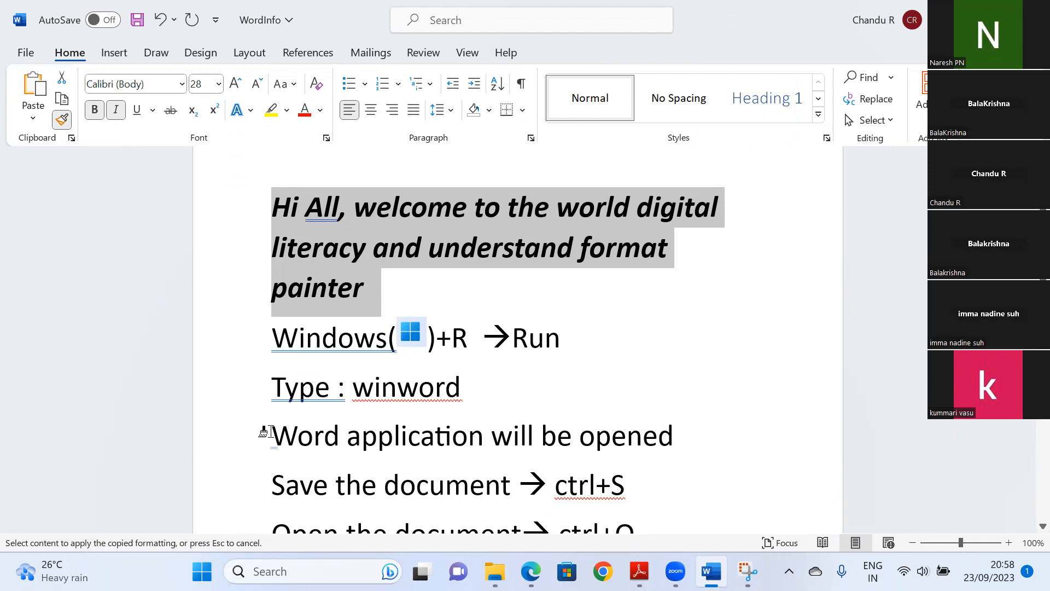
{"action": "mouse_move", "coordinate": [265, 432]}
{"action": "left_mouse_down"}
{"action": "mouse_move", "coordinate": [312, 467]}
{"action": "mouse_move", "coordinate": [698, 479]}
{"action": "left_mouse_up"}
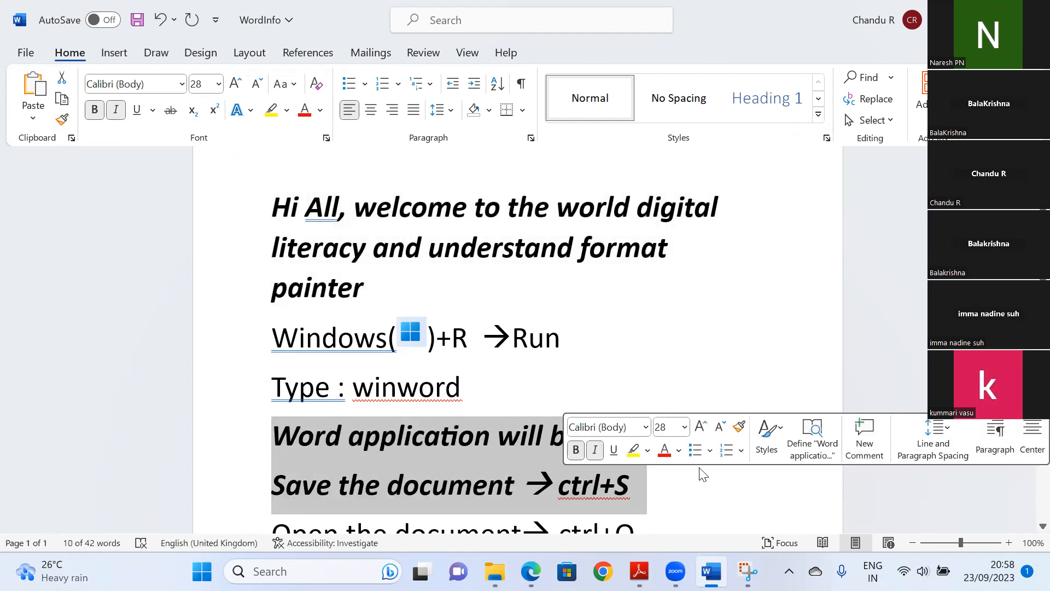
{"action": "left_click", "coordinate": [772, 318]}
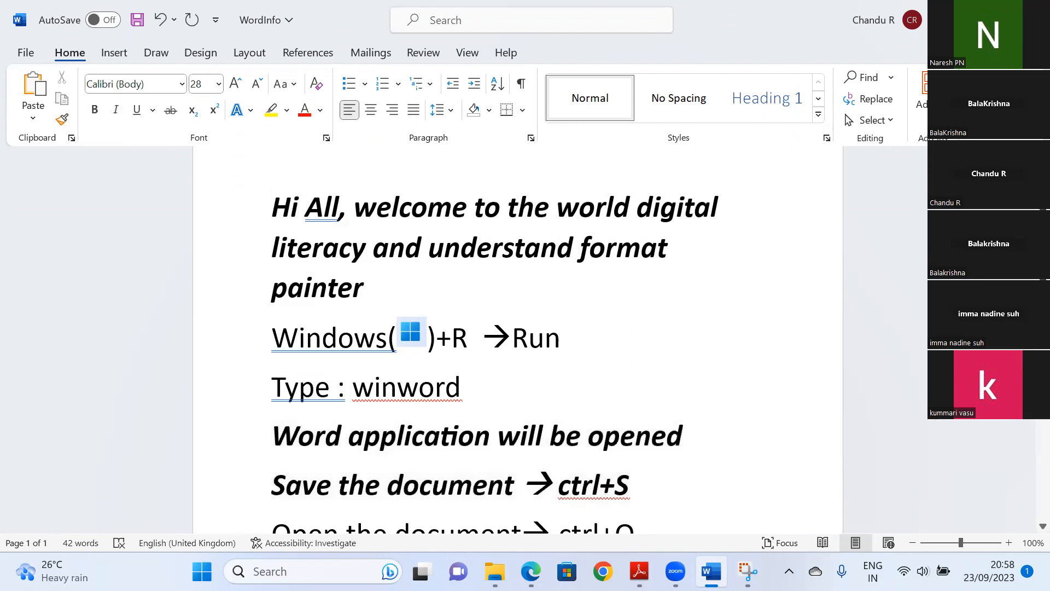
Append "(Format Painter)" to the end of the "Save the document" line.
{"action": "scroll", "coordinate": [516, 339], "scroll_direction": "down", "scroll_amount": 4}
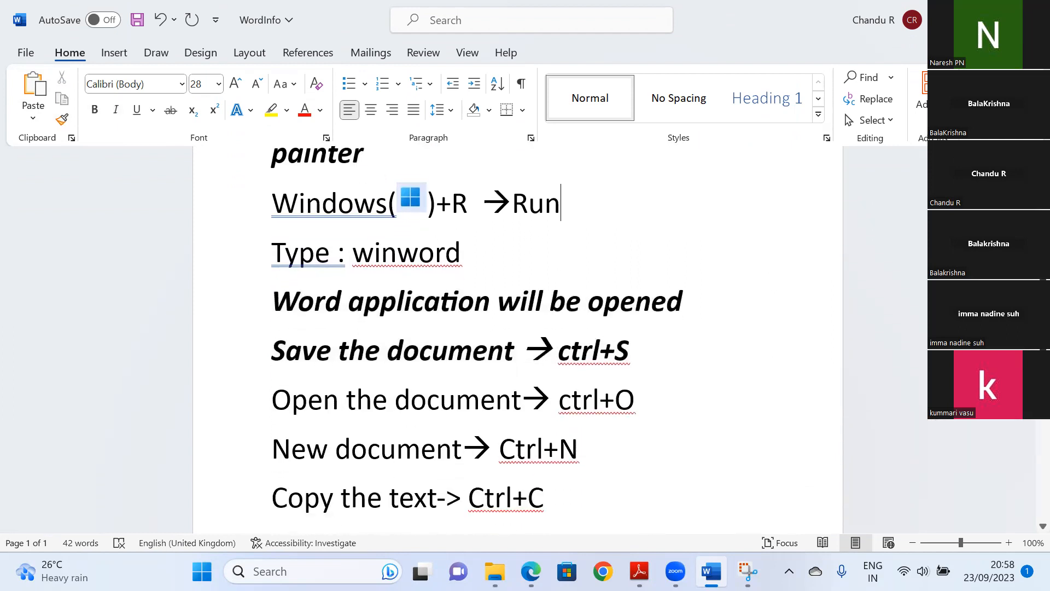
{"action": "scroll", "coordinate": [517, 339], "scroll_direction": "up", "scroll_amount": 4}
{"action": "scroll", "coordinate": [517, 340], "scroll_direction": "down", "scroll_amount": 1}
{"action": "scroll", "coordinate": [517, 339], "scroll_direction": "up", "scroll_amount": 1}
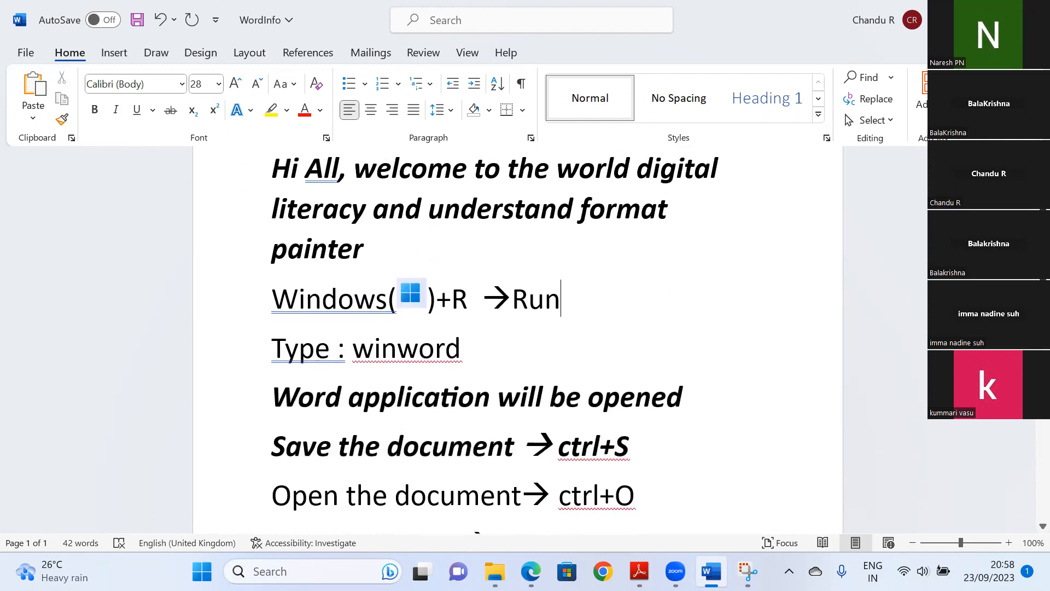
{"action": "left_click", "coordinate": [673, 438]}
{"action": "type", "text": "(Formayt"}
{"action": "key", "text": "BackSpace"}
{"action": "key", "text": "BackSpace"}
{"action": "type", "text": "t P"}
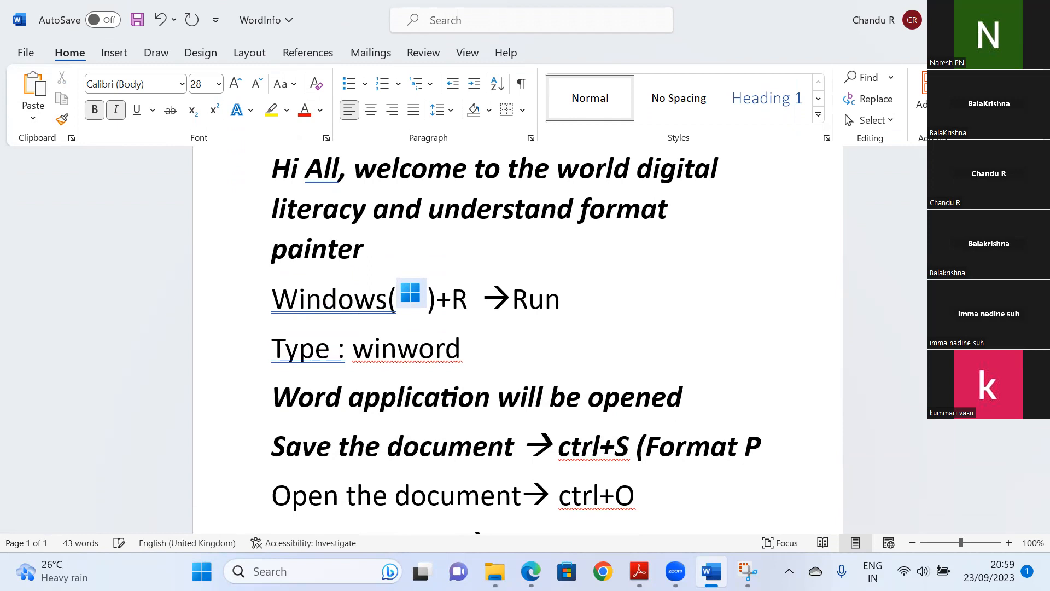
{"action": "type", "text": "ainter)"}
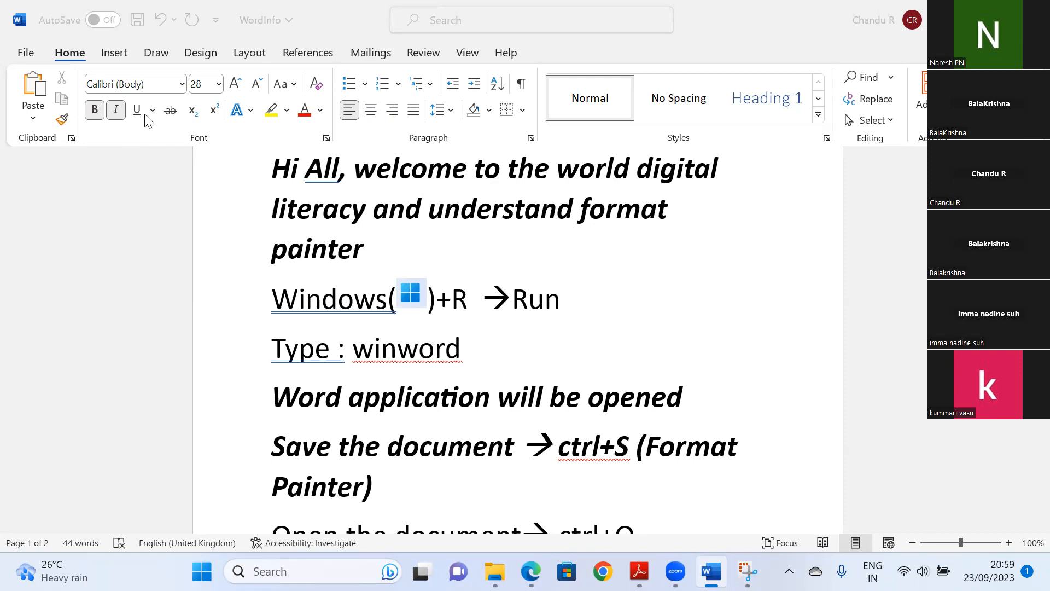
Underline the word "winword" in the "Type :" line.
{"action": "left_click", "coordinate": [389, 366]}
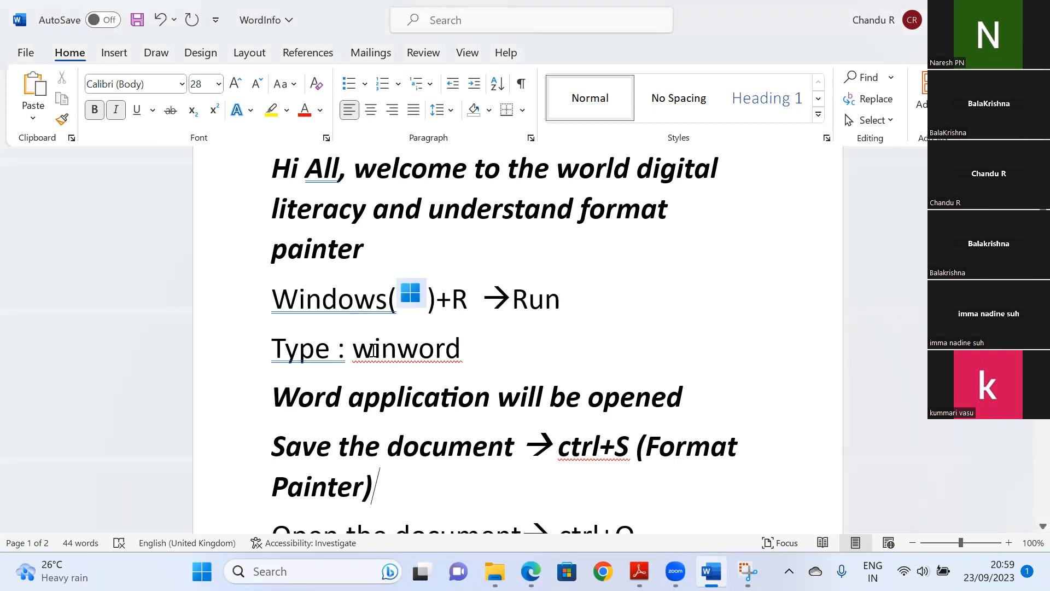
{"action": "left_click_drag", "start_coordinate": [360, 351], "coordinate": [468, 352]}
{"action": "left_click", "coordinate": [137, 115]}
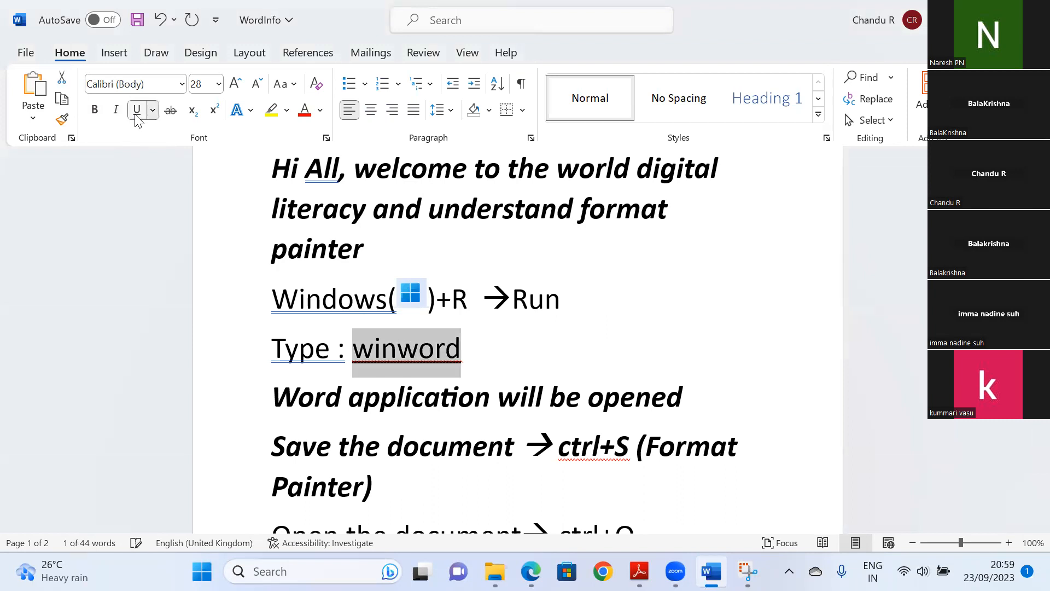
{"action": "left_click", "coordinate": [497, 371]}
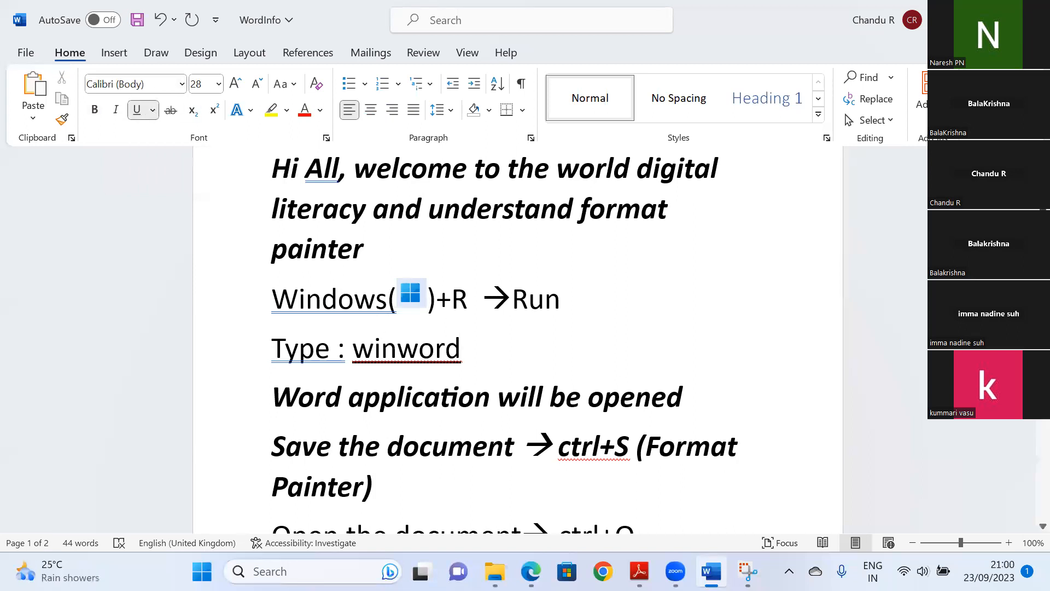
Leave an empty line below the "Paste the text" line and start a new paragraph under it.
{"action": "scroll", "coordinate": [610, 264], "scroll_direction": "down", "scroll_amount": 6}
{"action": "scroll", "coordinate": [610, 265], "scroll_direction": "up", "scroll_amount": 1}
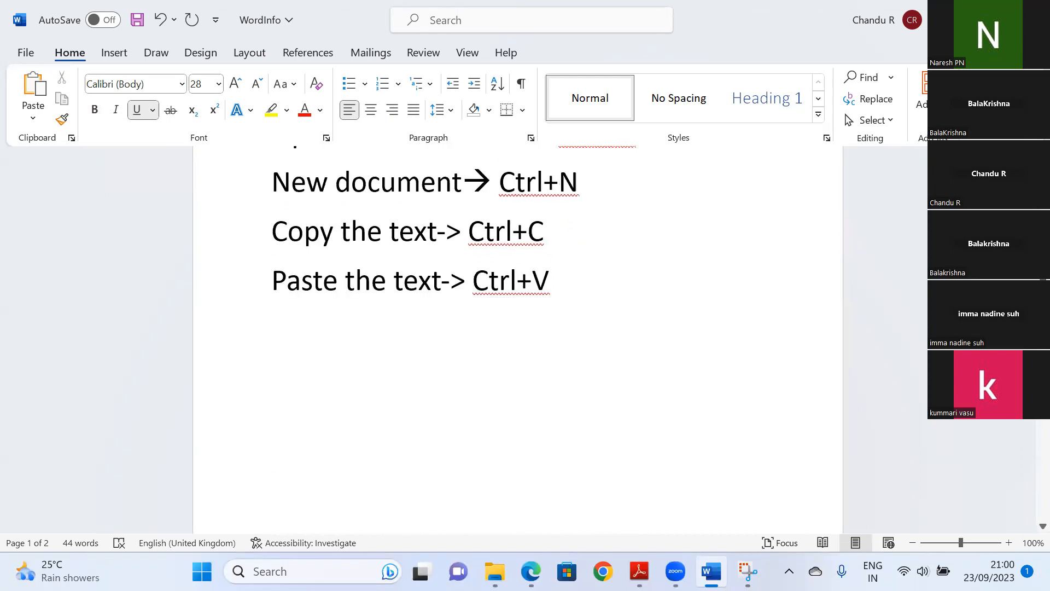
{"action": "left_click", "coordinate": [586, 288]}
{"action": "key", "text": "Return"}
{"action": "key", "text": "Return"}
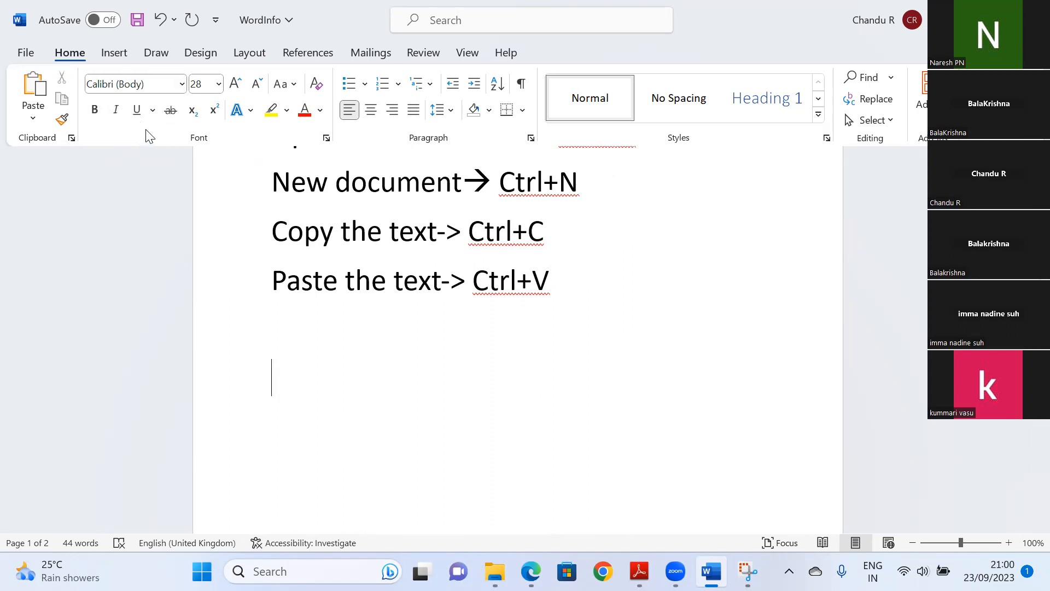
{"action": "left_click", "coordinate": [274, 336]}
{"action": "key", "text": "Return"}
Write "Times New Roman widely accepted font style across the organization." in the new paragraph below the "Paste the text" line.
{"action": "type", "text": "Times Ne"}
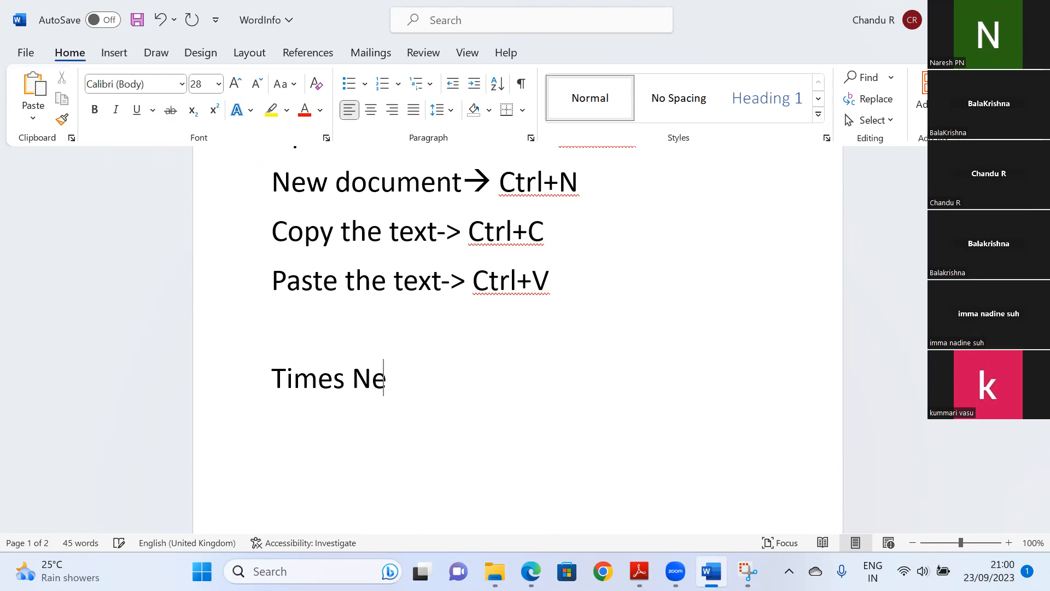
{"action": "type", "text": "w Roma"}
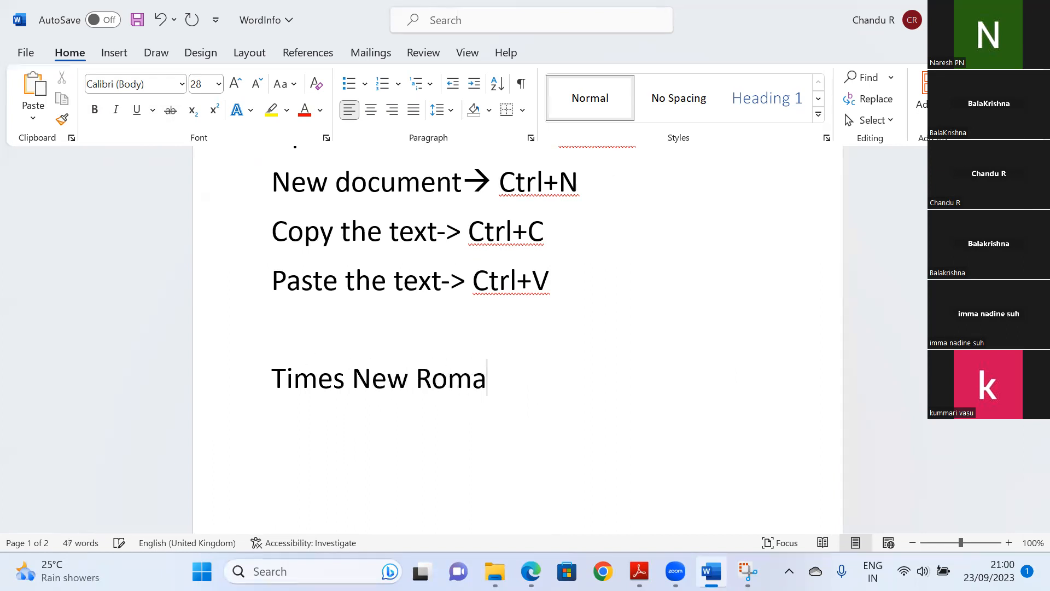
{"action": "type", "text": "n widely a"}
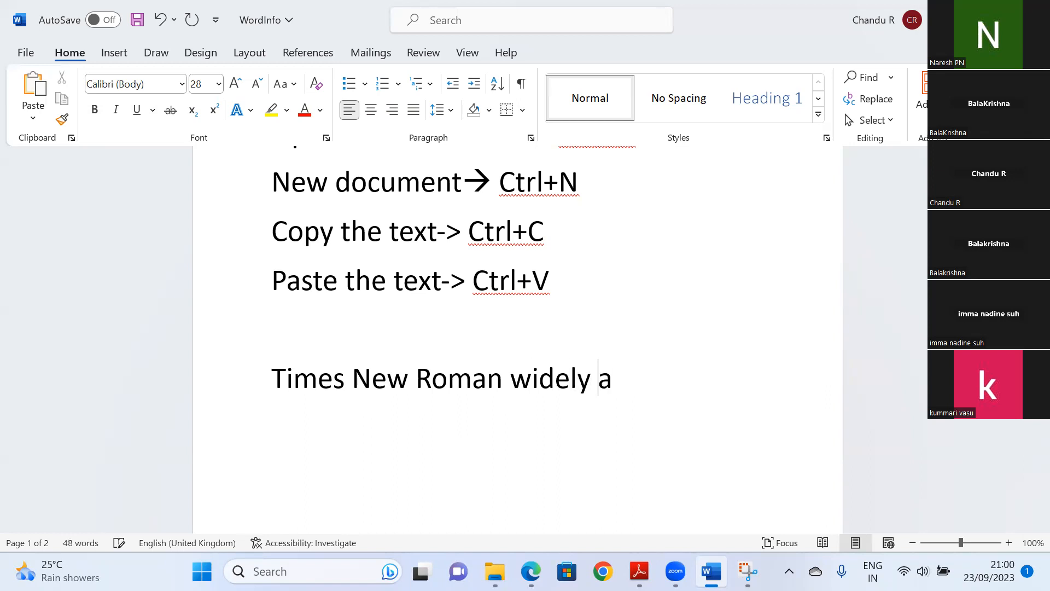
{"action": "type", "text": "ccepted"}
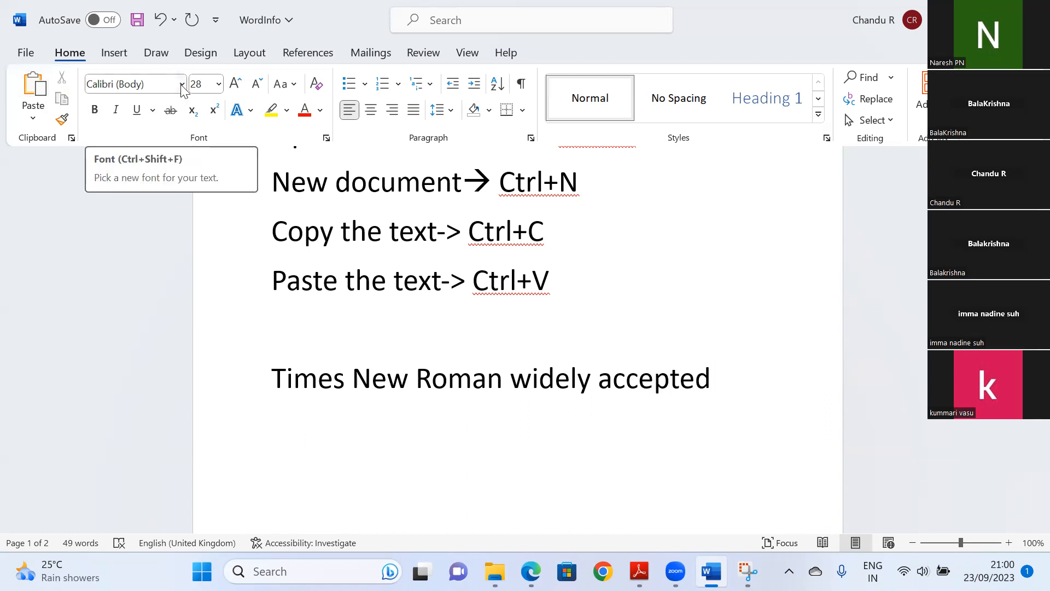
{"action": "type", "text": "forn"}
{"action": "key", "text": "BackSpace"}
{"action": "key", "text": "BackSpace"}
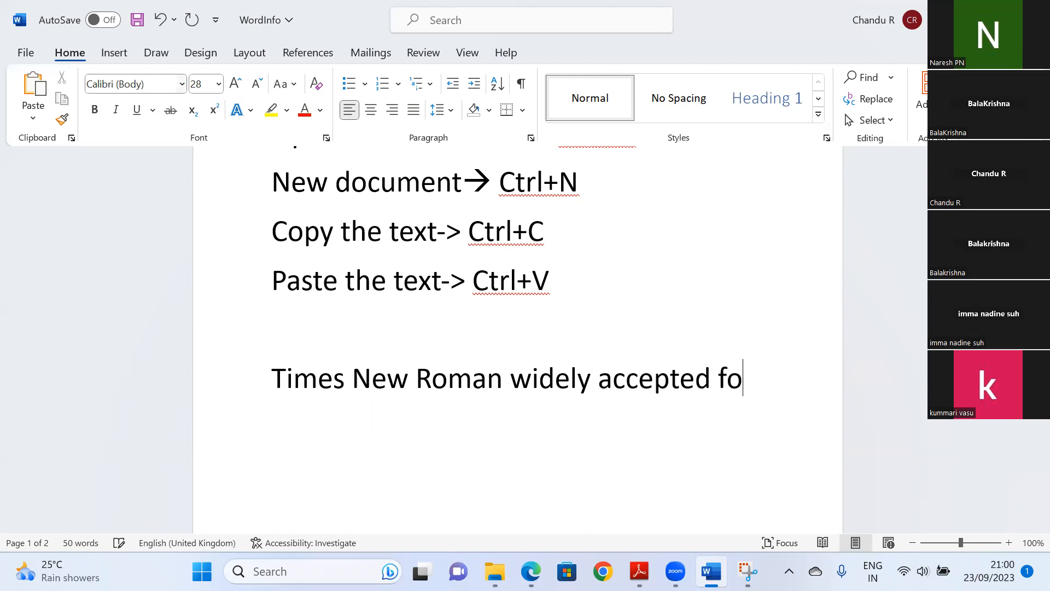
{"action": "type", "text": "nt sty"}
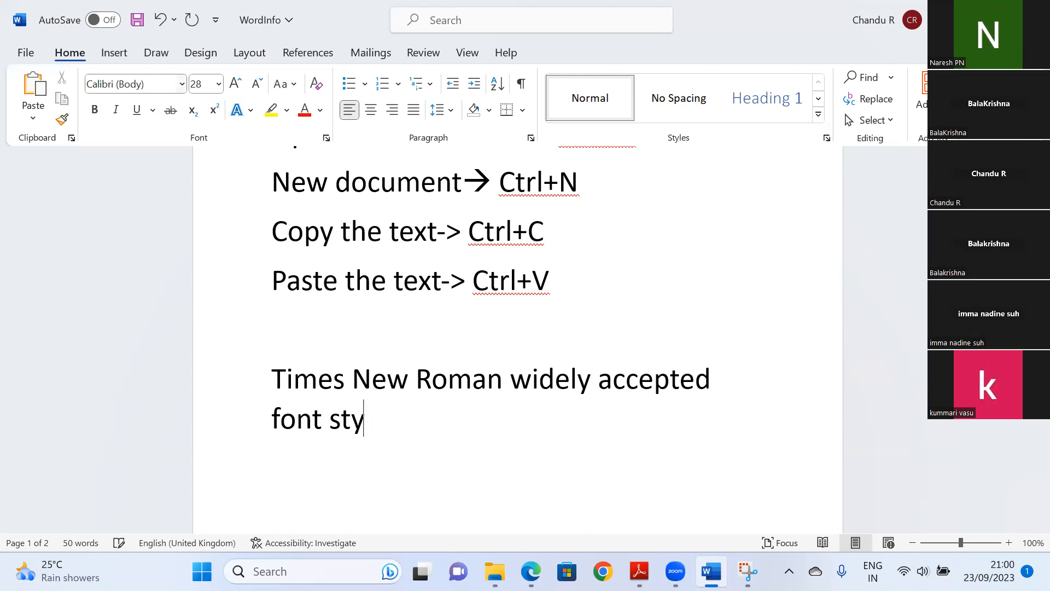
{"action": "type", "text": "le across the "}
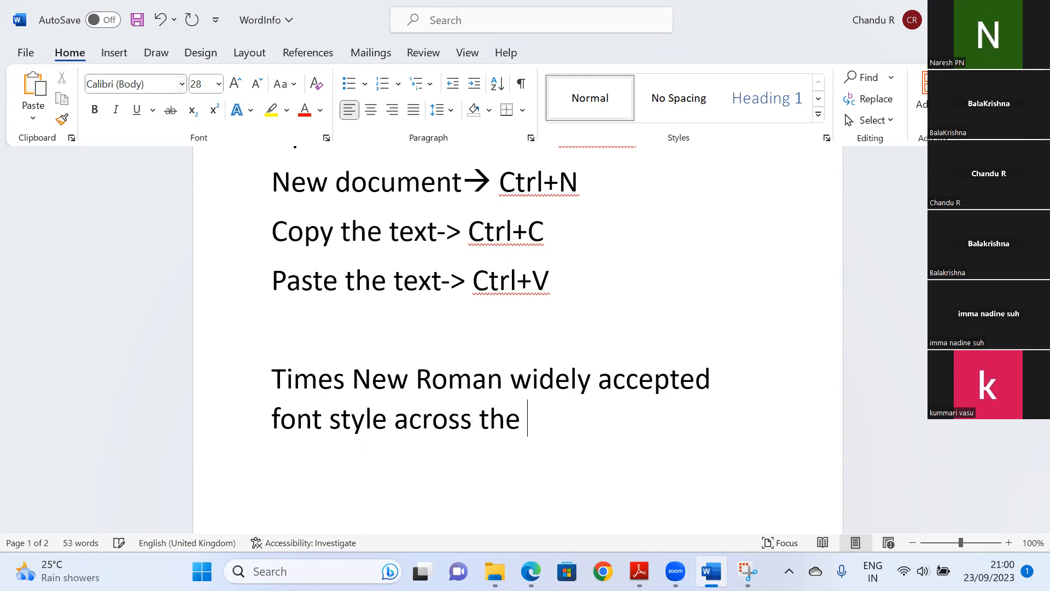
{"action": "type", "text": "organ"}
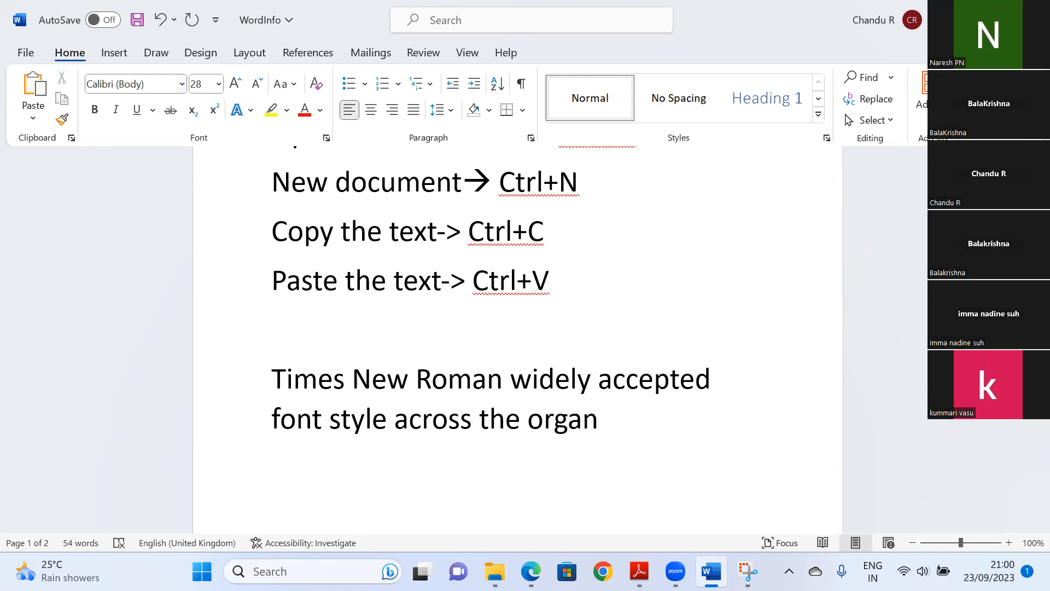
{"action": "type", "text": "ization"}
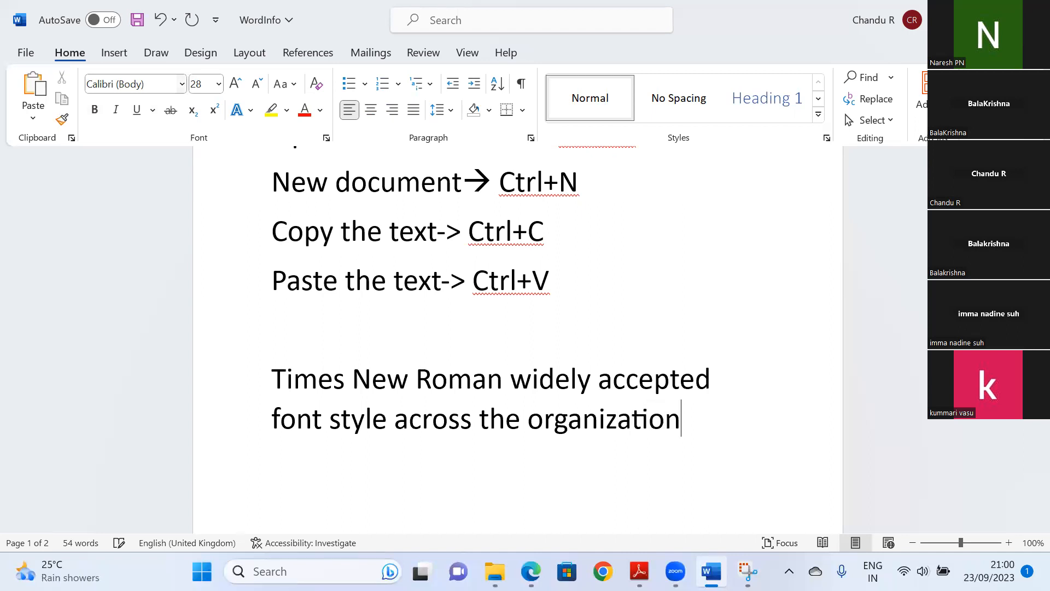
{"action": "type", "text": "."}
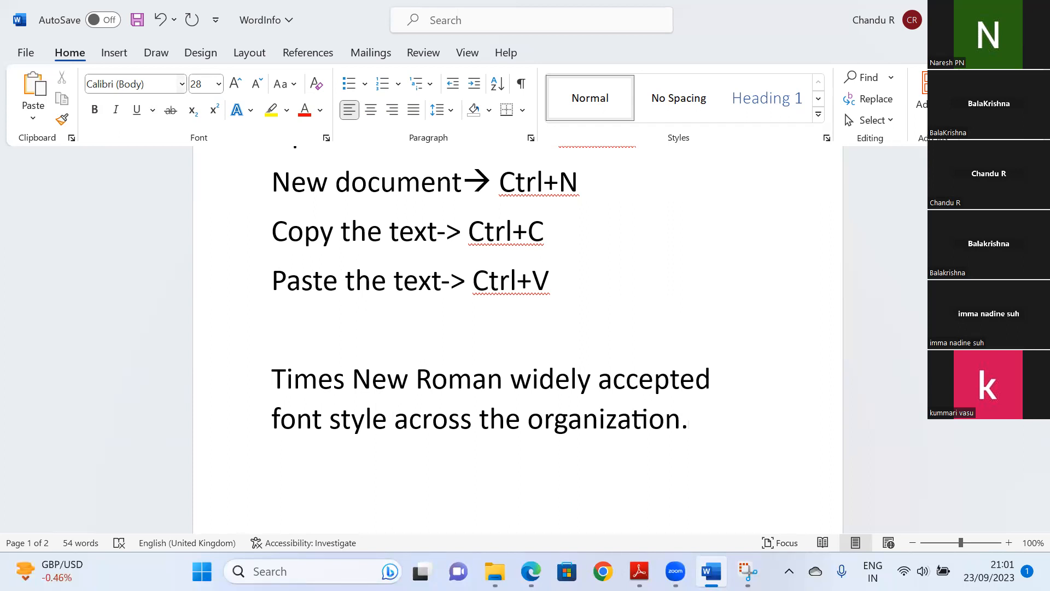
Set the "Times New Roman widely accepted…" sentence in the Times New Roman font at size 12.
{"action": "left_click_drag", "start_coordinate": [268, 376], "coordinate": [700, 423]}
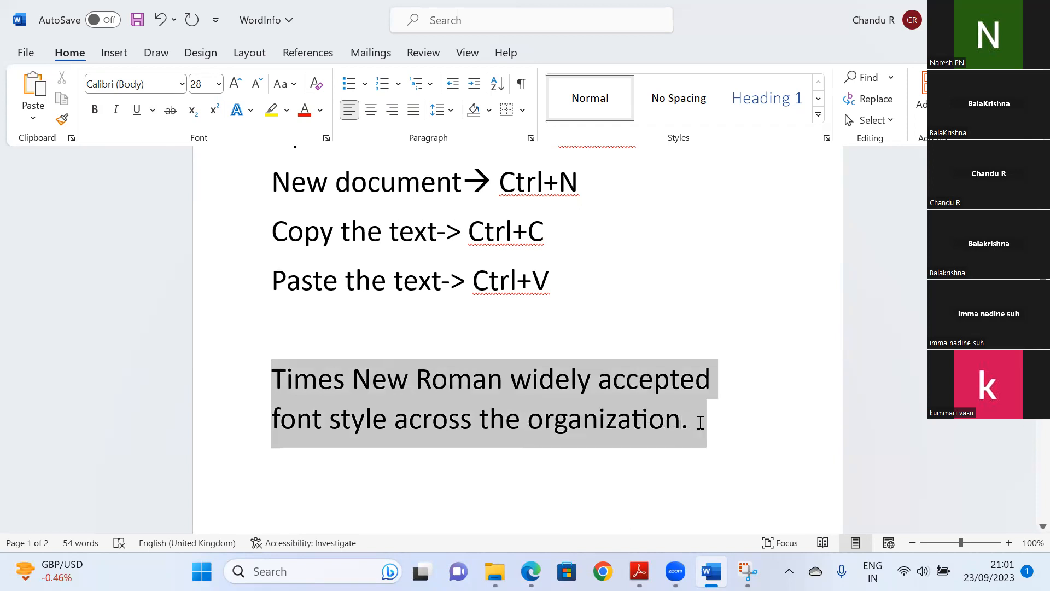
{"action": "left_click", "coordinate": [182, 85]}
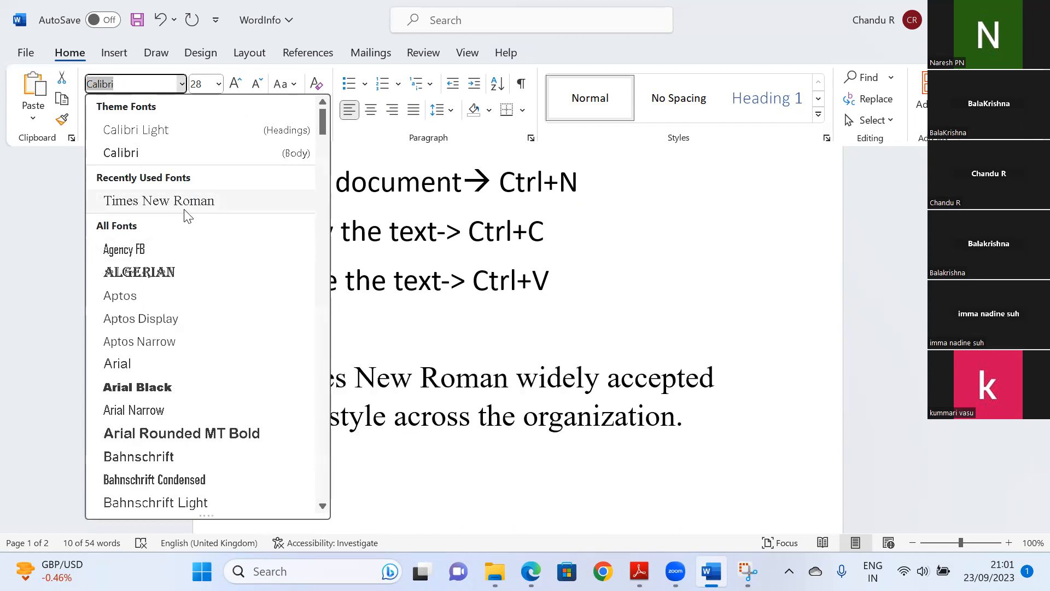
{"action": "left_click", "coordinate": [185, 211]}
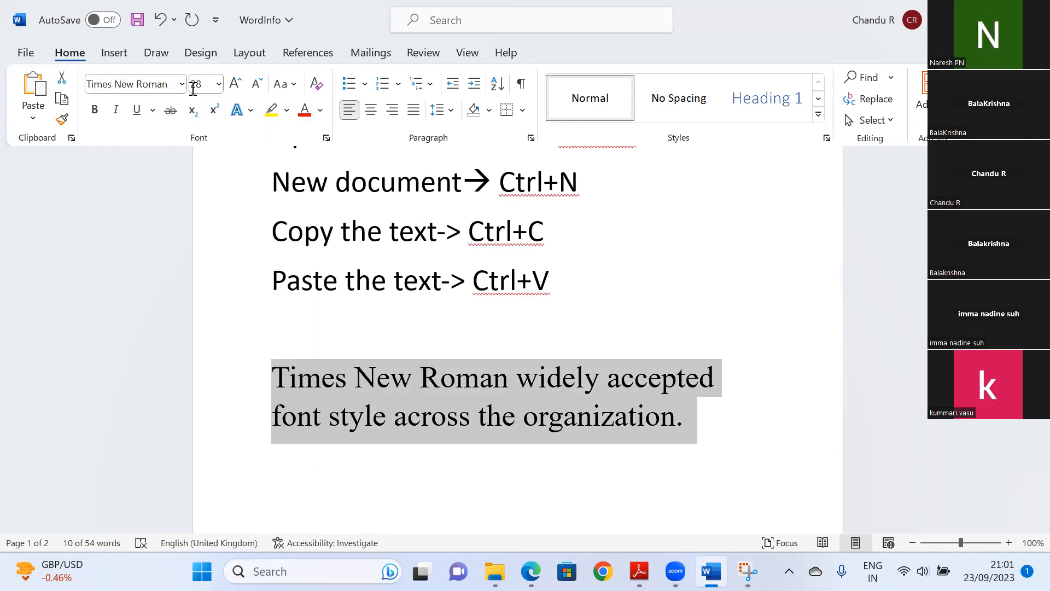
{"action": "left_click", "coordinate": [219, 85]}
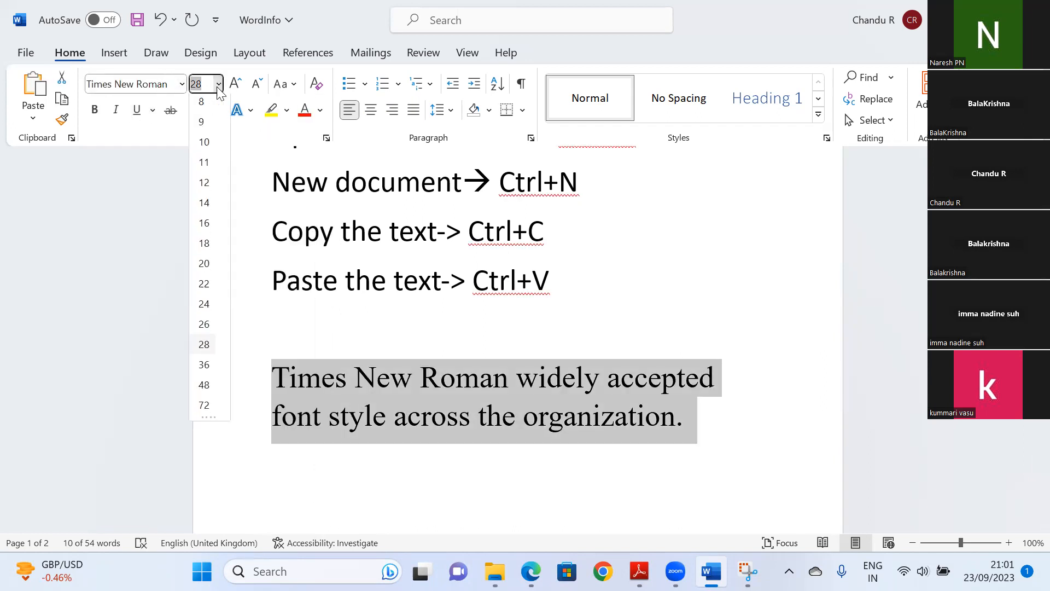
{"action": "left_click", "coordinate": [204, 187]}
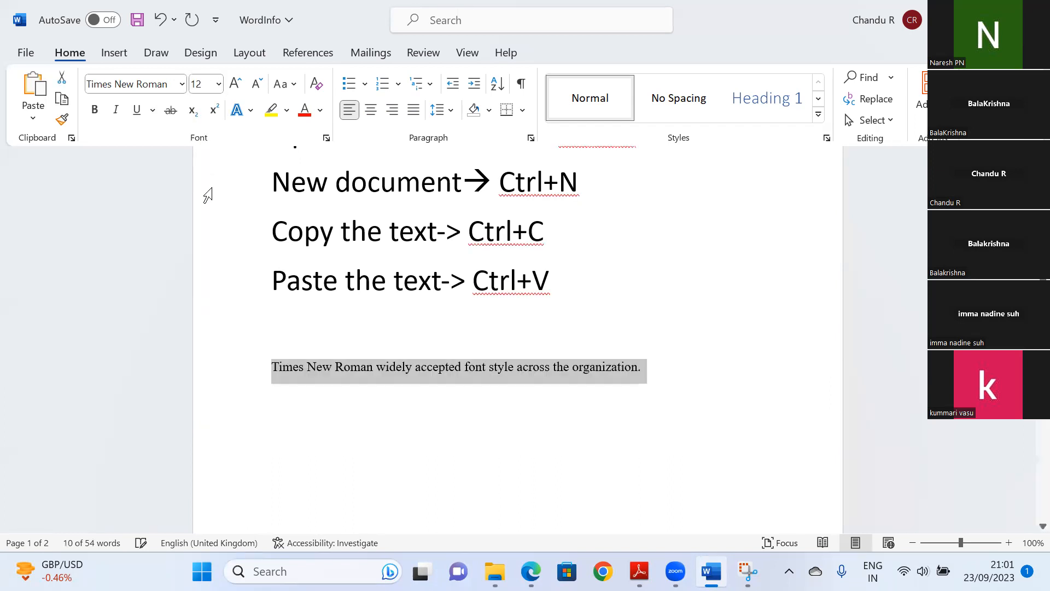
{"action": "left_click", "coordinate": [678, 370]}
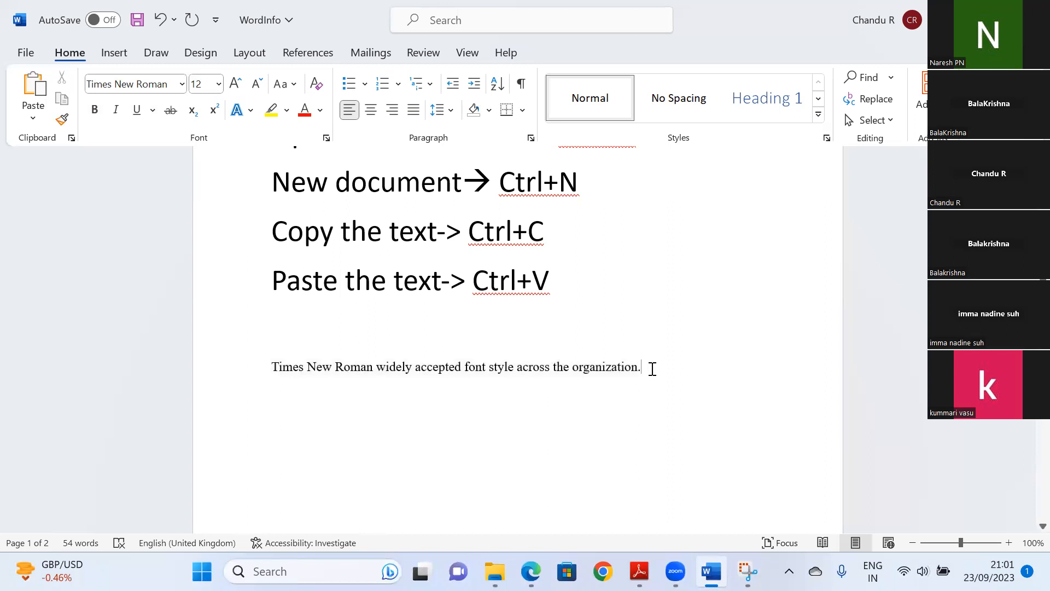
{"action": "left_click_drag", "start_coordinate": [660, 368], "coordinate": [256, 373]}
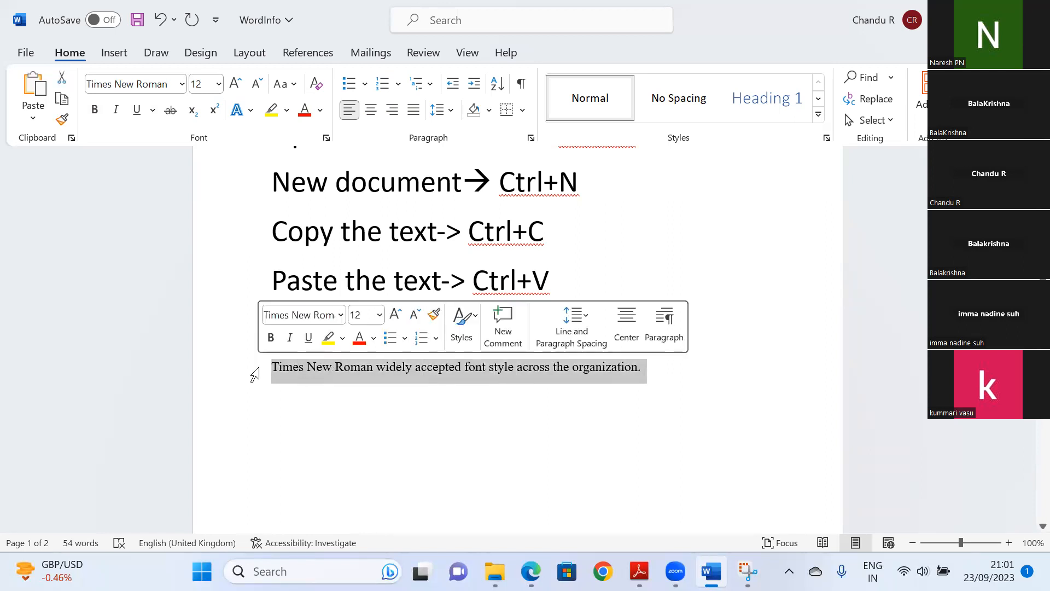
{"action": "left_click", "coordinate": [392, 425]}
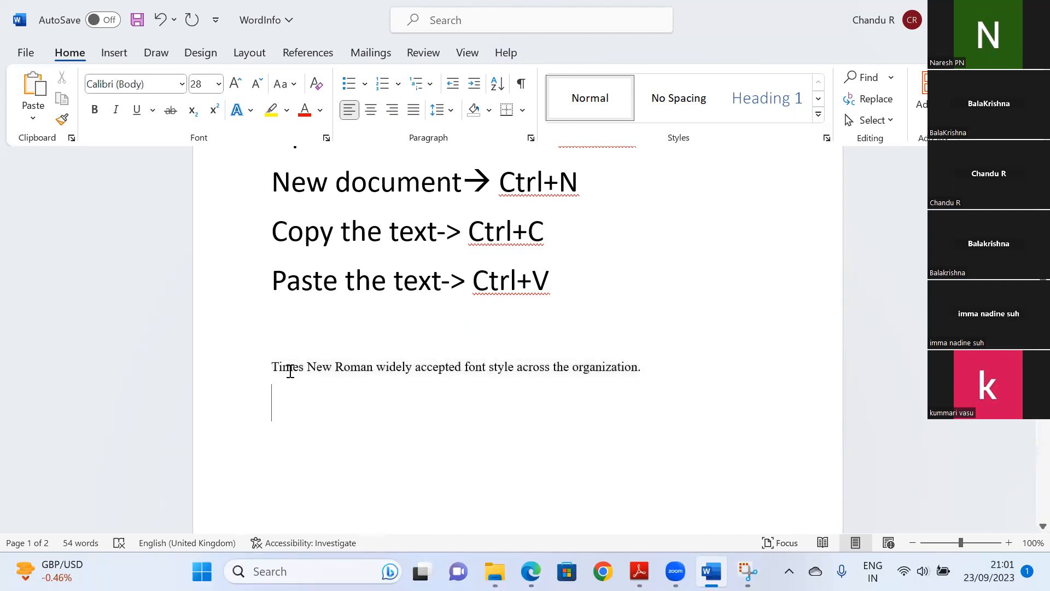
{"action": "left_click_drag", "start_coordinate": [275, 367], "coordinate": [648, 370]}
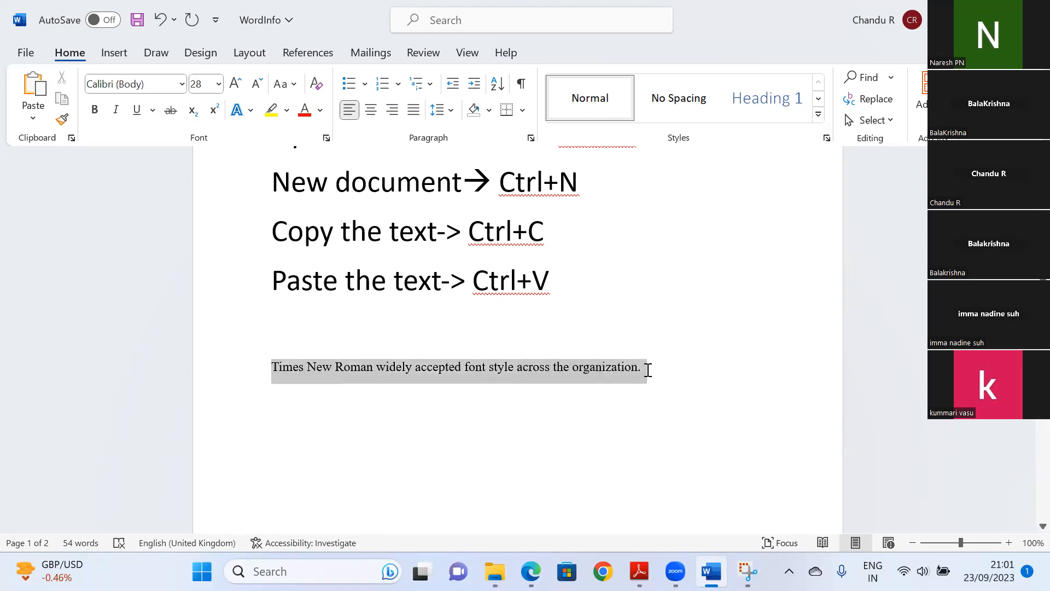
{"action": "left_click", "coordinate": [688, 385]}
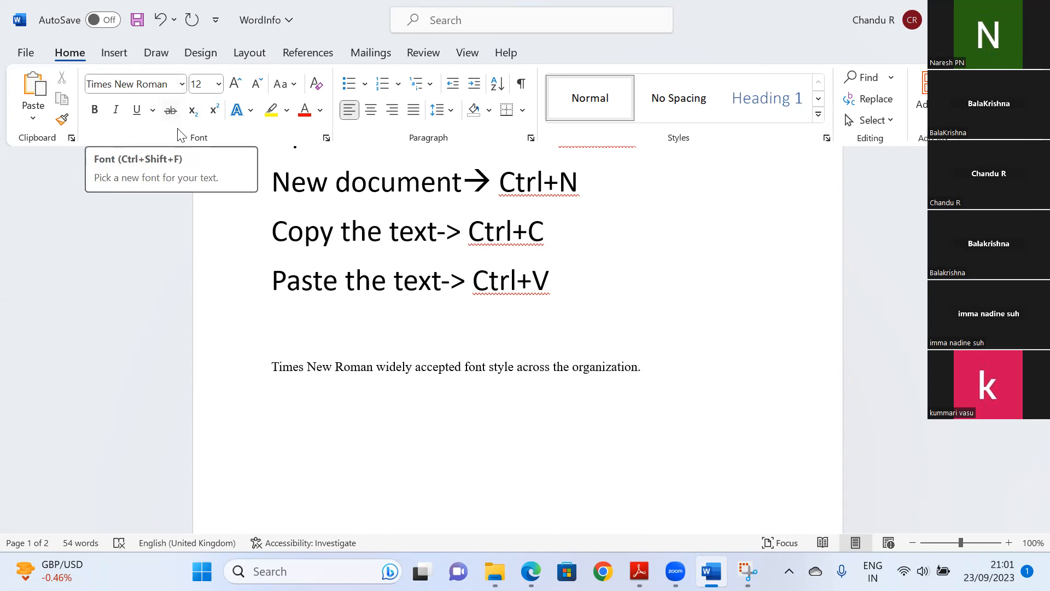
Set the font size of the whole "Times New Roman widely accepted…" sentence to 22.
{"action": "left_click_drag", "start_coordinate": [277, 370], "coordinate": [648, 372]}
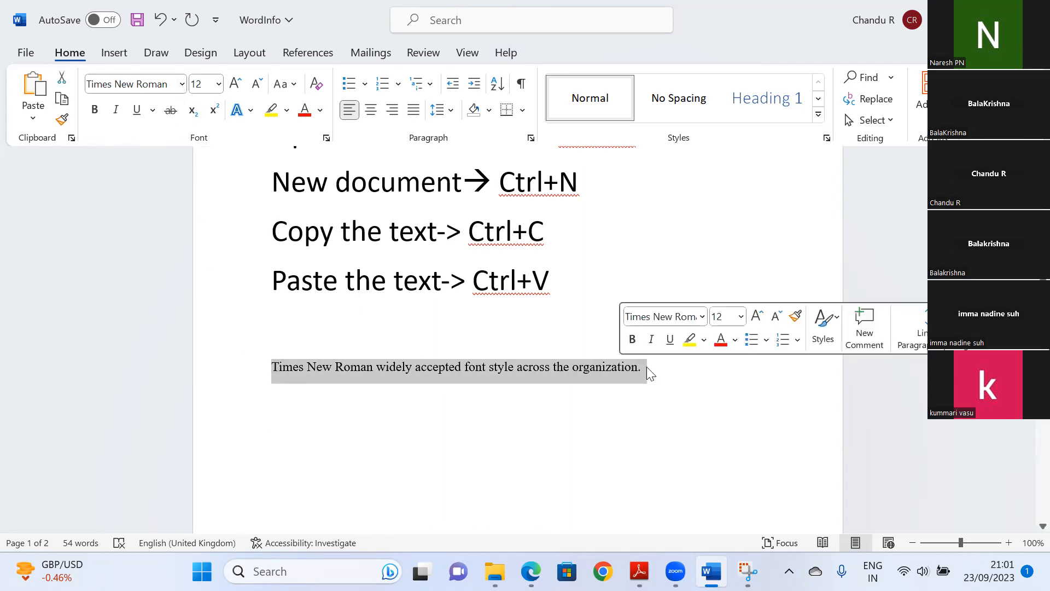
{"action": "left_click", "coordinate": [218, 91]}
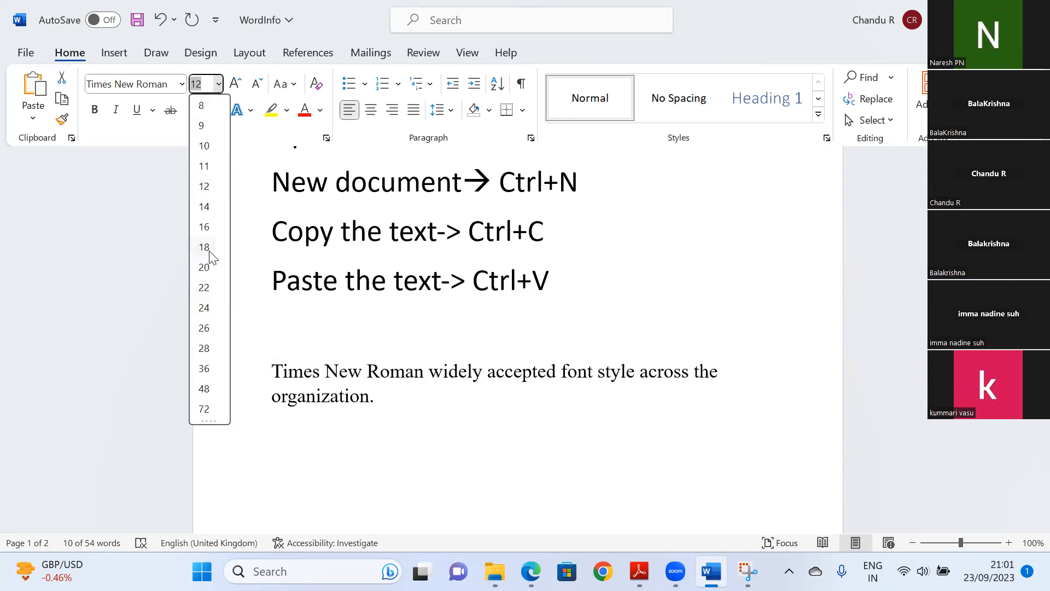
{"action": "left_click", "coordinate": [204, 288]}
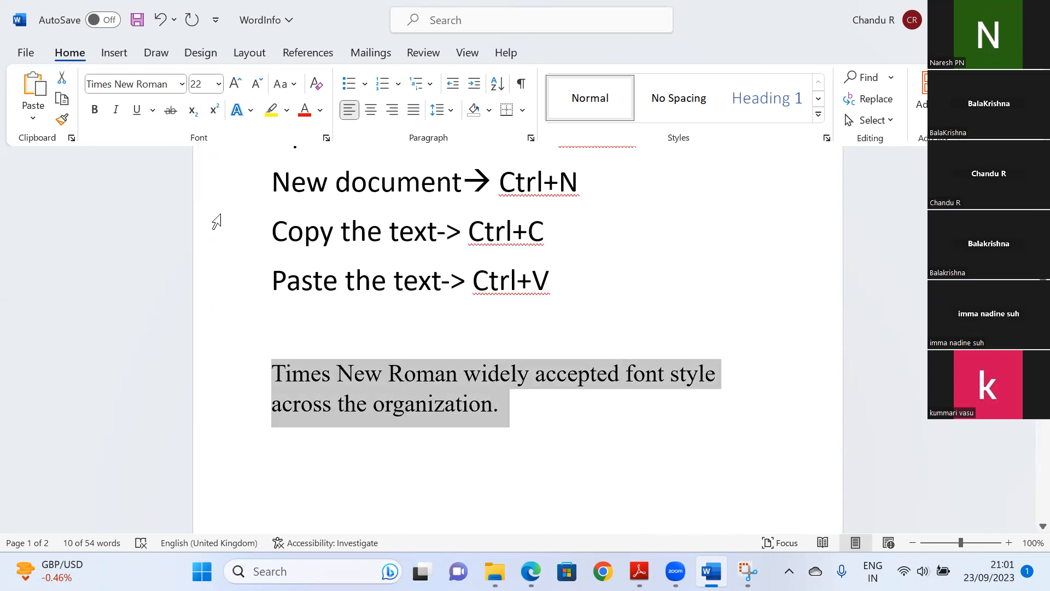
Enlarge the selected sentence step by step with Increase Font Size until it reaches 36.
{"action": "left_click", "coordinate": [238, 89]}
{"action": "left_click", "coordinate": [238, 89]}
{"action": "left_click", "coordinate": [238, 89]}
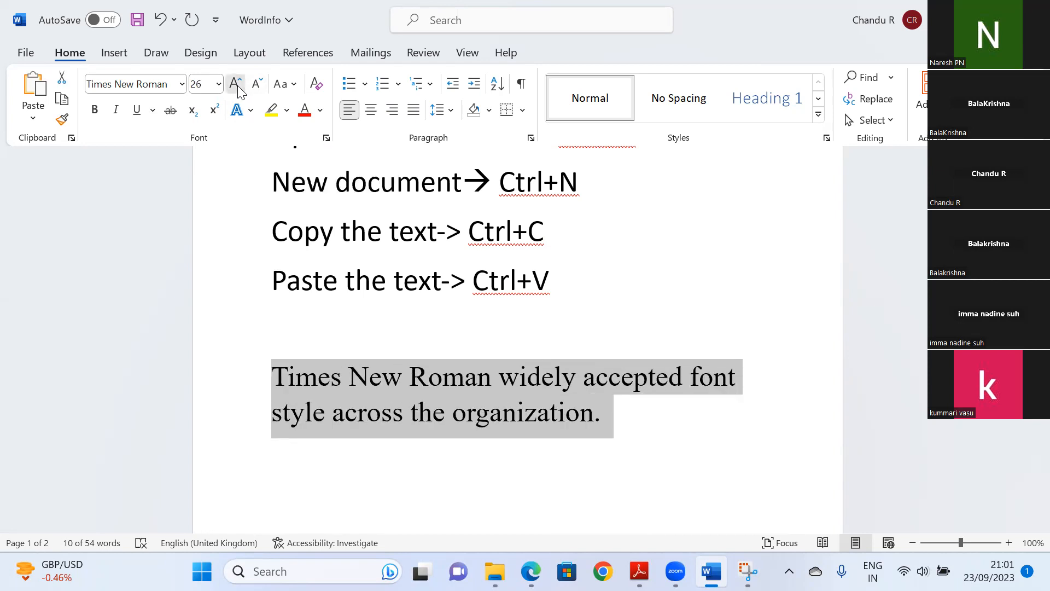
{"action": "left_click", "coordinate": [238, 90]}
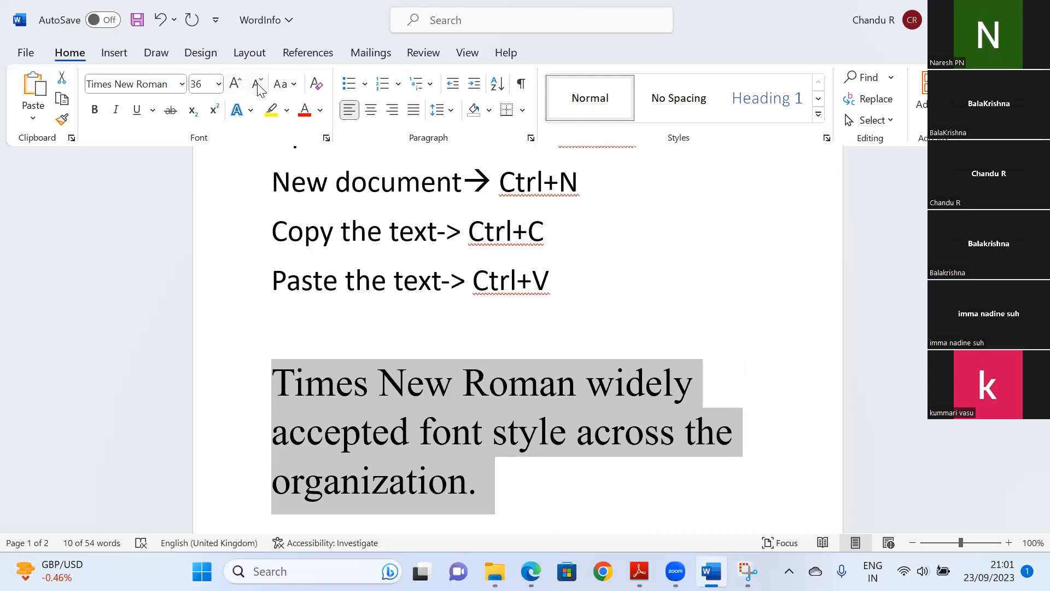
Shrink the selected sentence step by step with Decrease Font Size until it reaches 20.
{"action": "left_click", "coordinate": [258, 87]}
{"action": "left_click", "coordinate": [257, 87]}
{"action": "left_click", "coordinate": [257, 87]}
{"action": "left_click", "coordinate": [257, 87]}
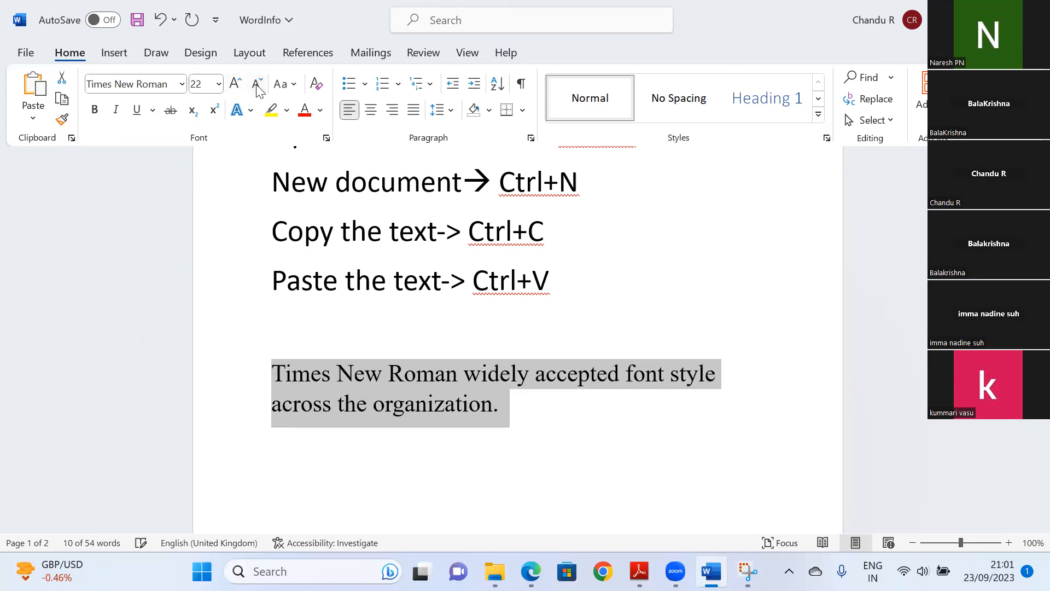
{"action": "left_click", "coordinate": [257, 88]}
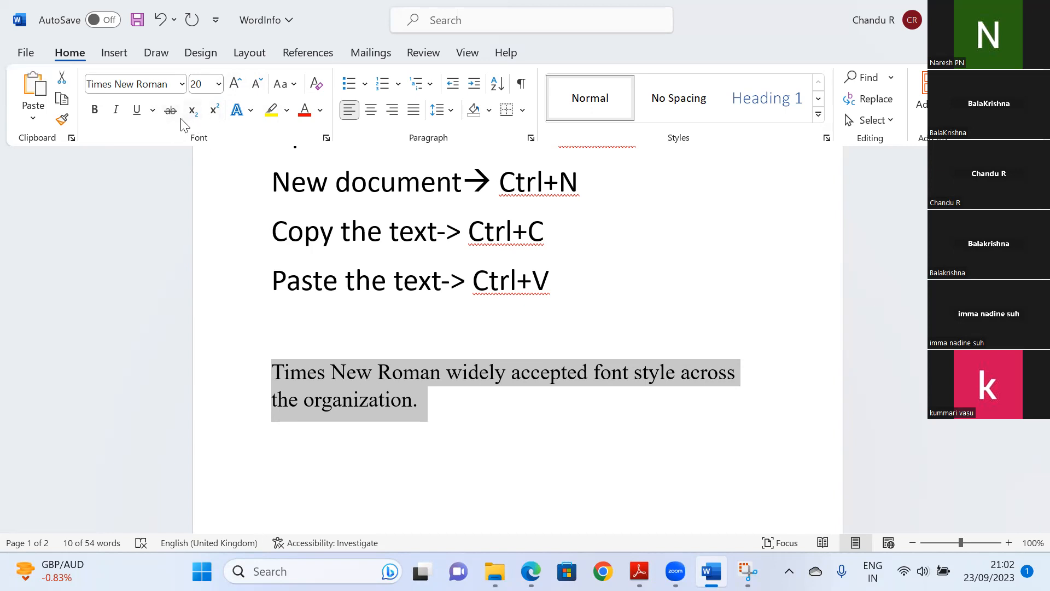
Apply strikethrough to the word "widely" in the Times New Roman sentence and remove it again.
{"action": "left_click", "coordinate": [418, 397]}
{"action": "left_click_drag", "start_coordinate": [452, 372], "coordinate": [505, 372]}
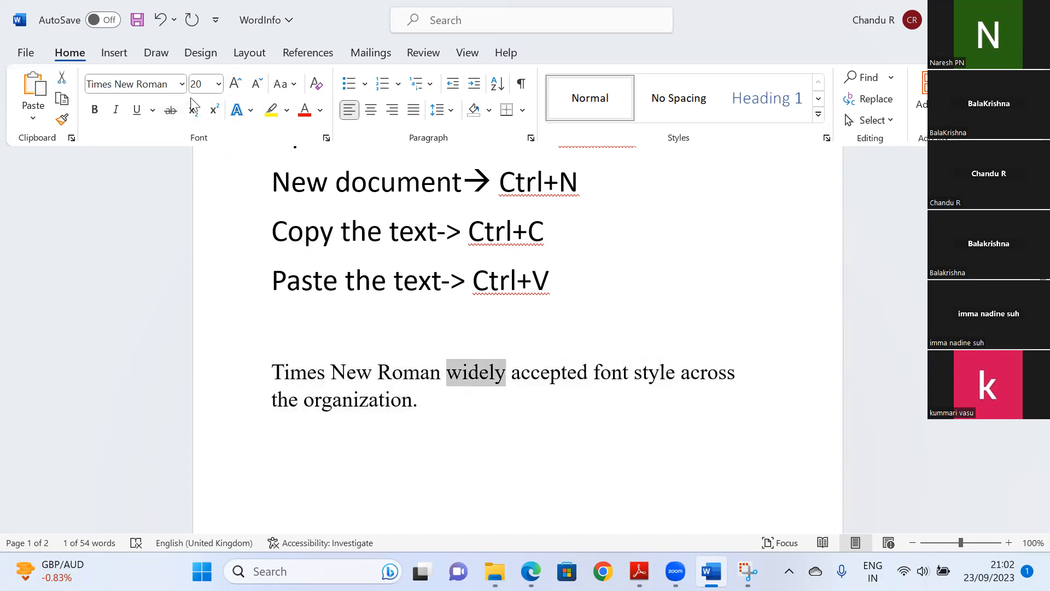
{"action": "left_click", "coordinate": [172, 114]}
{"action": "left_click", "coordinate": [172, 113]}
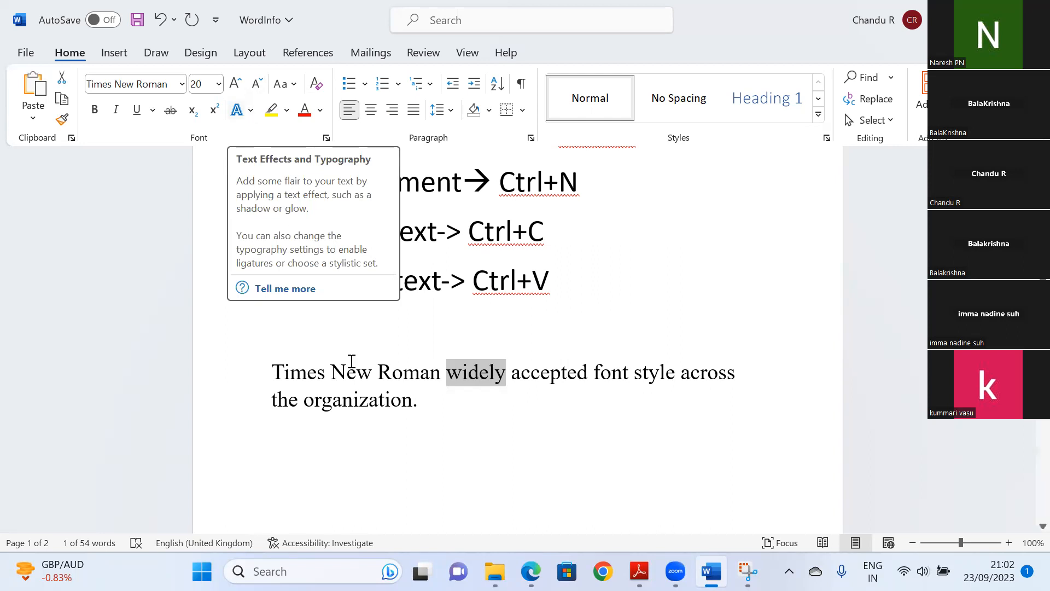
Give the word "widely" the preset text effect with black letters and a blue shadow.
{"action": "left_click", "coordinate": [251, 111]}
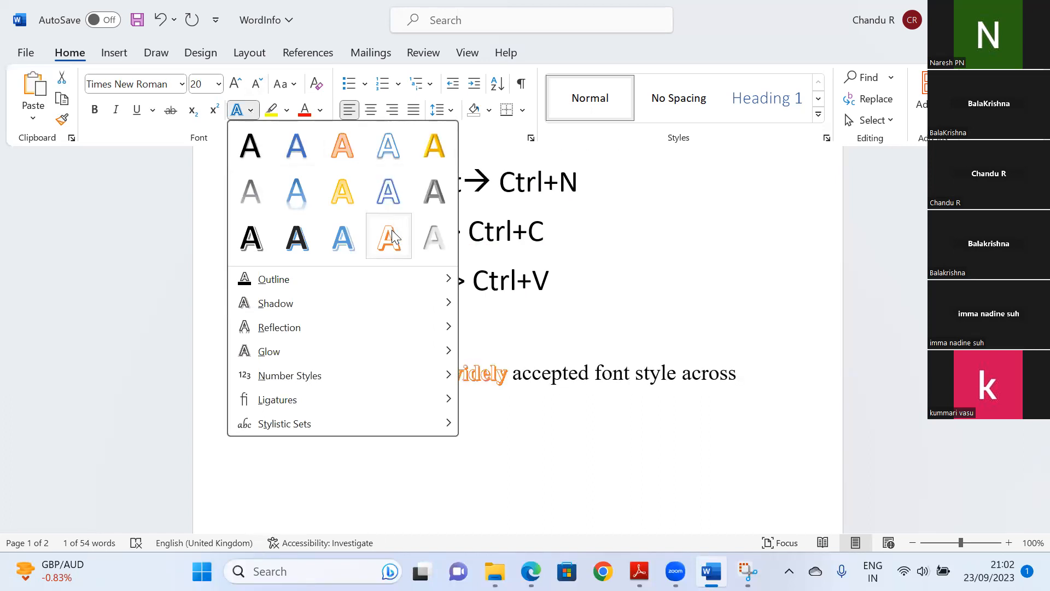
{"action": "left_click", "coordinate": [302, 236]}
{"action": "left_click", "coordinate": [529, 452]}
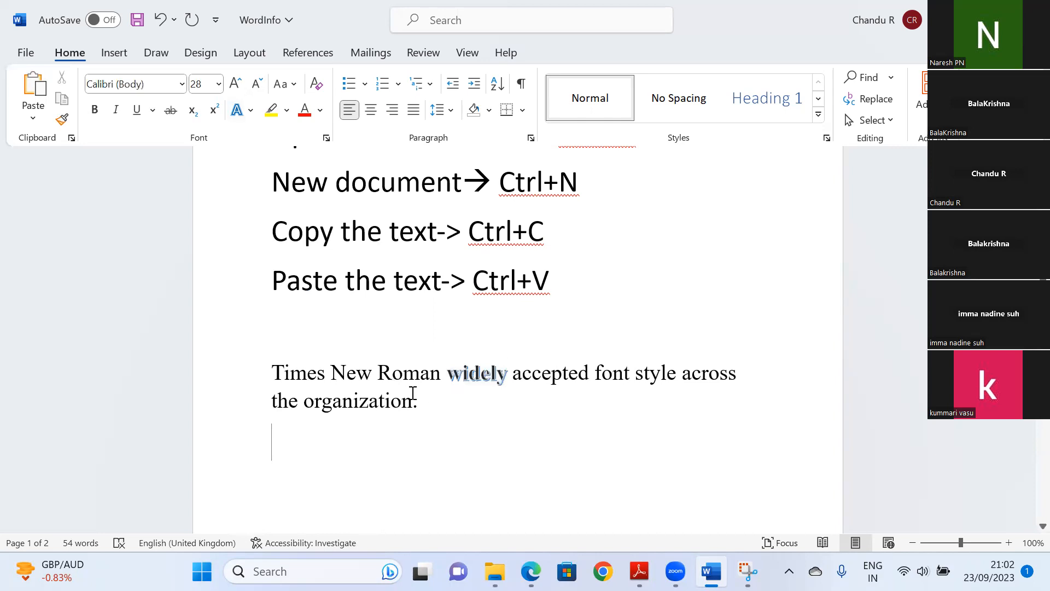
Change the text outline of the word "widely" to the standard blue colour.
{"action": "left_click_drag", "start_coordinate": [507, 373], "coordinate": [447, 373]}
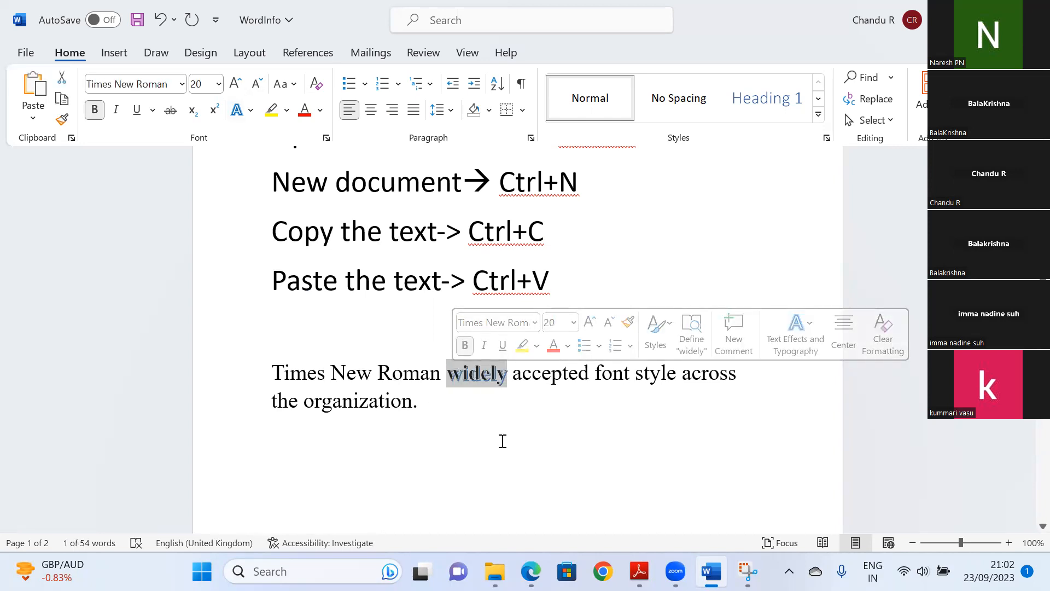
{"action": "left_click", "coordinate": [249, 112]}
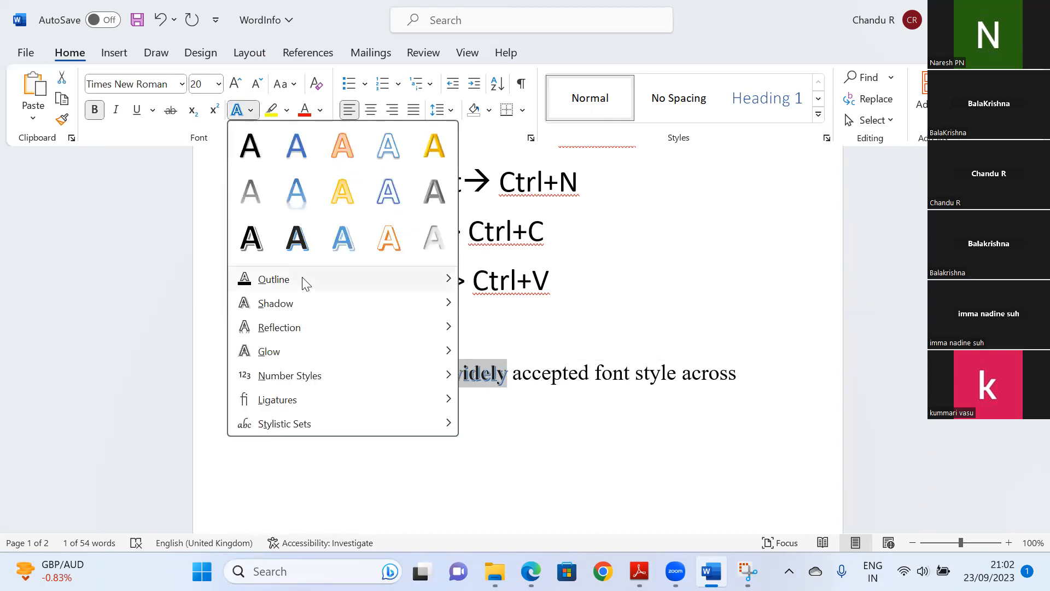
{"action": "mouse_move", "coordinate": [305, 283]}
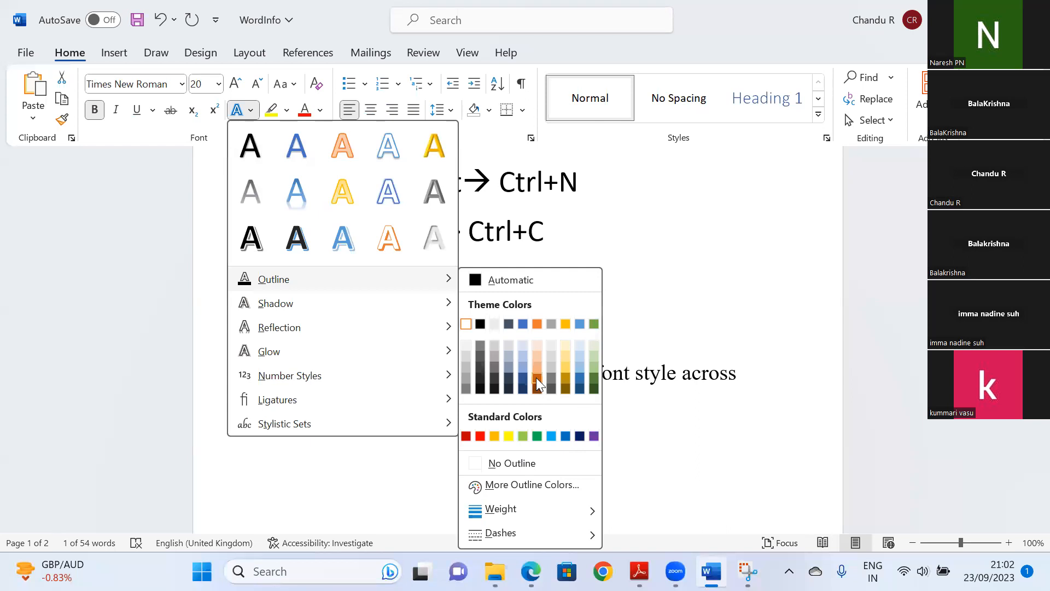
{"action": "left_click", "coordinate": [565, 436]}
{"action": "left_click", "coordinate": [612, 428]}
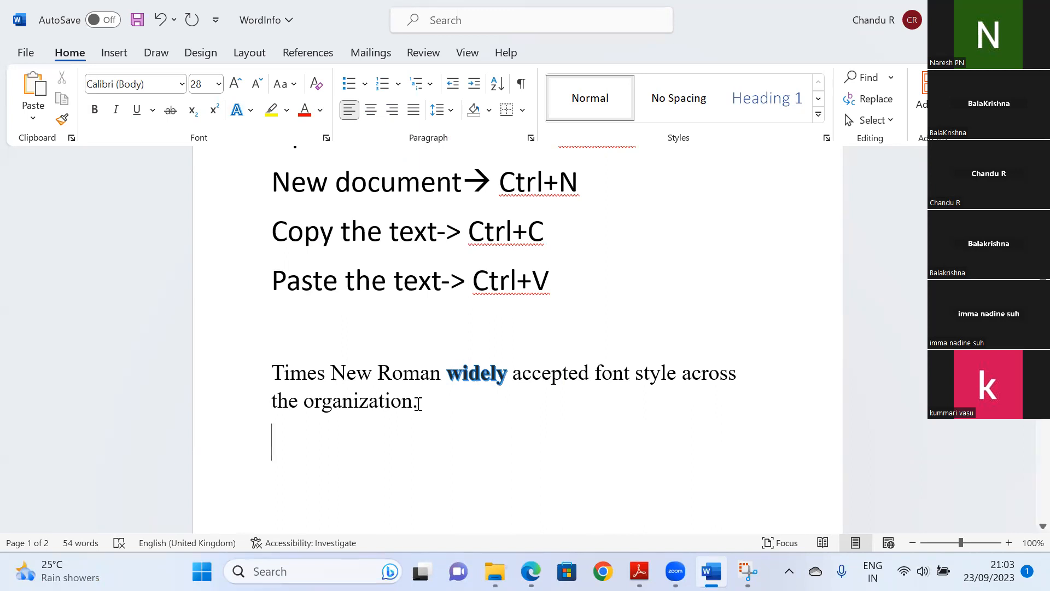
Highlight the word "organization." at the end of the Times New Roman sentence in yellow.
{"action": "left_click_drag", "start_coordinate": [419, 401], "coordinate": [338, 403]}
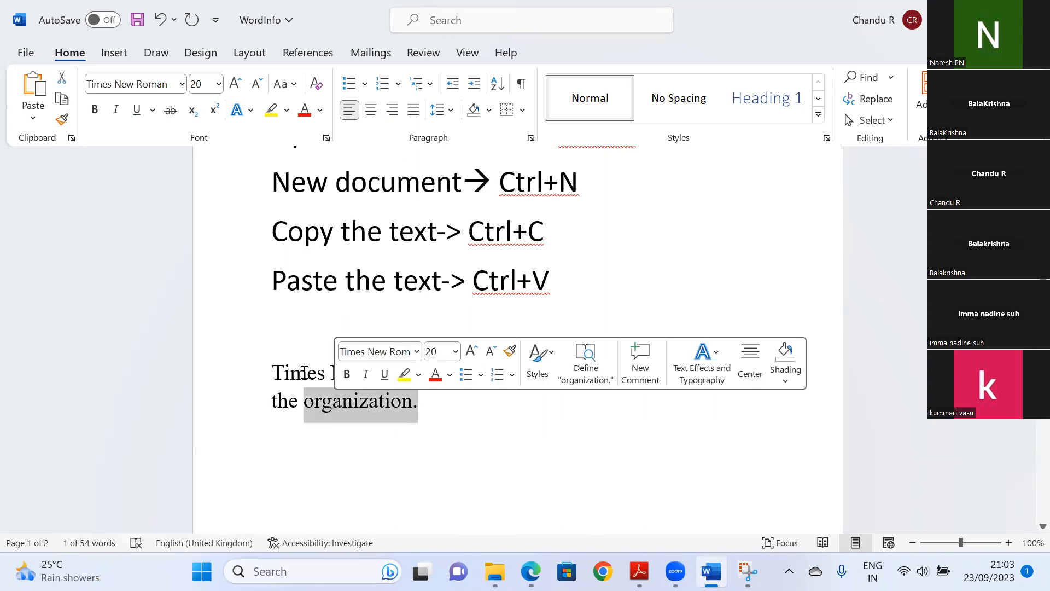
{"action": "left_click", "coordinate": [272, 117]}
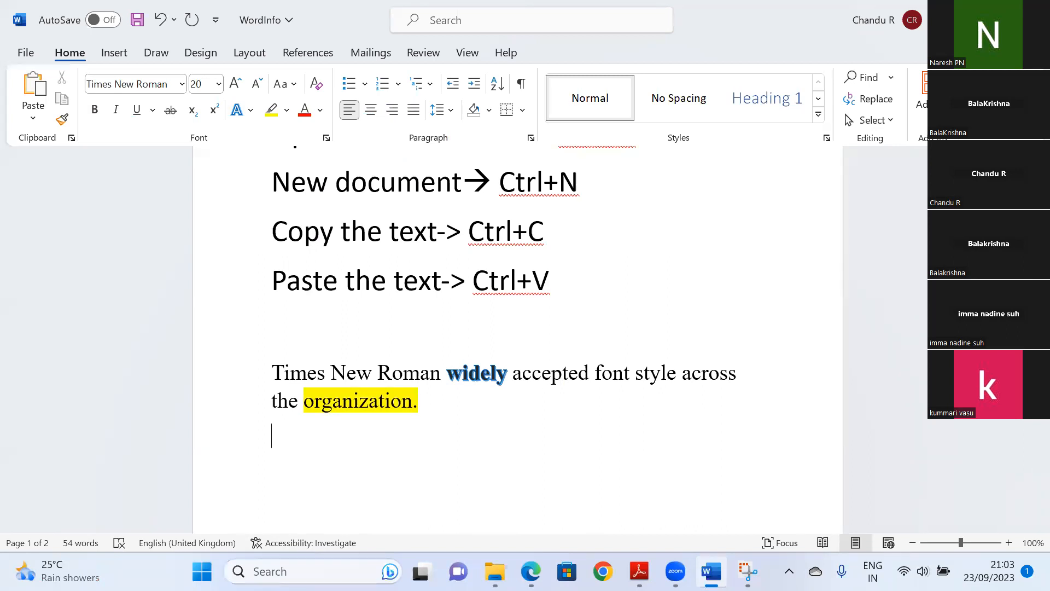
Switch to the Edge browser, search the web for "winword 2023 wiki" in a new tab and open the Microsoft Word Wikipedia article.
{"action": "key", "text": "alt+Tab"}
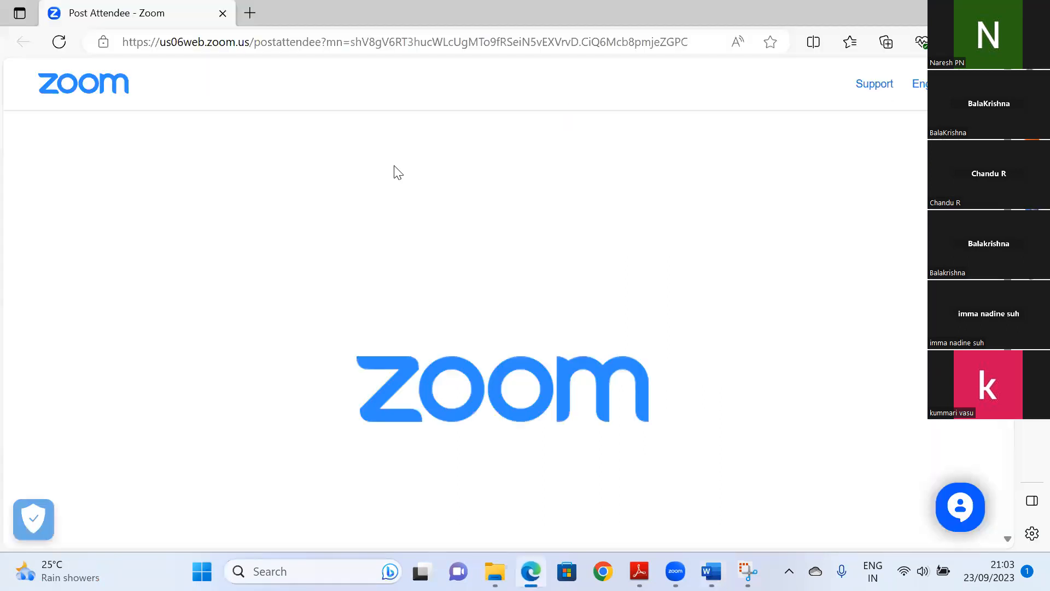
{"action": "left_click", "coordinate": [254, 10]}
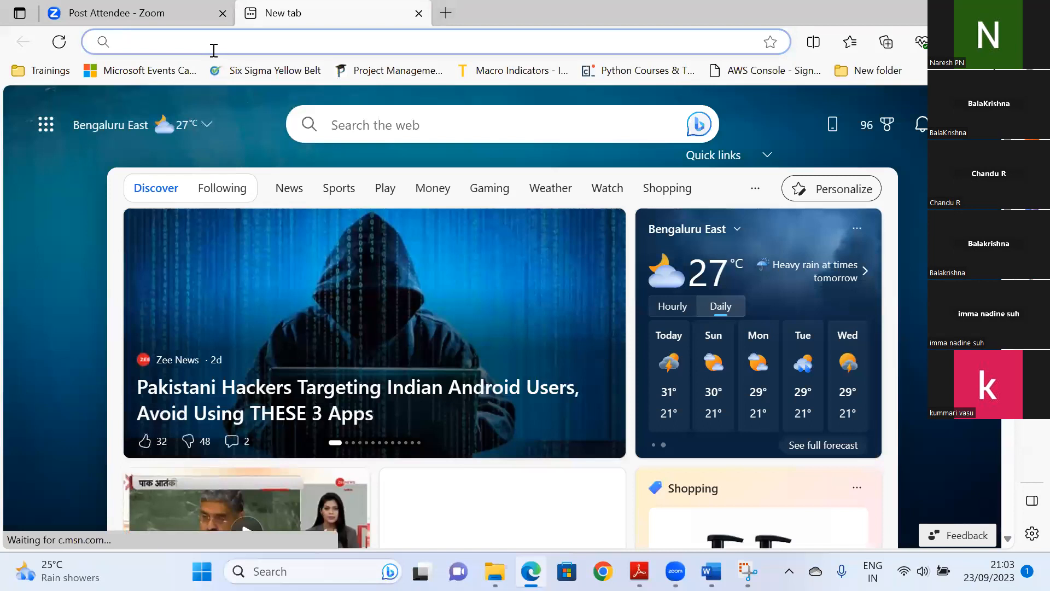
{"action": "type", "text": "winword"}
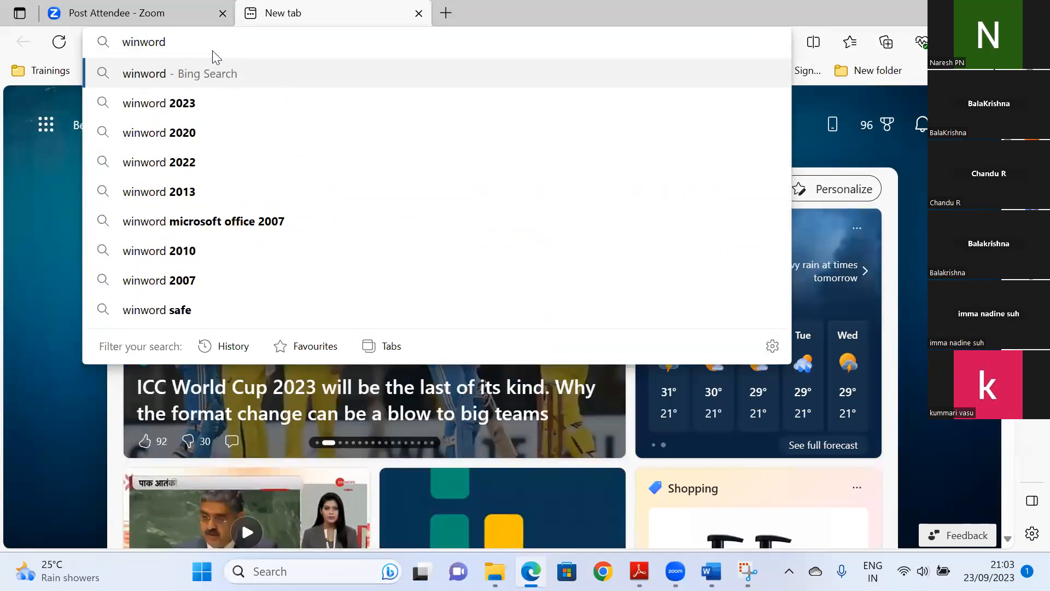
{"action": "type", "text": " 2023"}
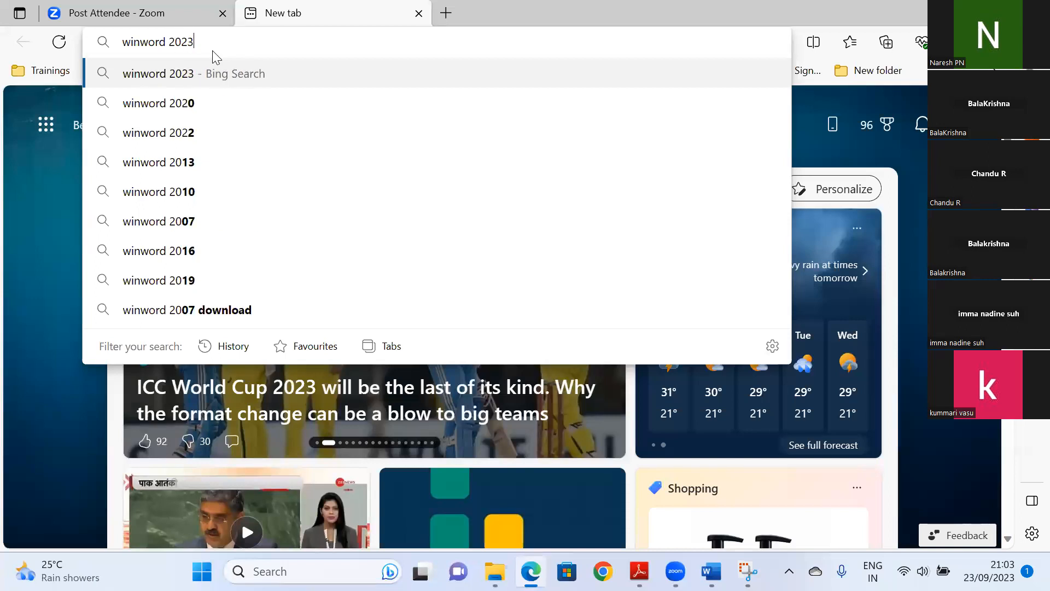
{"action": "type", "text": " wiki"}
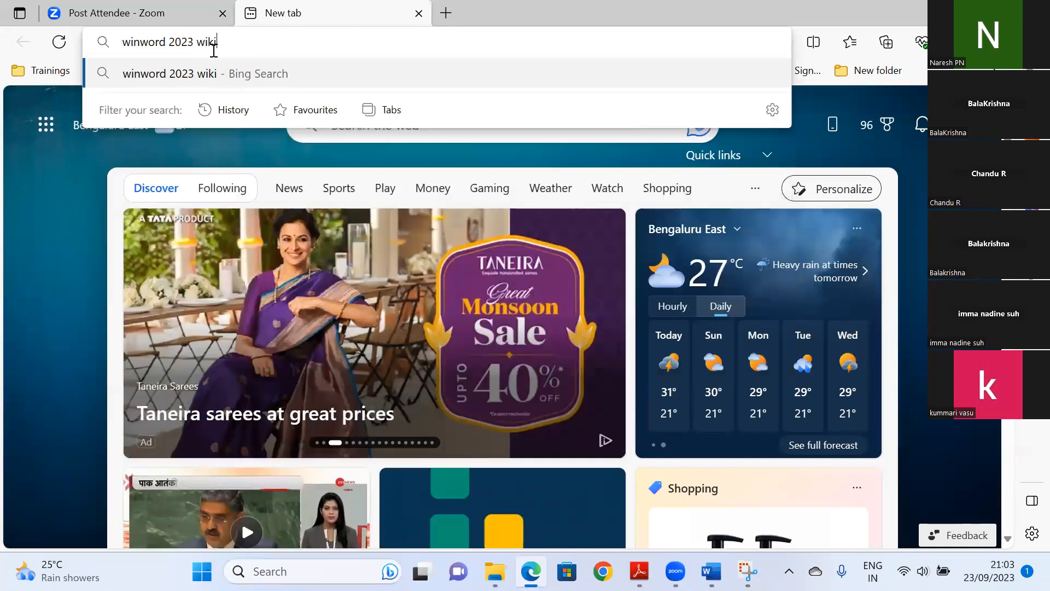
{"action": "key", "text": "Return"}
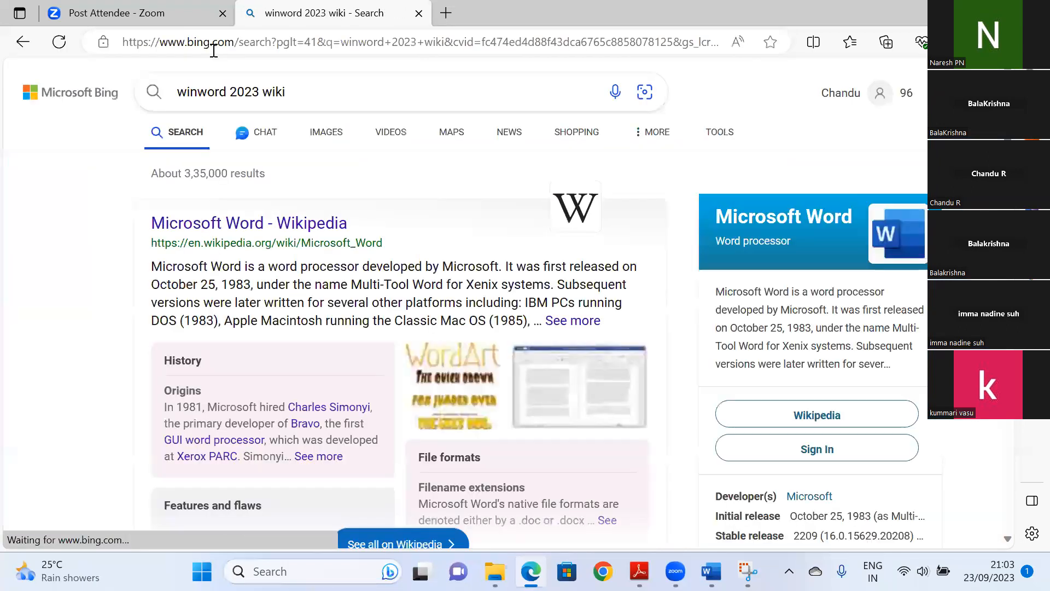
{"action": "left_click", "coordinate": [244, 221]}
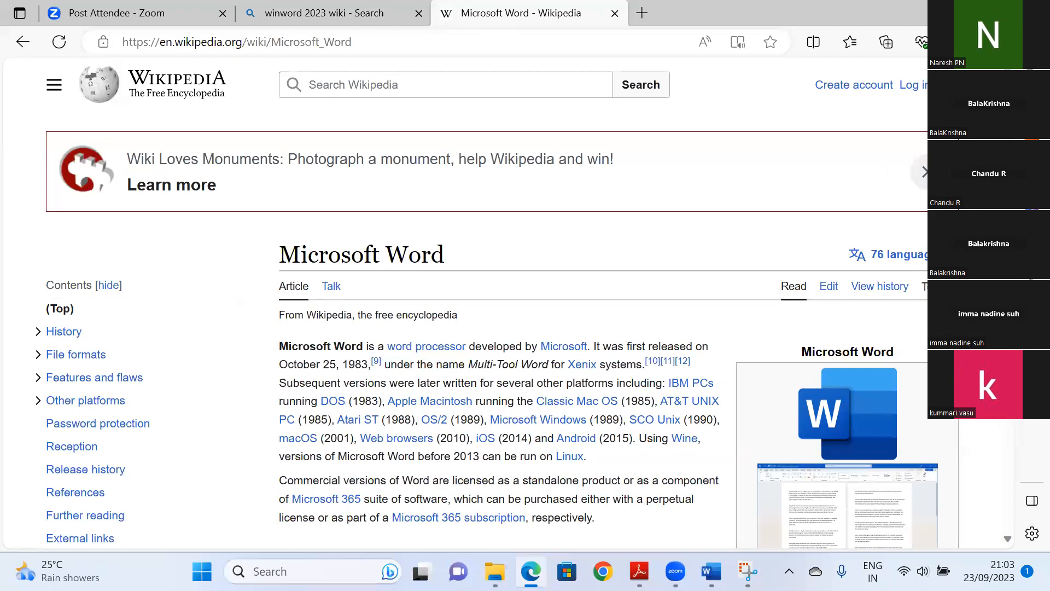
Copy the two introductory paragraphs of the Microsoft Word article, from "Microsoft Word is a word processor" to "respectively.".
{"action": "scroll", "coordinate": [547, 301], "scroll_direction": "down", "scroll_amount": 4}
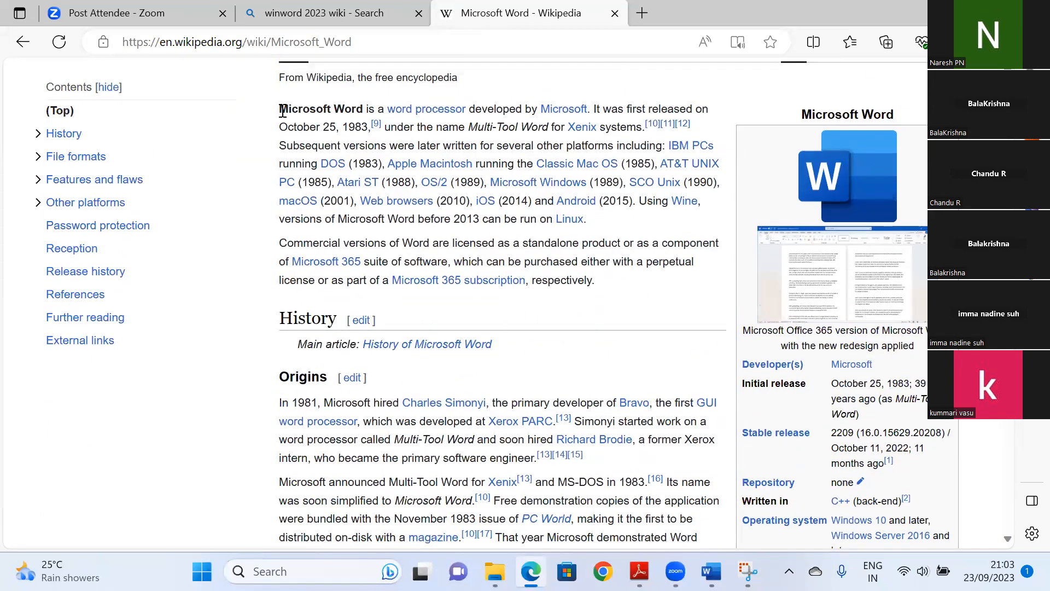
{"action": "left_click_drag", "start_coordinate": [280, 108], "coordinate": [624, 285]}
{"action": "key", "text": "ctrl+c"}
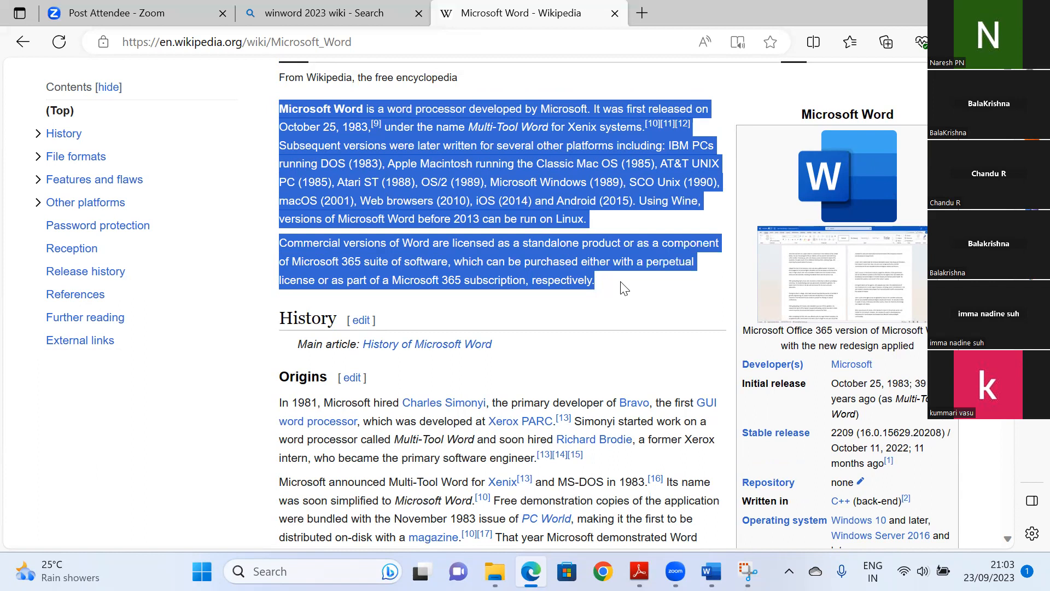
Switch back to the WordInfo document in Word and paste the copied paragraphs below the highlighted sentence, keeping text only.
{"action": "key", "text": "ctrl+shift+Tab"}
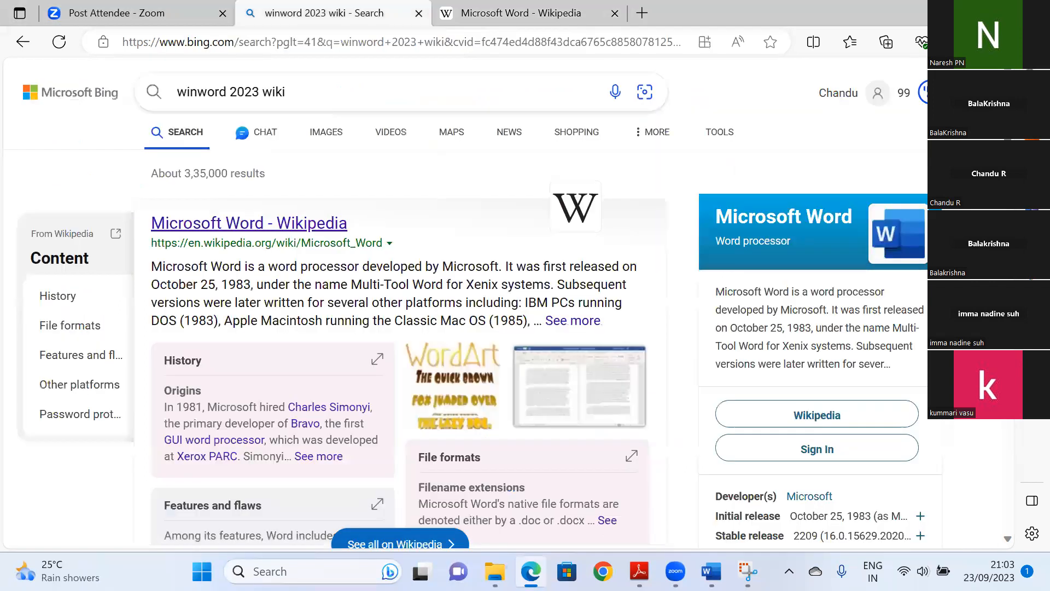
{"action": "key", "text": "alt+Tab"}
{"action": "key", "text": "ctrl+v"}
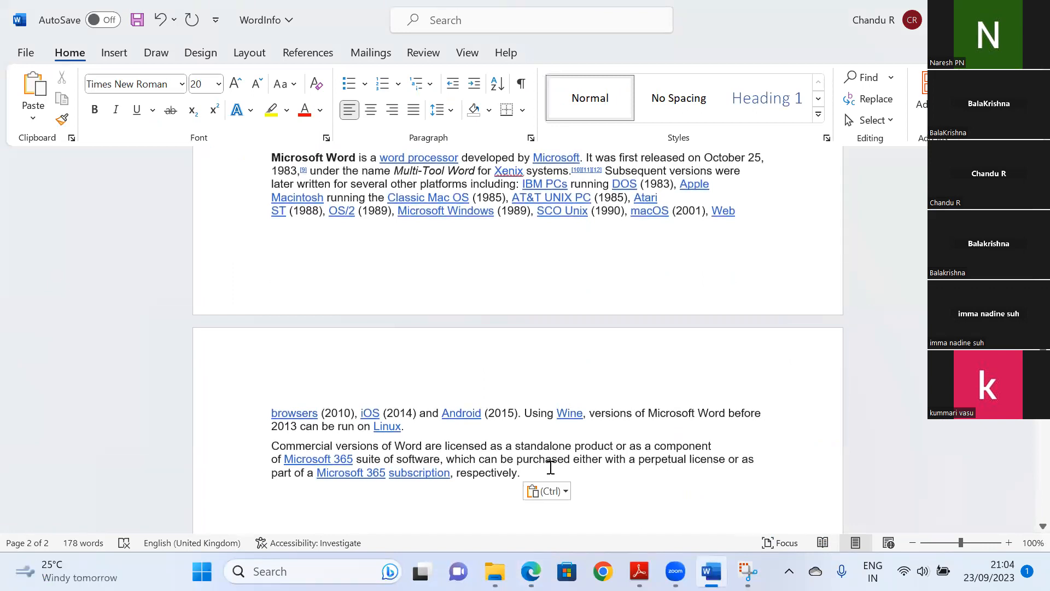
{"action": "left_click", "coordinate": [567, 493]}
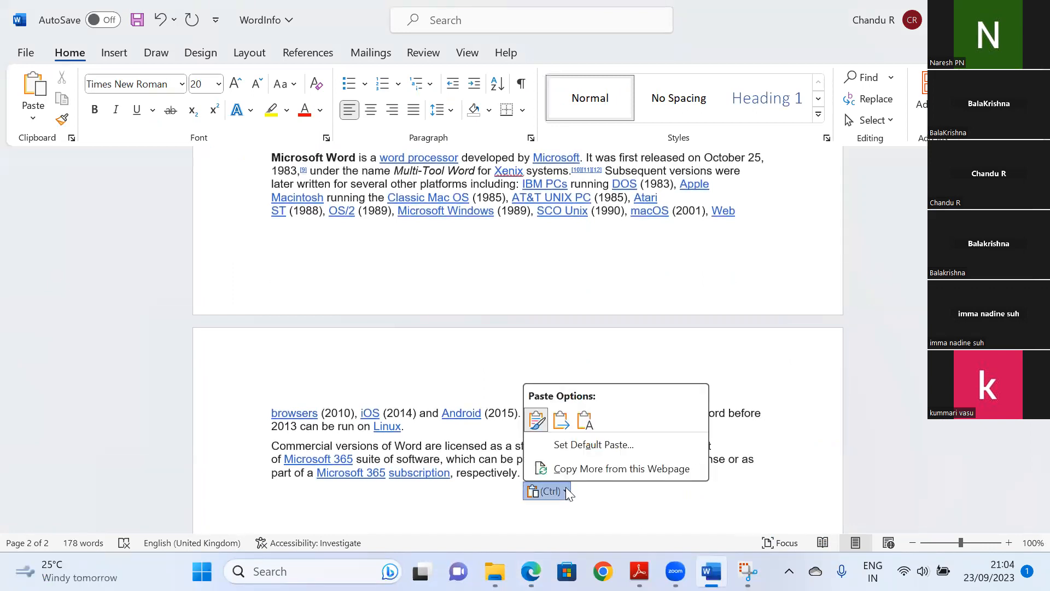
{"action": "left_click", "coordinate": [590, 418]}
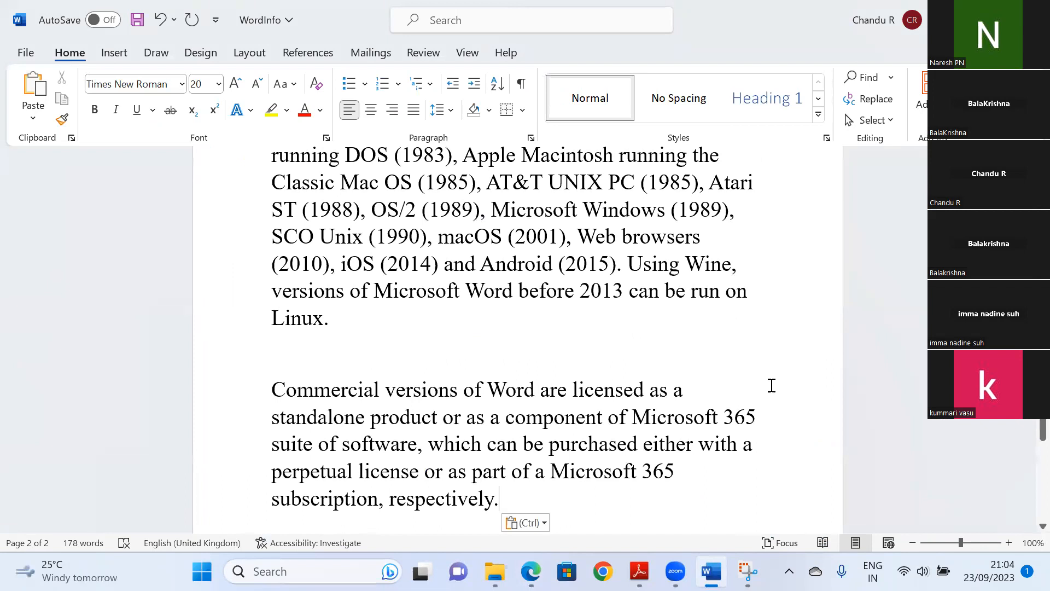
Highlight "Word before 2013 can be run on Linux." in the pasted text in yellow.
{"action": "scroll", "coordinate": [1027, 419], "scroll_direction": "up", "scroll_amount": 8}
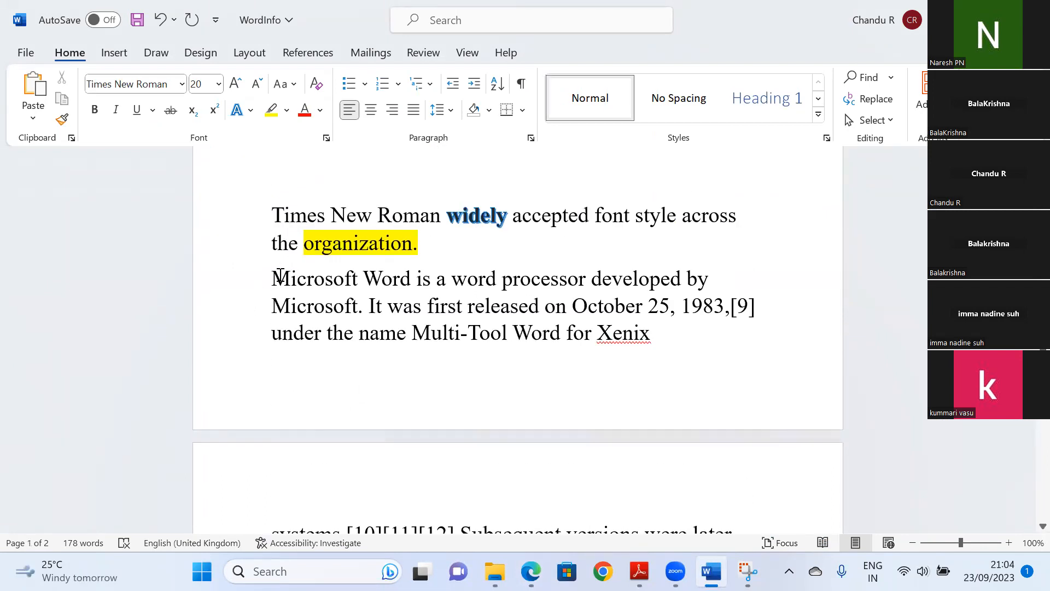
{"action": "left_click_drag", "start_coordinate": [273, 279], "coordinate": [659, 441]}
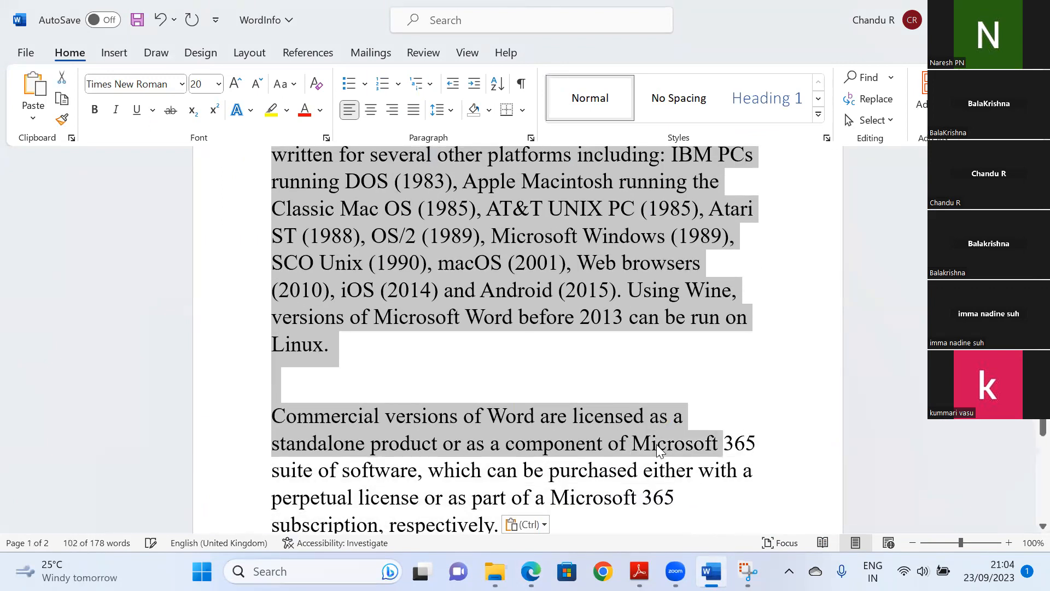
{"action": "left_click", "coordinate": [658, 443]}
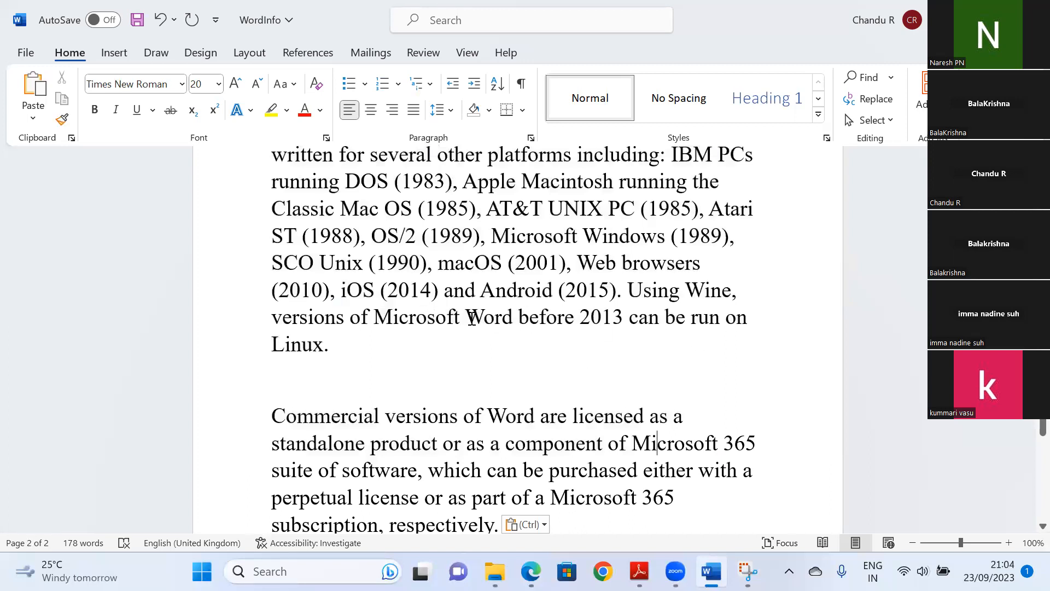
{"action": "left_click", "coordinate": [573, 350], "text": "shift"}
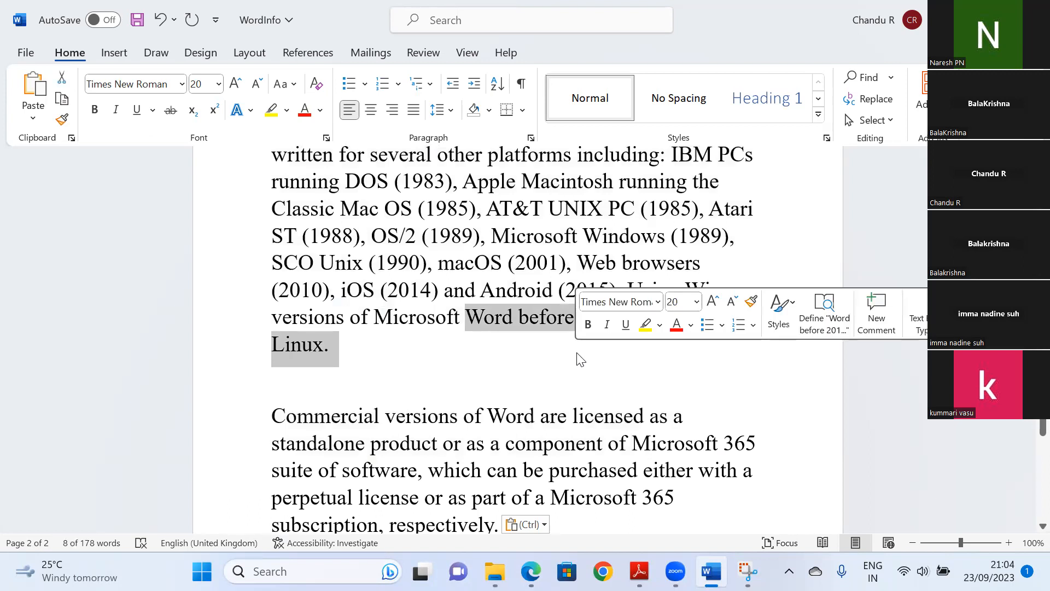
{"action": "left_click", "coordinate": [285, 116]}
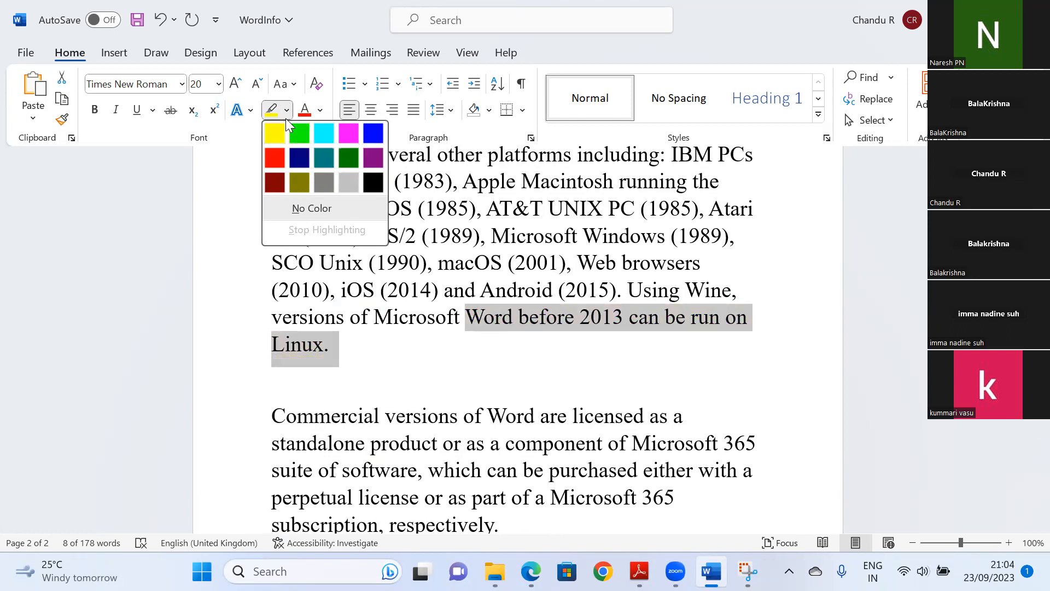
{"action": "left_click", "coordinate": [412, 366]}
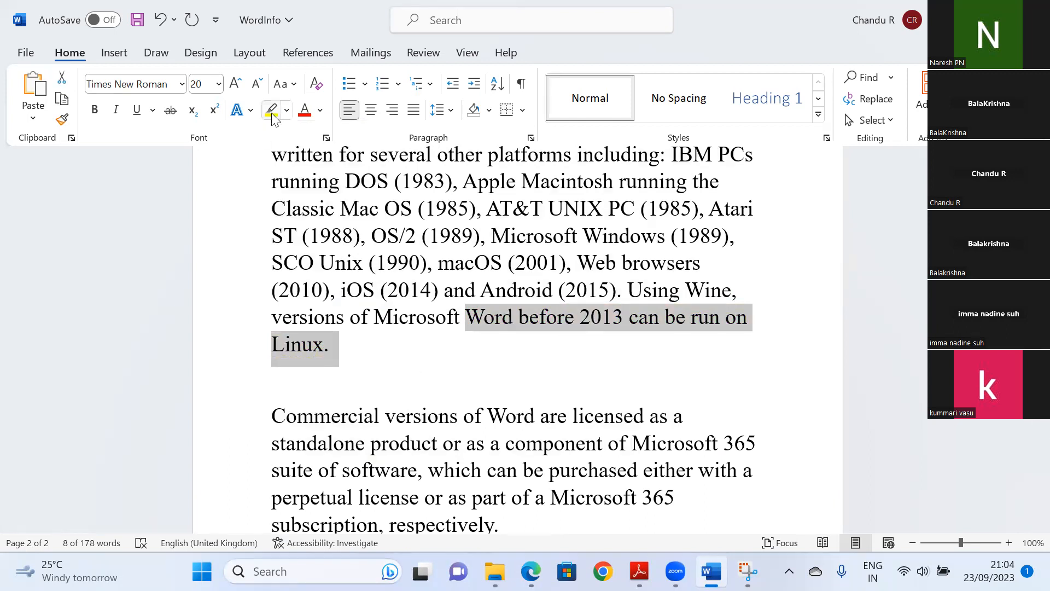
{"action": "left_click", "coordinate": [272, 110]}
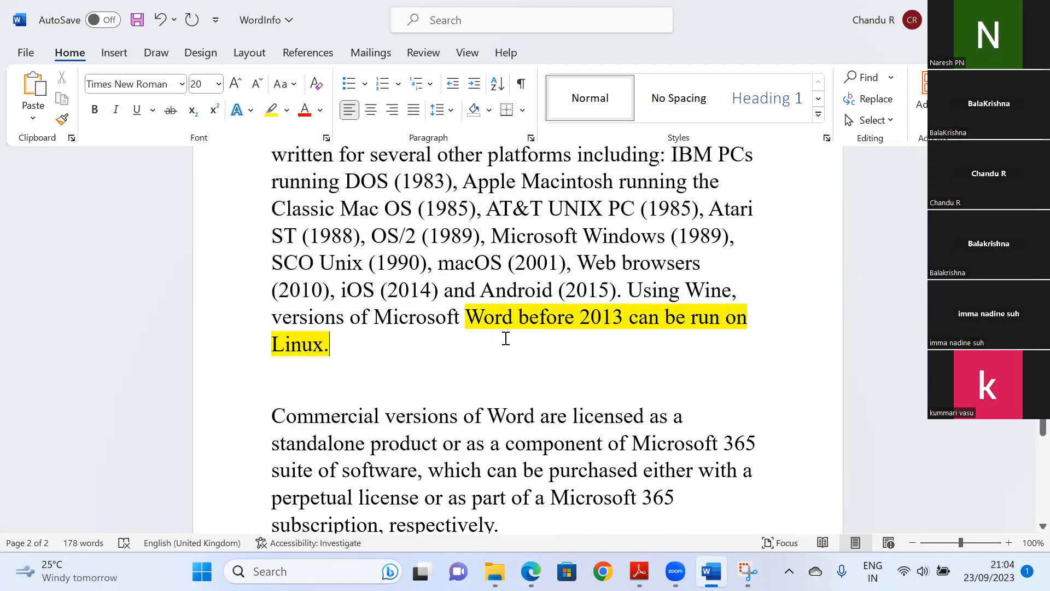
Set the font colour of "Commercial versions of Word are licensed" to the standard green.
{"action": "scroll", "coordinate": [1027, 419], "scroll_direction": "up", "scroll_amount": 6}
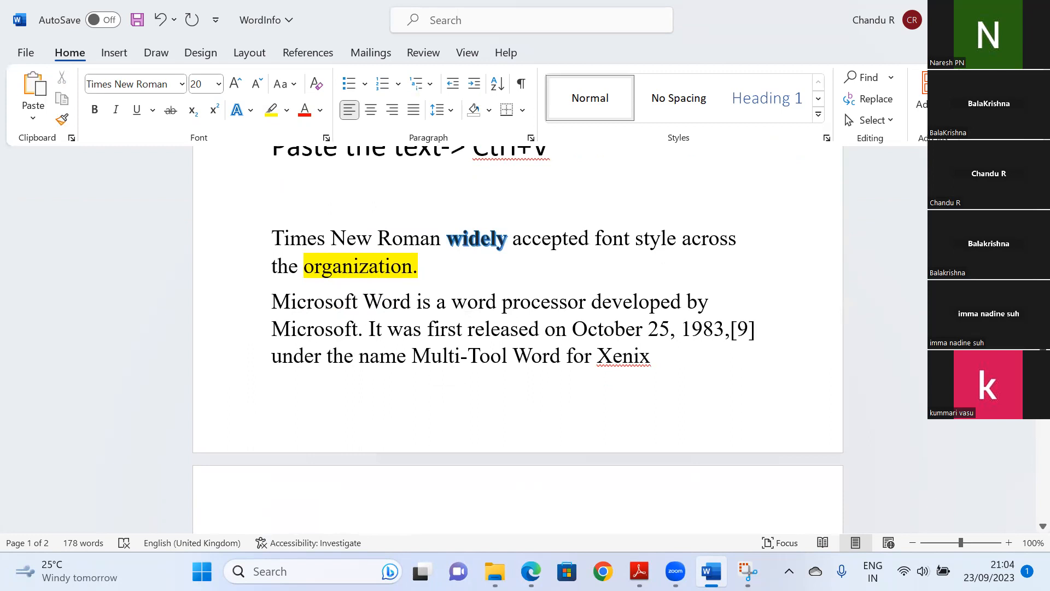
{"action": "scroll", "coordinate": [1028, 421], "scroll_direction": "down", "scroll_amount": 6}
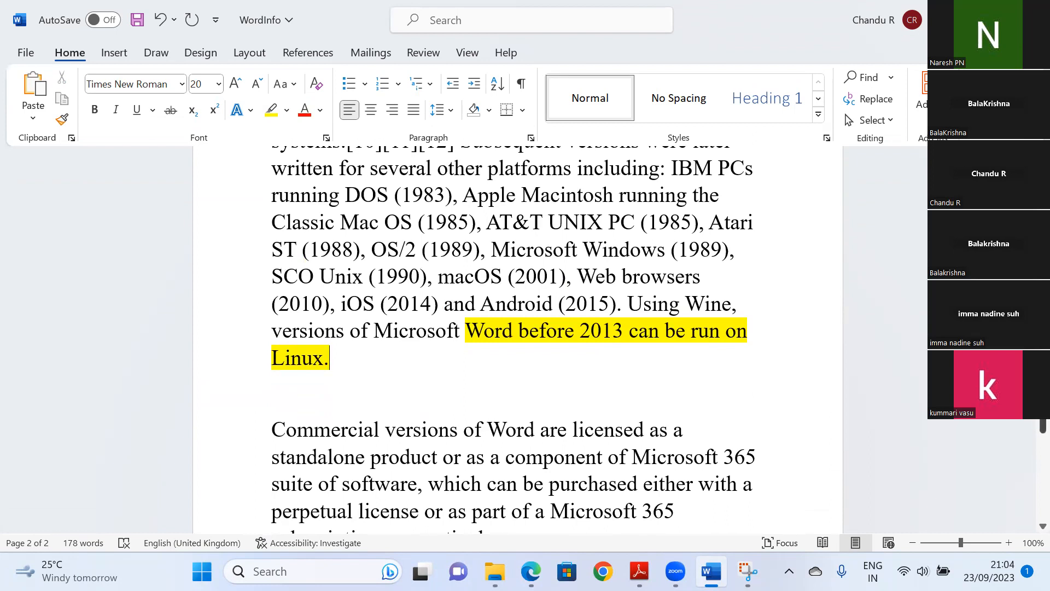
{"action": "scroll", "coordinate": [1028, 424], "scroll_direction": "down", "scroll_amount": 2}
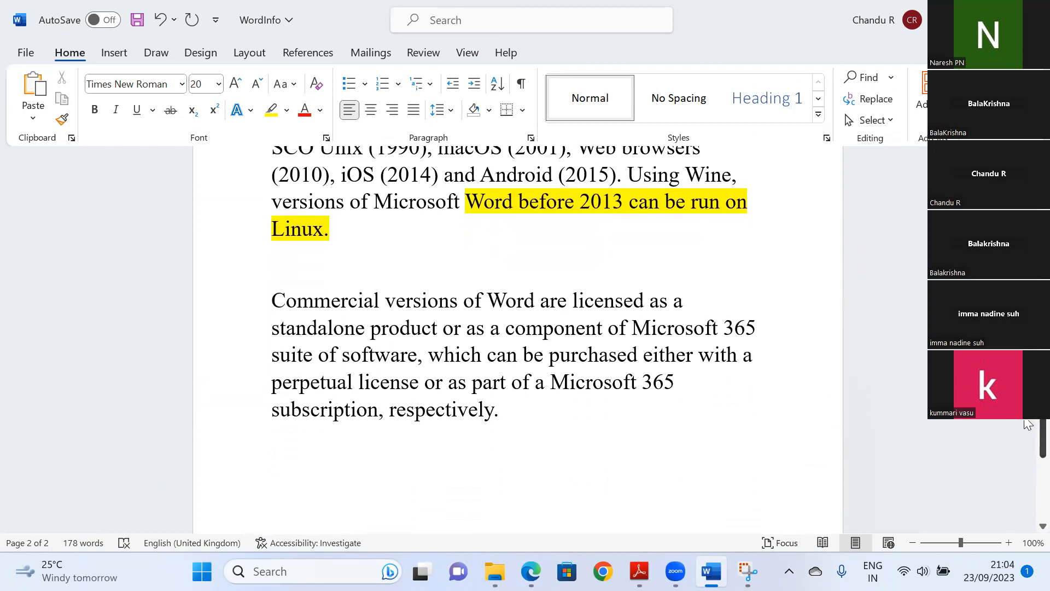
{"action": "left_click_drag", "start_coordinate": [274, 300], "coordinate": [633, 302]}
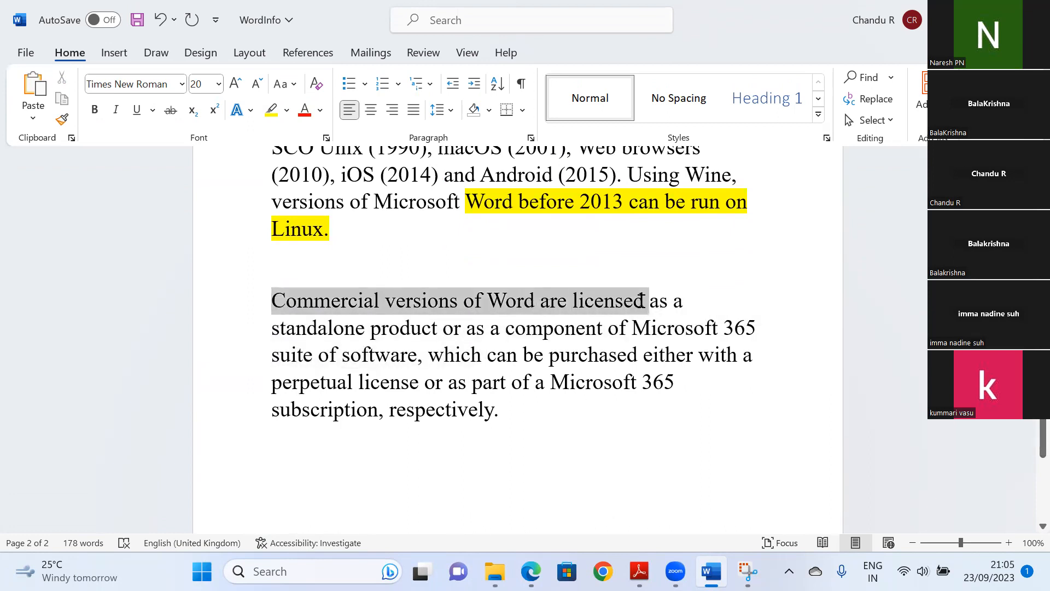
{"action": "left_click", "coordinate": [320, 110]}
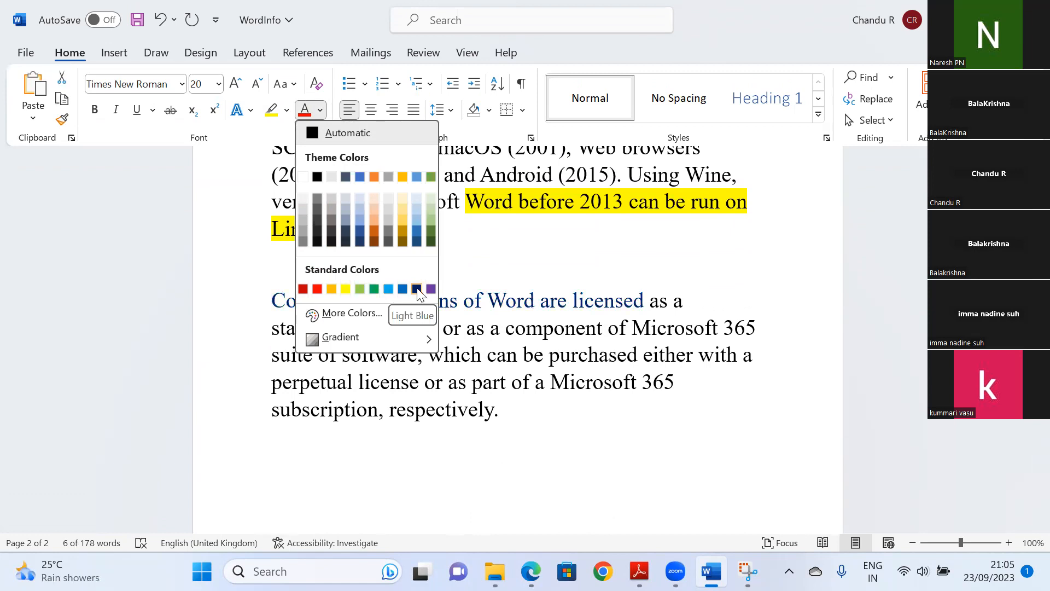
{"action": "left_click", "coordinate": [374, 289]}
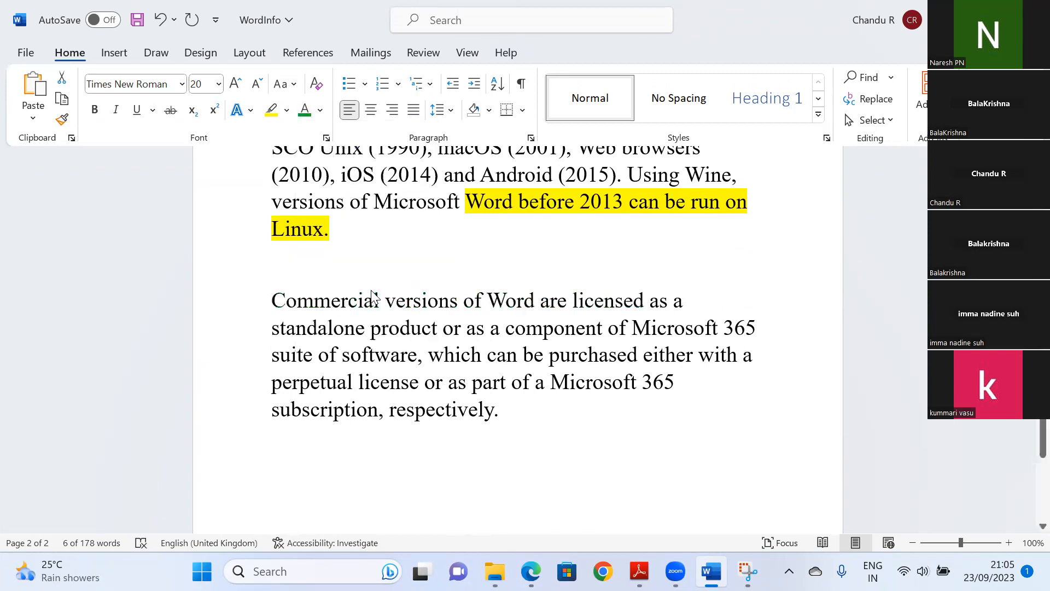
{"action": "left_click", "coordinate": [588, 354]}
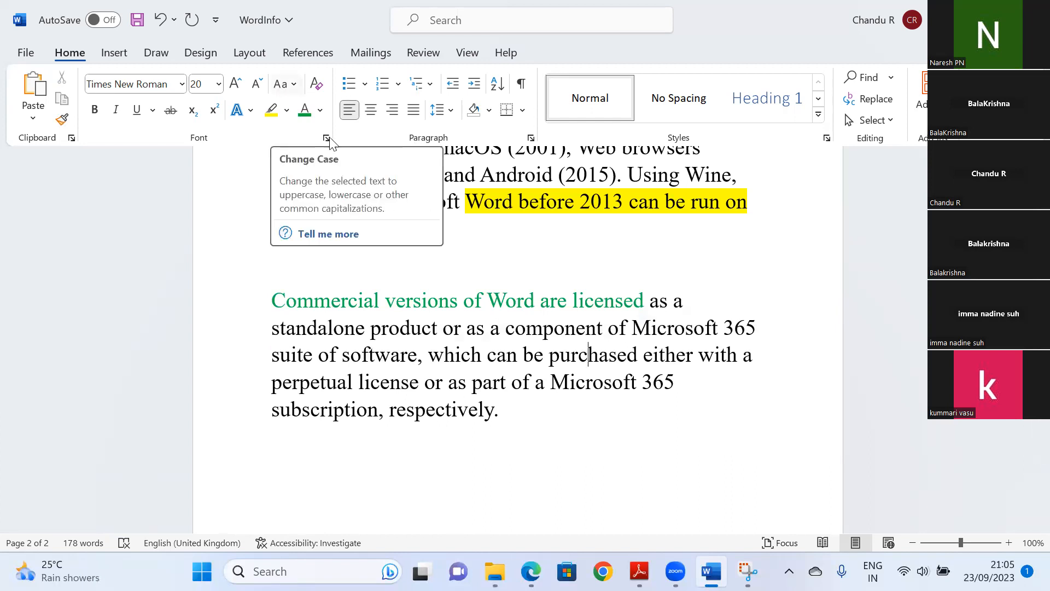
Apply Sentence case to the last paragraph's text from "standalone product" to "respectively.".
{"action": "left_click_drag", "start_coordinate": [1026, 427], "coordinate": [1023, 446]}
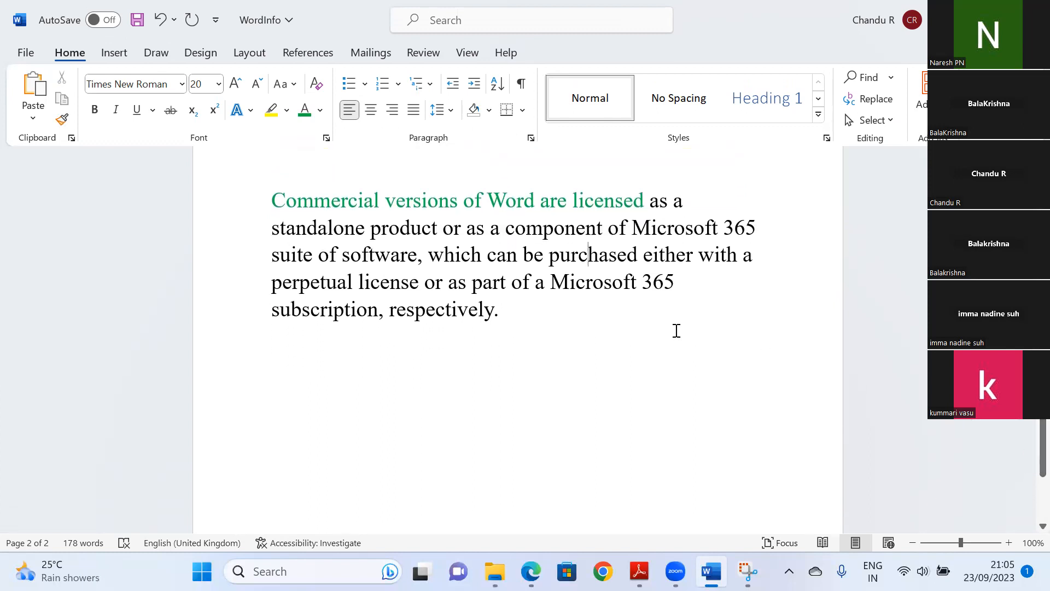
{"action": "left_click_drag", "start_coordinate": [273, 229], "coordinate": [499, 307]}
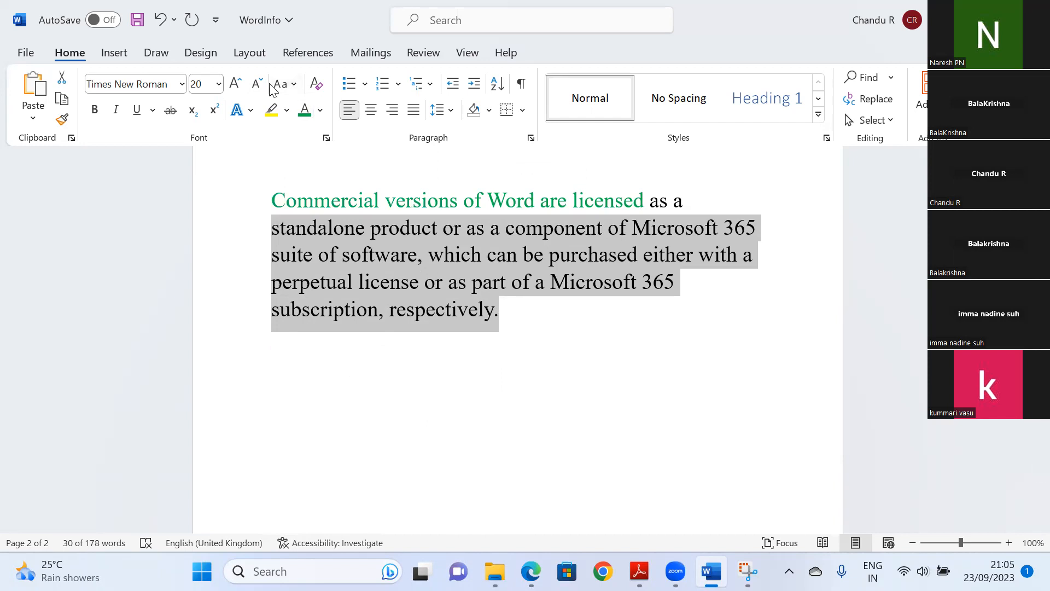
{"action": "left_click", "coordinate": [295, 86]}
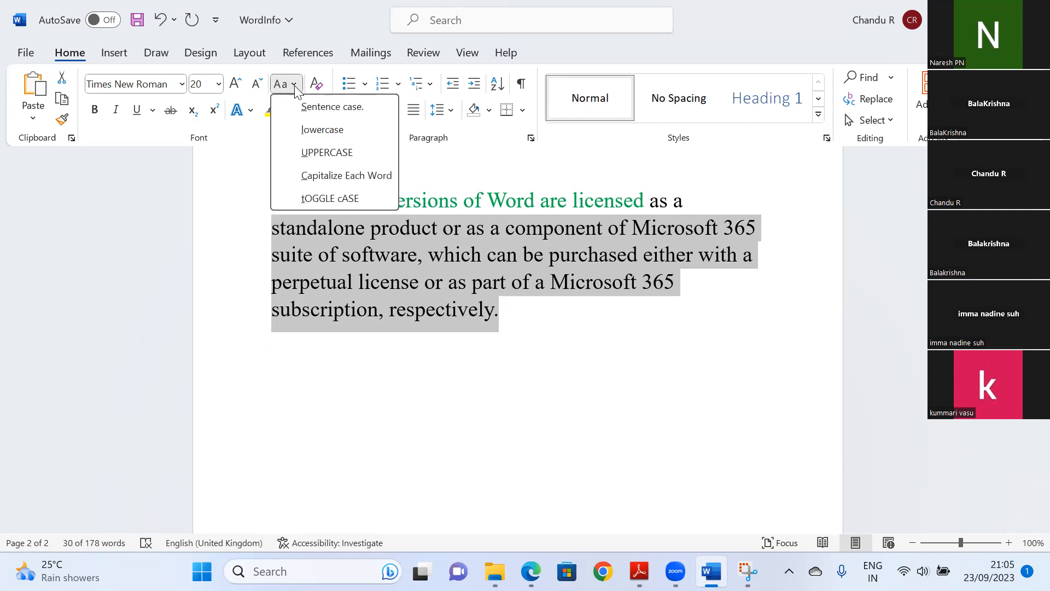
{"action": "left_click", "coordinate": [320, 112]}
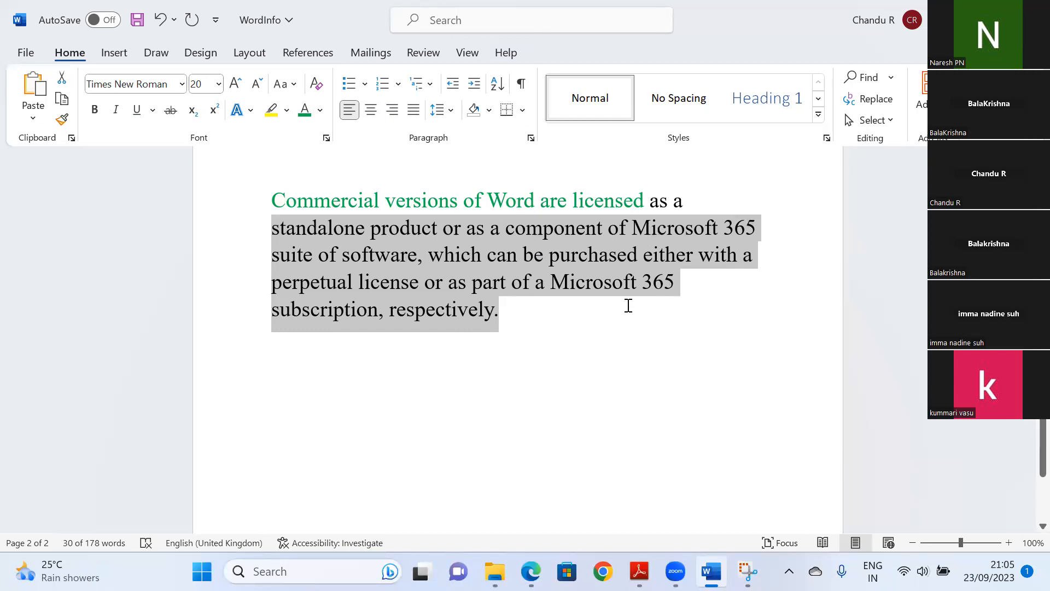
Add the text "He is explaining" at the end of the last paragraph, after "respectively.".
{"action": "left_click", "coordinate": [501, 312]}
{"action": "type", "text": "He"}
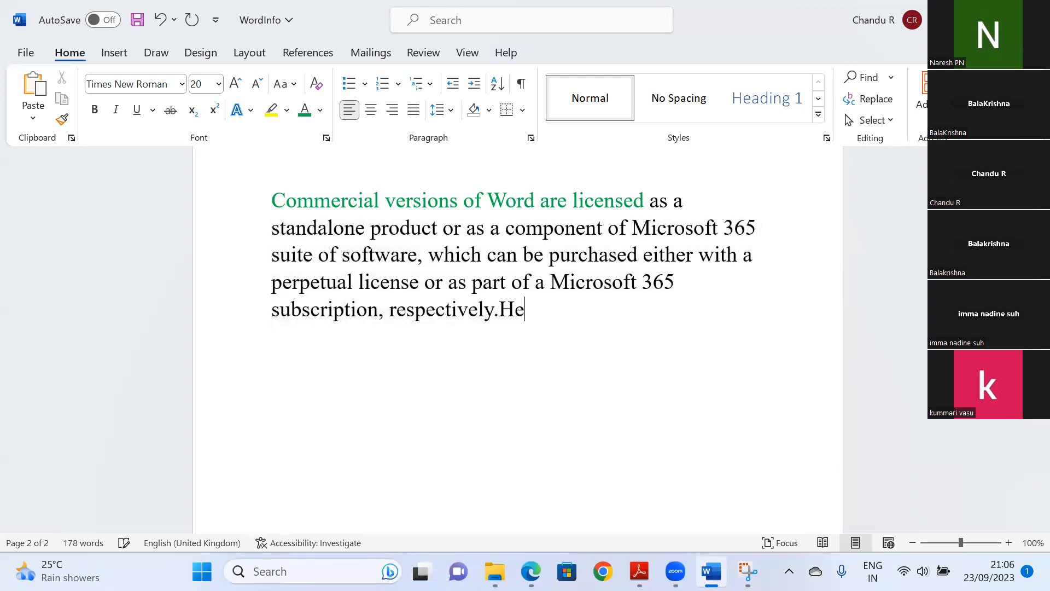
{"action": "type", "text": " is ex"}
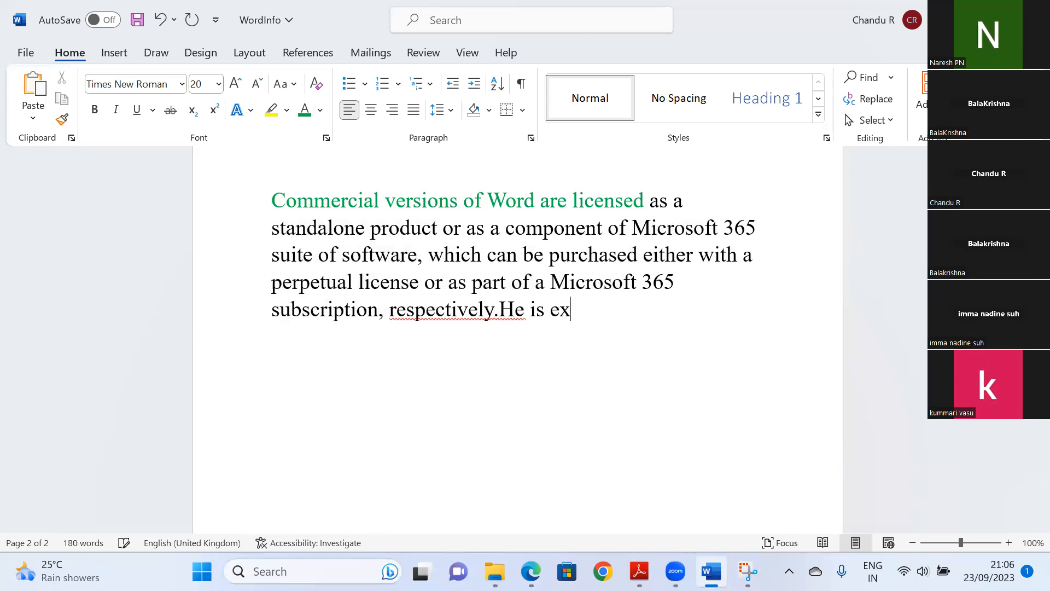
{"action": "type", "text": "plaining"}
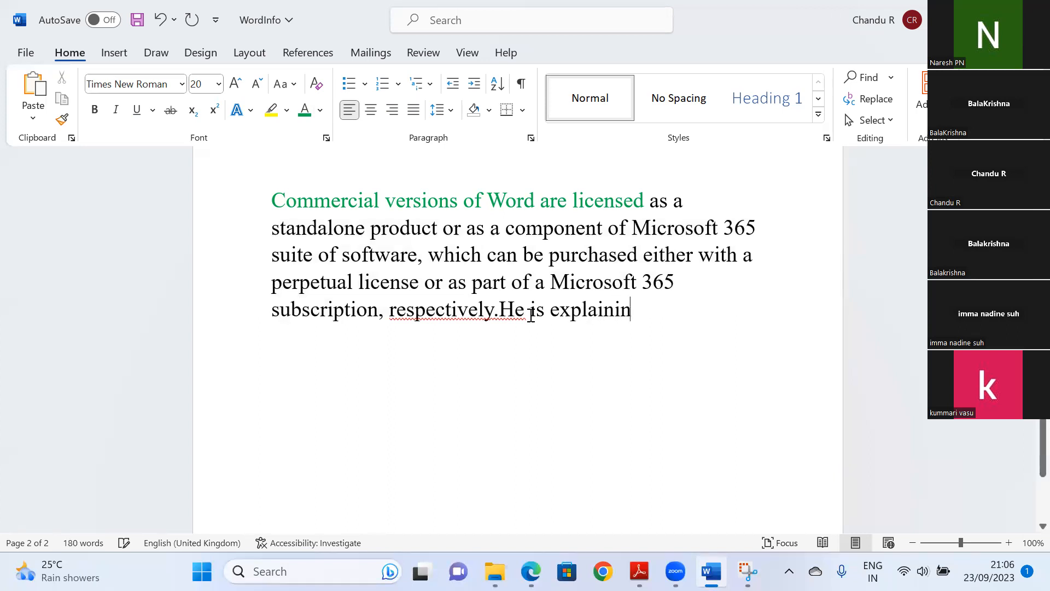
Change "He" in the added text to lowercase "he" and put a space before it.
{"action": "left_click", "coordinate": [514, 310]}
{"action": "key", "text": "BackSpace"}
{"action": "type", "text": "h"}
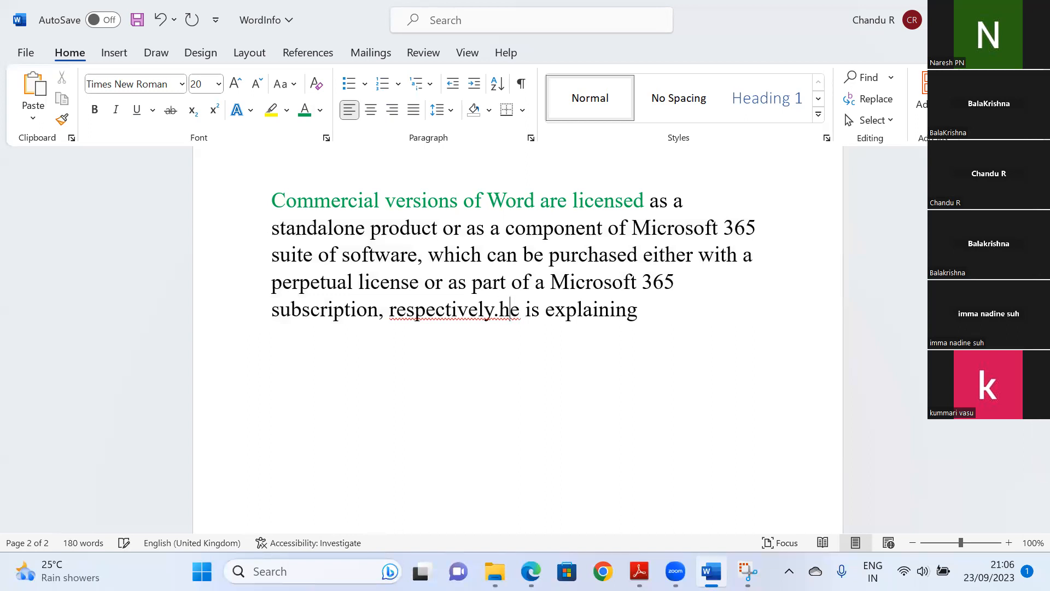
{"action": "key", "text": "Left"}
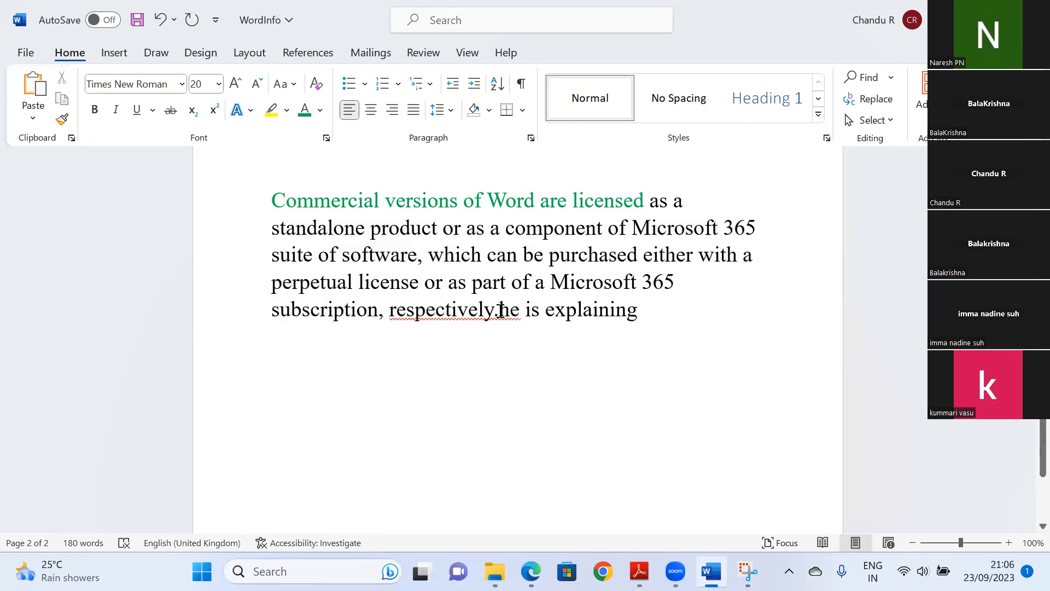
Apply Sentence case to the last paragraph's text from "standalone product" to "he is explaining".
{"action": "left_click_drag", "start_coordinate": [665, 307], "coordinate": [298, 234]}
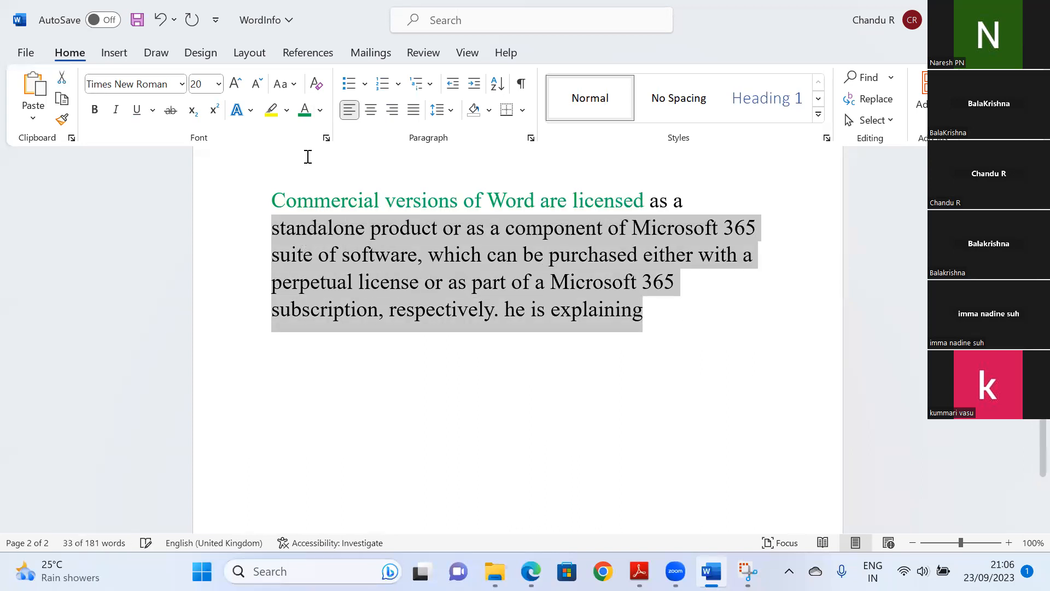
{"action": "left_click", "coordinate": [295, 86]}
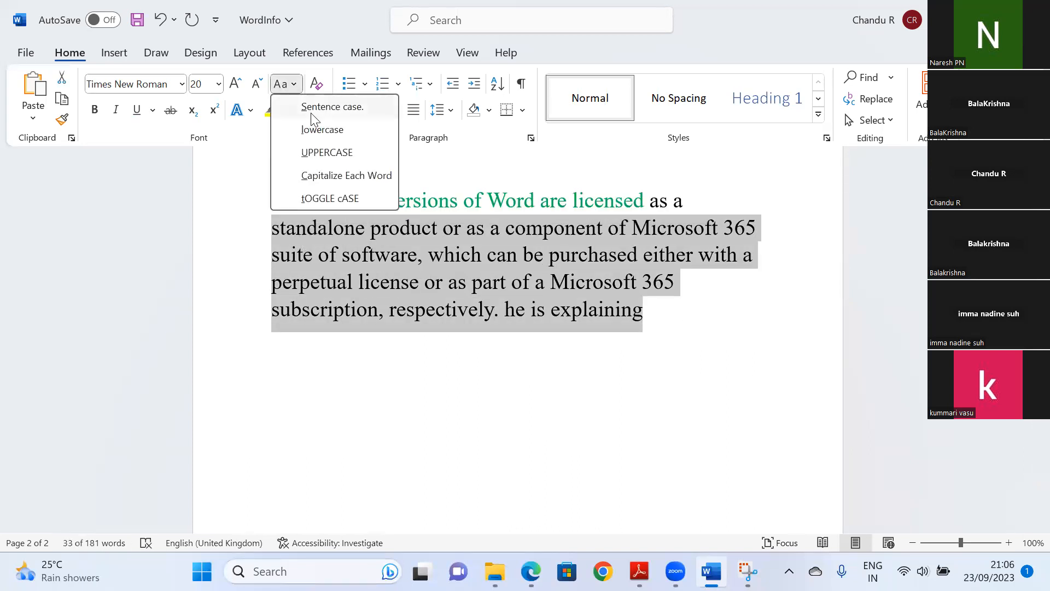
{"action": "left_click", "coordinate": [311, 107]}
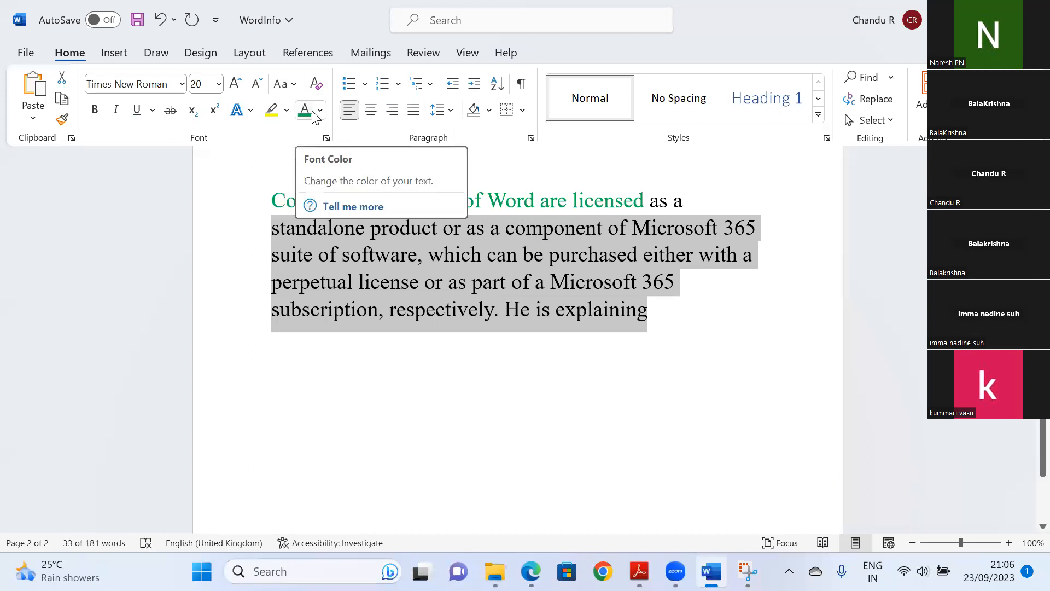
Set the "H" of "He is explaining" to font size 36 and replace it with a lowercase "h".
{"action": "left_click", "coordinate": [518, 307]}
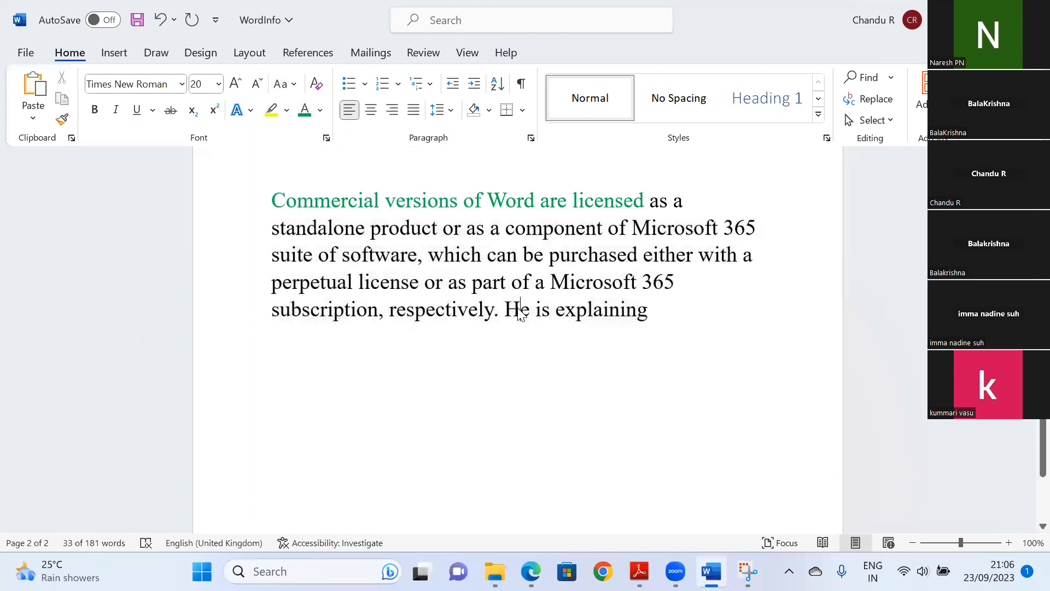
{"action": "left_click_drag", "start_coordinate": [518, 310], "coordinate": [512, 311]}
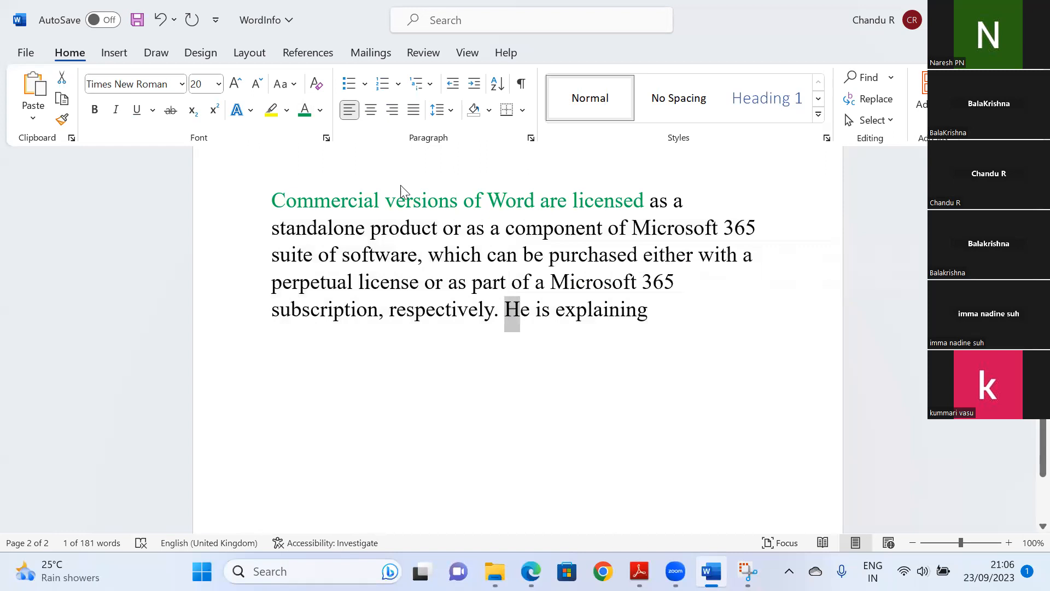
{"action": "left_click", "coordinate": [219, 85]}
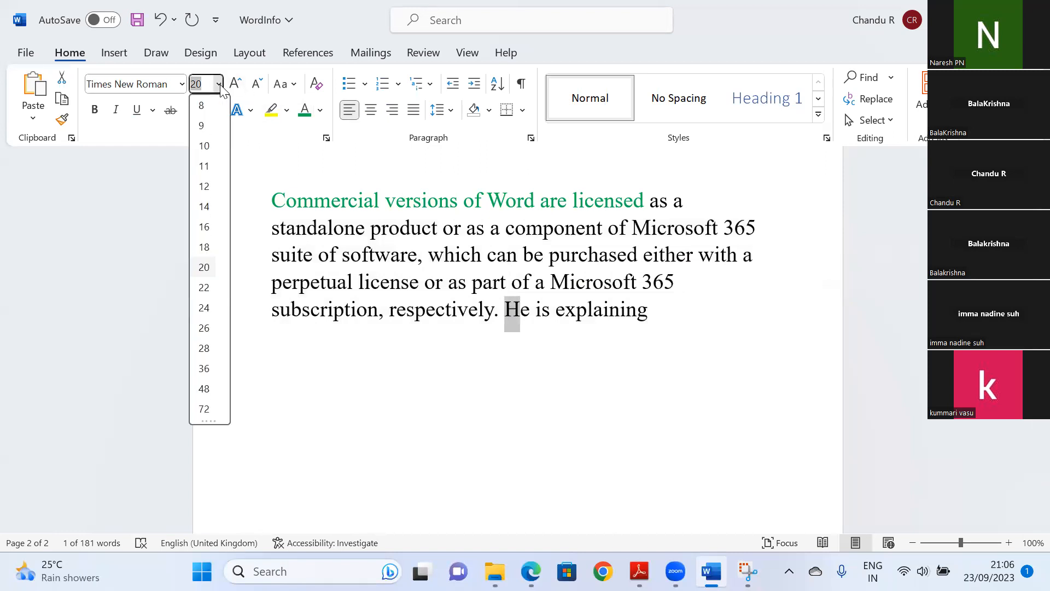
{"action": "left_click", "coordinate": [205, 372]}
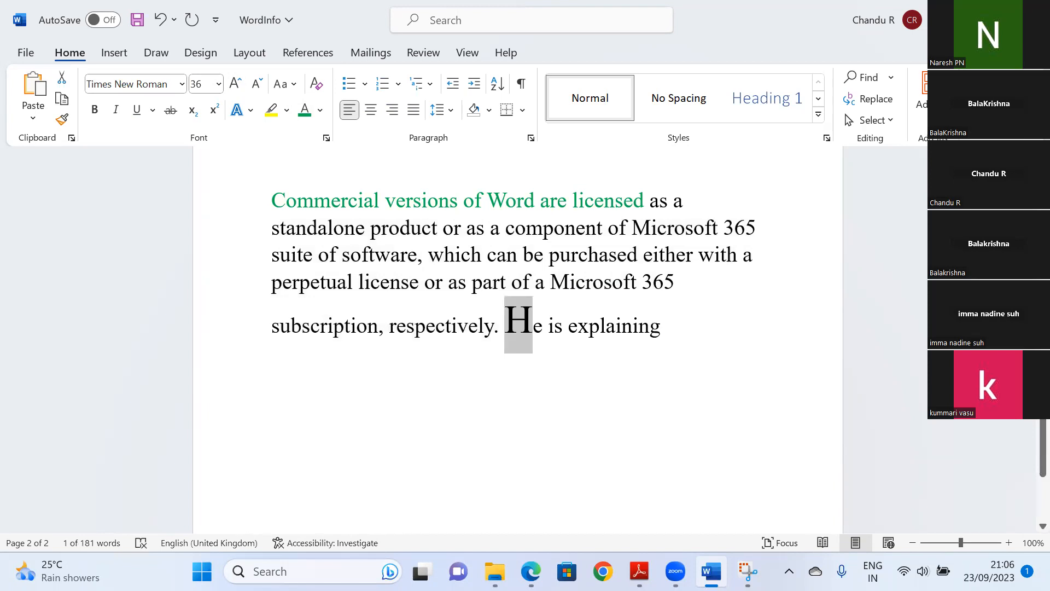
{"action": "type", "text": "h"}
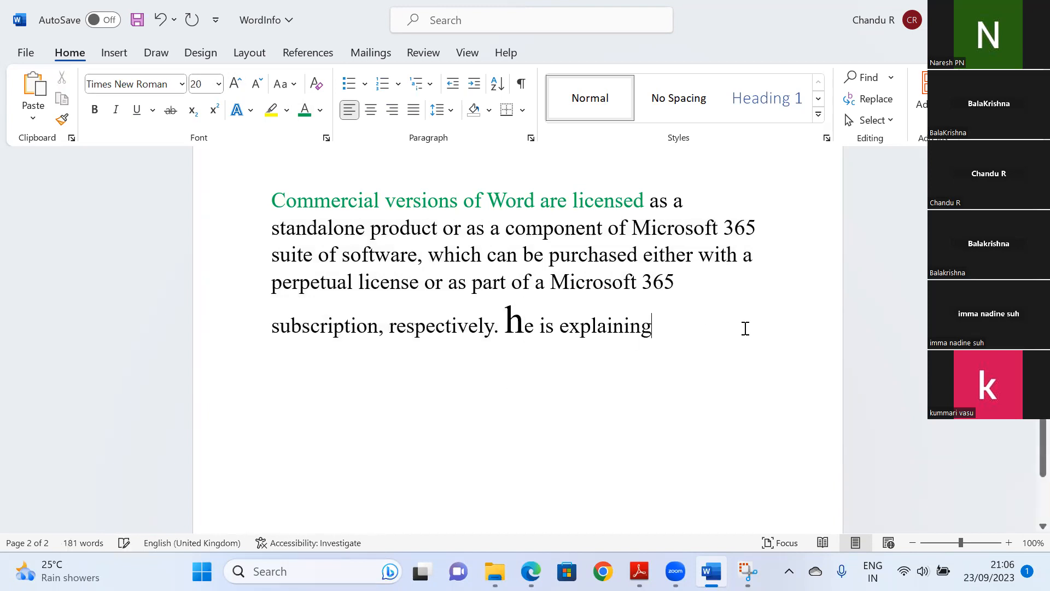
Reapply Sentence case from "standalone product" to "explaining", including the enlarged "h".
{"action": "left_click_drag", "start_coordinate": [724, 326], "coordinate": [274, 230]}
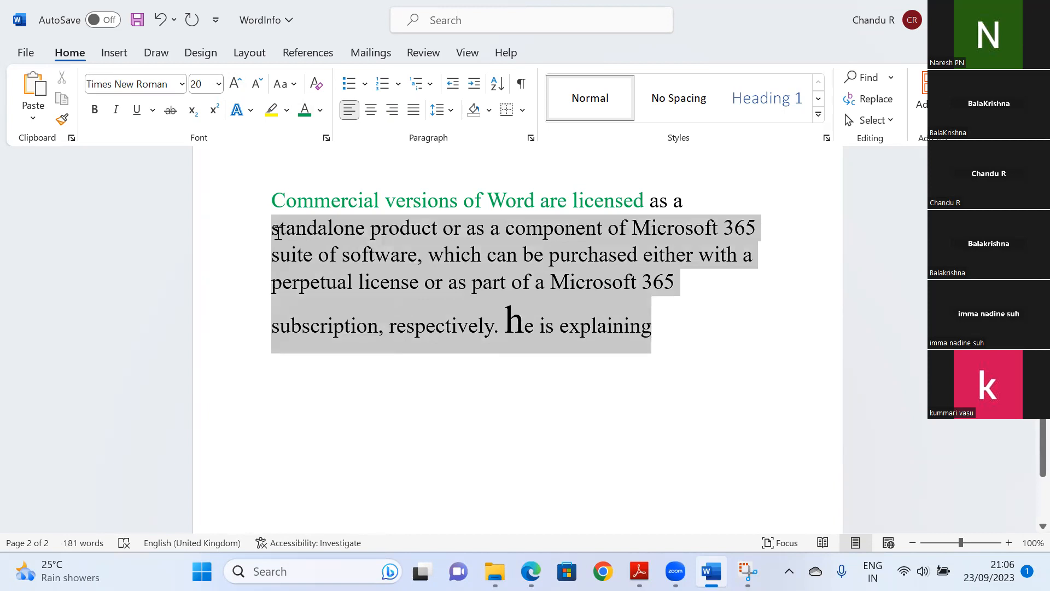
{"action": "left_click", "coordinate": [285, 84]}
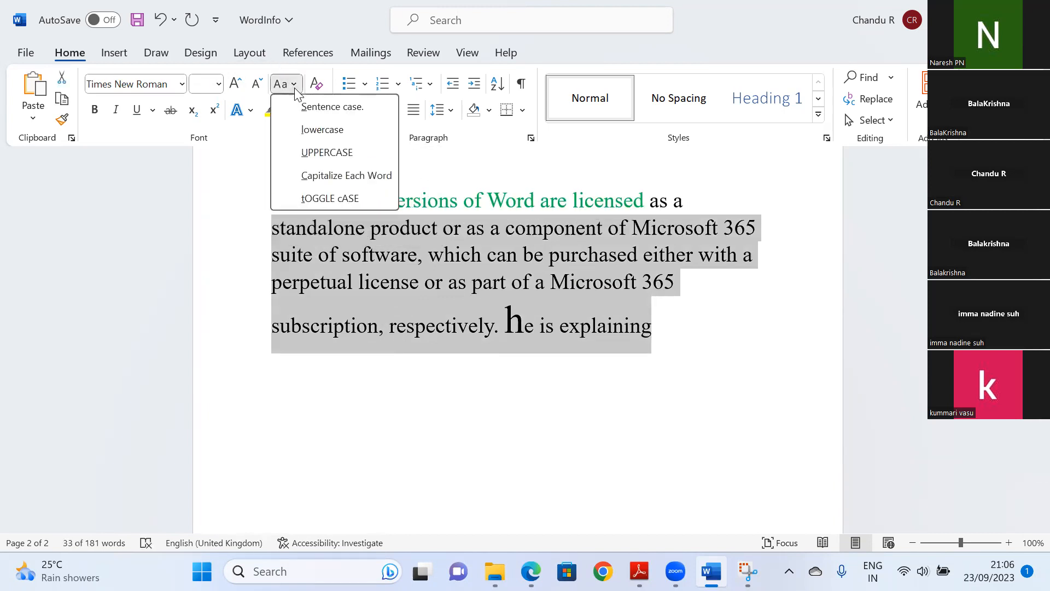
{"action": "left_click", "coordinate": [309, 108]}
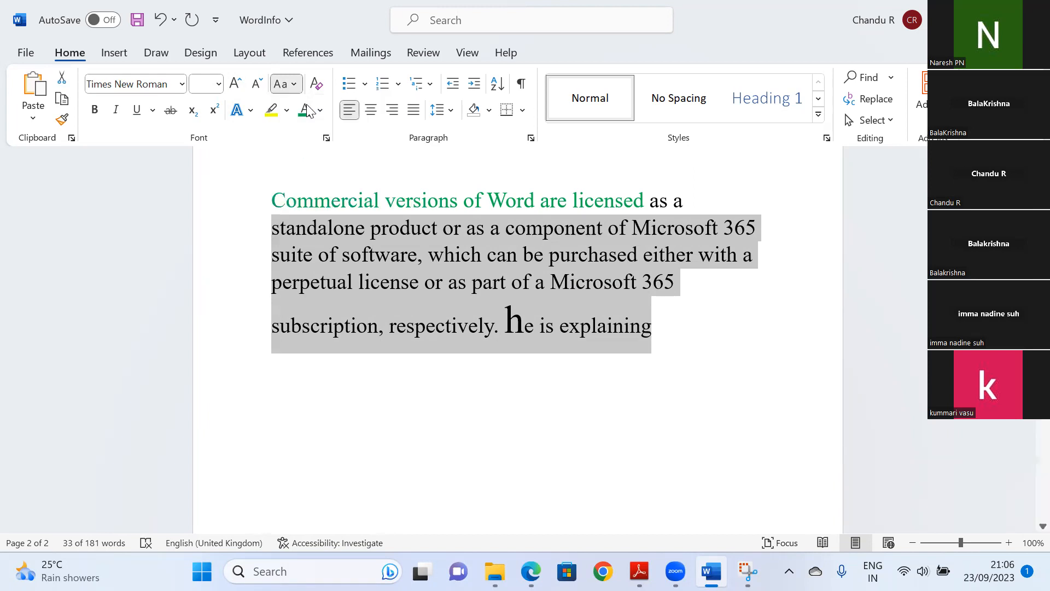
{"action": "left_click", "coordinate": [529, 336]}
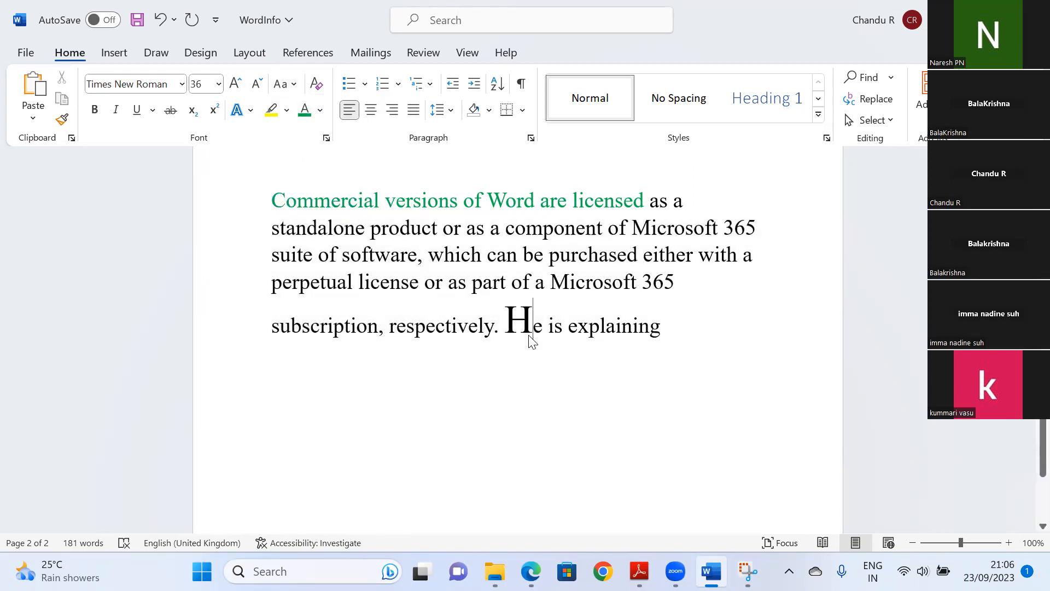
{"action": "left_click_drag", "start_coordinate": [529, 336], "coordinate": [525, 325]}
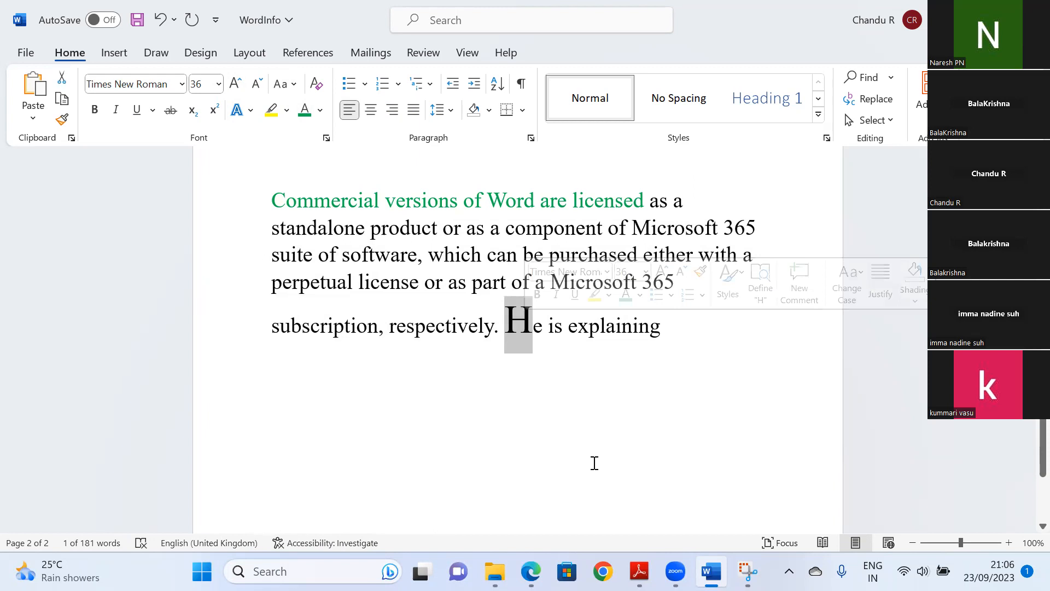
{"action": "key", "text": "ctrl+d"}
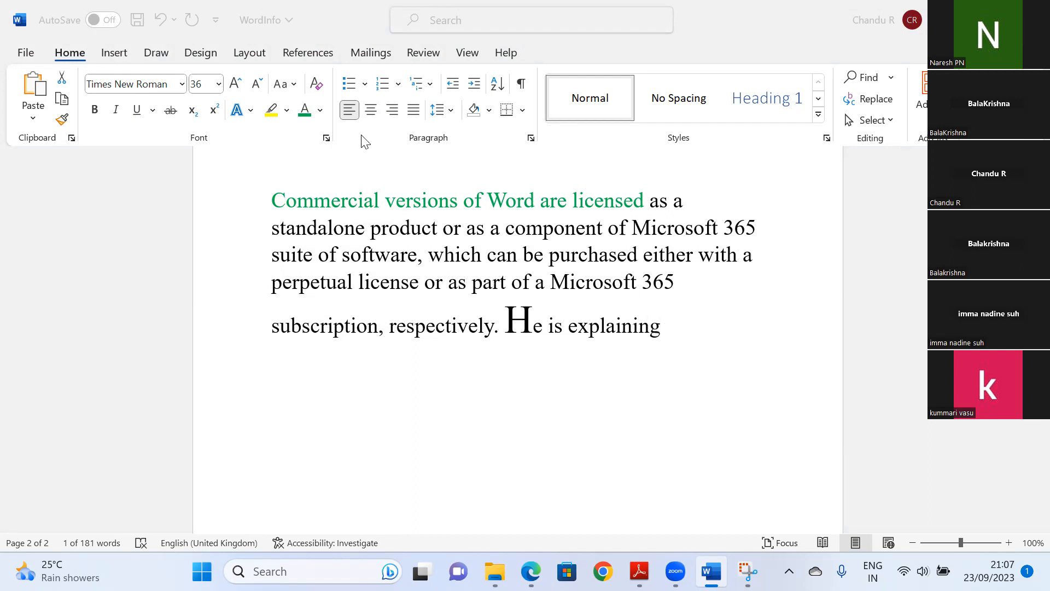
{"action": "left_click", "coordinate": [667, 326]}
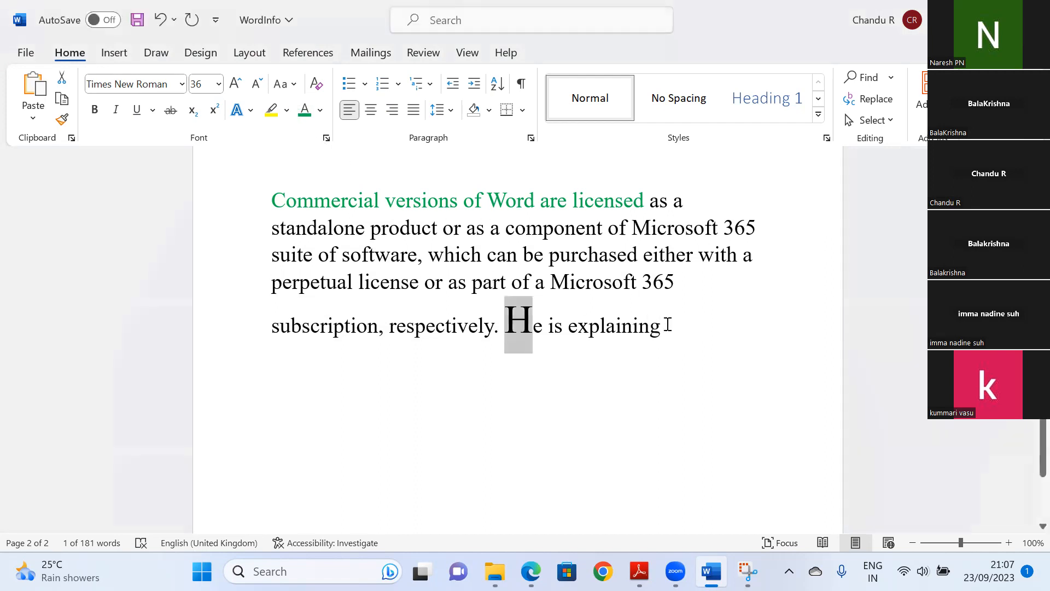
Convert the text from "standalone product" to the second "Microsoft 365" to UPPERCASE.
{"action": "left_click_drag", "start_coordinate": [275, 229], "coordinate": [695, 272]}
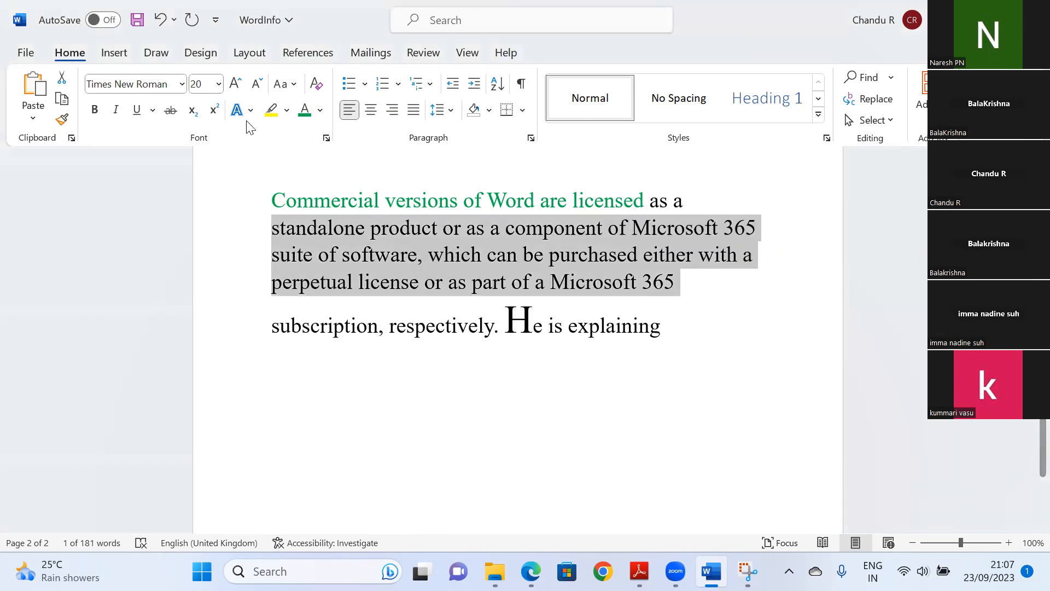
{"action": "left_click", "coordinate": [292, 87]}
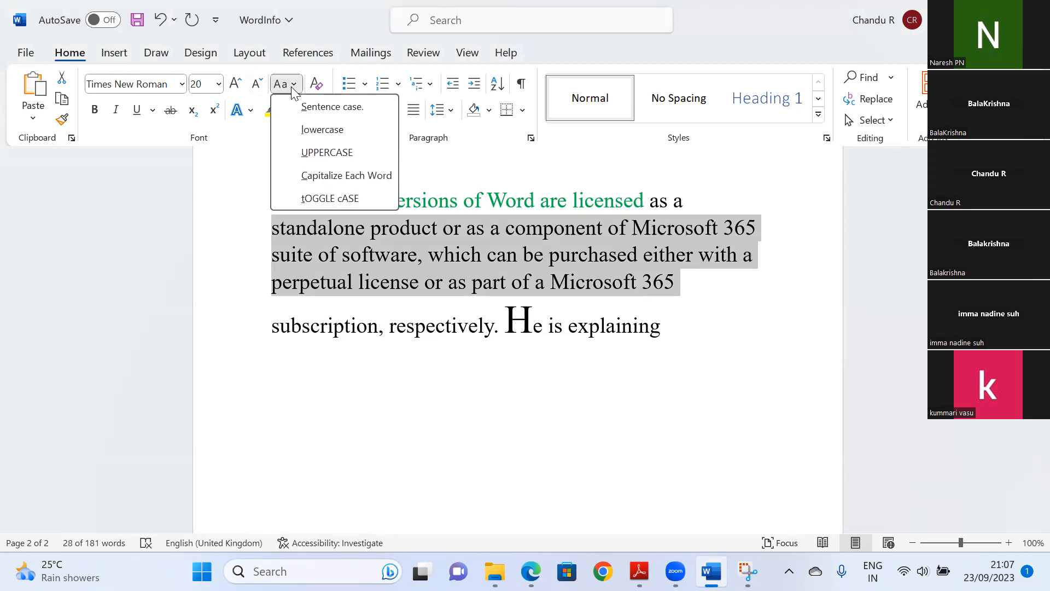
{"action": "left_click", "coordinate": [322, 152]}
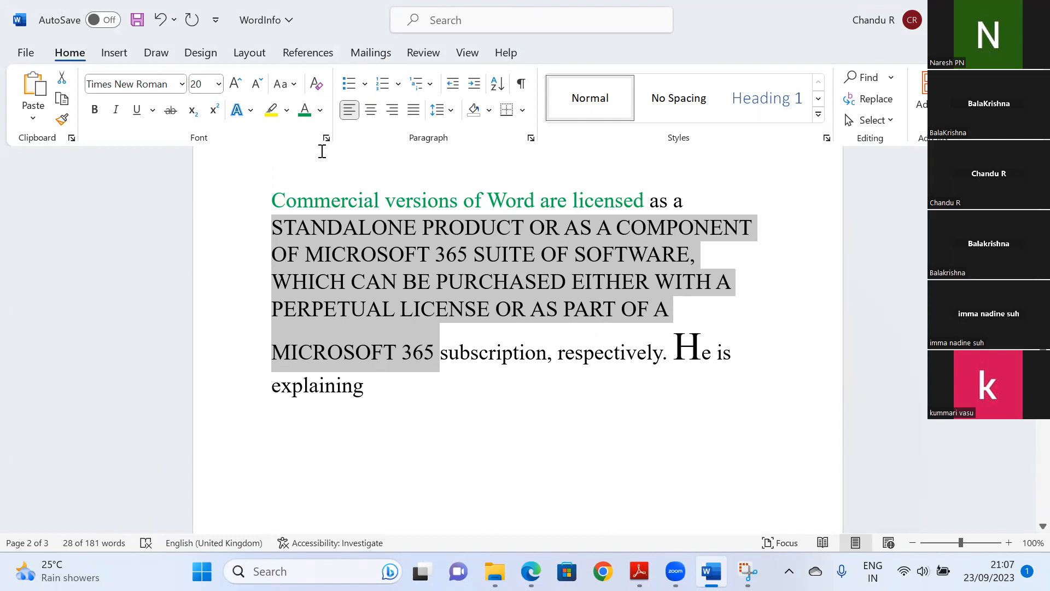
{"action": "left_click", "coordinate": [451, 383]}
Convert "PERPETUAL LICENSE OR AS PART OF A MICROSOFT 365" to lowercase.
{"action": "left_click_drag", "start_coordinate": [441, 354], "coordinate": [281, 304]}
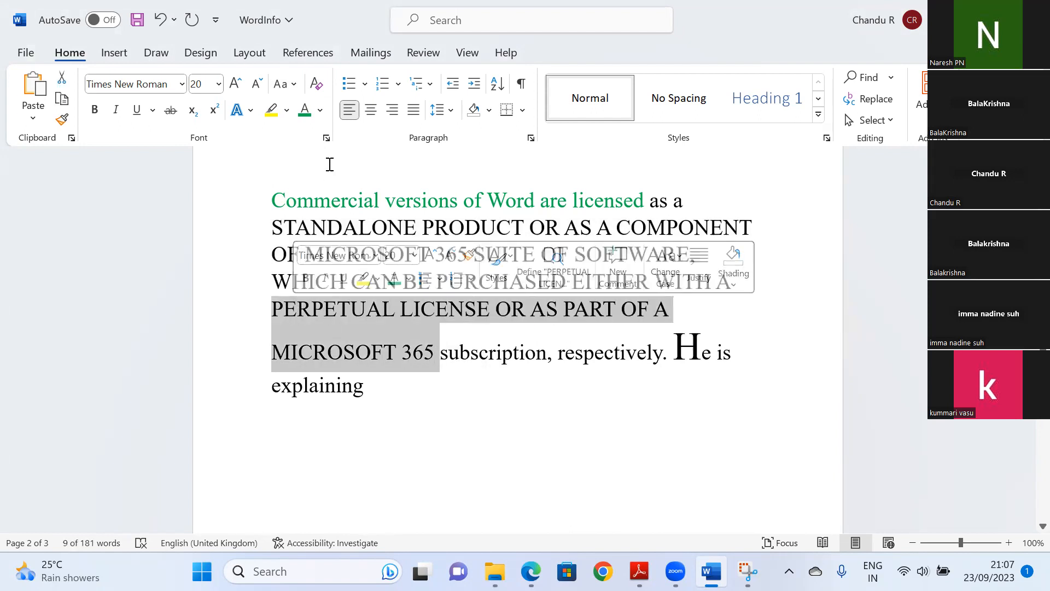
{"action": "left_click", "coordinate": [283, 83]}
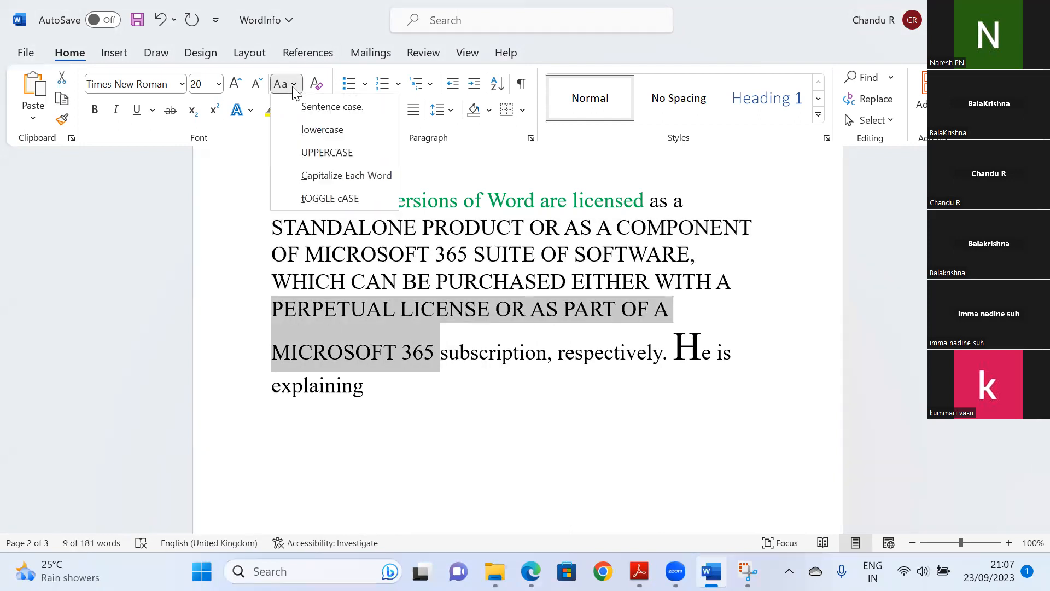
{"action": "left_click", "coordinate": [323, 132]}
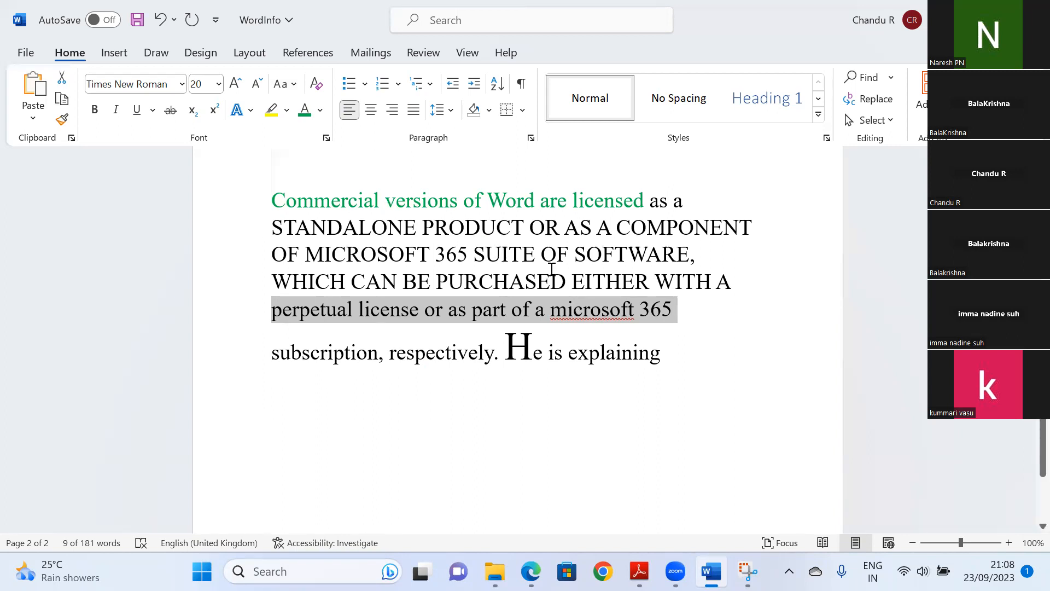
{"action": "left_click", "coordinate": [724, 331]}
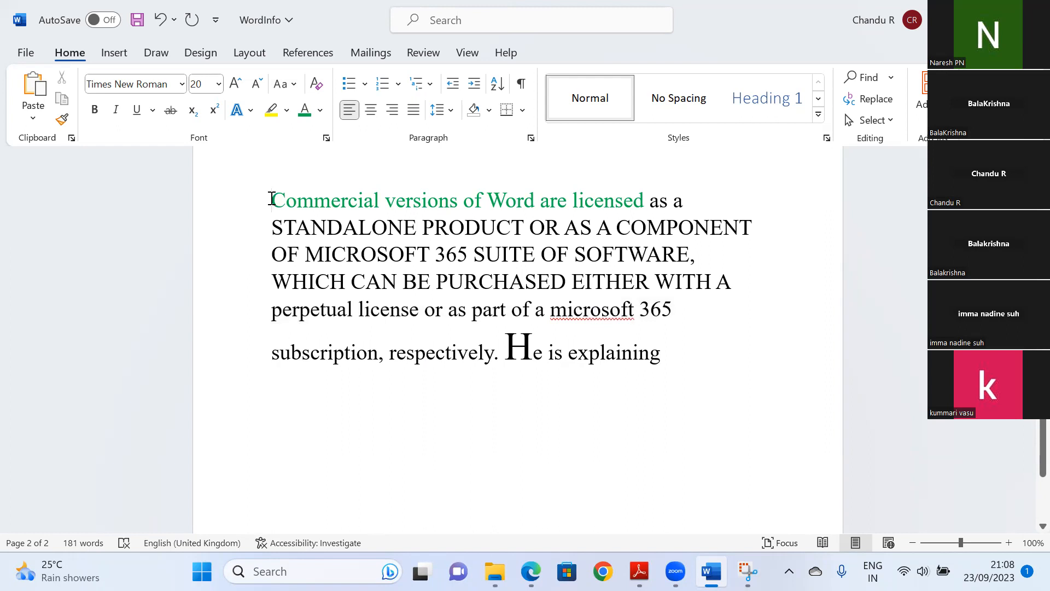
Apply Capitalize Each Word to the last paragraph's text from "Commercial versions" to "part of a microsoft 365".
{"action": "key", "text": "shift+Right"}
{"action": "key", "text": "shift+Right"}
{"action": "key", "text": "shift+Right"}
{"action": "key", "text": "shift+Right"}
{"action": "key", "text": "shift+Right"}
{"action": "key", "text": "shift+Right"}
{"action": "key", "text": "shift+Right"}
{"action": "key", "text": "shift+Right"}
{"action": "key", "text": "shift+Right"}
{"action": "key", "text": "shift+Right"}
{"action": "key", "text": "shift+Right"}
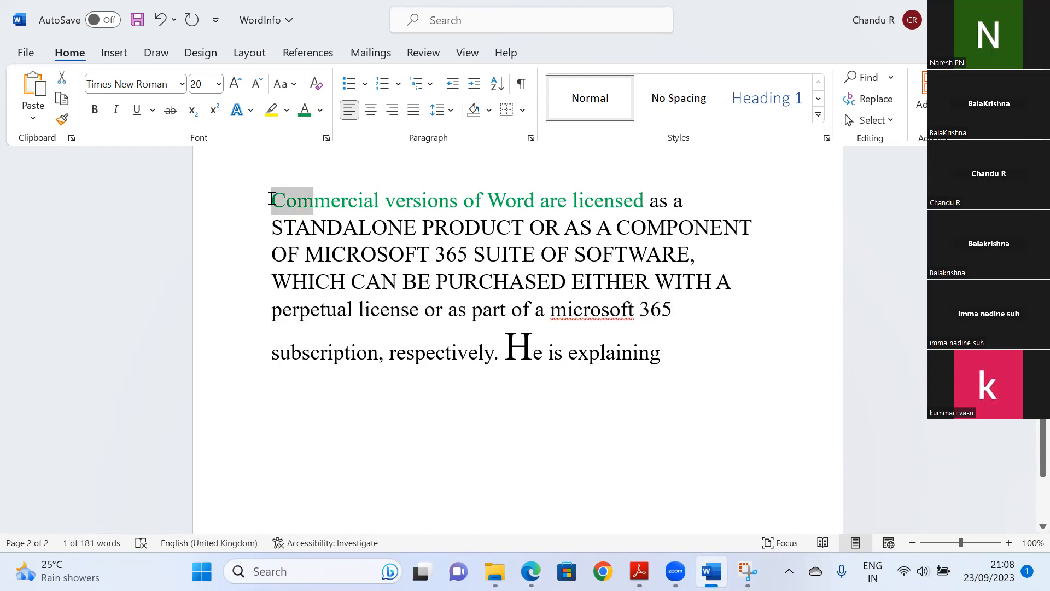
{"action": "key", "text": "shift+Right"}
{"action": "key", "text": "shift+Right"}
{"action": "key", "text": "shift+Right"}
{"action": "key", "text": "shift+Right"}
{"action": "key", "text": "shift+Right"}
{"action": "key", "text": "shift+Right"}
{"action": "key", "text": "shift+Right"}
{"action": "key", "text": "shift+Right"}
{"action": "key", "text": "shift+Right"}
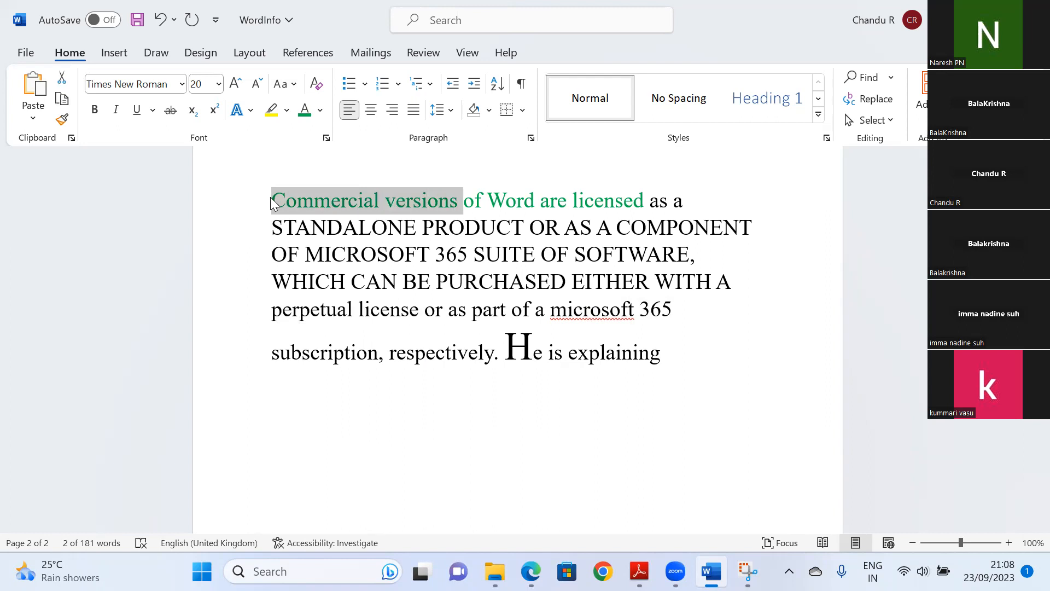
{"action": "key", "text": "shift+Right"}
{"action": "key", "text": "shift+Right"}
{"action": "key", "text": "shift+Right"}
{"action": "key", "text": "shift+Right"}
{"action": "key", "text": "shift+Right"}
{"action": "key", "text": "shift+Right"}
{"action": "key", "text": "shift+Right"}
{"action": "key", "text": "shift+Right"}
{"action": "key", "text": "shift+Right"}
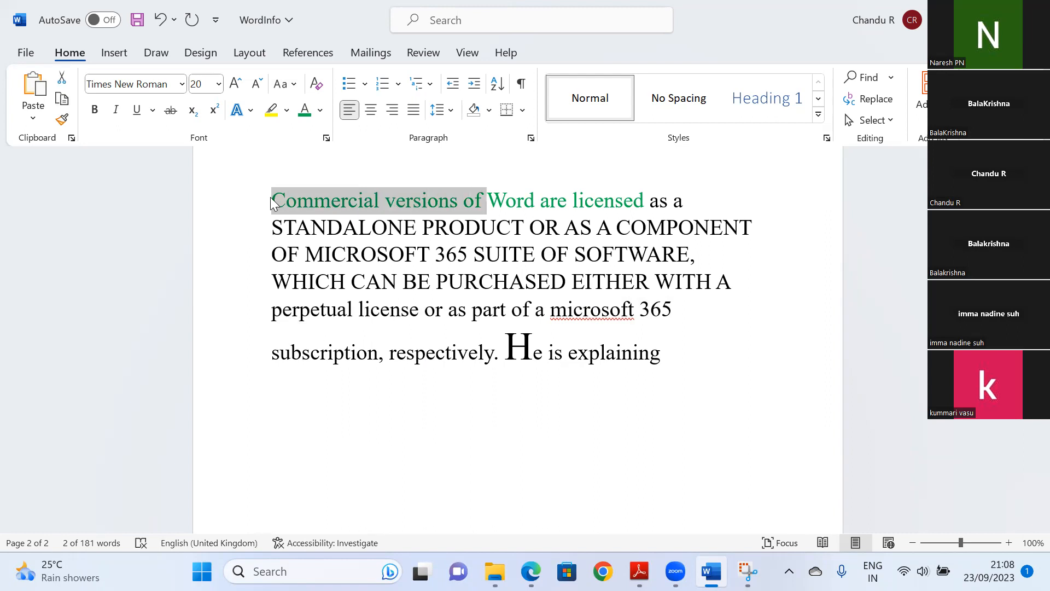
{"action": "key", "text": "shift+Right"}
{"action": "key", "text": "shift+Right"}
{"action": "key", "text": "shift+Right"}
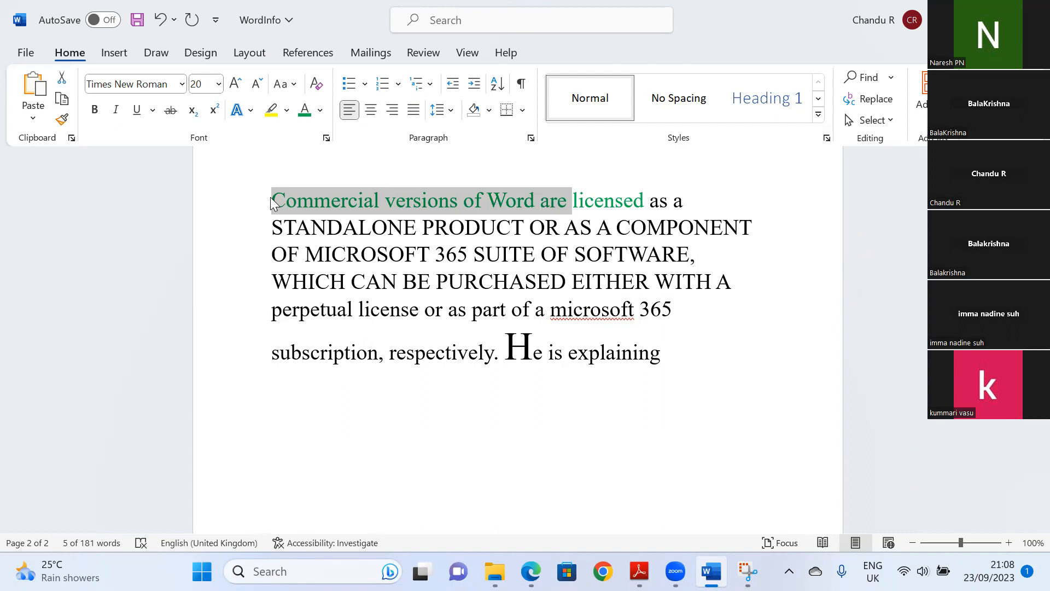
{"action": "key", "text": "shift+Down"}
{"action": "key", "text": "shift+Down"}
{"action": "key", "text": "shift+Down"}
{"action": "key", "text": "shift+Down"}
{"action": "key", "text": "shift+Right"}
{"action": "key", "text": "shift+Right"}
{"action": "key", "text": "shift+Right"}
{"action": "key", "text": "shift+Right"}
{"action": "key", "text": "shift+Right"}
{"action": "key", "text": "shift+Right"}
{"action": "key", "text": "shift+Right"}
{"action": "key", "text": "shift+Right"}
{"action": "key", "text": "shift+Right"}
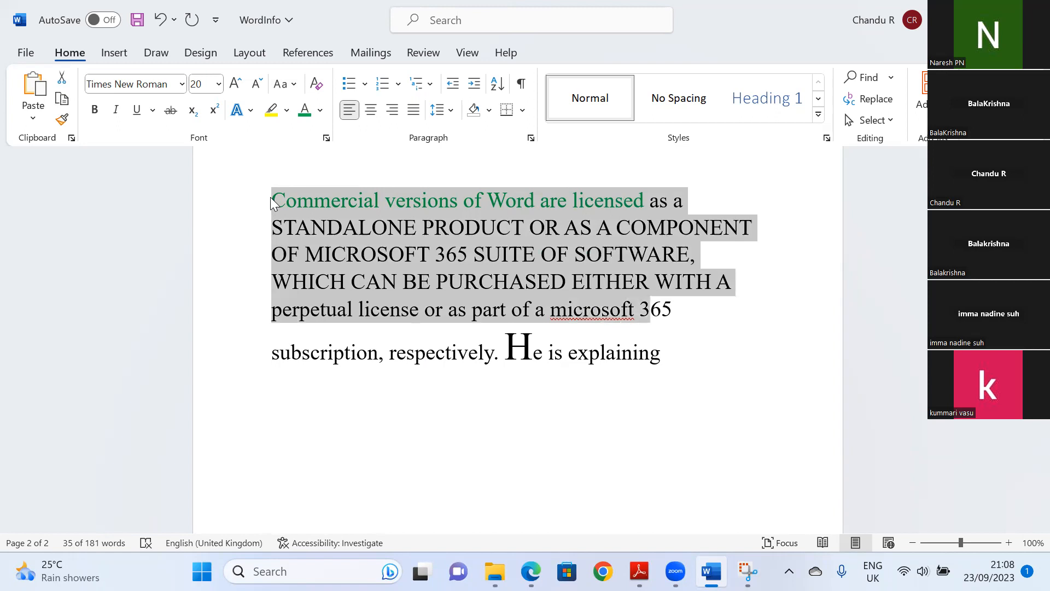
{"action": "key", "text": "shift+Right"}
{"action": "key", "text": "shift+Right"}
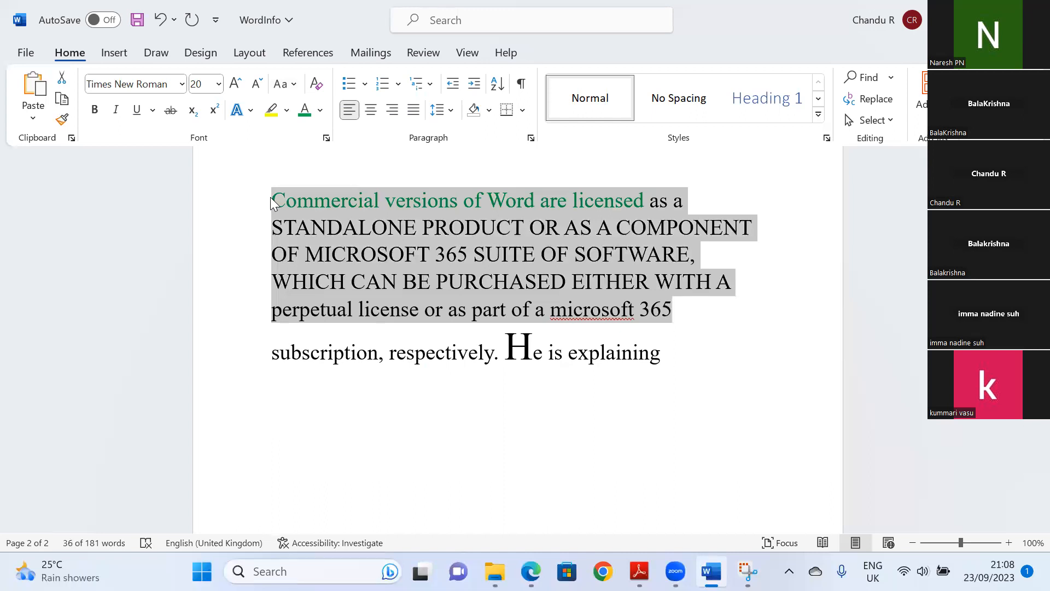
{"action": "left_click", "coordinate": [296, 89]}
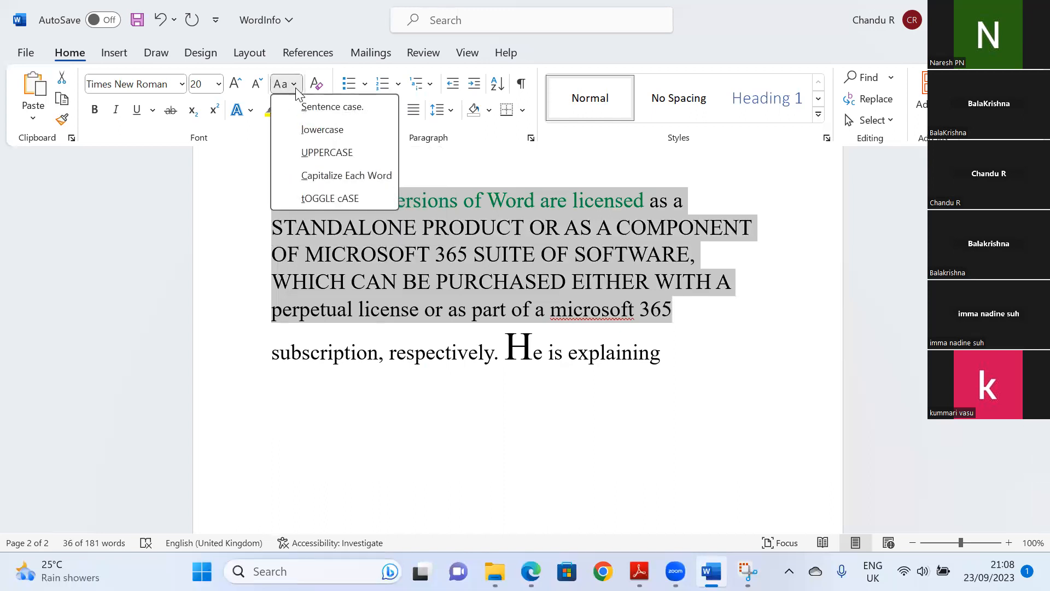
{"action": "left_click", "coordinate": [324, 180]}
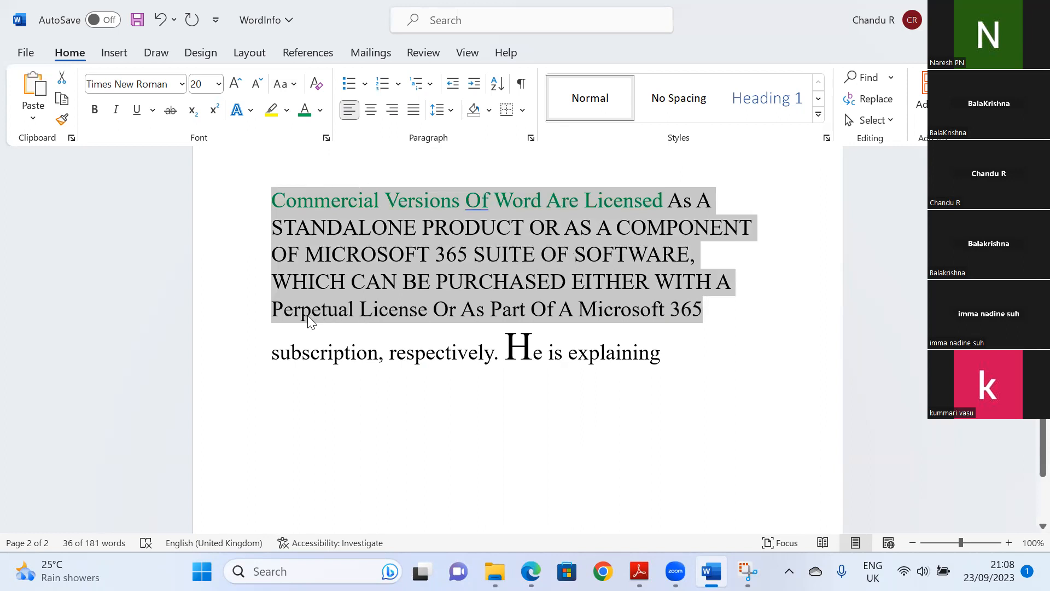
Bold the initial "P" of "Perpetual" and the initial "L" of "License" in the last paragraph.
{"action": "left_click", "coordinate": [283, 313]}
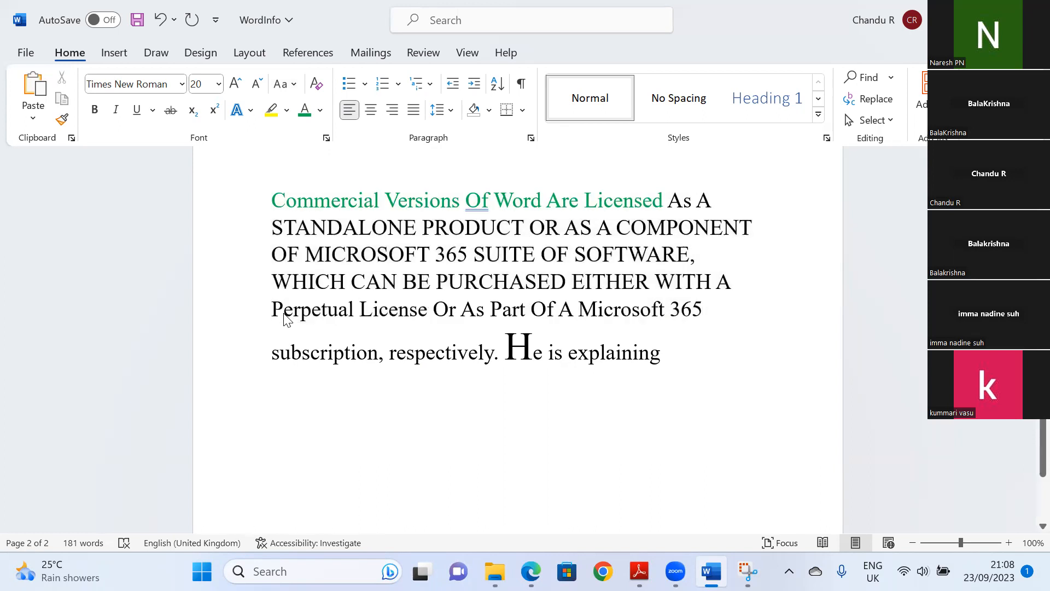
{"action": "left_click_drag", "start_coordinate": [284, 312], "coordinate": [272, 314]}
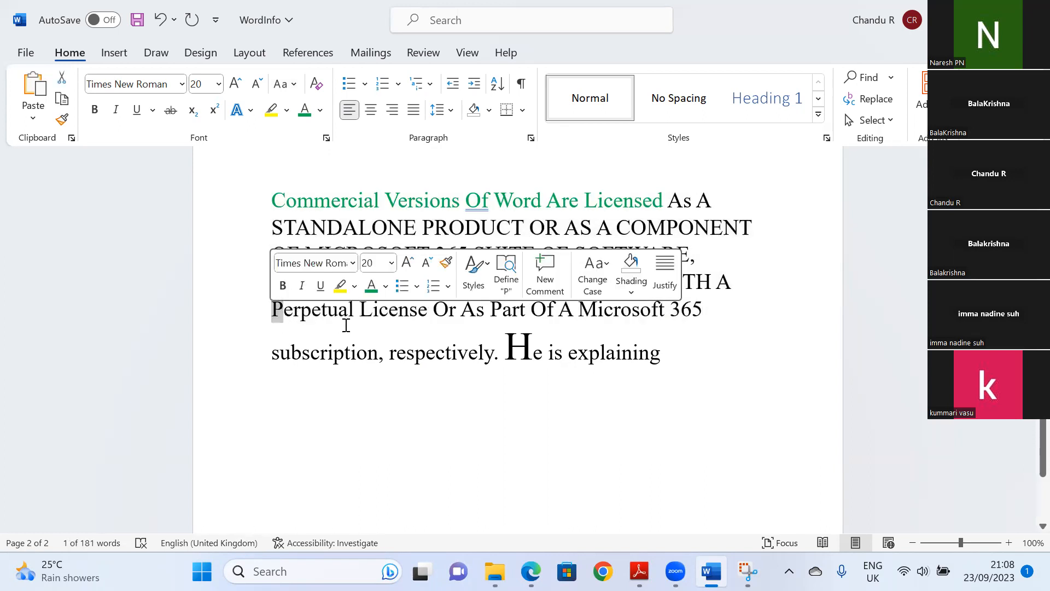
{"action": "left_click", "coordinate": [350, 353]}
{"action": "left_click_drag", "start_coordinate": [373, 311], "coordinate": [364, 311]}
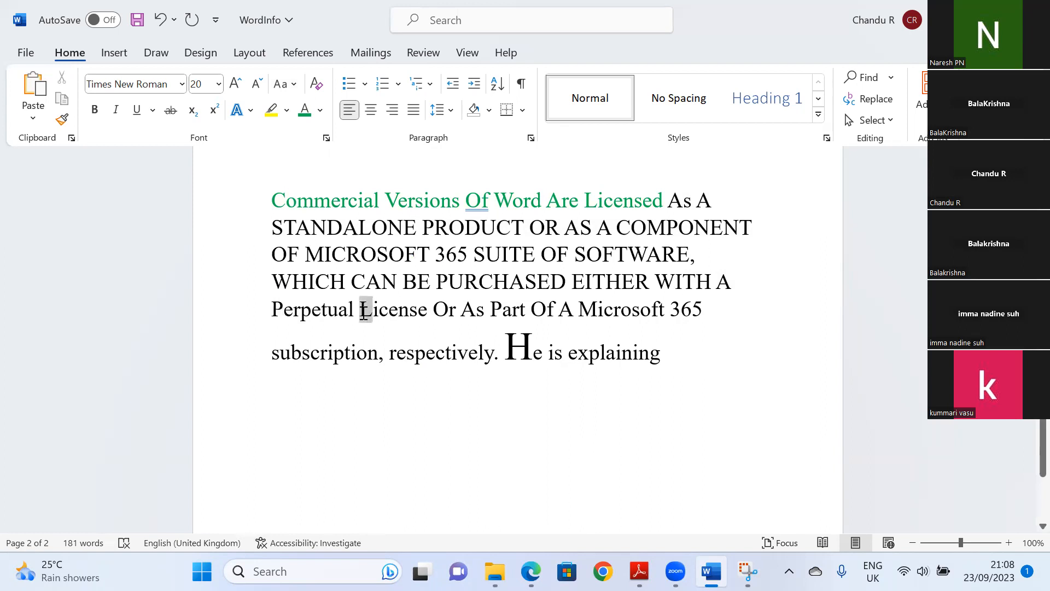
{"action": "left_click_drag", "start_coordinate": [281, 310], "coordinate": [271, 310]}
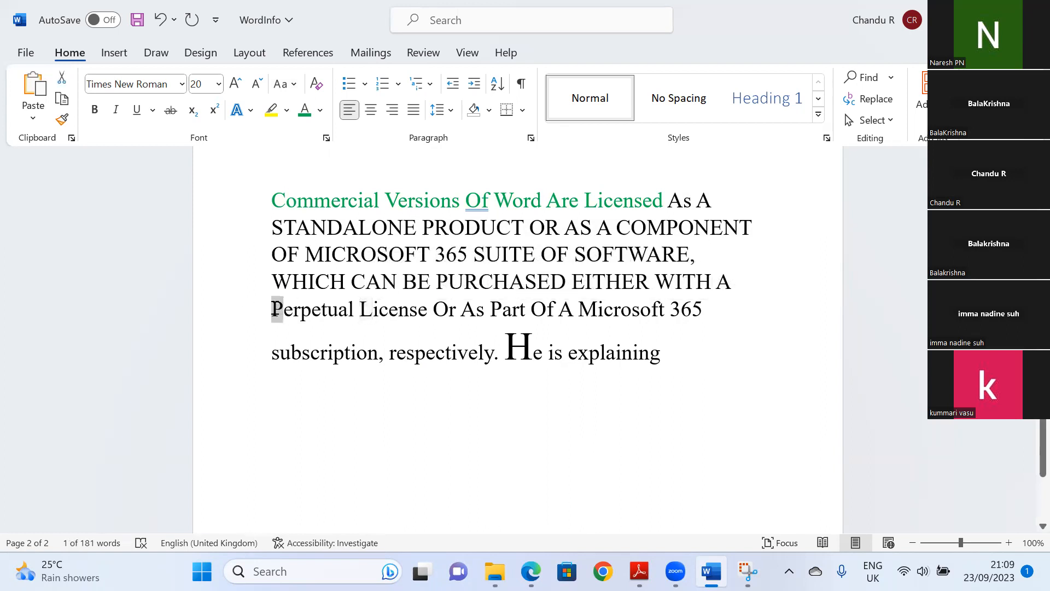
{"action": "left_click", "coordinate": [96, 110]}
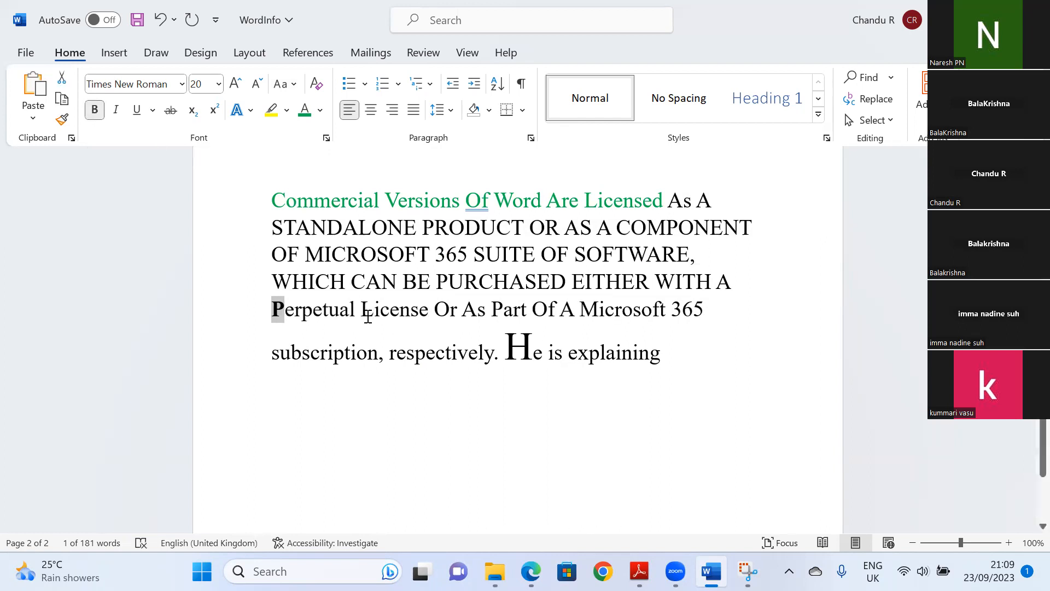
{"action": "left_click_drag", "start_coordinate": [376, 313], "coordinate": [361, 312]}
{"action": "left_click", "coordinate": [95, 110]}
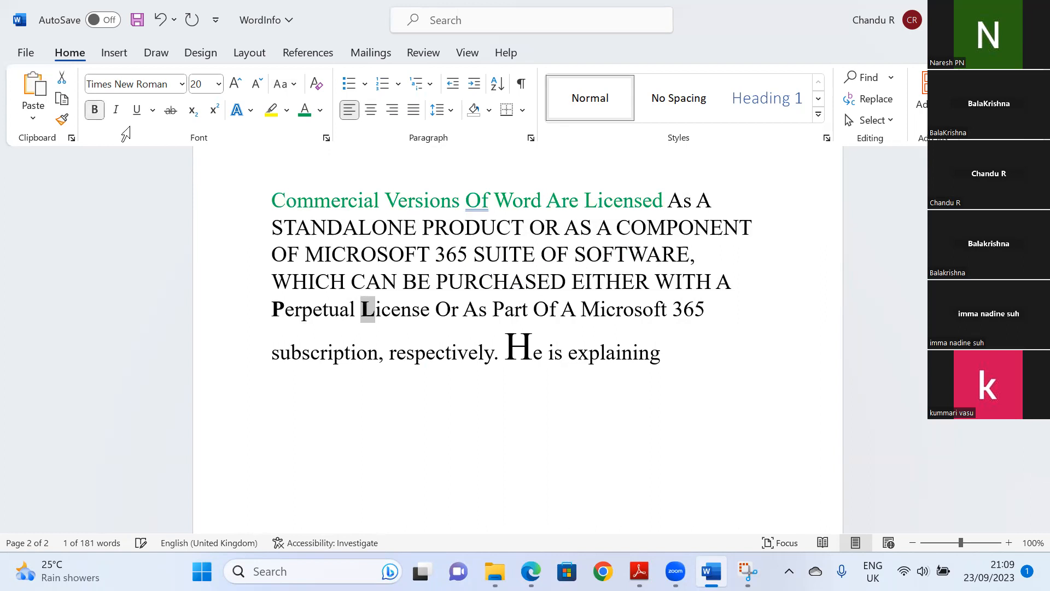
Bold the initial letters of "Or", "Part", "Of" and "Microsoft" in "Or As Part Of A Microsoft 365".
{"action": "left_click_drag", "start_coordinate": [453, 311], "coordinate": [442, 310]}
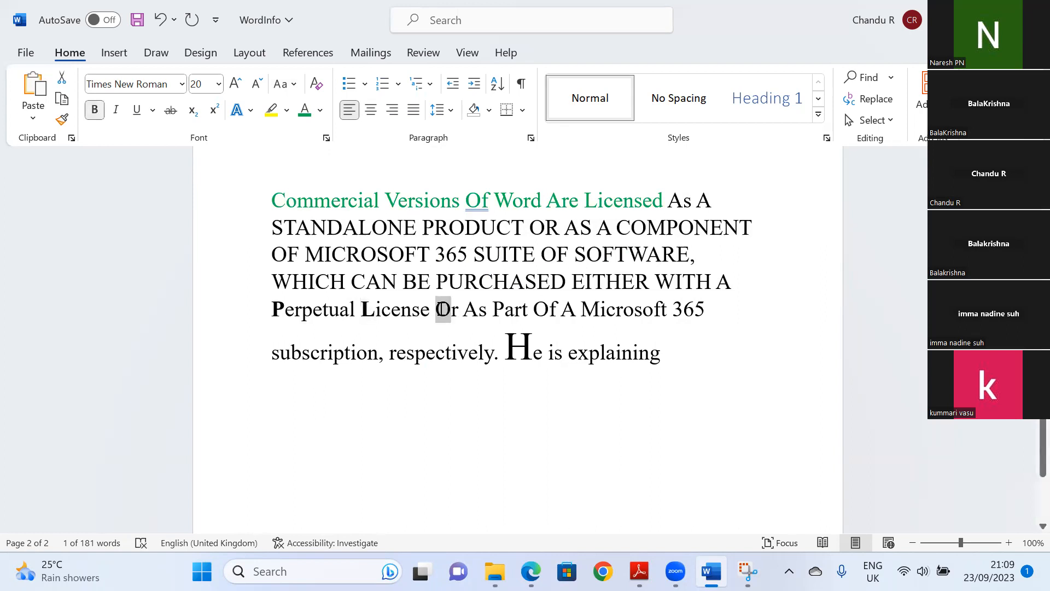
{"action": "left_click", "coordinate": [451, 282]}
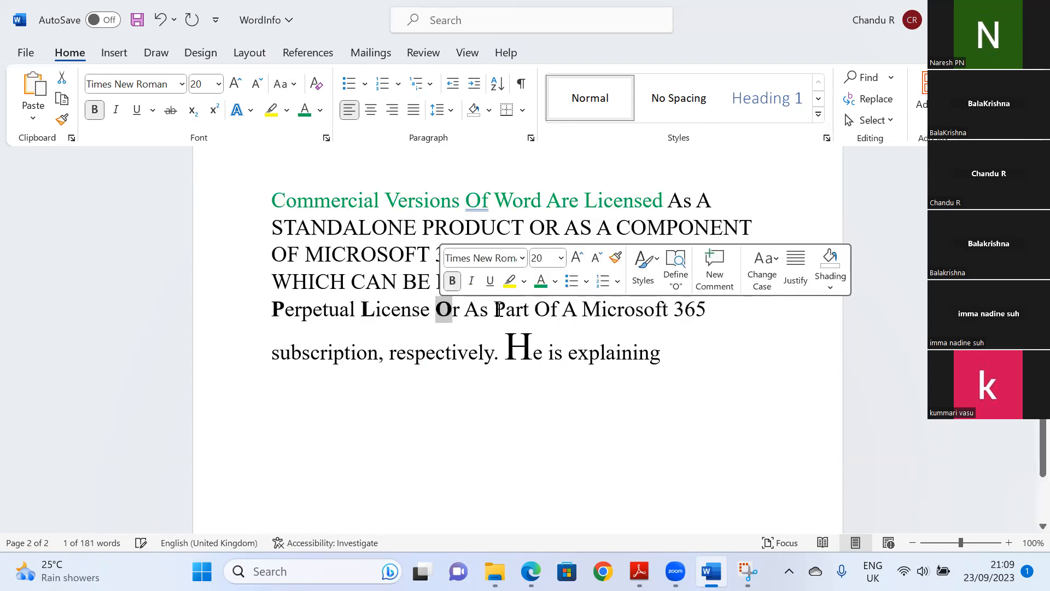
{"action": "left_click_drag", "start_coordinate": [506, 310], "coordinate": [500, 310]}
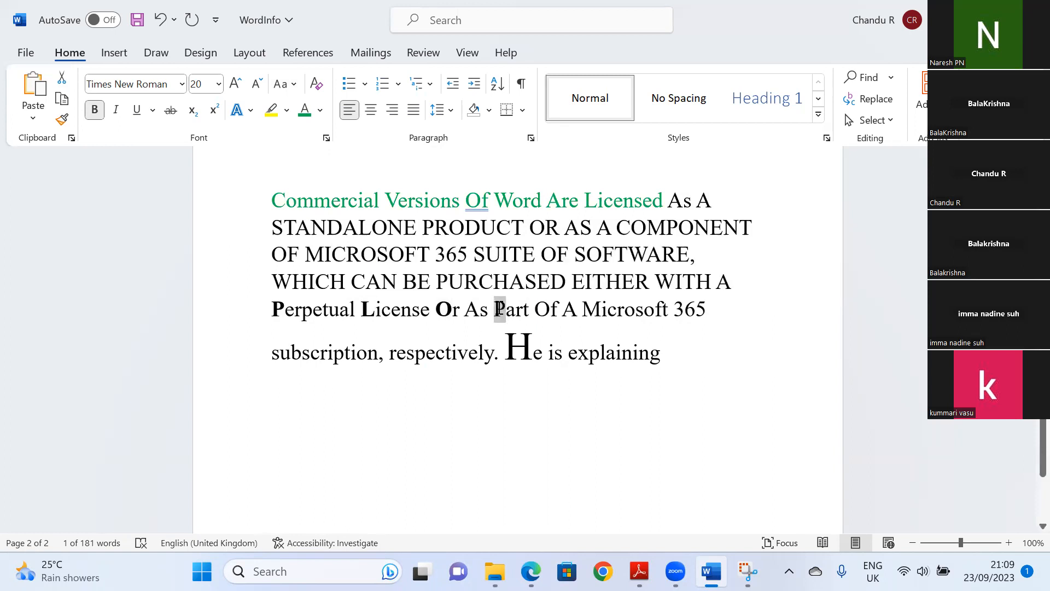
{"action": "left_click", "coordinate": [509, 280]}
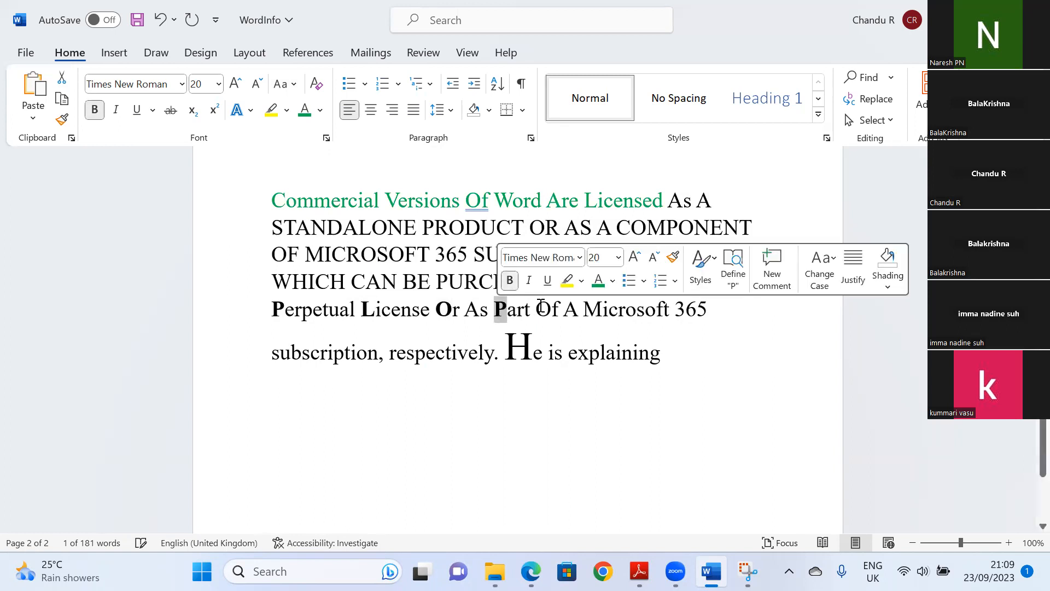
{"action": "left_click_drag", "start_coordinate": [551, 310], "coordinate": [537, 309]}
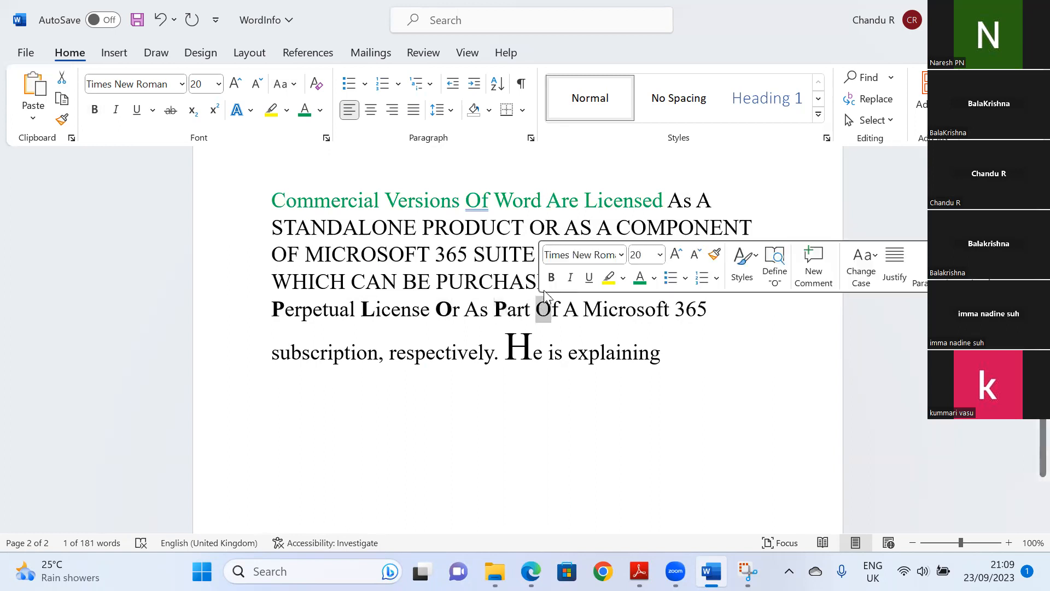
{"action": "left_click", "coordinate": [551, 277]}
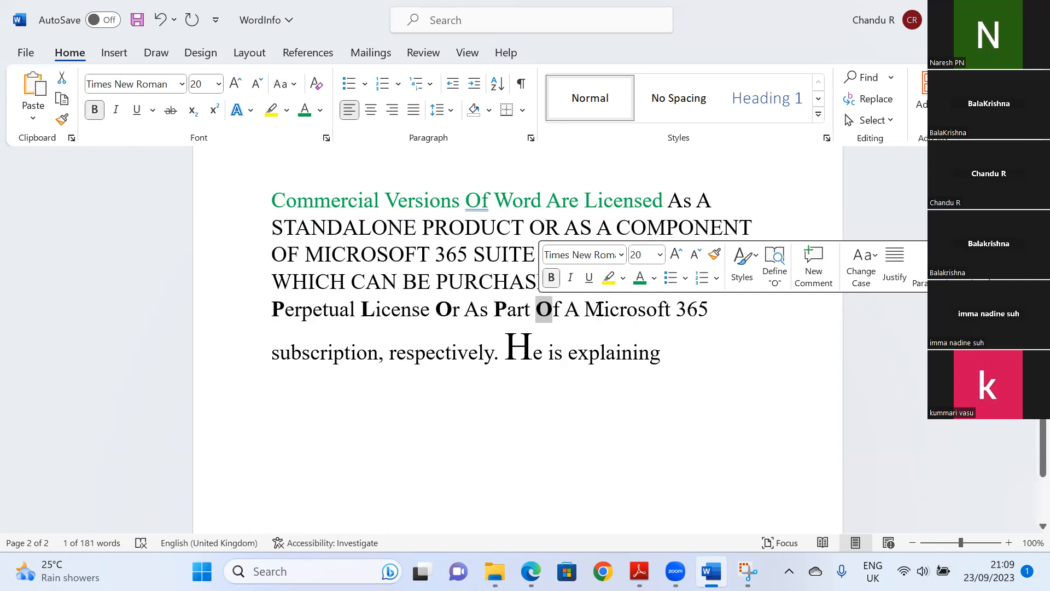
{"action": "left_click_drag", "start_coordinate": [604, 310], "coordinate": [584, 309]}
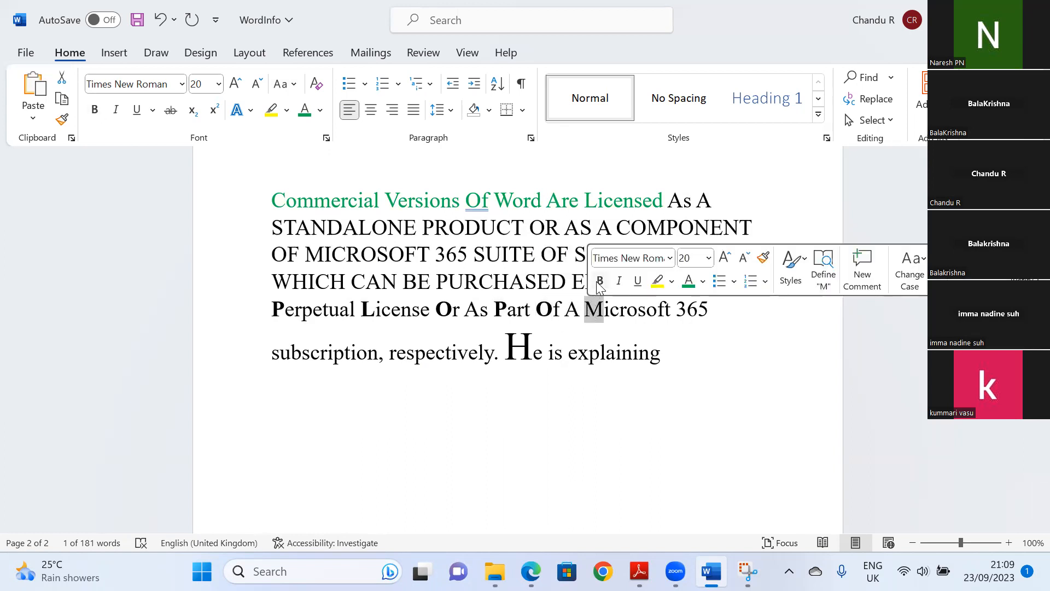
{"action": "left_click", "coordinate": [600, 281]}
{"action": "left_click", "coordinate": [758, 383]}
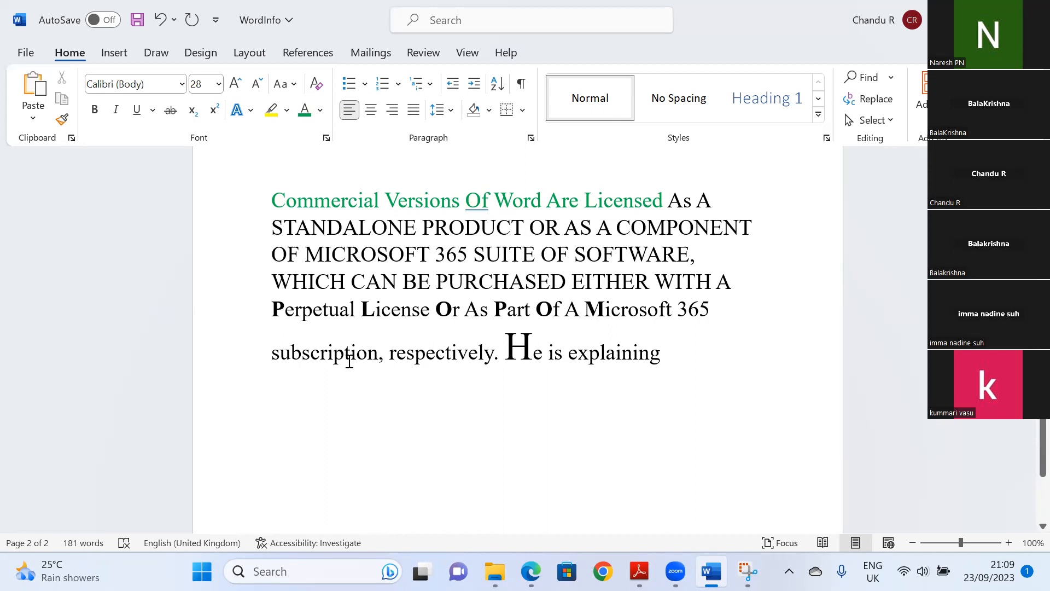
Add an empty paragraph below the line ending in "He is explaining".
{"action": "left_click", "coordinate": [272, 352]}
{"action": "key", "text": "BackSpace"}
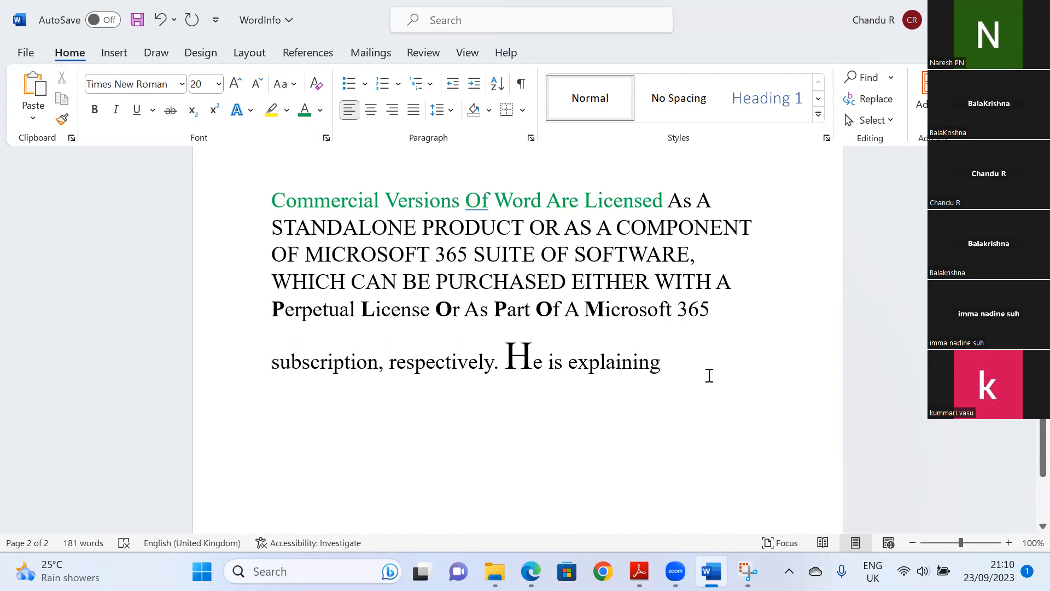
{"action": "key", "text": "Return"}
{"action": "key", "text": "BackSpace"}
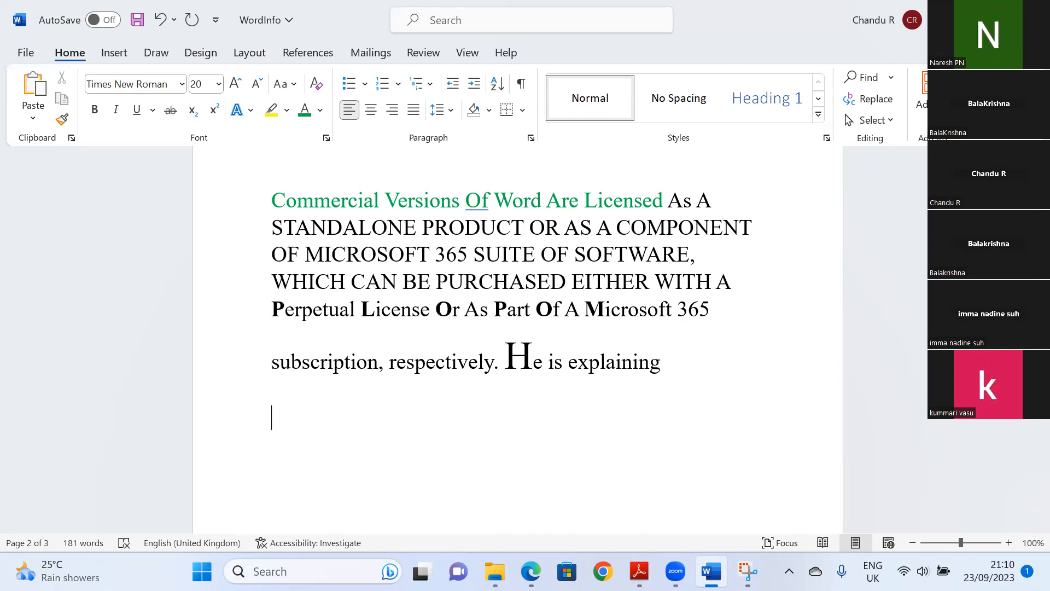
Apply tOGGLE cASE to "subscription, respectively", and apply it again to reverse the case.
{"action": "left_click", "coordinate": [297, 87]}
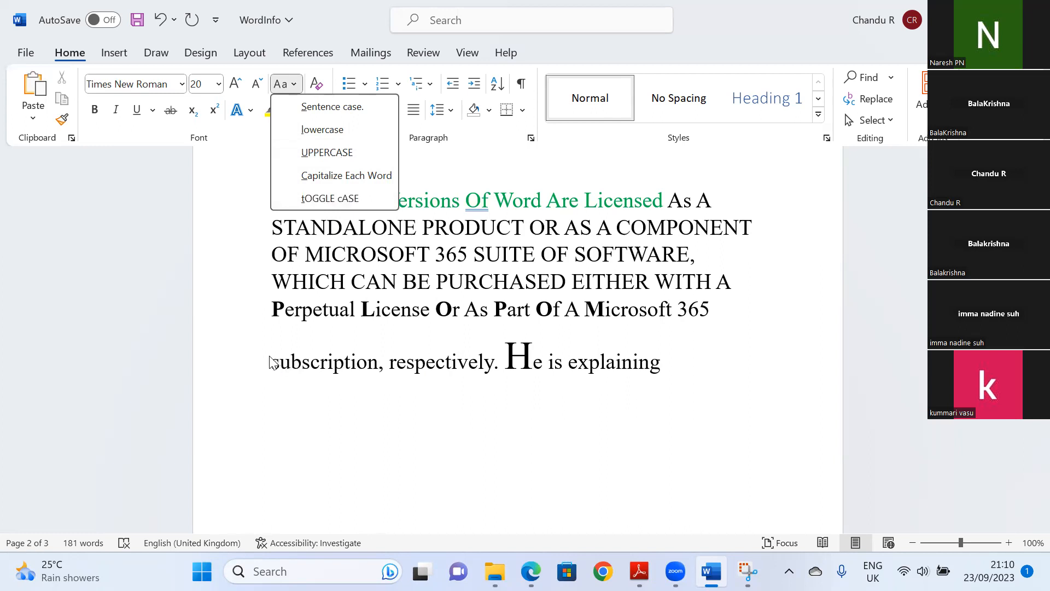
{"action": "key", "text": "Escape"}
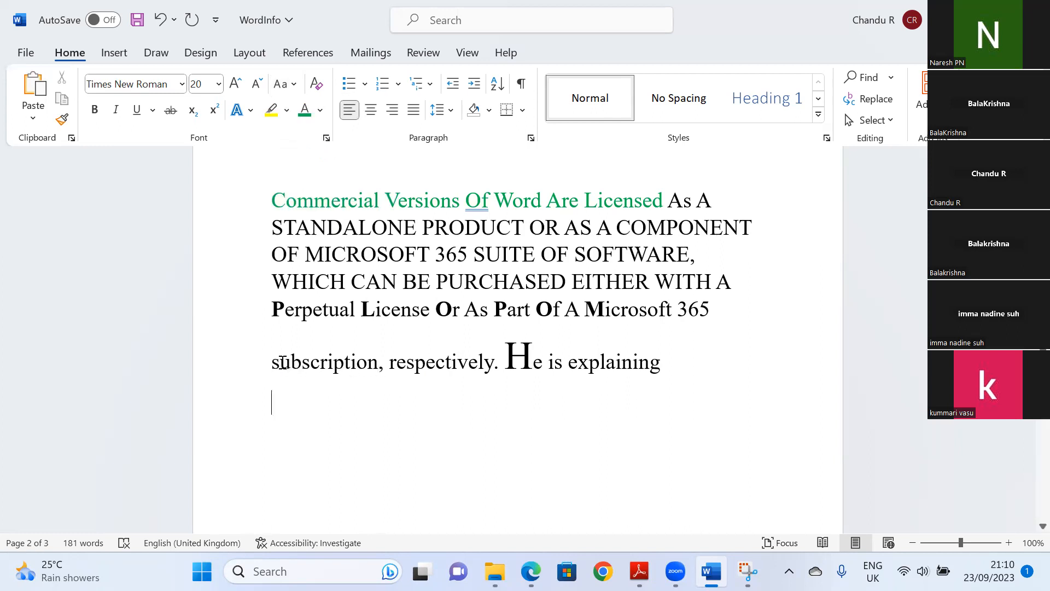
{"action": "left_click_drag", "start_coordinate": [276, 362], "coordinate": [428, 358]}
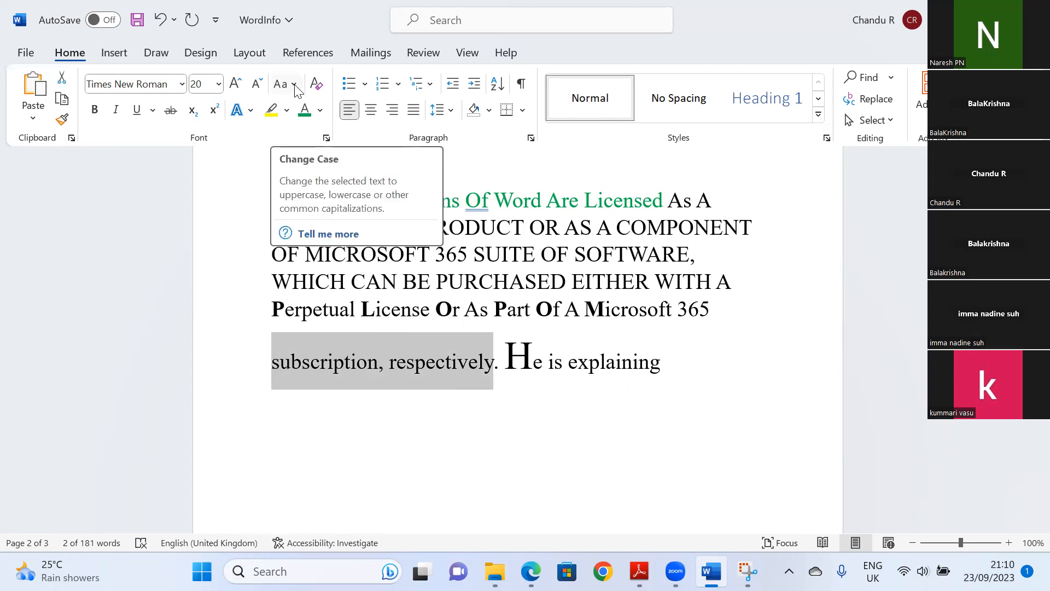
{"action": "left_click", "coordinate": [294, 84]}
{"action": "left_click", "coordinate": [320, 200]}
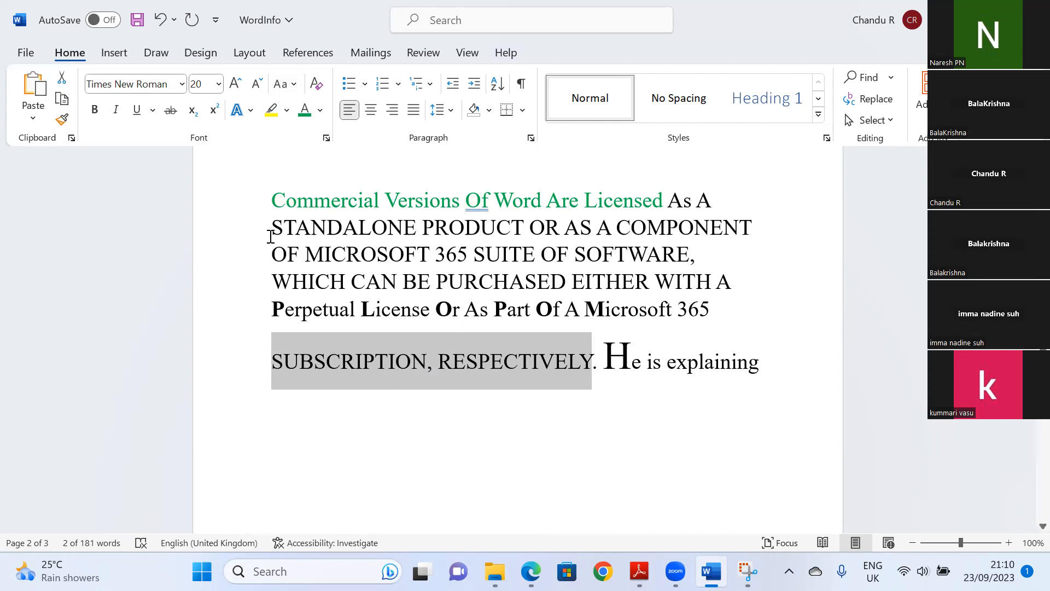
{"action": "left_click", "coordinate": [293, 85]}
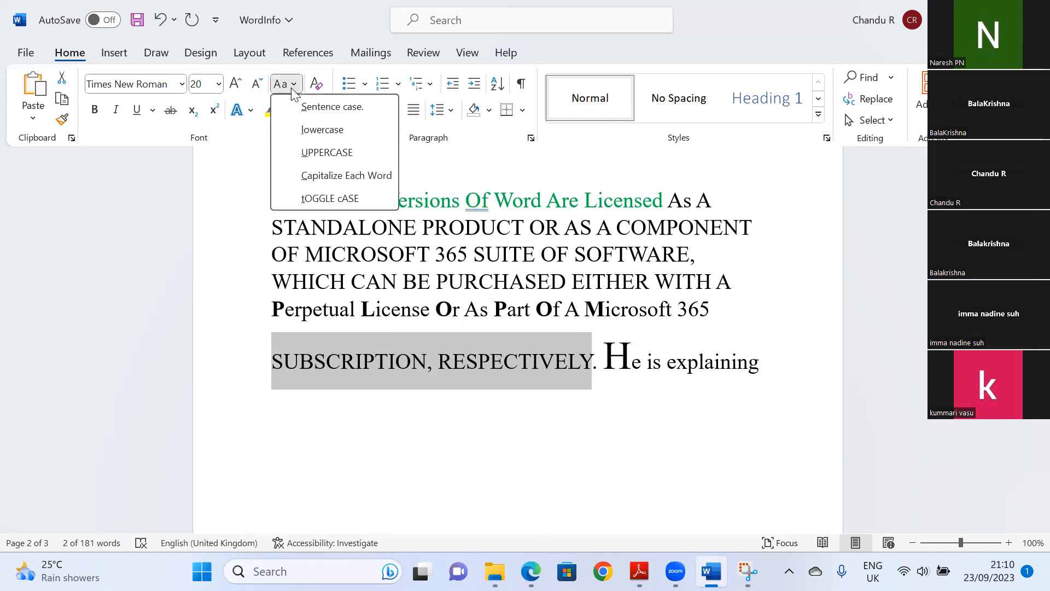
{"action": "left_click", "coordinate": [309, 198]}
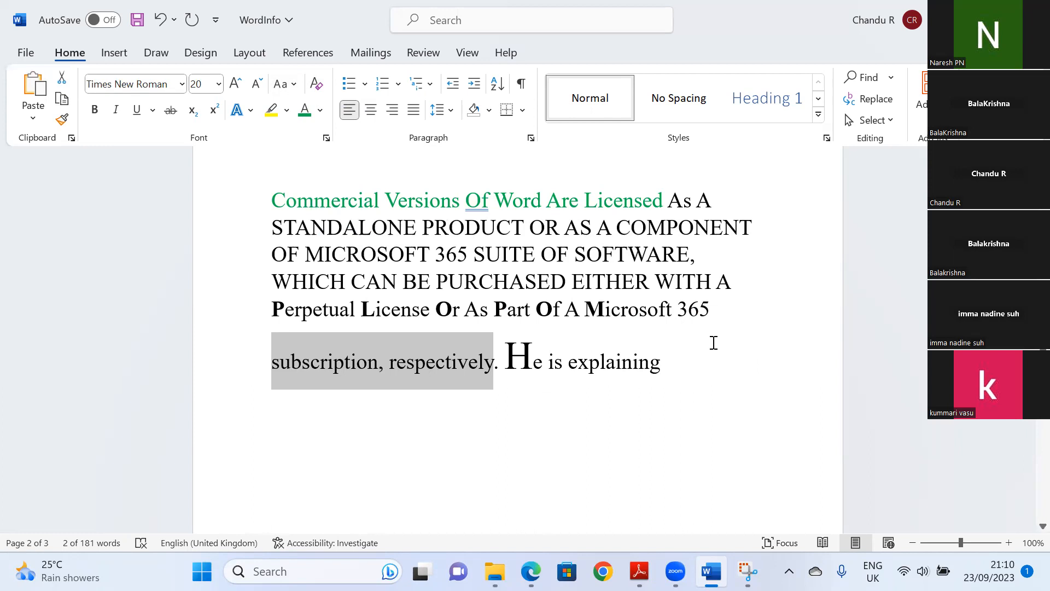
Clear all formatting from the line "subscription, respectively. He is explaining", and place the cursor below it.
{"action": "left_click_drag", "start_coordinate": [680, 356], "coordinate": [223, 369]}
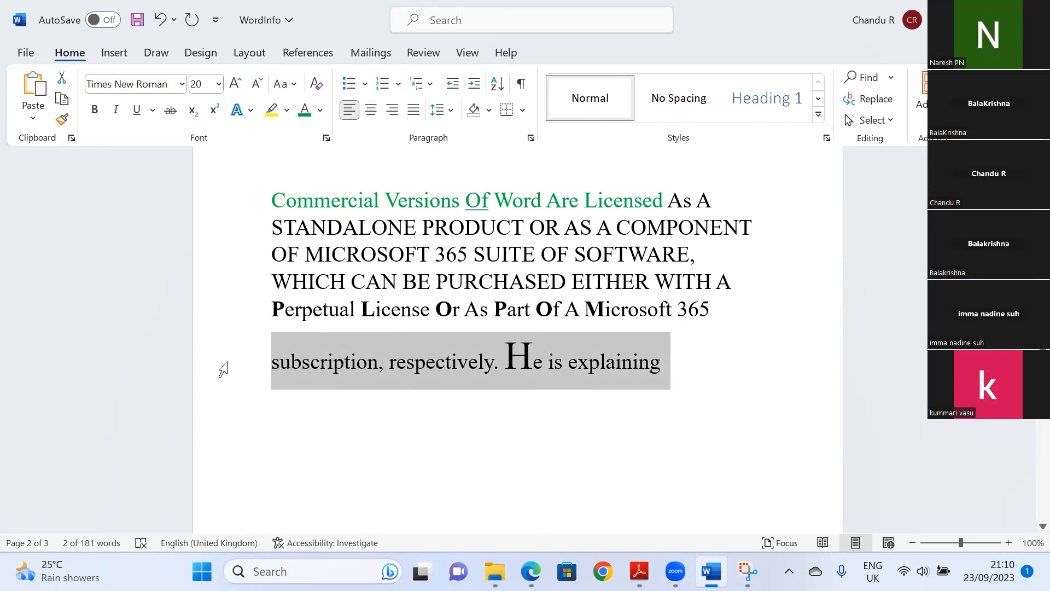
{"action": "left_click", "coordinate": [317, 85]}
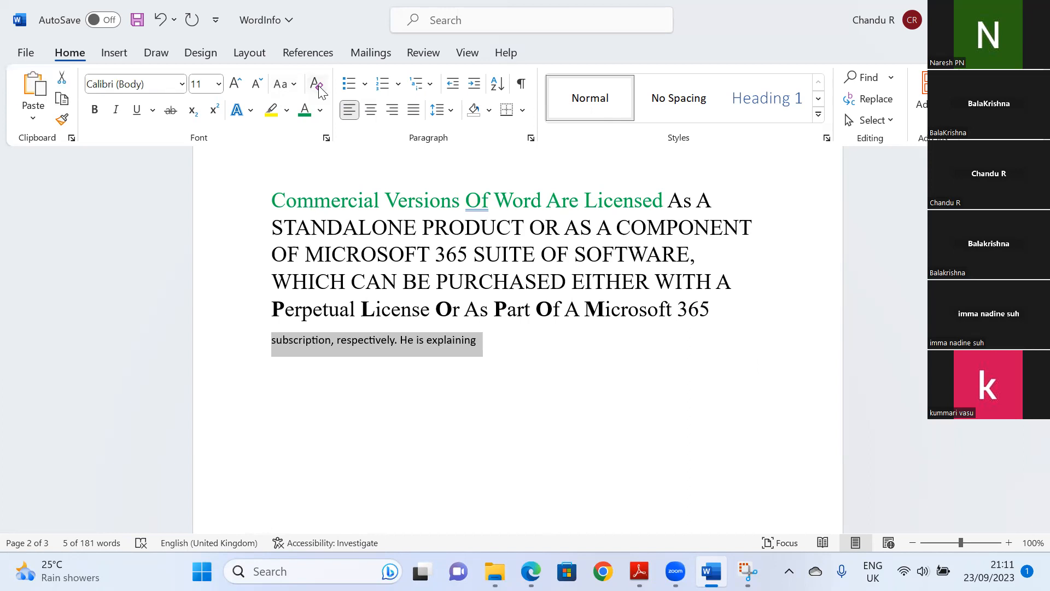
{"action": "left_click", "coordinate": [517, 358]}
{"action": "key", "text": "Return"}
{"action": "key", "text": "Tab"}
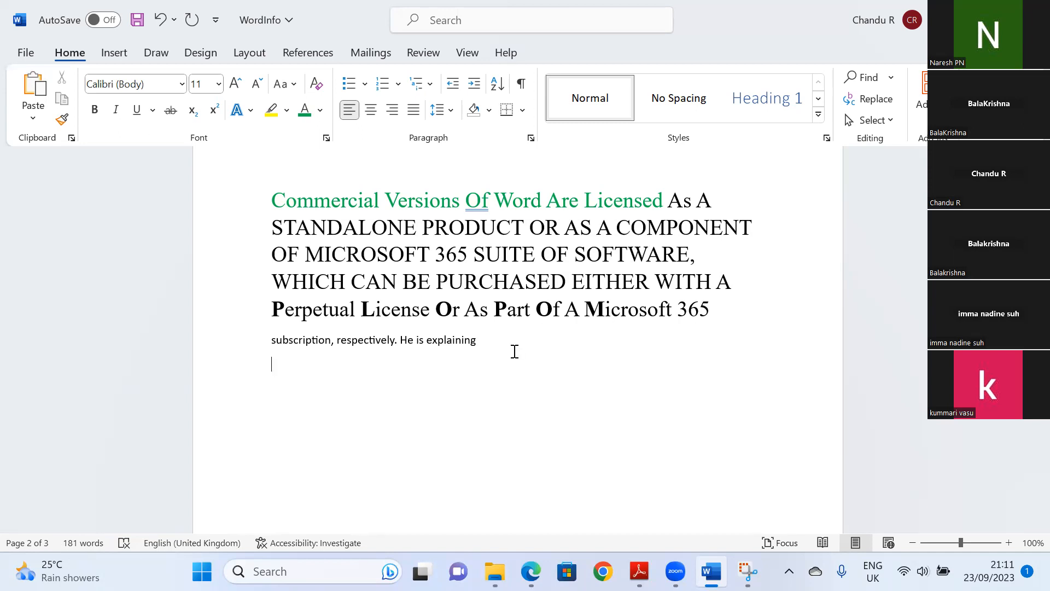
Add a four-diamond bullet to the "Windows+R → Run" line near the start of the document.
{"action": "scroll", "coordinate": [517, 328], "scroll_direction": "up", "scroll_amount": 15}
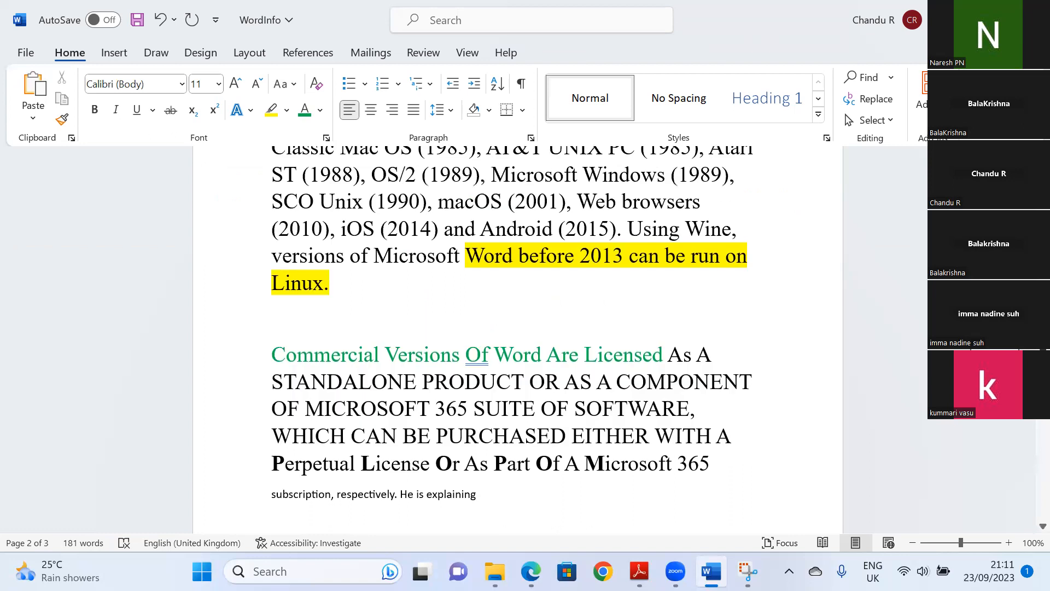
{"action": "scroll", "coordinate": [517, 328], "scroll_direction": "up", "scroll_amount": 5}
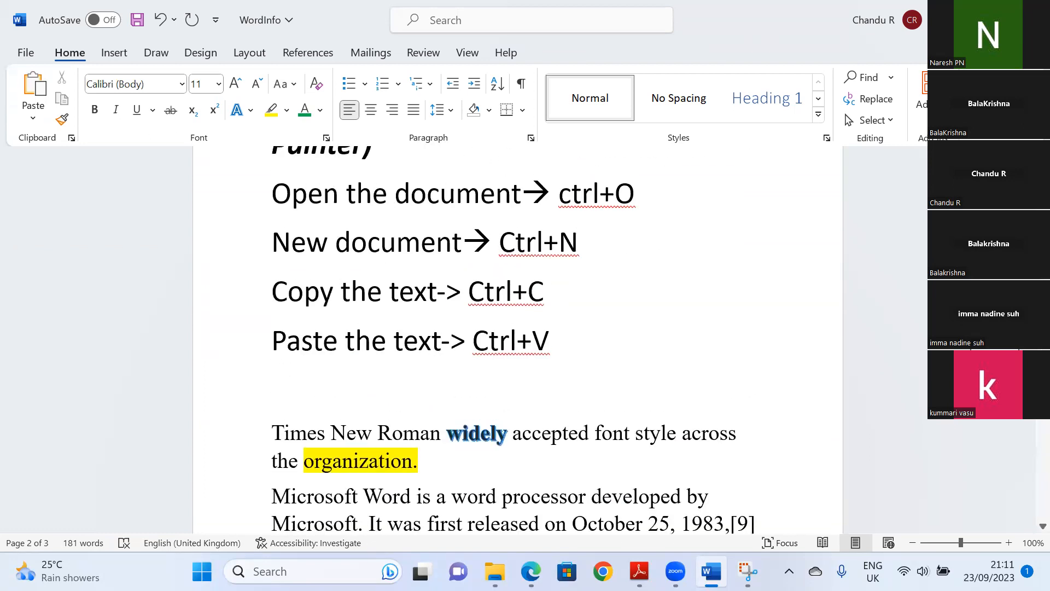
{"action": "scroll", "coordinate": [517, 328], "scroll_direction": "up", "scroll_amount": 4}
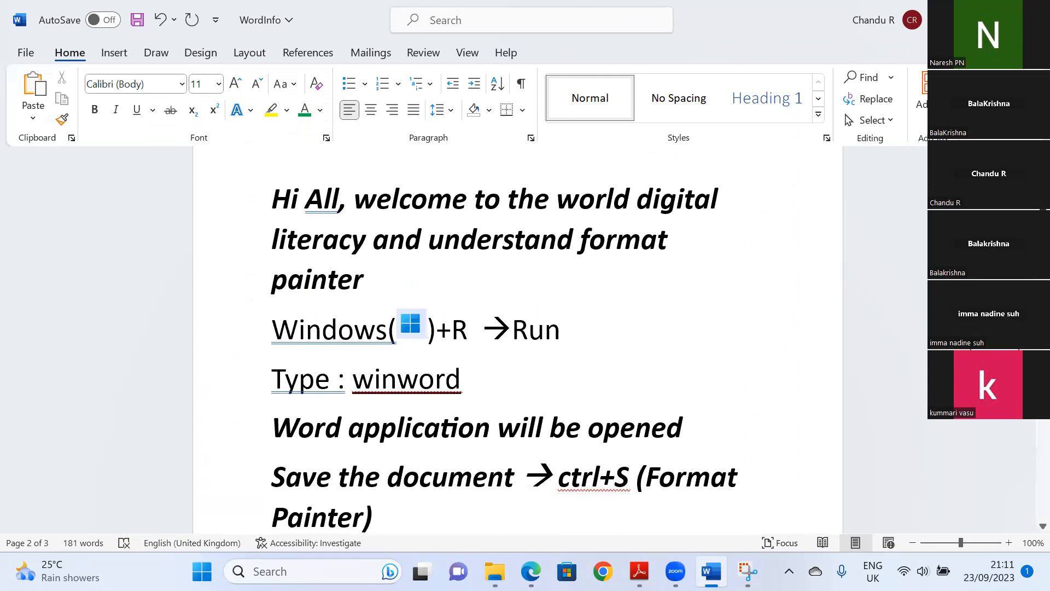
{"action": "left_click_drag", "start_coordinate": [273, 323], "coordinate": [463, 376]}
{"action": "left_click_drag", "start_coordinate": [274, 328], "coordinate": [565, 342]}
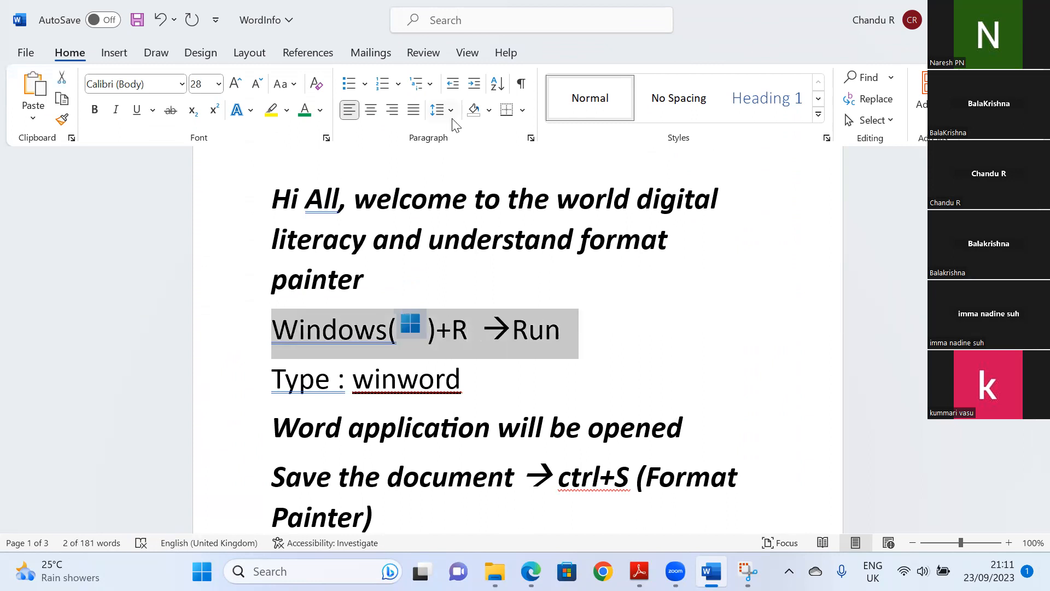
{"action": "left_click", "coordinate": [365, 86]}
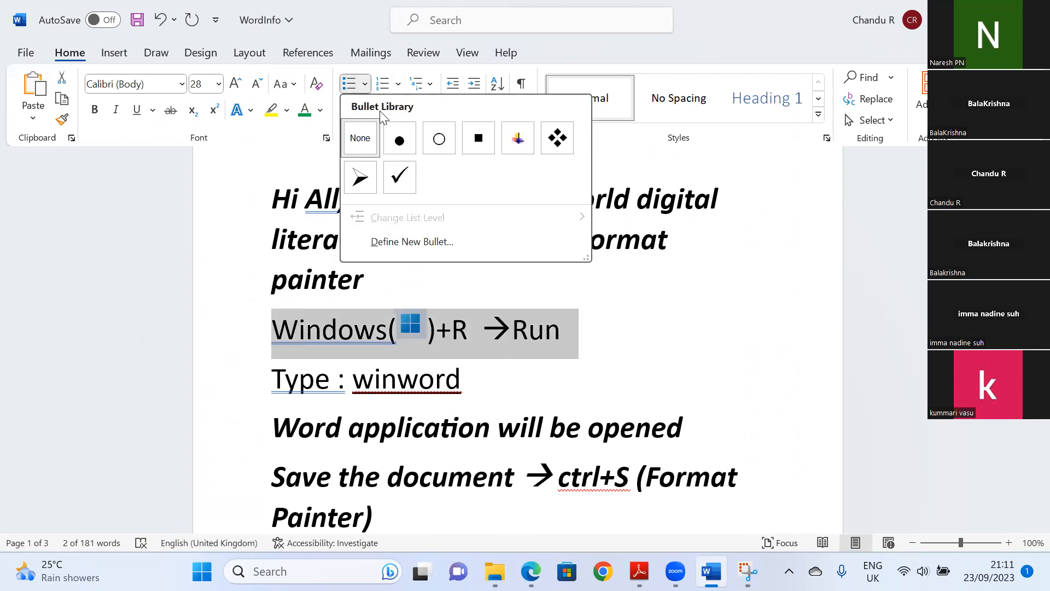
{"action": "left_click", "coordinate": [557, 139]}
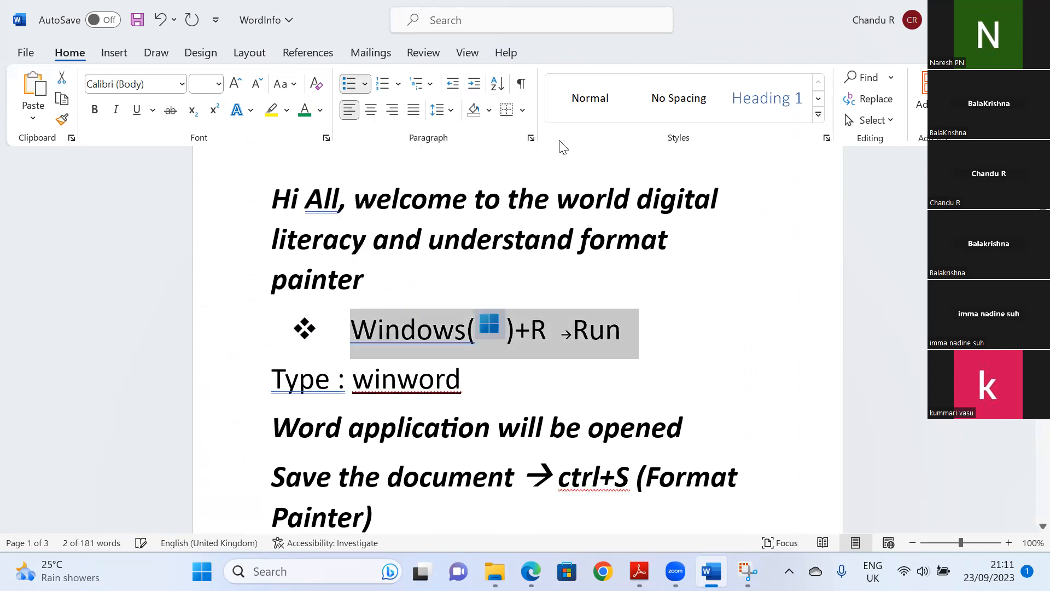
Add a solid round bullet to the "Type : winword" line.
{"action": "left_click", "coordinate": [271, 381]}
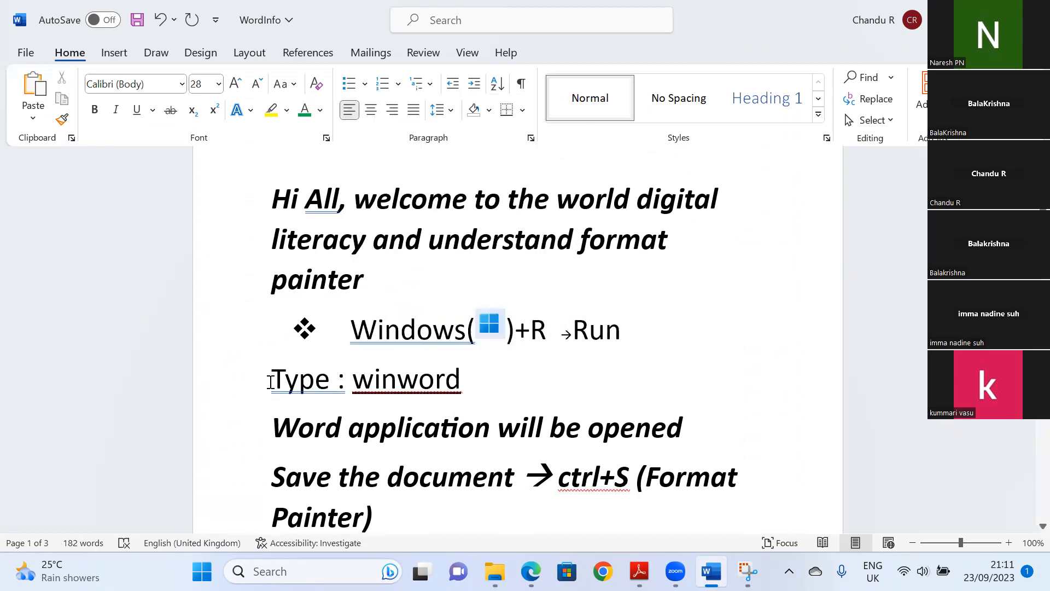
{"action": "left_click", "coordinate": [362, 85]}
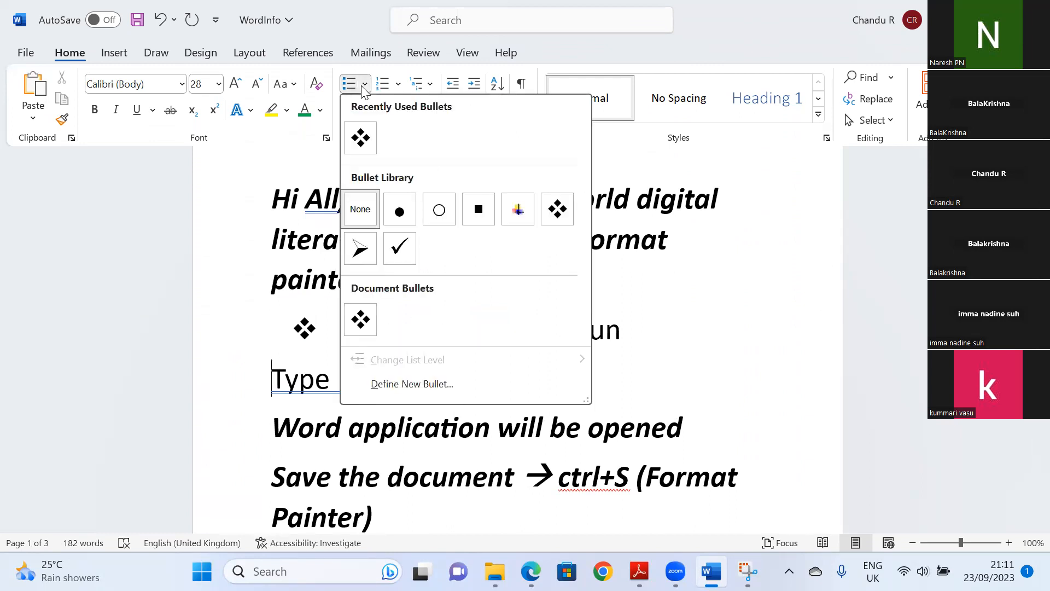
{"action": "left_click", "coordinate": [402, 211]}
{"action": "left_click_drag", "start_coordinate": [1043, 193], "coordinate": [1043, 192]}
Turn the four lines from "Open the document" to "Paste the text" into a numbered list in the 1. 2. 3. format.
{"action": "scroll", "coordinate": [393, 276], "scroll_direction": "down", "scroll_amount": 5}
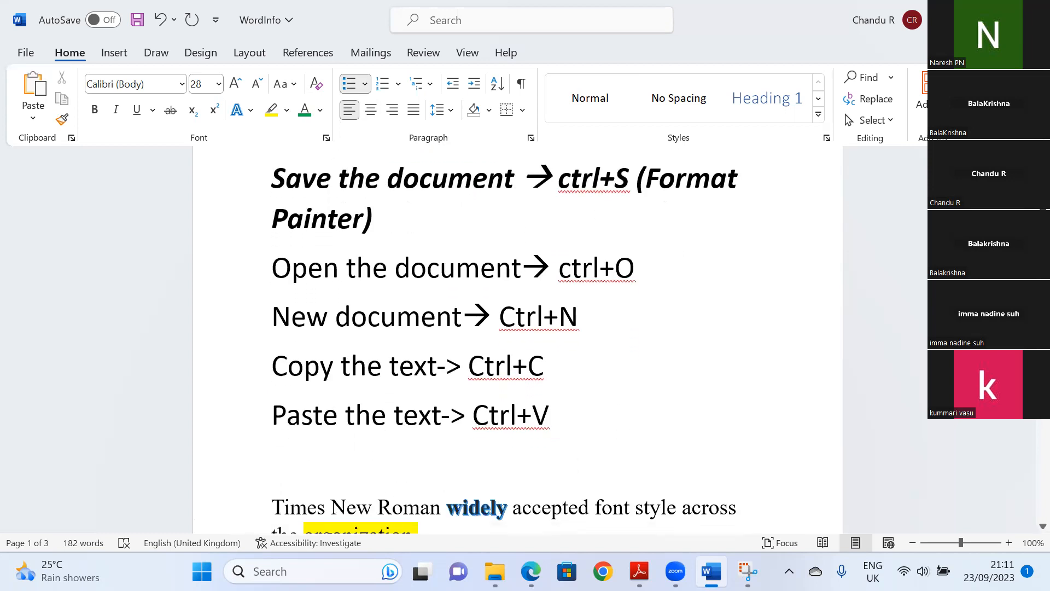
{"action": "left_click_drag", "start_coordinate": [273, 268], "coordinate": [597, 402]}
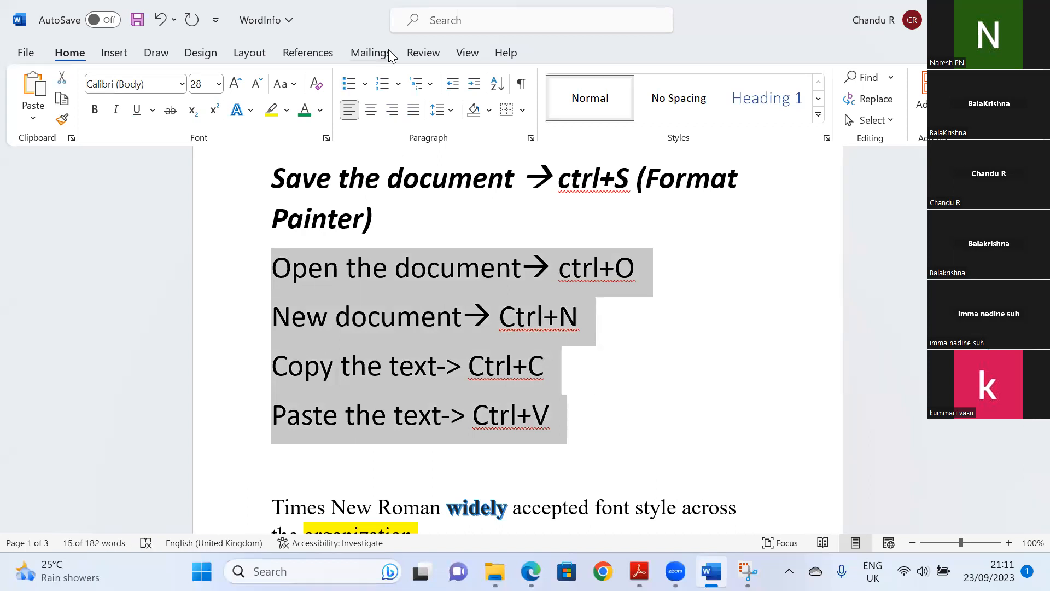
{"action": "left_click", "coordinate": [401, 85]}
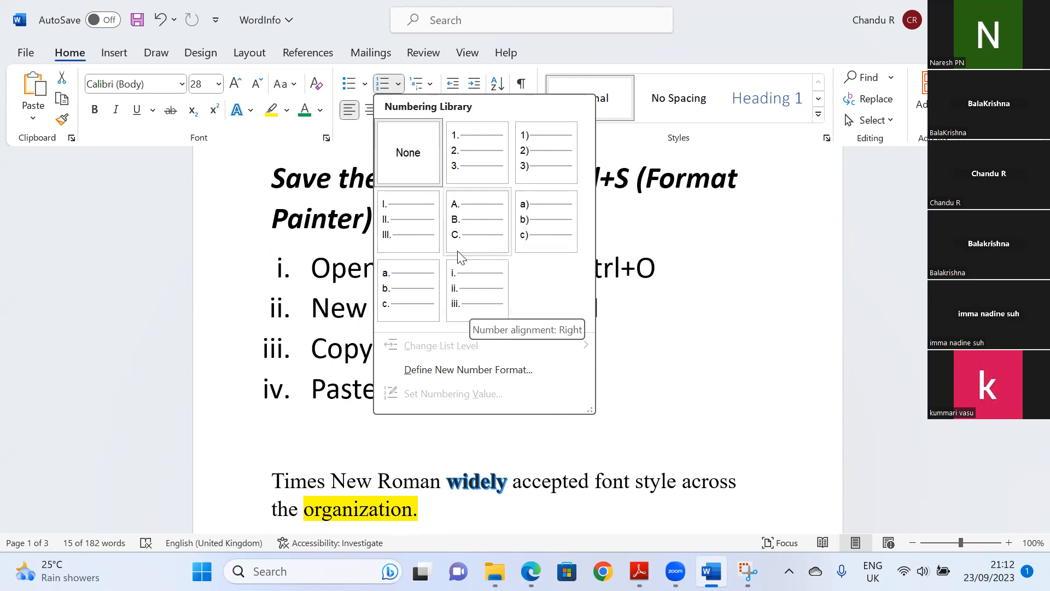
{"action": "left_click", "coordinate": [461, 167]}
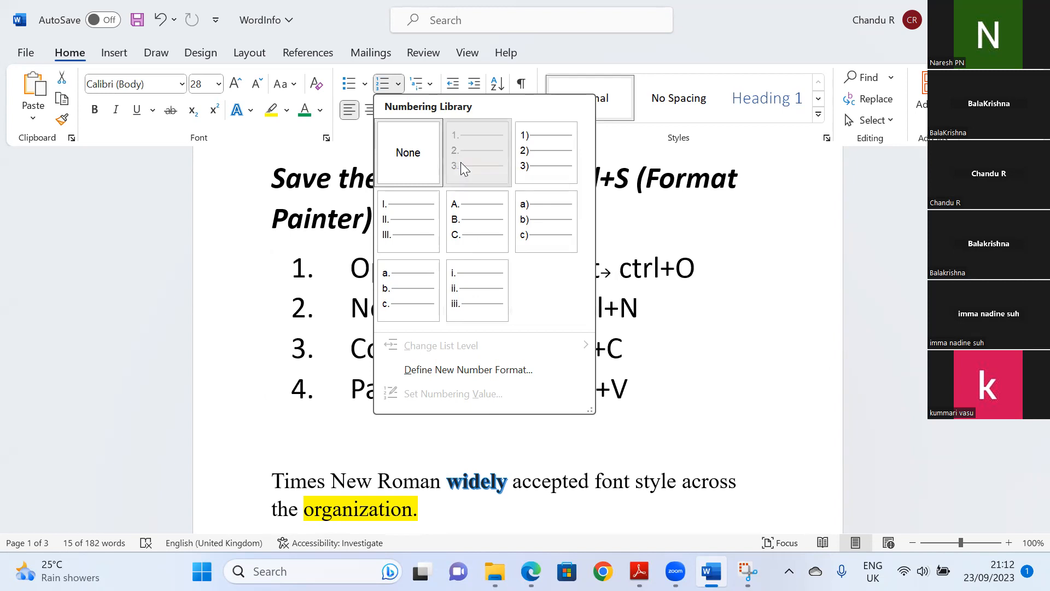
{"action": "left_click", "coordinate": [661, 409]}
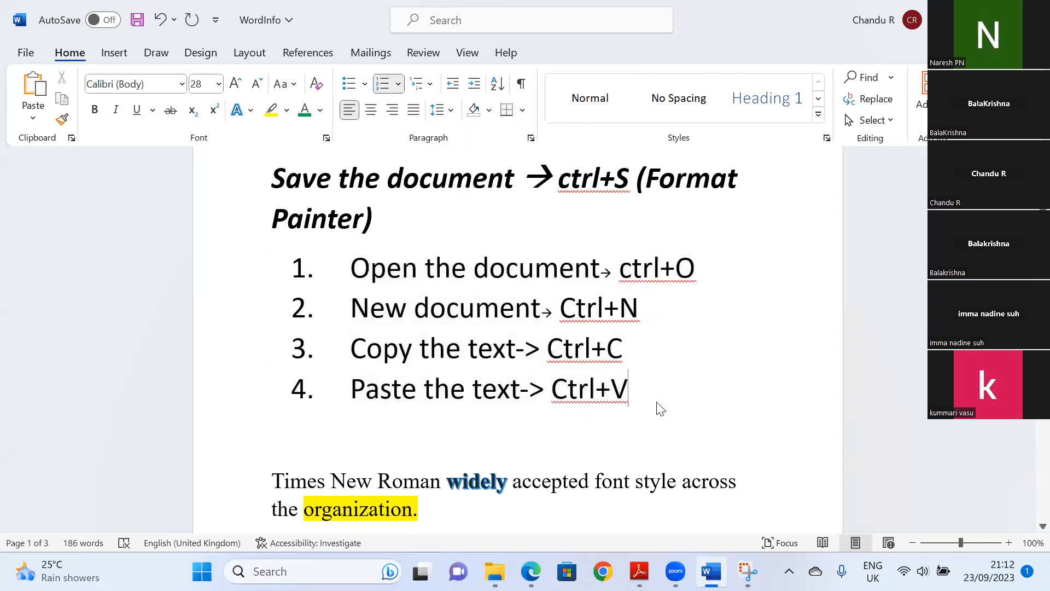
Add a fifth item reading "Bold→Ctrl+B" to the numbered shortcut list below "Paste the text-> Ctrl+V".
{"action": "key", "text": "Return"}
{"action": "key", "text": "BackSpace"}
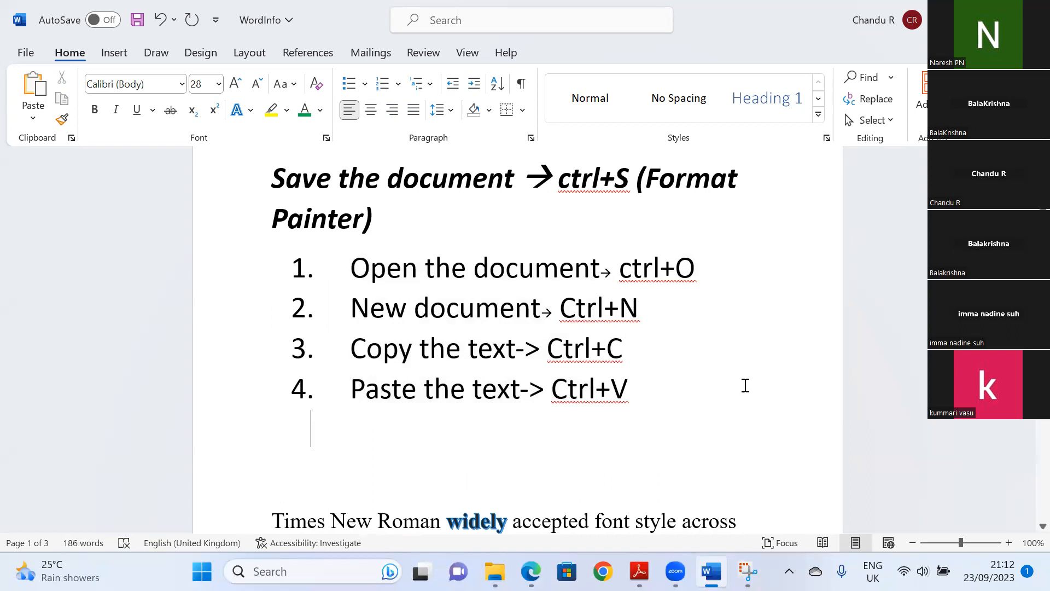
{"action": "left_click", "coordinate": [673, 398]}
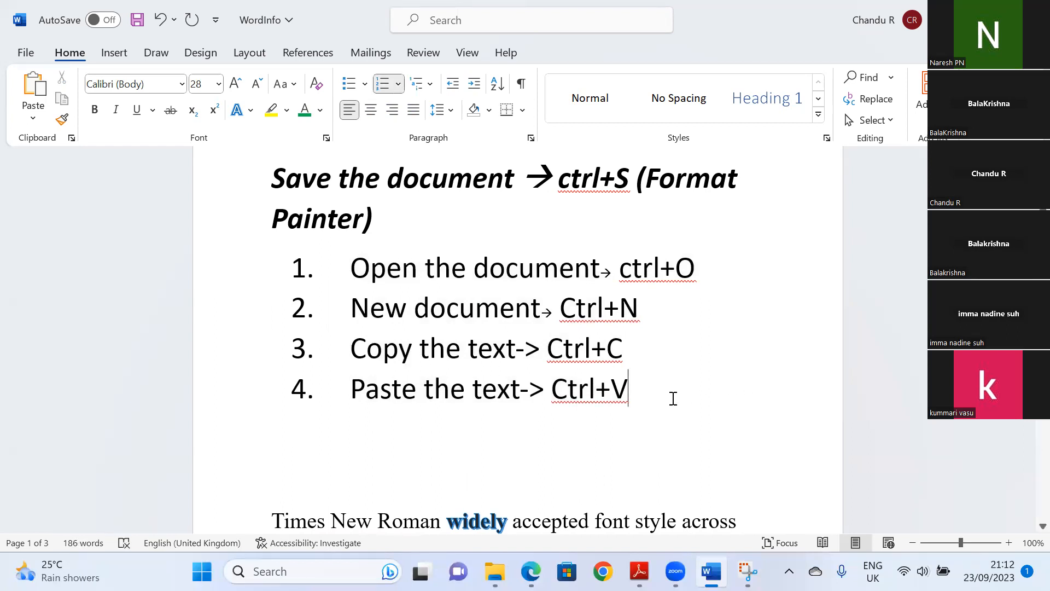
{"action": "key", "text": "Return"}
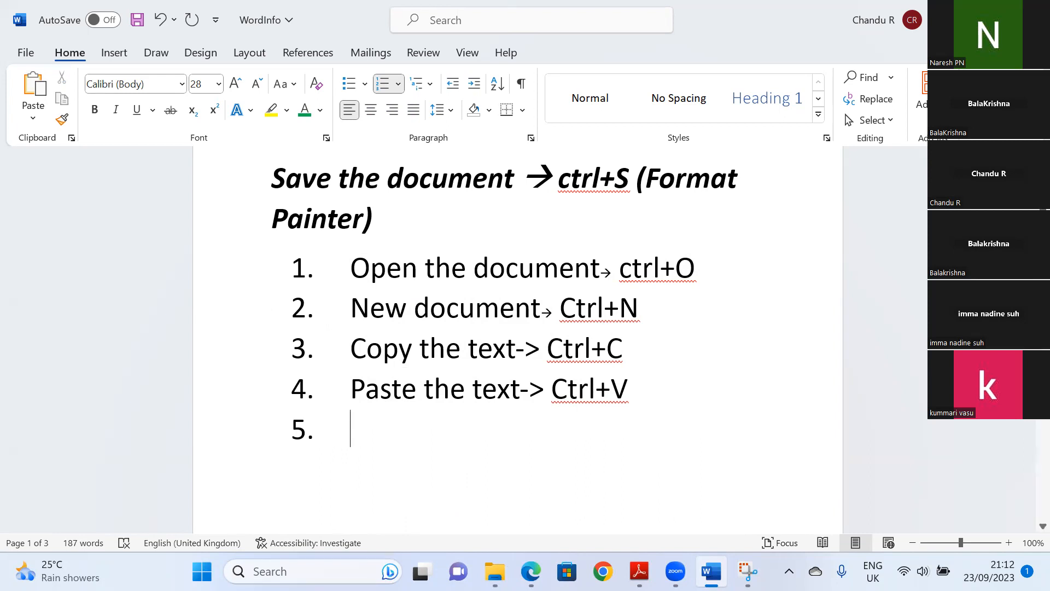
{"action": "scroll", "coordinate": [504, 339], "scroll_direction": "down", "scroll_amount": 1}
{"action": "scroll", "coordinate": [518, 339], "scroll_direction": "down", "scroll_amount": 3}
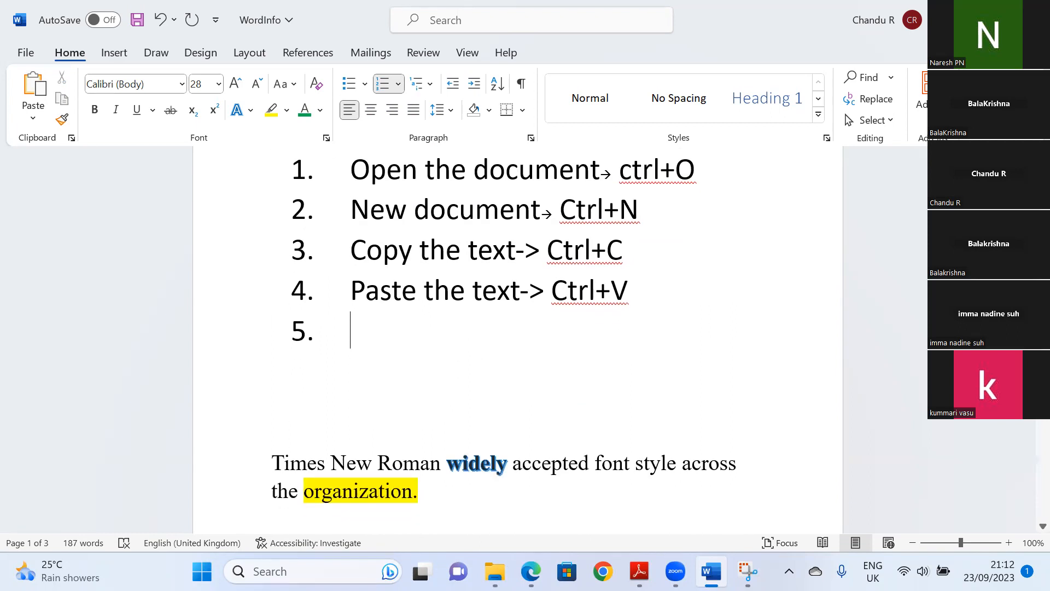
{"action": "type", "text": "Bold--"}
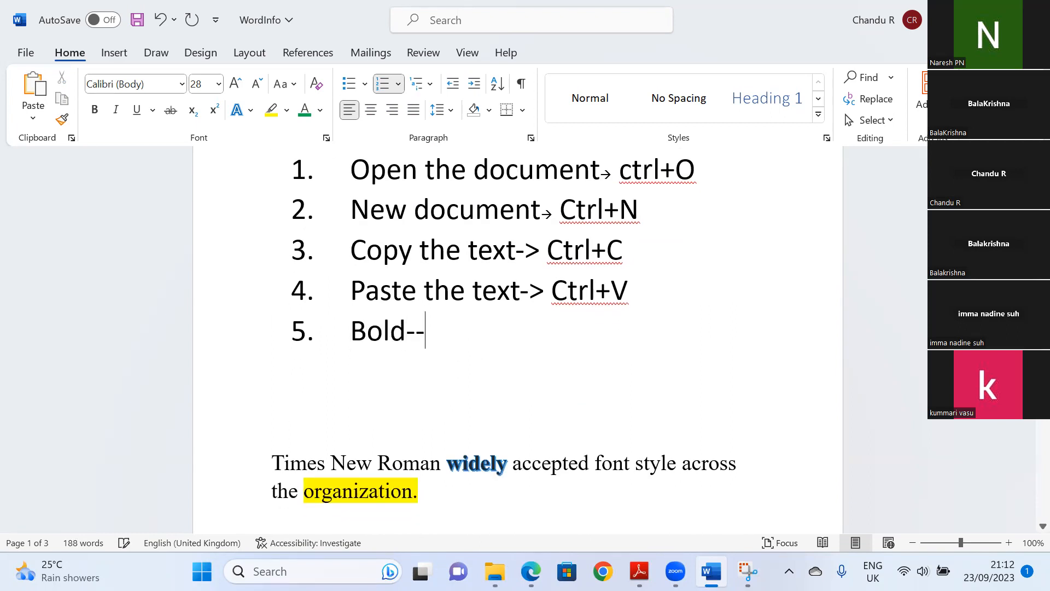
{"action": "type", "text": ">Ctrl+B"}
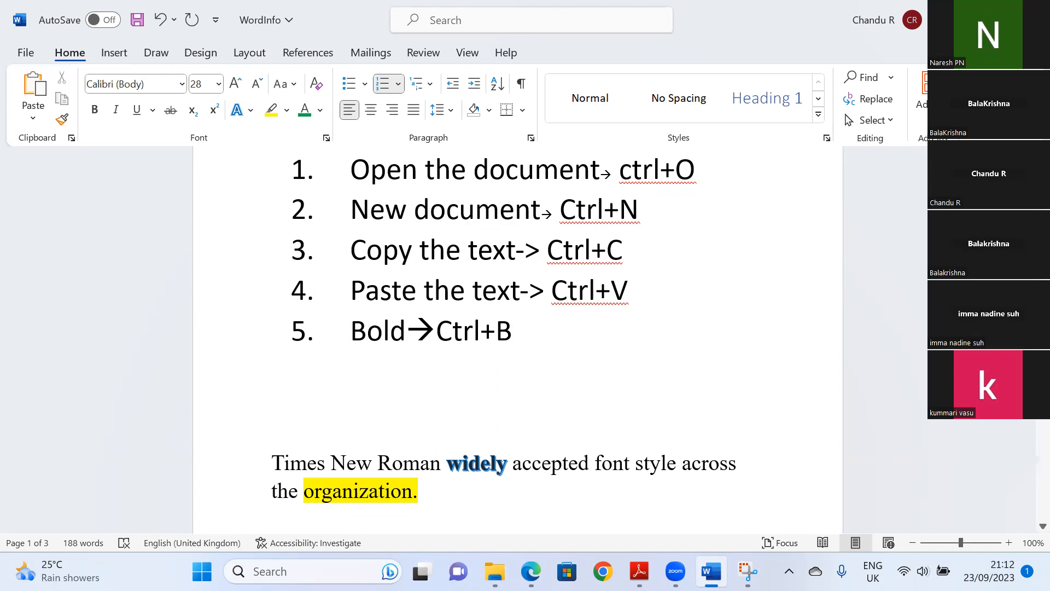
Make the first line of page 2, "Microsoft Word is a word processor developed by", bold.
{"action": "scroll", "coordinate": [518, 339], "scroll_direction": "down", "scroll_amount": 5}
{"action": "scroll", "coordinate": [513, 212], "scroll_direction": "down", "scroll_amount": 7}
{"action": "scroll", "coordinate": [512, 211], "scroll_direction": "up", "scroll_amount": 3}
{"action": "left_click", "coordinate": [280, 252]}
{"action": "left_click_drag", "start_coordinate": [280, 252], "coordinate": [736, 243]}
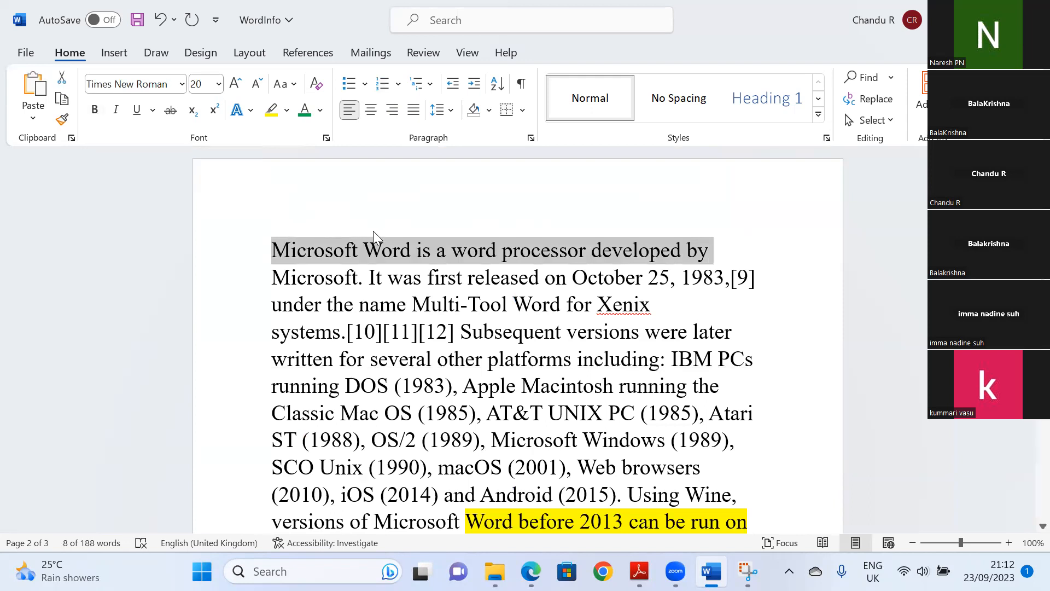
{"action": "key", "text": "ctrl+b"}
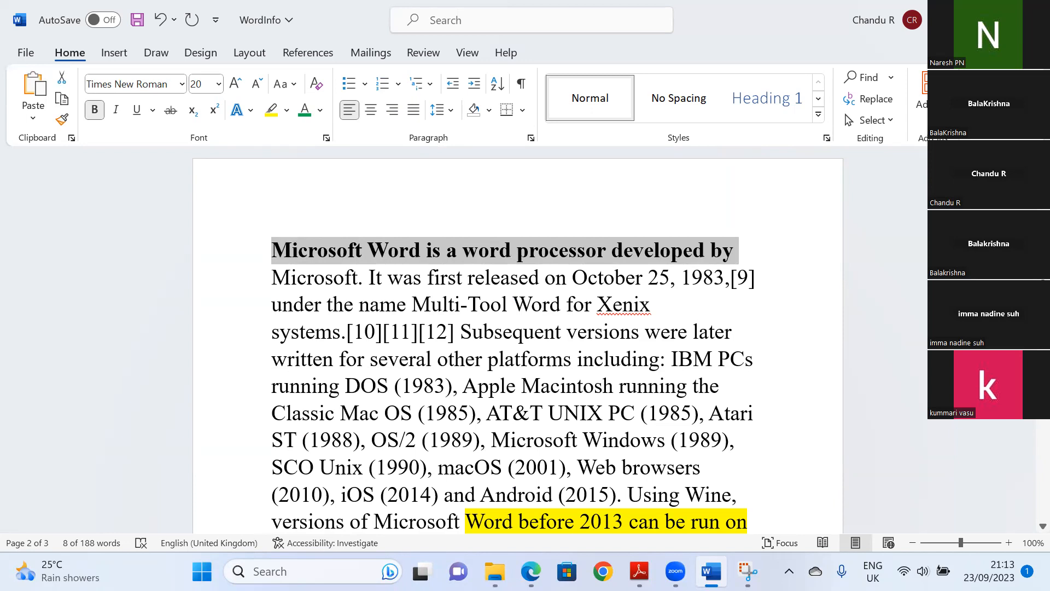
View the available multilevel list formats without applying one.
{"action": "scroll", "coordinate": [518, 339], "scroll_direction": "down", "scroll_amount": 5}
{"action": "scroll", "coordinate": [518, 339], "scroll_direction": "down", "scroll_amount": 2}
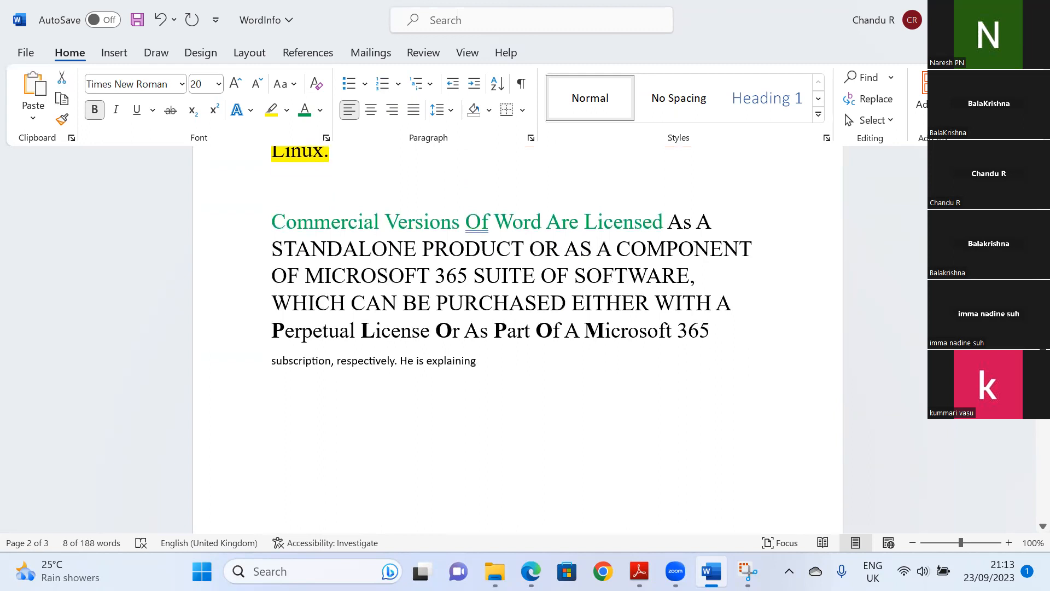
{"action": "scroll", "coordinate": [518, 339], "scroll_direction": "down", "scroll_amount": 1}
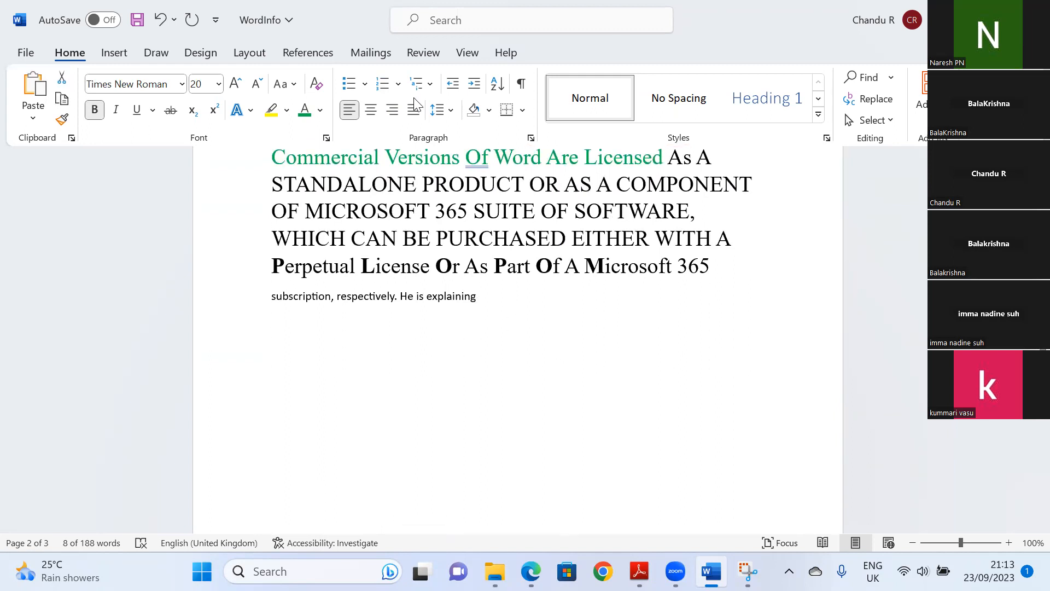
{"action": "left_click", "coordinate": [430, 85]}
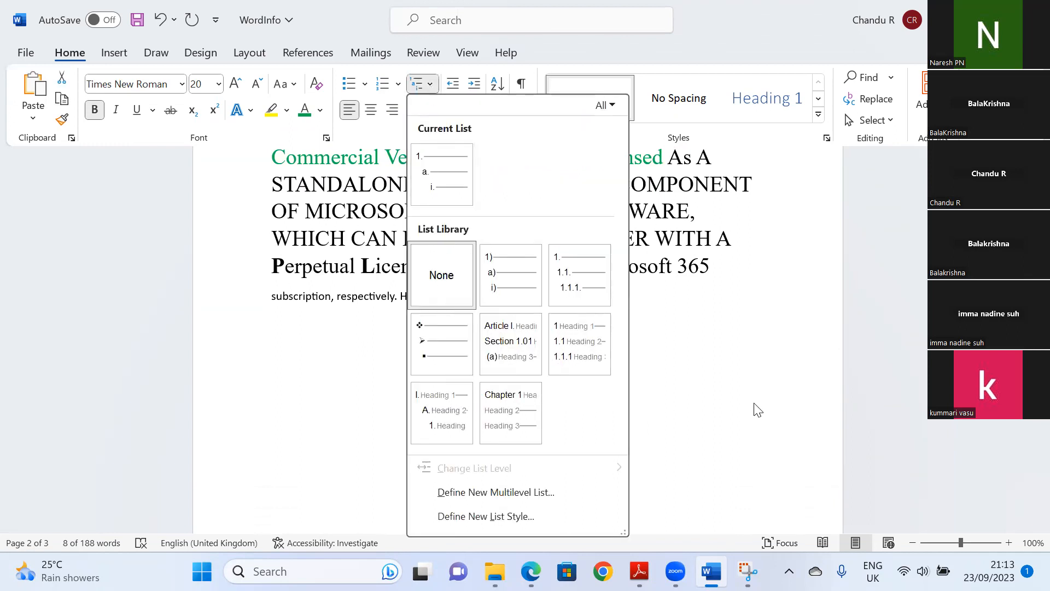
{"action": "left_click", "coordinate": [739, 396]}
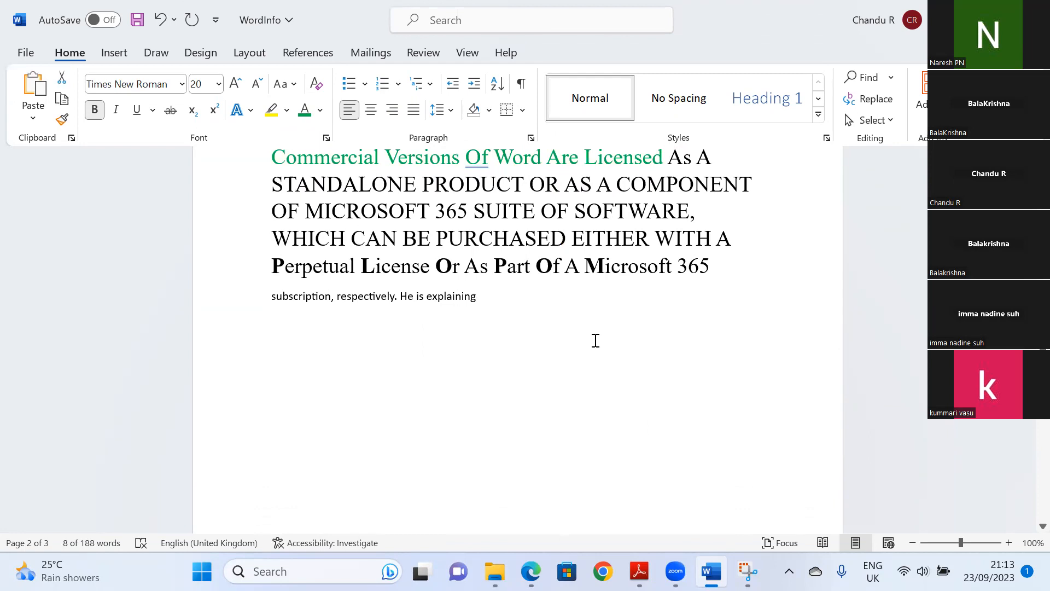
Review the document's opening notes about Windows+R and winword, then bring up the Windows Run dialog and return to the document.
{"action": "scroll", "coordinate": [518, 340], "scroll_direction": "down", "scroll_amount": 10}
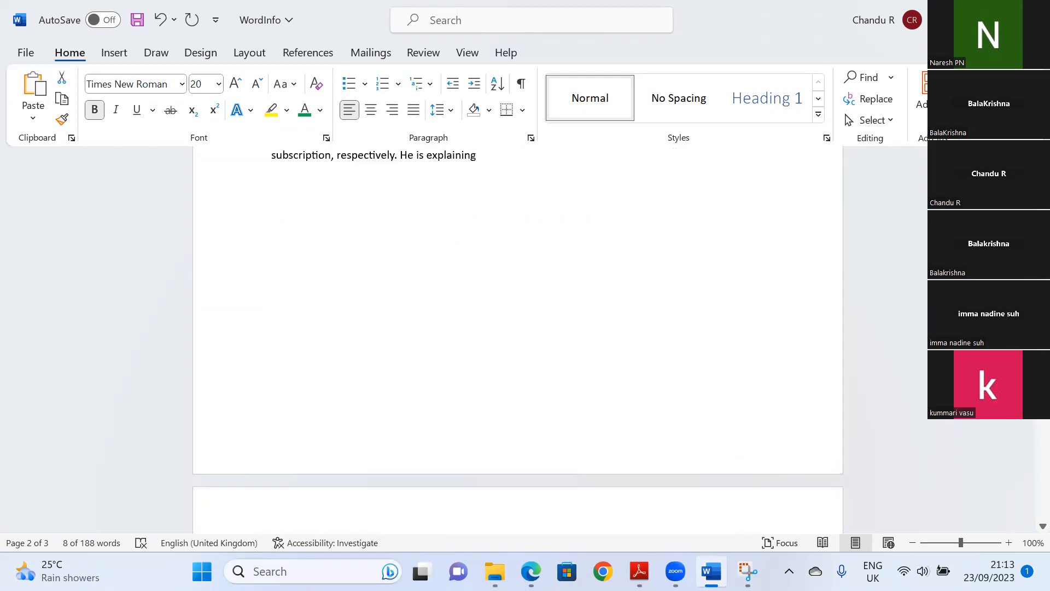
{"action": "scroll", "coordinate": [518, 339], "scroll_direction": "up", "scroll_amount": 10}
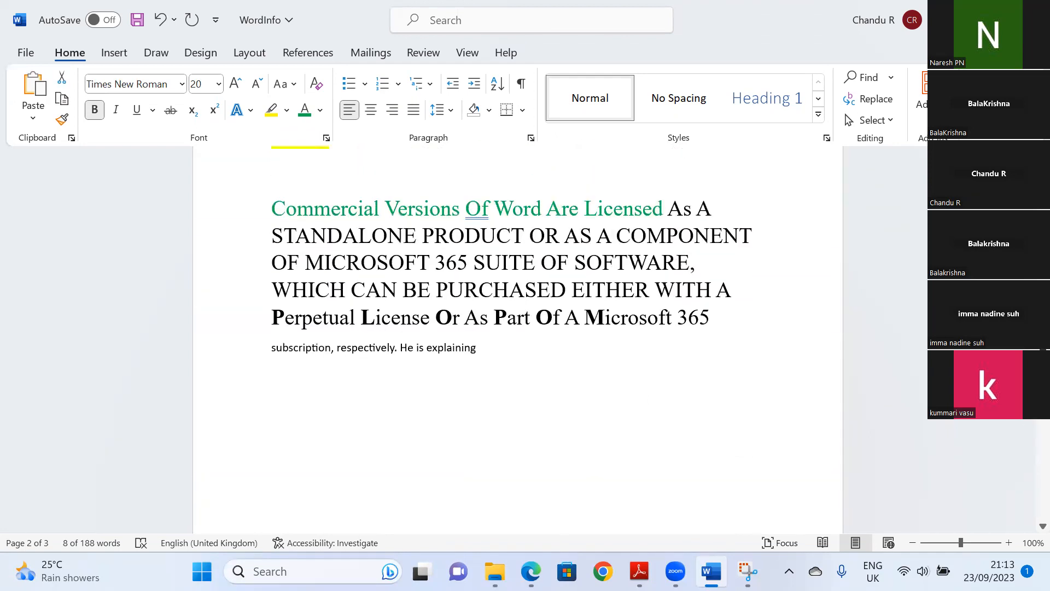
{"action": "scroll", "coordinate": [518, 339], "scroll_direction": "up", "scroll_amount": 10}
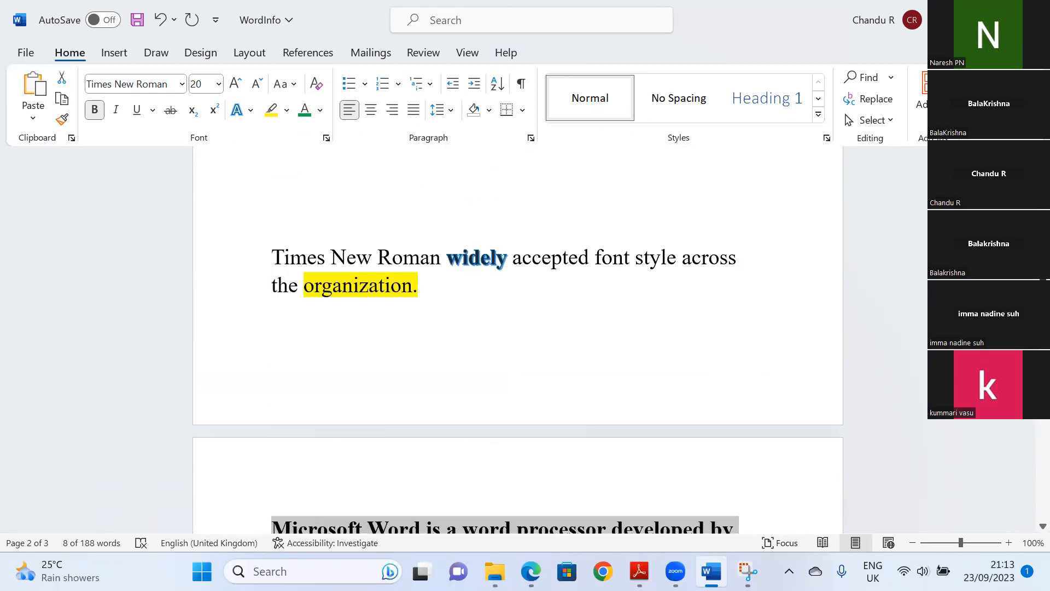
{"action": "scroll", "coordinate": [518, 339], "scroll_direction": "up", "scroll_amount": 1}
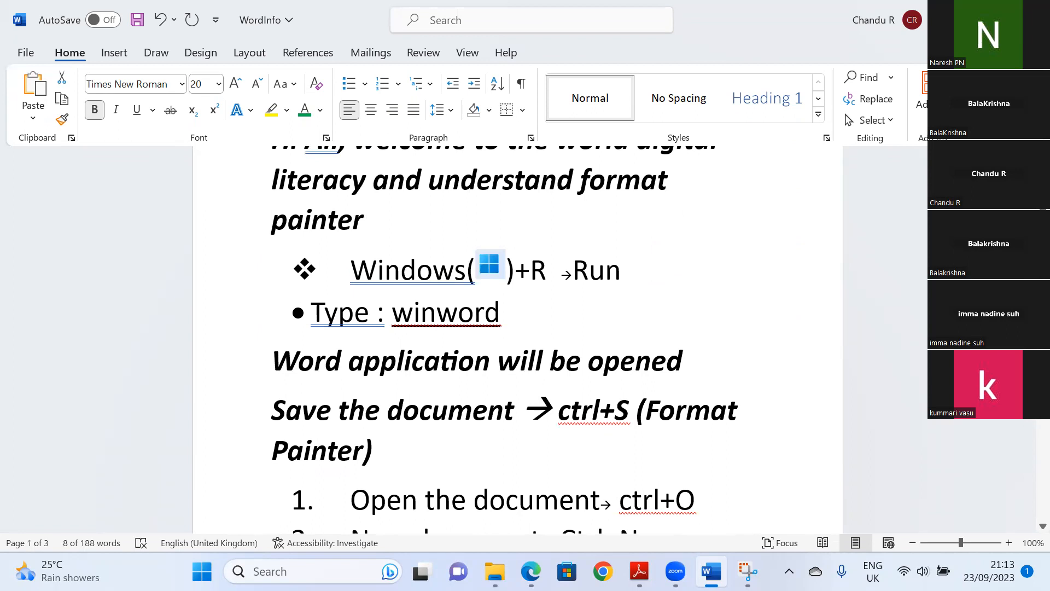
{"action": "scroll", "coordinate": [518, 340], "scroll_direction": "up", "scroll_amount": 5}
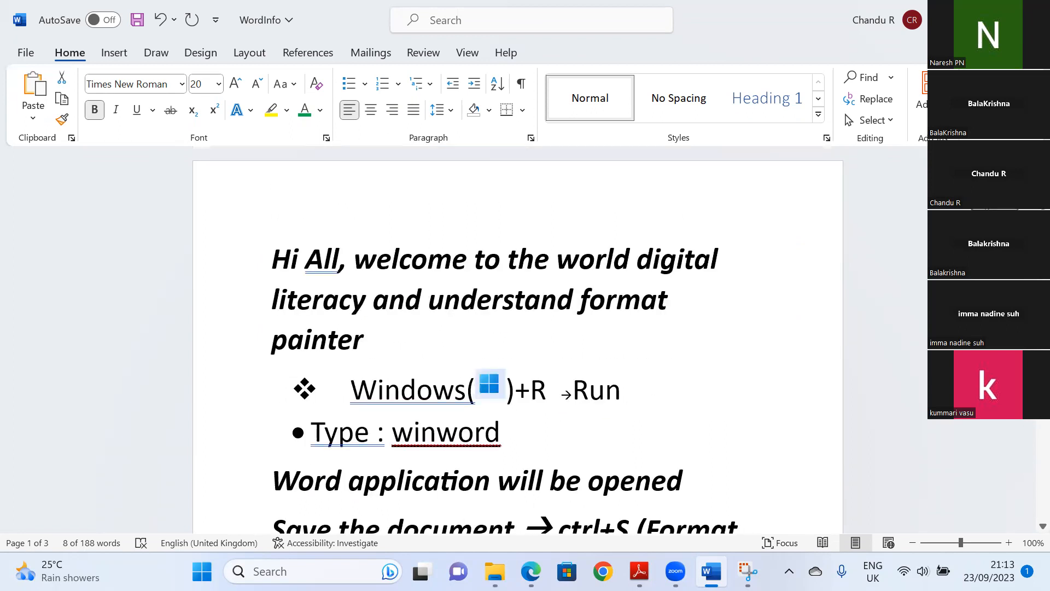
{"action": "scroll", "coordinate": [518, 339], "scroll_direction": "down", "scroll_amount": 5}
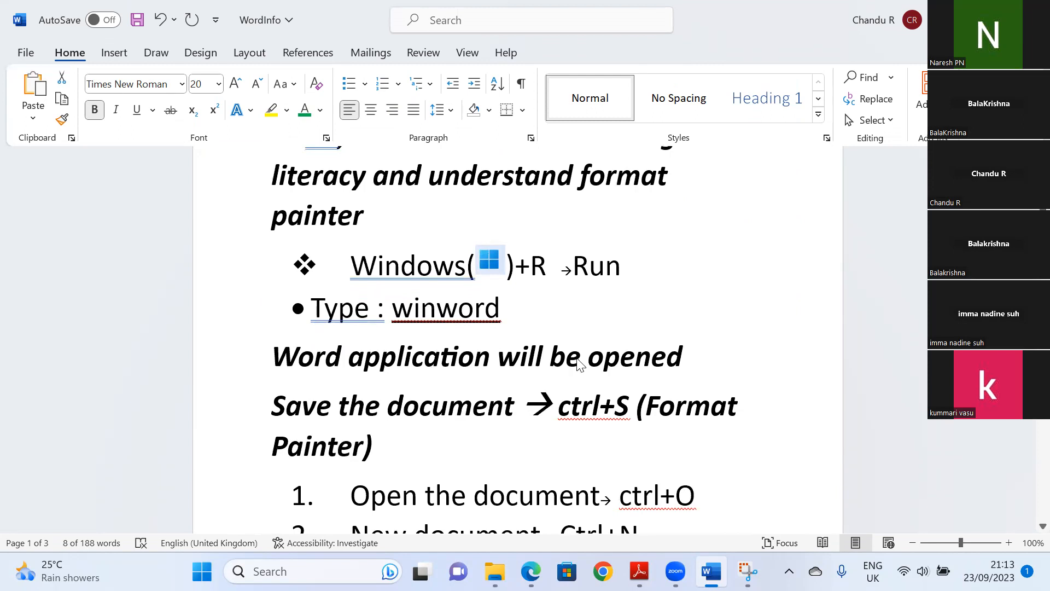
{"action": "key", "text": "super+r"}
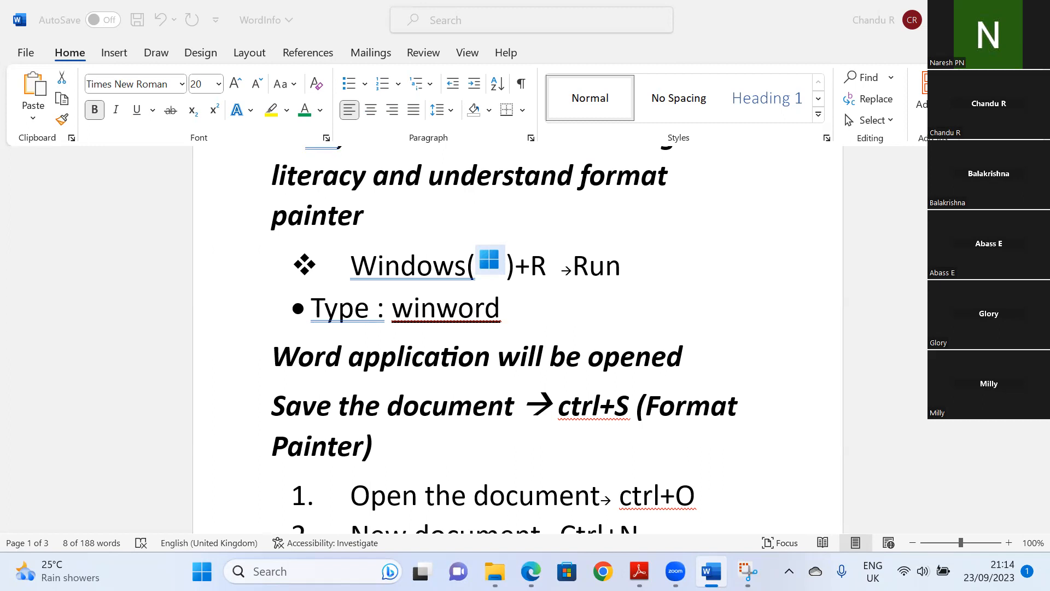
{"action": "left_click", "coordinate": [773, 344]}
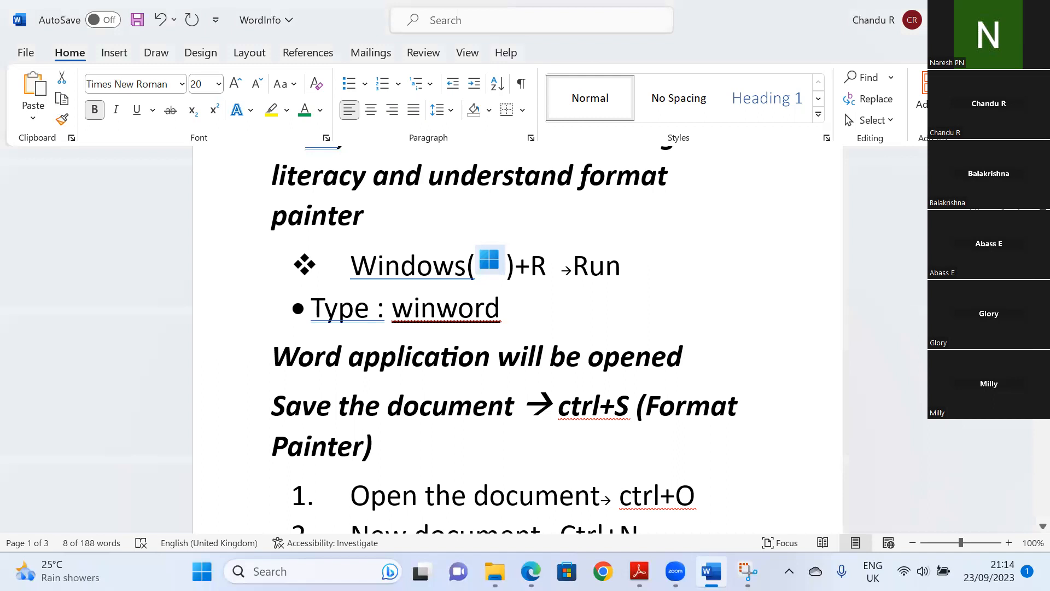
Add two line breaks after the last paragraph on page 2, which ends with "He is explaining".
{"action": "scroll", "coordinate": [518, 340], "scroll_direction": "down", "scroll_amount": 5}
{"action": "scroll", "coordinate": [518, 339], "scroll_direction": "down", "scroll_amount": 9}
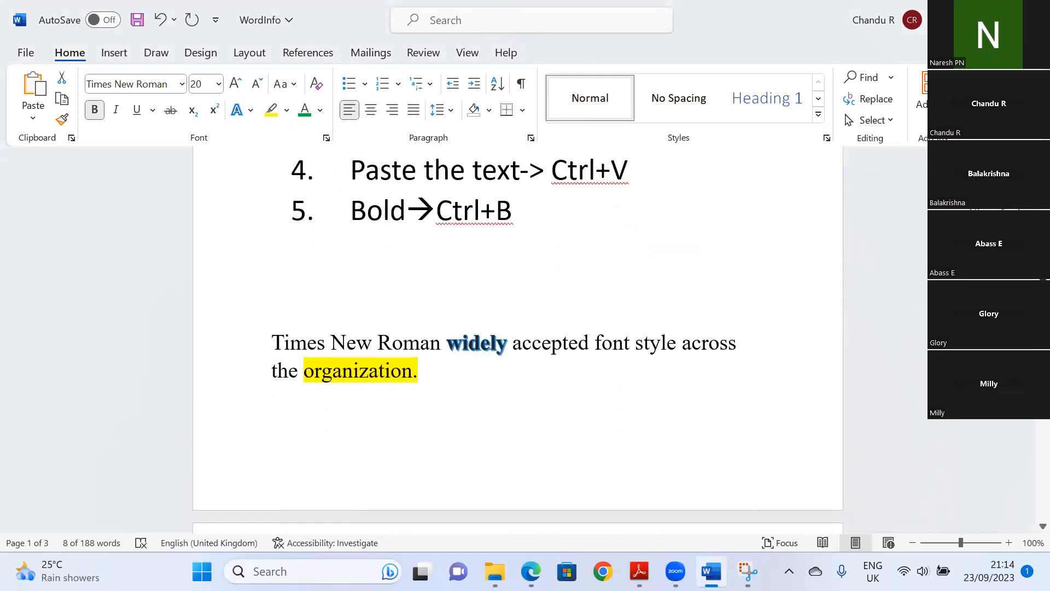
{"action": "scroll", "coordinate": [518, 339], "scroll_direction": "down", "scroll_amount": 7}
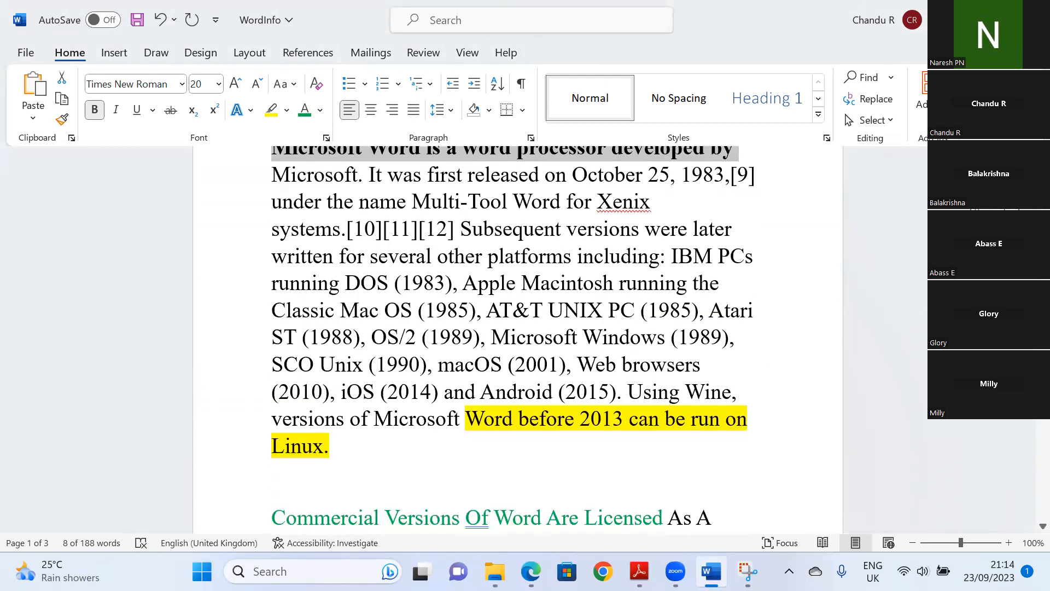
{"action": "scroll", "coordinate": [518, 340], "scroll_direction": "down", "scroll_amount": 1}
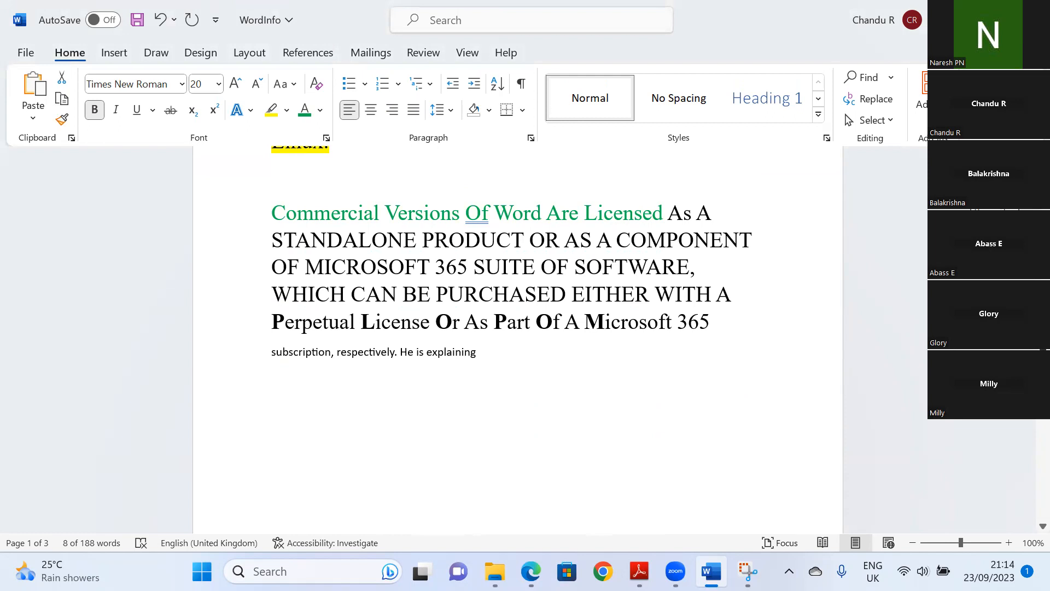
{"action": "scroll", "coordinate": [512, 252], "scroll_direction": "down", "scroll_amount": 1}
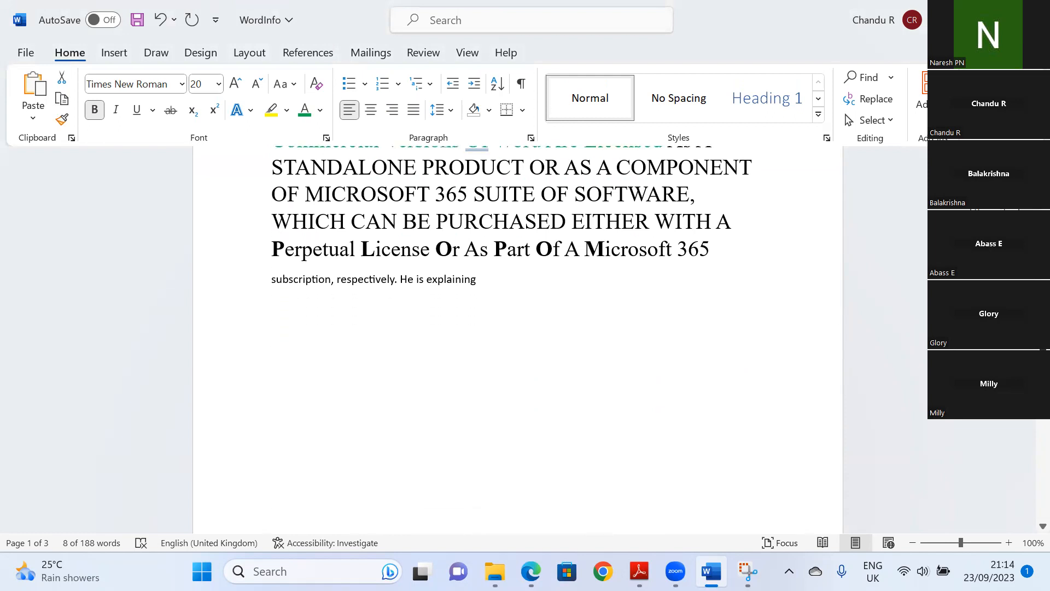
{"action": "scroll", "coordinate": [512, 214], "scroll_direction": "down", "scroll_amount": 1}
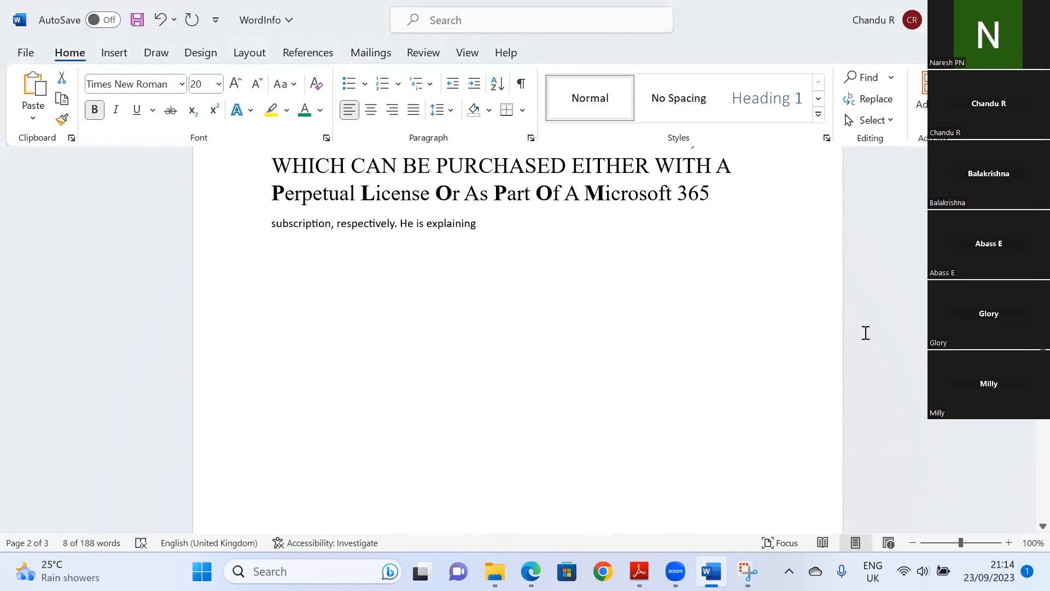
{"action": "left_click", "coordinate": [533, 236]}
{"action": "key", "text": "Return"}
{"action": "key", "text": "Return"}
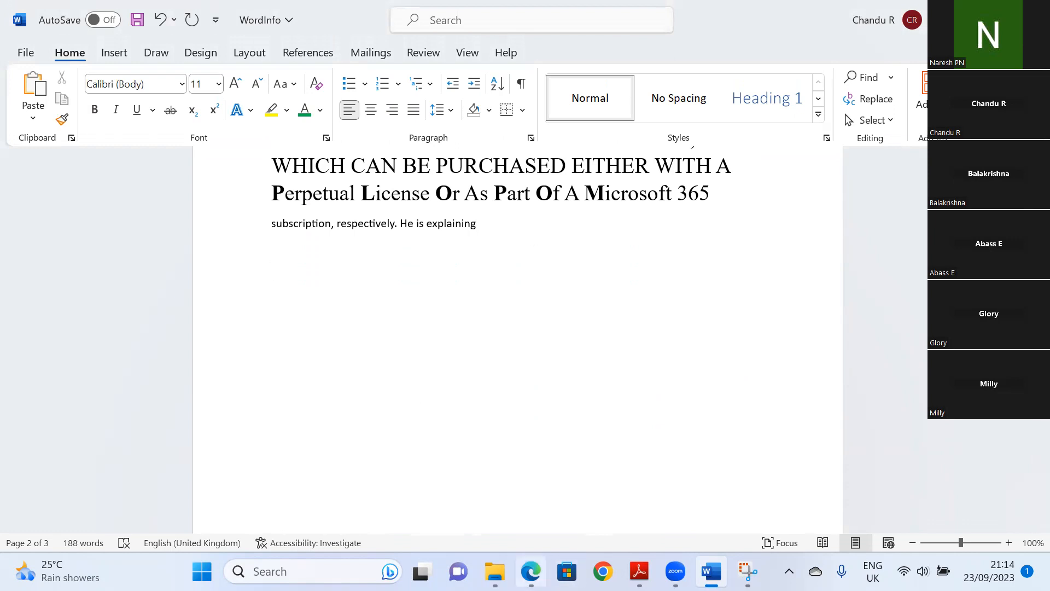
Switch to Microsoft Edge and replace the "winword 2023 wiki" query with a Bing search for OpenAI.
{"action": "left_click", "coordinate": [531, 571]}
{"action": "left_click_drag", "start_coordinate": [307, 89], "coordinate": [154, 87]}
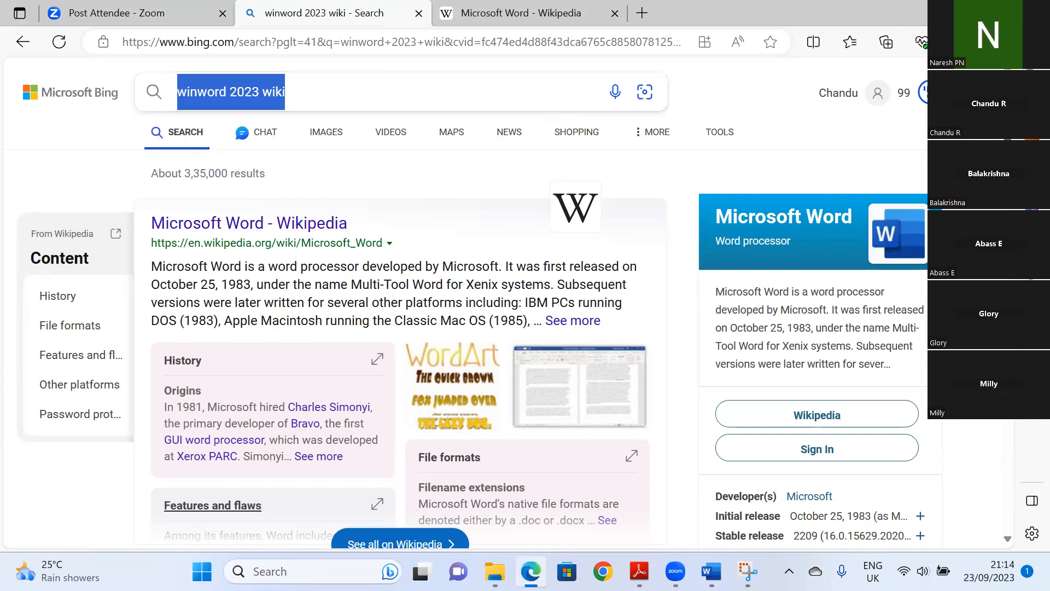
{"action": "scroll", "coordinate": [405, 323], "scroll_direction": "down", "scroll_amount": 15}
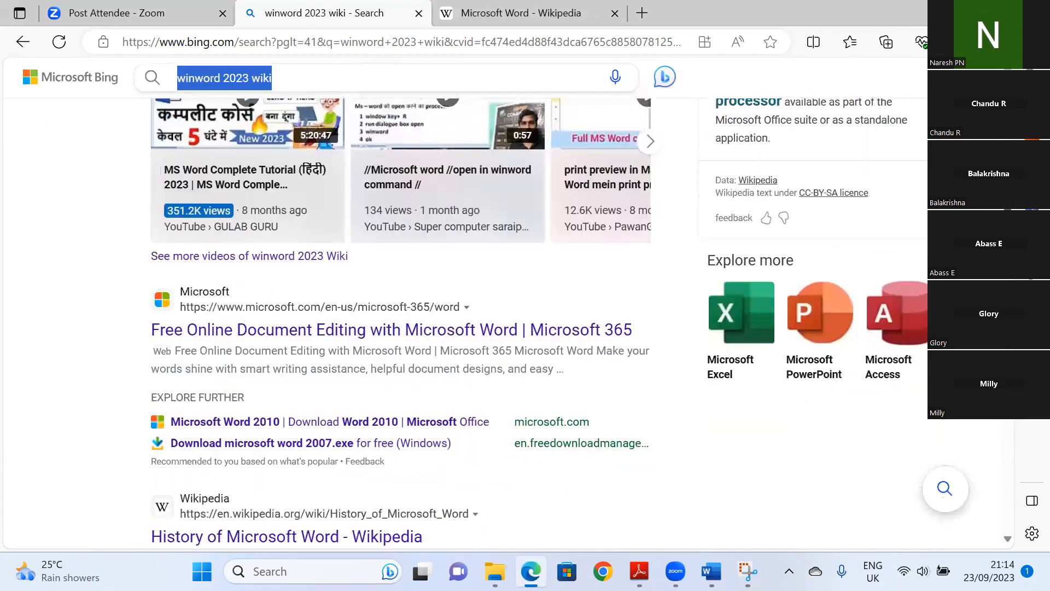
{"action": "scroll", "coordinate": [405, 323], "scroll_direction": "down", "scroll_amount": 1}
{"action": "scroll", "coordinate": [405, 323], "scroll_direction": "down", "scroll_amount": 10}
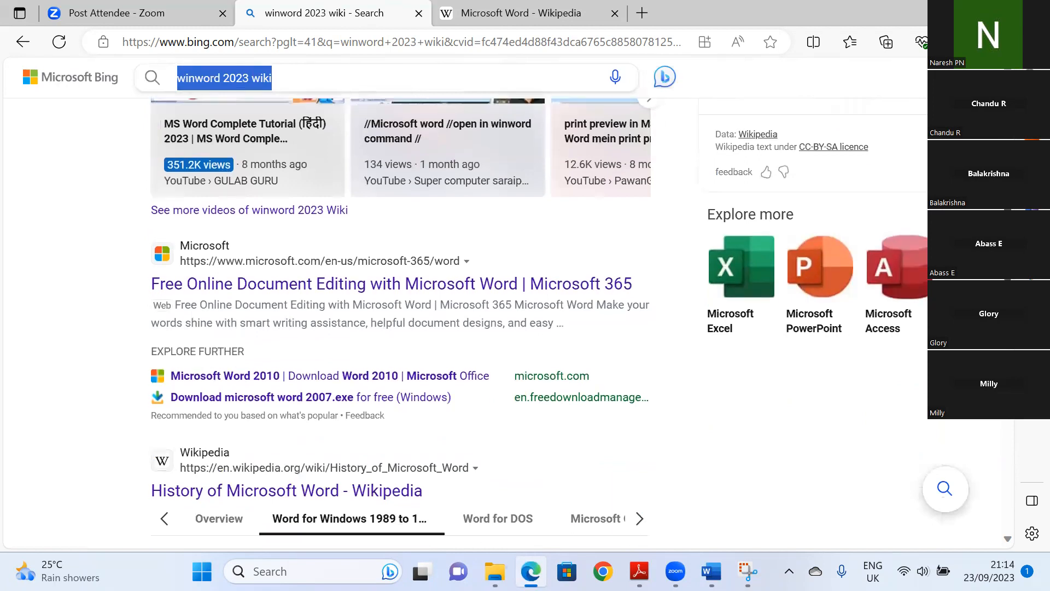
{"action": "scroll", "coordinate": [338, 86], "scroll_direction": "up", "scroll_amount": 5}
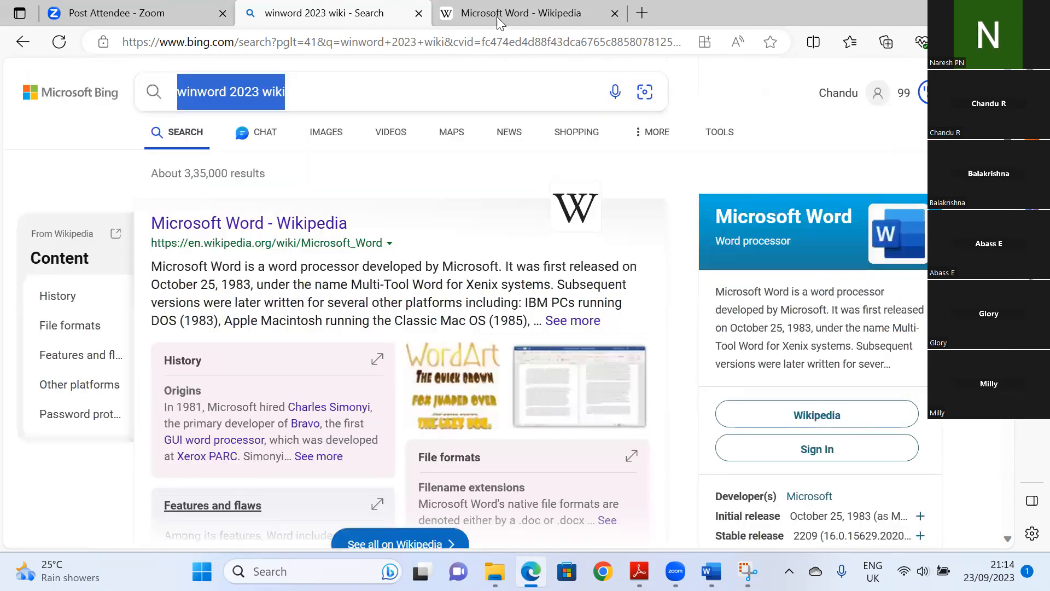
{"action": "type", "text": "Open AI"}
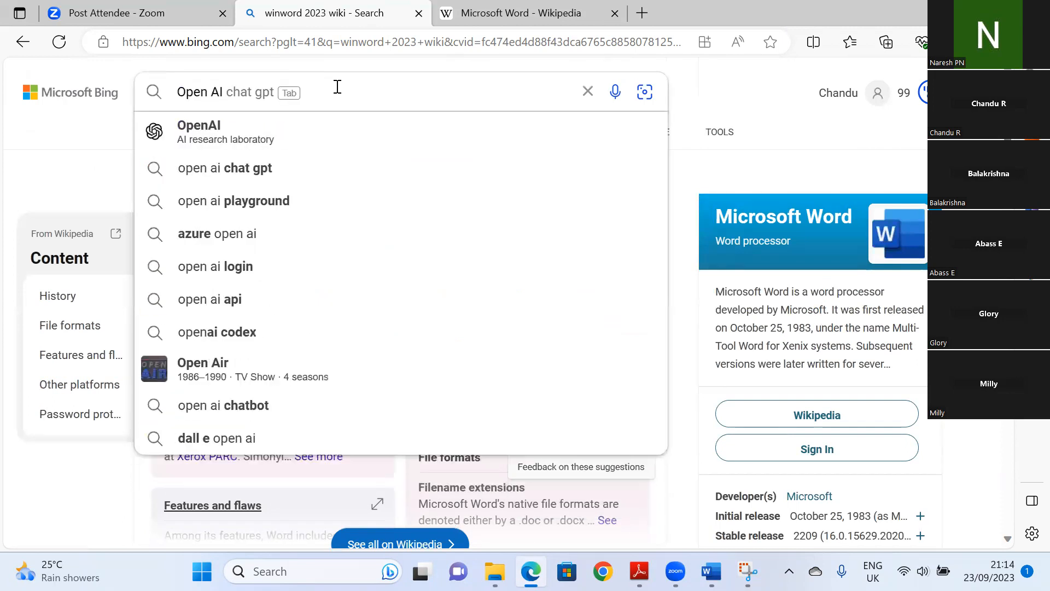
{"action": "left_click", "coordinate": [235, 139]}
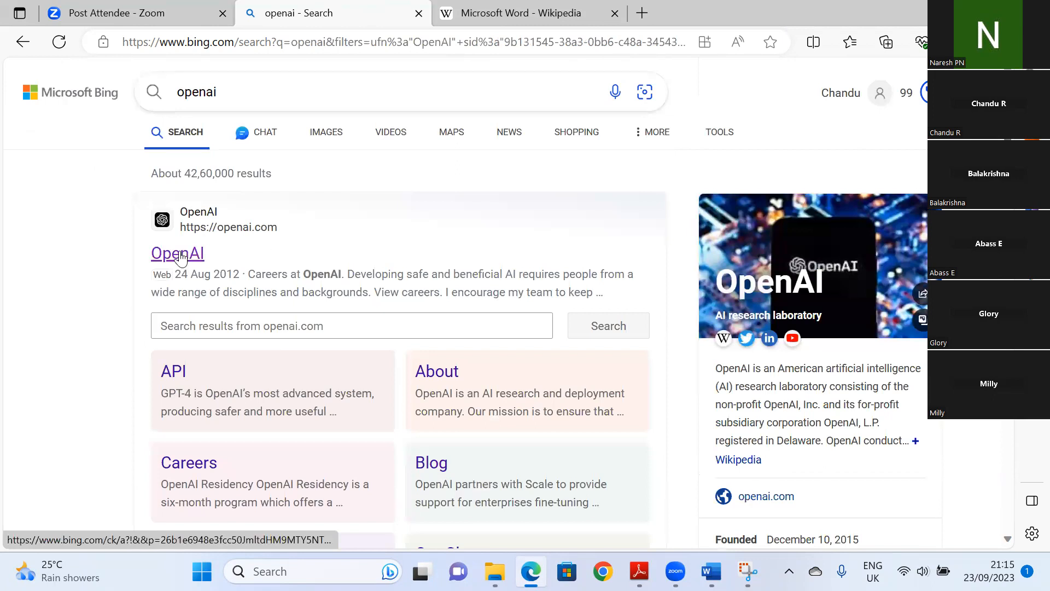
Open the OpenAI website from the search results and look through its home page as far as the Products section.
{"action": "left_click", "coordinate": [179, 253]}
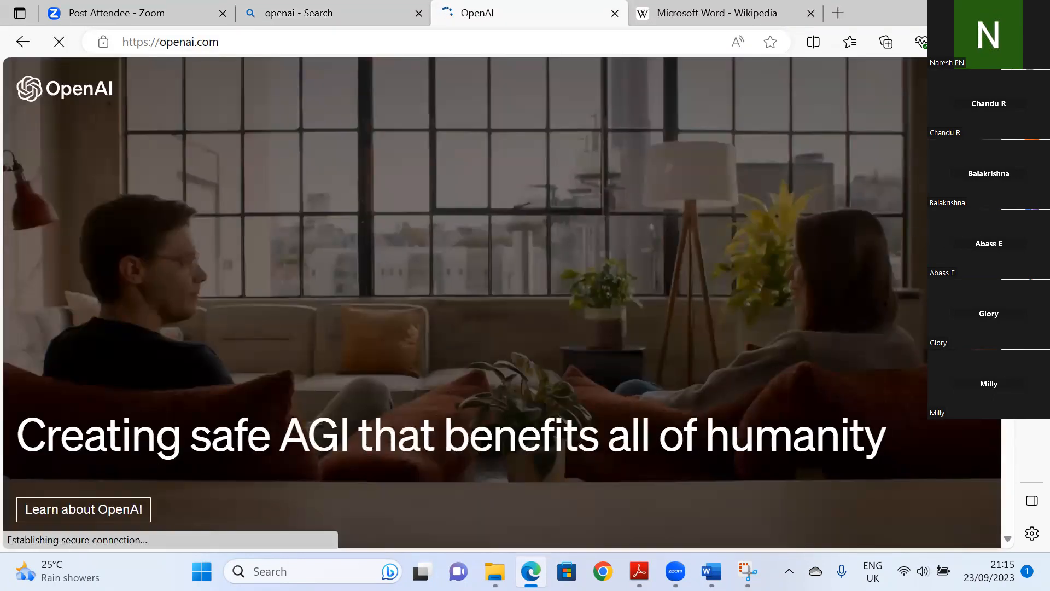
{"action": "scroll", "coordinate": [503, 304], "scroll_direction": "down", "scroll_amount": 15}
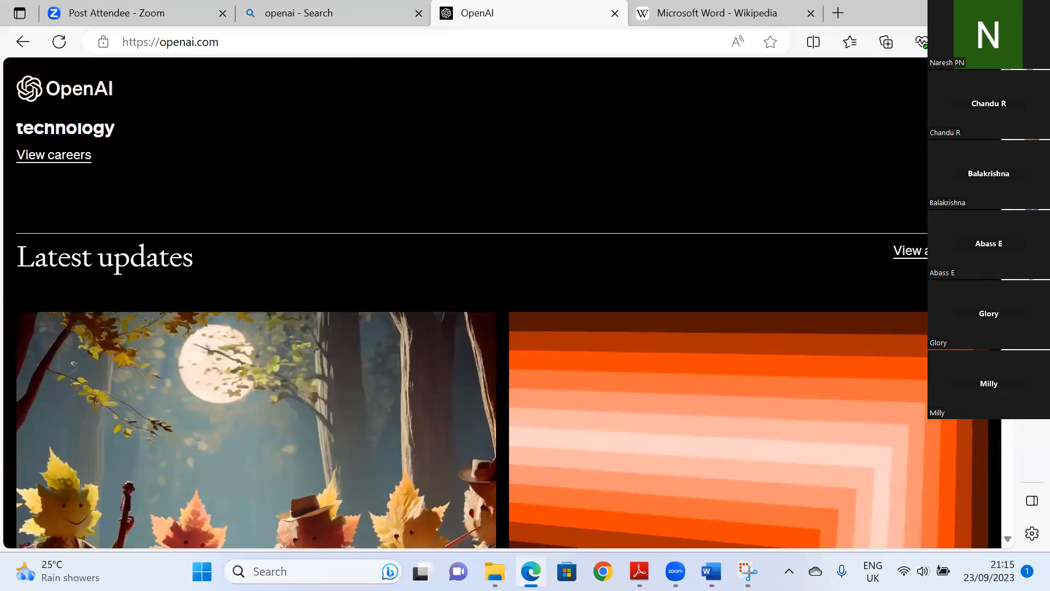
{"action": "scroll", "coordinate": [503, 304], "scroll_direction": "down", "scroll_amount": 20}
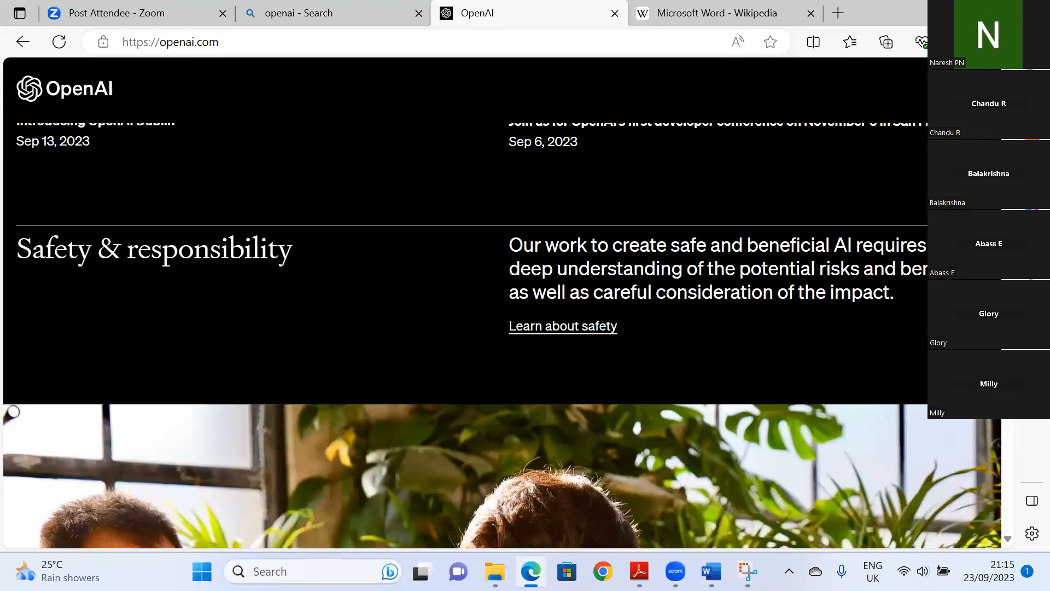
{"action": "scroll", "coordinate": [504, 303], "scroll_direction": "down", "scroll_amount": 15}
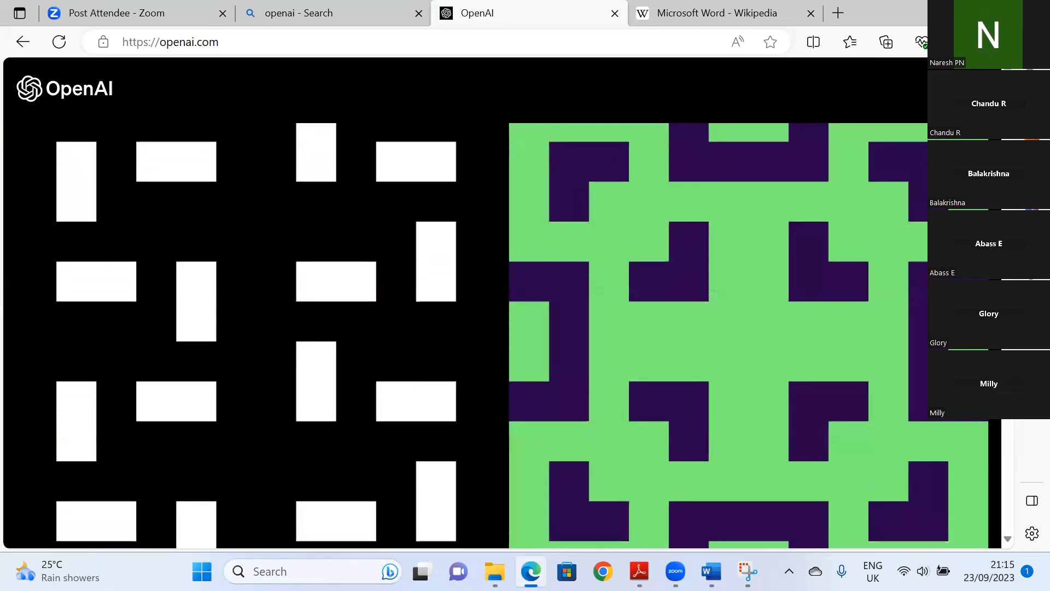
{"action": "scroll", "coordinate": [503, 304], "scroll_direction": "down", "scroll_amount": 6}
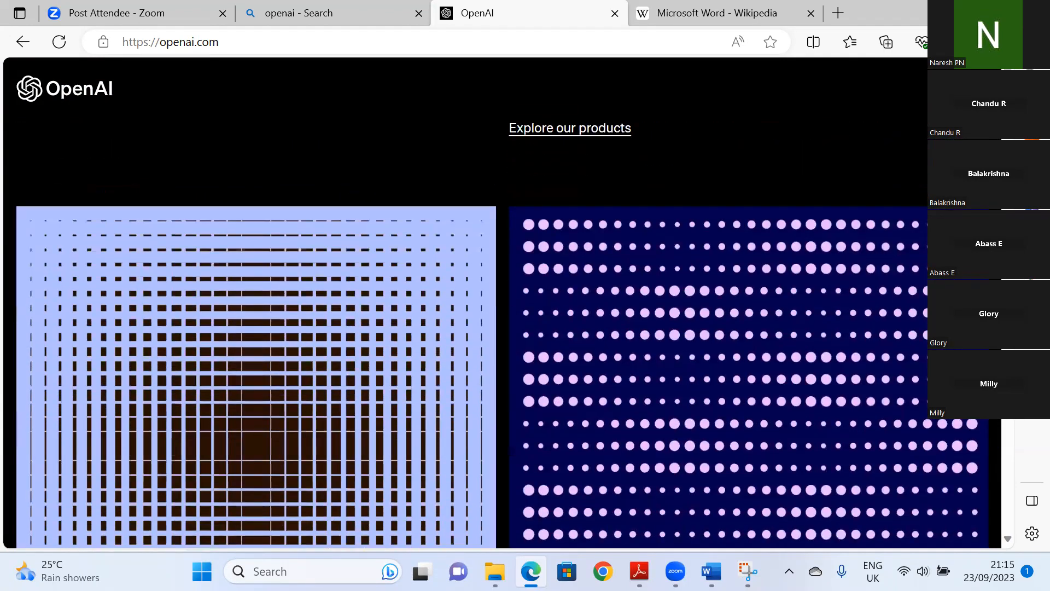
{"action": "scroll", "coordinate": [504, 304], "scroll_direction": "up", "scroll_amount": 1}
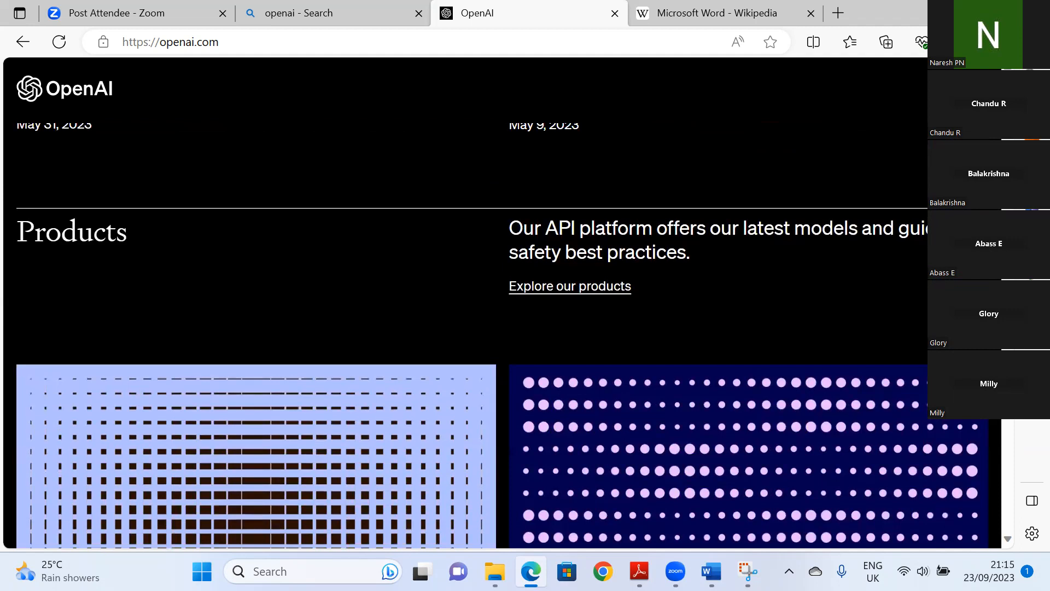
Go to the OpenAI company's About page and follow the "Learn about our research" link in its Our work section.
{"action": "left_click", "coordinate": [974, 89]}
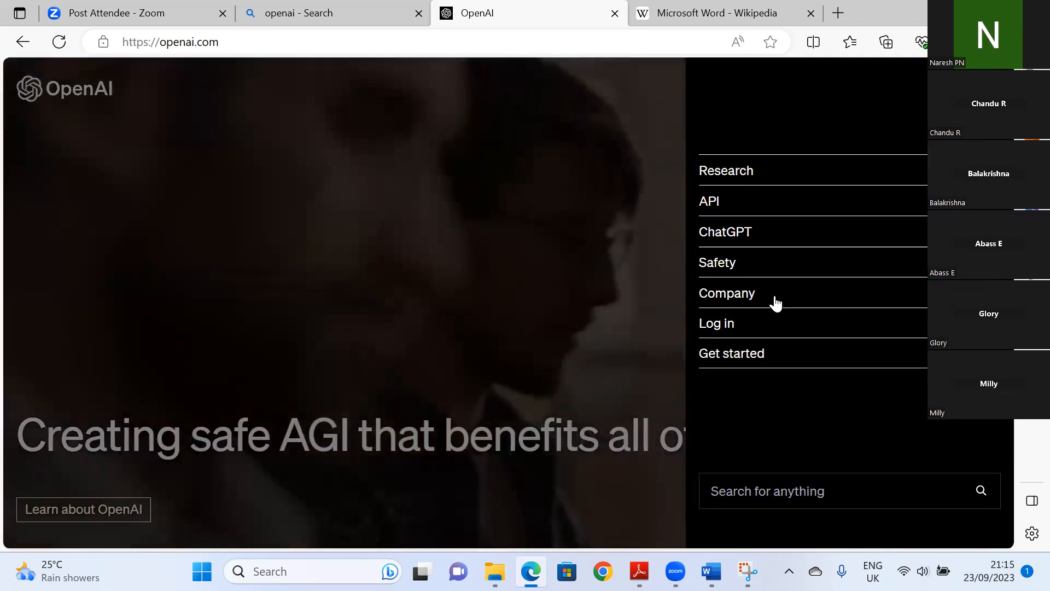
{"action": "left_click", "coordinate": [776, 303]}
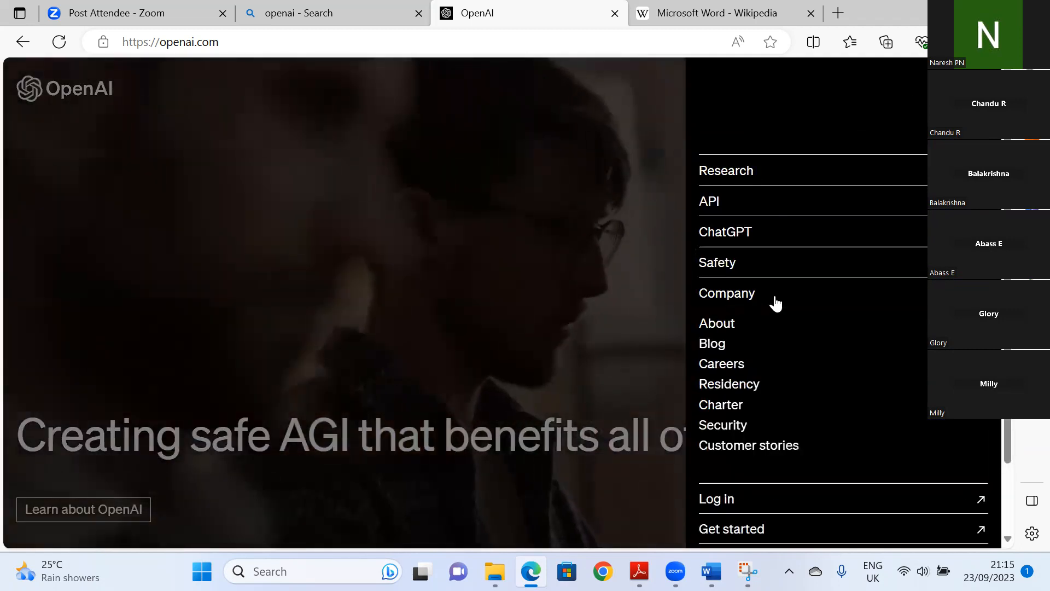
{"action": "left_click", "coordinate": [722, 331]}
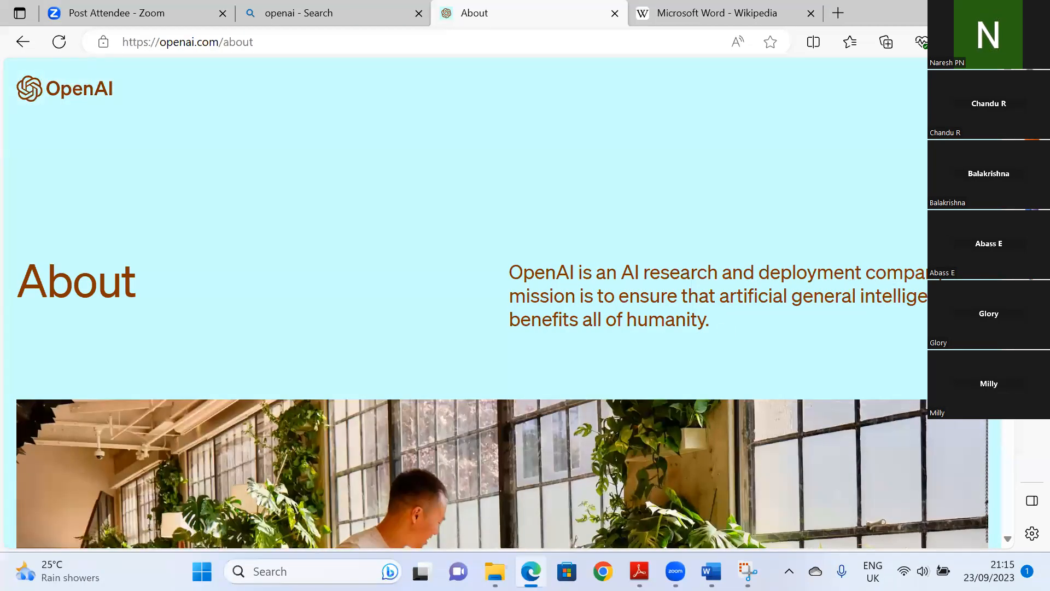
{"action": "scroll", "coordinate": [502, 337], "scroll_direction": "down", "scroll_amount": 15}
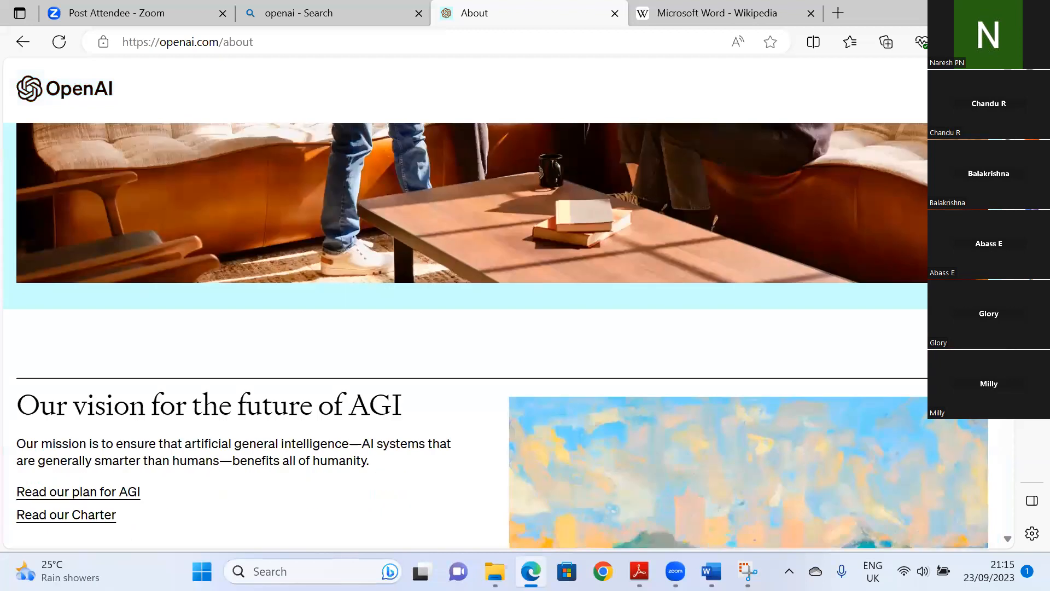
{"action": "scroll", "coordinate": [502, 335], "scroll_direction": "down", "scroll_amount": 8}
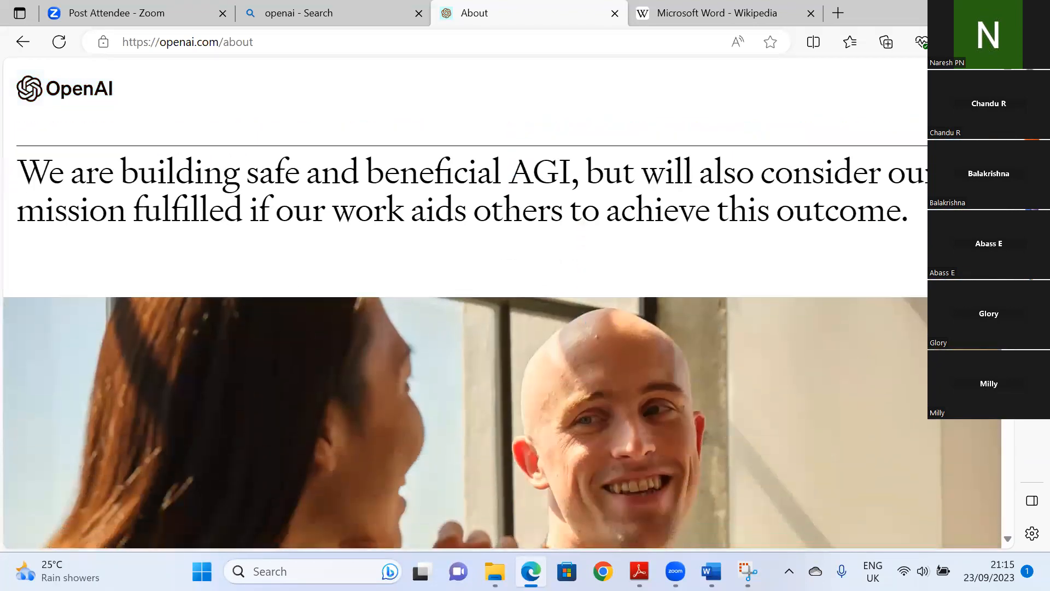
{"action": "scroll", "coordinate": [502, 334], "scroll_direction": "down", "scroll_amount": 10}
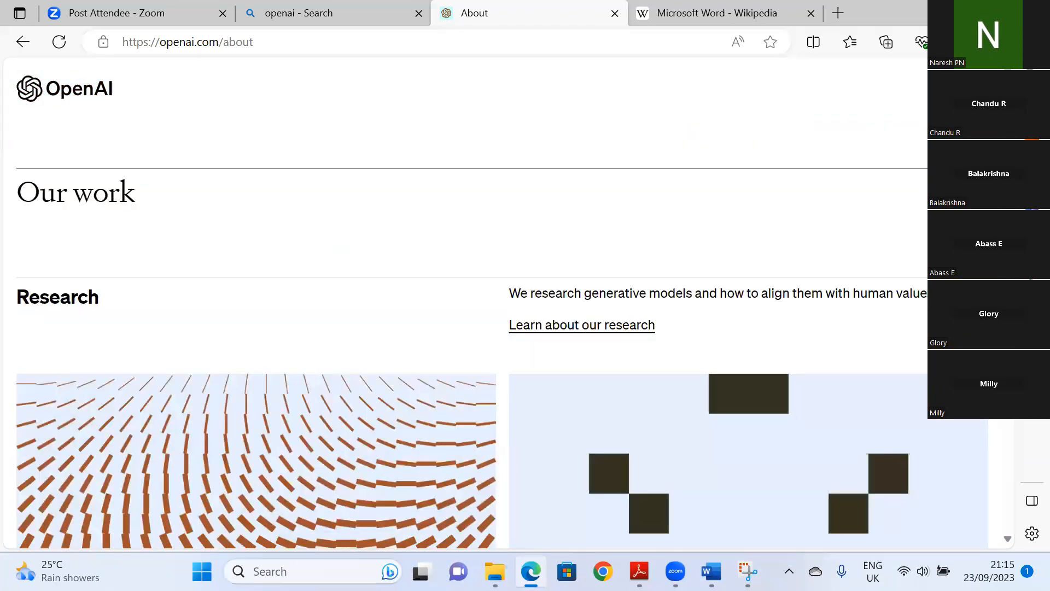
{"action": "scroll", "coordinate": [502, 335], "scroll_direction": "up", "scroll_amount": 4}
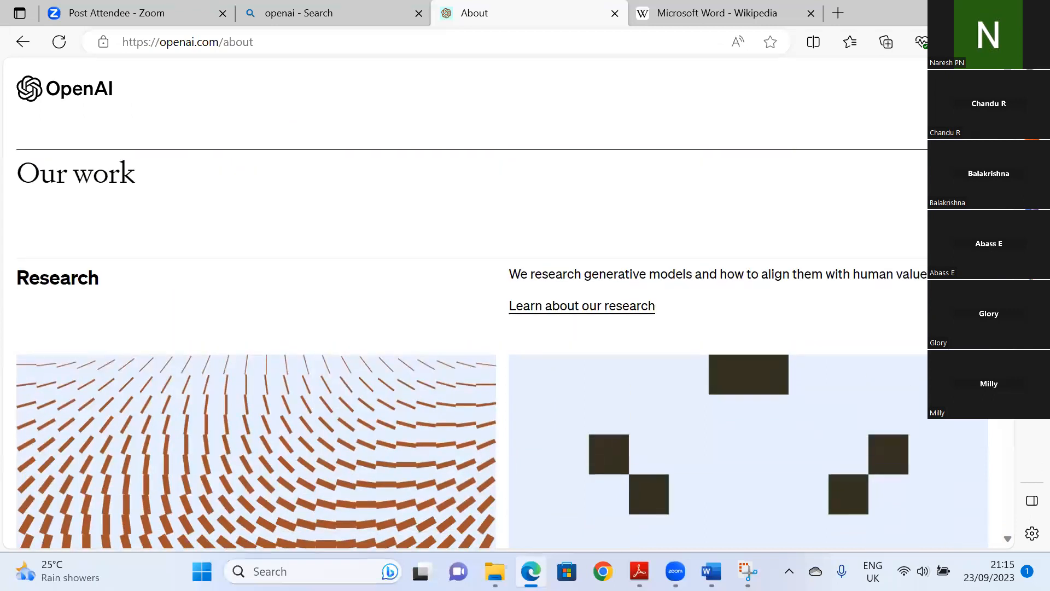
{"action": "scroll", "coordinate": [694, 274], "scroll_direction": "down", "scroll_amount": 2}
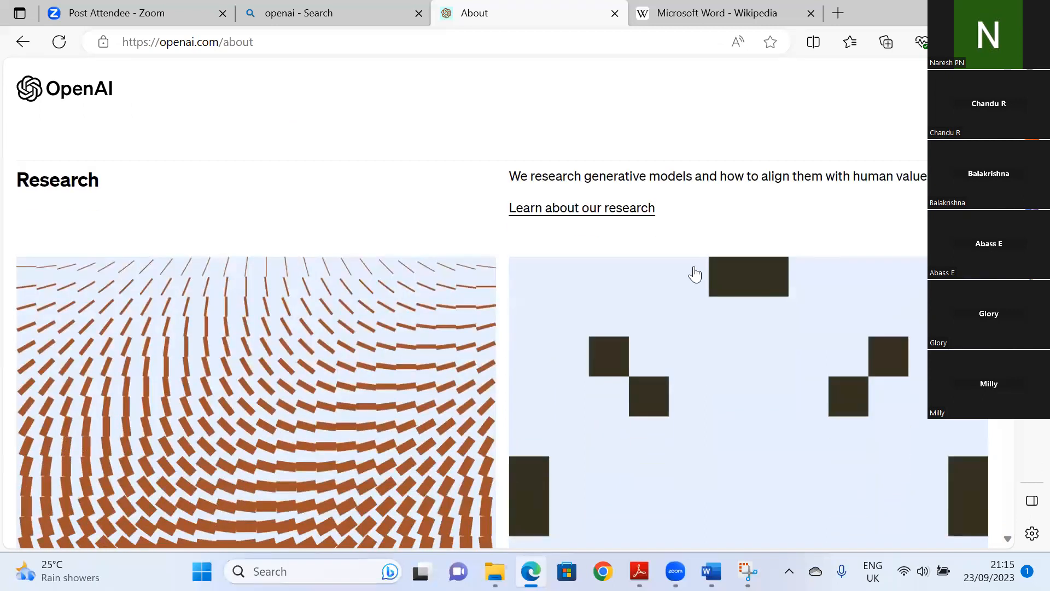
{"action": "left_click", "coordinate": [607, 210]}
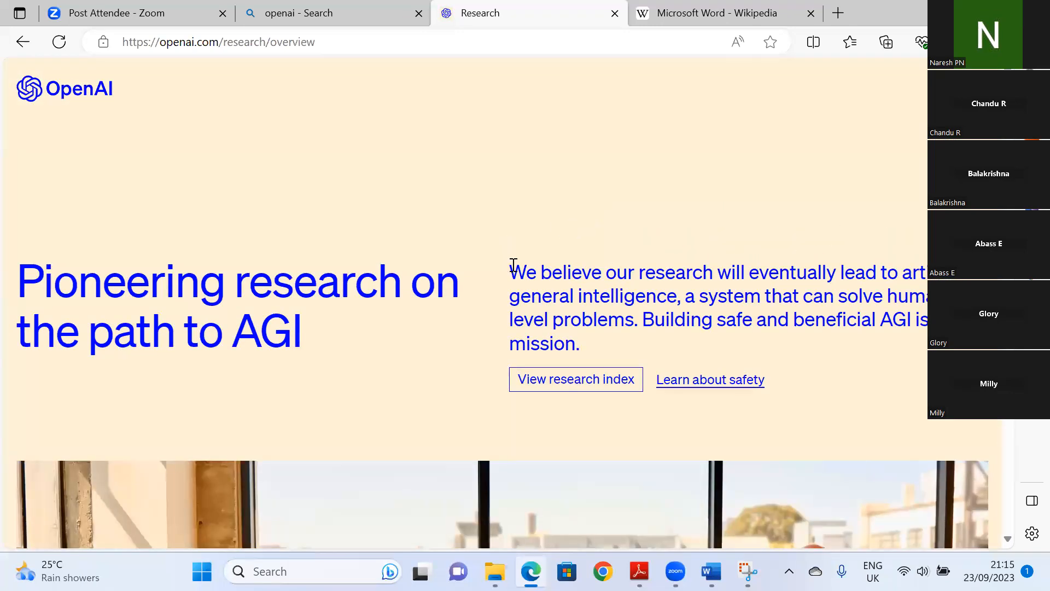
Copy the research page's introductory paragraph, switch to Word and paste it below the last paragraph on page 2, keeping the text only.
{"action": "left_click_drag", "start_coordinate": [511, 267], "coordinate": [613, 338]}
{"action": "key", "text": "ctrl+c"}
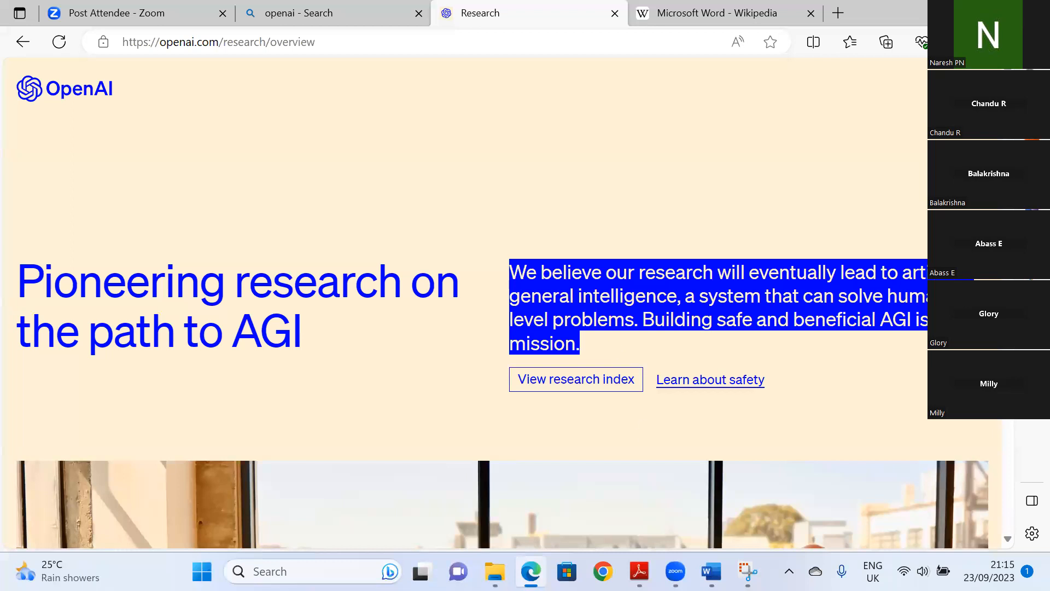
{"action": "key", "text": "alt+Tab"}
{"action": "key", "text": "Return"}
{"action": "key", "text": "ctrl+v"}
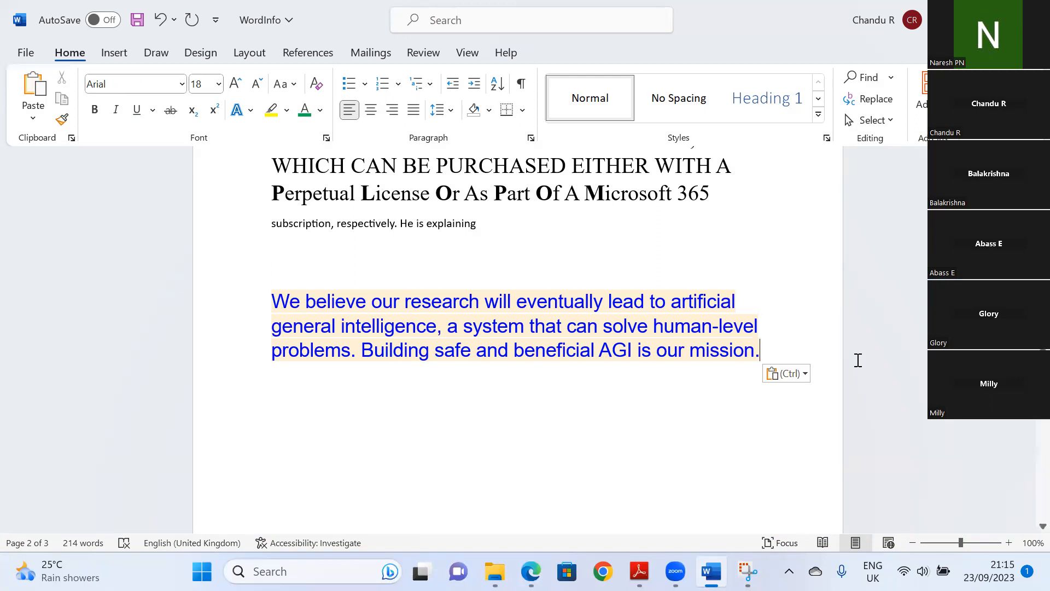
{"action": "left_click", "coordinate": [802, 378]}
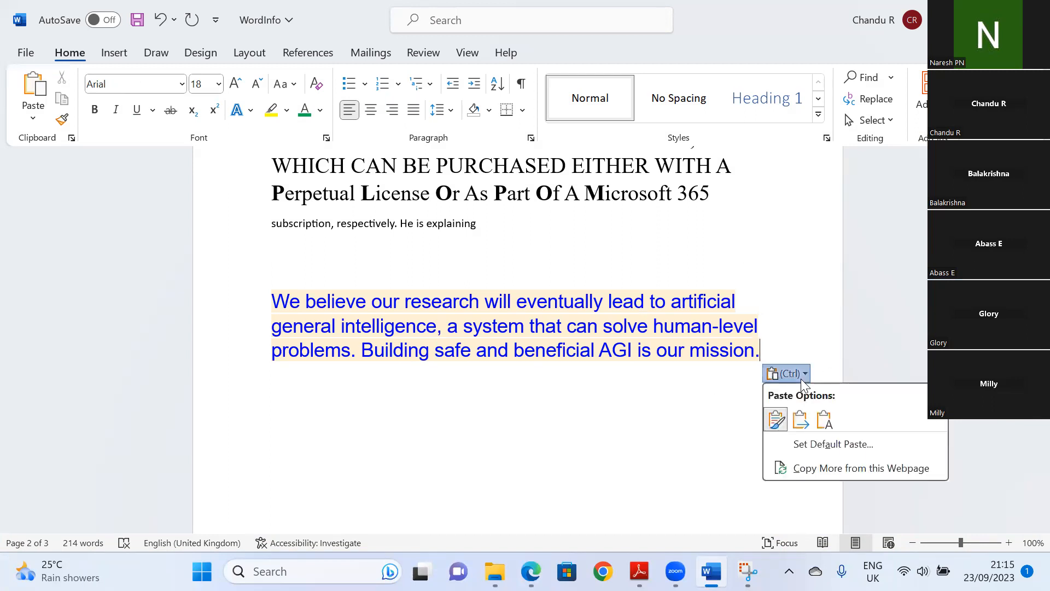
{"action": "left_click", "coordinate": [824, 418]}
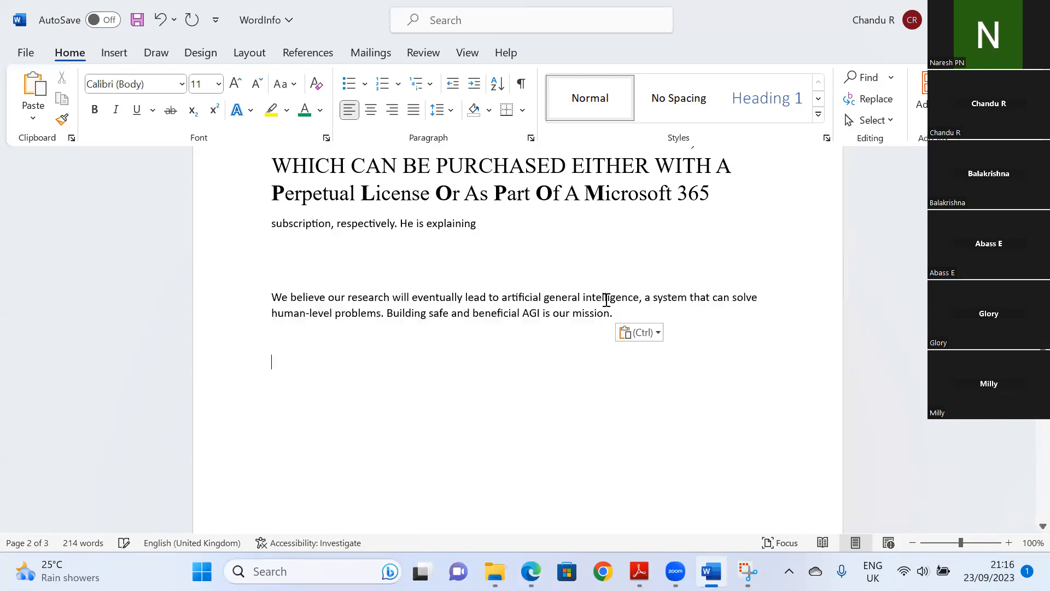
Apply the Heading 1 style to the words "We believe our research" in the pasted paragraph.
{"action": "left_click_drag", "start_coordinate": [614, 314], "coordinate": [264, 300]}
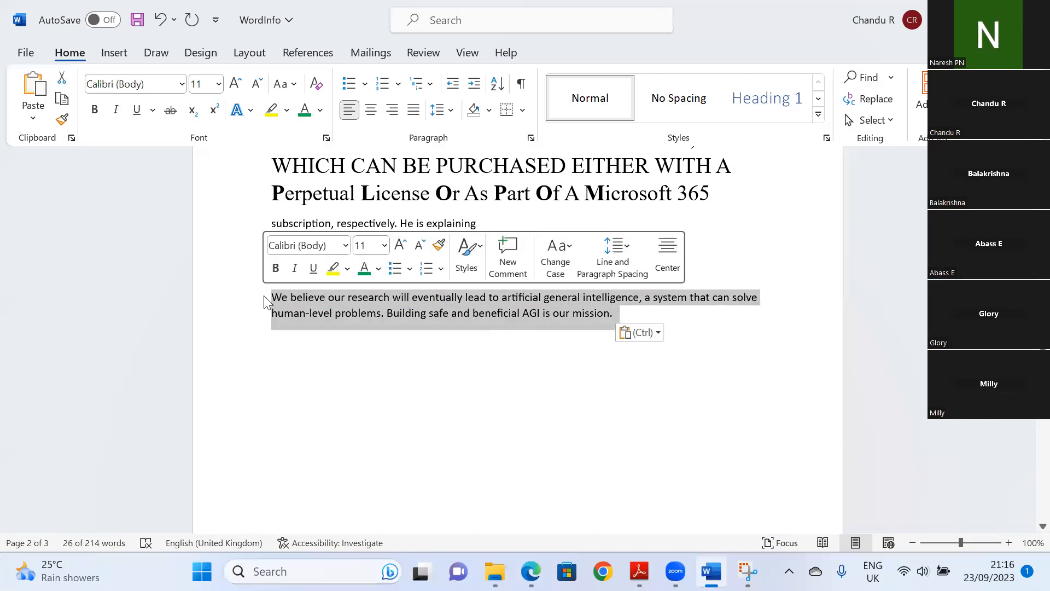
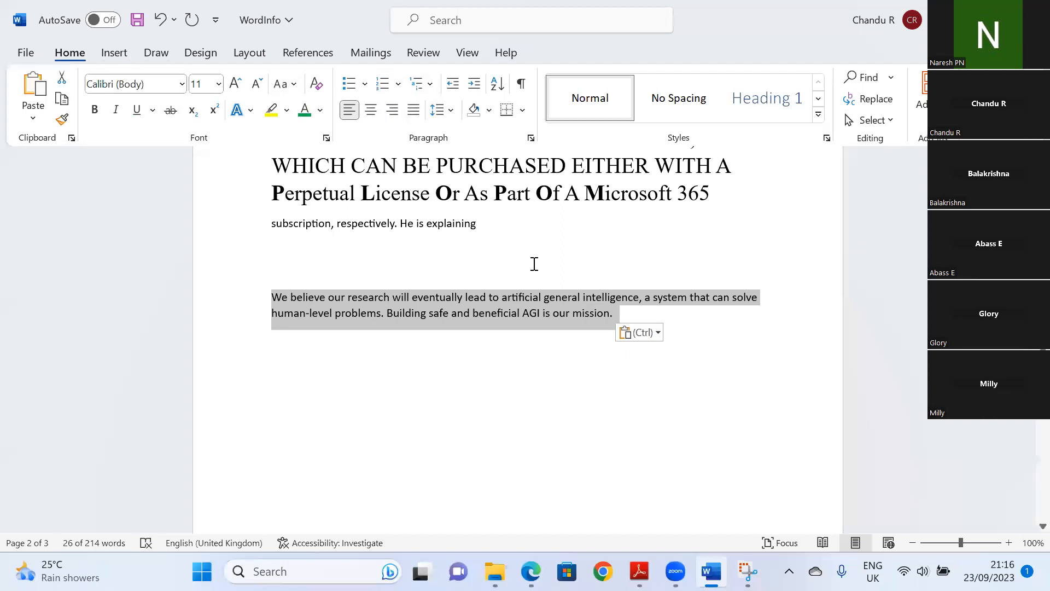
{"action": "left_click", "coordinate": [365, 282]}
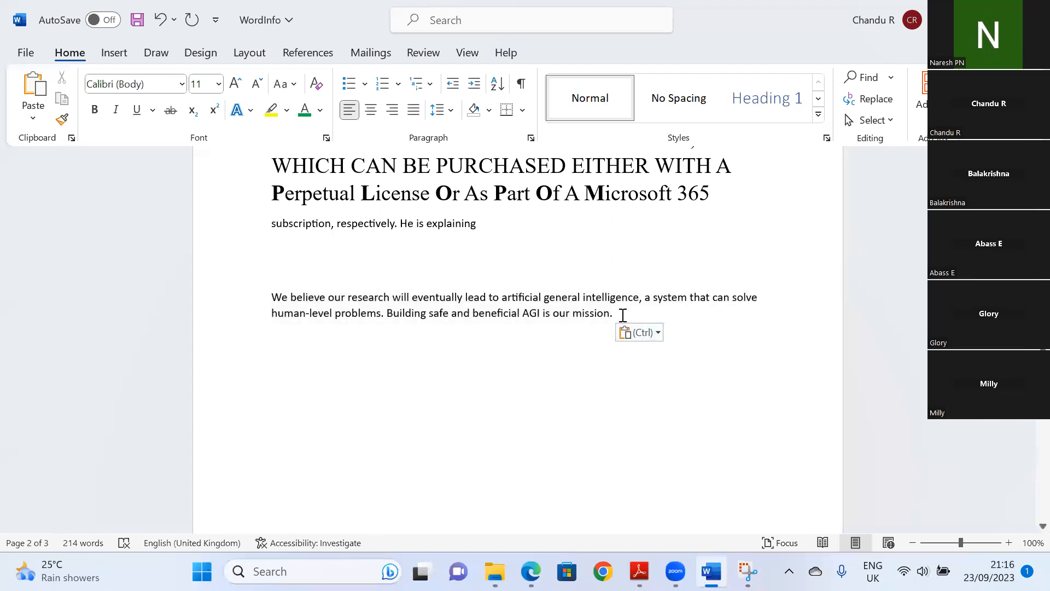
{"action": "left_click_drag", "start_coordinate": [622, 315], "coordinate": [535, 298]}
{"action": "left_click", "coordinate": [272, 297]}
{"action": "left_click_drag", "start_coordinate": [272, 297], "coordinate": [362, 298]}
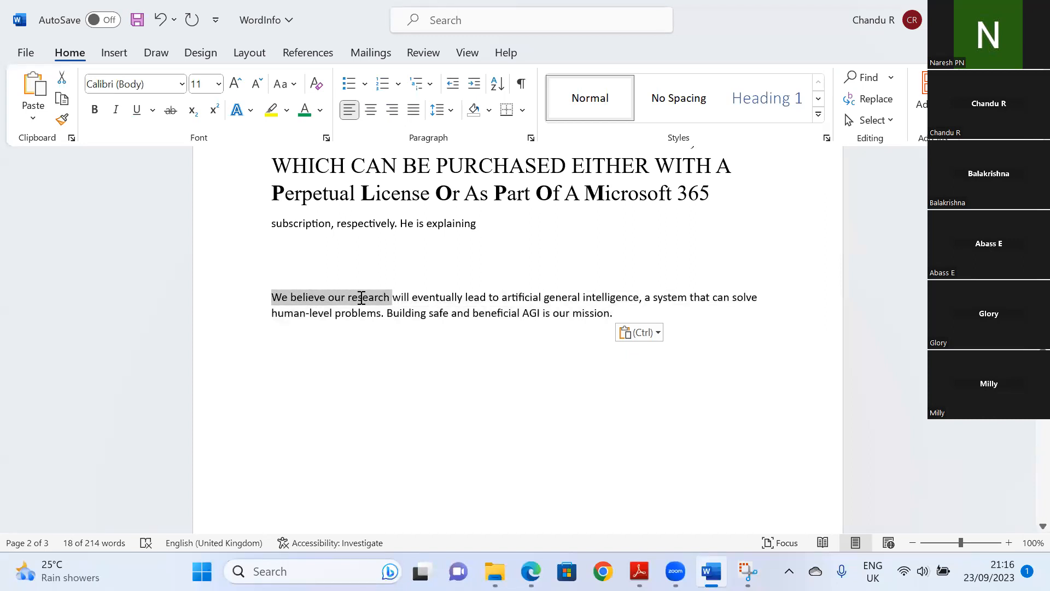
{"action": "left_click_drag", "start_coordinate": [362, 297], "coordinate": [361, 297]}
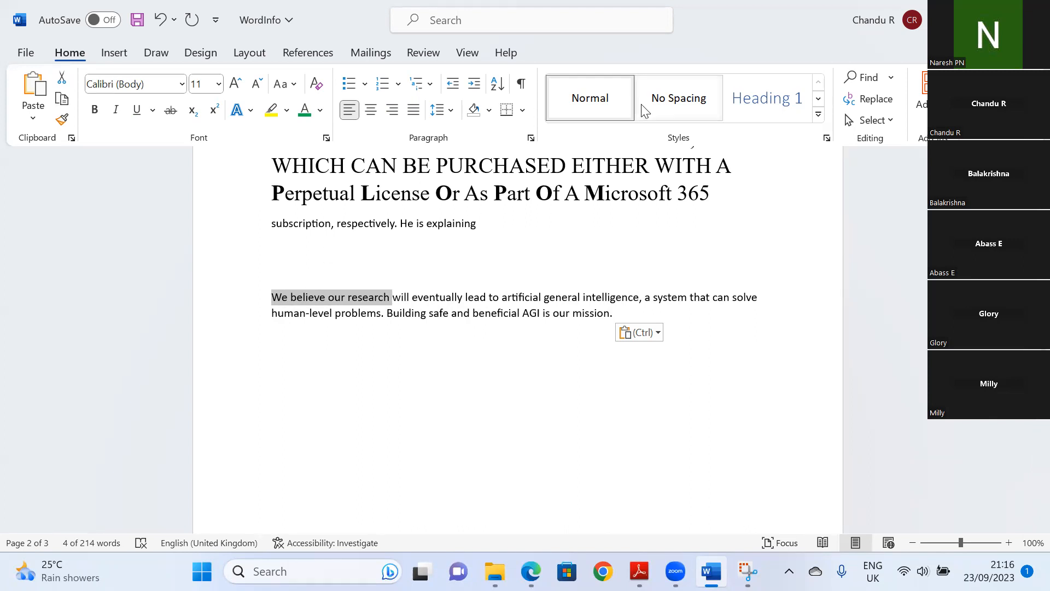
{"action": "left_click", "coordinate": [771, 103]}
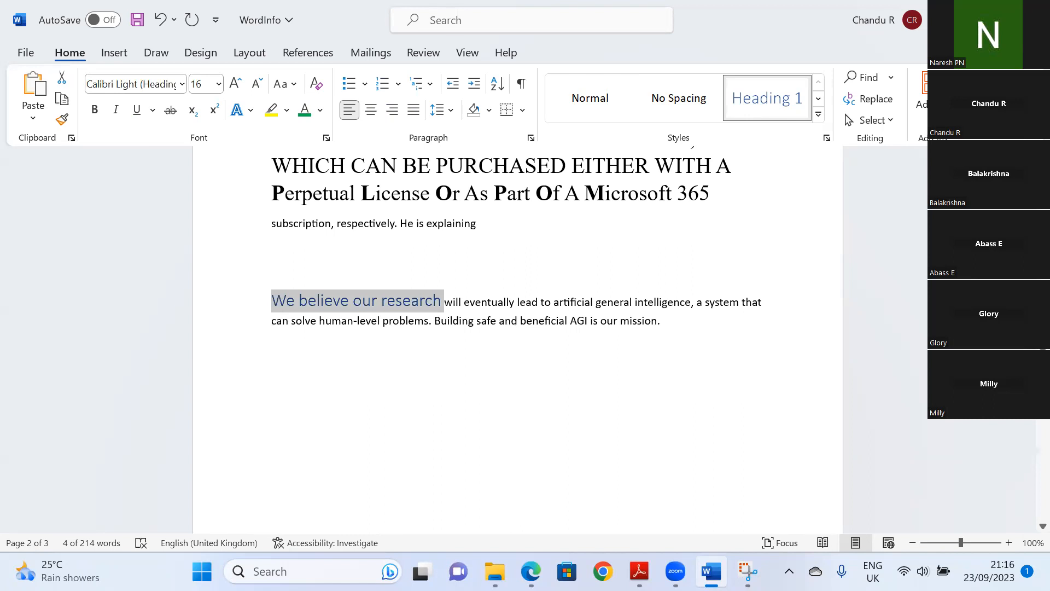
Apply the Heading 1 style to the word "Commercial" at the start of the green licensing sentence.
{"action": "scroll", "coordinate": [517, 328], "scroll_direction": "up", "scroll_amount": 5}
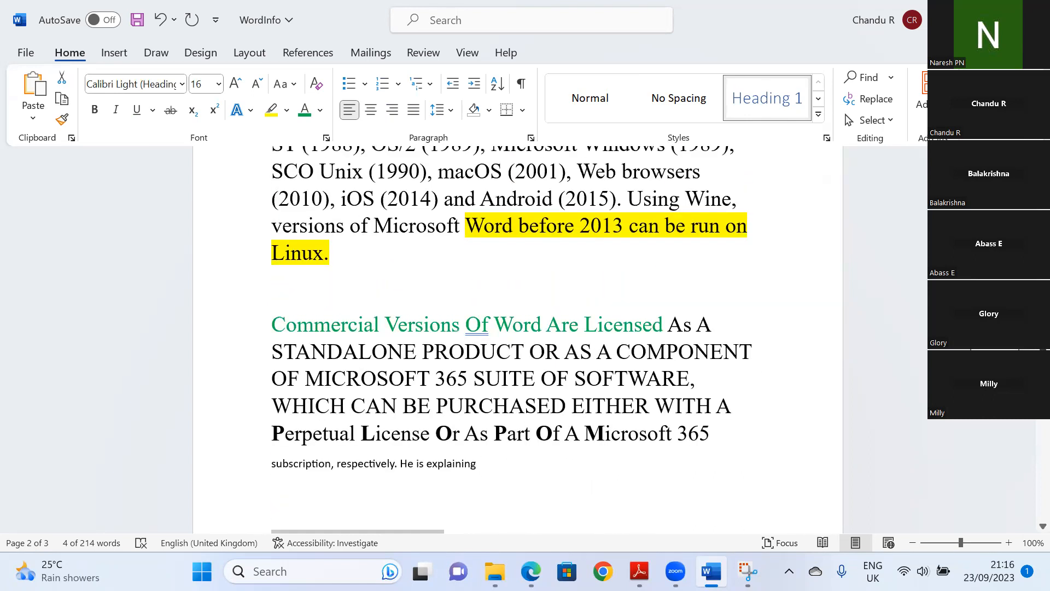
{"action": "left_click_drag", "start_coordinate": [384, 323], "coordinate": [272, 323]}
{"action": "left_click", "coordinate": [751, 100]}
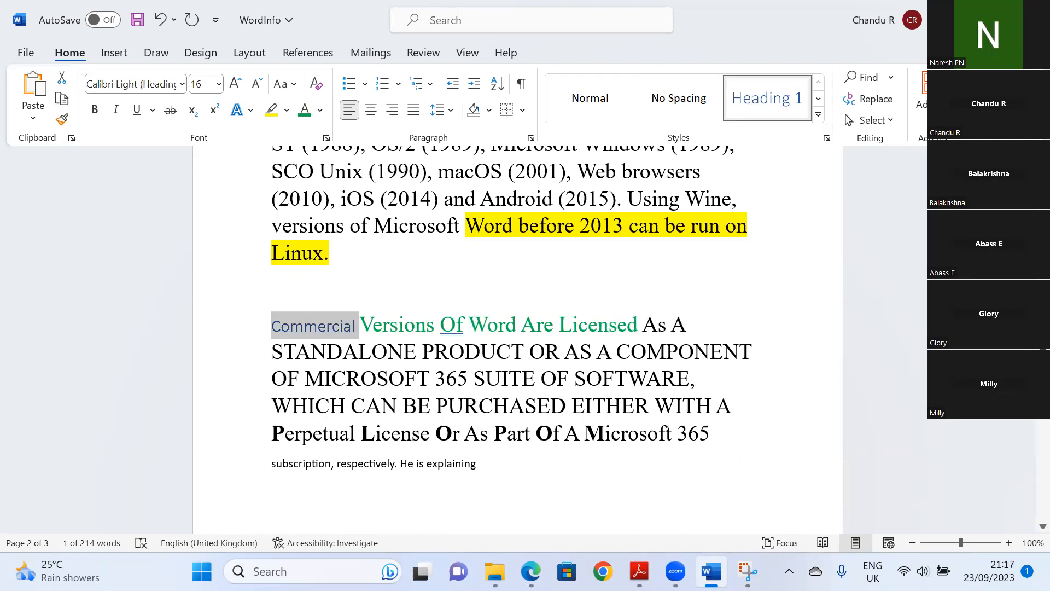
Apply the Heading 1 style to the words "Microsoft Word" at the start of page 2.
{"action": "scroll", "coordinate": [517, 339], "scroll_direction": "up", "scroll_amount": 8}
{"action": "left_click_drag", "start_coordinate": [514, 366], "coordinate": [343, 376]}
{"action": "left_click", "coordinate": [345, 375]}
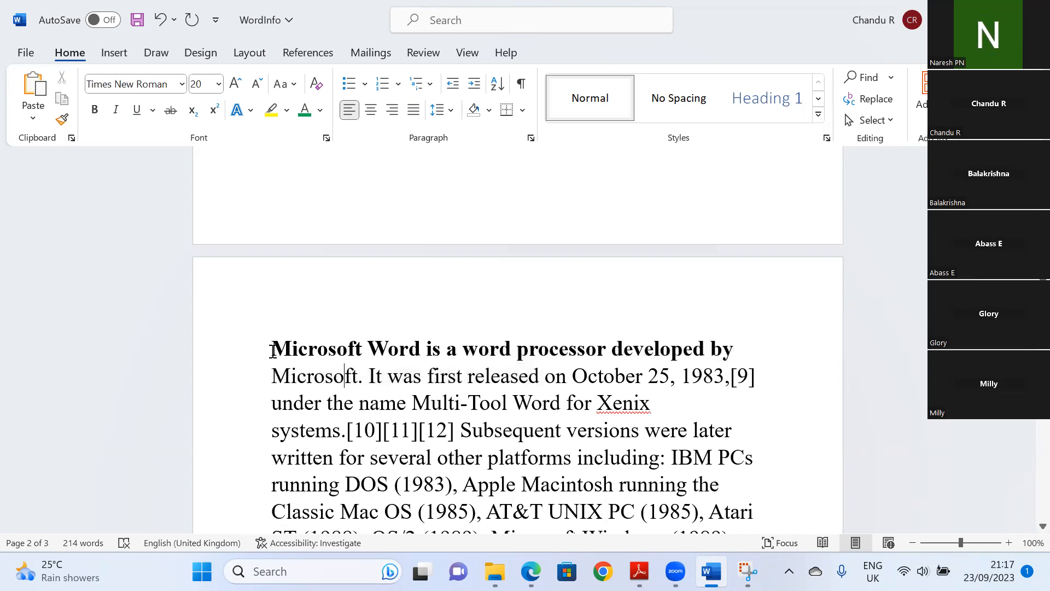
{"action": "left_click_drag", "start_coordinate": [271, 349], "coordinate": [426, 349]}
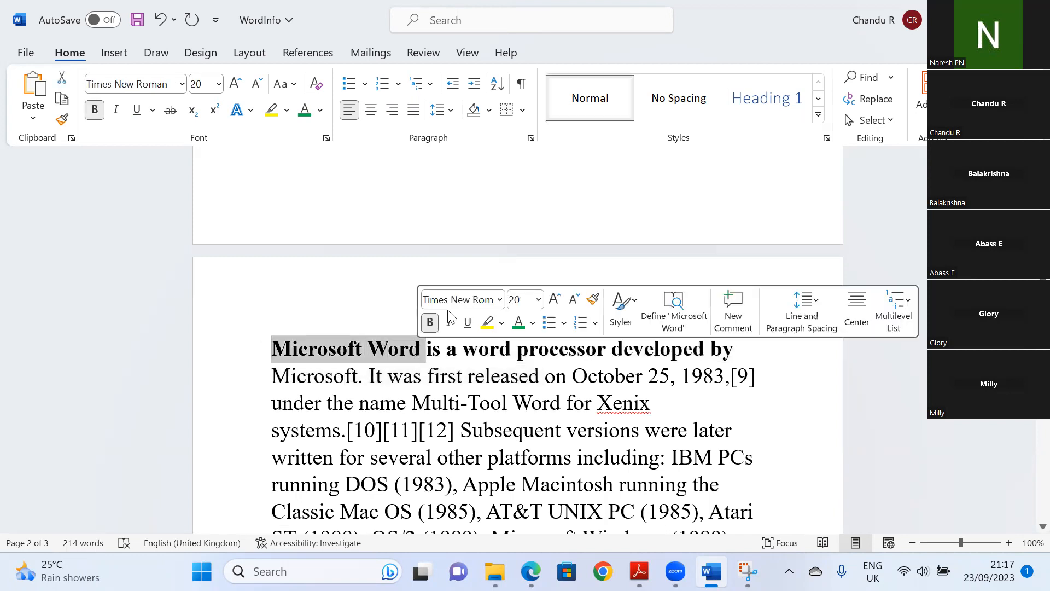
{"action": "left_click", "coordinate": [763, 101]}
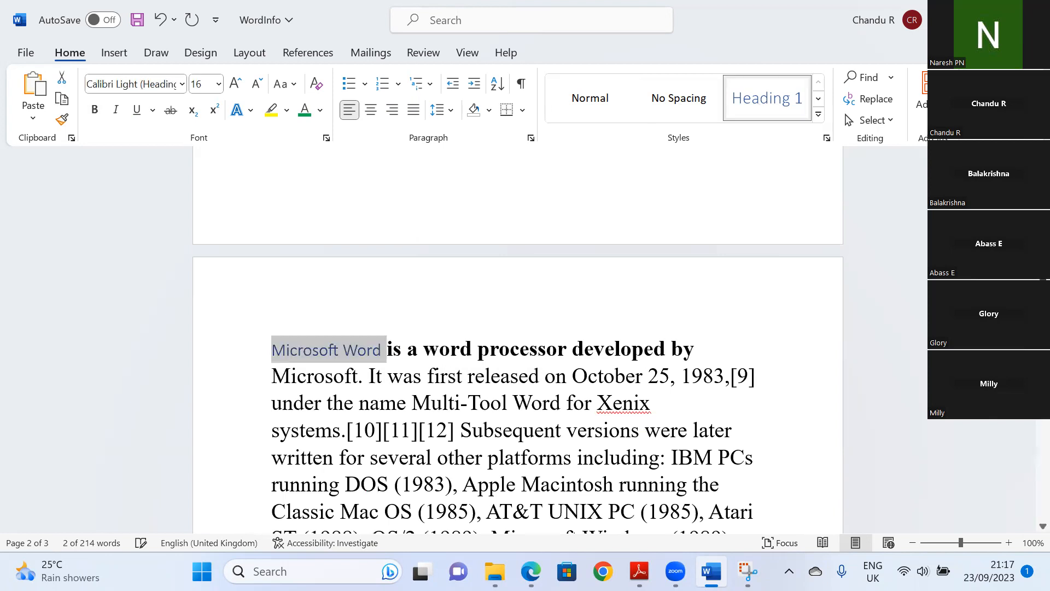
Apply the Heading 1 style to "Times New Roman" in the font style sentence below the numbered shortcut list.
{"action": "scroll", "coordinate": [518, 339], "scroll_direction": "up", "scroll_amount": 6}
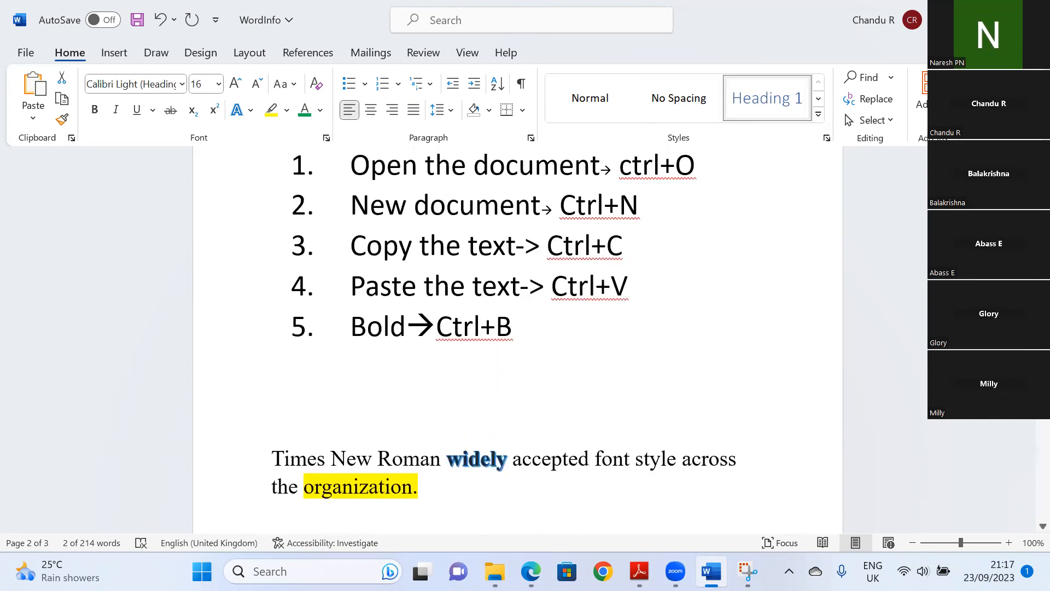
{"action": "left_click_drag", "start_coordinate": [439, 461], "coordinate": [273, 460]}
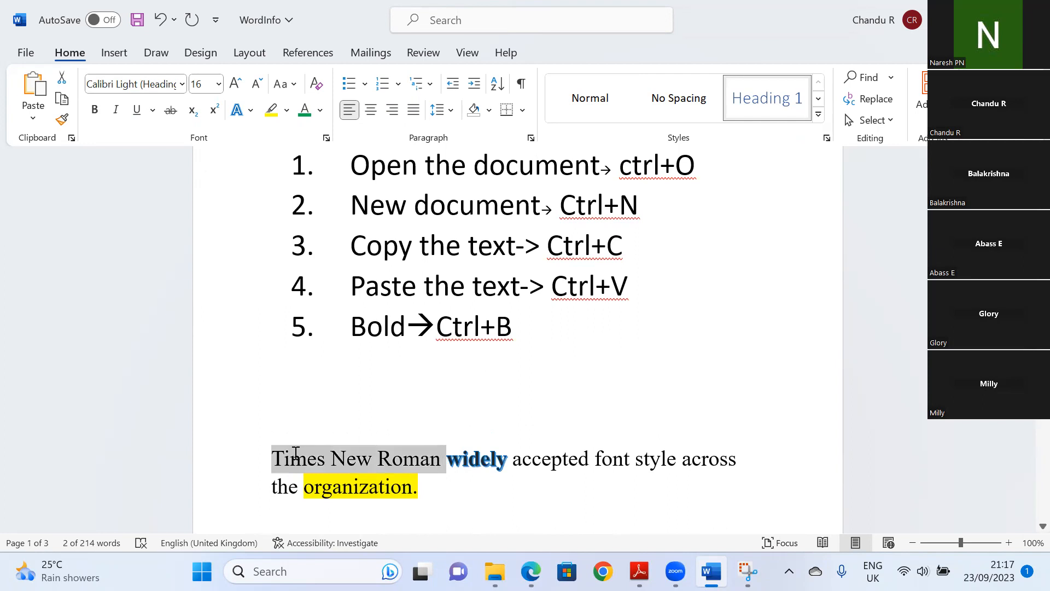
{"action": "left_click", "coordinate": [787, 101]}
Apply the Heading 1 style to the word "welcome" in the opening sentence of the document.
{"action": "scroll", "coordinate": [500, 337], "scroll_direction": "up", "scroll_amount": 10}
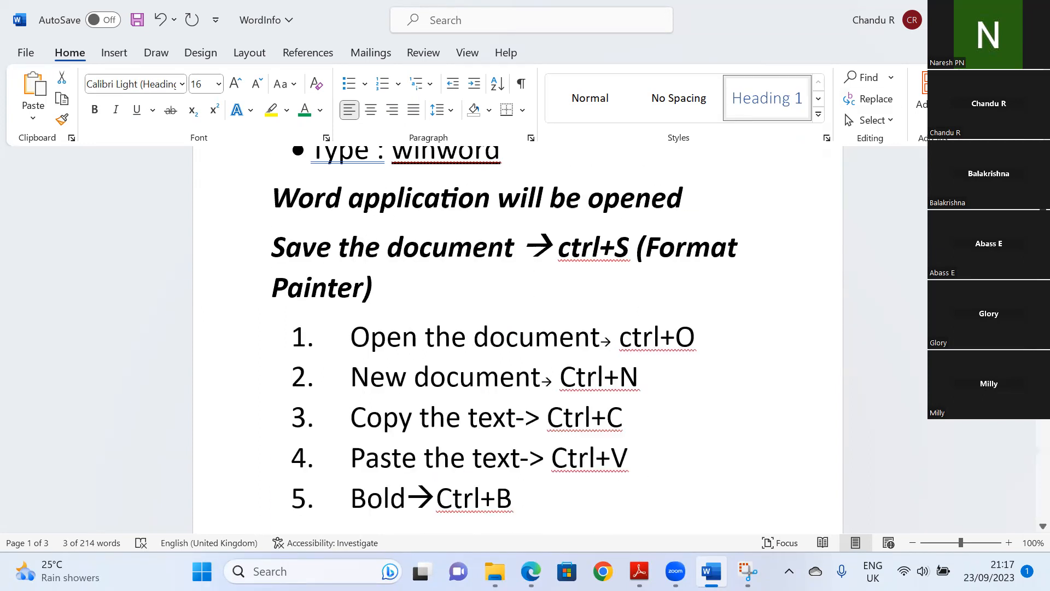
{"action": "scroll", "coordinate": [500, 339], "scroll_direction": "up", "scroll_amount": 1}
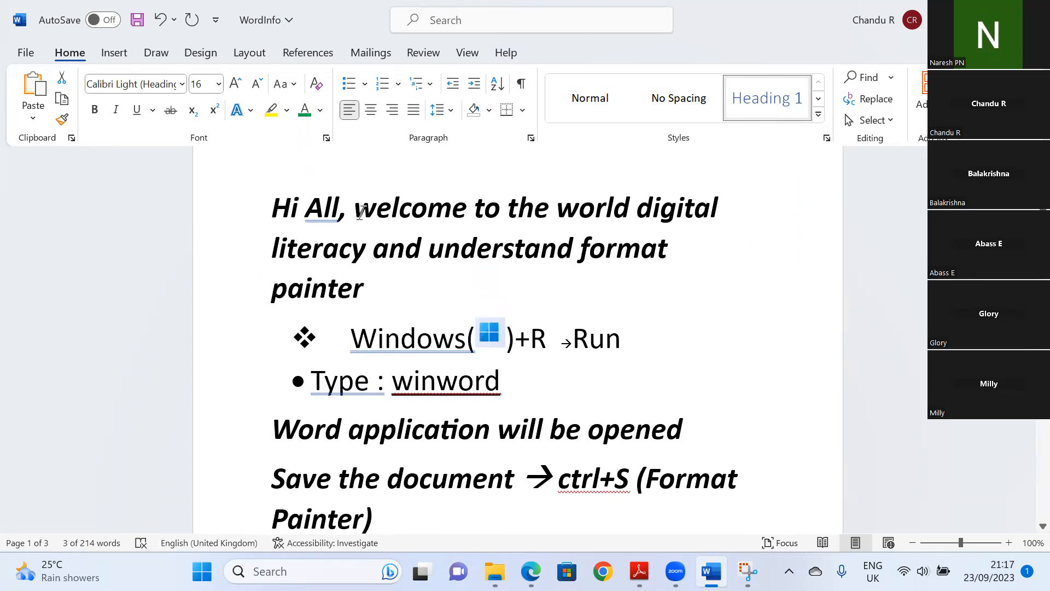
{"action": "left_click_drag", "start_coordinate": [355, 209], "coordinate": [468, 207]}
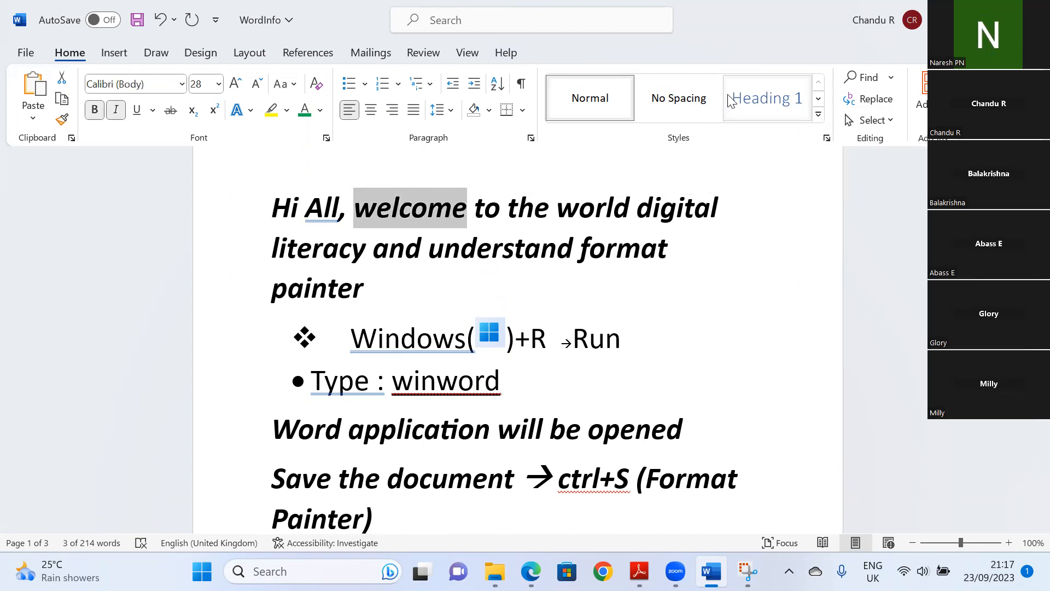
{"action": "left_click", "coordinate": [754, 98]}
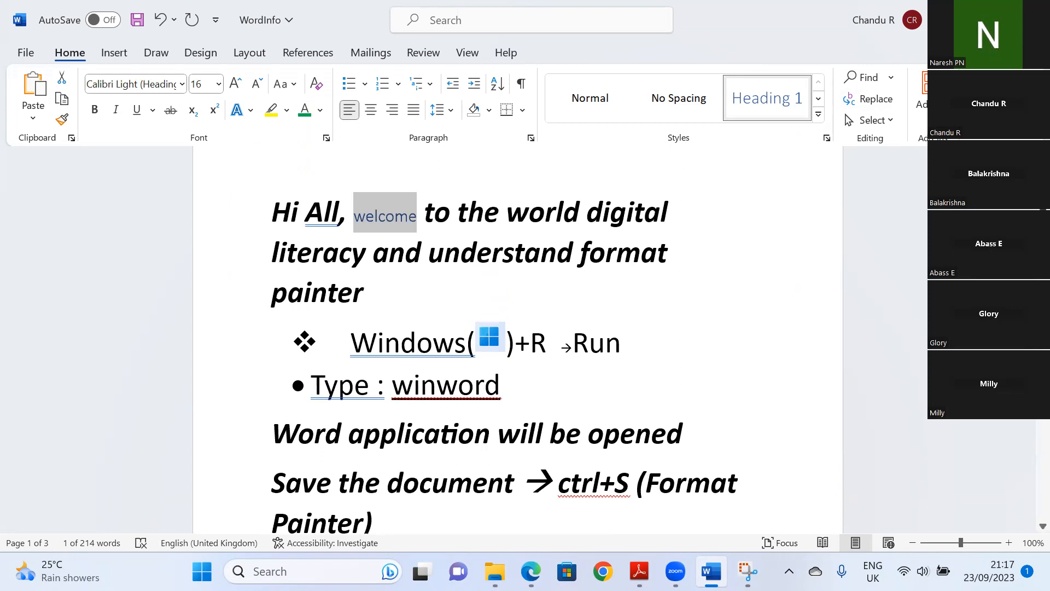
{"action": "scroll", "coordinate": [517, 356], "scroll_direction": "up", "scroll_amount": 2}
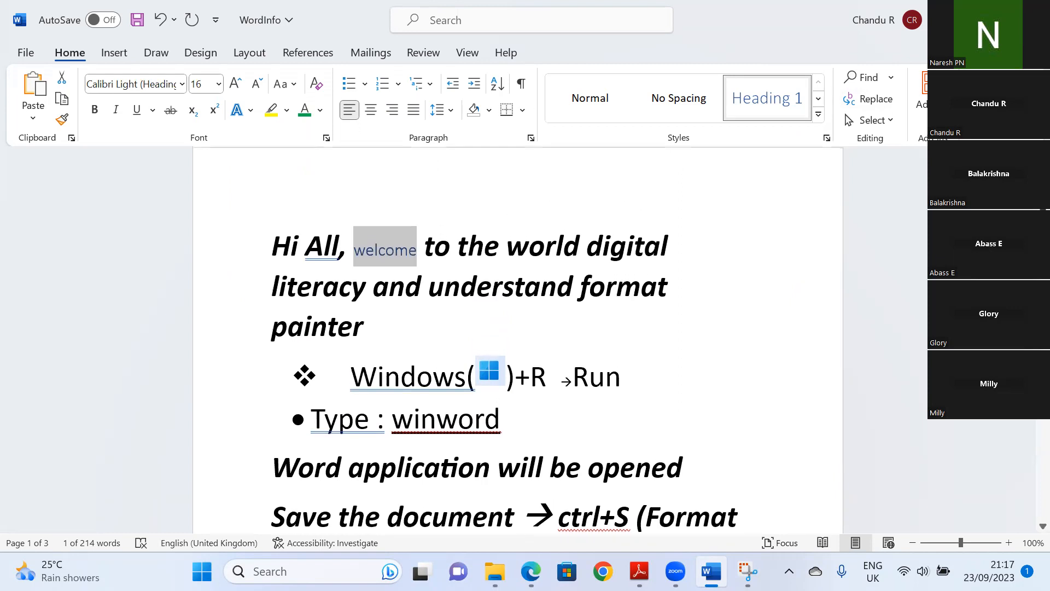
Apply the Heading 2 style to the words "and understand" in the opening sentence.
{"action": "left_click", "coordinate": [818, 115]}
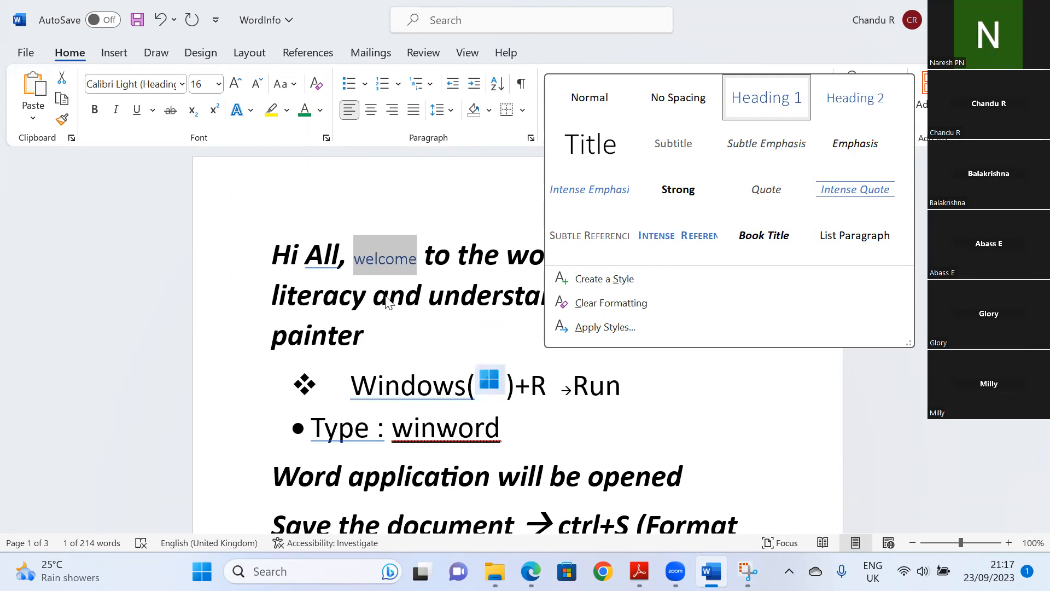
{"action": "left_click", "coordinate": [429, 293]}
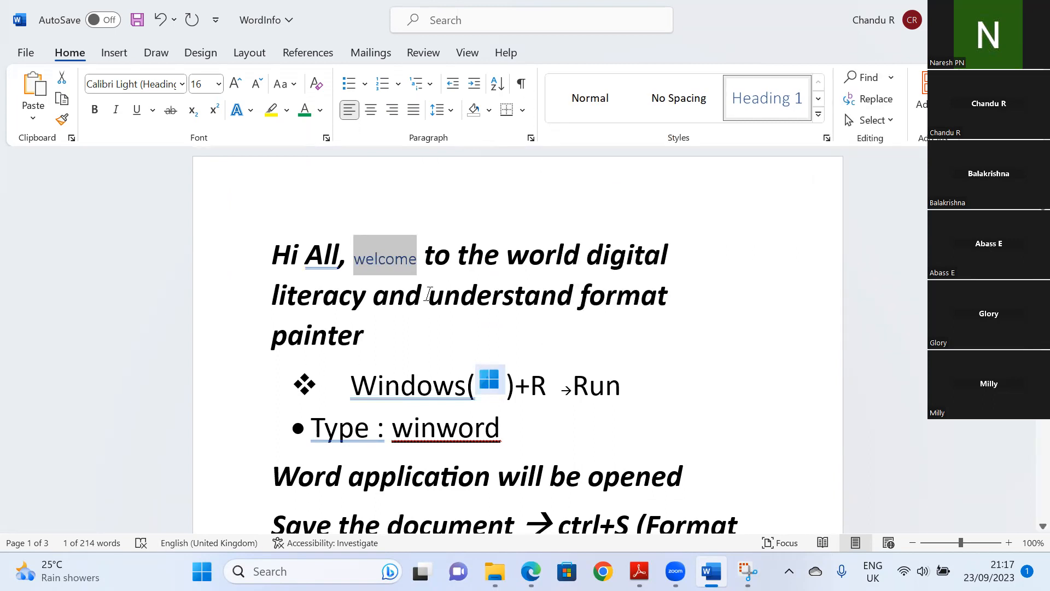
{"action": "left_click_drag", "start_coordinate": [428, 294], "coordinate": [576, 311]}
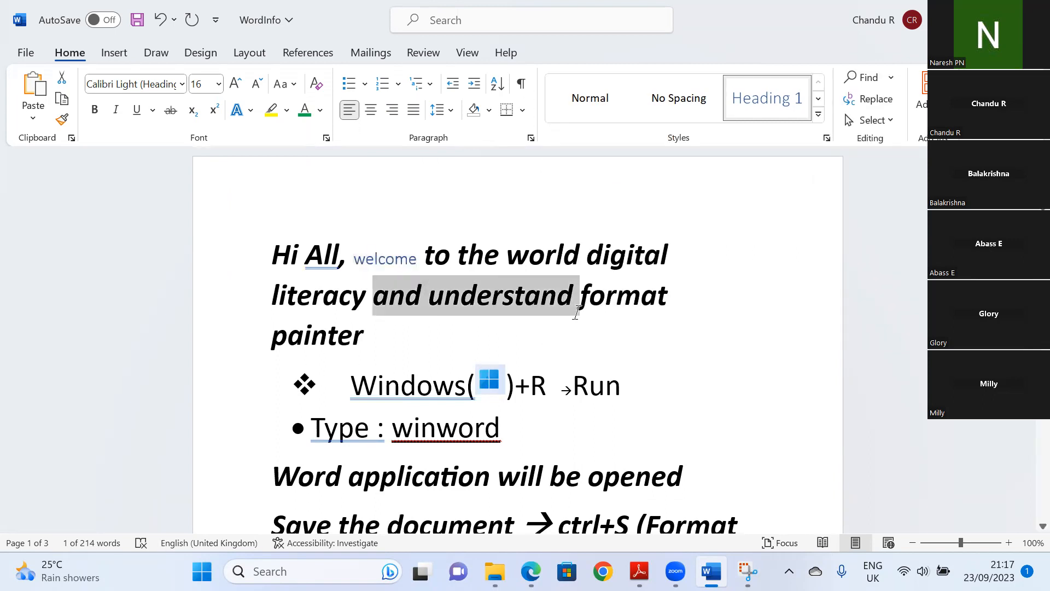
{"action": "left_click", "coordinate": [819, 115]}
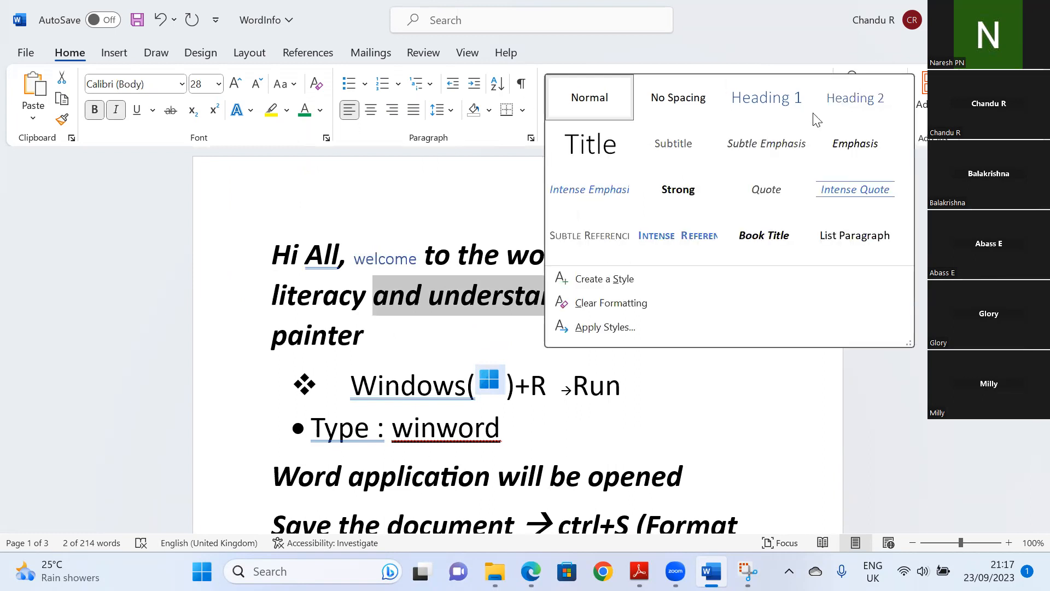
{"action": "left_click", "coordinate": [854, 102]}
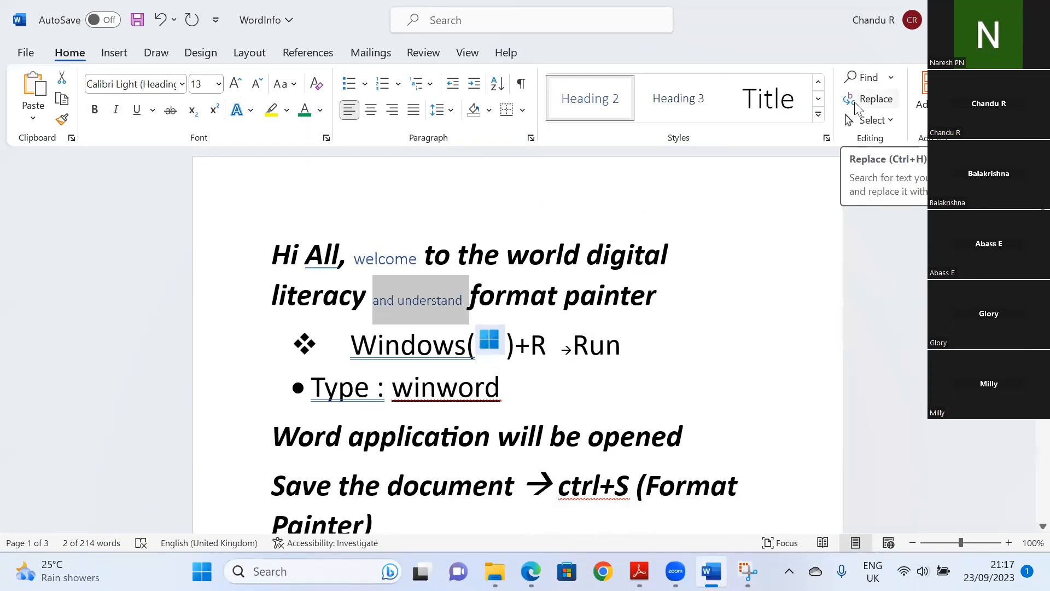
Apply the Intense Quote style to the line "Word application will be opened".
{"action": "left_click", "coordinate": [819, 116]}
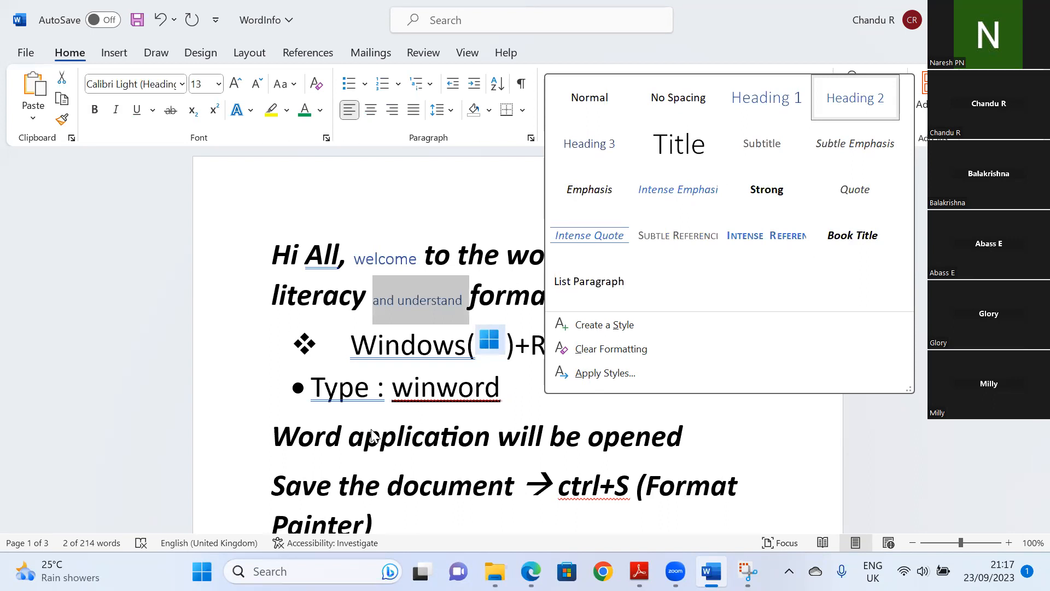
{"action": "left_click", "coordinate": [290, 437]}
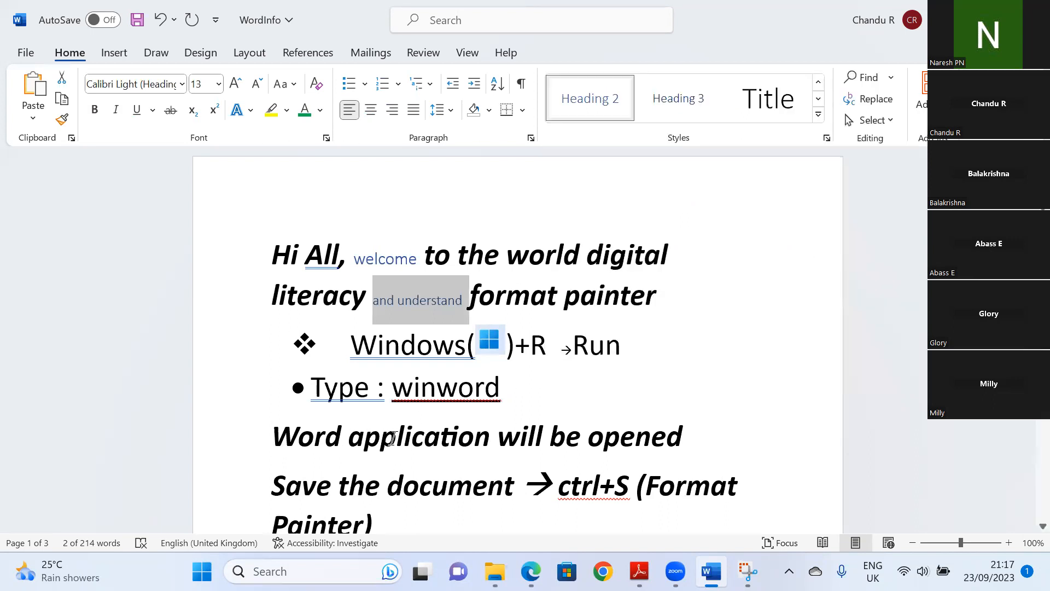
{"action": "left_click_drag", "start_coordinate": [278, 437], "coordinate": [688, 429]}
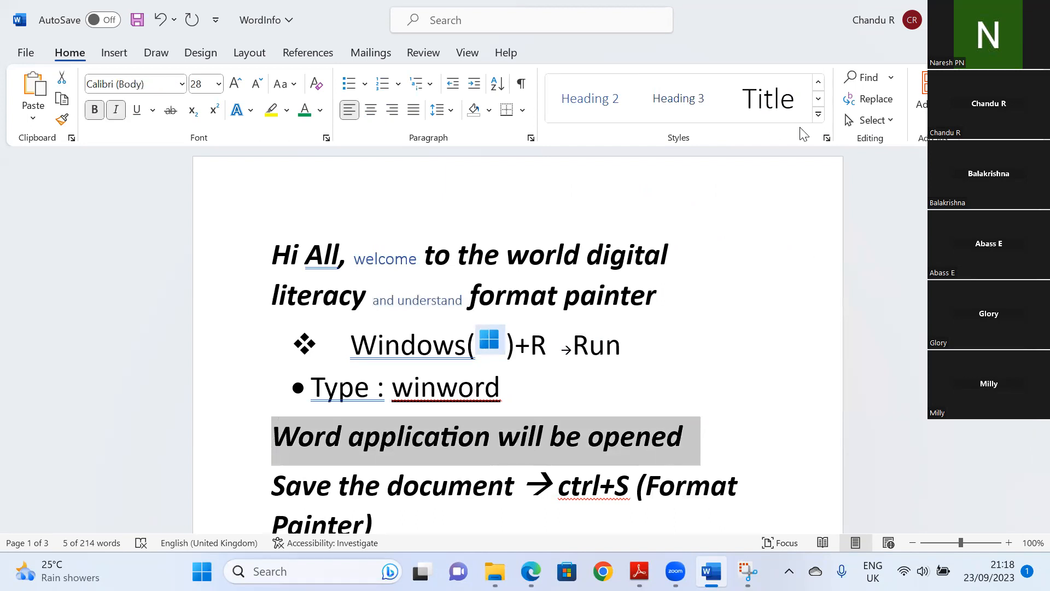
{"action": "left_click", "coordinate": [817, 115]}
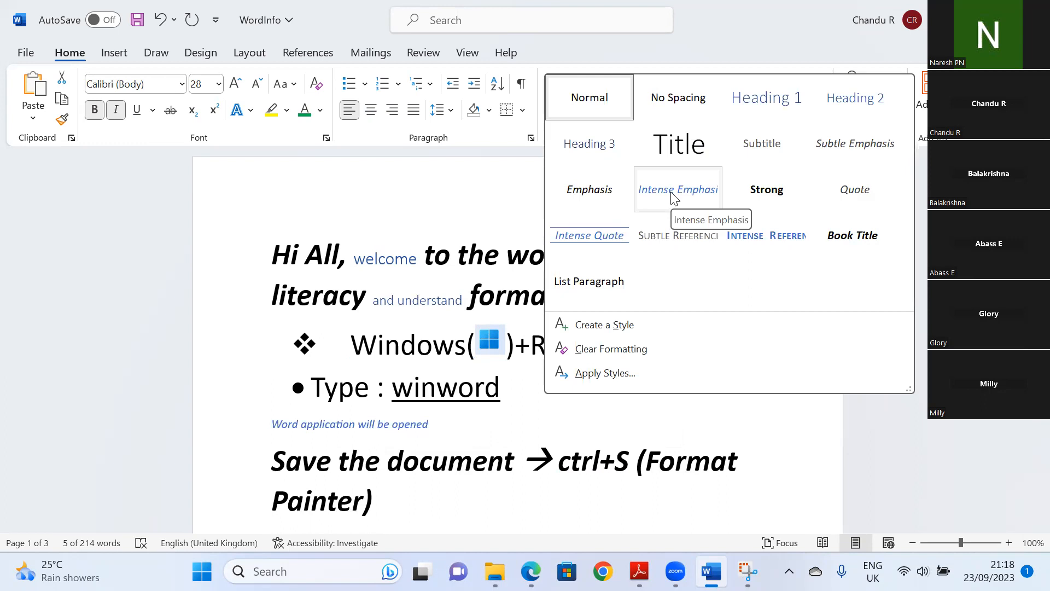
{"action": "left_click", "coordinate": [594, 235]}
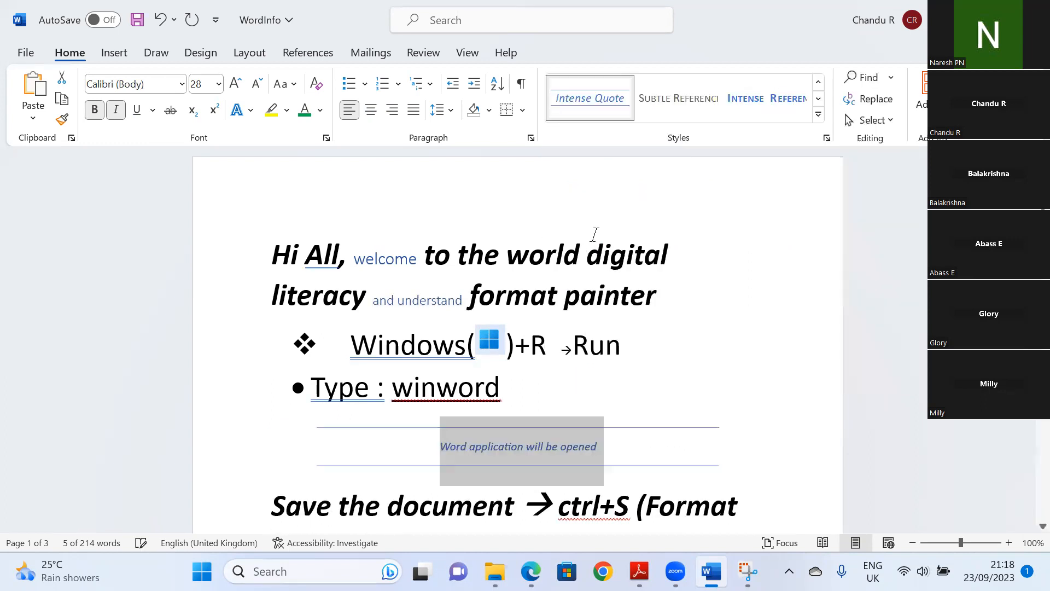
{"action": "left_click", "coordinate": [768, 321]}
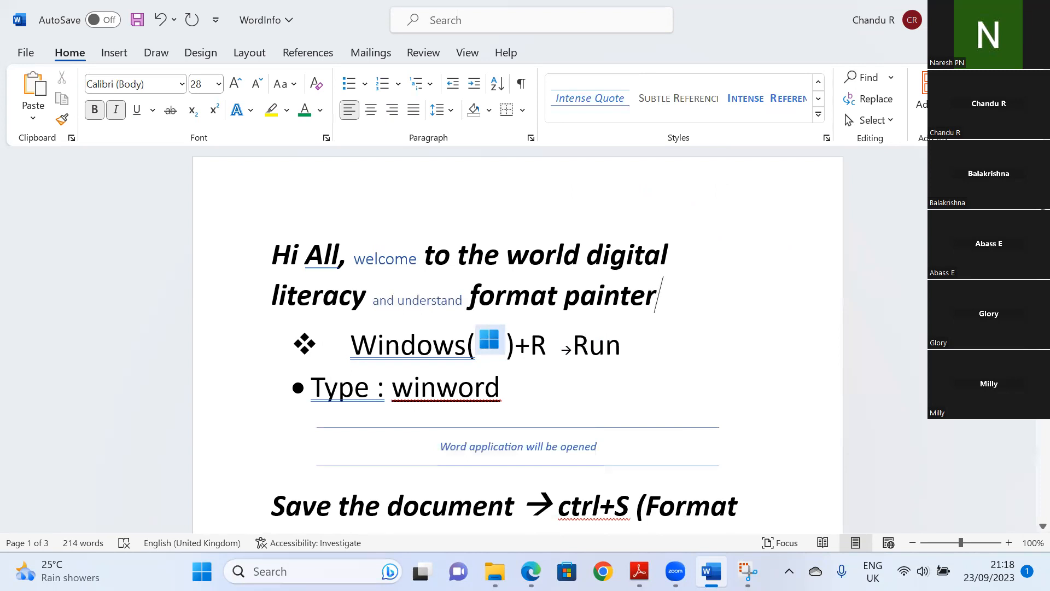
Review the styled phrases throughout the document and examine the available multilevel list formats.
{"action": "scroll", "coordinate": [518, 339], "scroll_direction": "down", "scroll_amount": 3}
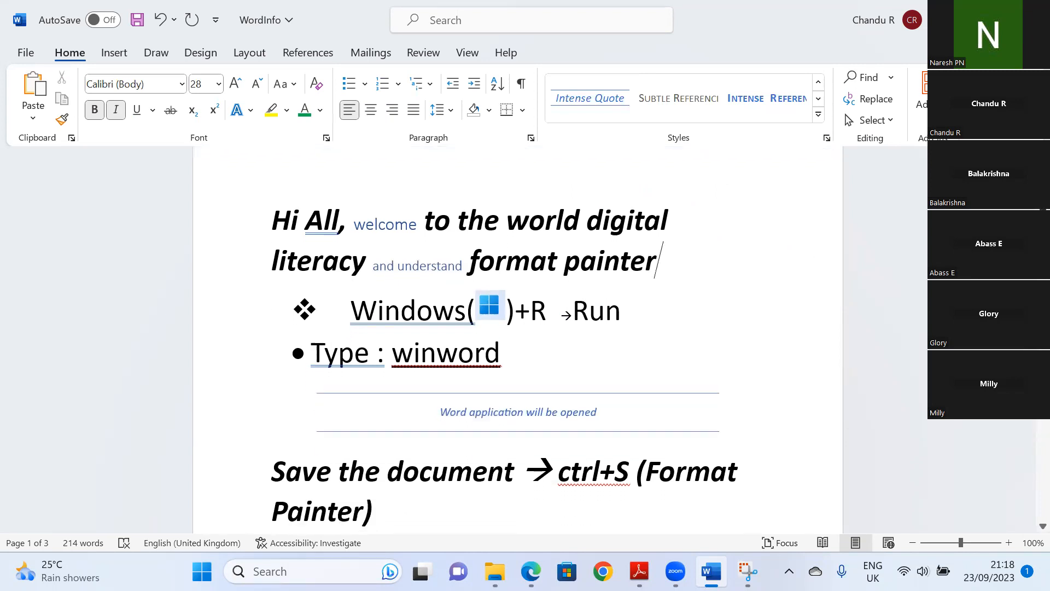
{"action": "scroll", "coordinate": [518, 339], "scroll_direction": "down", "scroll_amount": 10}
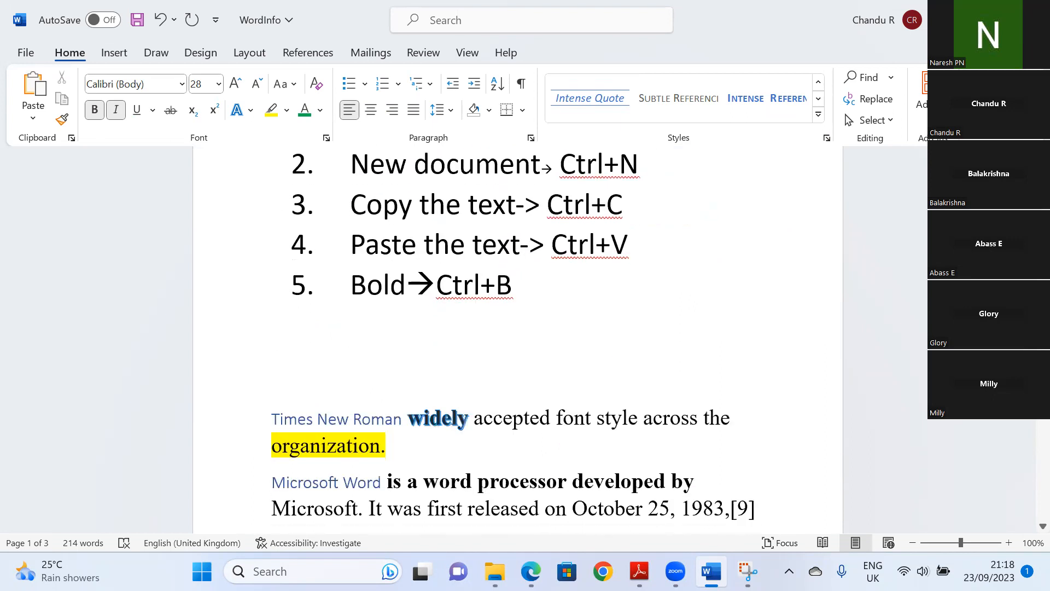
{"action": "scroll", "coordinate": [518, 339], "scroll_direction": "down", "scroll_amount": 18}
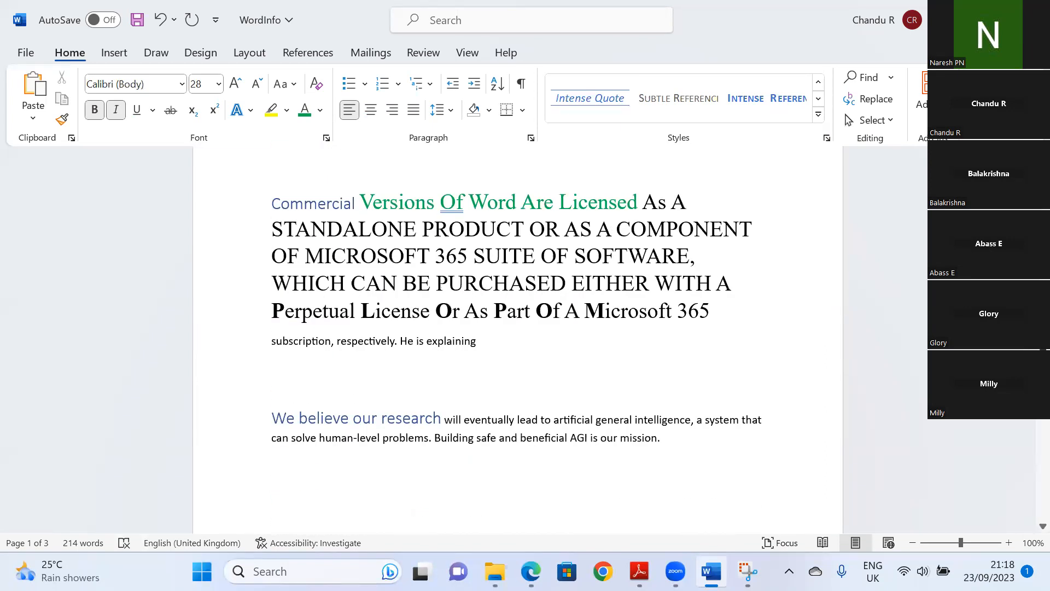
{"action": "scroll", "coordinate": [518, 339], "scroll_direction": "up", "scroll_amount": 3}
{"action": "scroll", "coordinate": [518, 339], "scroll_direction": "up", "scroll_amount": 20}
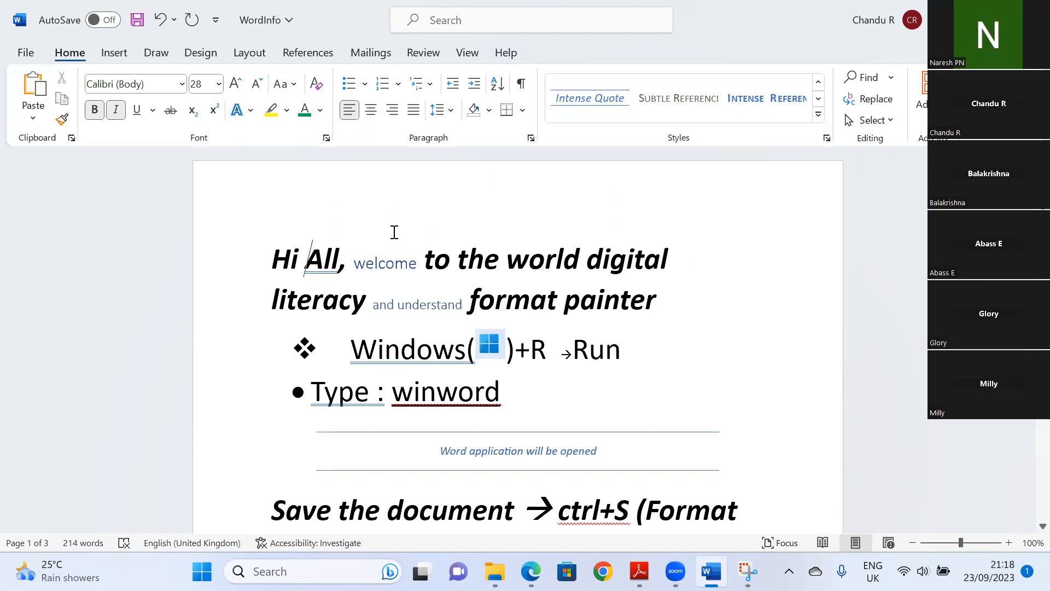
{"action": "left_click", "coordinate": [432, 87]}
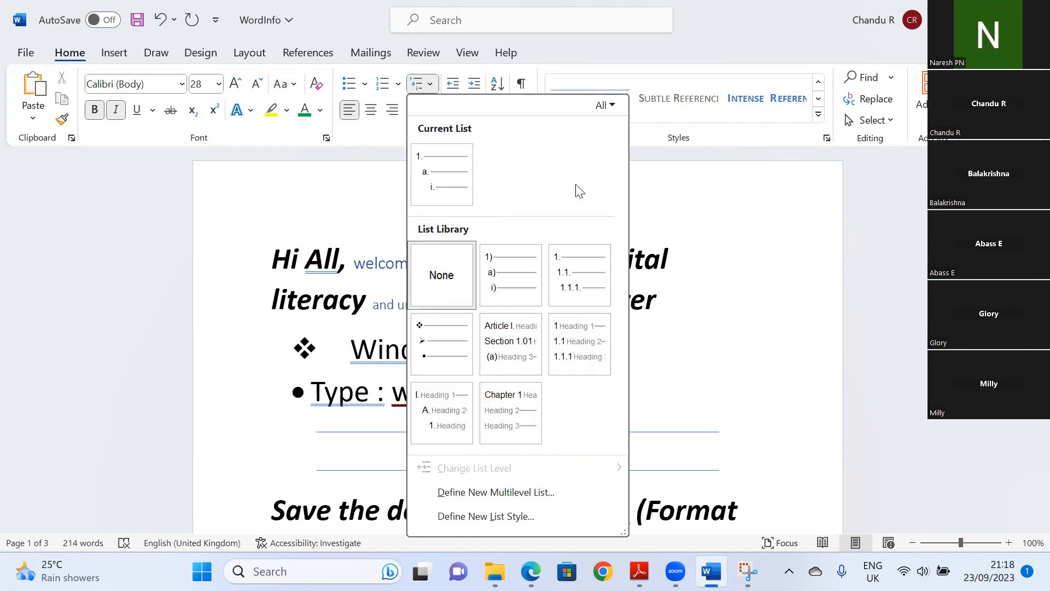
{"action": "mouse_move", "coordinate": [459, 416]}
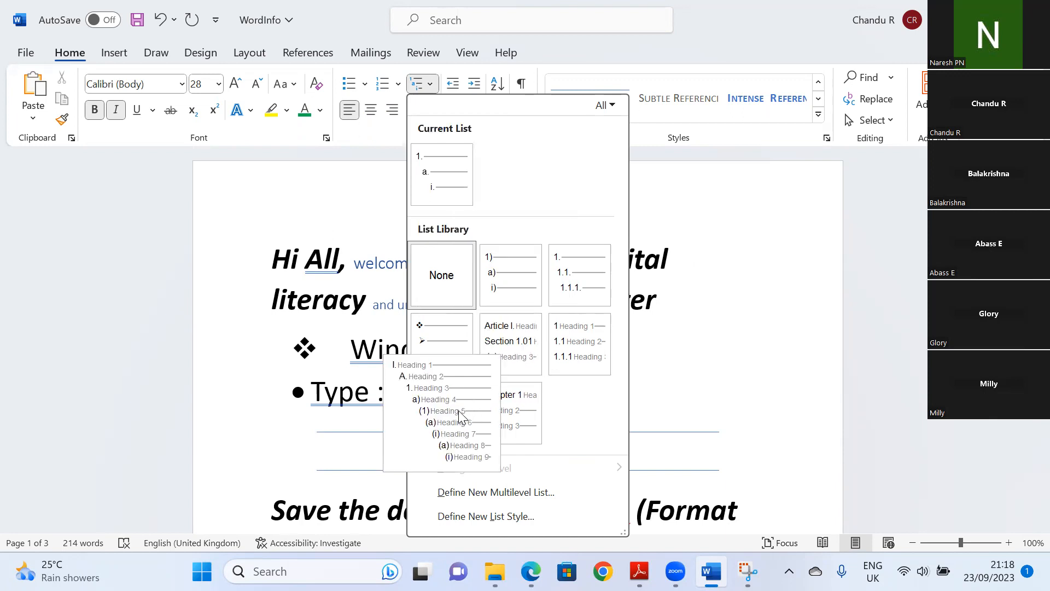
{"action": "mouse_move", "coordinate": [554, 280]}
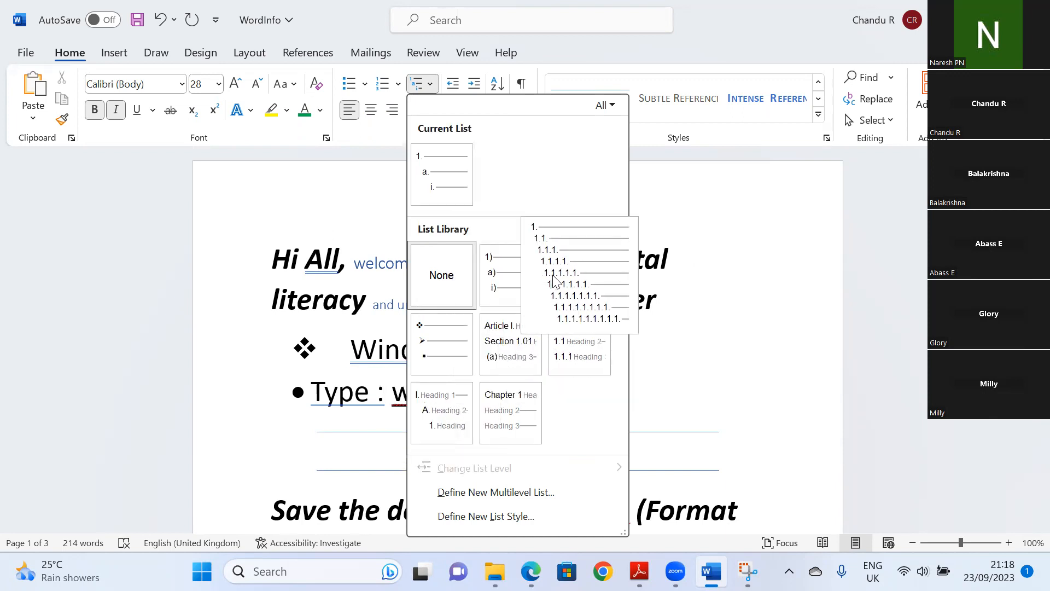
{"action": "left_click", "coordinate": [304, 201]}
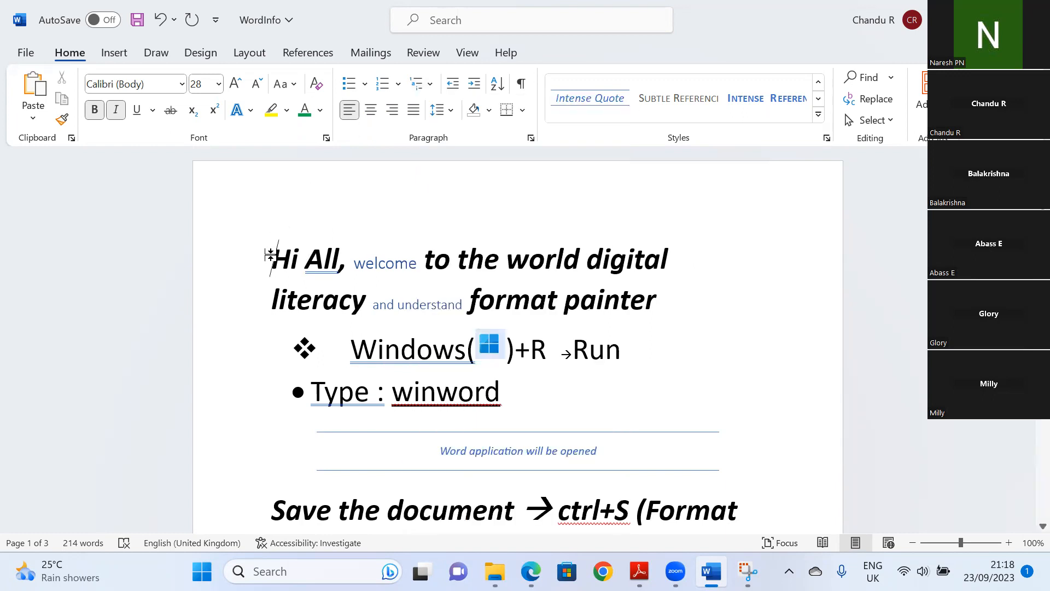
Try the "Article I. / Section 1.01" multilevel heading list on the opening "Hi All" paragraph and undo it.
{"action": "left_click", "coordinate": [419, 84]}
{"action": "mouse_move", "coordinate": [562, 294]}
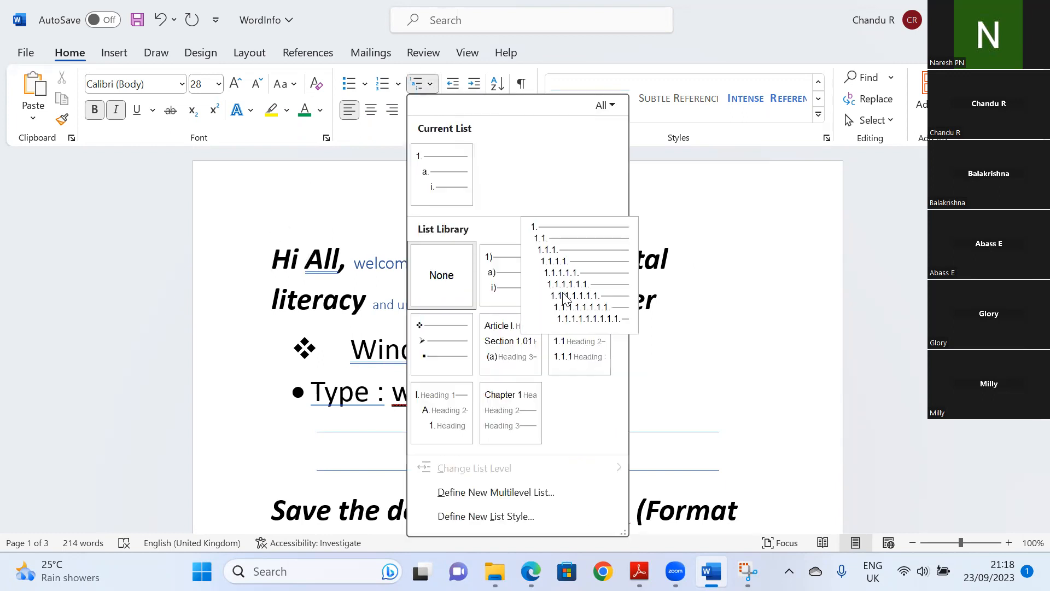
{"action": "left_click", "coordinate": [525, 330]}
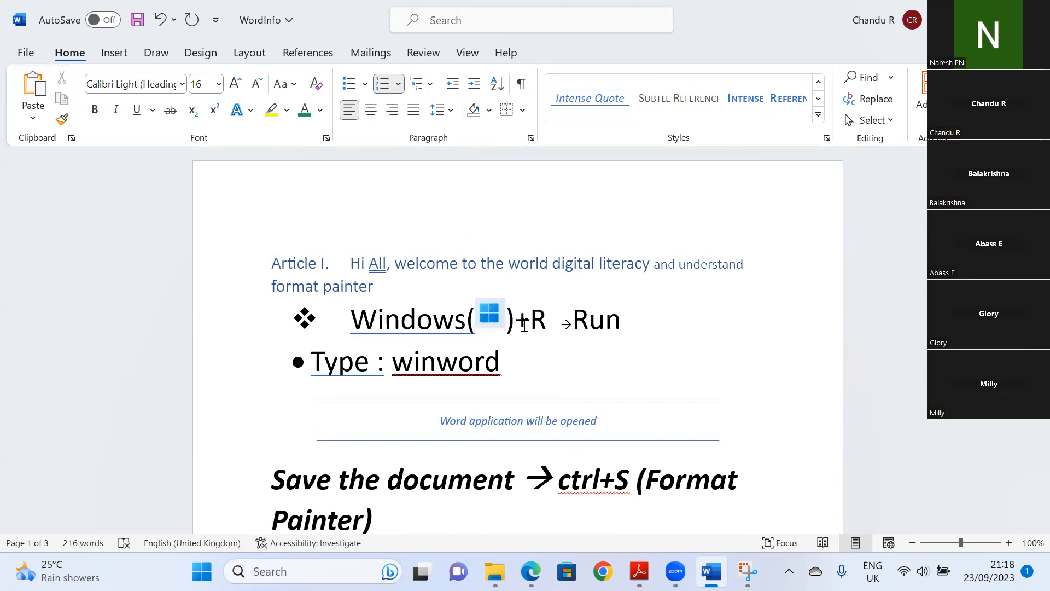
{"action": "key", "text": "ctrl+z"}
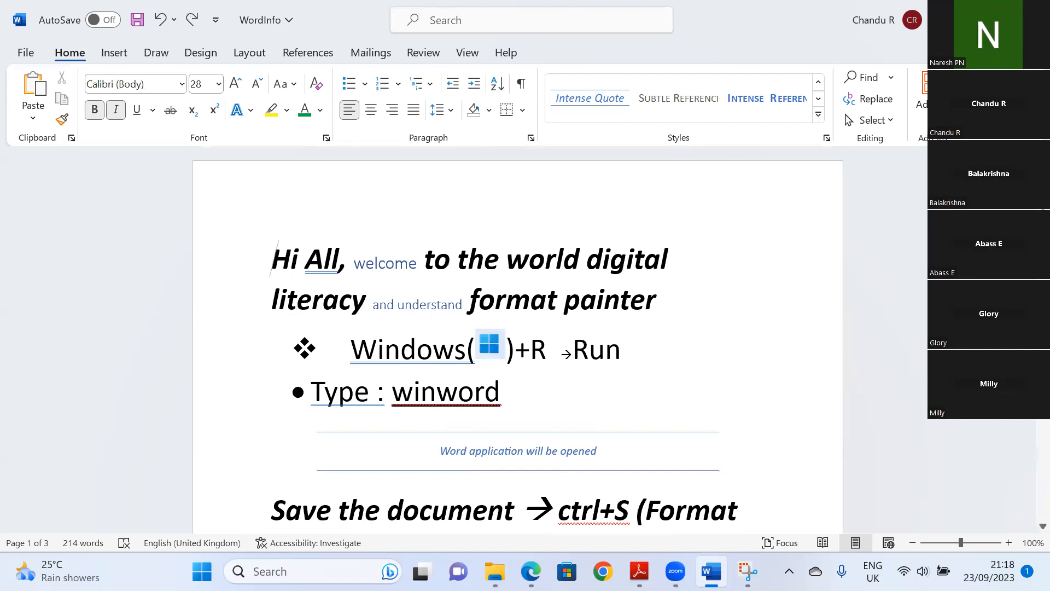
Add "Undo→ Ctrl+Z" as the sixth item of the numbered shortcut list, undoing and restoring its "Ctrl+Z" text once.
{"action": "scroll", "coordinate": [661, 297], "scroll_direction": "down", "scroll_amount": 8}
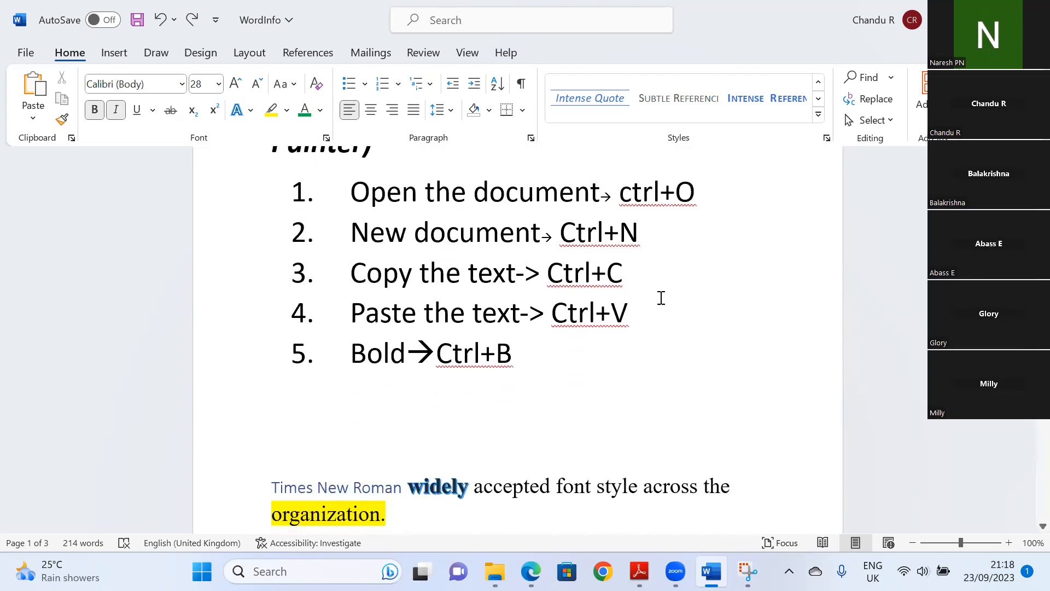
{"action": "left_click", "coordinate": [555, 359]}
{"action": "key", "text": "Return"}
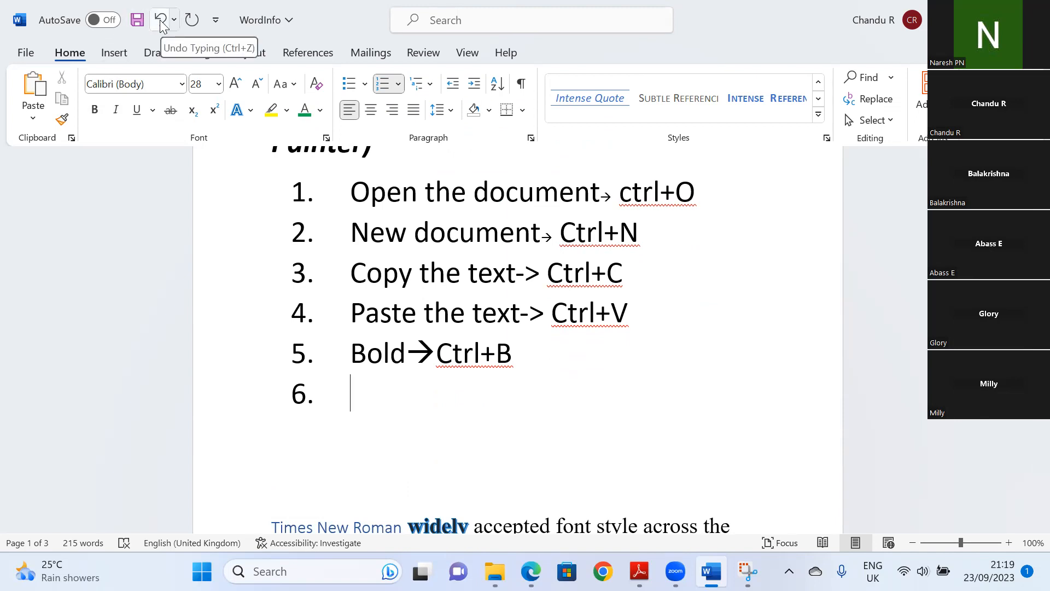
{"action": "type", "text": "Undo"}
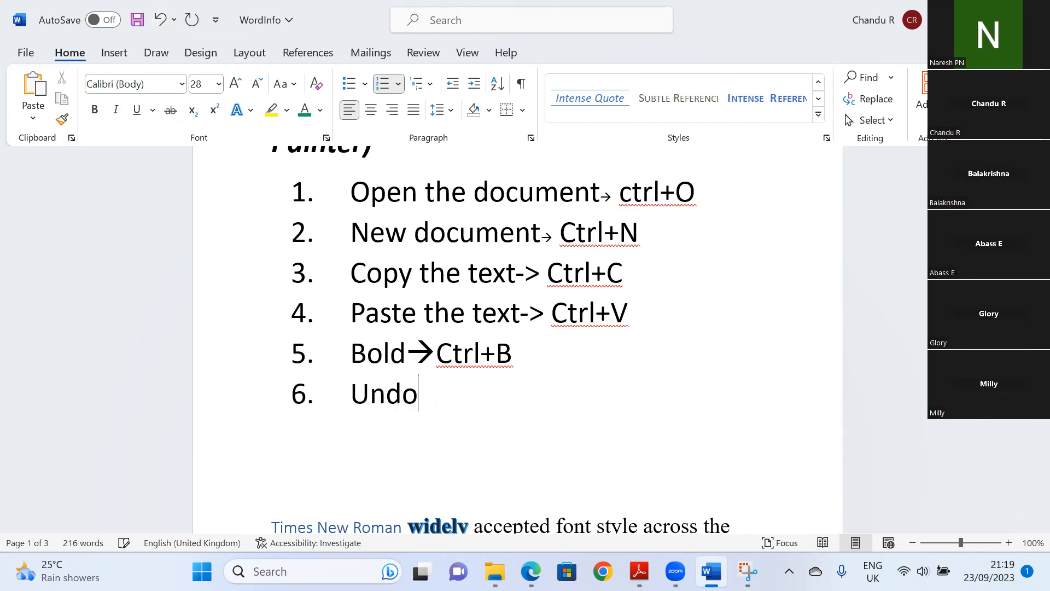
{"action": "type", "text": "--"}
{"action": "type", "text": "> Ctr"}
{"action": "type", "text": "l+"}
{"action": "type", "text": "Z"}
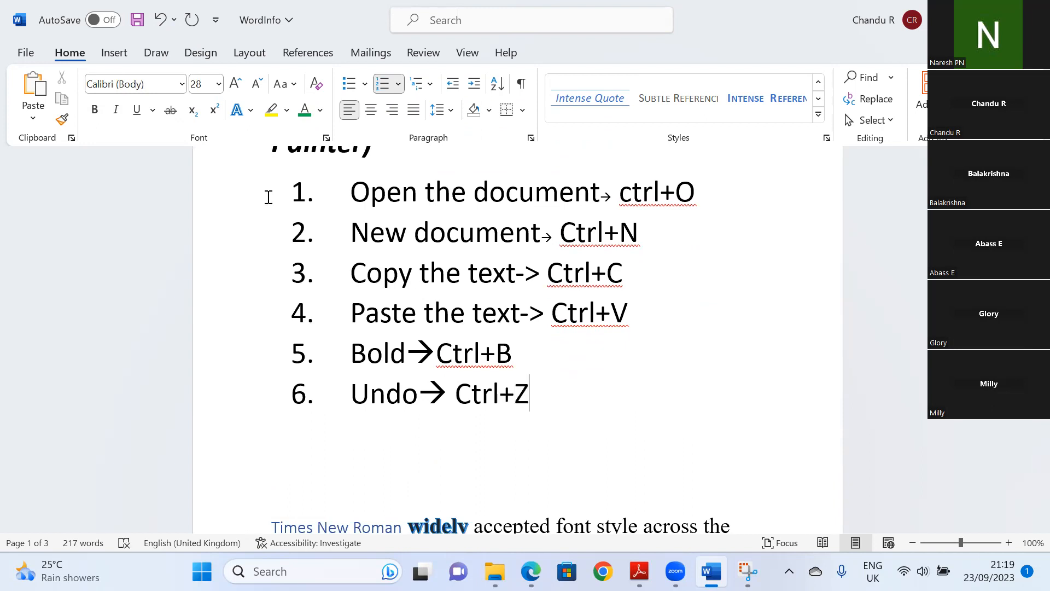
{"action": "key", "text": "ctrl+z"}
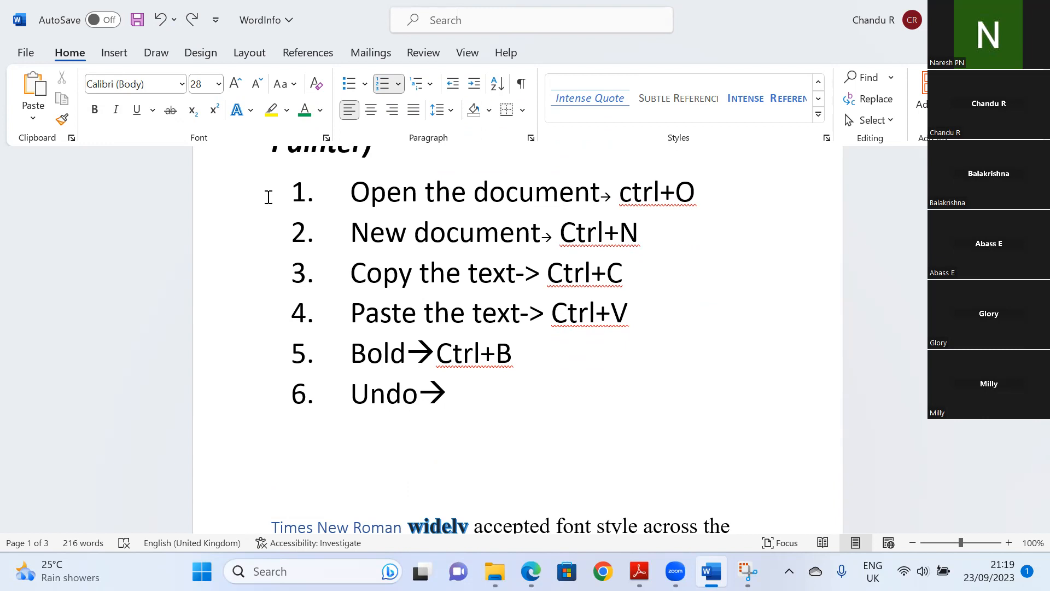
{"action": "type", "text": "Ctrl+Z"}
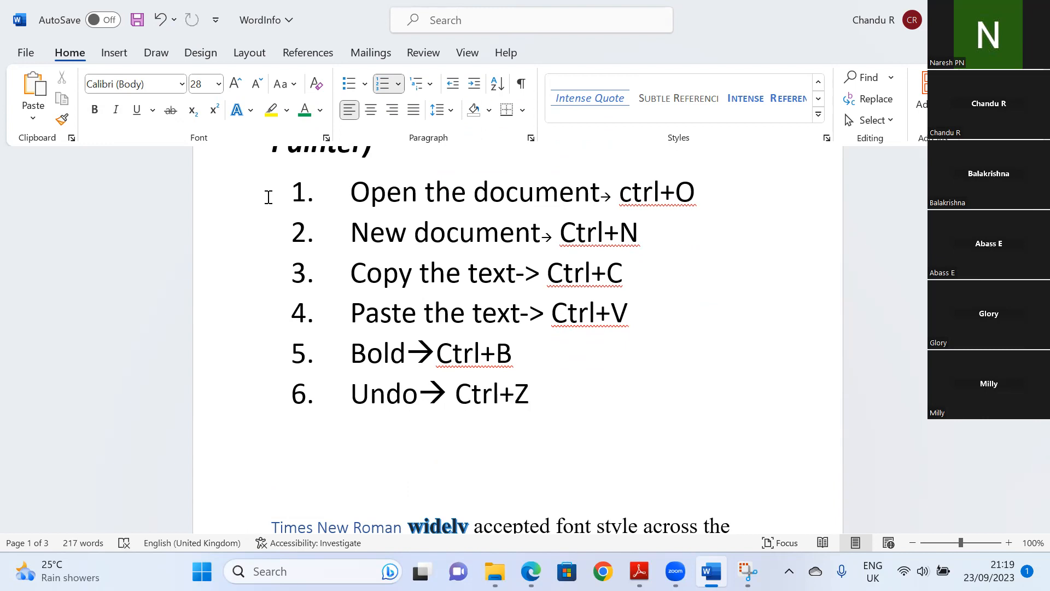
Add "Redo→Ctrl+Y" as the seventh item of the numbered shortcut list.
{"action": "key", "text": "Return"}
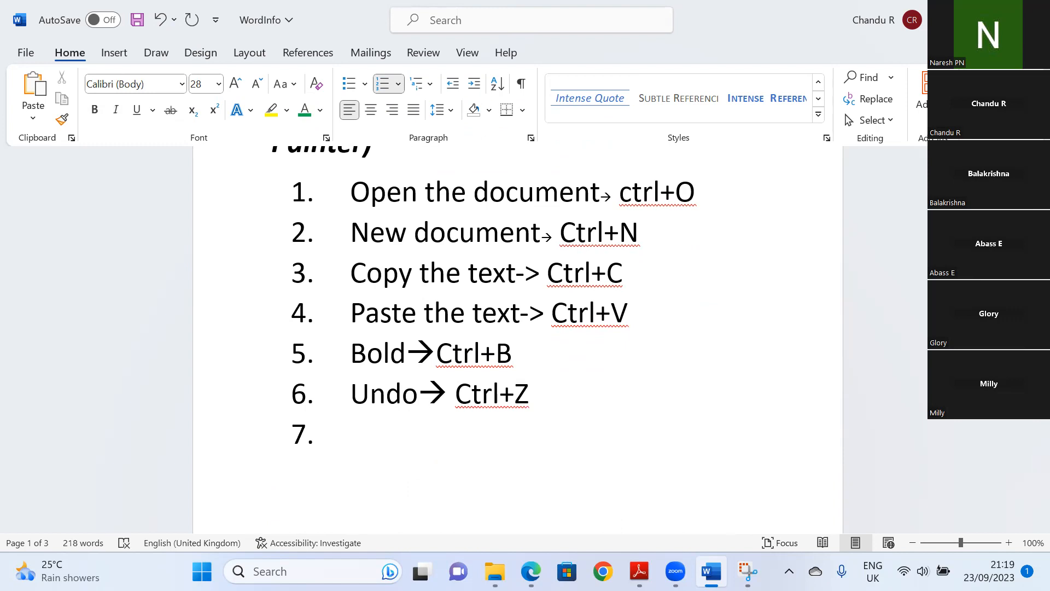
{"action": "type", "text": "Redo"}
{"action": "type", "text": "-->"}
{"action": "type", "text": "Ctrl+"}
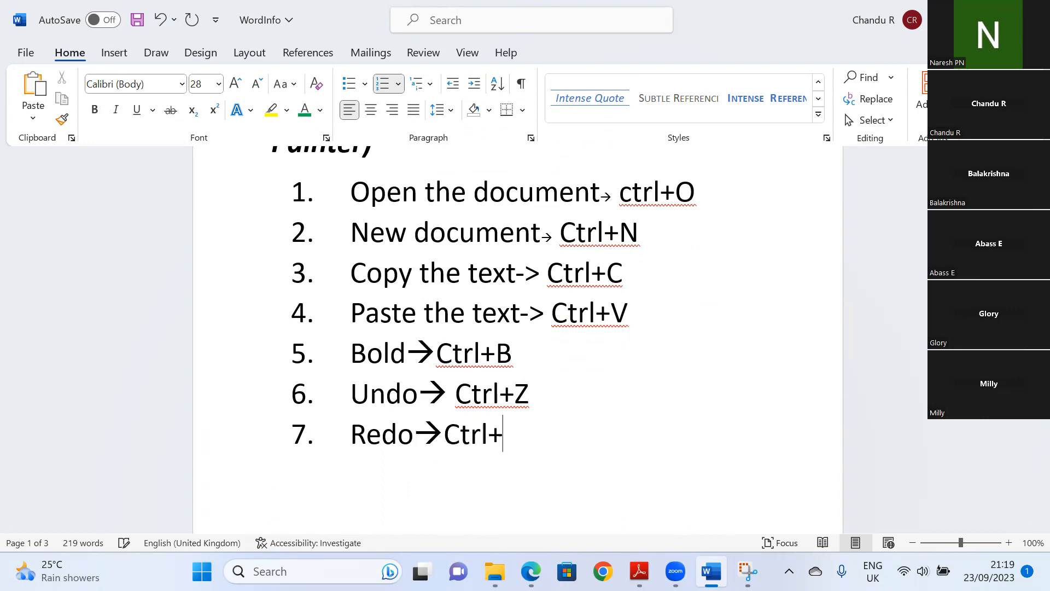
{"action": "type", "text": "Y"}
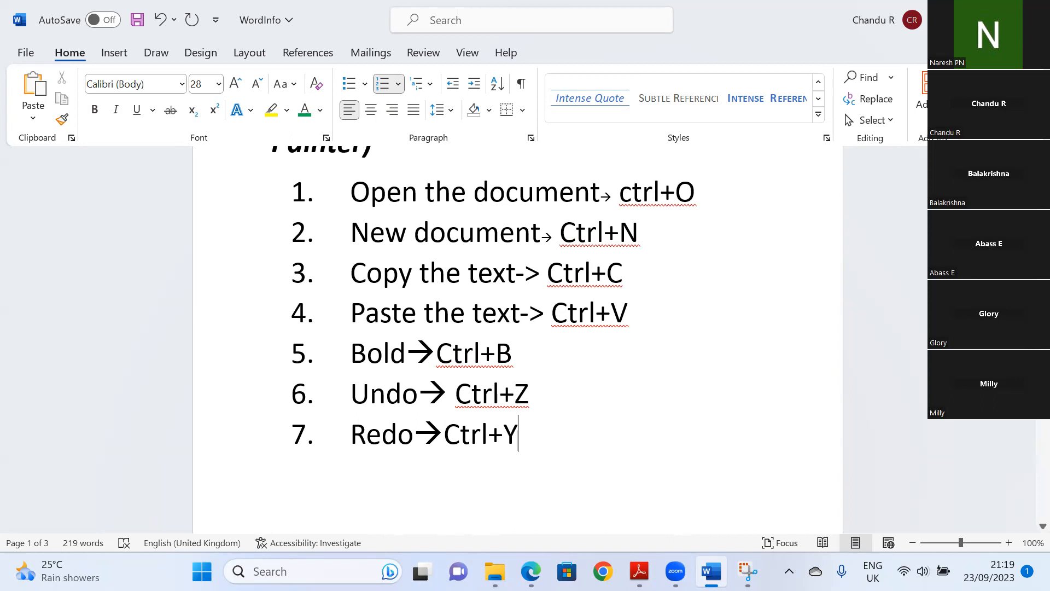
Insert the built-in Retrospect cover page at the start of the document.
{"action": "scroll", "coordinate": [517, 340], "scroll_direction": "up", "scroll_amount": 5}
{"action": "scroll", "coordinate": [517, 339], "scroll_direction": "up", "scroll_amount": 2}
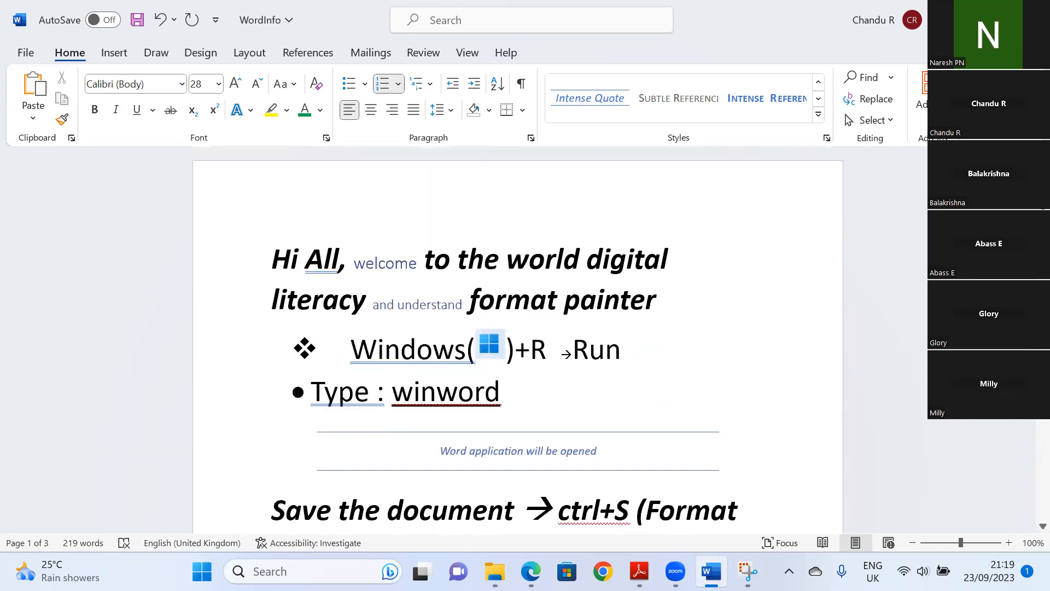
{"action": "scroll", "coordinate": [518, 339], "scroll_direction": "down", "scroll_amount": 12}
{"action": "scroll", "coordinate": [517, 339], "scroll_direction": "down", "scroll_amount": 14}
{"action": "scroll", "coordinate": [518, 340], "scroll_direction": "down", "scroll_amount": 10}
{"action": "scroll", "coordinate": [517, 340], "scroll_direction": "up", "scroll_amount": 6}
{"action": "left_click", "coordinate": [298, 195]}
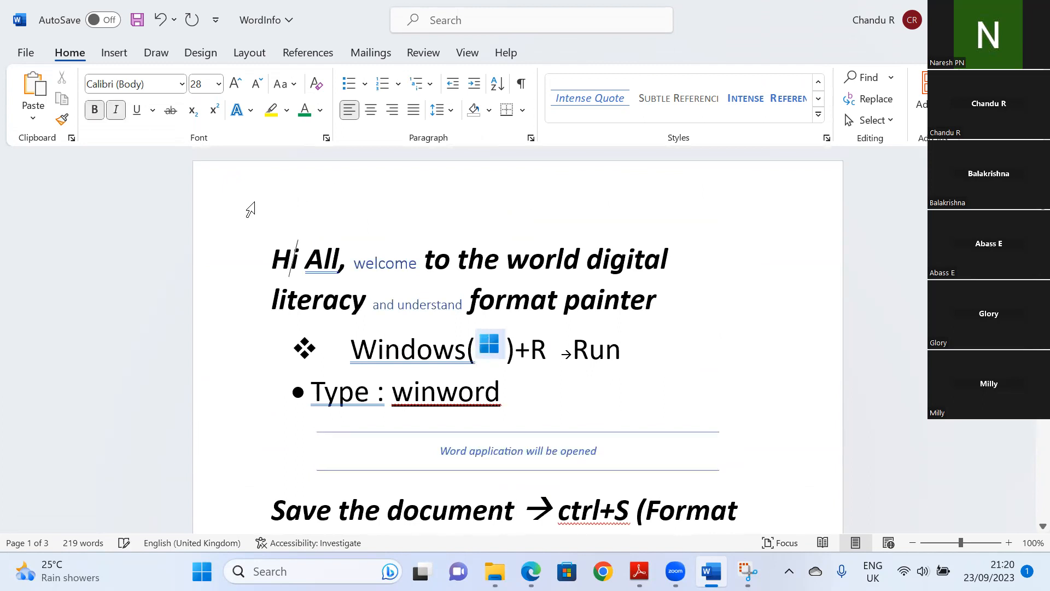
{"action": "left_click", "coordinate": [278, 197]}
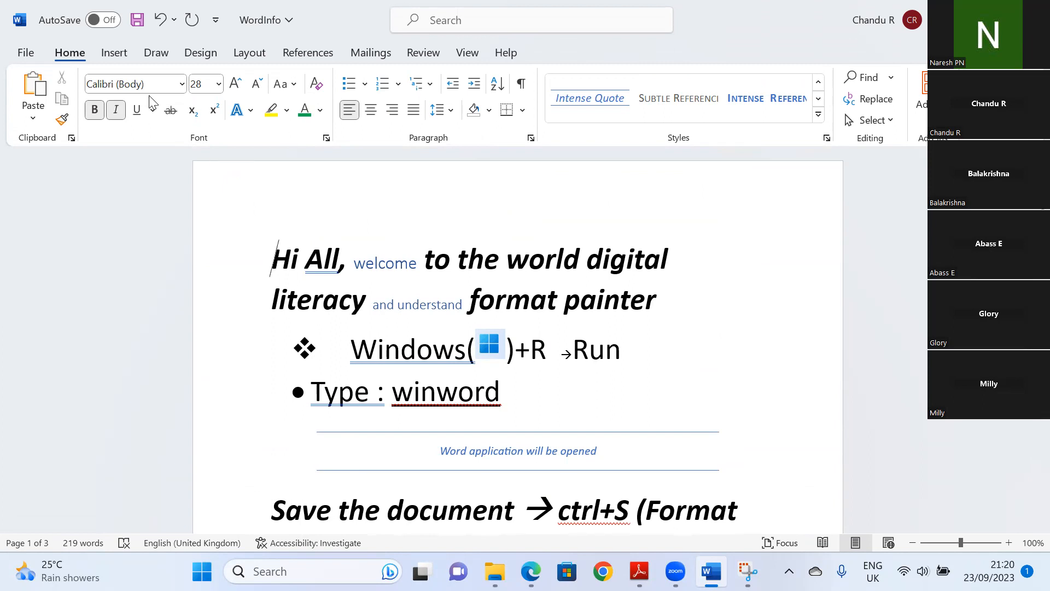
{"action": "left_click", "coordinate": [122, 55]}
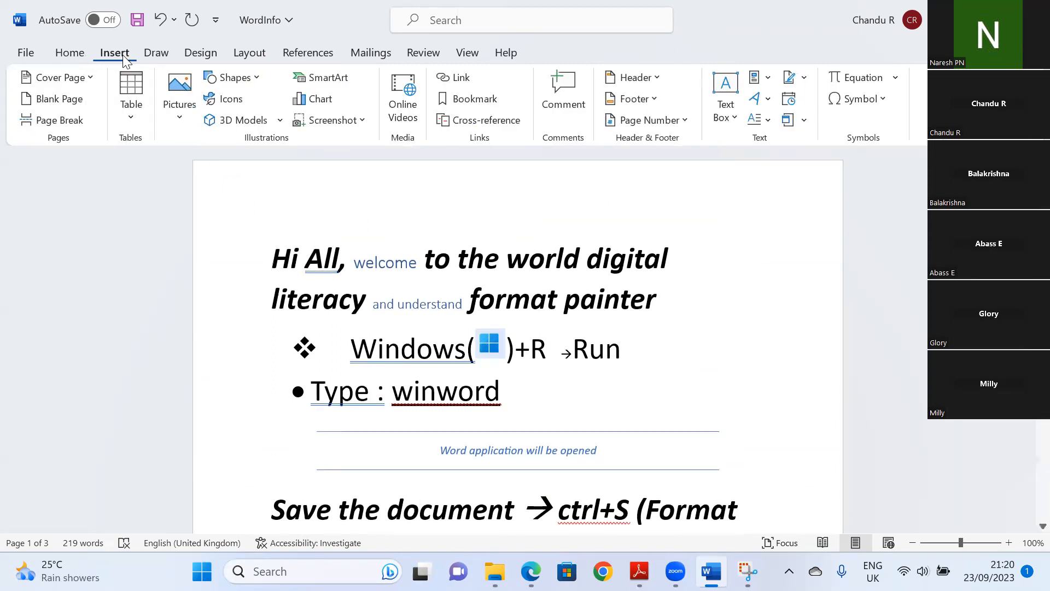
{"action": "left_click", "coordinate": [87, 77]}
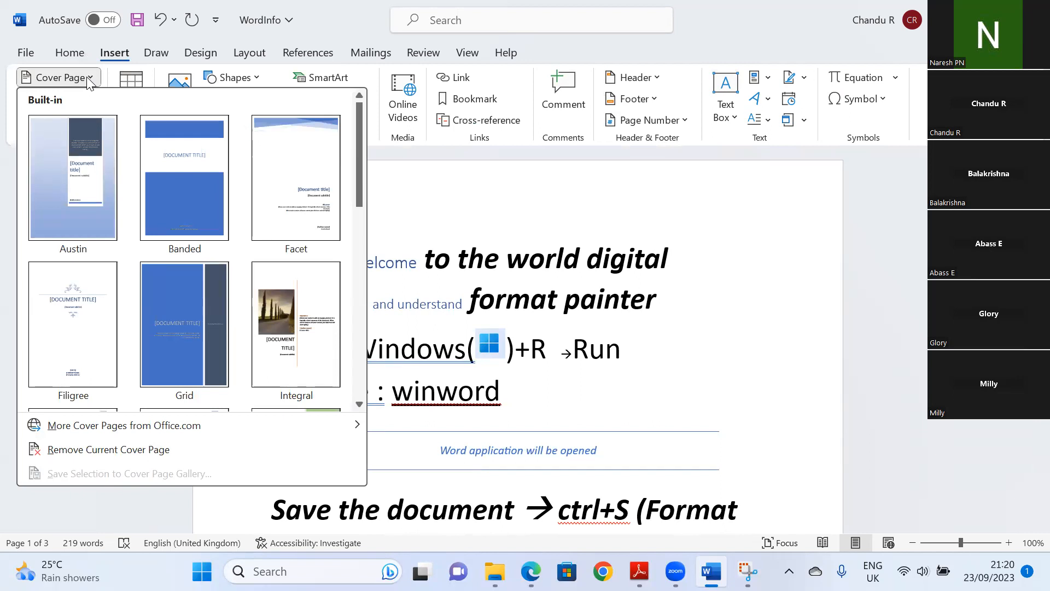
{"action": "left_click_drag", "start_coordinate": [360, 178], "coordinate": [370, 276]}
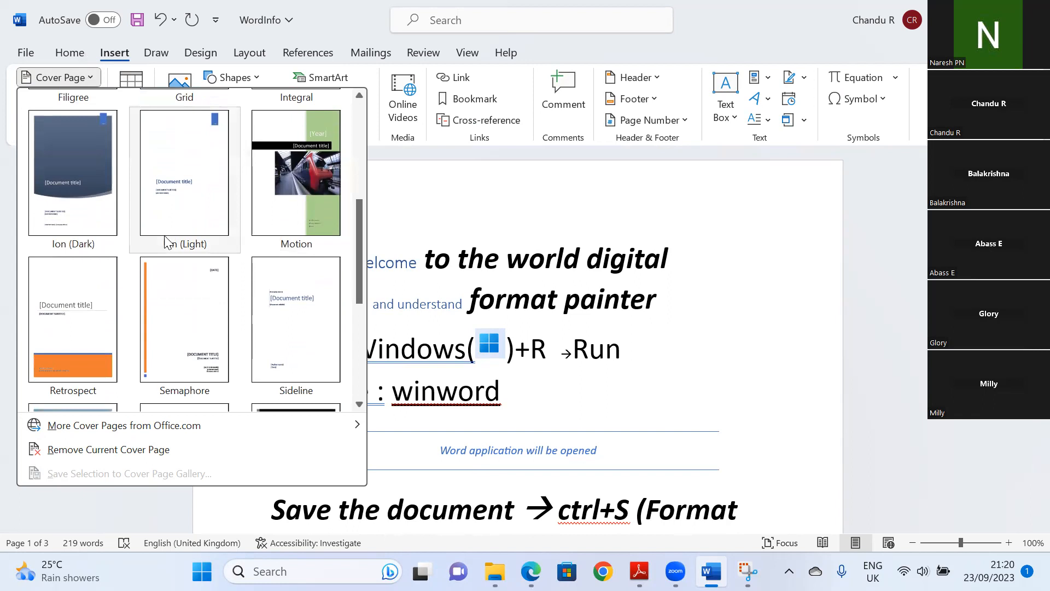
{"action": "left_click", "coordinate": [93, 319]}
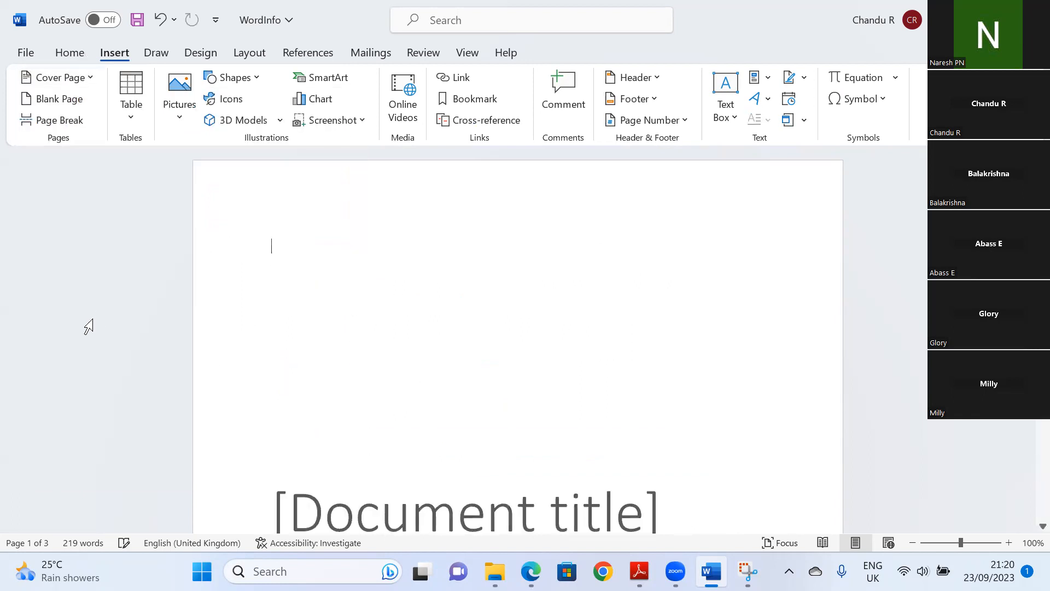
Fill in the cover page's document title as "Microsoft Word Information".
{"action": "scroll", "coordinate": [518, 339], "scroll_direction": "down", "scroll_amount": 5}
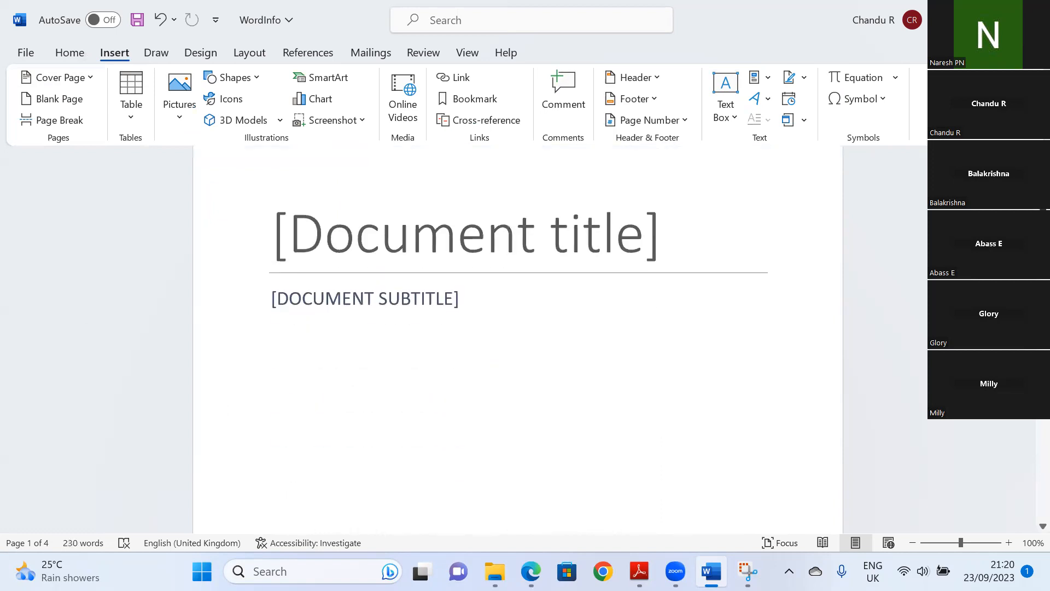
{"action": "left_click", "coordinate": [639, 214]}
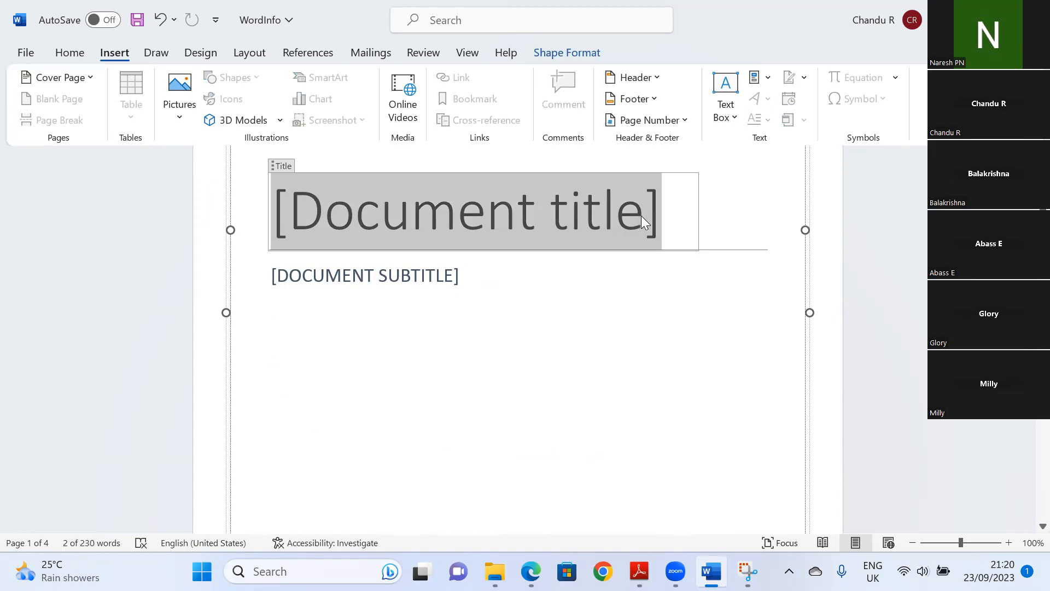
{"action": "type", "text": "W"}
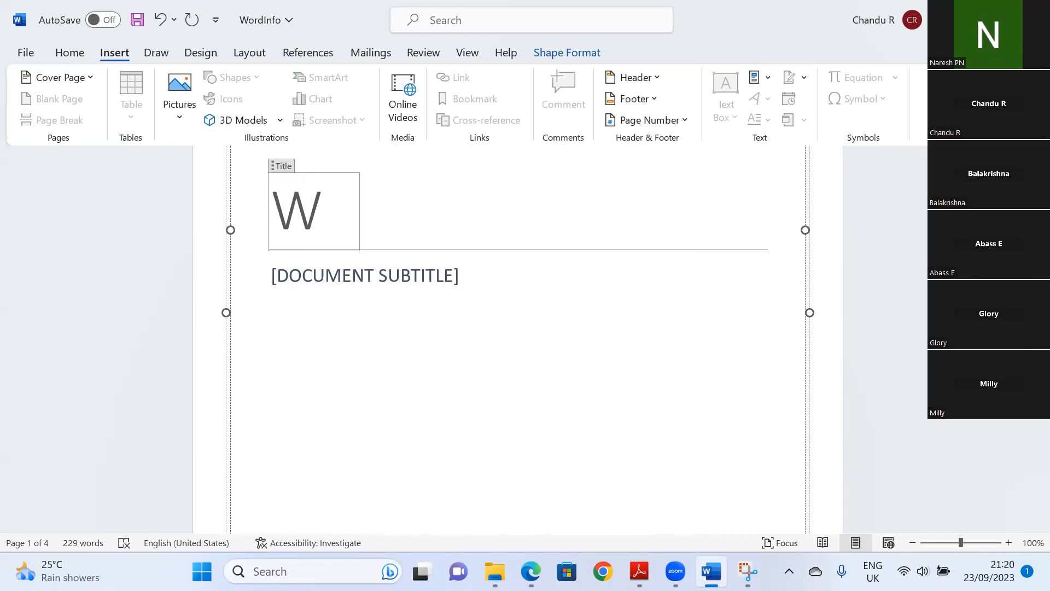
{"action": "key", "text": "BackSpace"}
{"action": "type", "text": "MS"}
{"action": "key", "text": "BackSpace"}
{"action": "type", "text": "ic"}
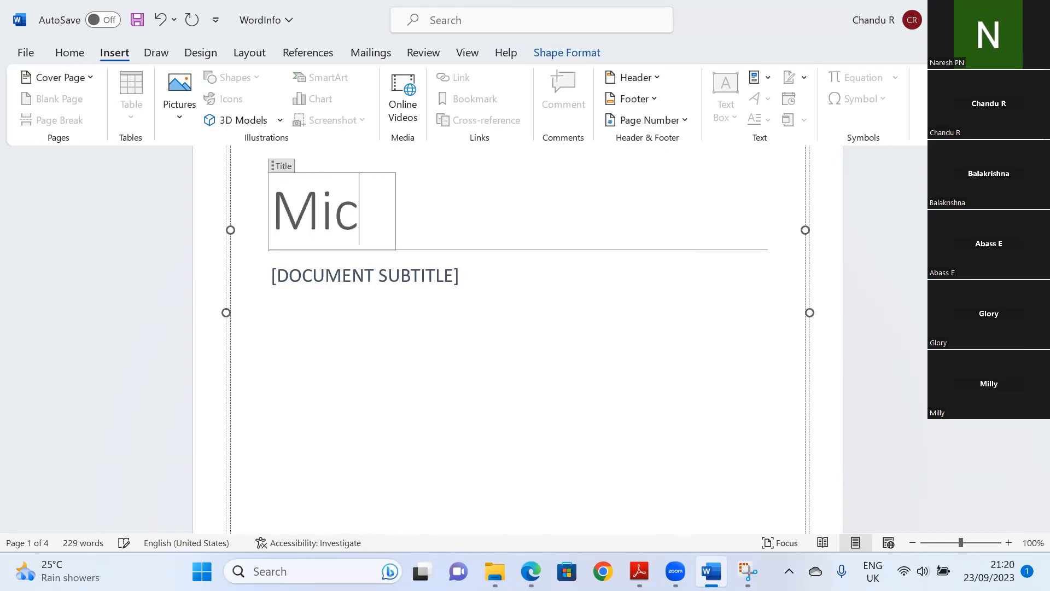
{"action": "type", "text": "ro"}
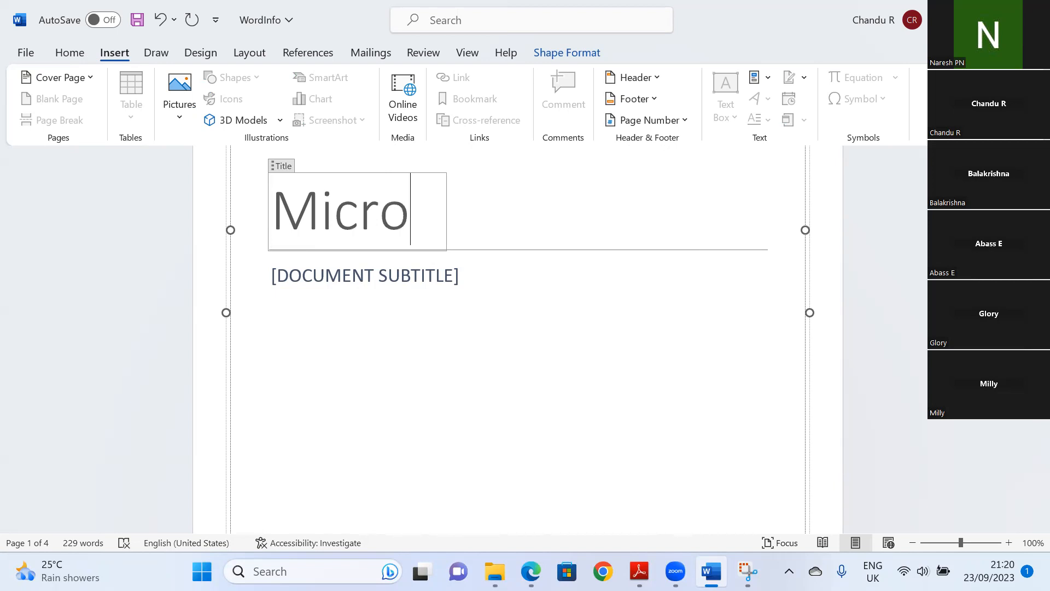
{"action": "type", "text": "soft "}
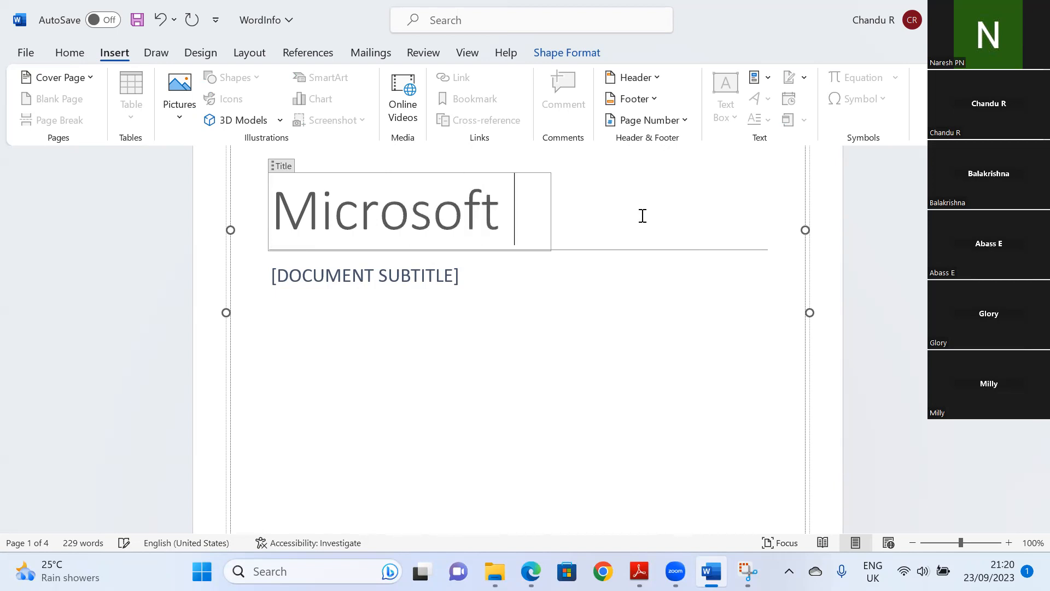
{"action": "type", "text": "Wor"}
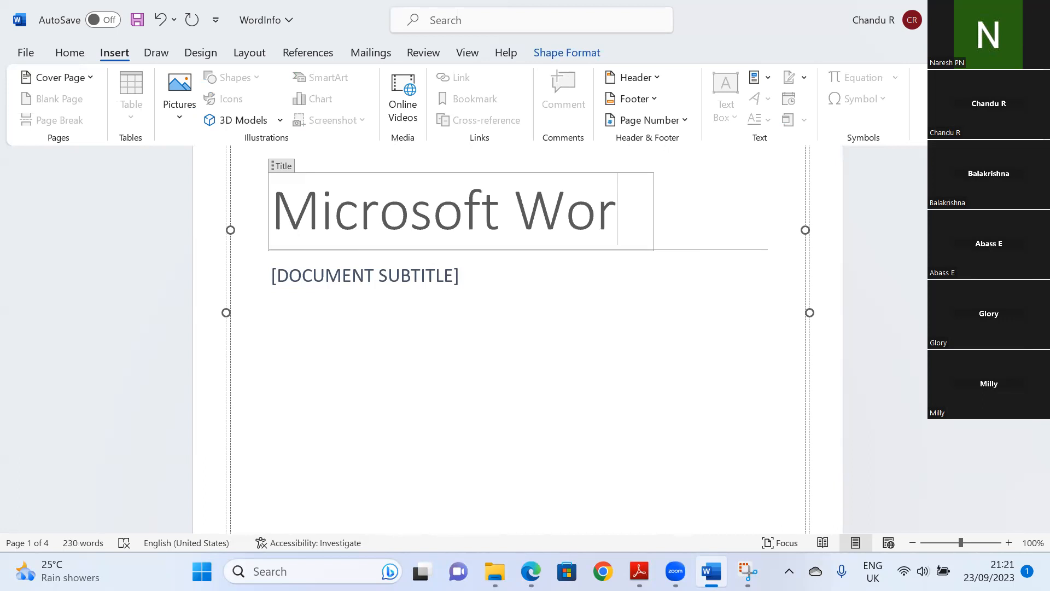
{"action": "type", "text": "d I"}
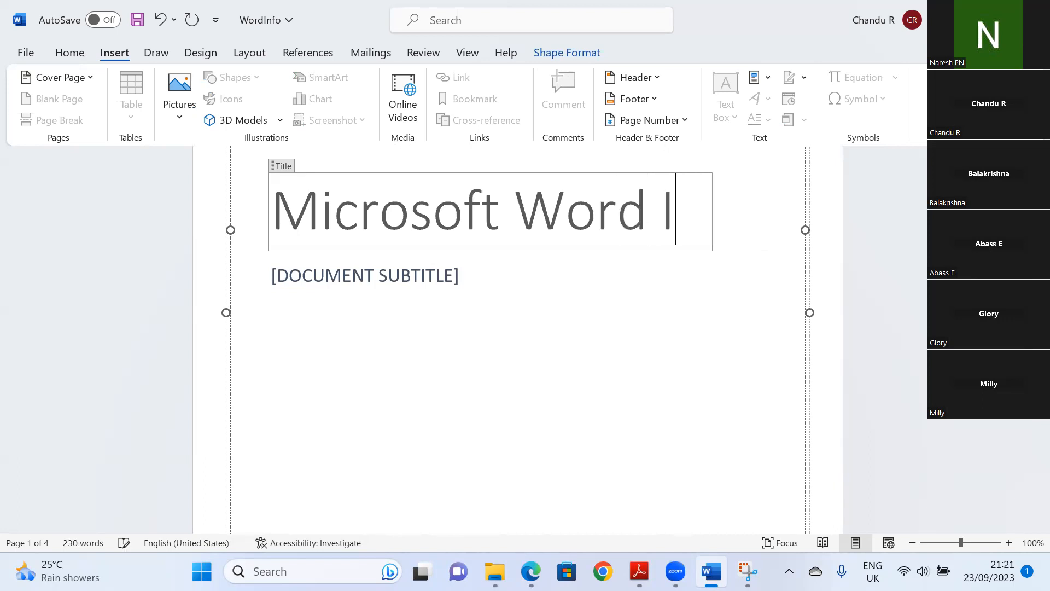
{"action": "type", "text": "nfo"}
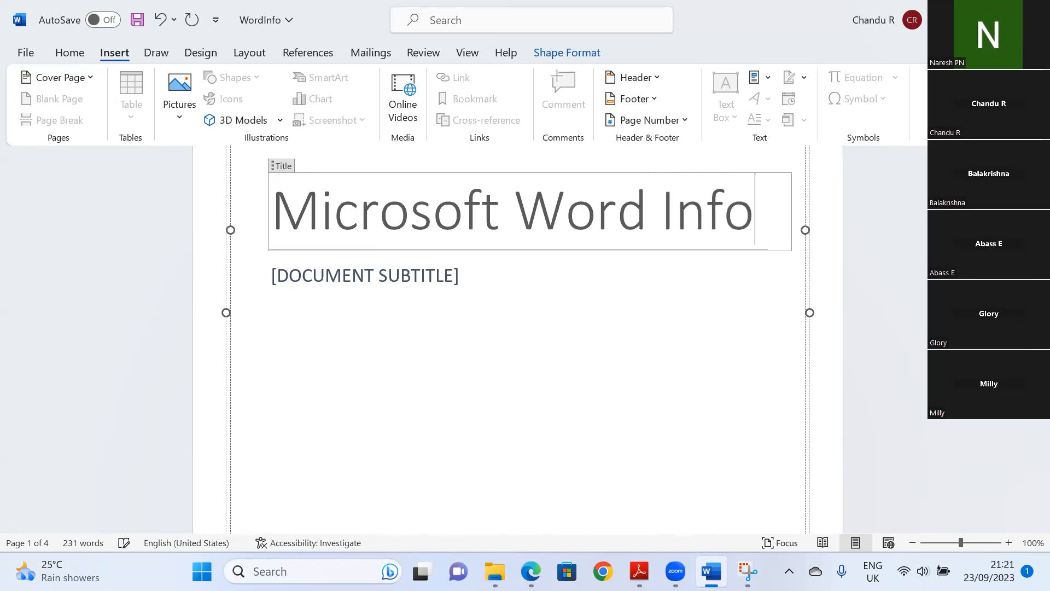
{"action": "type", "text": "rmation"}
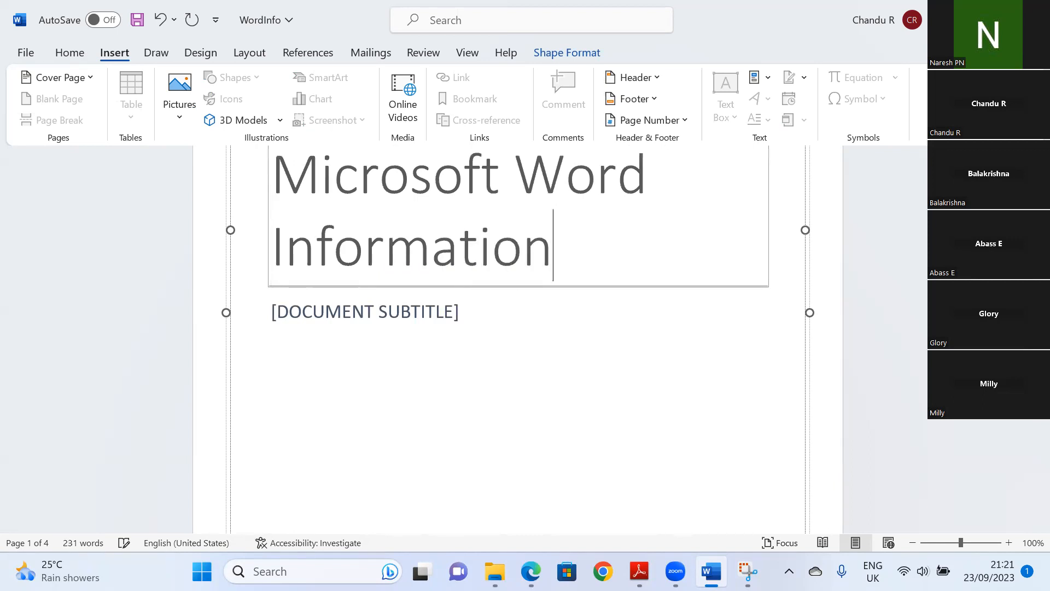
Enter "ALL FEATURES AND FONTS" in the cover page's subtitle placeholder.
{"action": "left_click", "coordinate": [404, 309]}
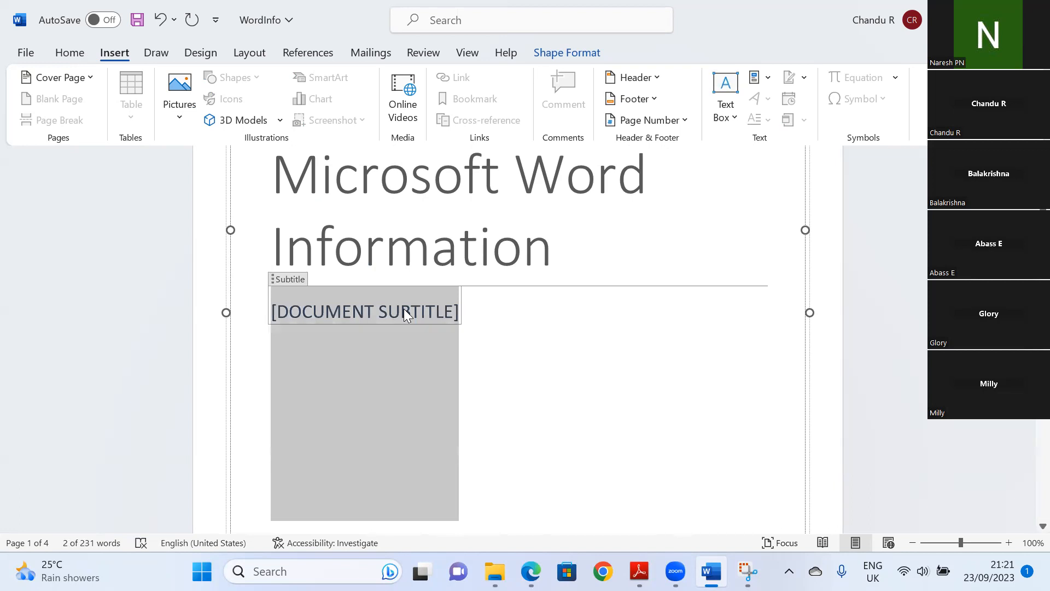
{"action": "type", "text": "AL"}
{"action": "key", "text": "BackSpace"}
{"action": "type", "text": "LL FEATURES"}
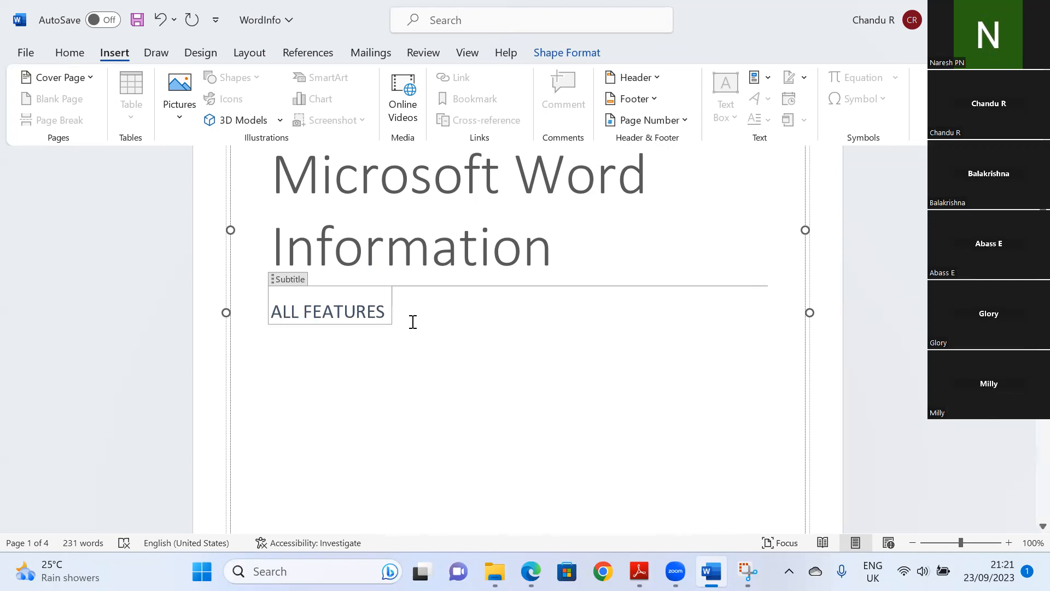
{"action": "type", "text": "AND F"}
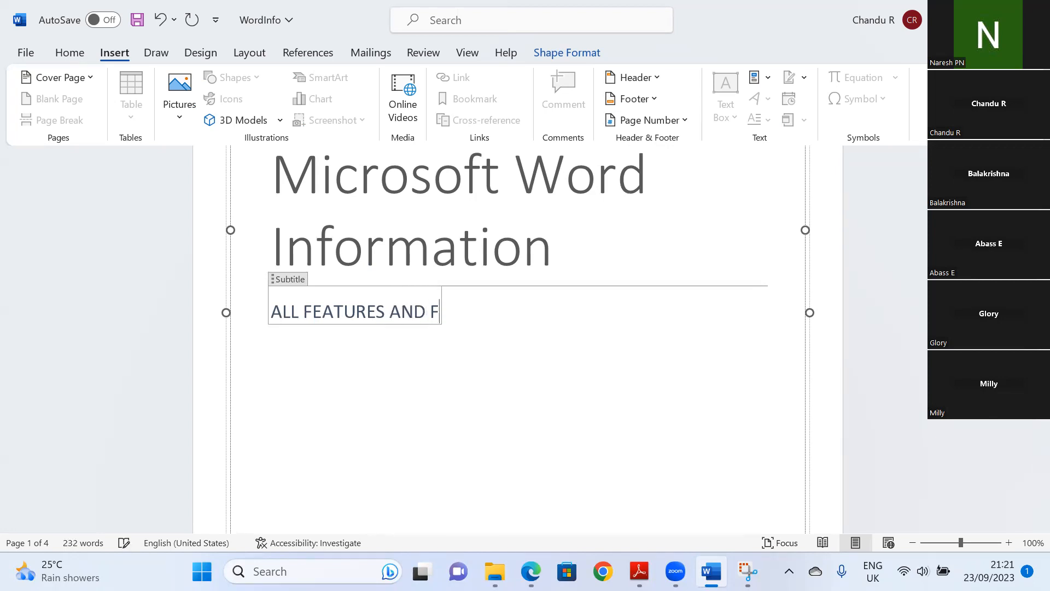
{"action": "type", "text": "ONTS"}
Replace the cover page's subtitle text with "WORD PROCESSING".
{"action": "key", "text": "BackSpace"}
{"action": "key", "text": "BackSpace"}
{"action": "key", "text": "BackSpace"}
{"action": "key", "text": "BackSpace"}
{"action": "key", "text": "BackSpace"}
{"action": "key", "text": "BackSpace"}
{"action": "key", "text": "BackSpace"}
{"action": "key", "text": "BackSpace"}
{"action": "key", "text": "BackSpace"}
{"action": "key", "text": "BackSpace"}
{"action": "key", "text": "BackSpace"}
{"action": "key", "text": "BackSpace"}
{"action": "key", "text": "BackSpace"}
{"action": "key", "text": "BackSpace"}
{"action": "key", "text": "BackSpace"}
{"action": "key", "text": "BackSpace"}
{"action": "key", "text": "BackSpace"}
{"action": "key", "text": "BackSpace"}
{"action": "key", "text": "BackSpace"}
{"action": "key", "text": "BackSpace"}
{"action": "key", "text": "BackSpace"}
{"action": "key", "text": "BackSpace"}
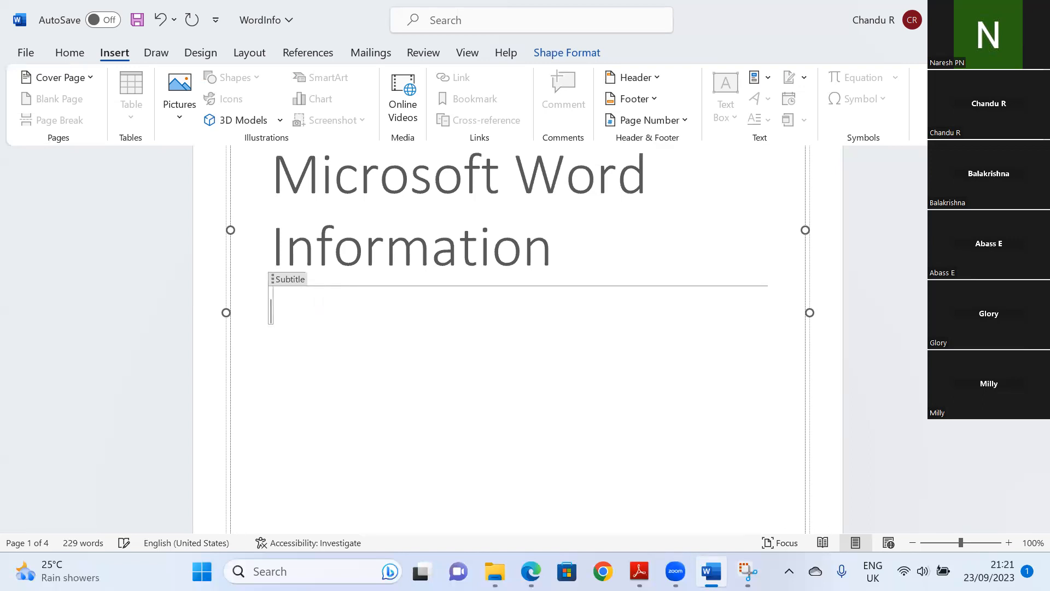
{"action": "type", "text": "WORD "}
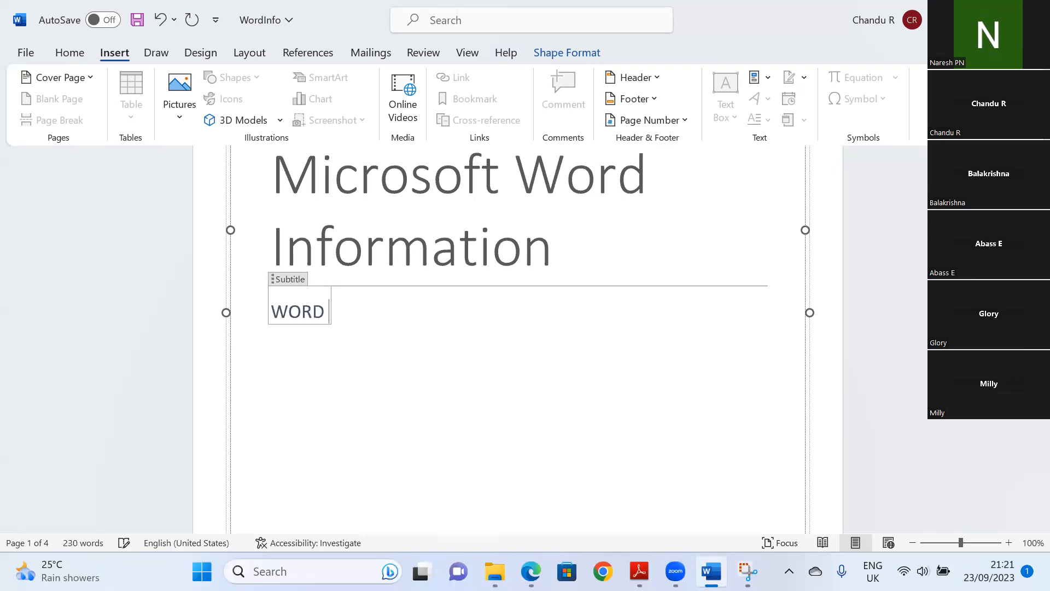
{"action": "type", "text": "PROCESS"}
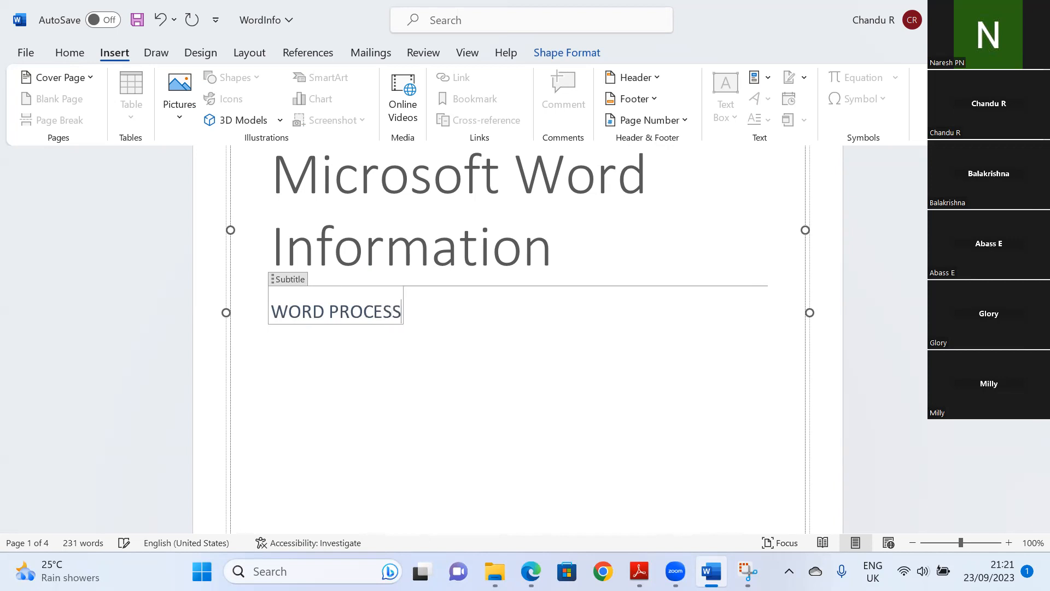
{"action": "type", "text": "ING"}
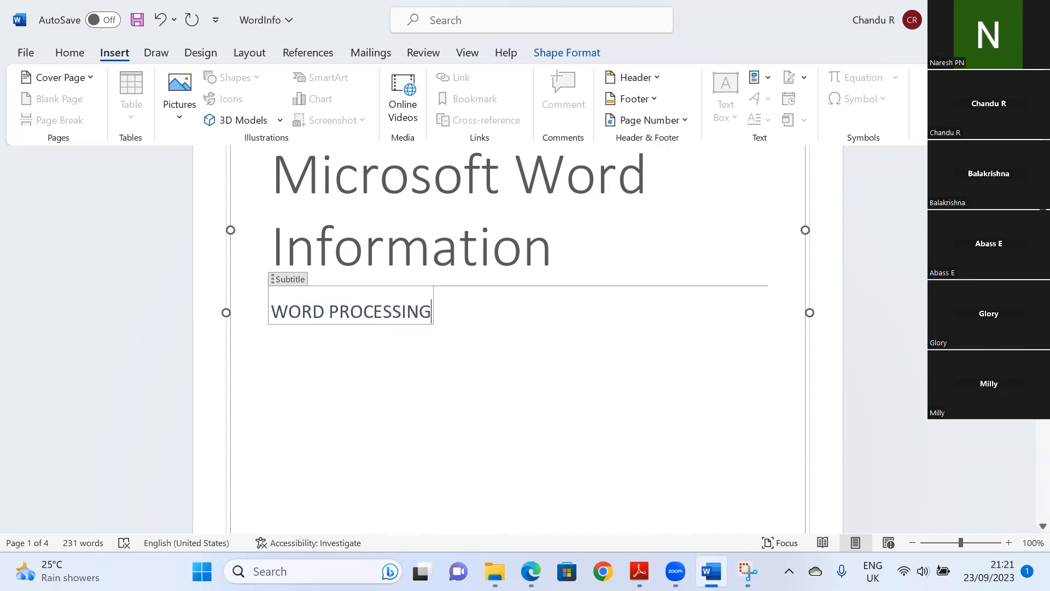
{"action": "scroll", "coordinate": [518, 339], "scroll_direction": "up", "scroll_amount": 5}
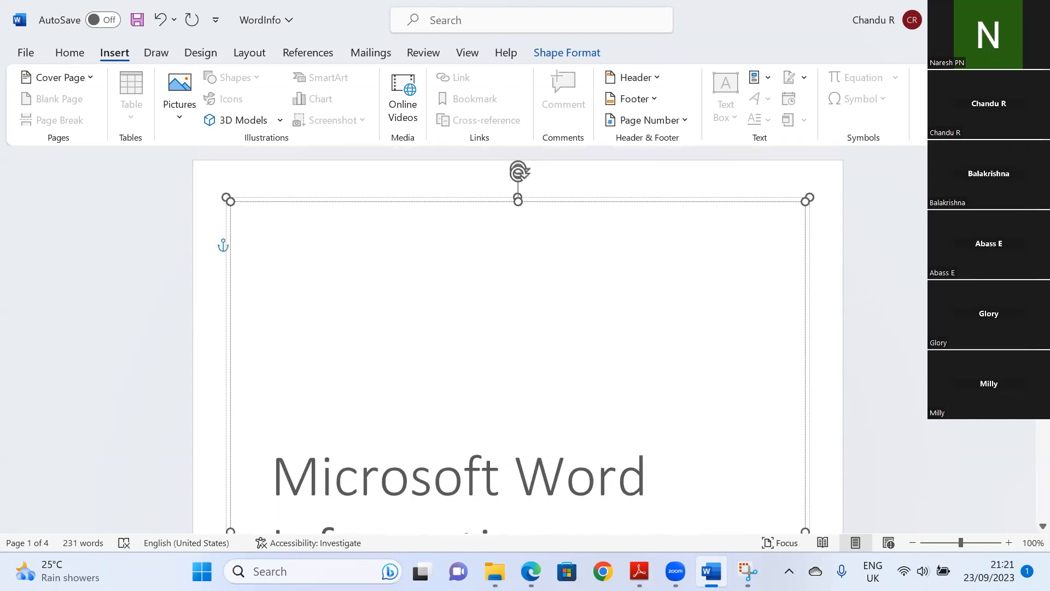
{"action": "left_click", "coordinate": [836, 206]}
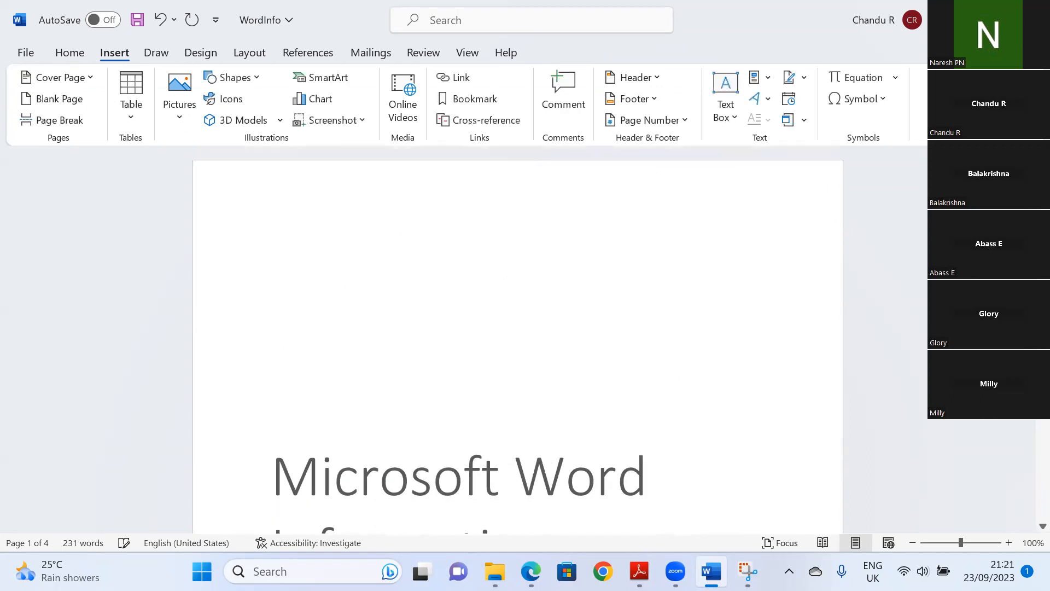
Fill in the cover page's company name placeholder as "ABC".
{"action": "scroll", "coordinate": [518, 339], "scroll_direction": "down", "scroll_amount": 8}
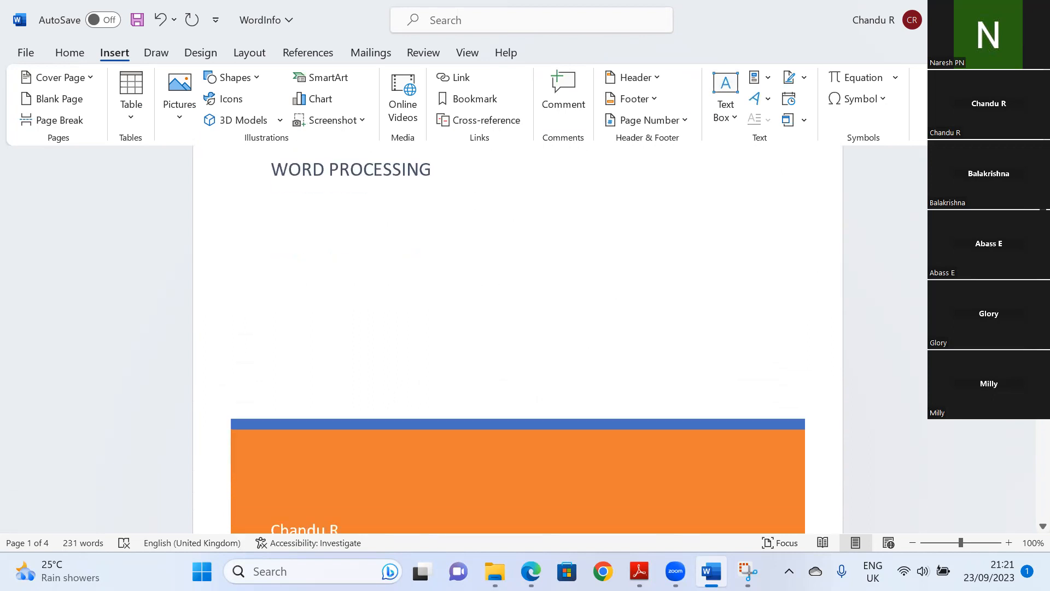
{"action": "scroll", "coordinate": [518, 339], "scroll_direction": "down", "scroll_amount": 3}
{"action": "scroll", "coordinate": [355, 372], "scroll_direction": "down", "scroll_amount": 1}
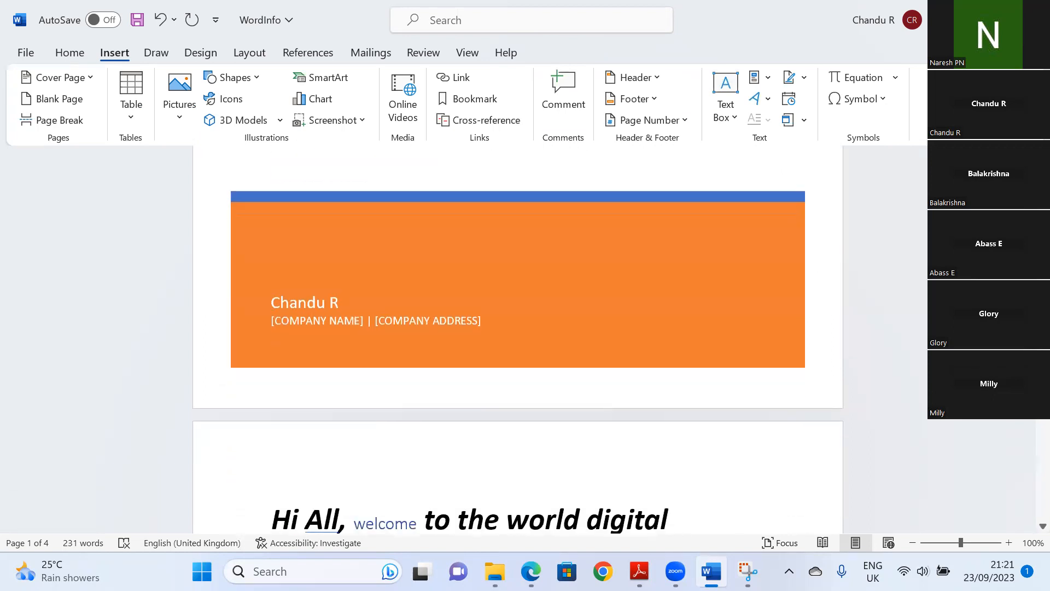
{"action": "left_click", "coordinate": [344, 319]}
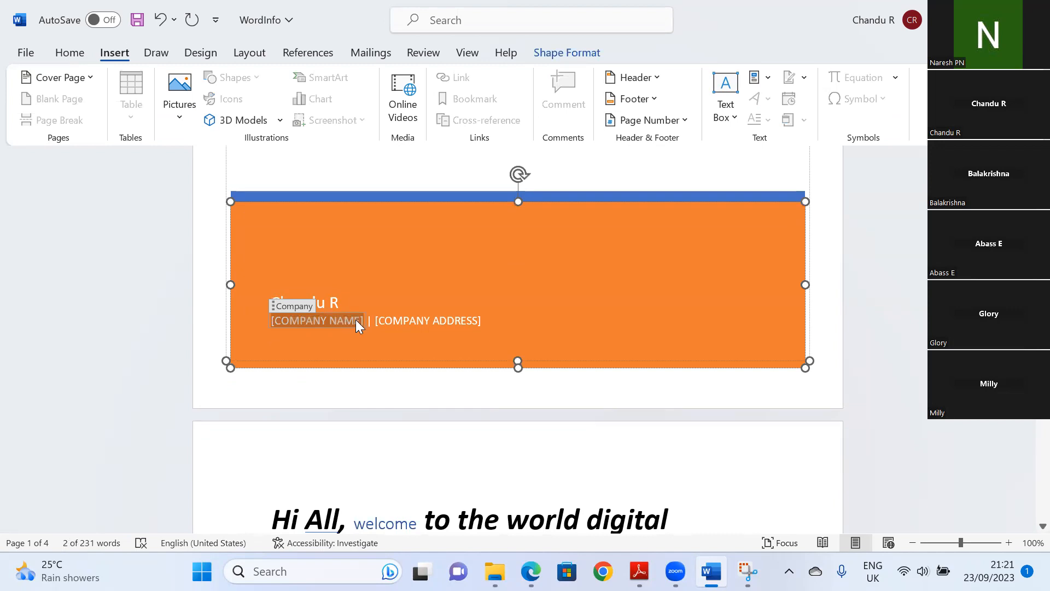
{"action": "left_click", "coordinate": [391, 324]}
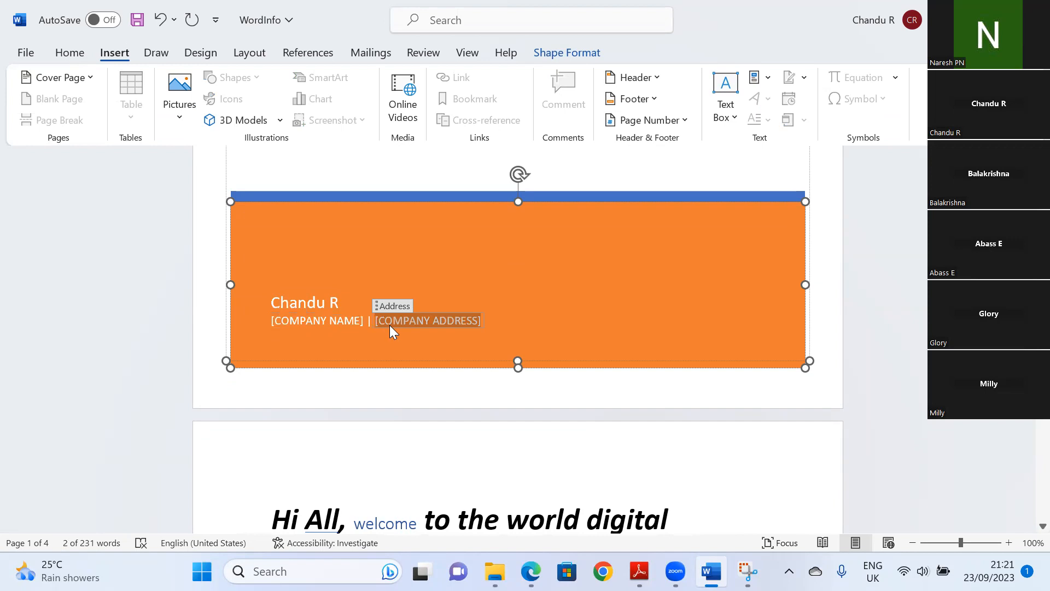
{"action": "left_click", "coordinate": [306, 323]}
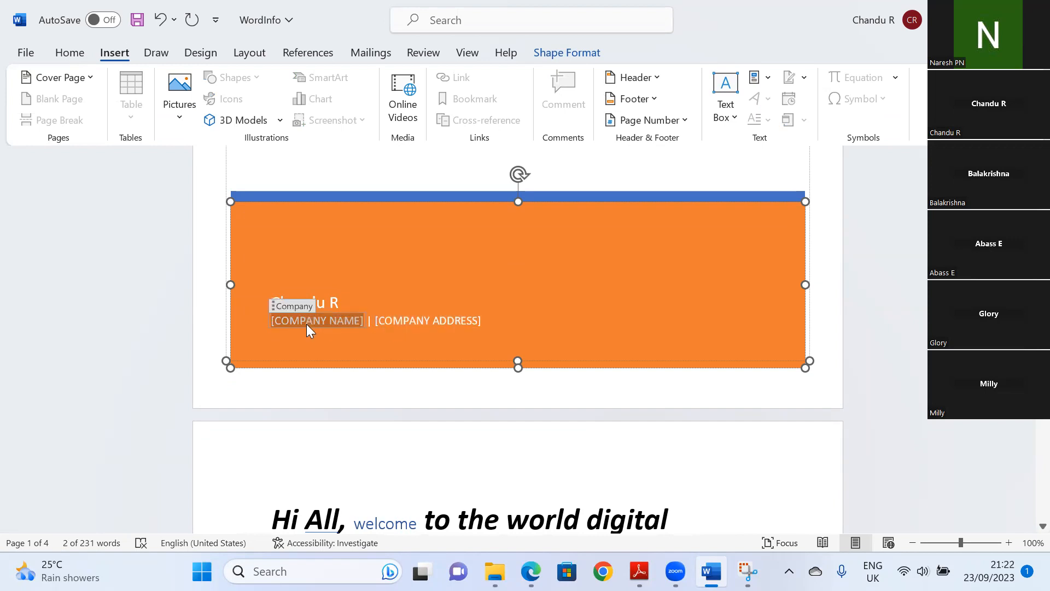
{"action": "type", "text": "ABC"}
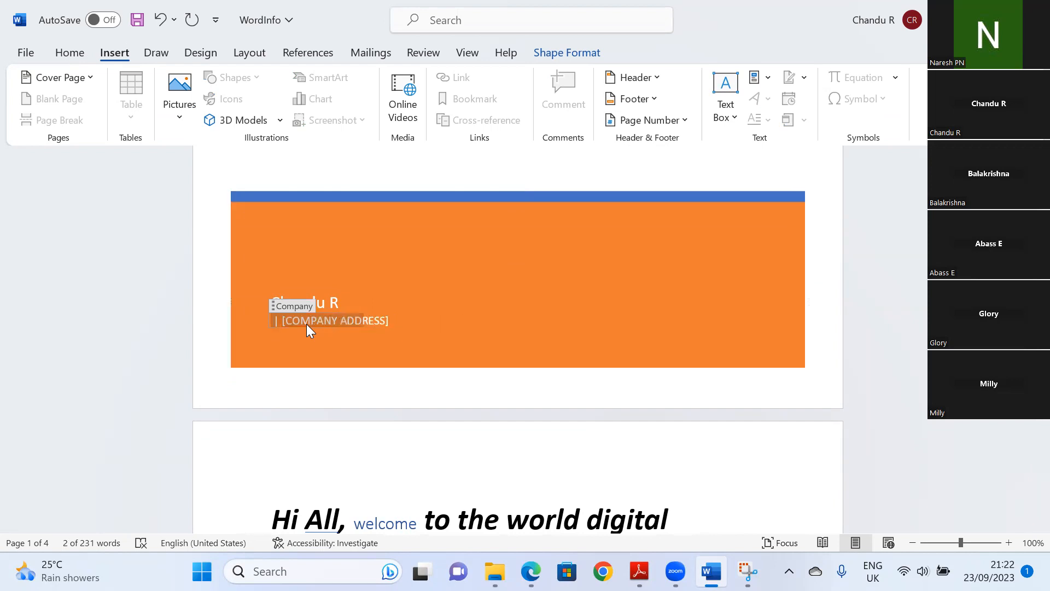
{"action": "left_click", "coordinate": [361, 318]}
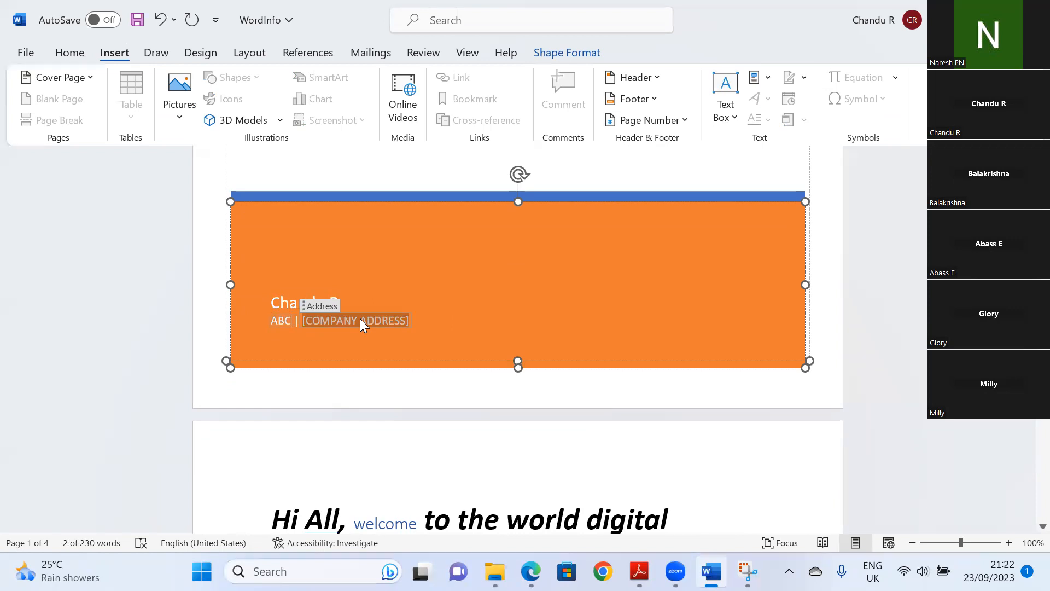
{"action": "type", "text": "B"}
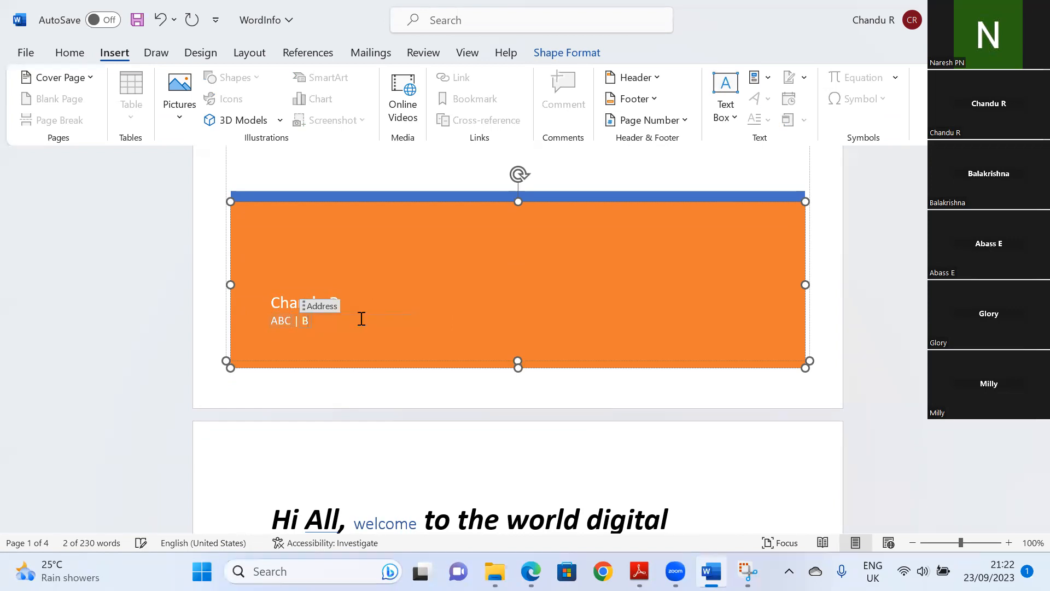
{"action": "type", "text": "HARAT"}
{"action": "key", "text": "BackSpace"}
{"action": "key", "text": "BackSpace"}
{"action": "key", "text": "BackSpace"}
{"action": "key", "text": "BackSpace"}
{"action": "key", "text": "BackSpace"}
{"action": "key", "text": "BackSpace"}
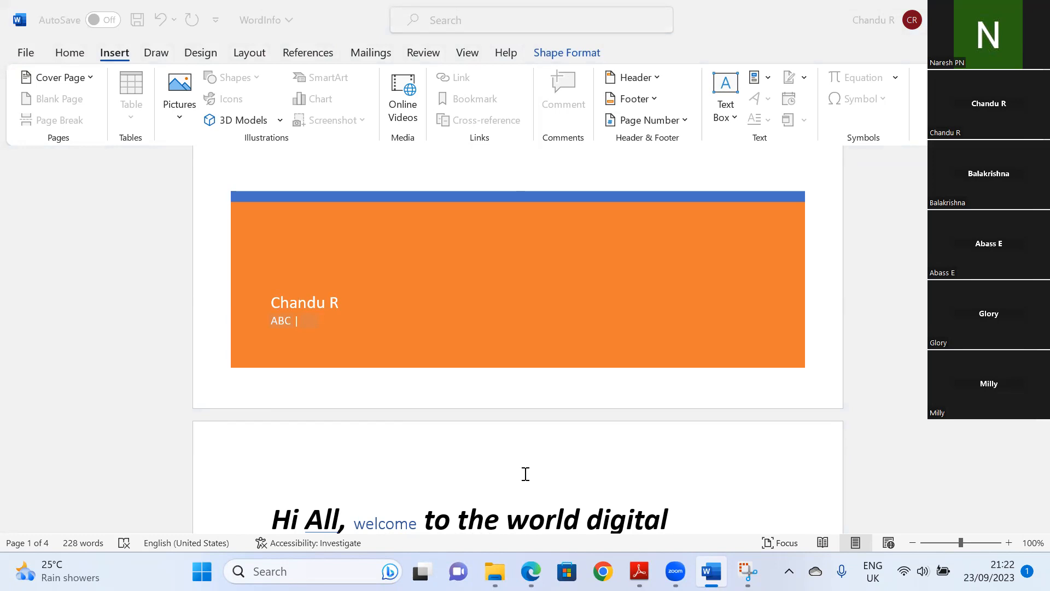
Fill in the cover page's company address field with "COUNTRY".
{"action": "left_click", "coordinate": [321, 323]}
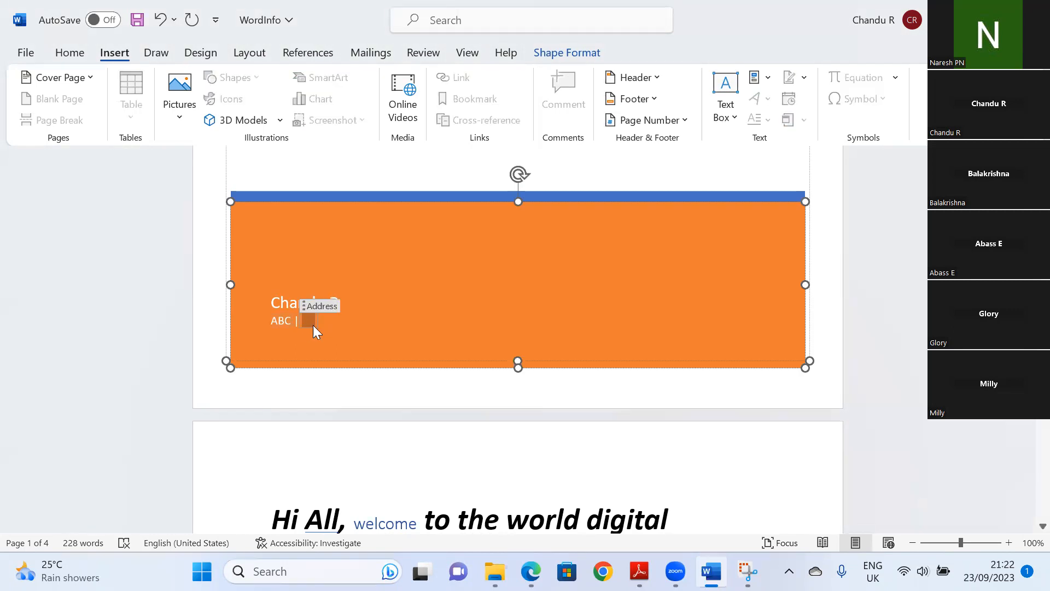
{"action": "type", "text": "COUNTRY"}
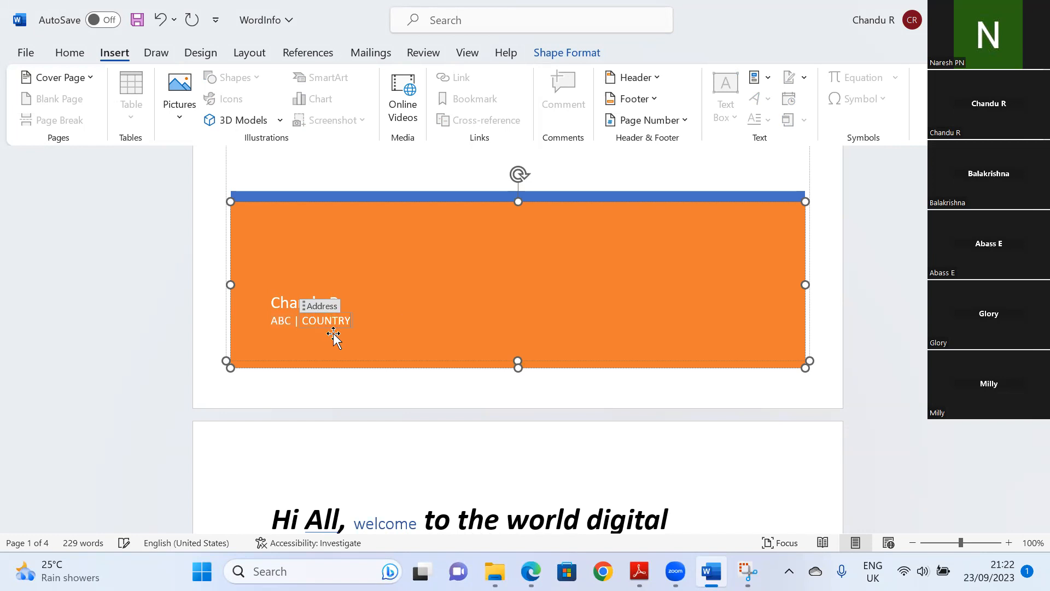
{"action": "left_click", "coordinate": [365, 399]}
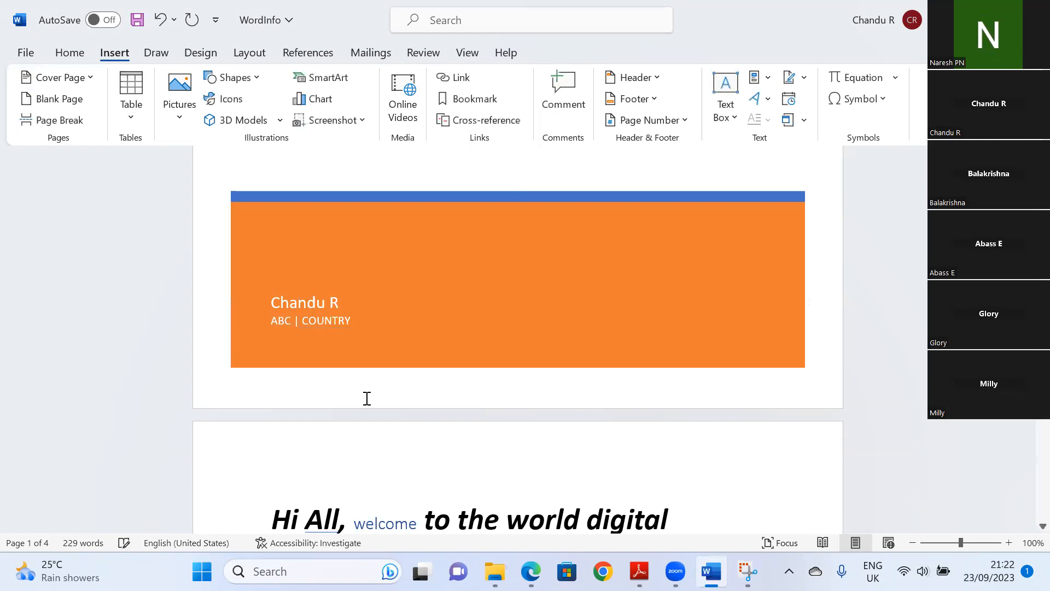
Review the completed cover page from its title to the coloured author block, along with the start of the following page.
{"action": "scroll", "coordinate": [852, 365], "scroll_direction": "up", "scroll_amount": 5}
{"action": "scroll", "coordinate": [852, 365], "scroll_direction": "up", "scroll_amount": 2}
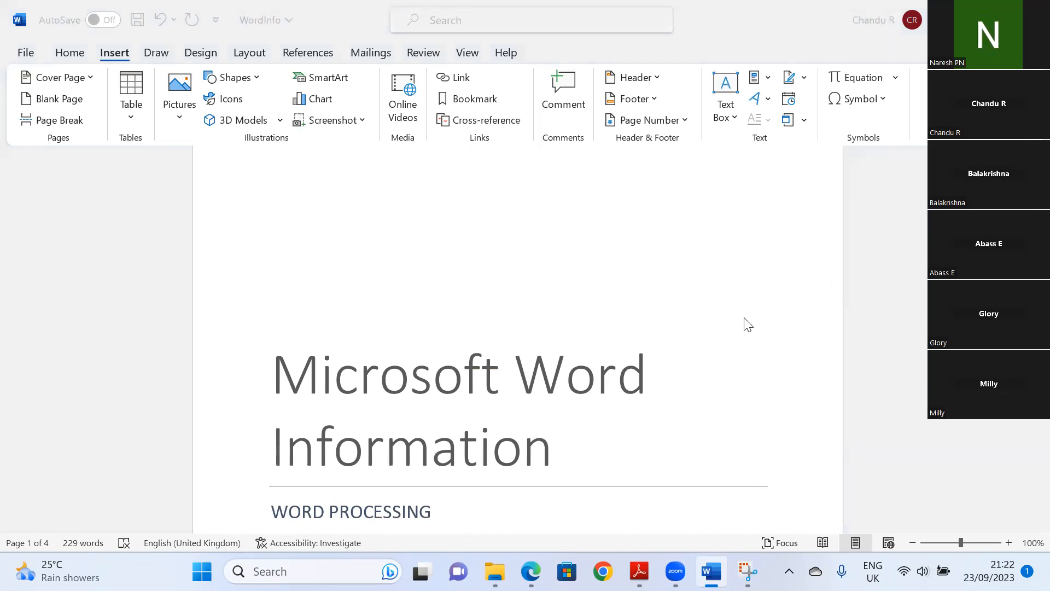
{"action": "left_click", "coordinate": [742, 336]}
{"action": "scroll", "coordinate": [743, 336], "scroll_direction": "down", "scroll_amount": 10}
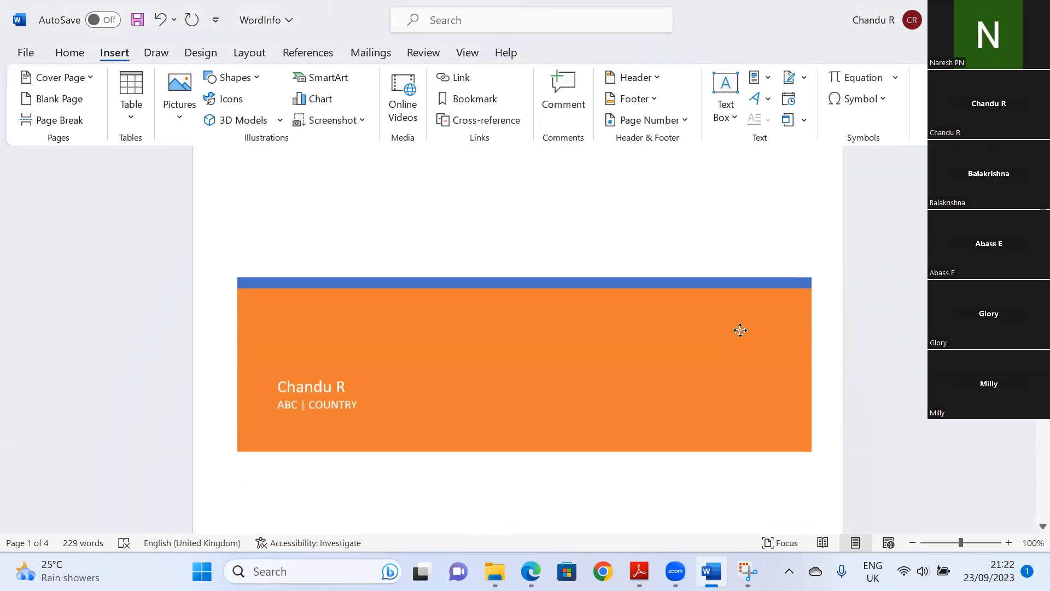
{"action": "scroll", "coordinate": [741, 330], "scroll_direction": "down", "scroll_amount": 2}
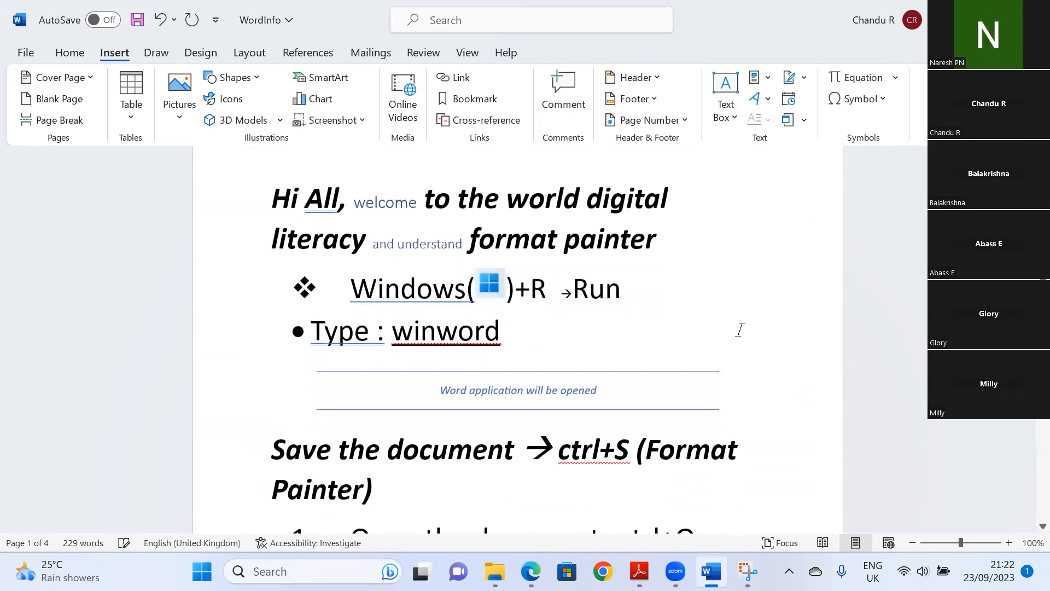
{"action": "scroll", "coordinate": [740, 329], "scroll_direction": "up", "scroll_amount": 8}
{"action": "scroll", "coordinate": [740, 329], "scroll_direction": "down", "scroll_amount": 6}
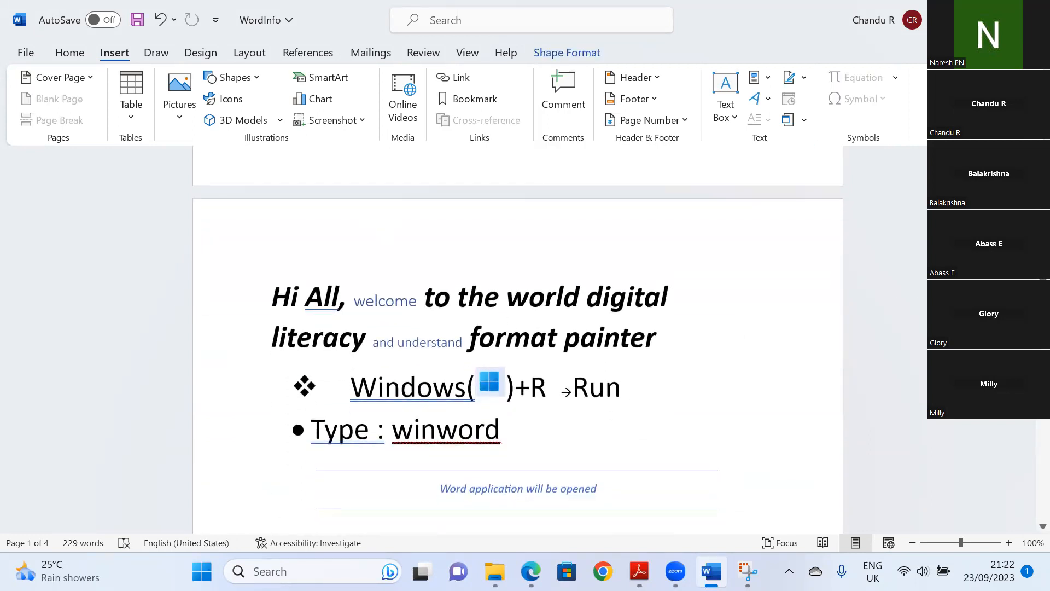
{"action": "scroll", "coordinate": [900, 312], "scroll_direction": "up", "scroll_amount": 2}
{"action": "scroll", "coordinate": [519, 347], "scroll_direction": "up", "scroll_amount": 2}
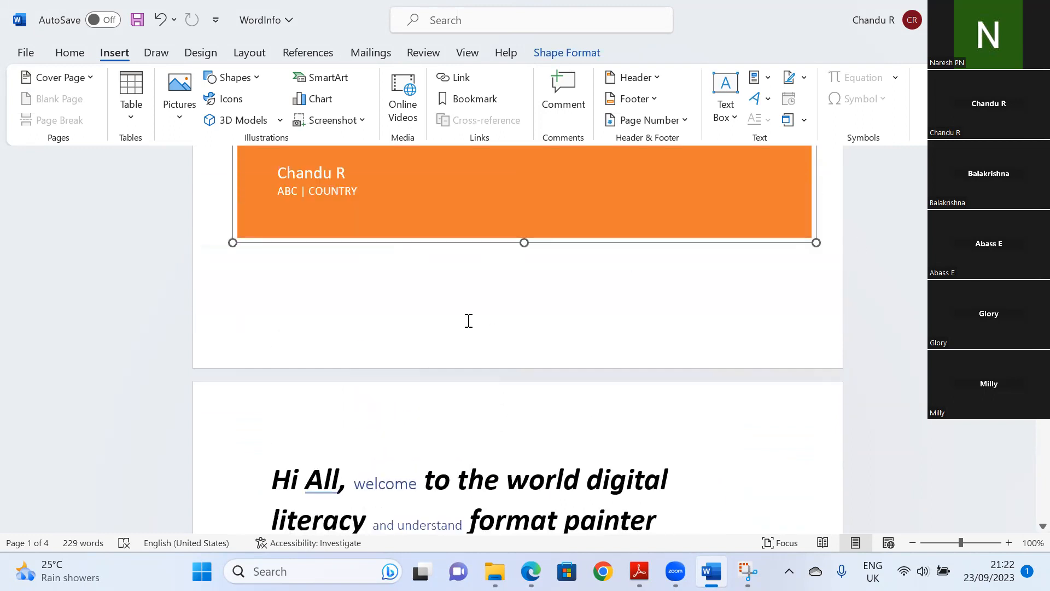
{"action": "left_click", "coordinate": [321, 297]}
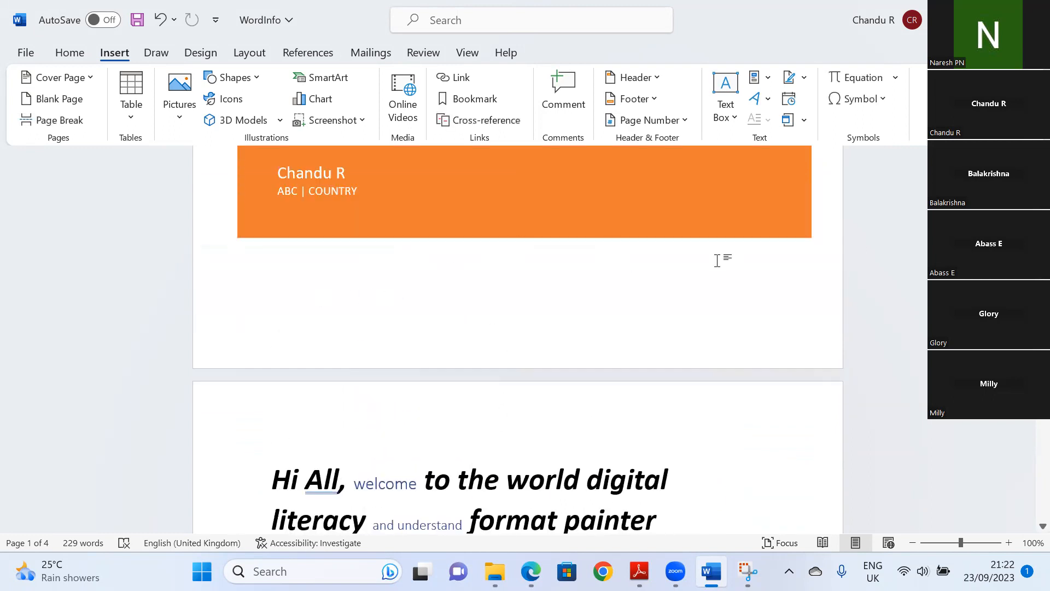
{"action": "scroll", "coordinate": [828, 234], "scroll_direction": "up", "scroll_amount": 5}
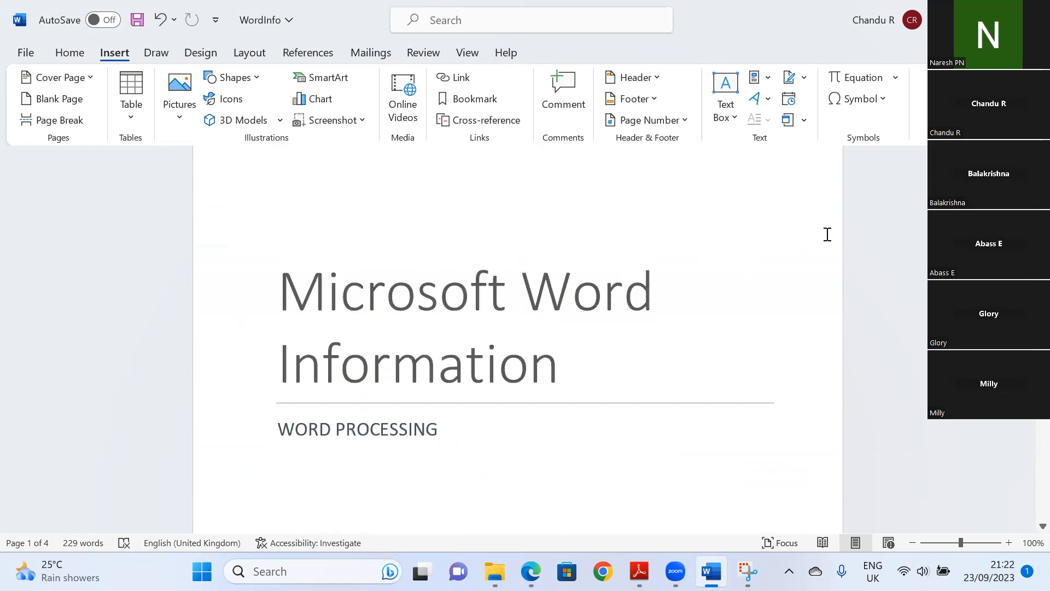
{"action": "scroll", "coordinate": [546, 299], "scroll_direction": "down", "scroll_amount": 8}
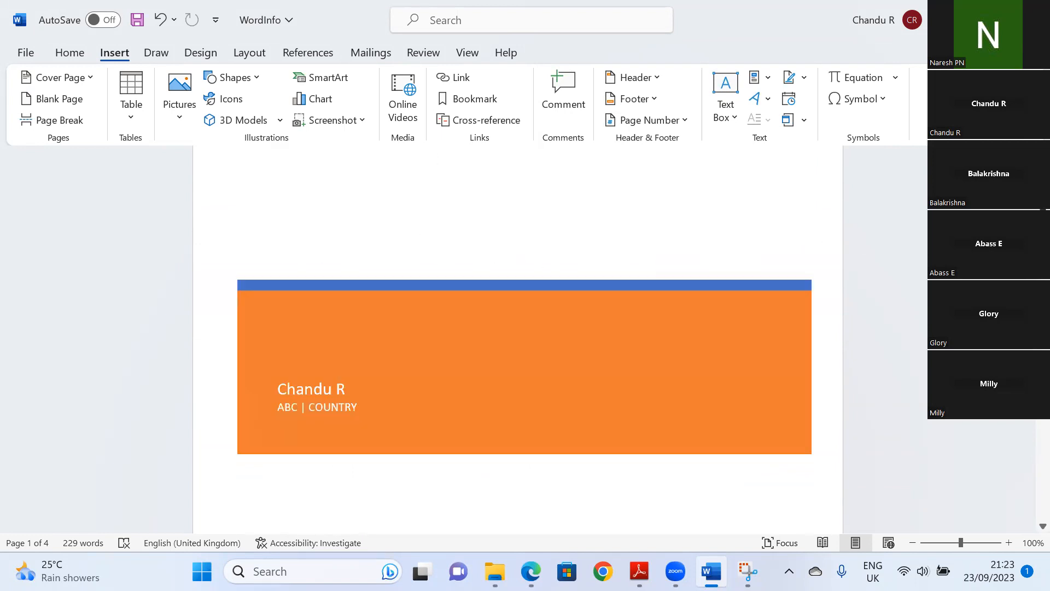
Insert a blank page before the "Hi All" heading and place the cursor at its start.
{"action": "left_click", "coordinate": [257, 415]}
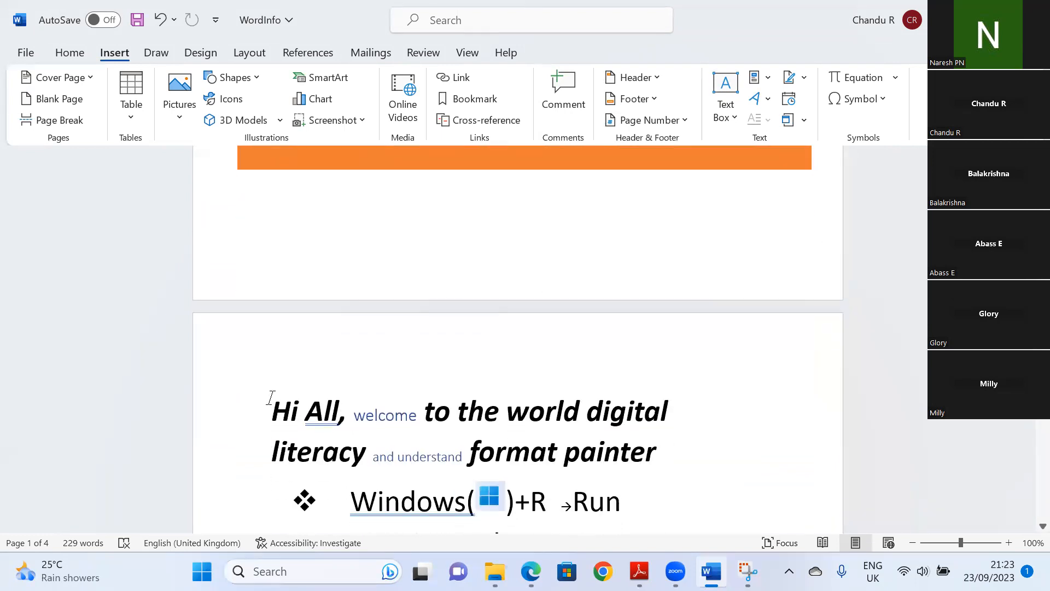
{"action": "left_click", "coordinate": [59, 103]}
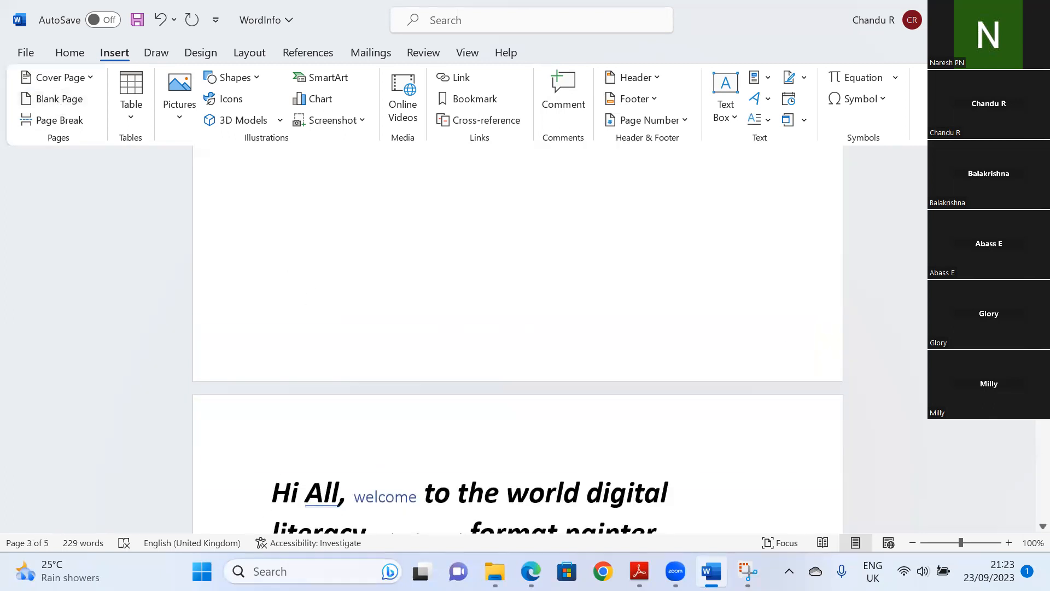
{"action": "key", "text": "ctrl+Return"}
{"action": "scroll", "coordinate": [452, 356], "scroll_direction": "up", "scroll_amount": 3}
{"action": "left_click", "coordinate": [270, 323]}
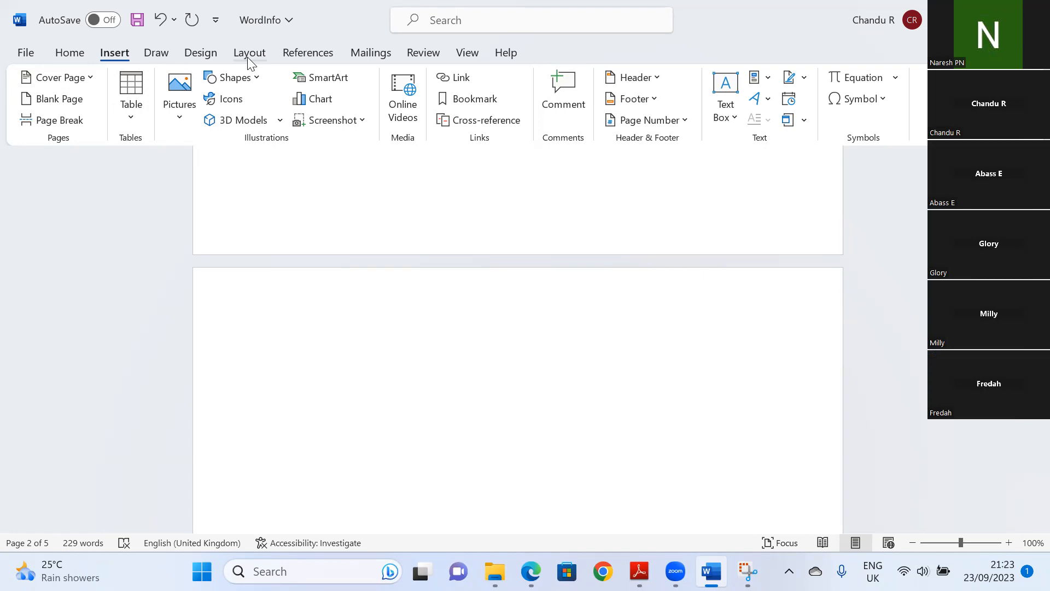
Insert the built-in Automatic Table 1 table of contents on the blank page.
{"action": "left_click", "coordinate": [427, 55]}
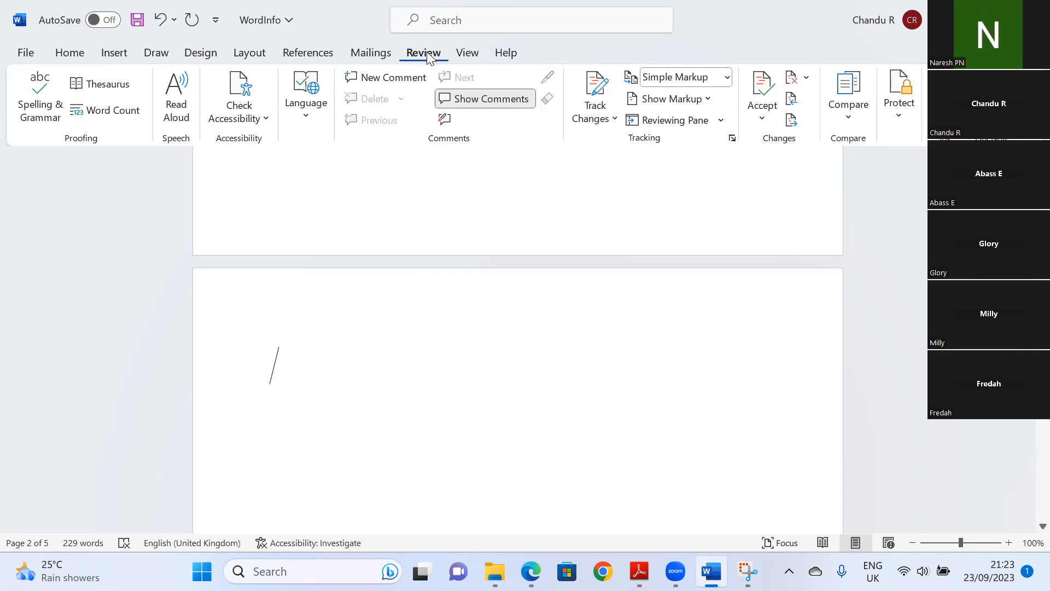
{"action": "left_click", "coordinate": [294, 53]}
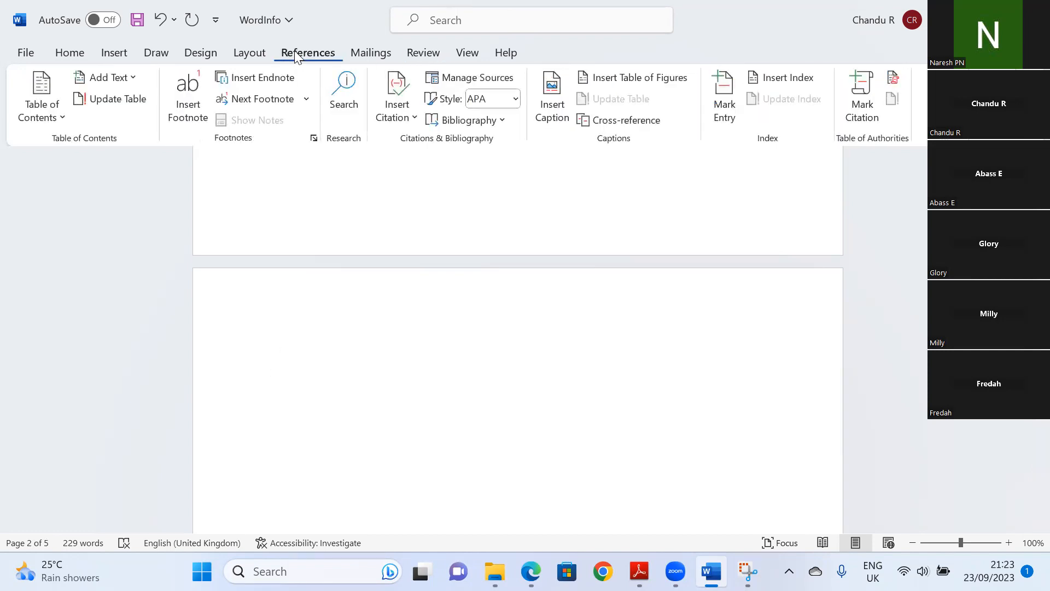
{"action": "left_click", "coordinate": [60, 117]}
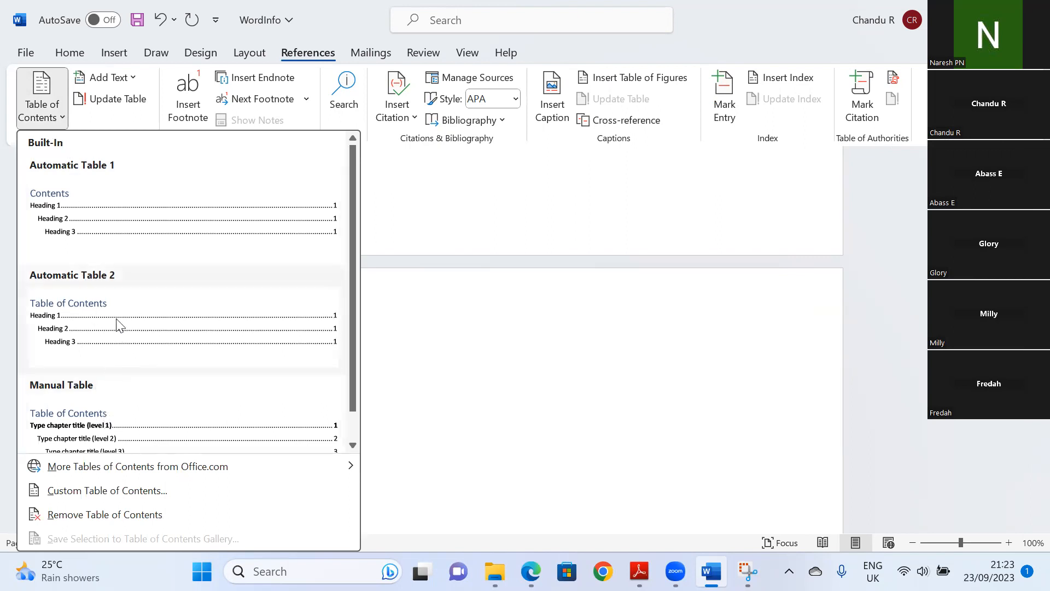
{"action": "left_click", "coordinate": [124, 238]}
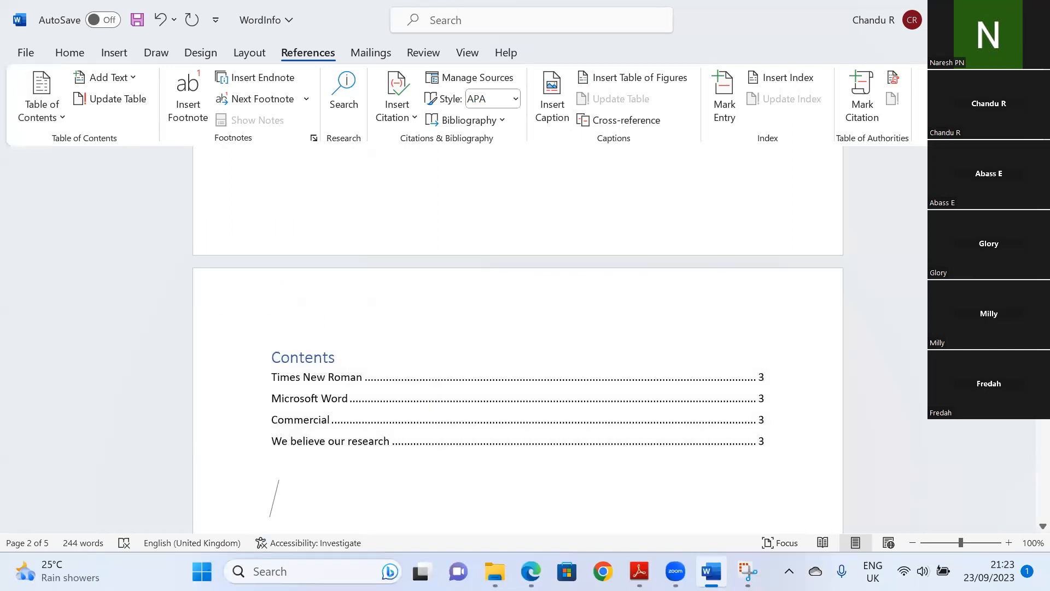
Check the contents entries against the following page and replace the table of contents with the built-in Automatic Table 2.
{"action": "scroll", "coordinate": [518, 339], "scroll_direction": "up", "scroll_amount": 1}
{"action": "scroll", "coordinate": [518, 339], "scroll_direction": "down", "scroll_amount": 2}
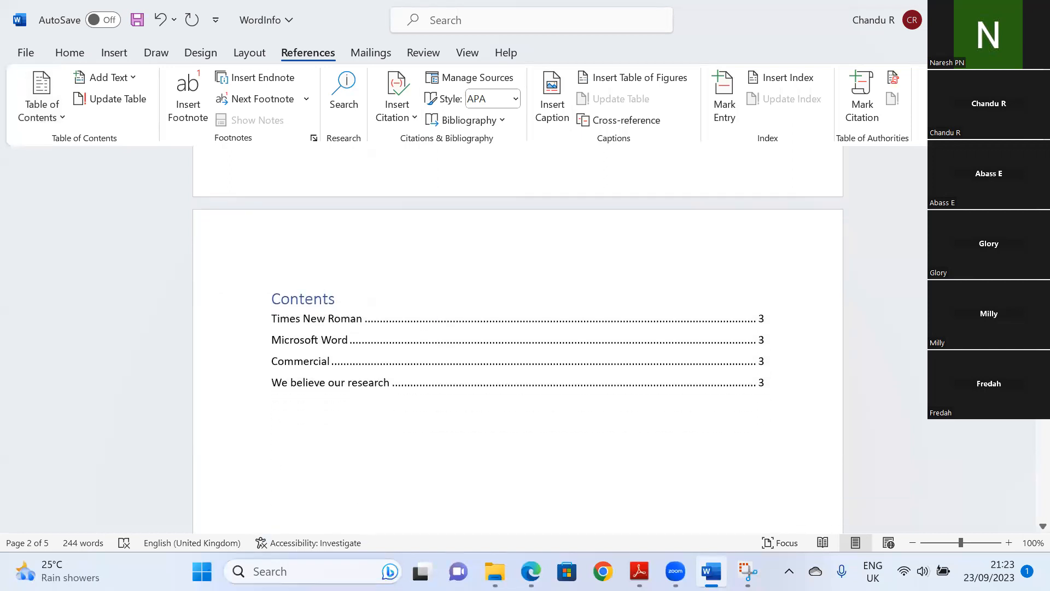
{"action": "scroll", "coordinate": [545, 314], "scroll_direction": "up", "scroll_amount": 1}
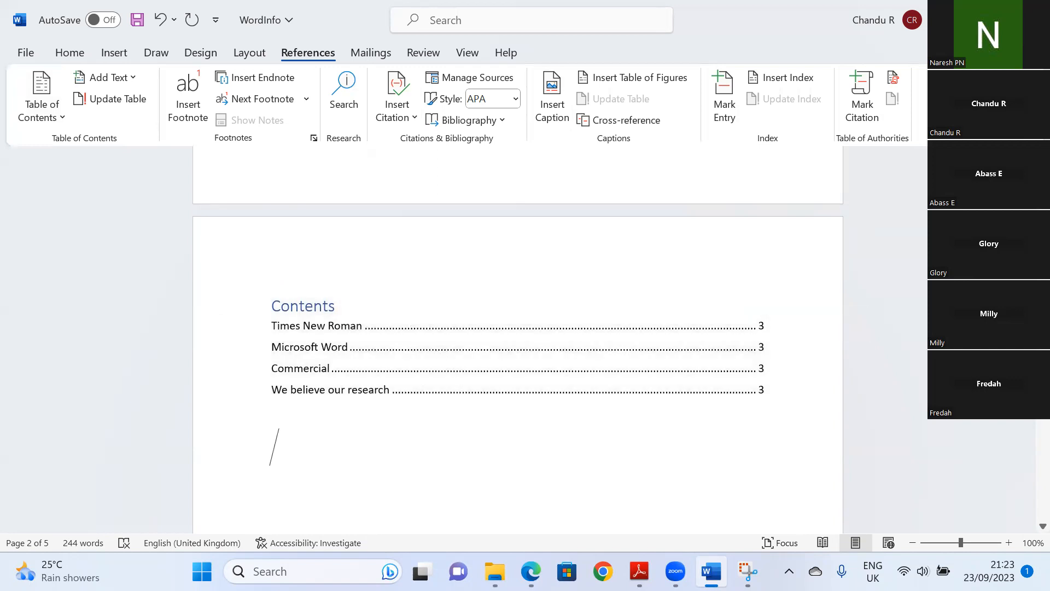
{"action": "scroll", "coordinate": [274, 447], "scroll_direction": "up", "scroll_amount": 1}
{"action": "scroll", "coordinate": [274, 447], "scroll_direction": "down", "scroll_amount": 4}
{"action": "scroll", "coordinate": [518, 339], "scroll_direction": "down", "scroll_amount": 6}
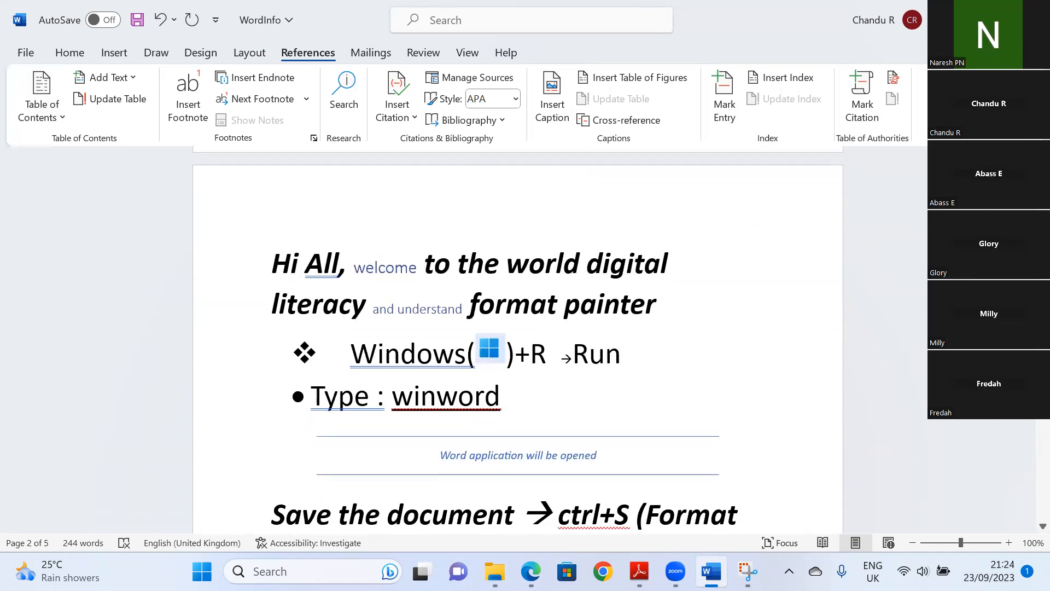
{"action": "scroll", "coordinate": [518, 339], "scroll_direction": "up", "scroll_amount": 6}
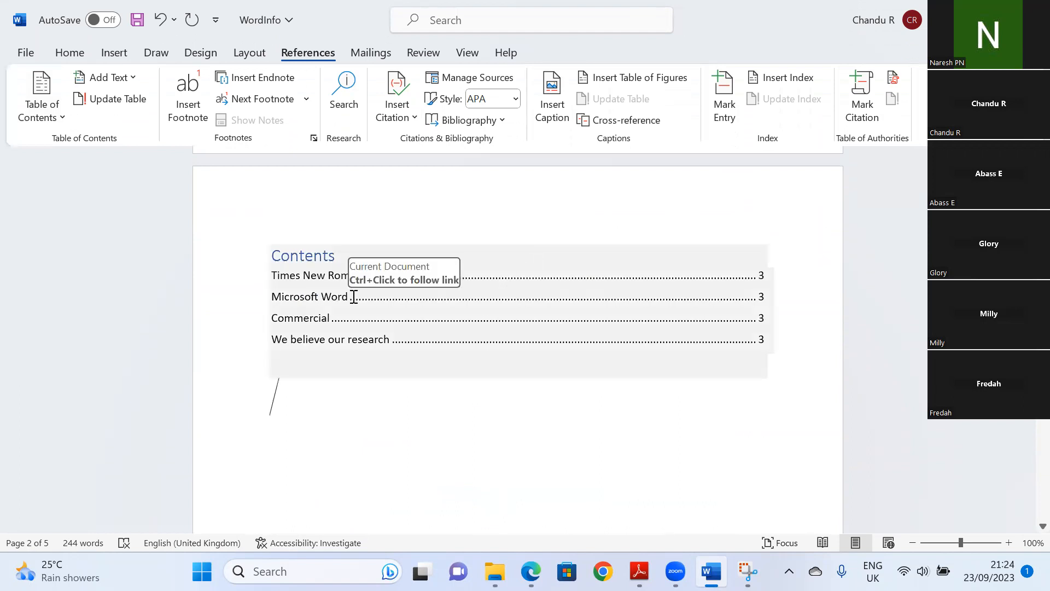
{"action": "left_click", "coordinate": [64, 107]}
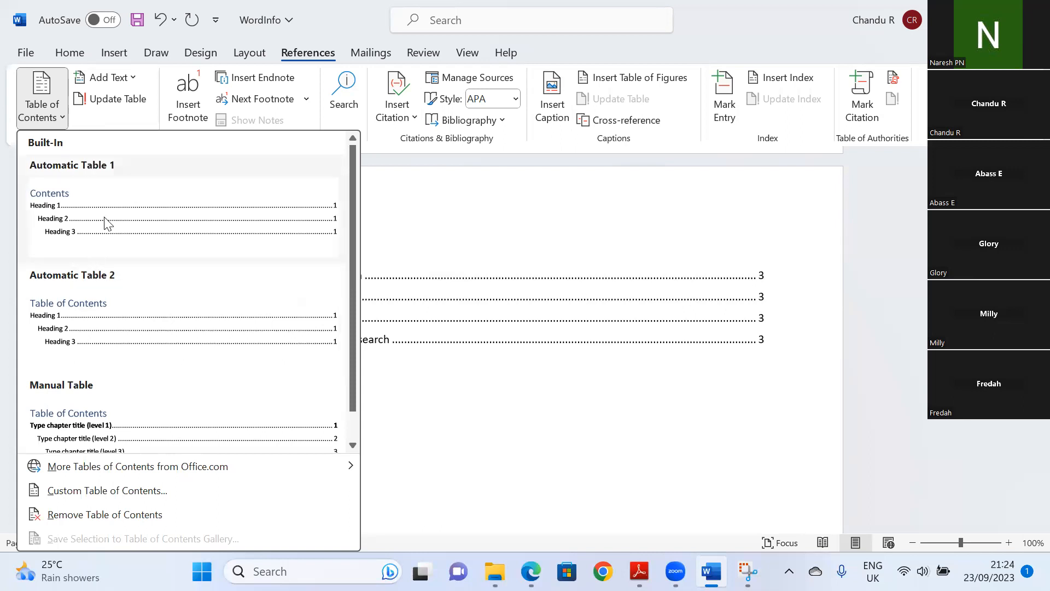
{"action": "left_click", "coordinate": [113, 312]}
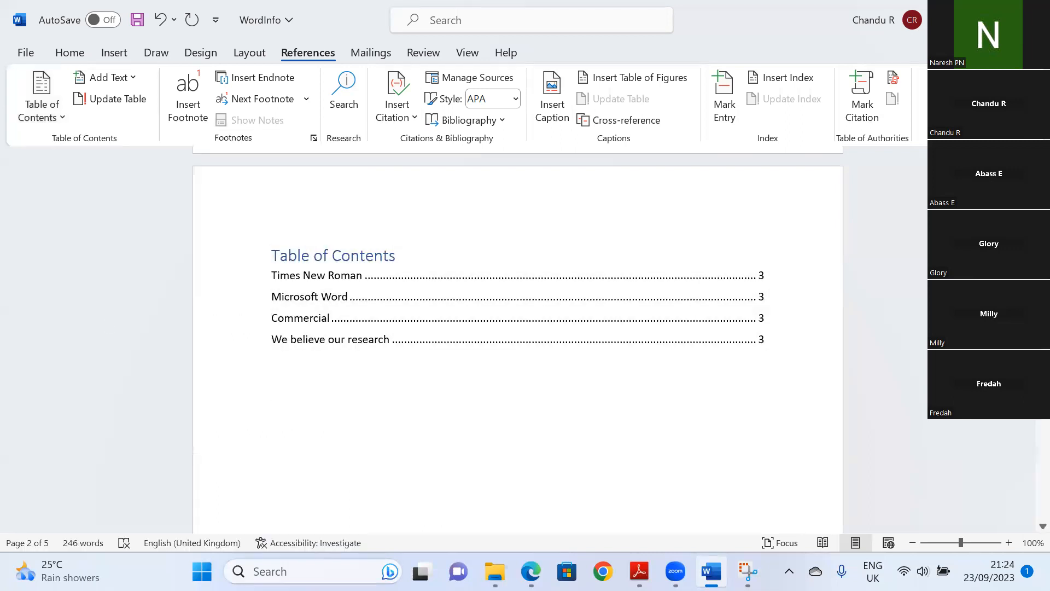
Apply the Heading 2 style to the words "Save the document" in the Ctrl+S line on the page after the contents.
{"action": "scroll", "coordinate": [518, 340], "scroll_direction": "down", "scroll_amount": 10}
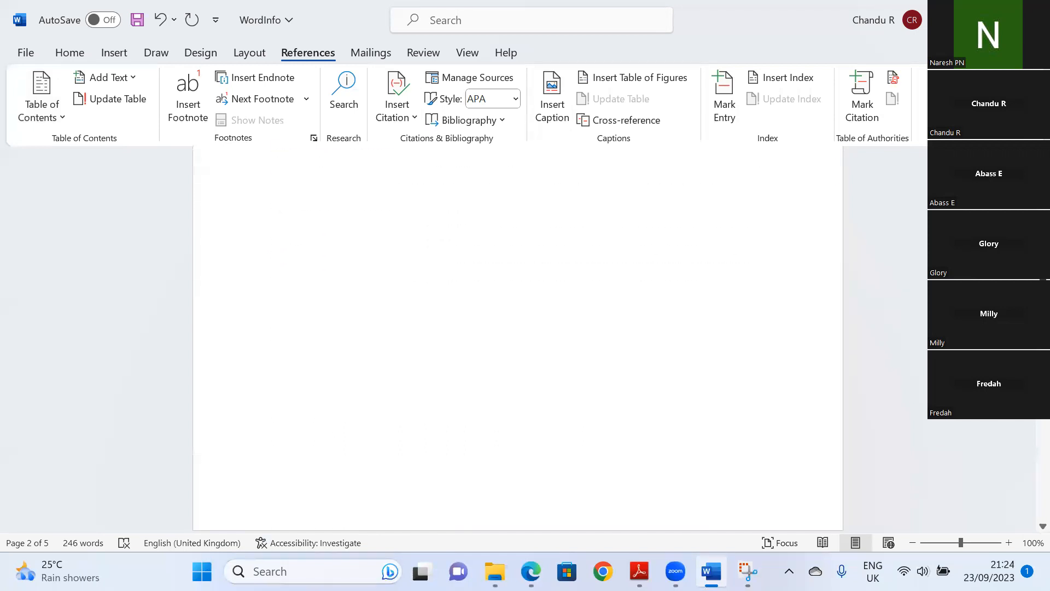
{"action": "scroll", "coordinate": [518, 339], "scroll_direction": "down", "scroll_amount": 6}
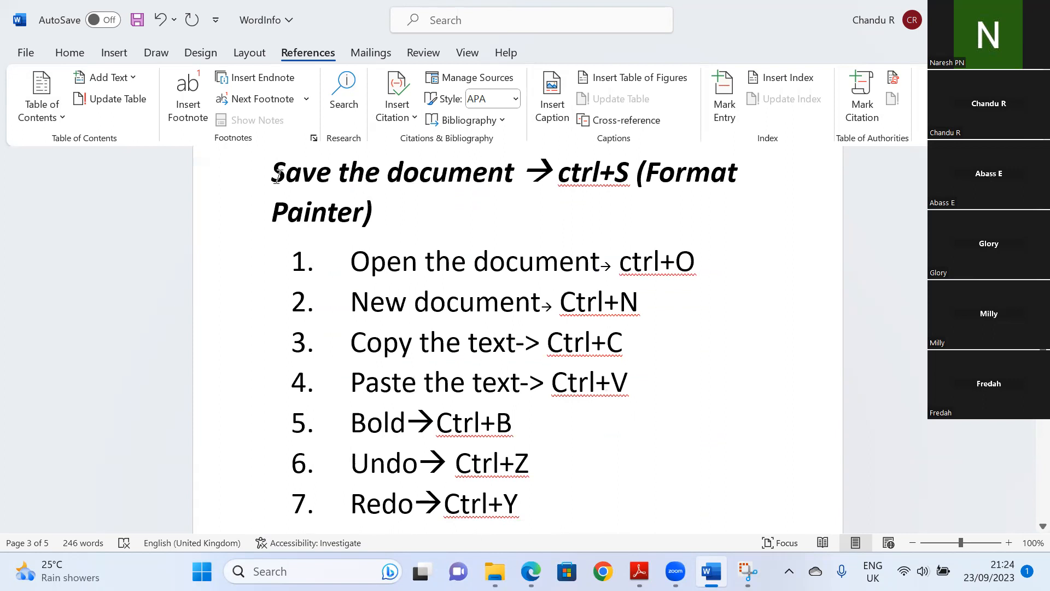
{"action": "left_click_drag", "start_coordinate": [273, 174], "coordinate": [430, 185]}
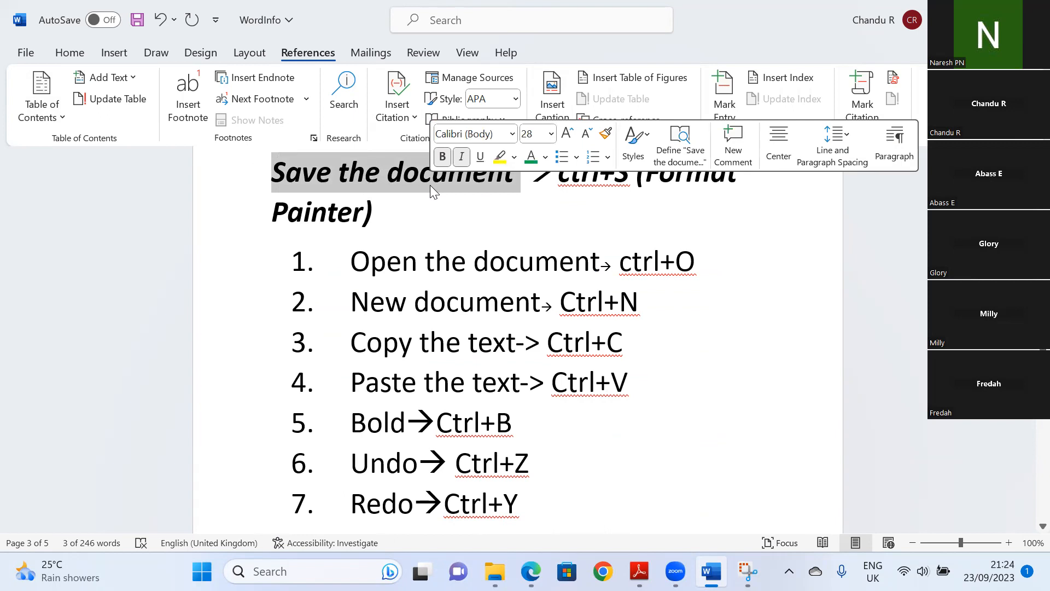
{"action": "left_click", "coordinate": [69, 53]}
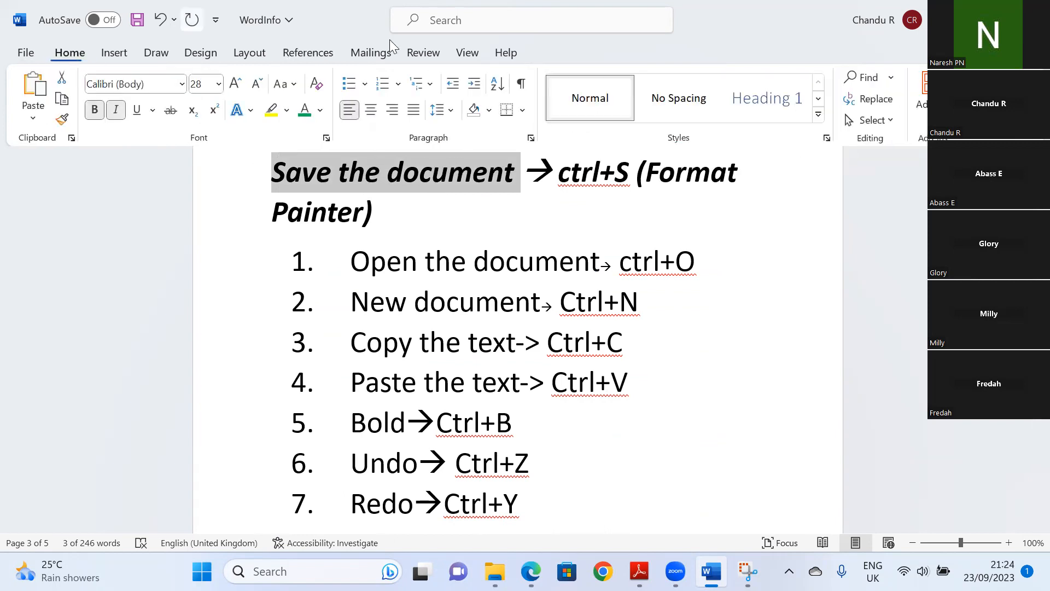
{"action": "left_click", "coordinate": [818, 114]}
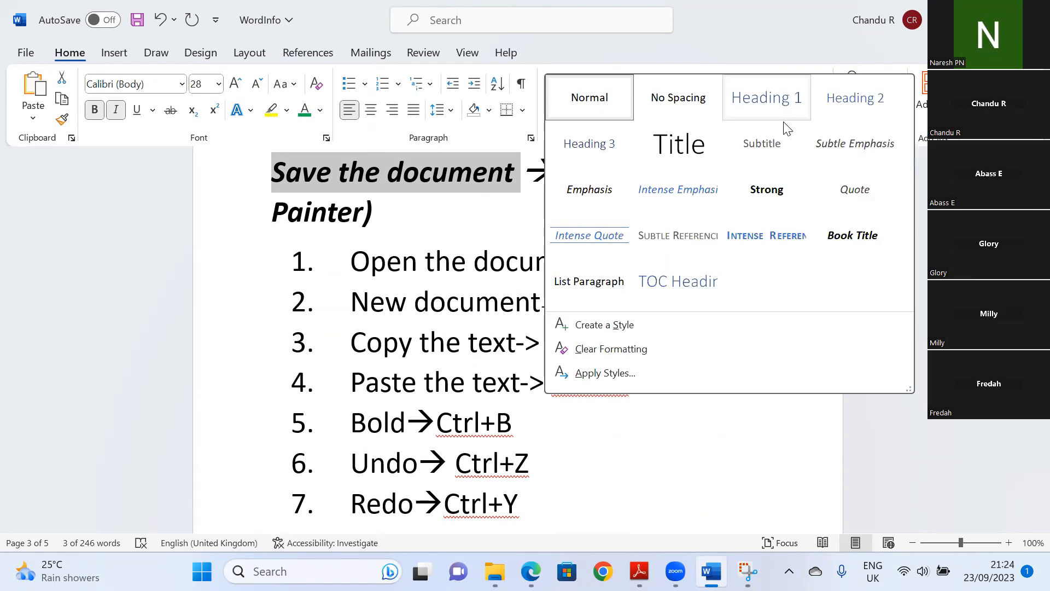
{"action": "left_click", "coordinate": [851, 111]}
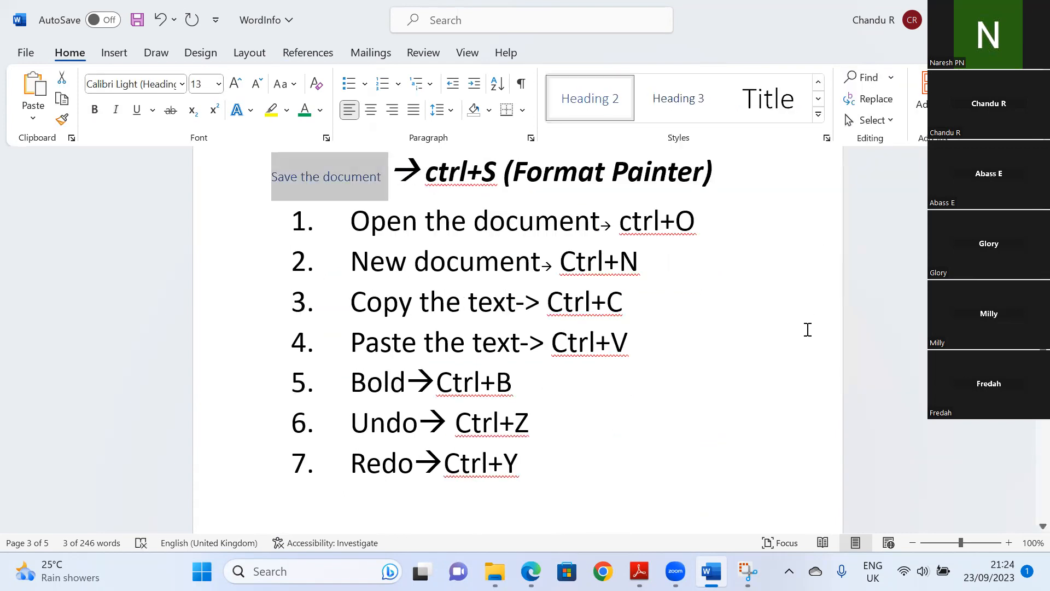
Update the entire table of contents so that it picks up the new Heading 2 entry.
{"action": "left_click", "coordinate": [719, 528]}
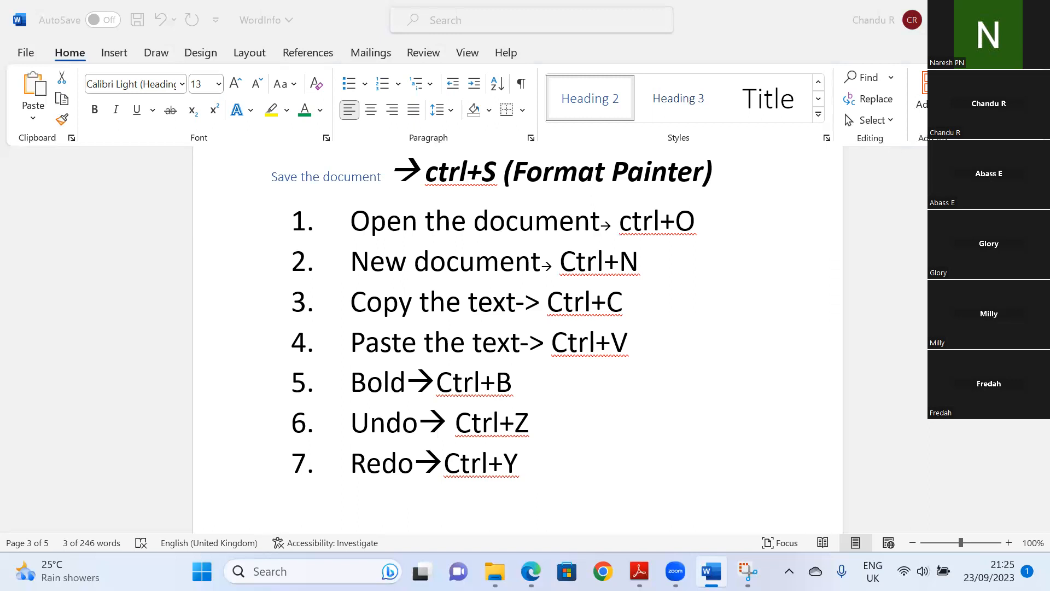
{"action": "mouse_move", "coordinate": [490, 556]}
{"action": "scroll", "coordinate": [822, 331], "scroll_direction": "up", "scroll_amount": 10}
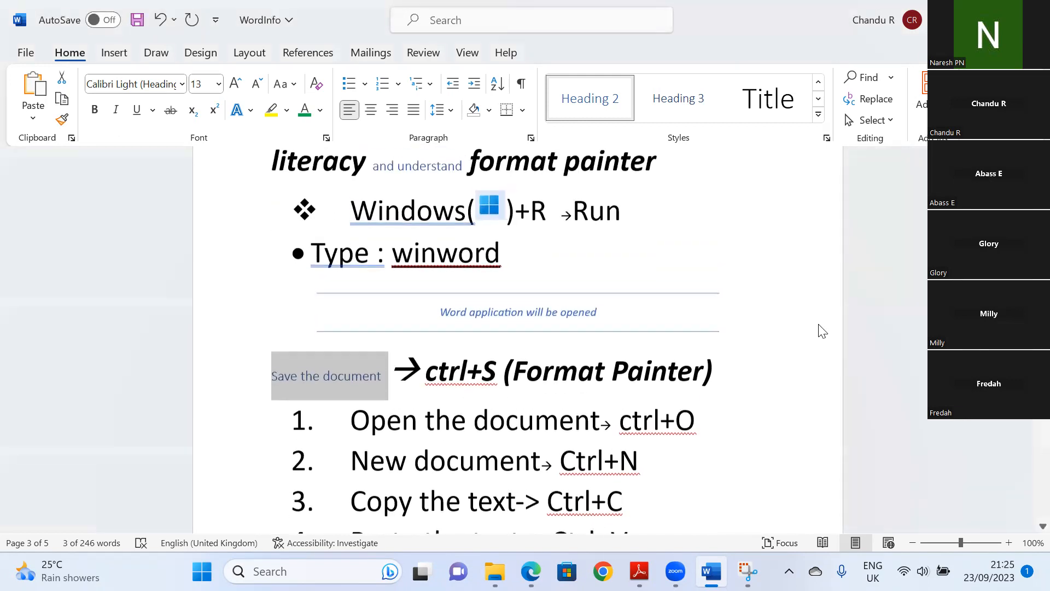
{"action": "scroll", "coordinate": [823, 331], "scroll_direction": "up", "scroll_amount": 3}
{"action": "scroll", "coordinate": [822, 331], "scroll_direction": "up", "scroll_amount": 10}
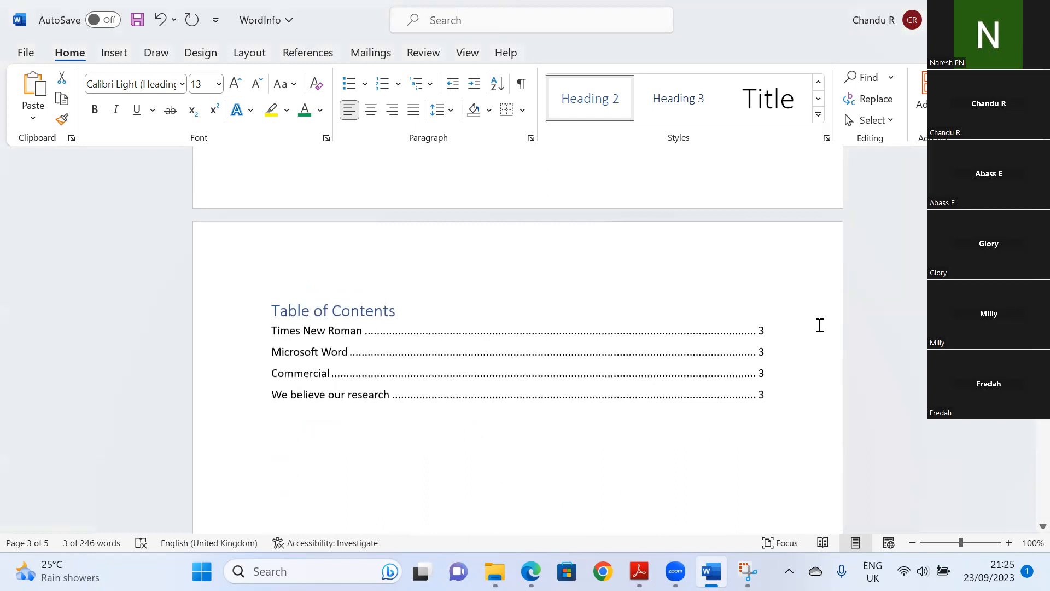
{"action": "right_click", "coordinate": [396, 334]}
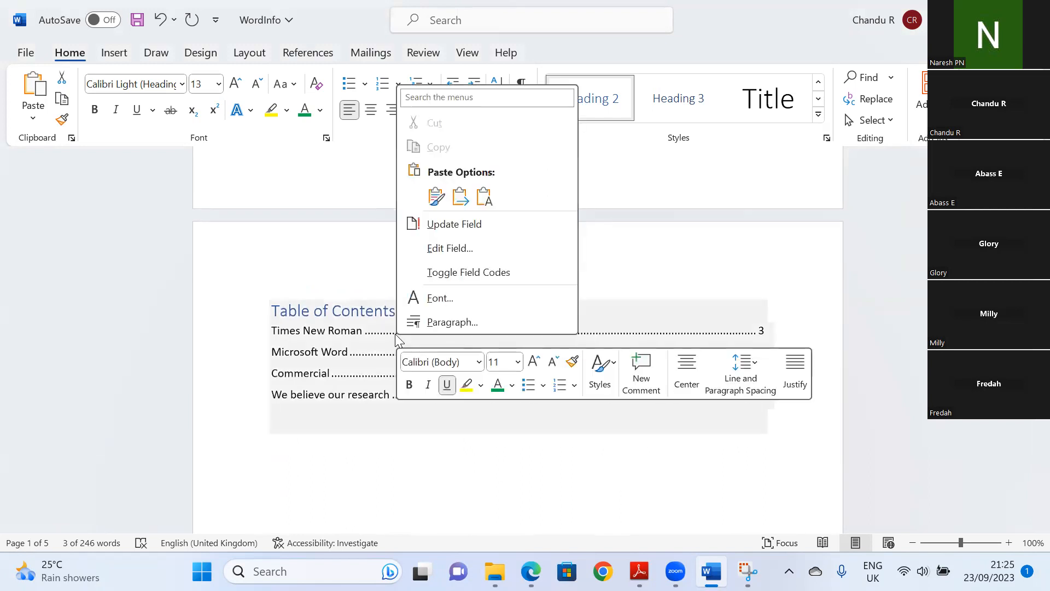
{"action": "left_click", "coordinate": [455, 226]}
{"action": "left_click", "coordinate": [456, 283]}
{"action": "left_click", "coordinate": [528, 310]}
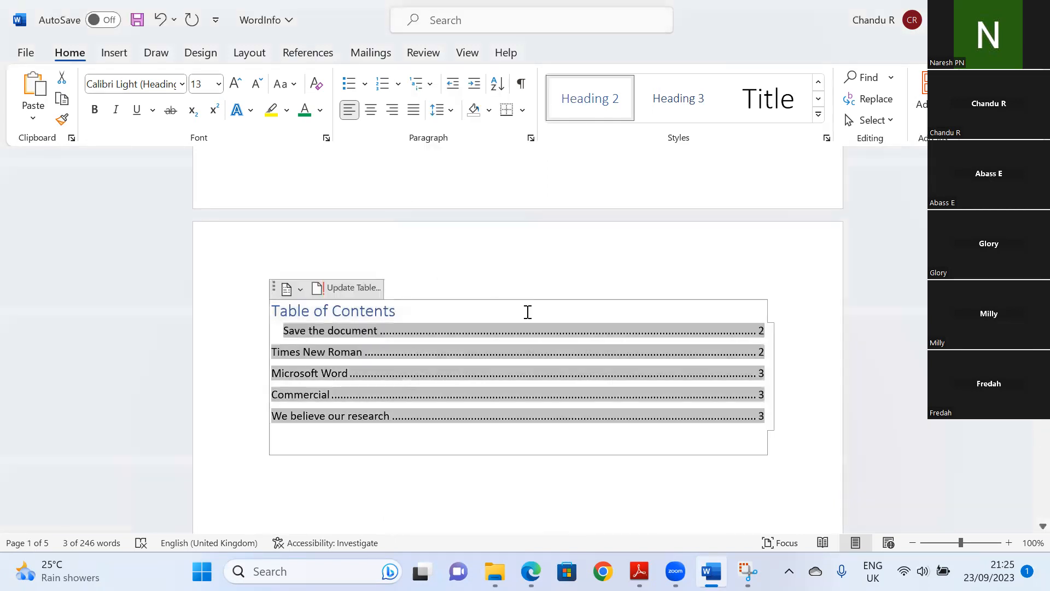
{"action": "left_click", "coordinate": [433, 335]}
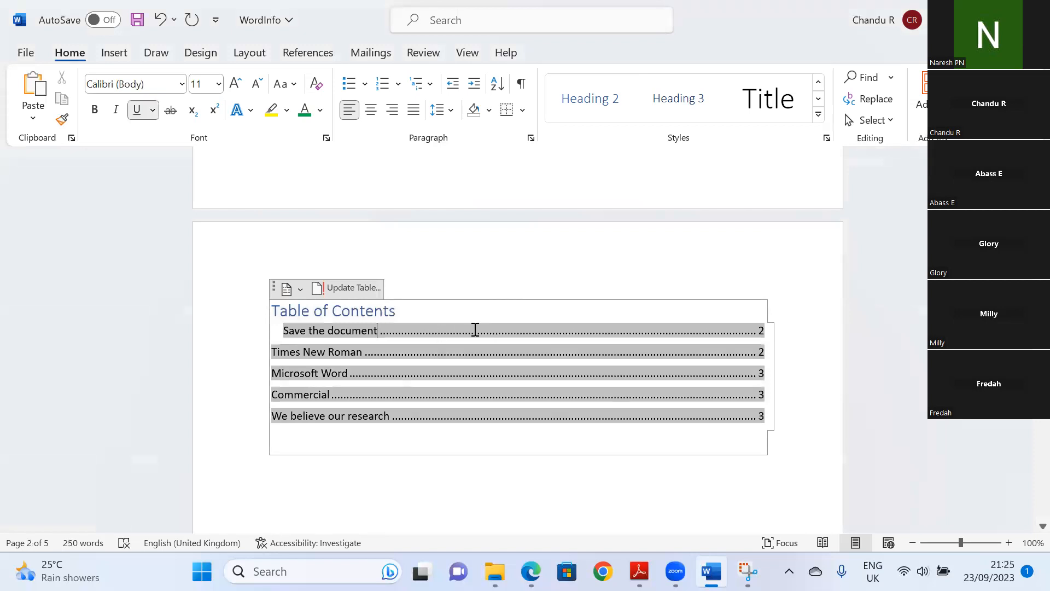
{"action": "left_click", "coordinate": [657, 272]}
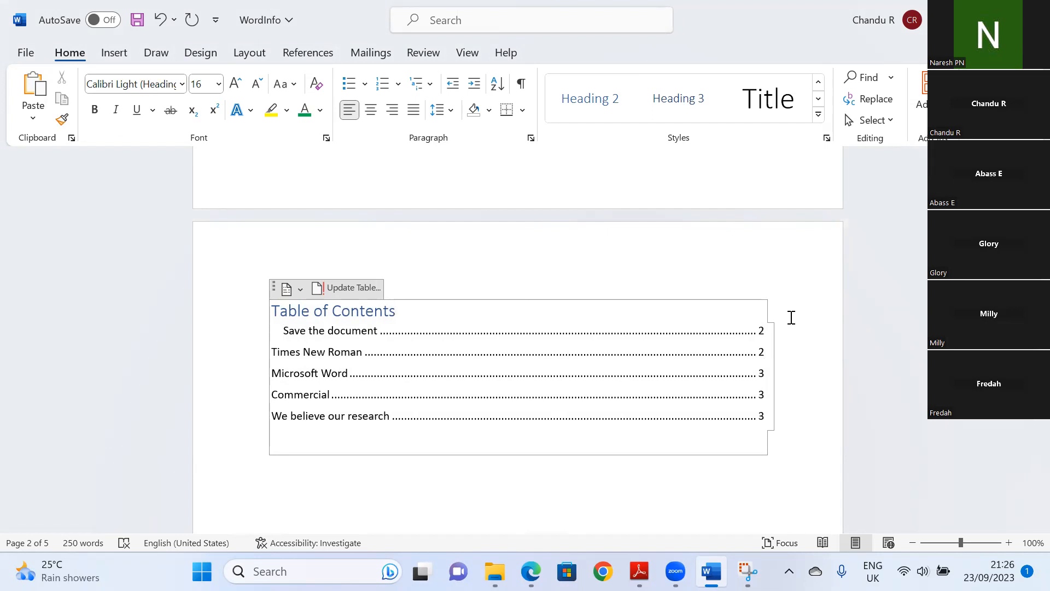
Switch to Edge and skim the Microsoft Word Wikipedia article from History down to File formats and back to Origins.
{"action": "scroll", "coordinate": [518, 339], "scroll_direction": "up", "scroll_amount": 10}
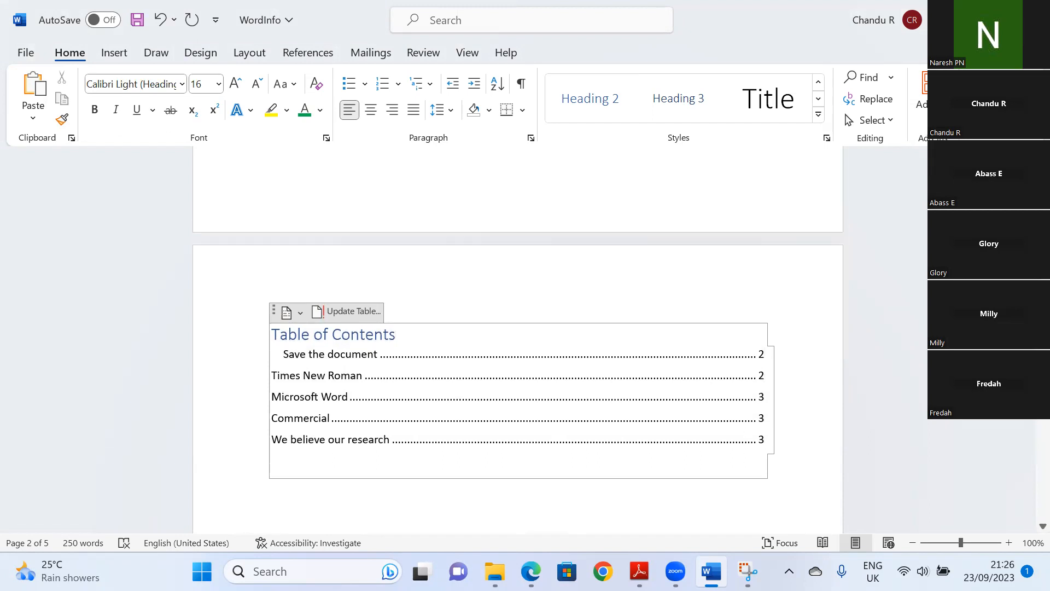
{"action": "scroll", "coordinate": [1027, 469], "scroll_direction": "down", "scroll_amount": 15}
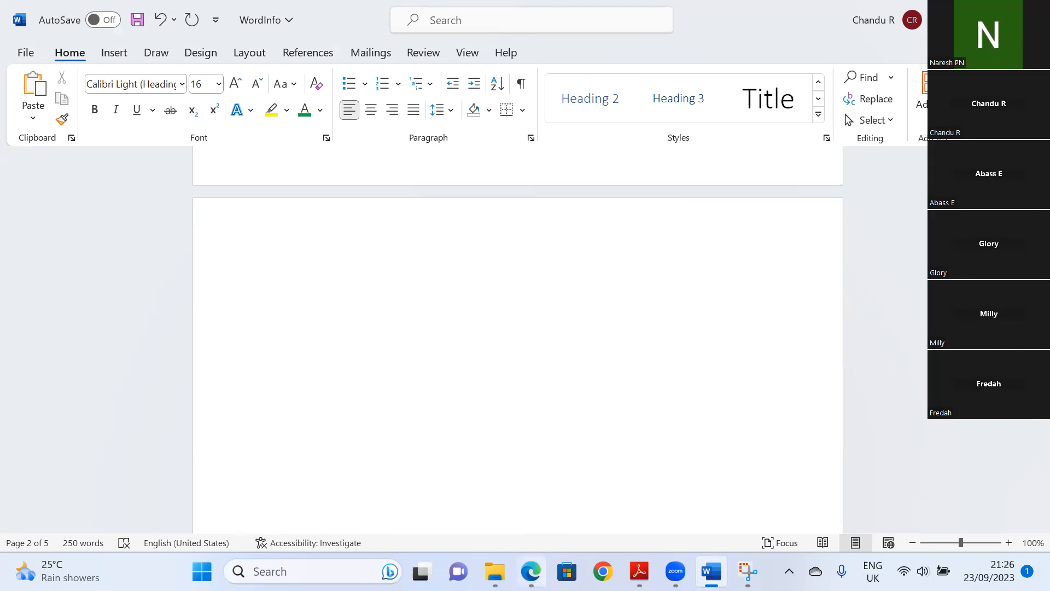
{"action": "left_click", "coordinate": [532, 571]}
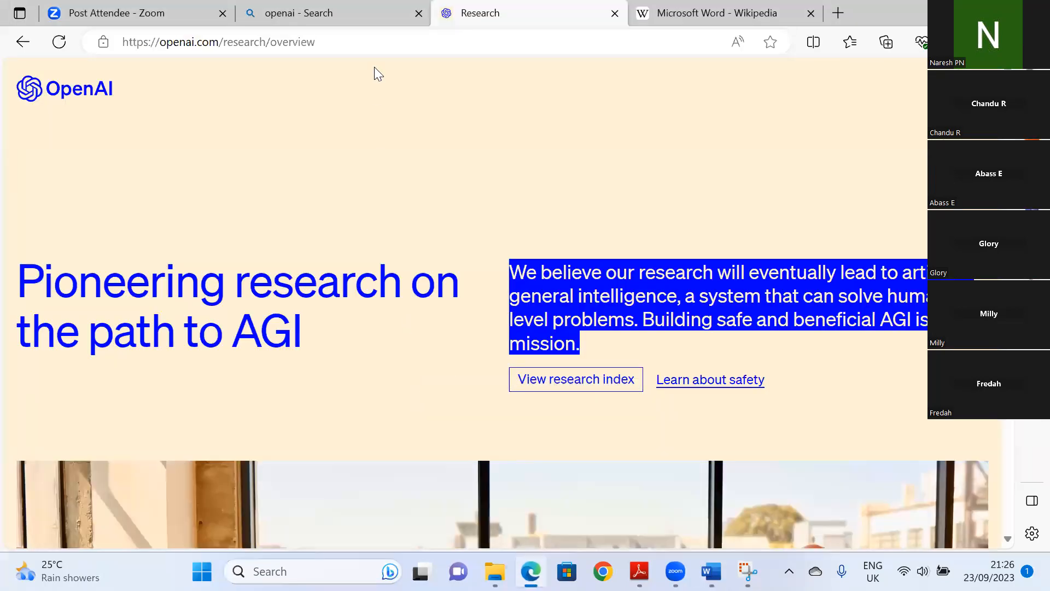
{"action": "left_click", "coordinate": [735, 12]}
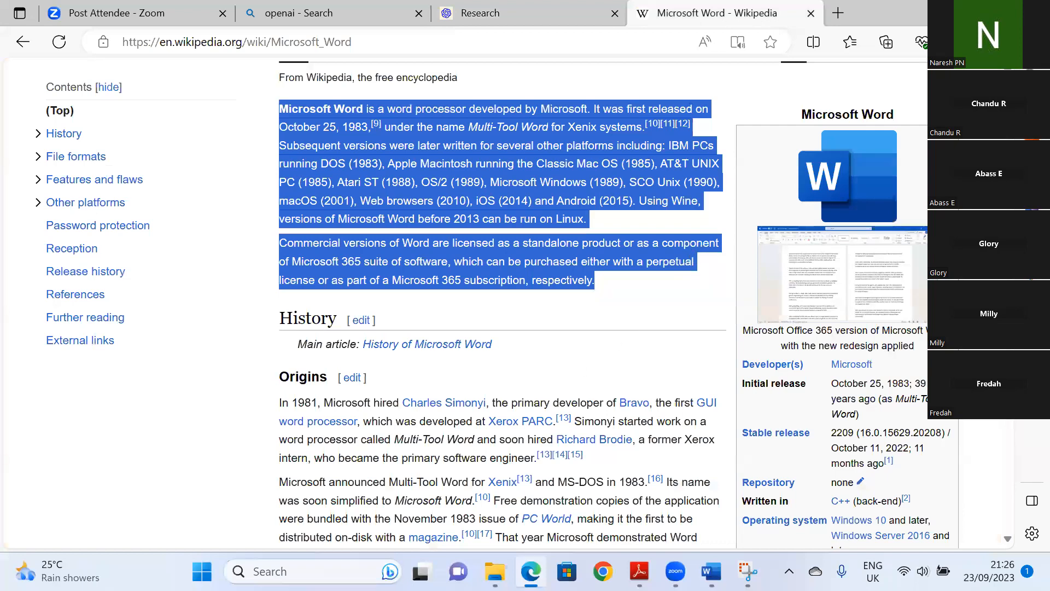
{"action": "scroll", "coordinate": [547, 301], "scroll_direction": "up", "scroll_amount": 1}
{"action": "scroll", "coordinate": [547, 301], "scroll_direction": "down", "scroll_amount": 7}
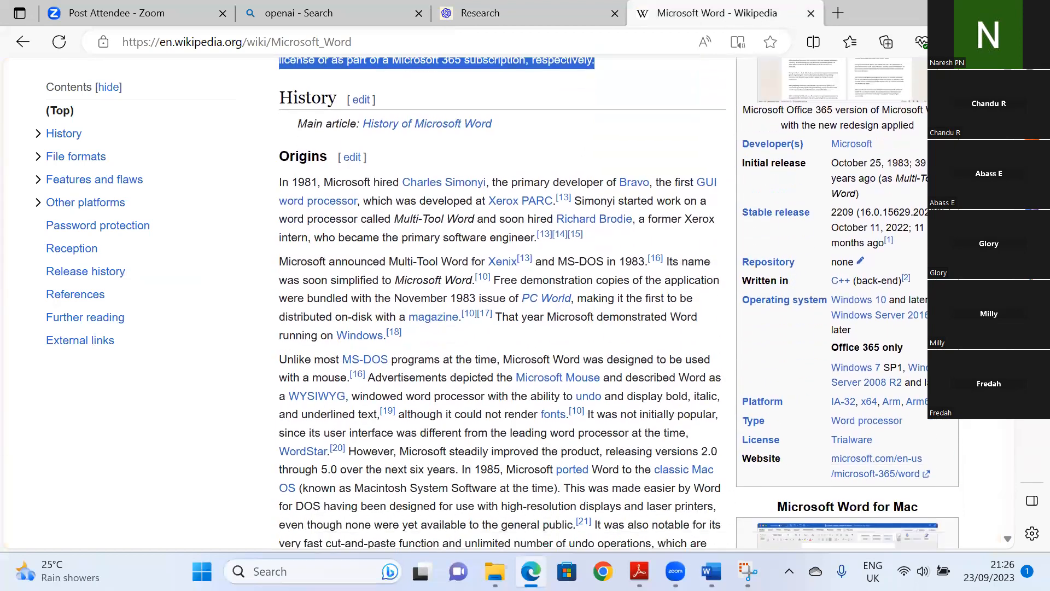
{"action": "scroll", "coordinate": [547, 301], "scroll_direction": "down", "scroll_amount": 20}
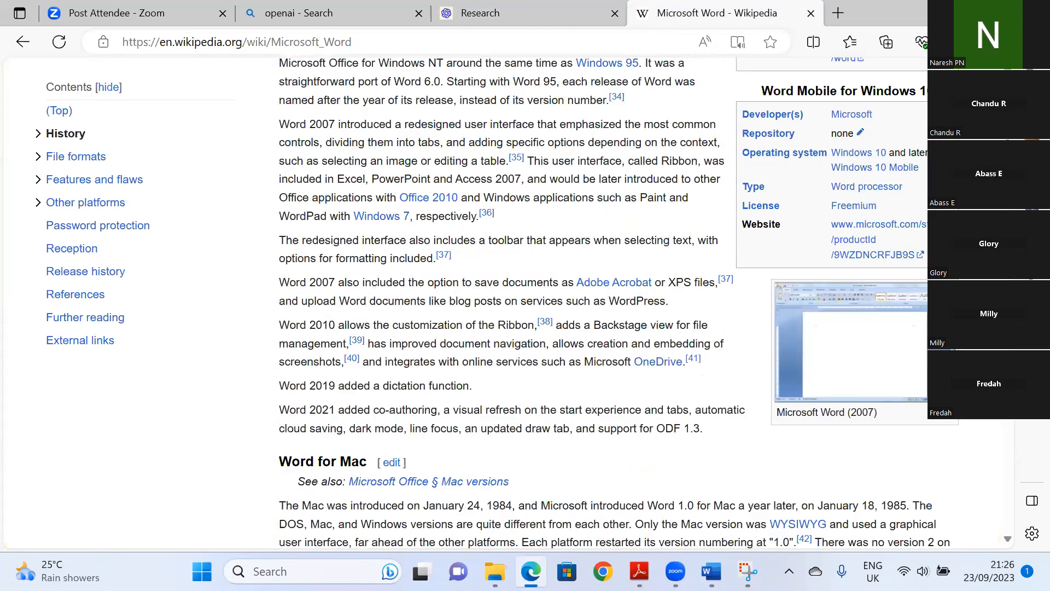
{"action": "scroll", "coordinate": [547, 301], "scroll_direction": "down", "scroll_amount": 14}
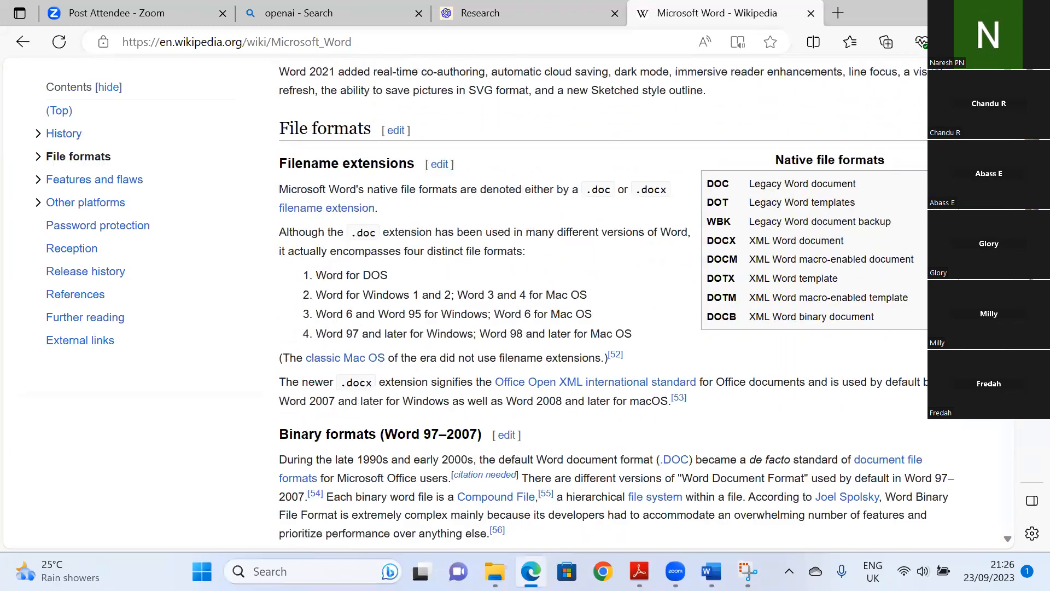
{"action": "scroll", "coordinate": [547, 301], "scroll_direction": "down", "scroll_amount": 1}
{"action": "scroll", "coordinate": [547, 301], "scroll_direction": "up", "scroll_amount": 20}
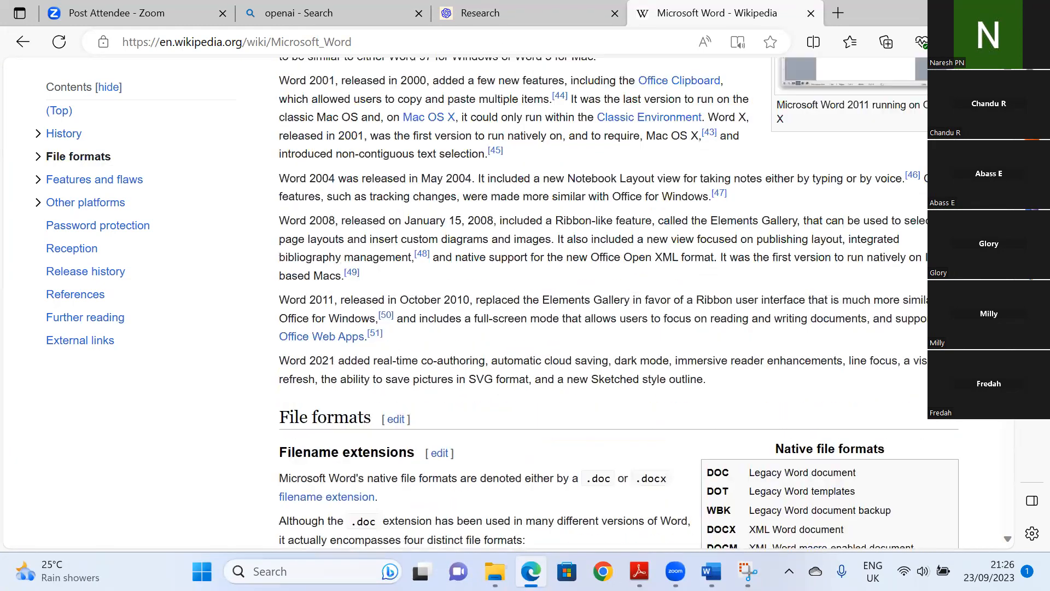
{"action": "scroll", "coordinate": [479, 219], "scroll_direction": "up", "scroll_amount": 2}
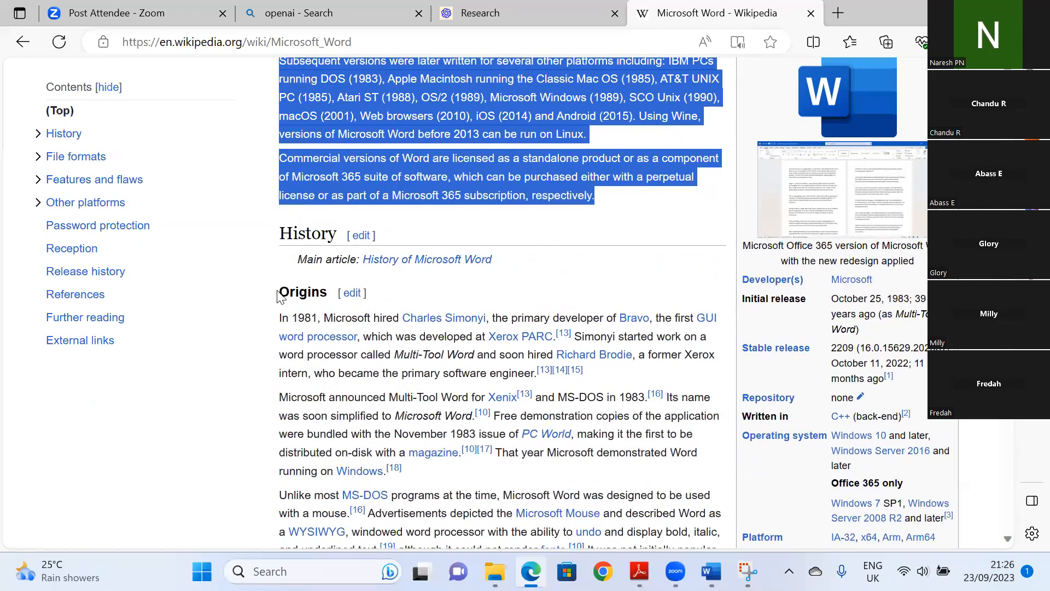
Copy the Wikipedia article text from the Origins heading through the Word for Mac passage ending in "access their old files".
{"action": "left_click_drag", "start_coordinate": [281, 293], "coordinate": [737, 326]}
{"action": "left_click", "coordinate": [739, 330]}
{"action": "key", "text": "ctrl+shift+Tab"}
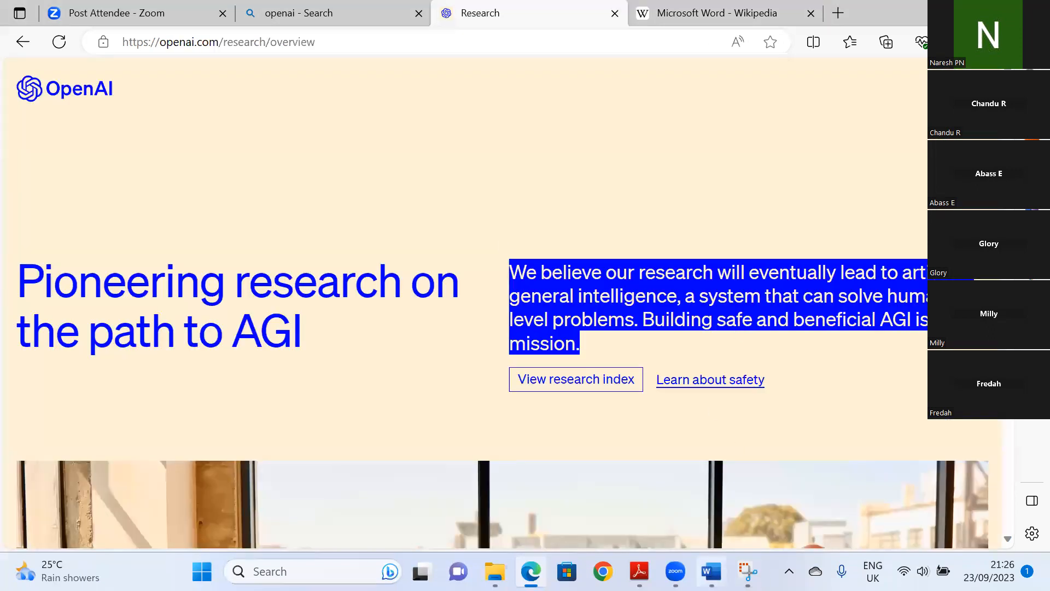
Return to the Word document and paste the copied article text as text only on the empty last page.
{"action": "key", "text": "alt+Tab"}
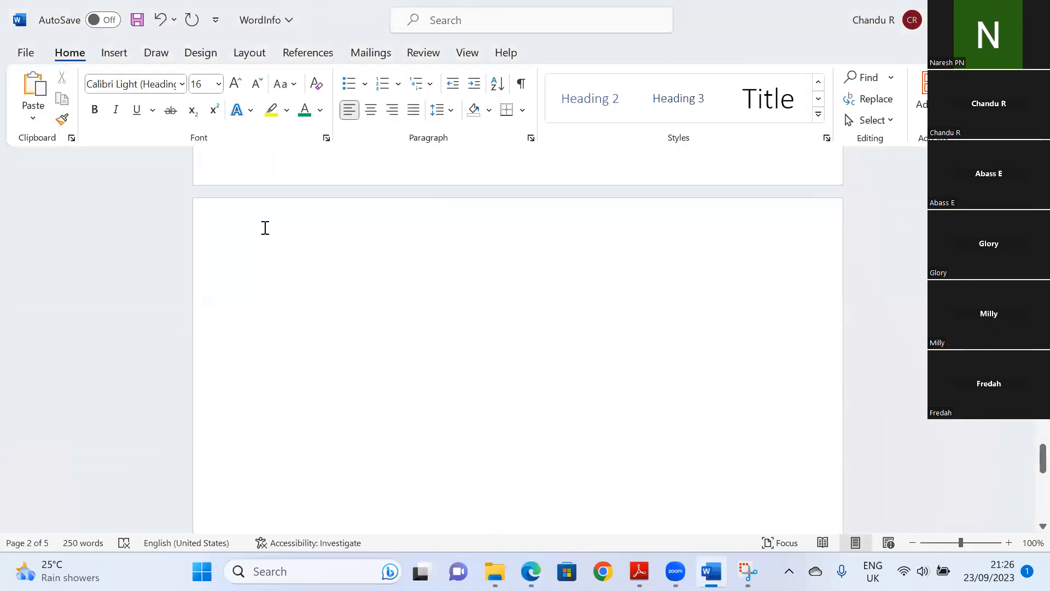
{"action": "left_click", "coordinate": [258, 229]}
{"action": "left_click", "coordinate": [274, 248]}
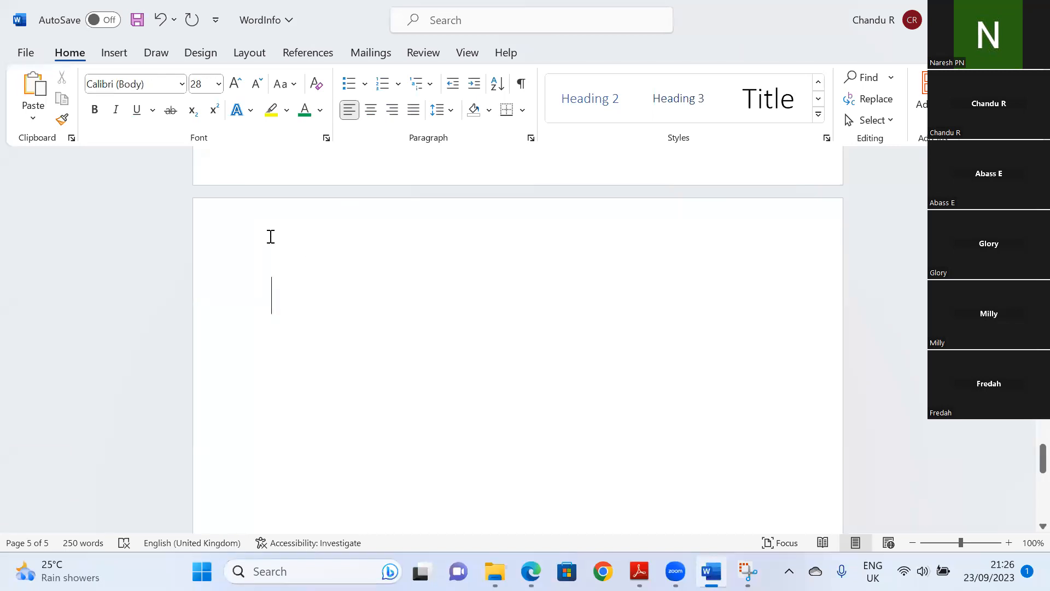
{"action": "right_click", "coordinate": [270, 291]}
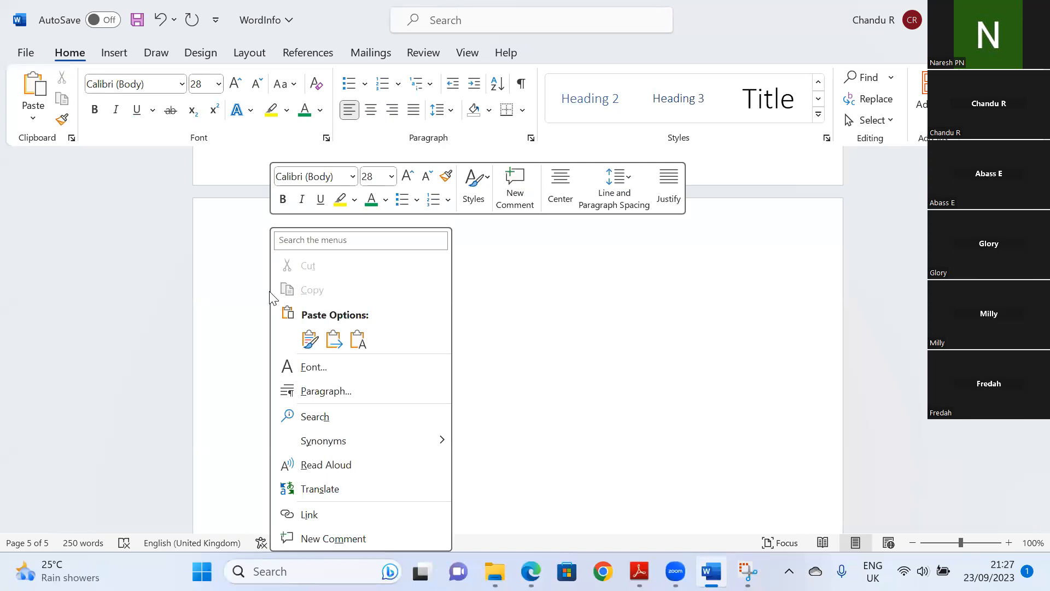
{"action": "left_click", "coordinate": [356, 339]}
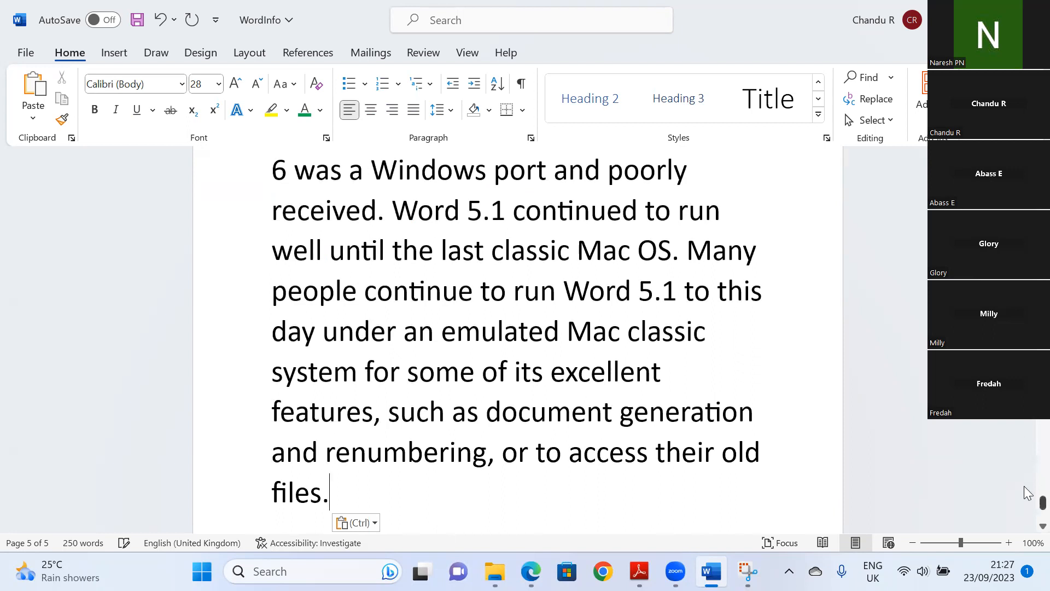
Review the pasted article text from its end back to the Origins heading, along with the paragraphs before it.
{"action": "scroll", "coordinate": [1027, 492], "scroll_direction": "up", "scroll_amount": 15}
{"action": "left_click_drag", "start_coordinate": [1025, 477], "coordinate": [1024, 400]}
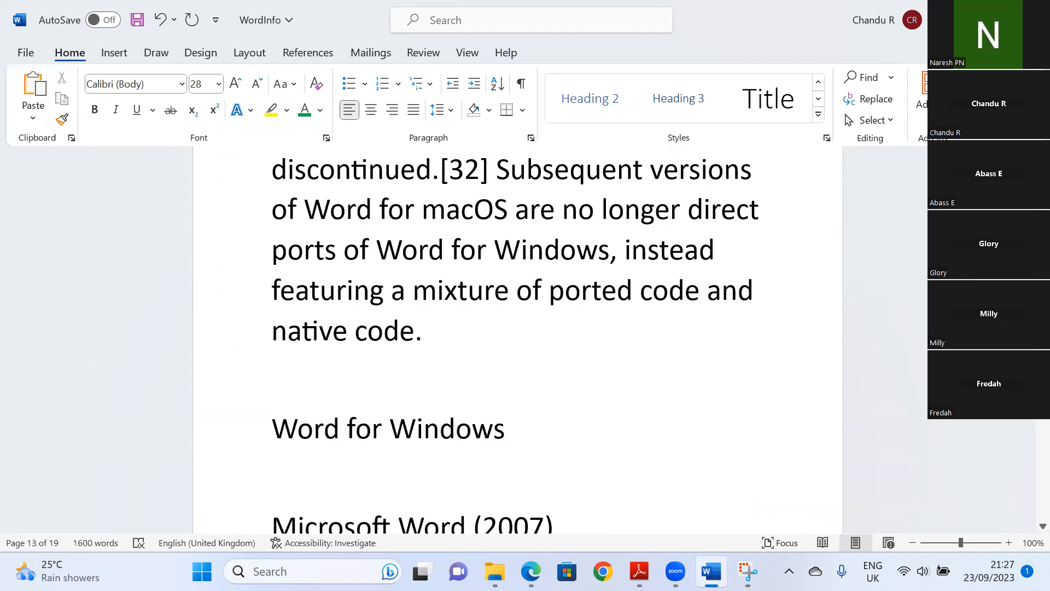
{"action": "scroll", "coordinate": [517, 339], "scroll_direction": "up", "scroll_amount": 20}
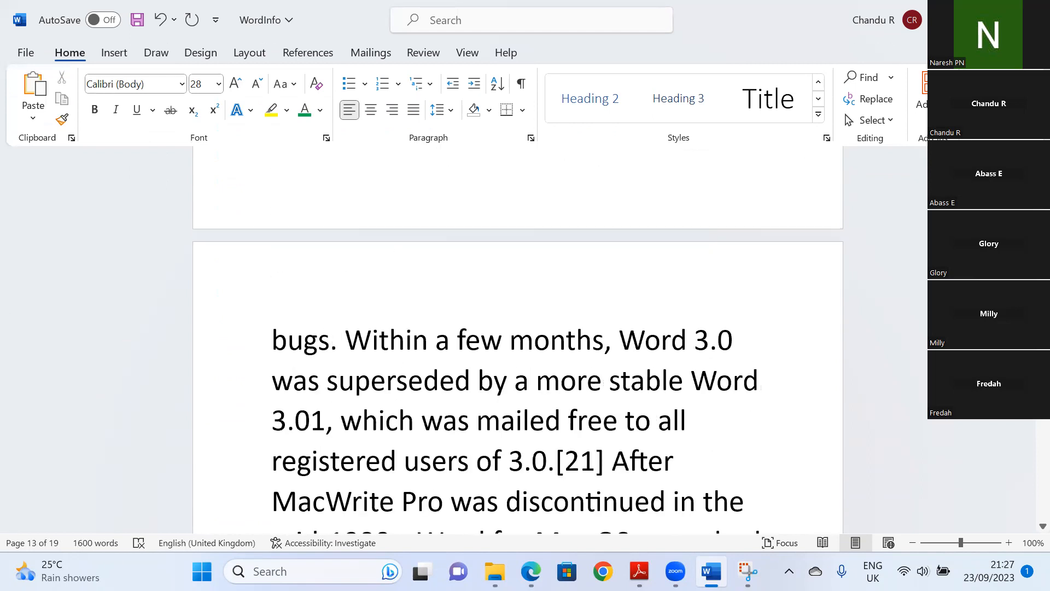
{"action": "scroll", "coordinate": [517, 339], "scroll_direction": "up", "scroll_amount": 3}
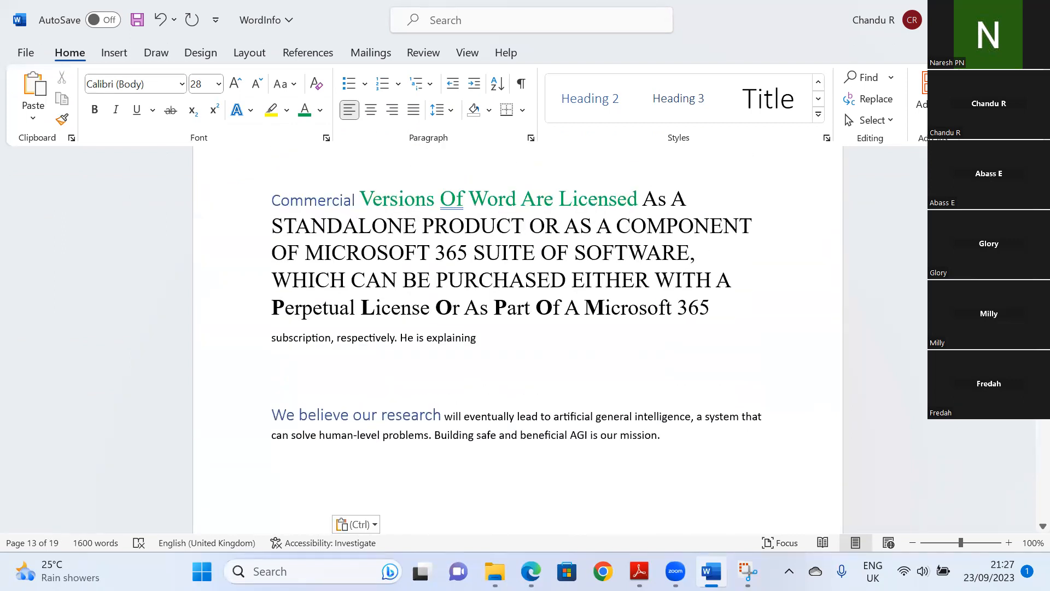
{"action": "scroll", "coordinate": [517, 339], "scroll_direction": "down", "scroll_amount": 15}
{"action": "scroll", "coordinate": [517, 339], "scroll_direction": "up", "scroll_amount": 4}
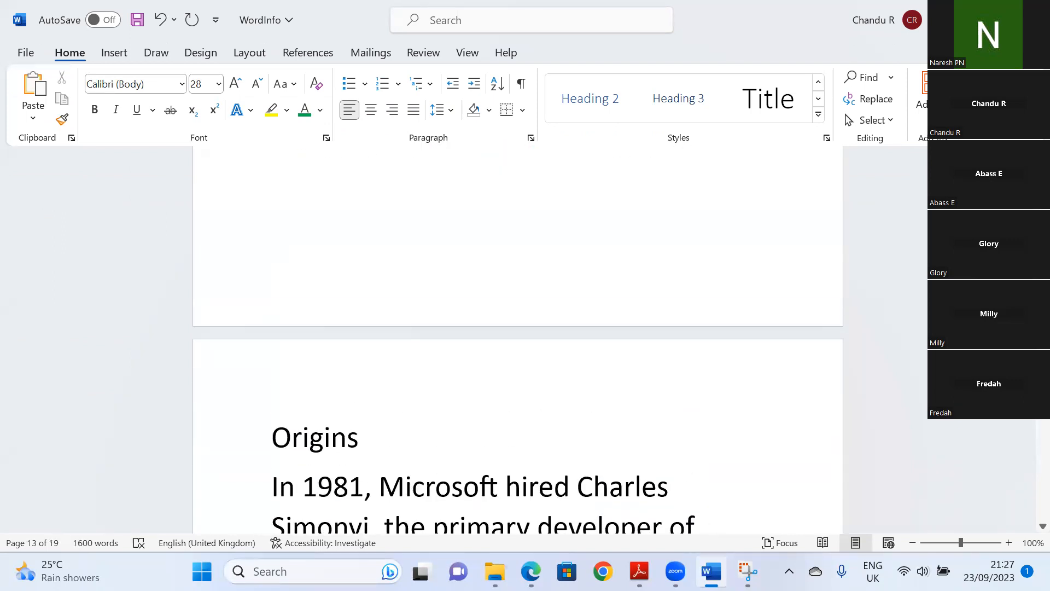
{"action": "left_click", "coordinate": [277, 428]}
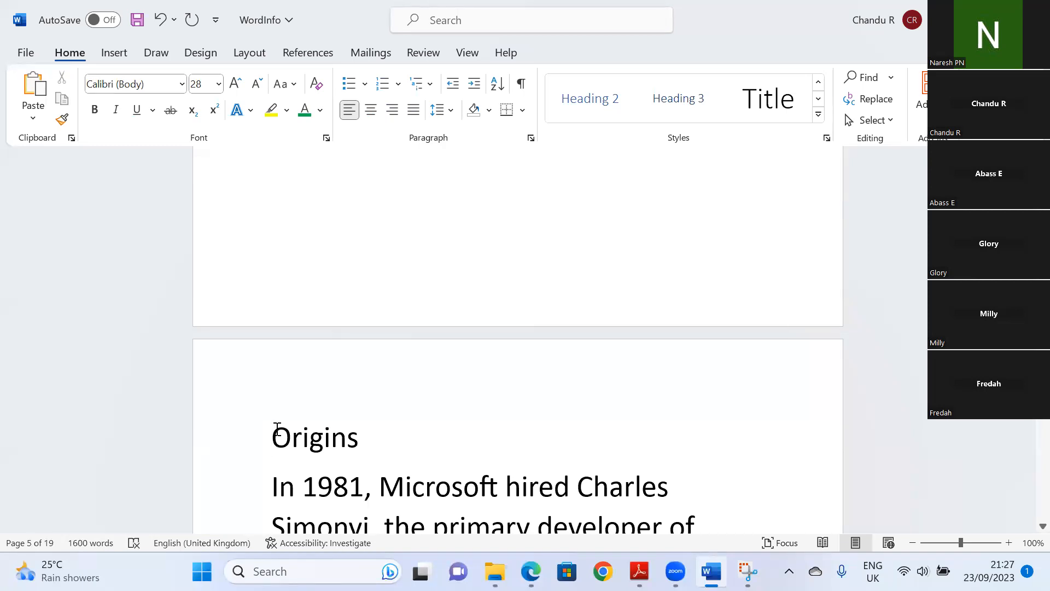
{"action": "left_click_drag", "start_coordinate": [277, 428], "coordinate": [769, 569]}
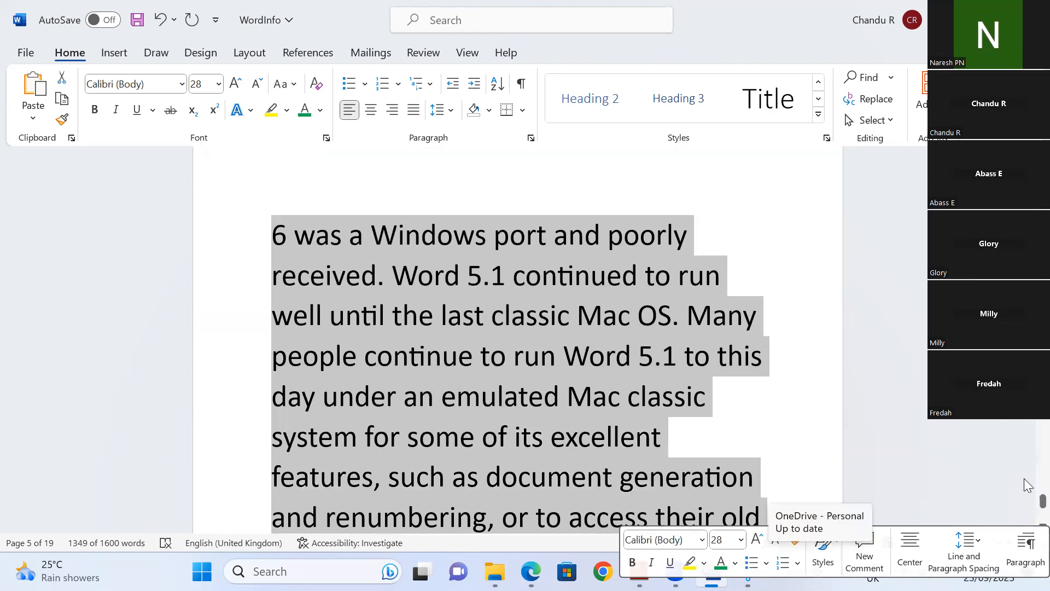
{"action": "left_click_drag", "start_coordinate": [1043, 500], "coordinate": [1043, 205]}
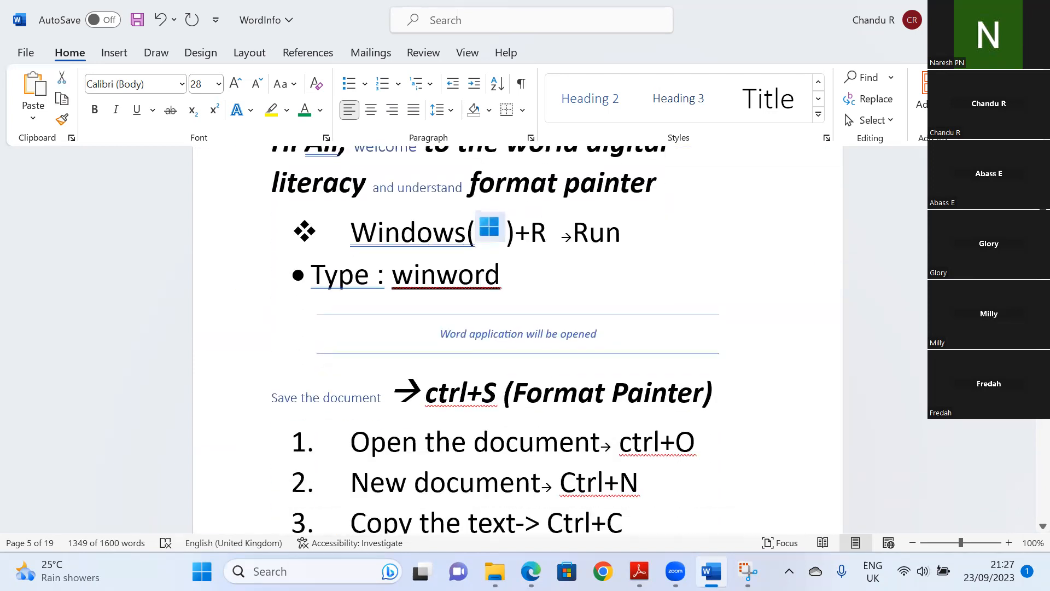
{"action": "left_click", "coordinate": [711, 233]}
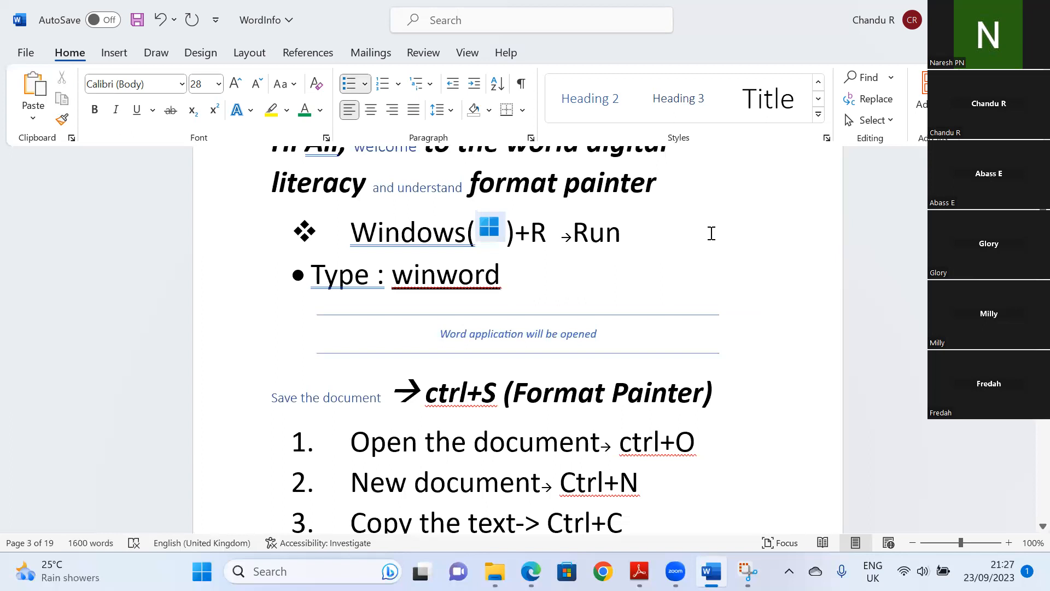
Set the entire document's text to Times New Roman at size 18.
{"action": "key", "text": "ctrl+a"}
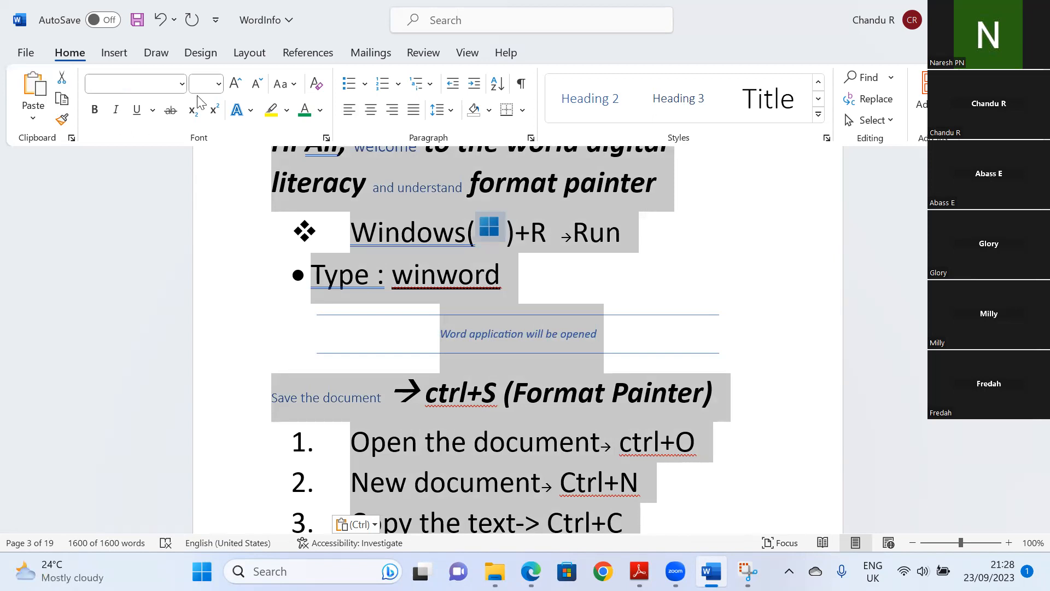
{"action": "left_click", "coordinate": [182, 85]}
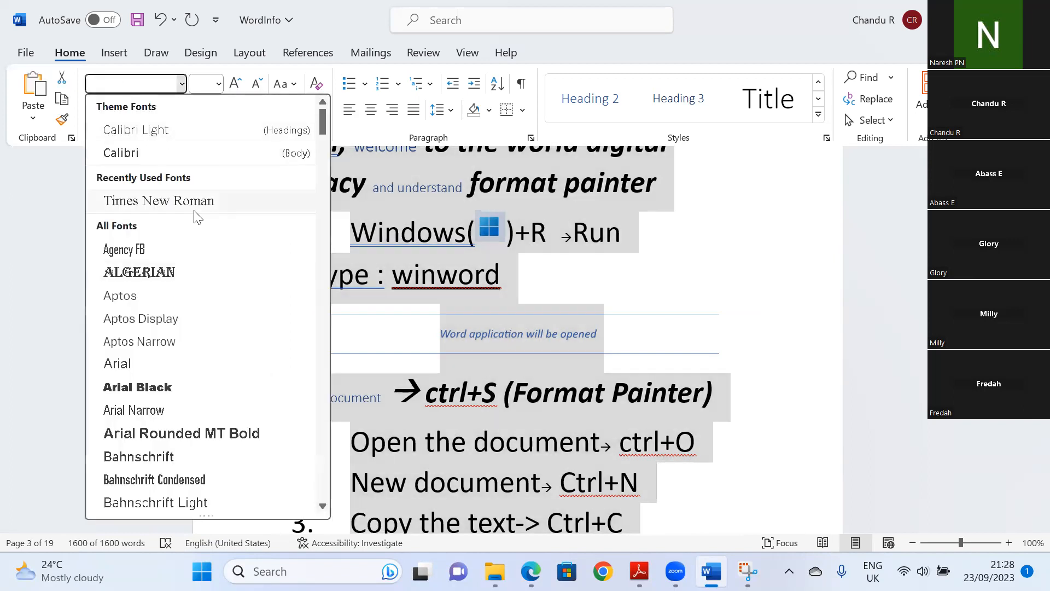
{"action": "left_click", "coordinate": [153, 201]}
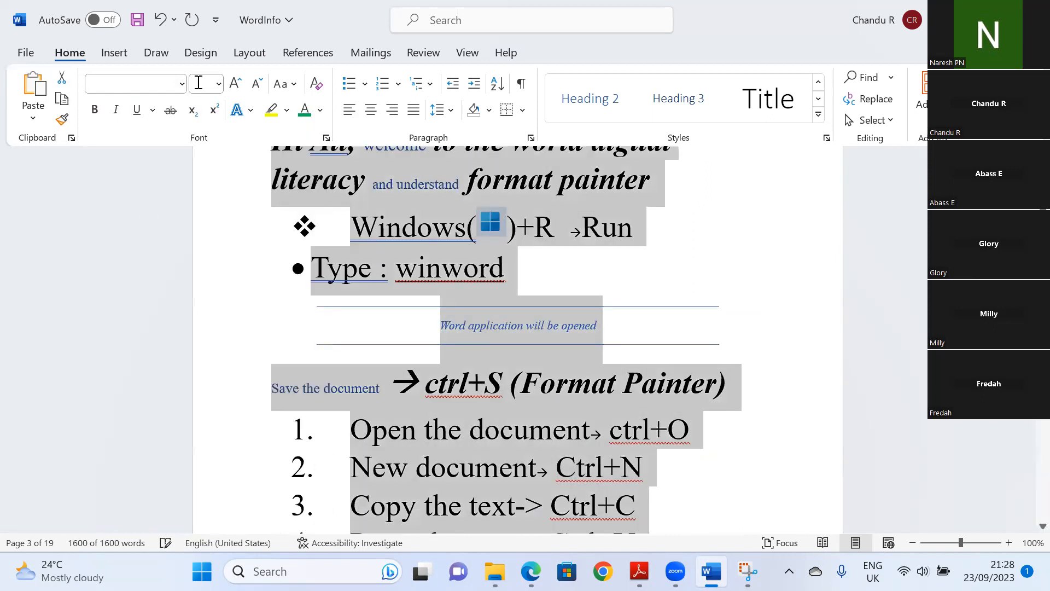
{"action": "left_click", "coordinate": [218, 86]}
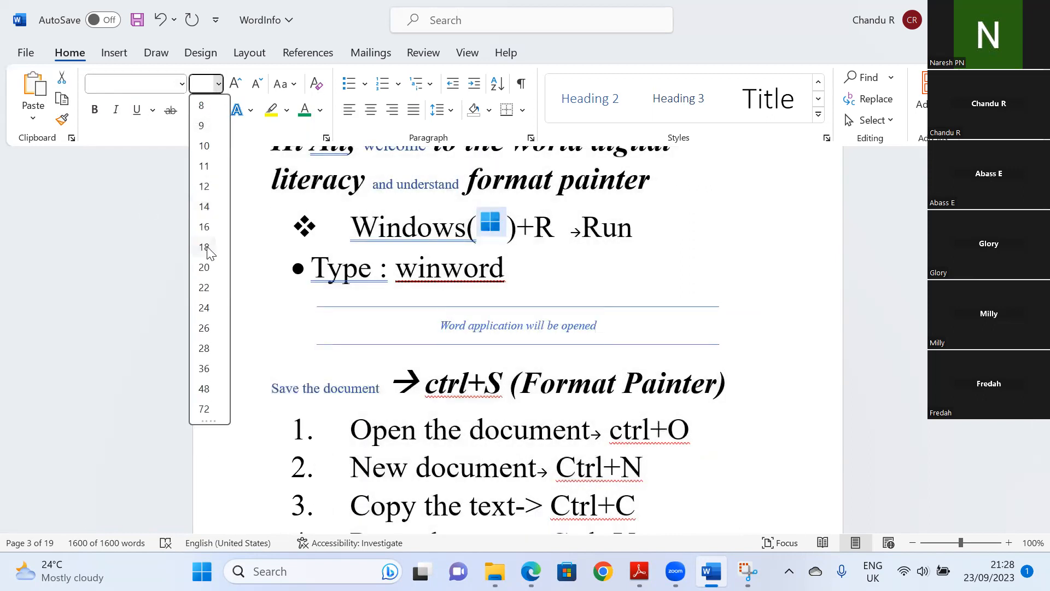
{"action": "left_click", "coordinate": [203, 207]}
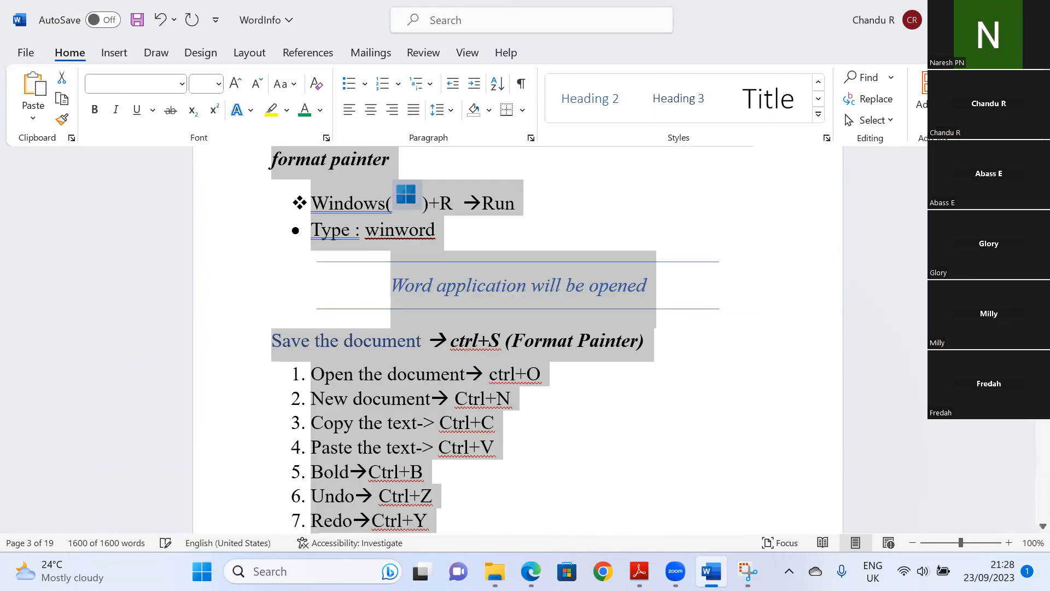
Apply the Heading 1 style to the "Origins" line above the paragraph starting "In 1981".
{"action": "scroll", "coordinate": [518, 339], "scroll_direction": "up", "scroll_amount": 1}
{"action": "scroll", "coordinate": [518, 339], "scroll_direction": "down", "scroll_amount": 10}
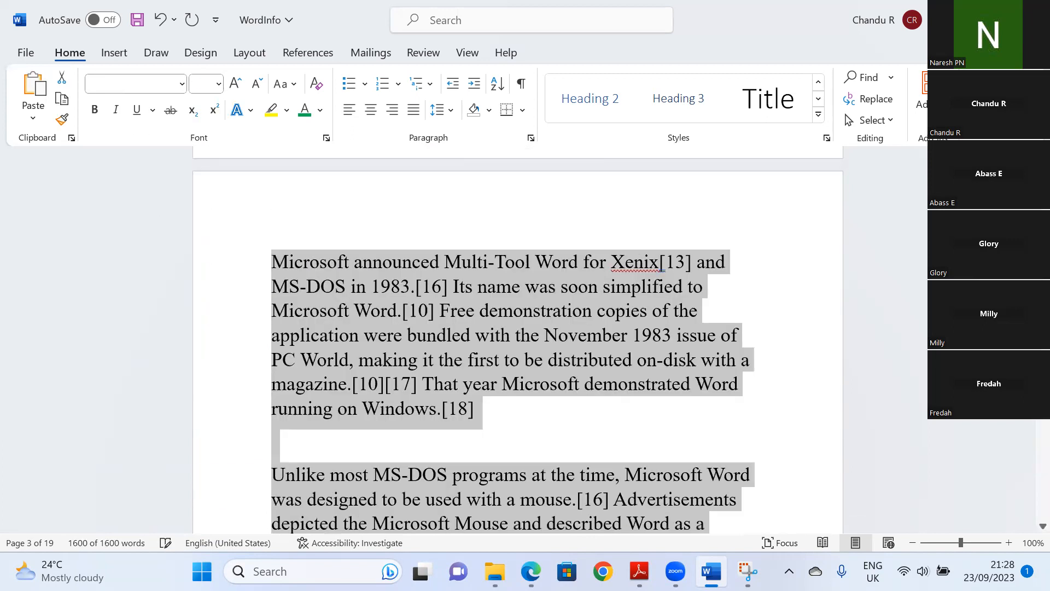
{"action": "scroll", "coordinate": [518, 339], "scroll_direction": "down", "scroll_amount": 3}
{"action": "scroll", "coordinate": [518, 339], "scroll_direction": "up", "scroll_amount": 11}
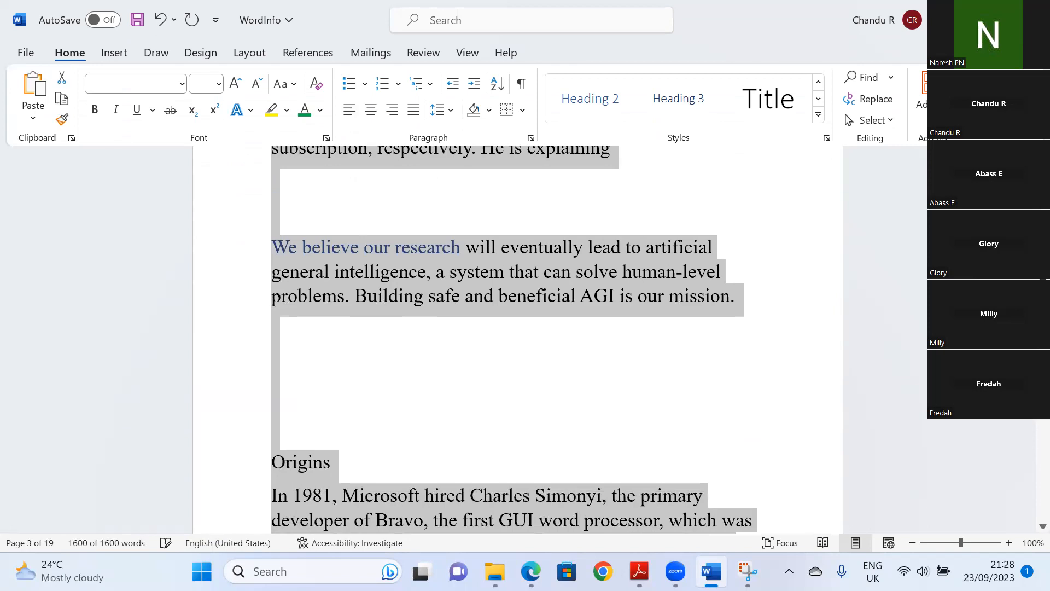
{"action": "scroll", "coordinate": [518, 339], "scroll_direction": "down", "scroll_amount": 5}
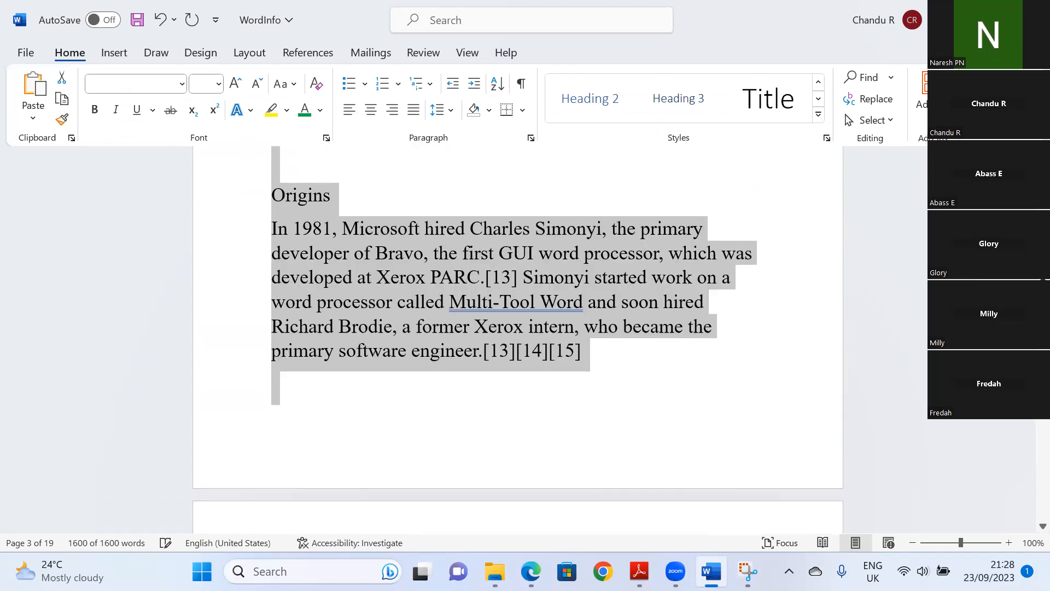
{"action": "left_click", "coordinate": [347, 195]}
{"action": "left_click_drag", "start_coordinate": [346, 194], "coordinate": [270, 196]}
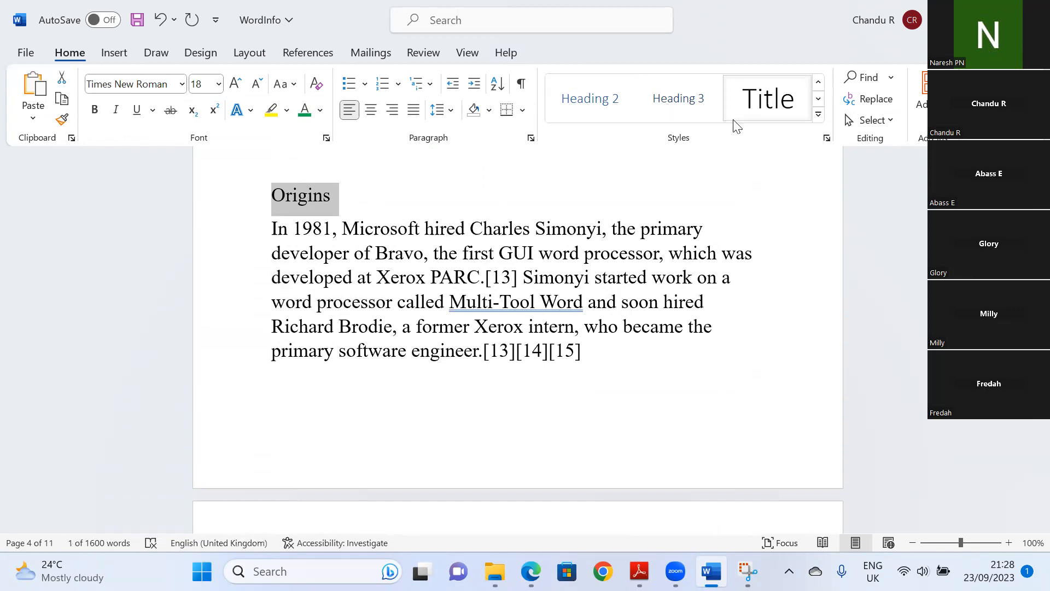
{"action": "left_click", "coordinate": [819, 115]}
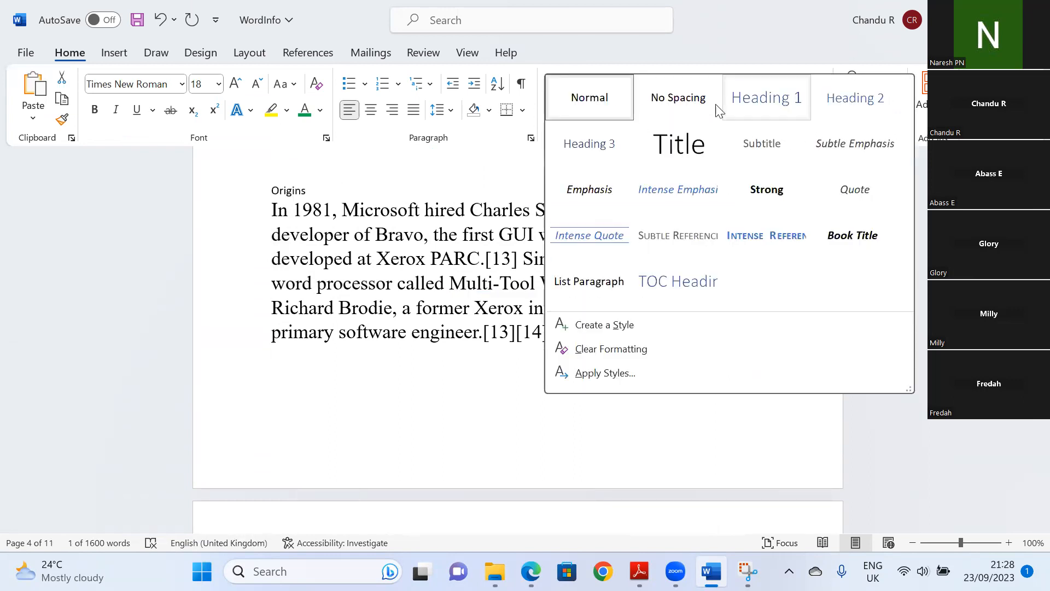
{"action": "key", "text": "Escape"}
{"action": "left_click", "coordinate": [786, 107]}
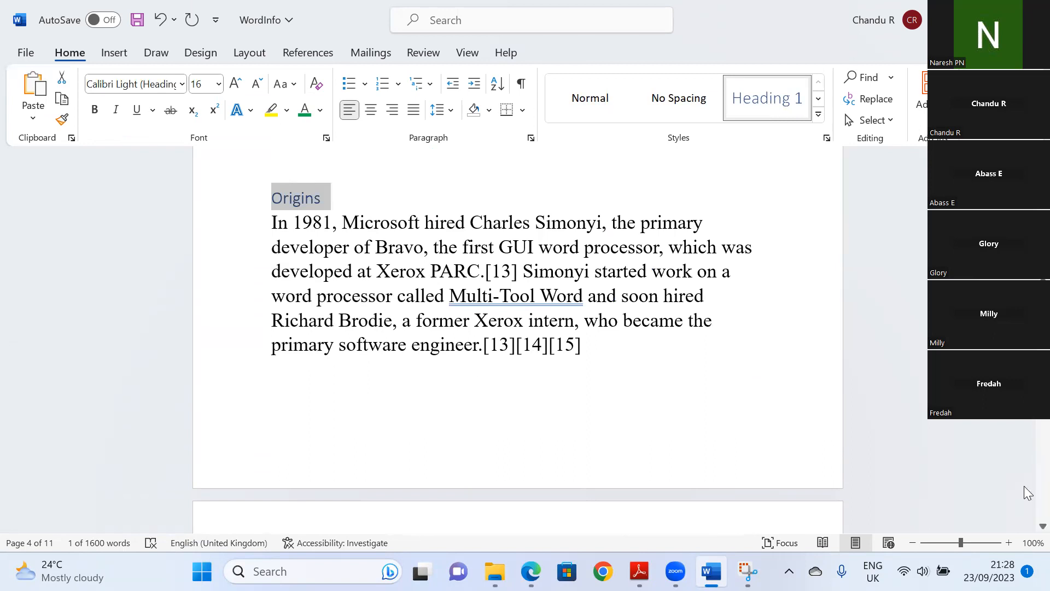
Apply the Heading 2 style to the words "Unlike most MS-DOS programs" at the start of their paragraph.
{"action": "scroll", "coordinate": [1012, 456], "scroll_direction": "down", "scroll_amount": 7}
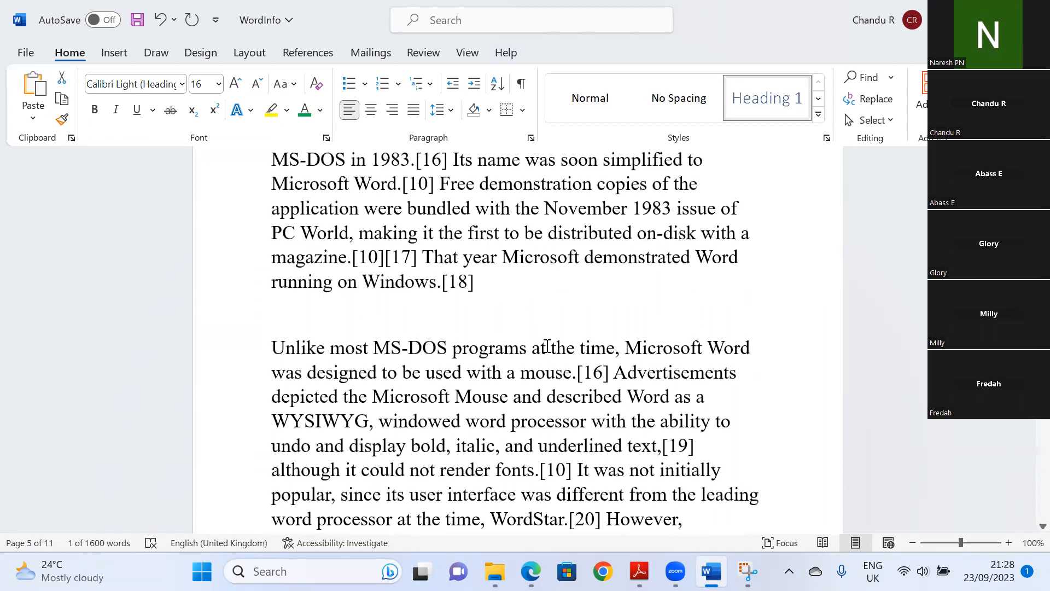
{"action": "left_click_drag", "start_coordinate": [276, 348], "coordinate": [499, 348]}
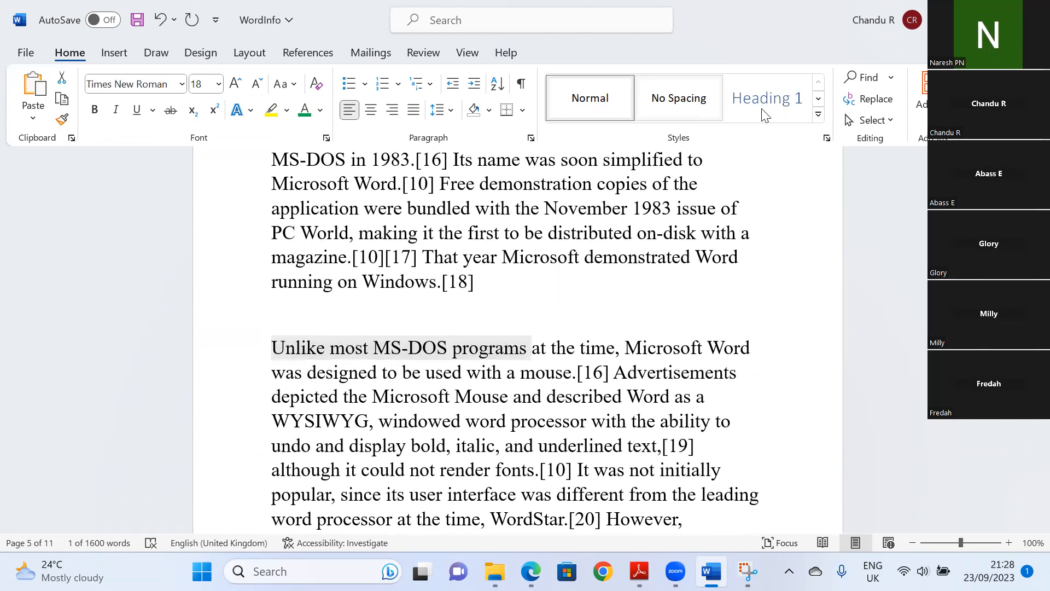
{"action": "left_click", "coordinate": [818, 115]}
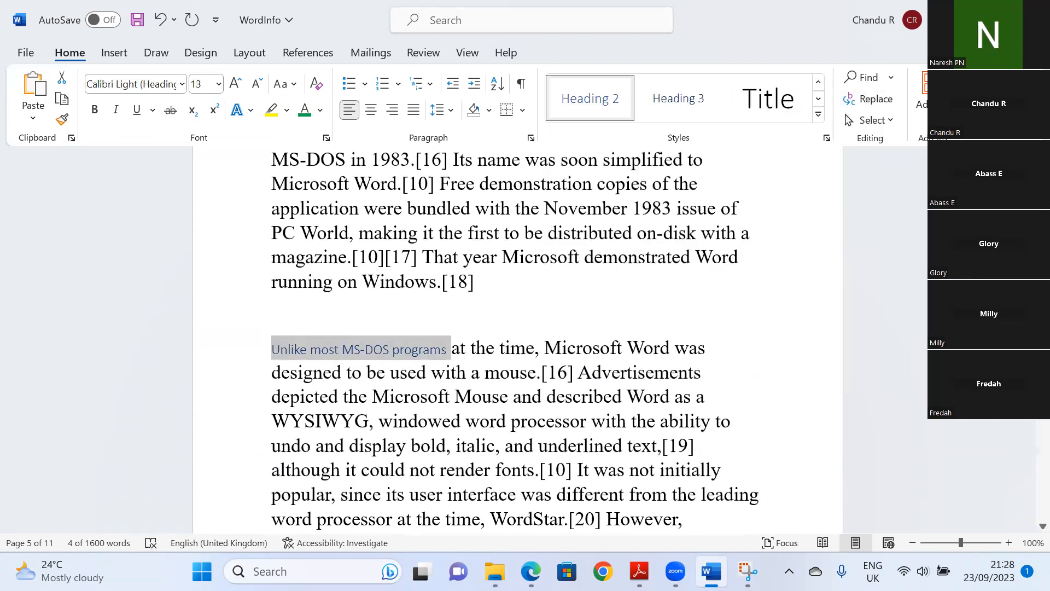
Apply the Heading 3 style to "precedents of LisaWrite" in the paragraph beginning "Following the".
{"action": "scroll", "coordinate": [516, 339], "scroll_direction": "down", "scroll_amount": 5}
{"action": "scroll", "coordinate": [516, 339], "scroll_direction": "down", "scroll_amount": 1}
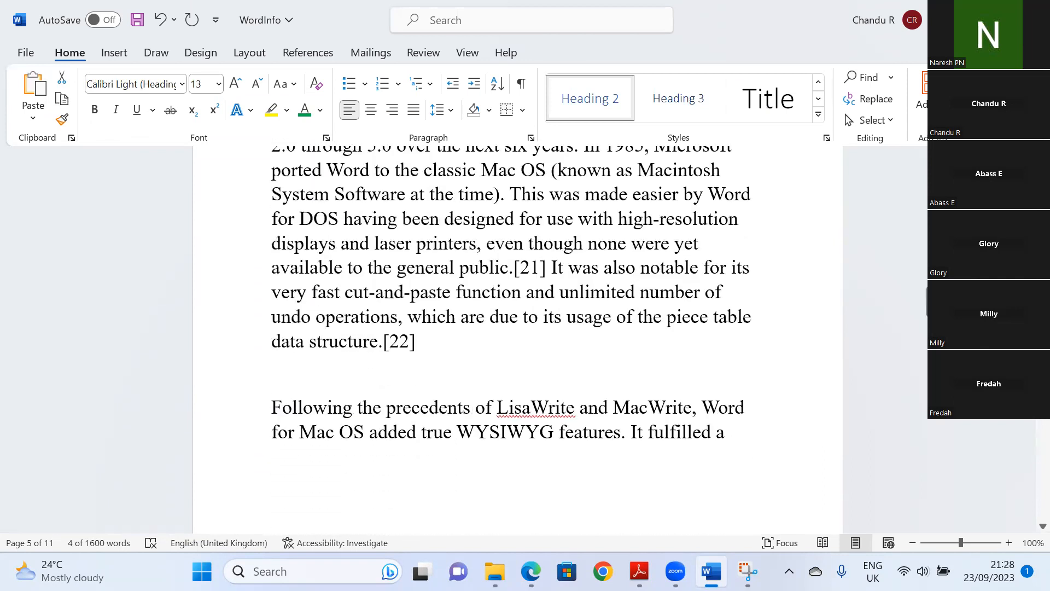
{"action": "left_click", "coordinate": [464, 393]}
{"action": "left_click_drag", "start_coordinate": [389, 410], "coordinate": [579, 410]}
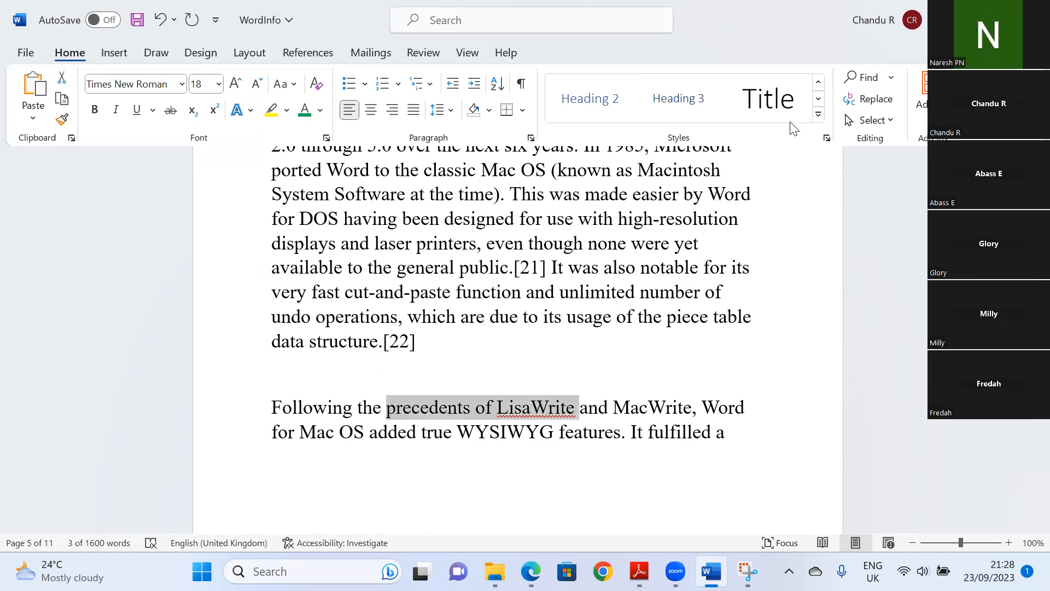
{"action": "left_click", "coordinate": [679, 103]}
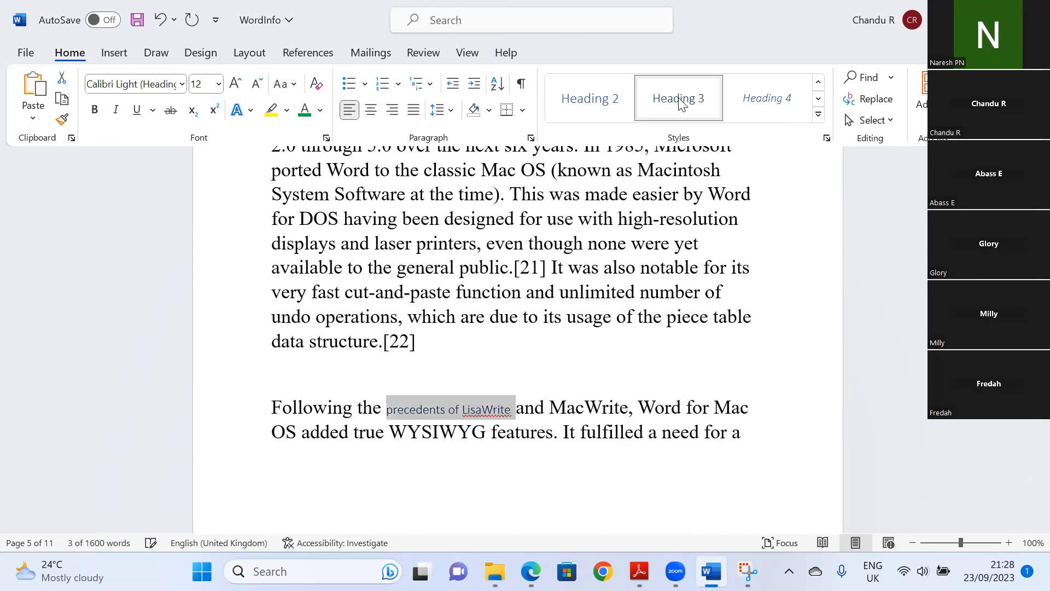
Apply the Heading 4 style to "agreement between Atari and Microsoft" in the paragraph beginning "In 1986".
{"action": "scroll", "coordinate": [518, 339], "scroll_direction": "down", "scroll_amount": 10}
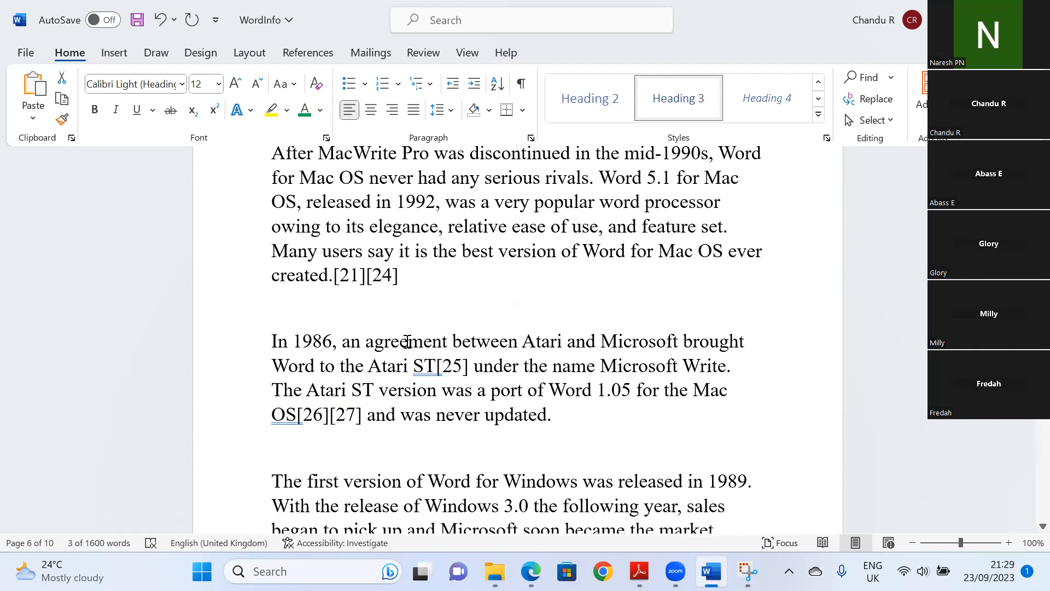
{"action": "left_click_drag", "start_coordinate": [368, 344], "coordinate": [670, 339]}
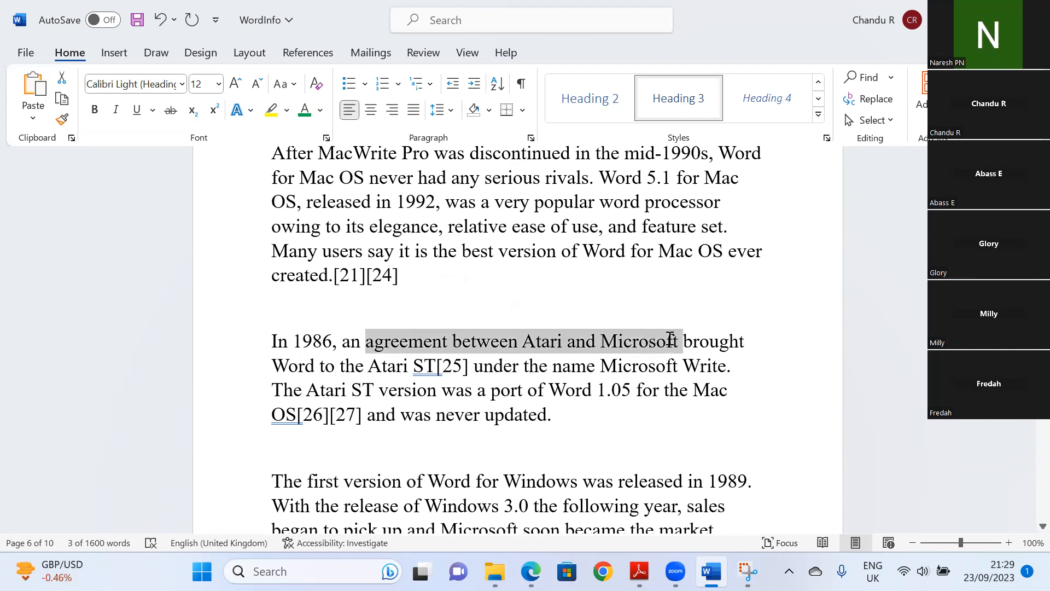
{"action": "left_click", "coordinate": [767, 104]}
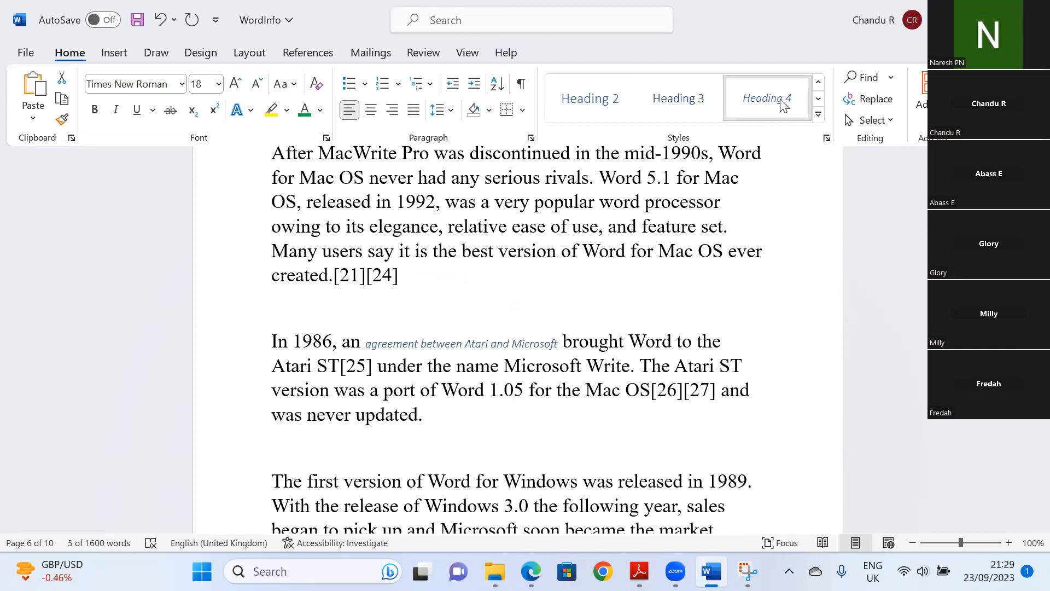
Apply the Heading 2 style to "The first version of Word for Windows" at the start of its paragraph.
{"action": "scroll", "coordinate": [587, 272], "scroll_direction": "down", "scroll_amount": 4}
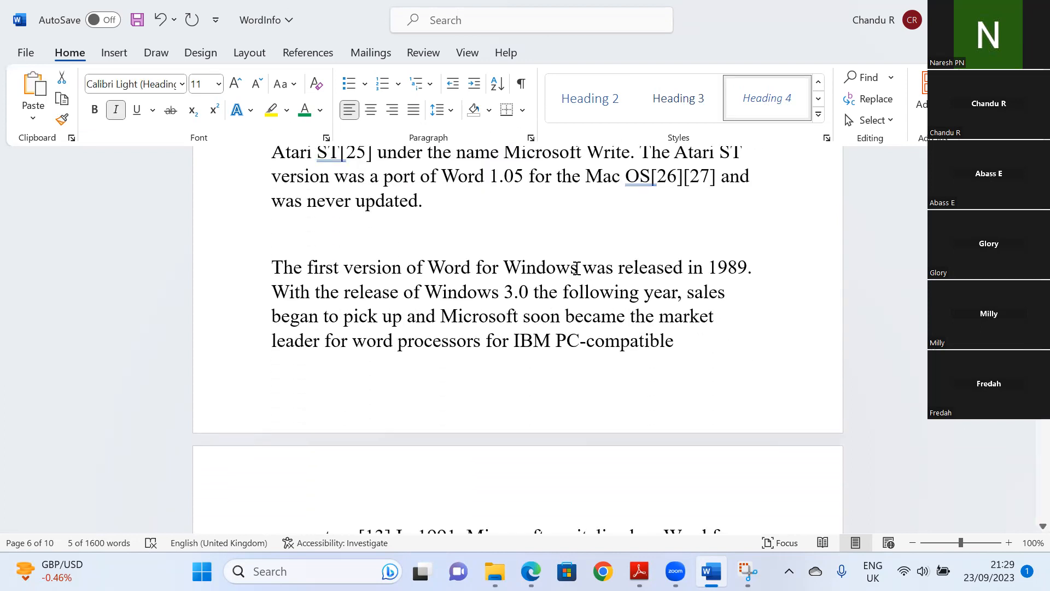
{"action": "left_click_drag", "start_coordinate": [577, 267], "coordinate": [275, 266]}
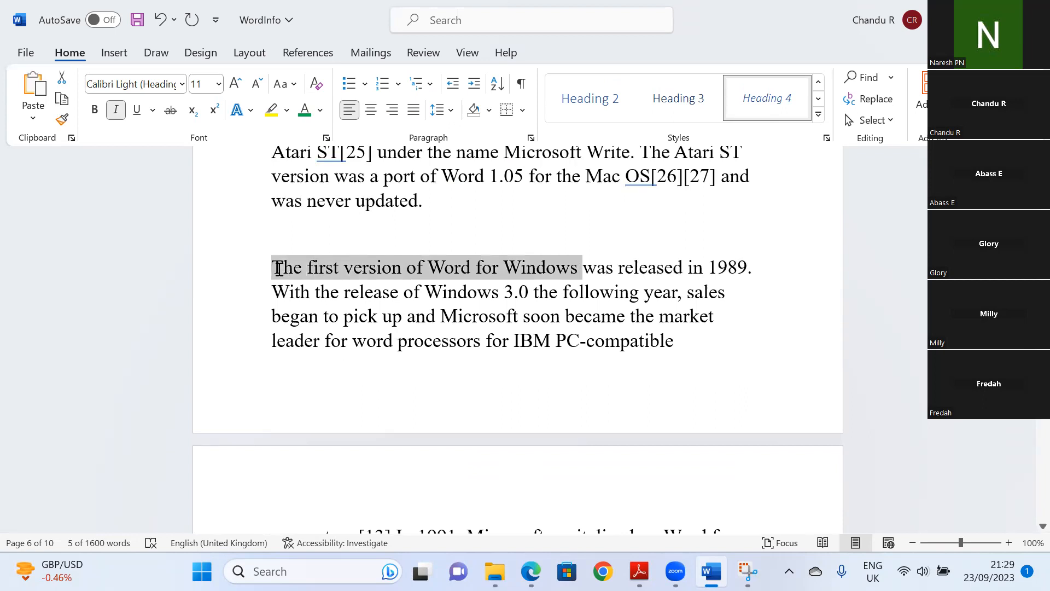
{"action": "left_click", "coordinate": [612, 107]}
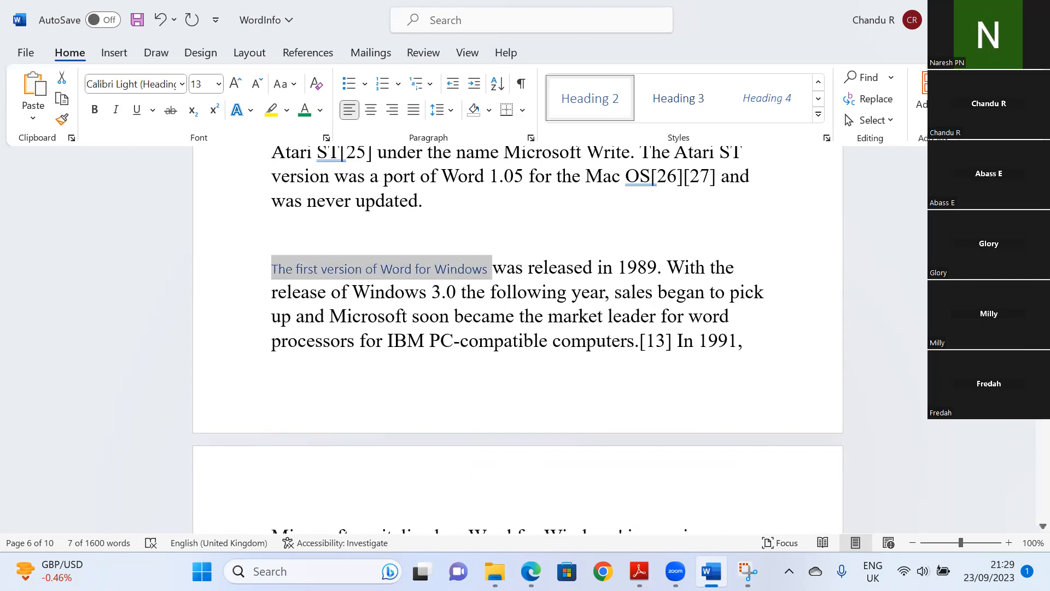
Apply the Heading 1 style to the words "Microsoft capitalized" at the top of page 7.
{"action": "scroll", "coordinate": [480, 215], "scroll_direction": "down", "scroll_amount": 5}
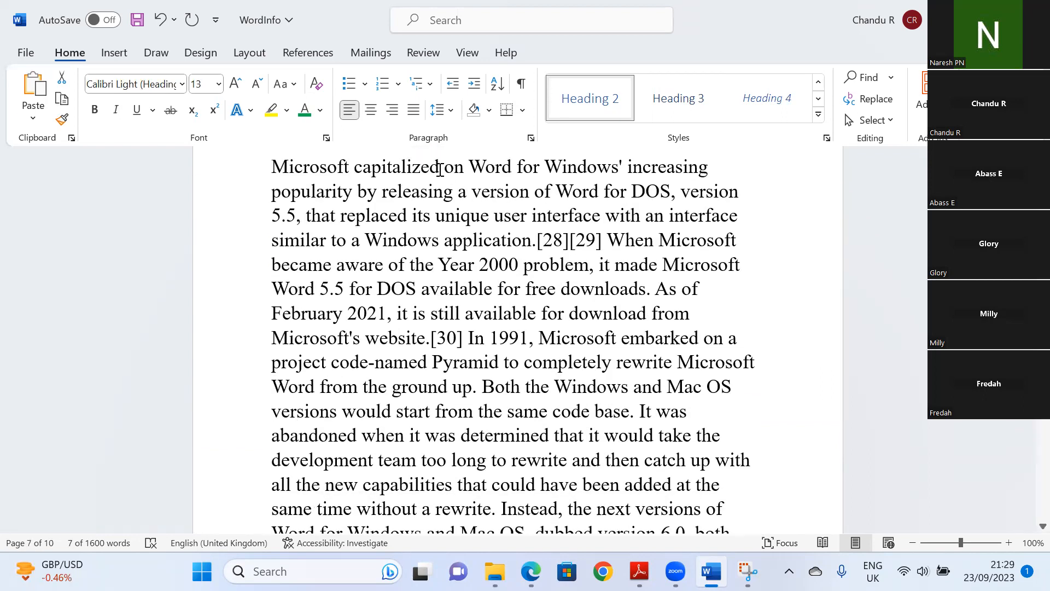
{"action": "left_click_drag", "start_coordinate": [440, 170], "coordinate": [272, 167]}
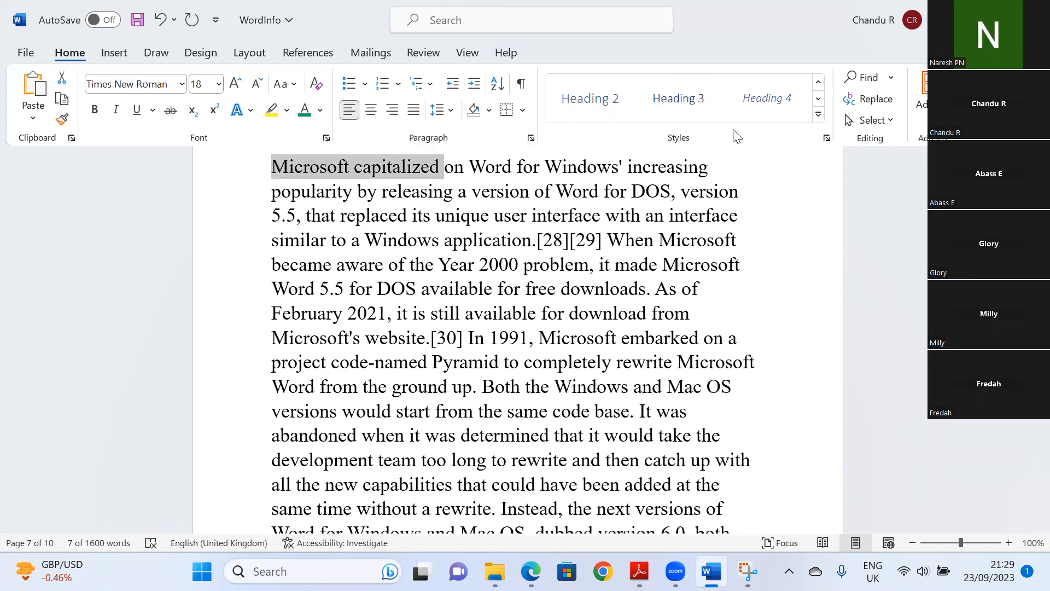
{"action": "left_click", "coordinate": [819, 114]}
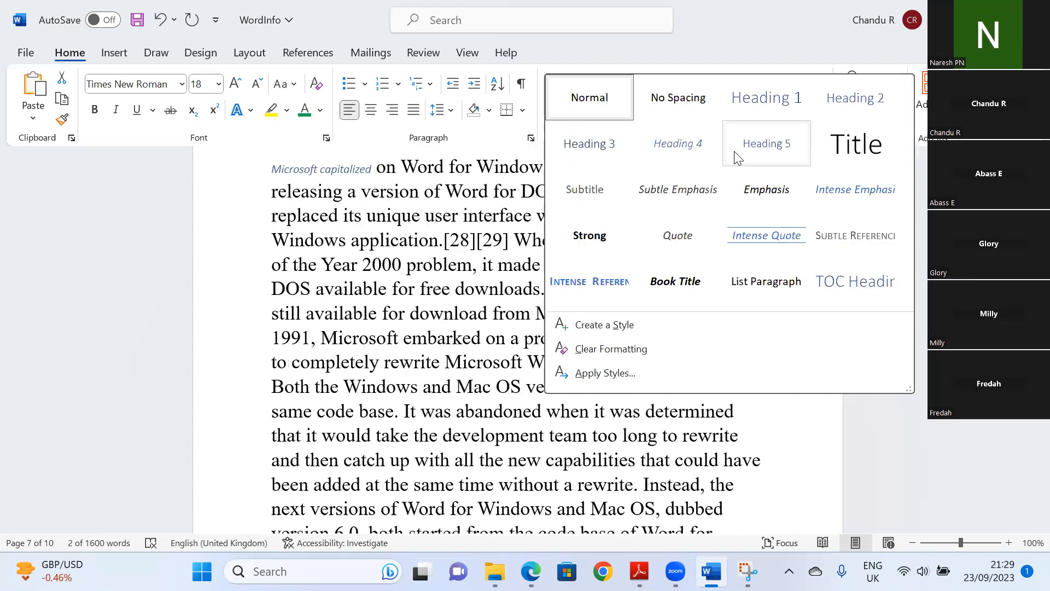
{"action": "left_click", "coordinate": [793, 110]}
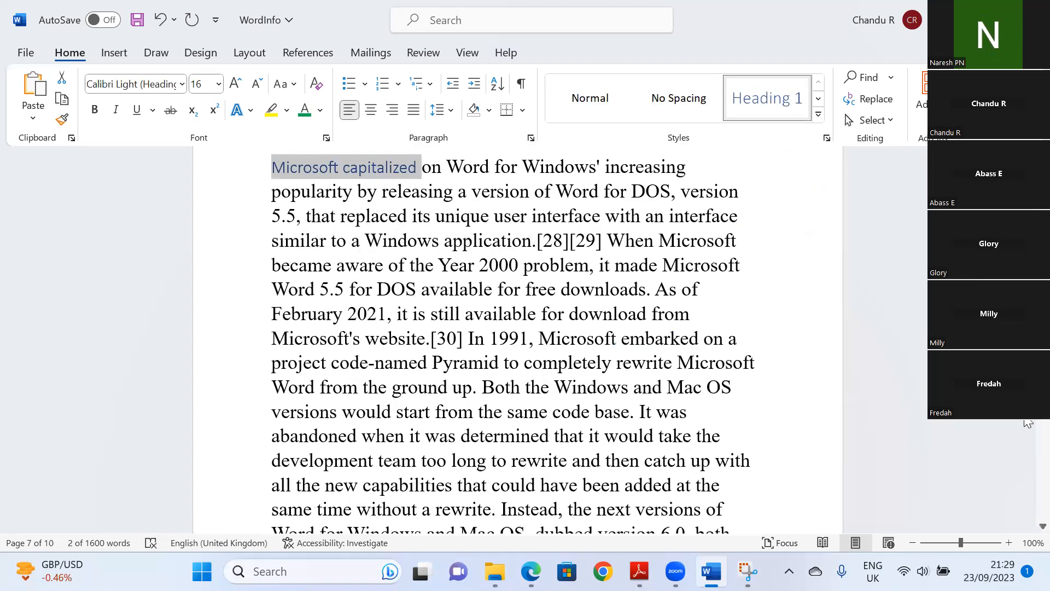
Apply the Heading 1 style to the "Word for Windows" line above "Microsoft Word (2007)".
{"action": "scroll", "coordinate": [515, 339], "scroll_direction": "down", "scroll_amount": 4}
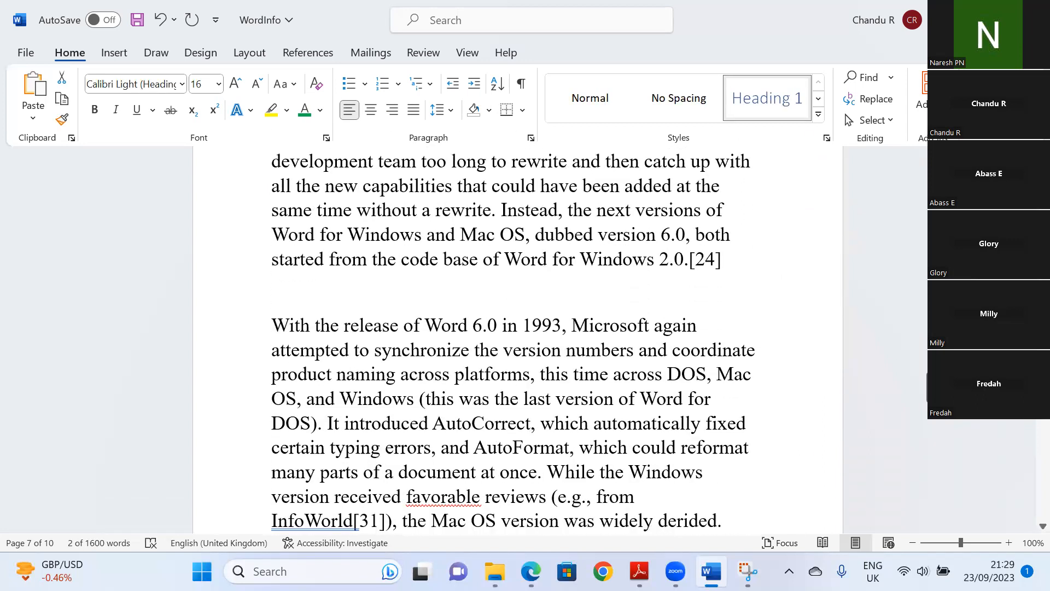
{"action": "scroll", "coordinate": [1028, 422], "scroll_direction": "down", "scroll_amount": 4}
{"action": "scroll", "coordinate": [1028, 423], "scroll_direction": "down", "scroll_amount": 5}
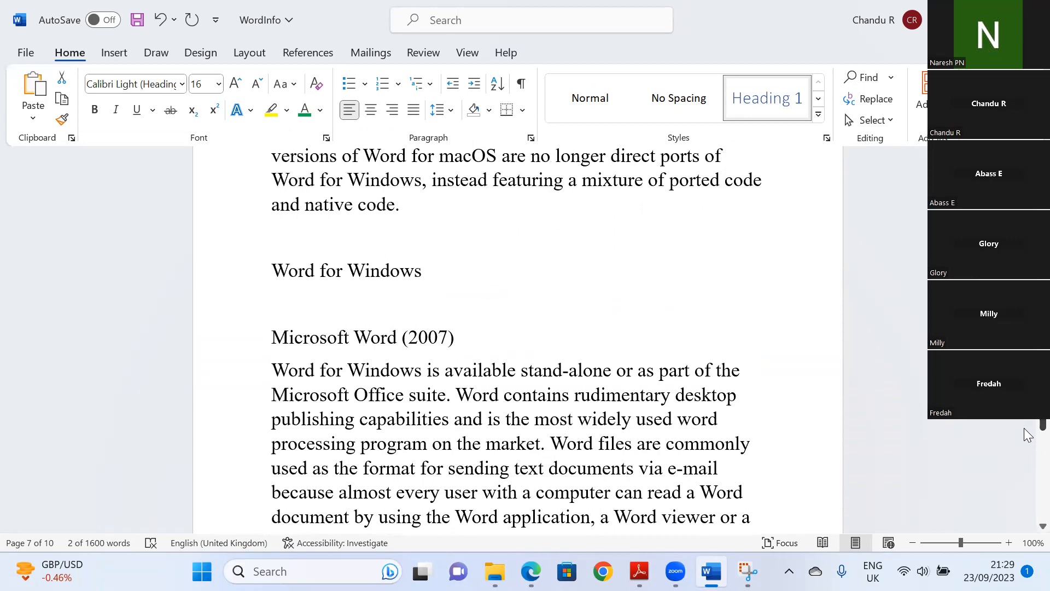
{"action": "left_click", "coordinate": [249, 271]}
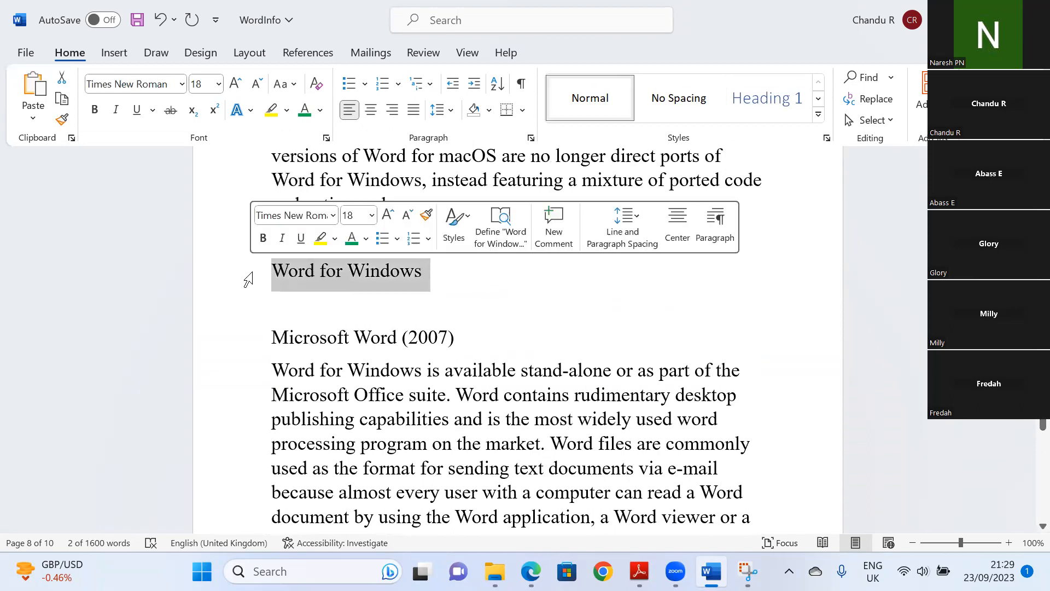
{"action": "left_click", "coordinate": [765, 113]}
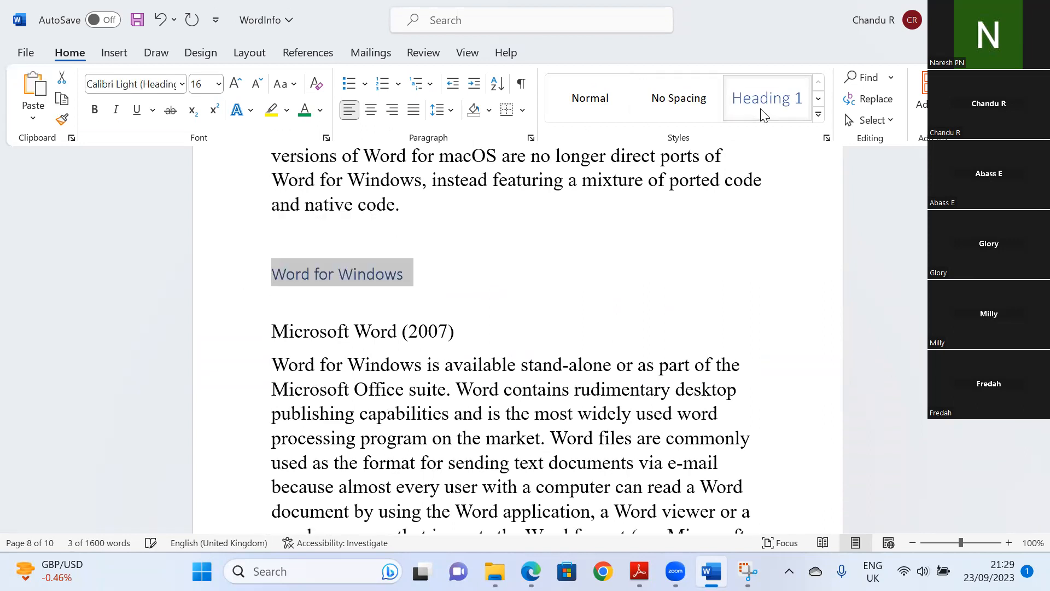
Apply the Heading 2 style to "Word 2007" at the start of the paragraph about the redesigned user interface.
{"action": "scroll", "coordinate": [1027, 432], "scroll_direction": "down", "scroll_amount": 1}
{"action": "left_click_drag", "start_coordinate": [1028, 433], "coordinate": [1027, 449]}
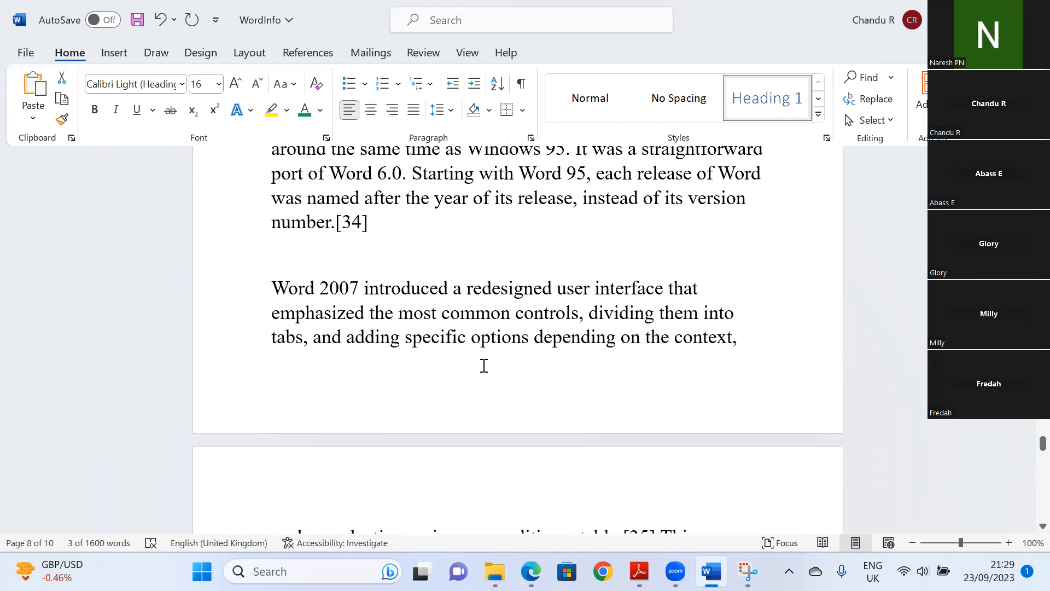
{"action": "left_click_drag", "start_coordinate": [361, 289], "coordinate": [272, 288]}
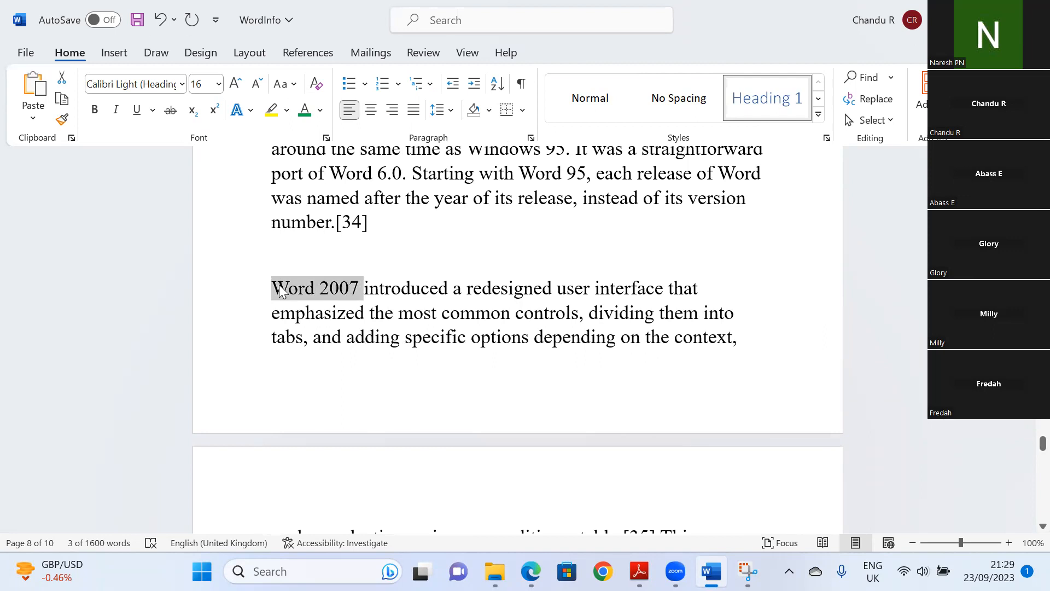
{"action": "left_click", "coordinate": [819, 115]}
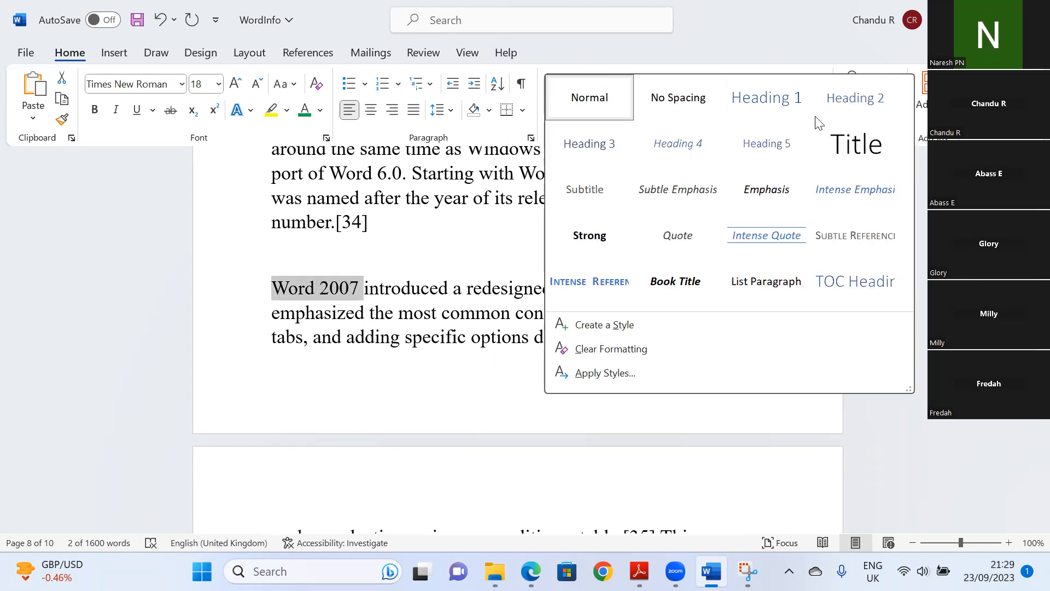
{"action": "left_click", "coordinate": [850, 110]}
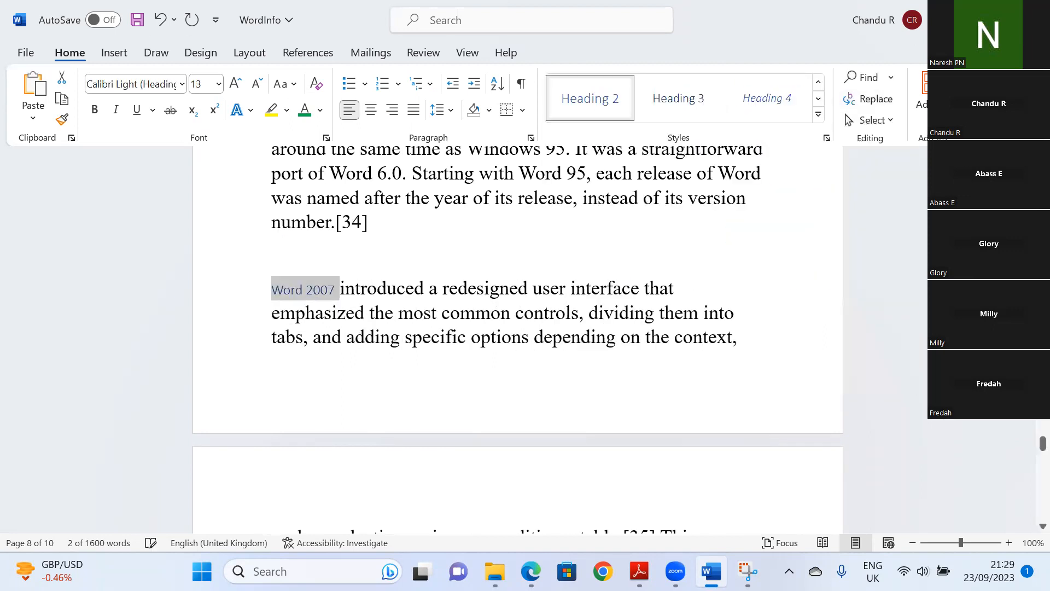
Apply the Heading 1 style to the "Word for Mac" line below the Word 2021 paragraph.
{"action": "left_click_drag", "start_coordinate": [1028, 444], "coordinate": [1027, 481]}
{"action": "left_click_drag", "start_coordinate": [399, 317], "coordinate": [272, 313]}
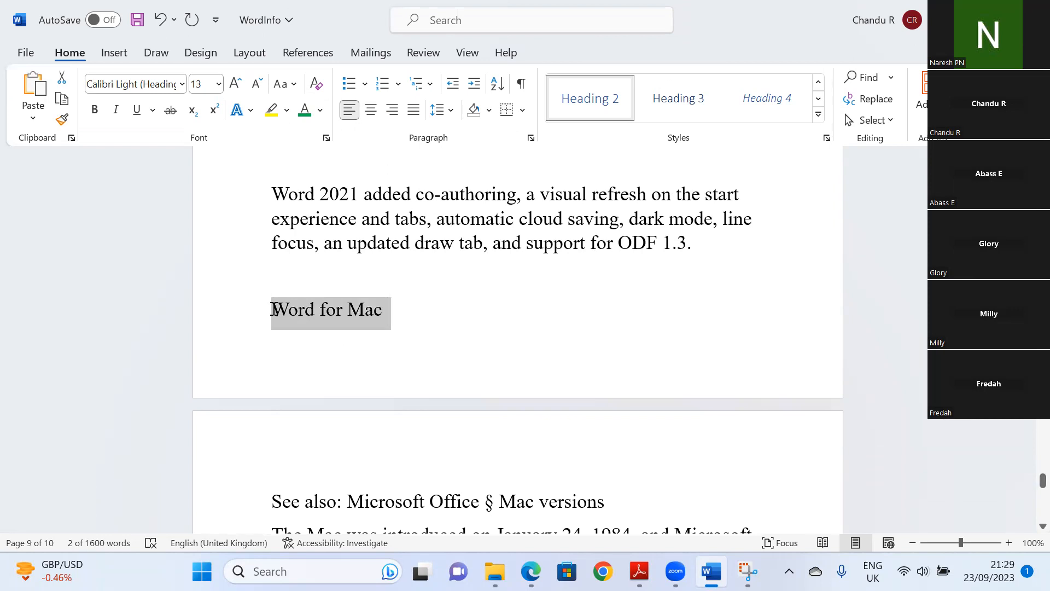
{"action": "left_click", "coordinate": [819, 116]}
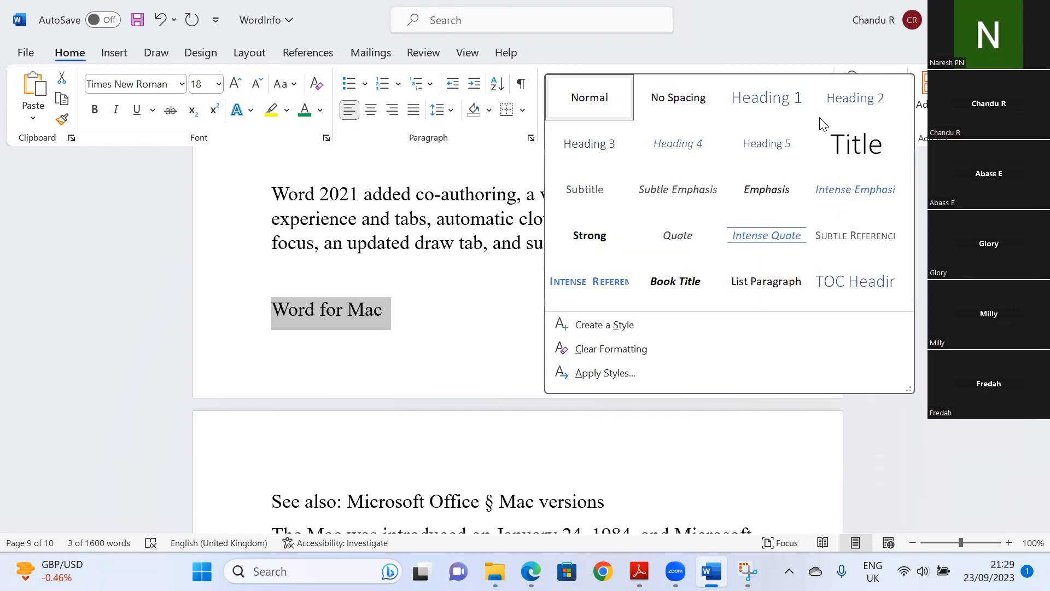
{"action": "left_click", "coordinate": [786, 107]}
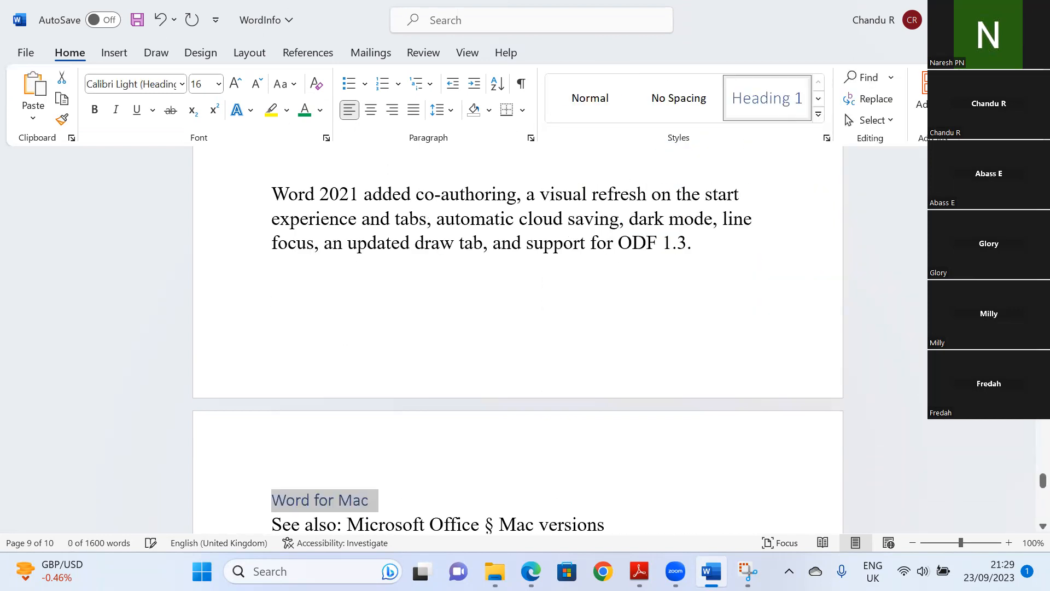
Update the entire table of contents so it includes the newly styled article headings.
{"action": "scroll", "coordinate": [1027, 477], "scroll_direction": "down", "scroll_amount": 6}
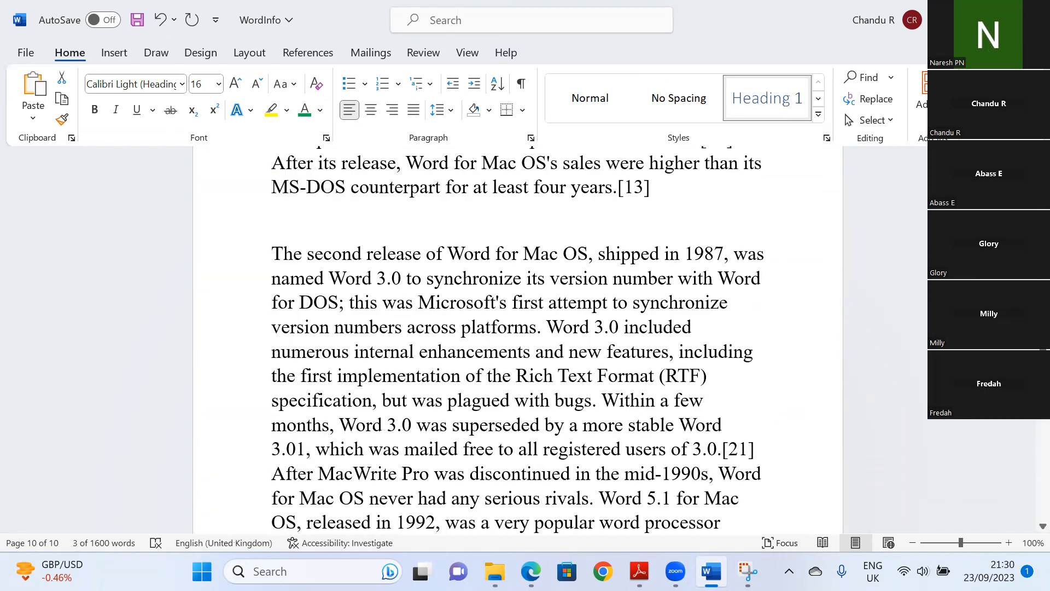
{"action": "mouse_move", "coordinate": [1043, 350]}
{"action": "left_mouse_down"}
{"action": "mouse_move", "coordinate": [1043, 164]}
{"action": "mouse_move", "coordinate": [1043, 195]}
{"action": "left_mouse_up"}
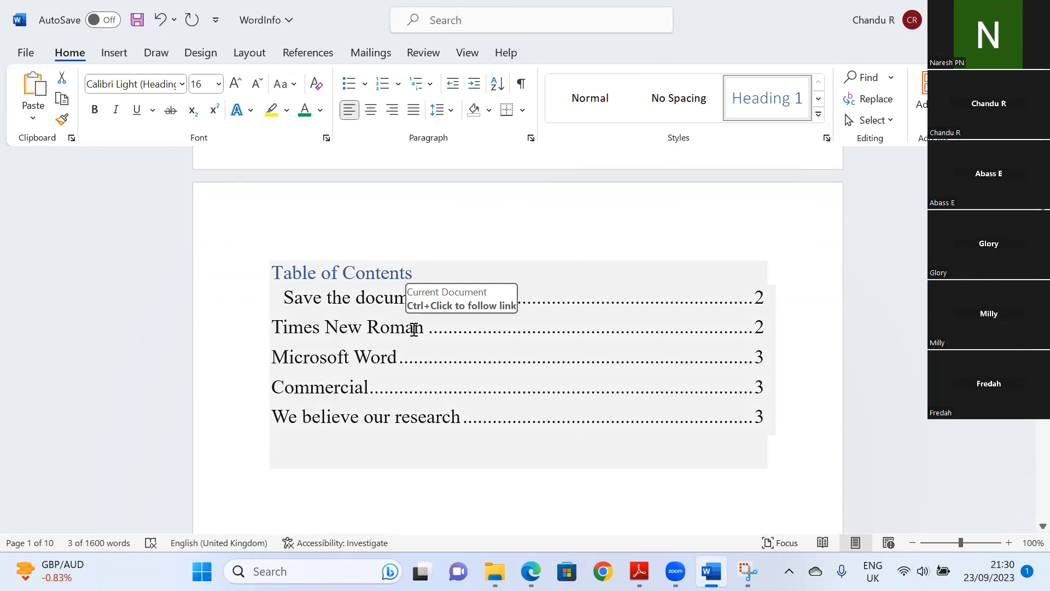
{"action": "left_click", "coordinate": [414, 329]}
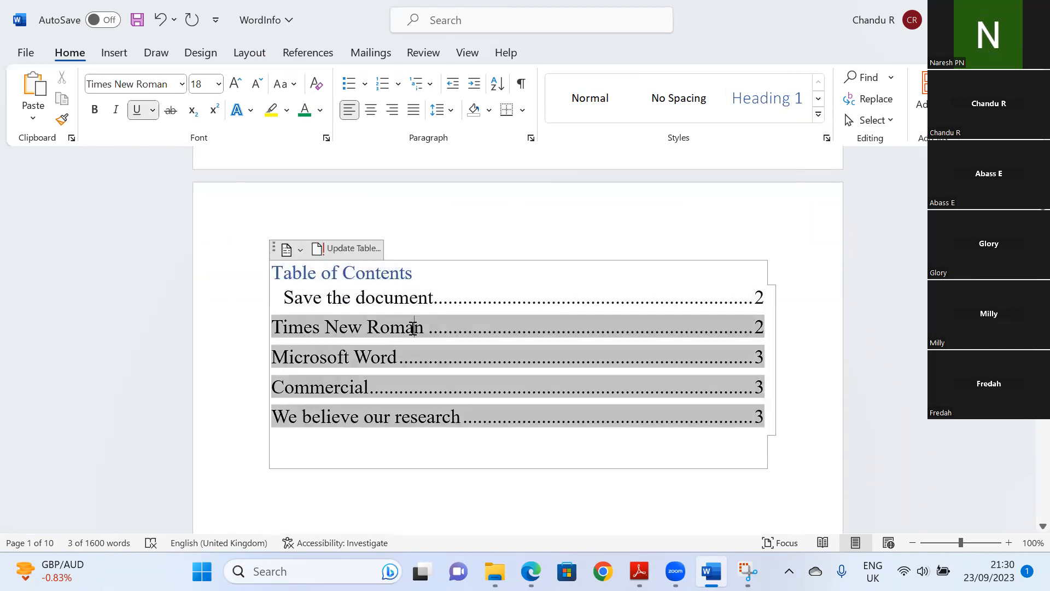
{"action": "left_click", "coordinate": [356, 249]}
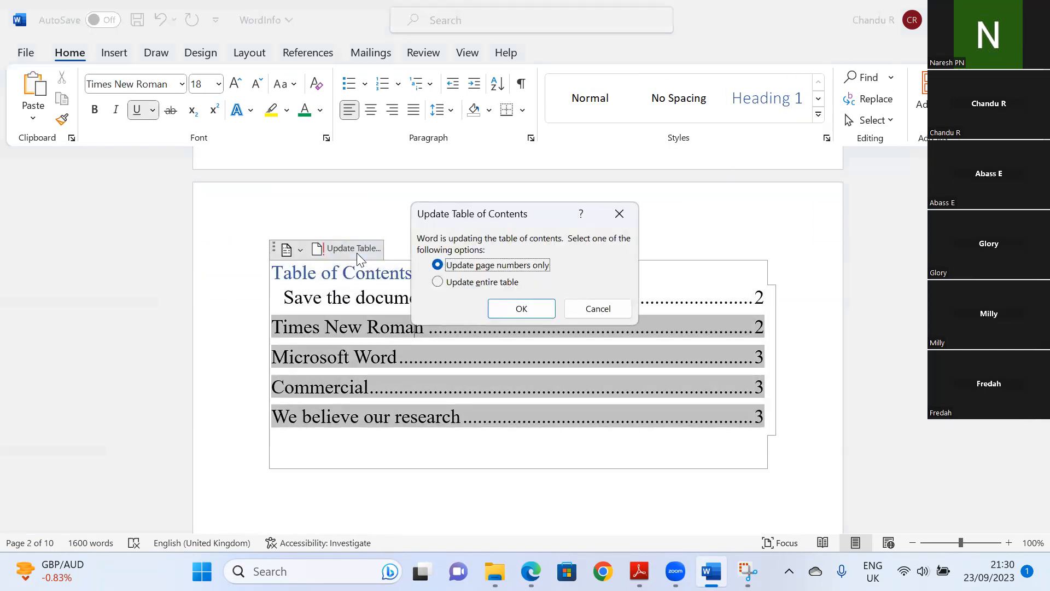
{"action": "left_click", "coordinate": [438, 282]}
{"action": "left_click", "coordinate": [530, 309]}
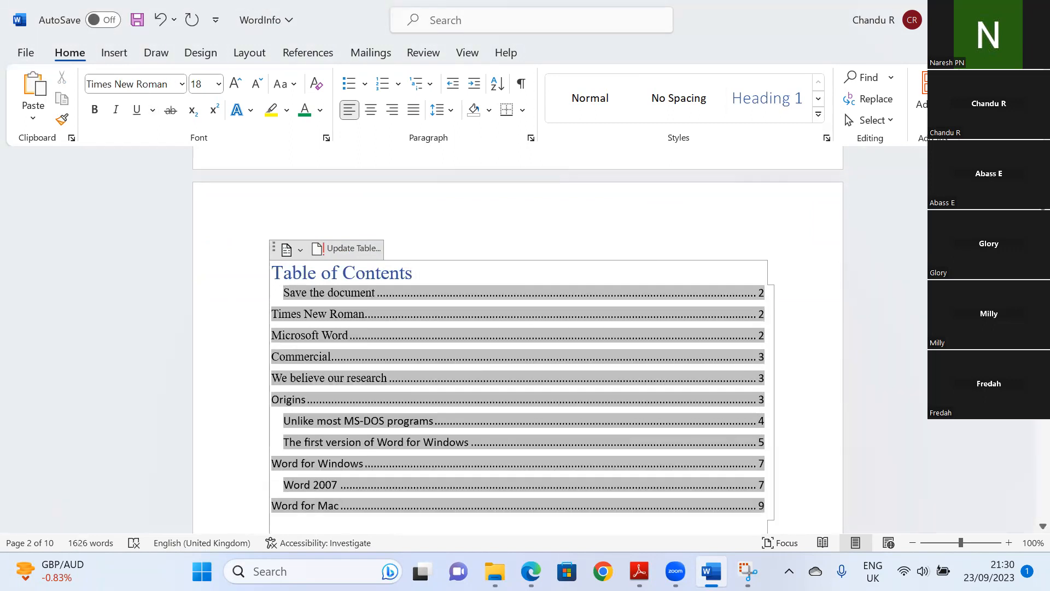
Follow the "Word for Windows" entry in the table of contents to its heading in the document.
{"action": "scroll", "coordinate": [518, 339], "scroll_direction": "down", "scroll_amount": 5}
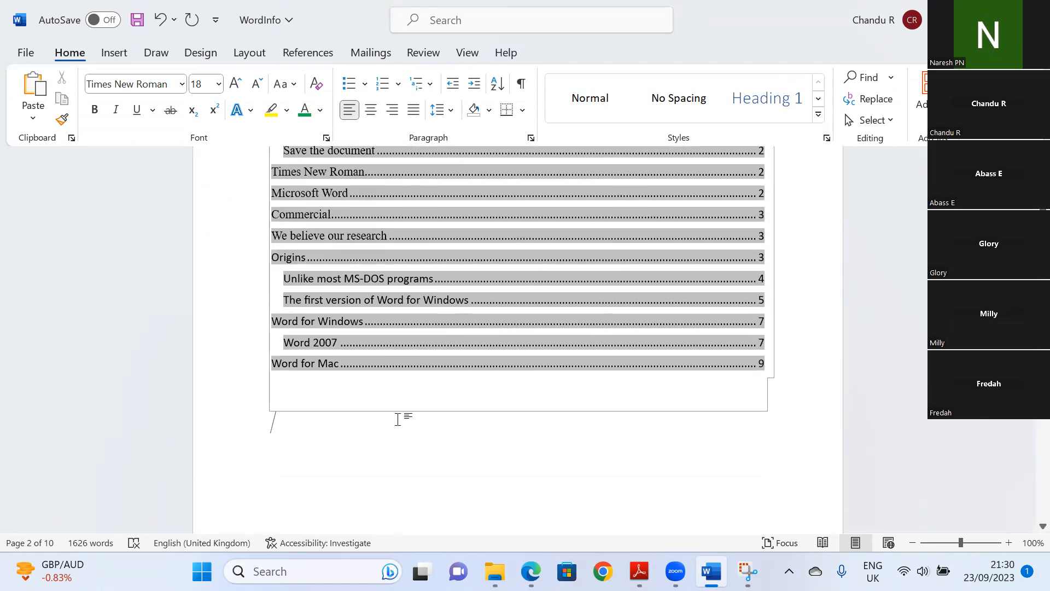
{"action": "left_click", "coordinate": [398, 417]}
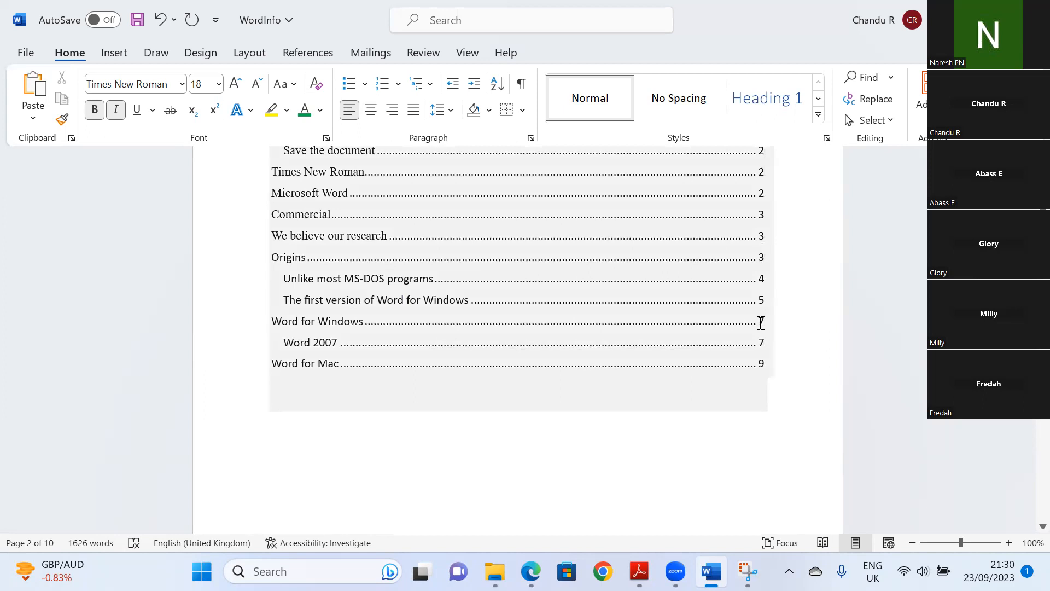
{"action": "triple_click", "coordinate": [337, 327]}
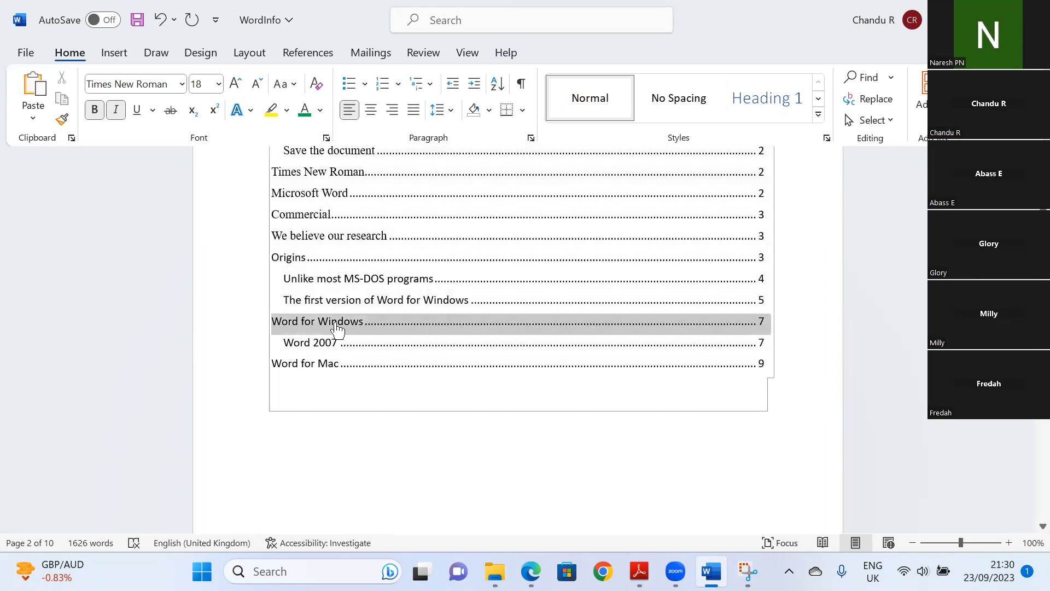
{"action": "left_click", "coordinate": [337, 327], "text": "ctrl"}
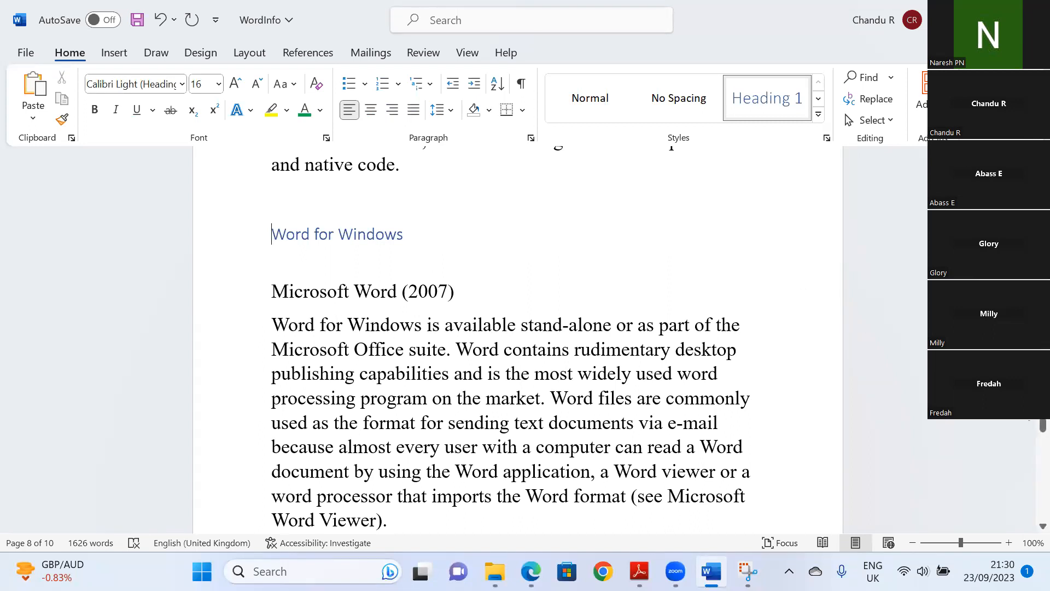
Apply the Heading 1 style to "Word 6 for Windows NT" at the start of its paragraph.
{"action": "mouse_move", "coordinate": [1043, 423]}
{"action": "left_mouse_down"}
{"action": "mouse_move", "coordinate": [1025, 427]}
{"action": "mouse_move", "coordinate": [1033, 431]}
{"action": "left_mouse_up"}
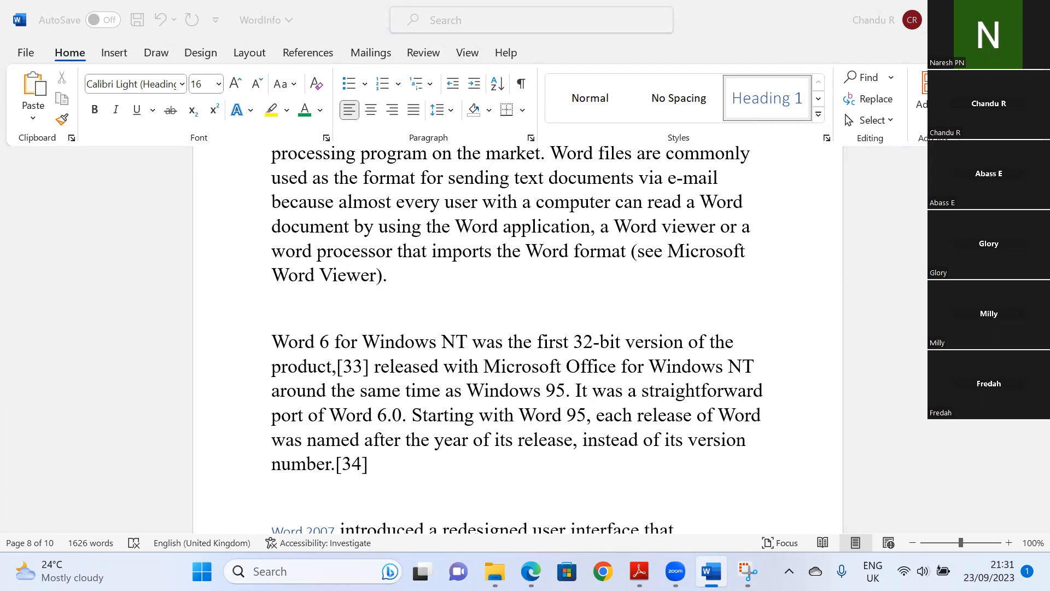
{"action": "left_click", "coordinate": [277, 341]}
{"action": "left_click_drag", "start_coordinate": [285, 341], "coordinate": [464, 346]}
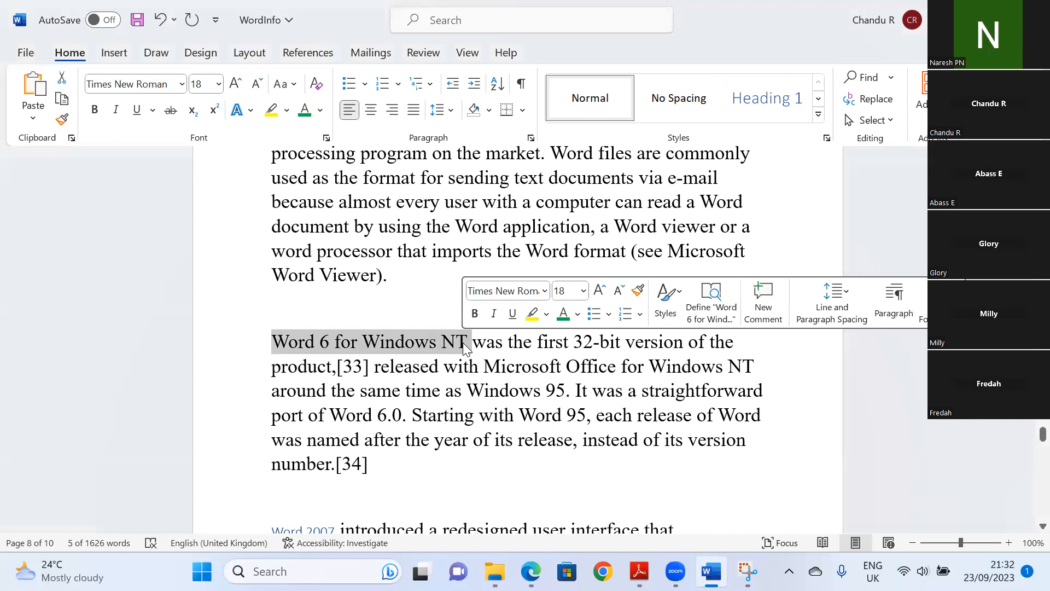
{"action": "left_click", "coordinate": [783, 105]}
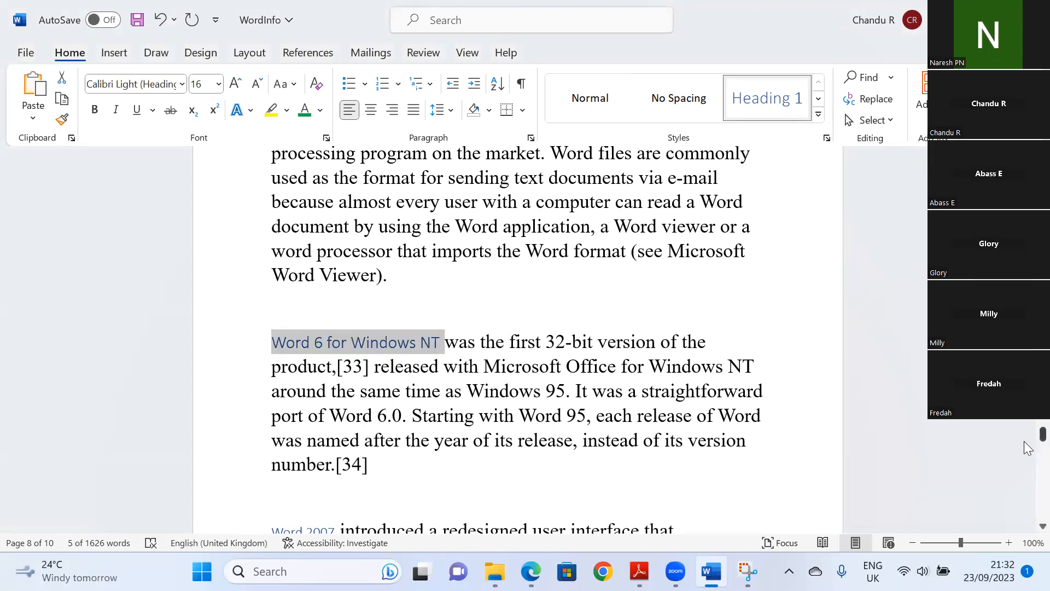
Update the entire table of contents to include the "Word 6 for Windows NT" heading.
{"action": "mouse_move", "coordinate": [1043, 436]}
{"action": "left_mouse_down"}
{"action": "mouse_move", "coordinate": [1042, 172]}
{"action": "mouse_move", "coordinate": [1043, 197]}
{"action": "left_mouse_up"}
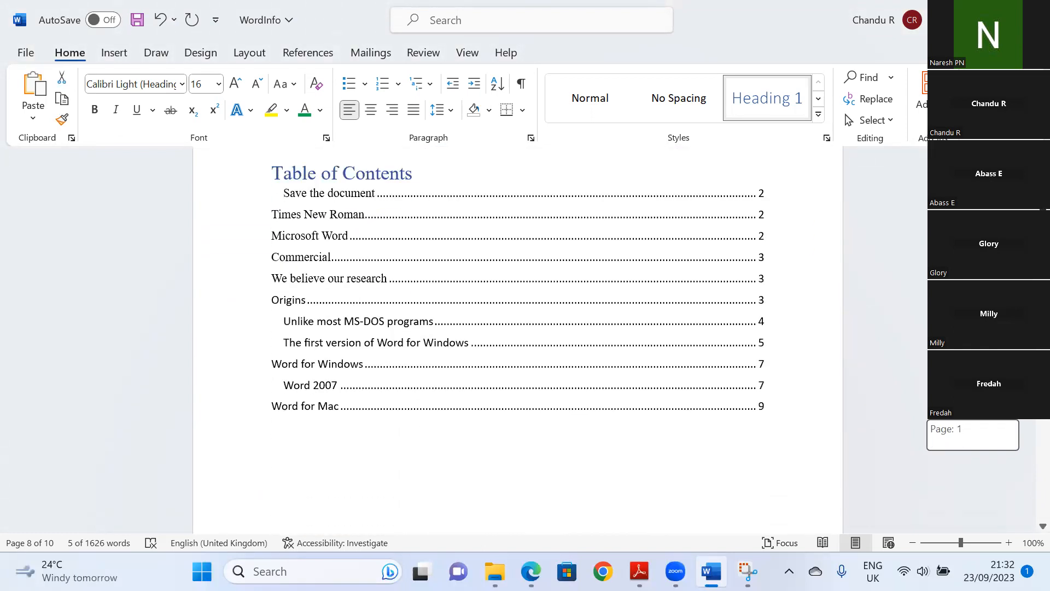
{"action": "right_click", "coordinate": [432, 238]}
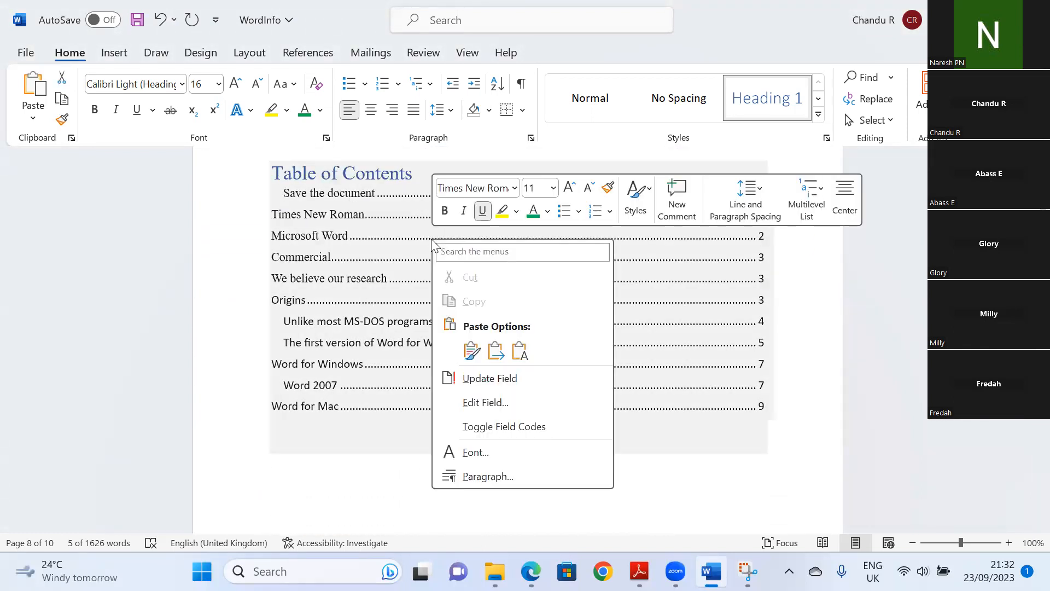
{"action": "left_click", "coordinate": [499, 377]}
{"action": "left_click", "coordinate": [438, 284]}
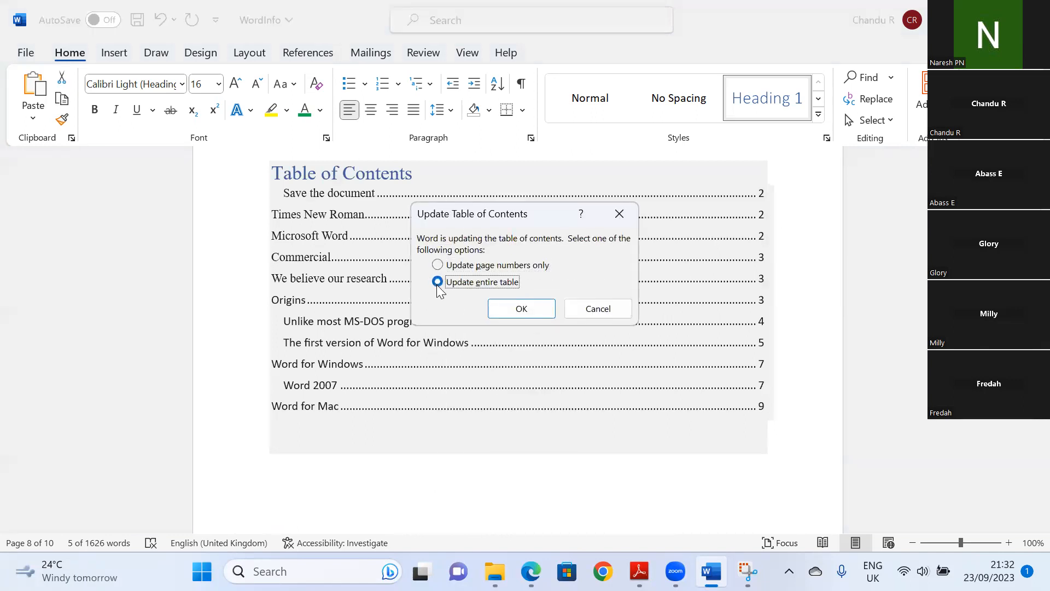
{"action": "left_click", "coordinate": [519, 308]}
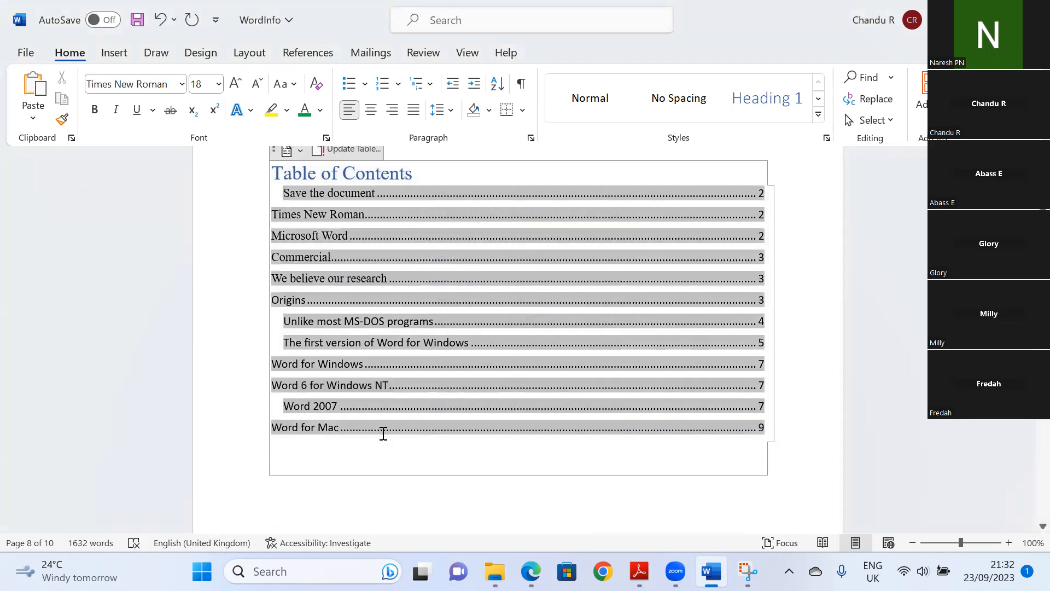
{"action": "left_click", "coordinate": [368, 436]}
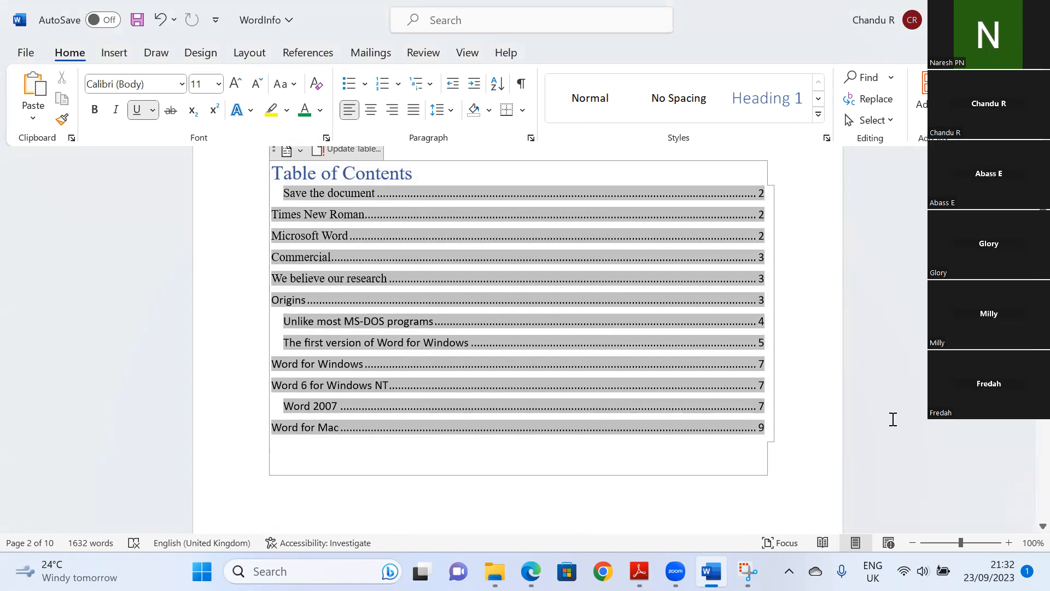
Add the line "Testing the table of content" below the last paragraph of the document, after a blank line.
{"action": "scroll", "coordinate": [517, 295], "scroll_direction": "down", "scroll_amount": 8}
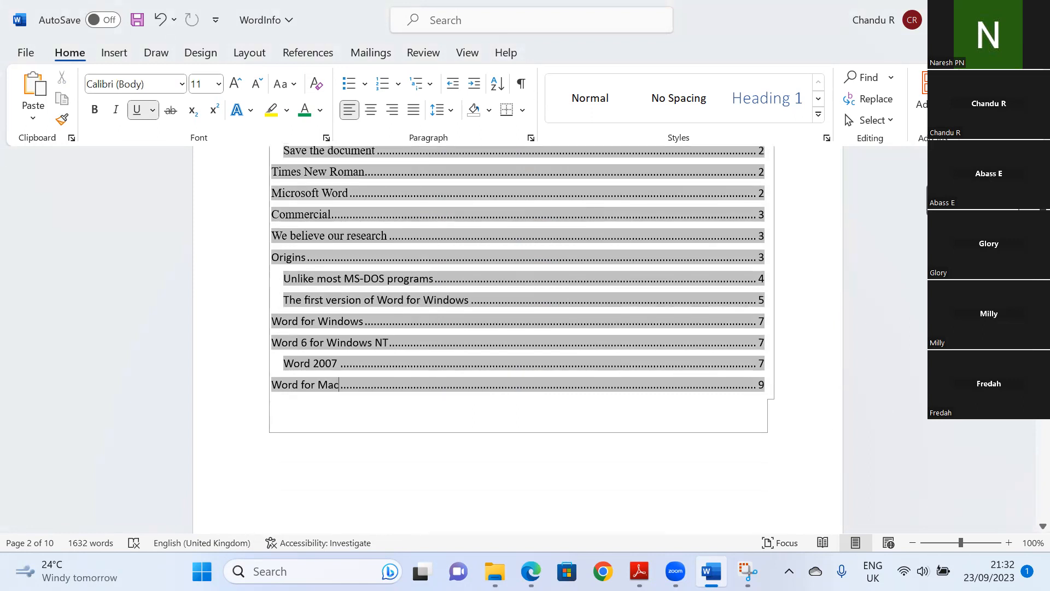
{"action": "scroll", "coordinate": [517, 295], "scroll_direction": "down", "scroll_amount": 15}
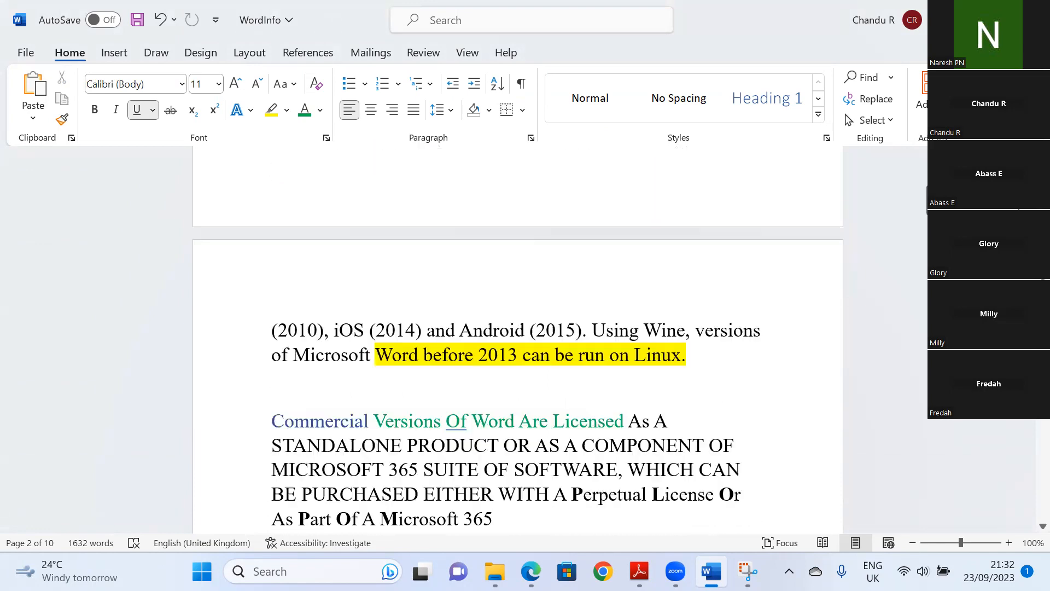
{"action": "scroll", "coordinate": [517, 295], "scroll_direction": "down", "scroll_amount": 15}
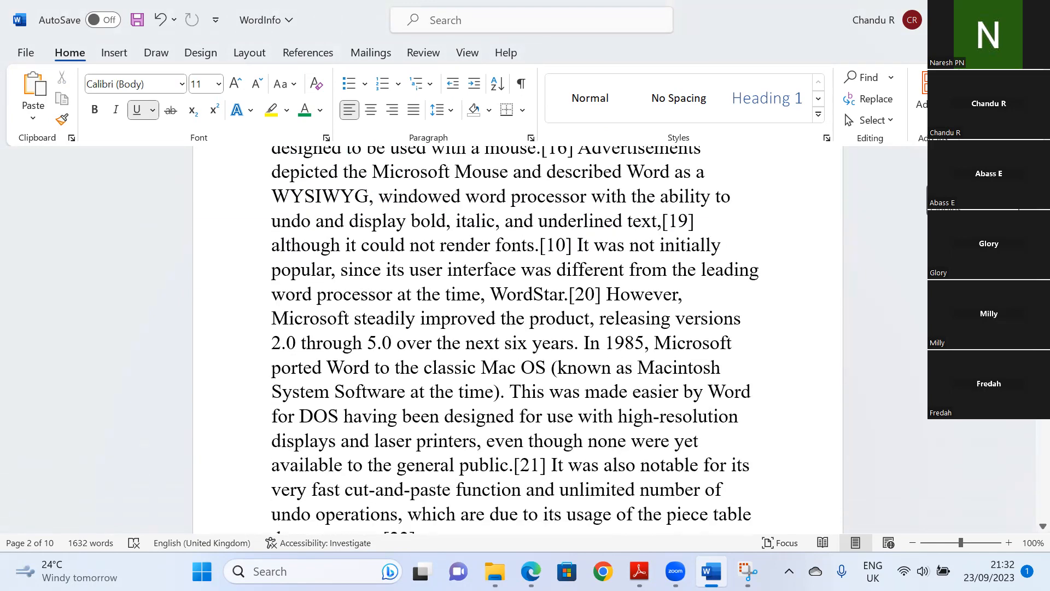
{"action": "scroll", "coordinate": [1031, 438], "scroll_direction": "down", "scroll_amount": 15}
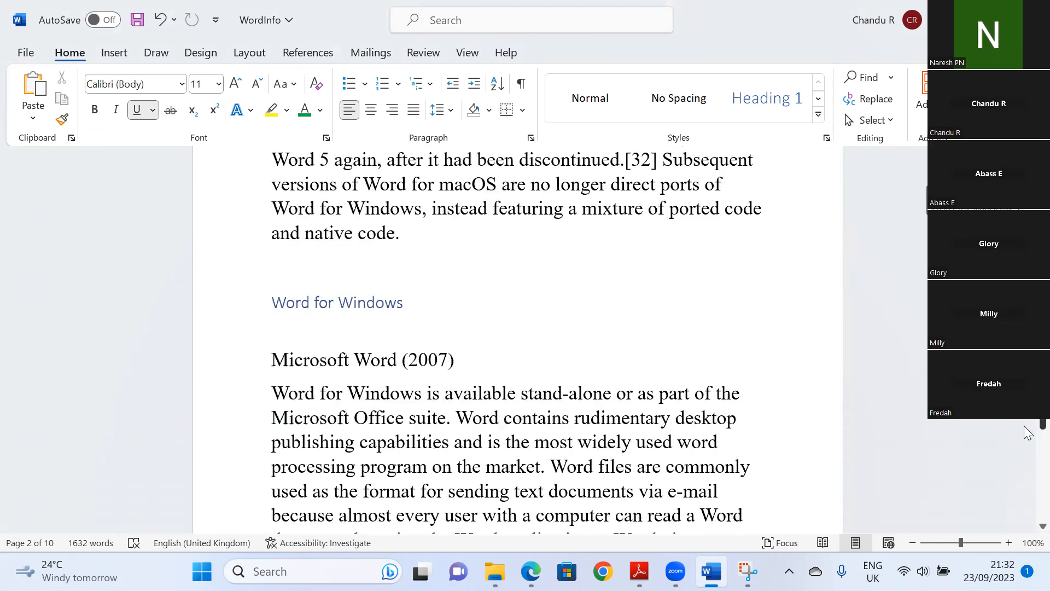
{"action": "left_click_drag", "start_coordinate": [1028, 481], "coordinate": [1011, 502]}
{"action": "scroll", "coordinate": [984, 449], "scroll_direction": "down", "scroll_amount": 15}
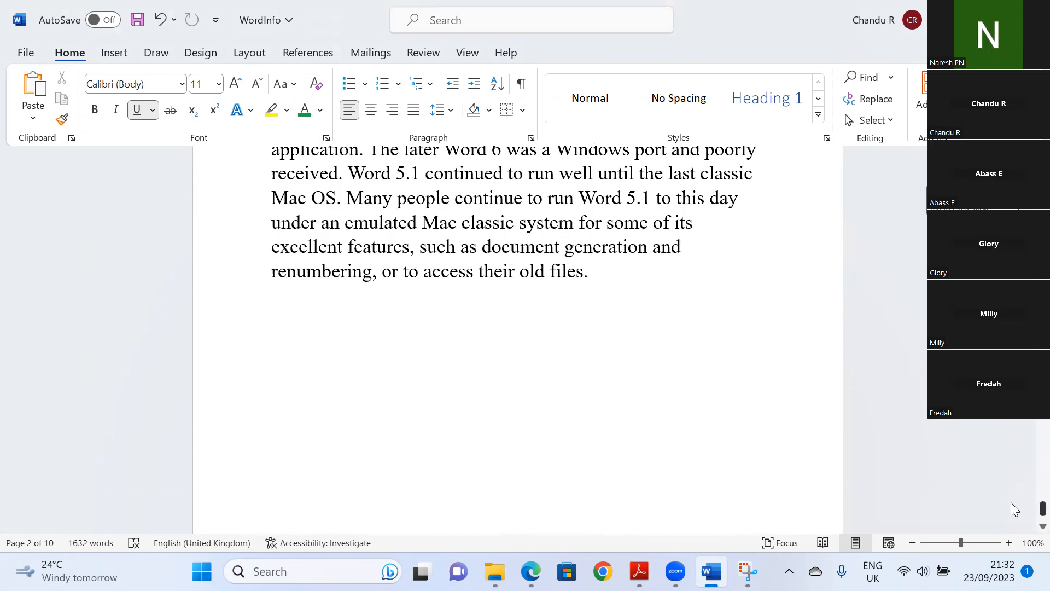
{"action": "left_click", "coordinate": [627, 281]}
{"action": "key", "text": "Return"}
{"action": "key", "text": "Return"}
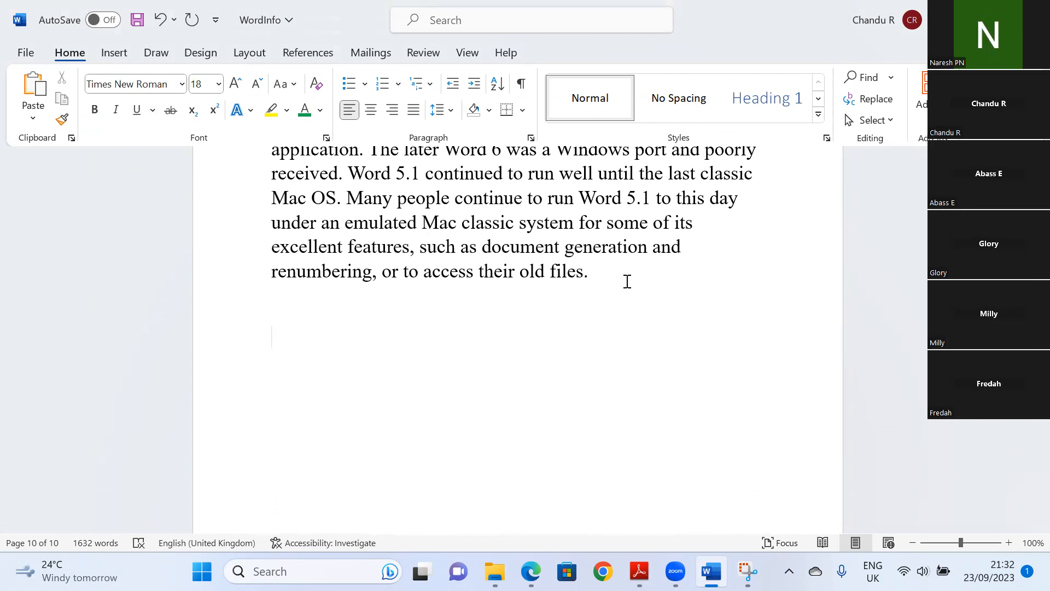
{"action": "type", "text": "Testing the table of "}
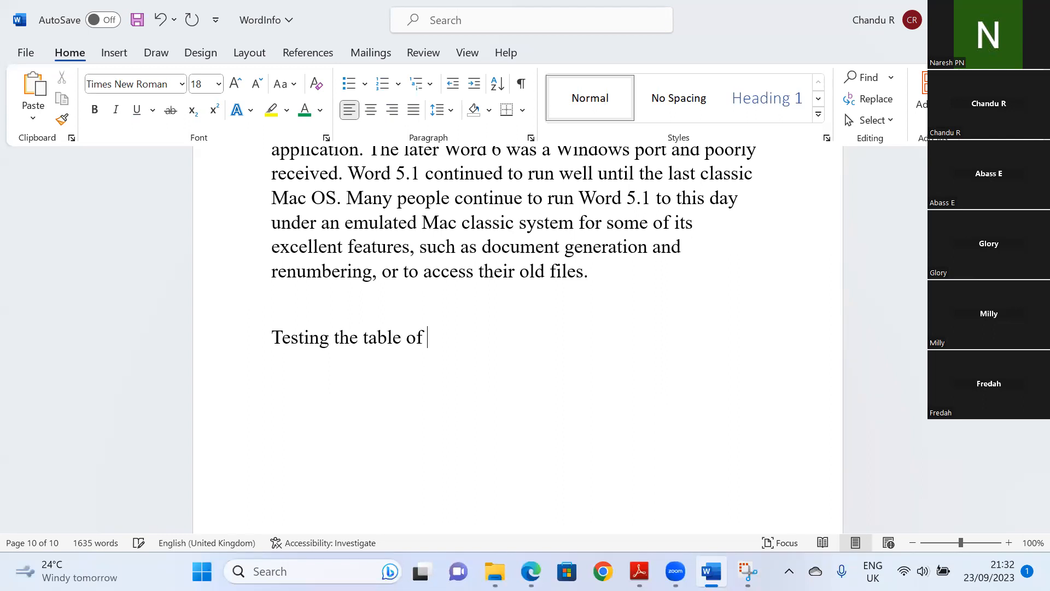
{"action": "type", "text": "content"}
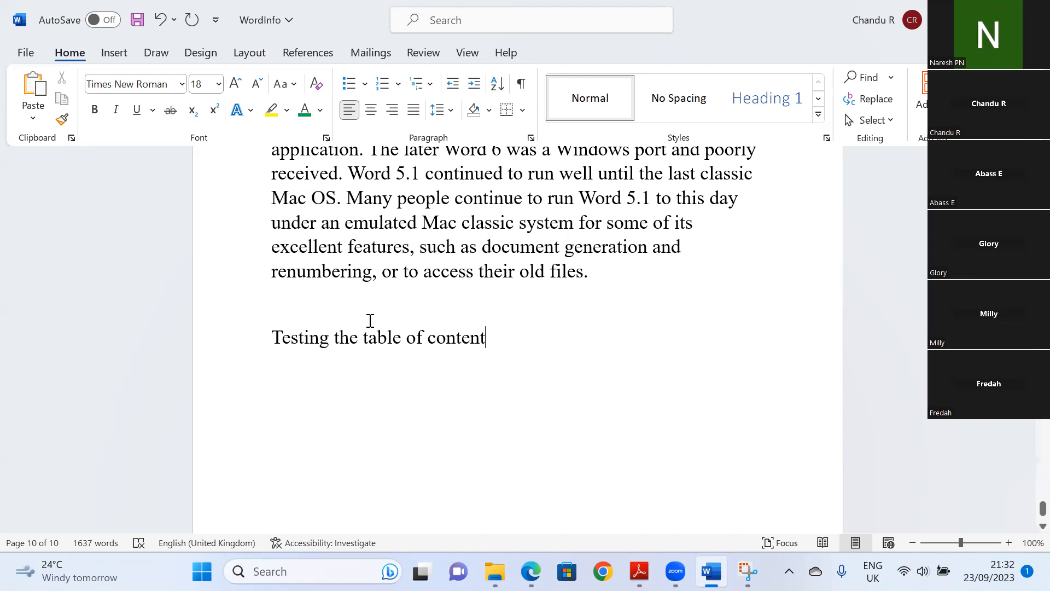
Apply the Heading 1 style to the "Testing the table of content" line at the document's end.
{"action": "left_click_drag", "start_coordinate": [272, 337], "coordinate": [485, 339]}
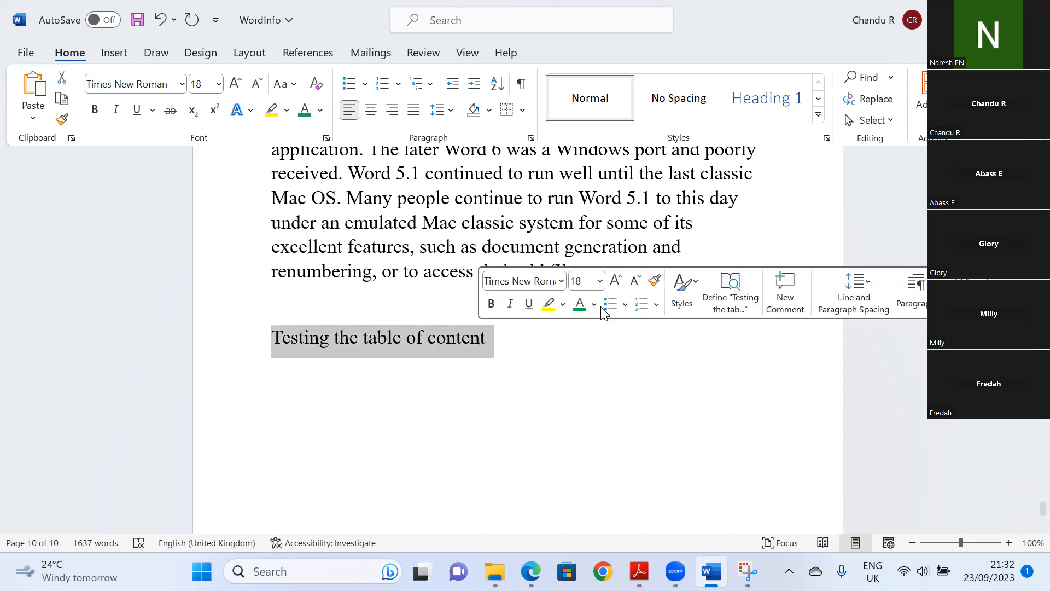
{"action": "left_click", "coordinate": [761, 98]}
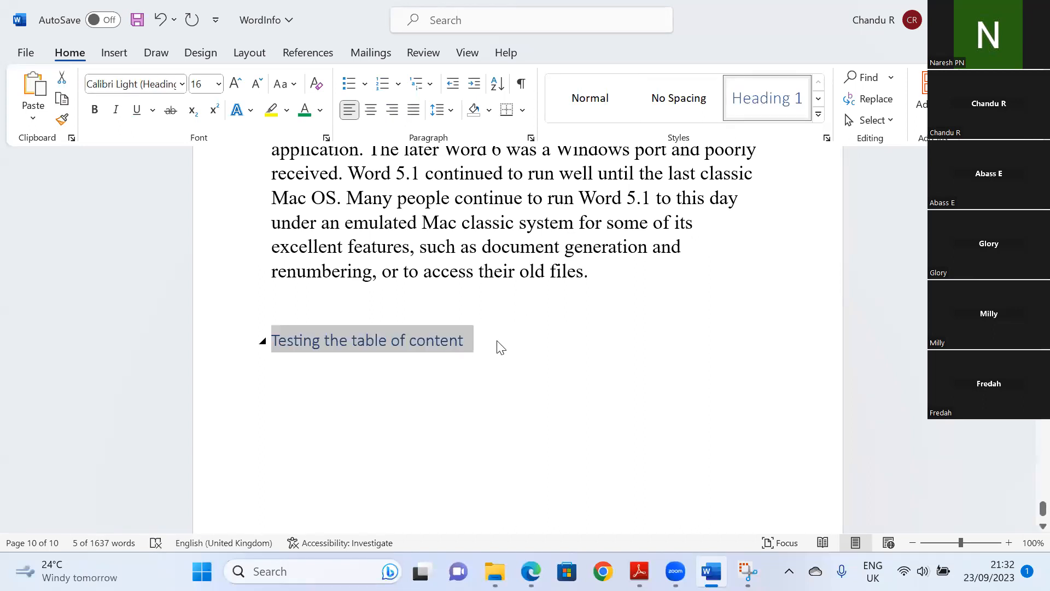
{"action": "left_click", "coordinate": [497, 343]}
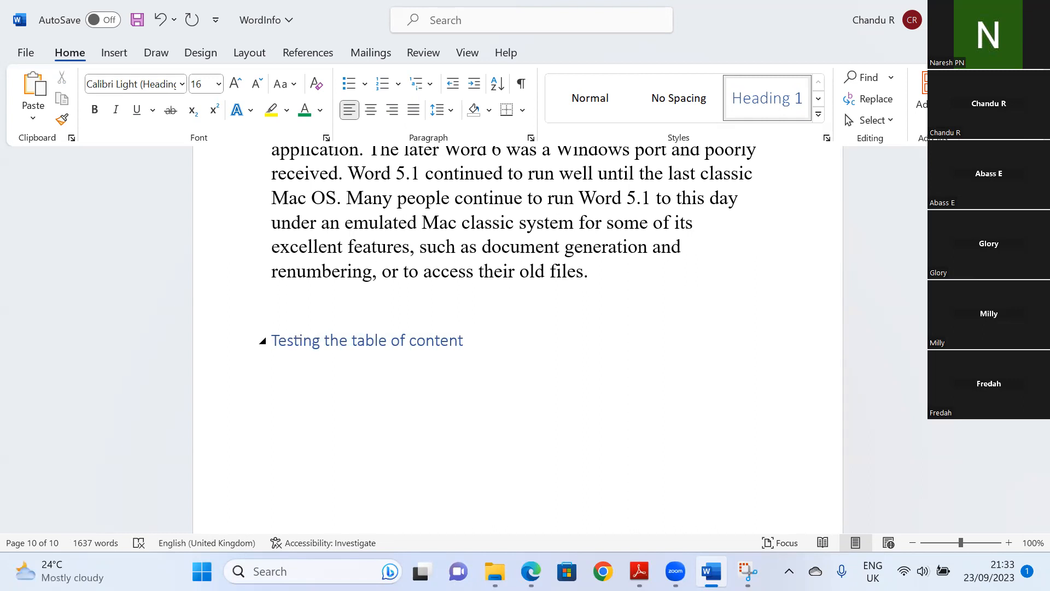
{"action": "type", "text": "table"}
{"action": "key", "text": "BackSpace"}
{"action": "key", "text": "BackSpace"}
{"action": "key", "text": "BackSpace"}
{"action": "key", "text": "BackSpace"}
{"action": "key", "text": "BackSpace"}
Write "Table of content help you to navigate through the document" as a new paragraph under the "Testing the table of content" heading.
{"action": "key", "text": "Return"}
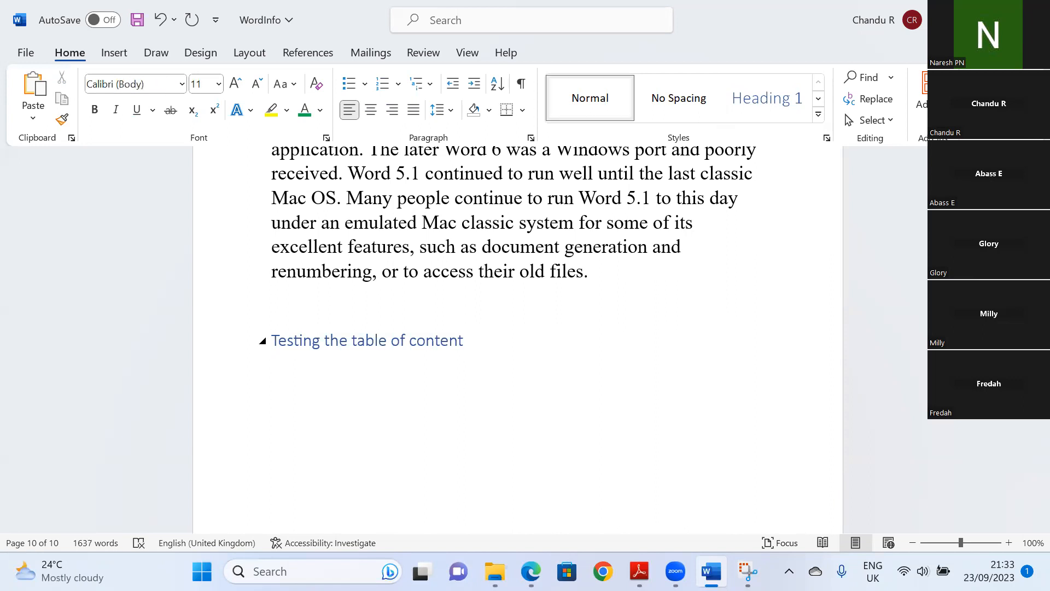
{"action": "type", "text": "tan"}
{"action": "type", "text": "ble "}
{"action": "type", "text": "of "}
{"action": "type", "text": "cone"}
{"action": "key", "text": "BackSpace"}
{"action": "type", "text": "tent he"}
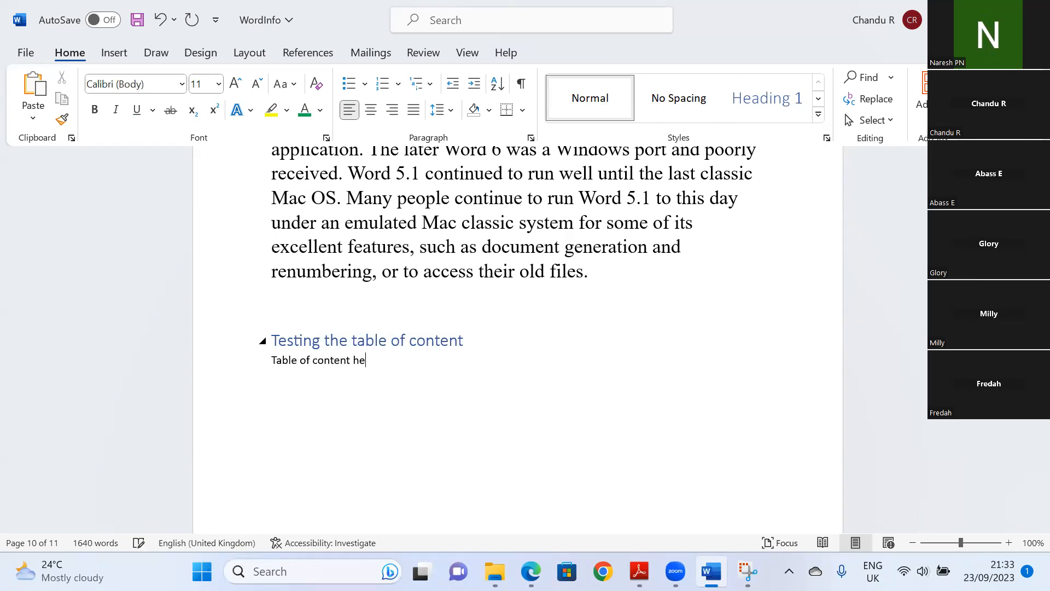
{"action": "type", "text": "lp you to navigate th"}
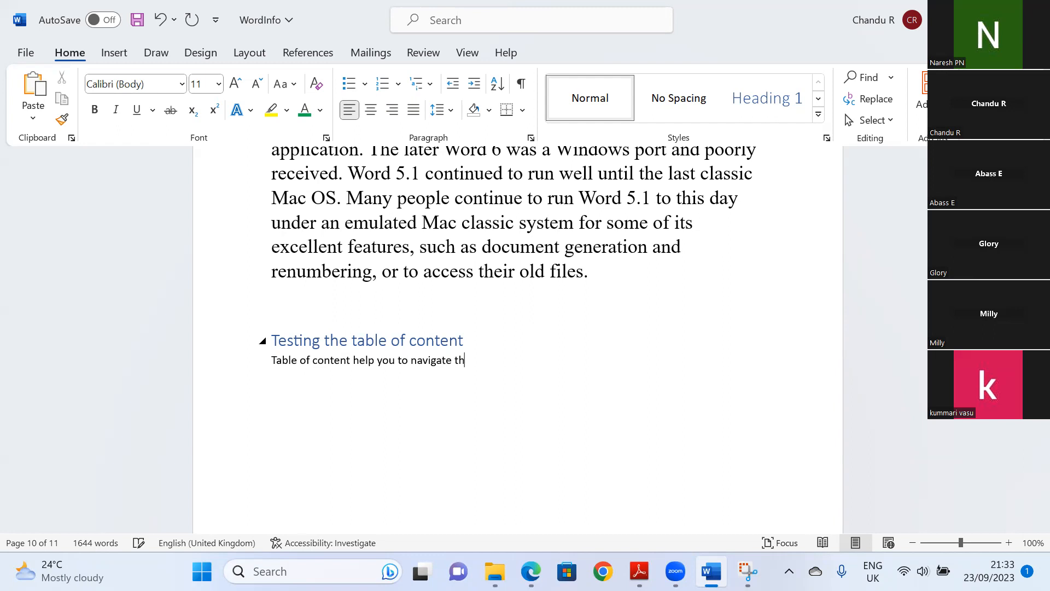
{"action": "type", "text": "rough the document"}
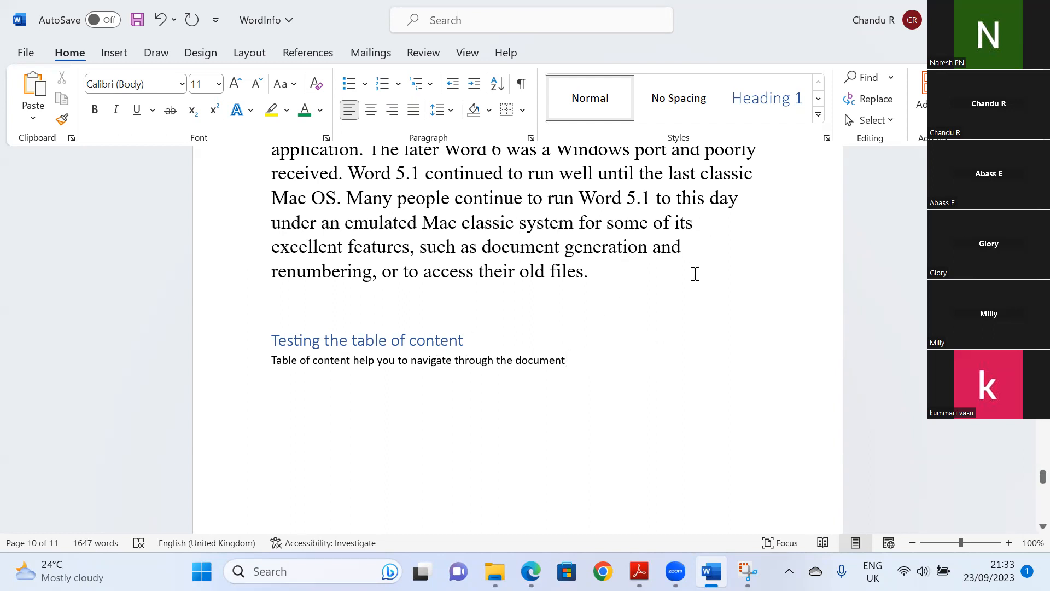
Update the entire table of contents to include the "Testing the table of content" heading.
{"action": "left_click_drag", "start_coordinate": [1043, 476], "coordinate": [1025, 478]}
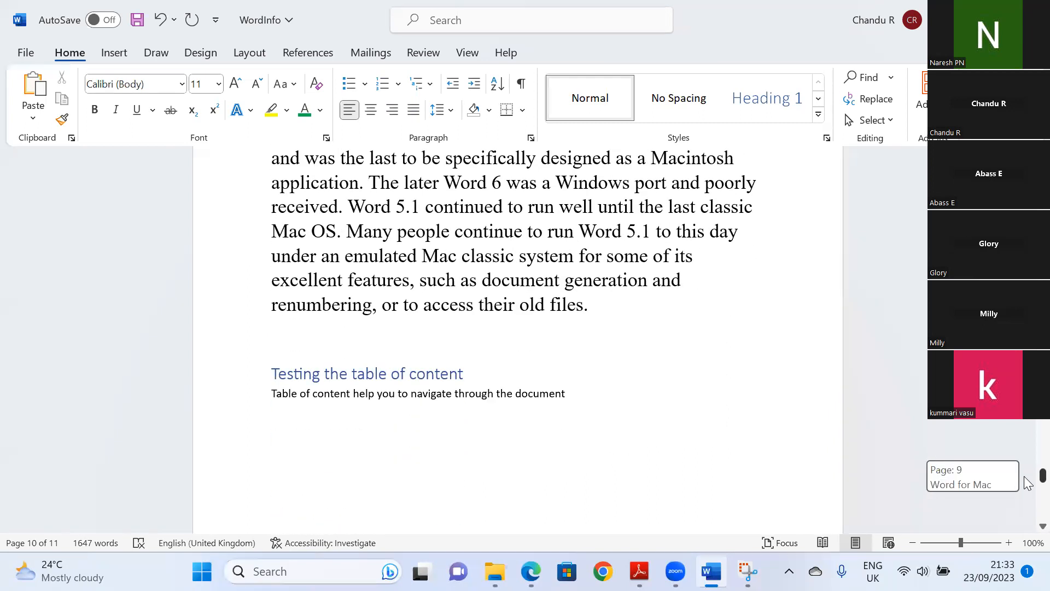
{"action": "left_click_drag", "start_coordinate": [1025, 477], "coordinate": [1027, 170]}
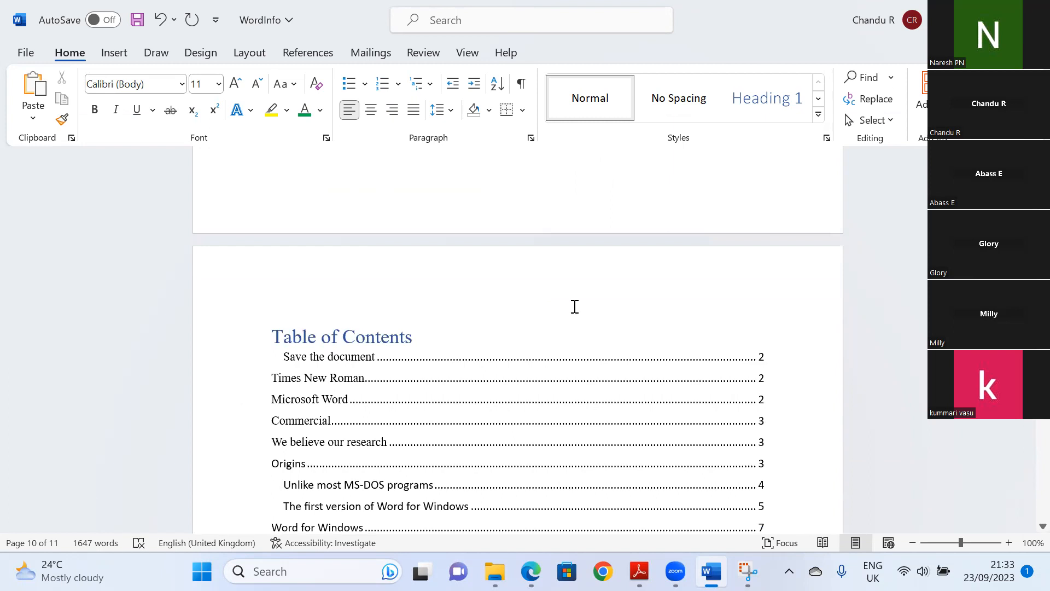
{"action": "left_click", "coordinate": [413, 385]}
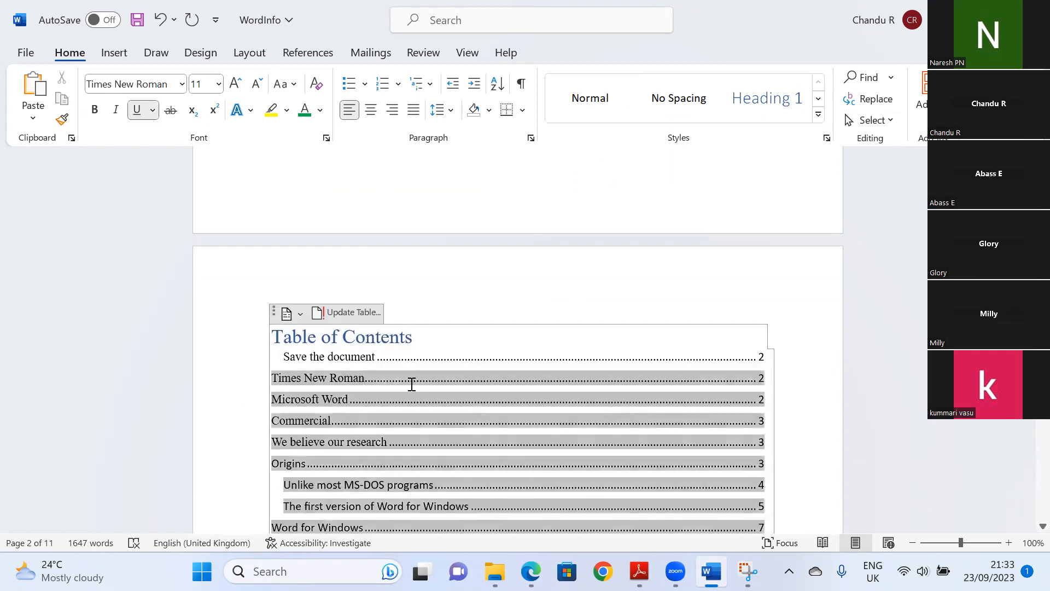
{"action": "left_click", "coordinate": [361, 311]}
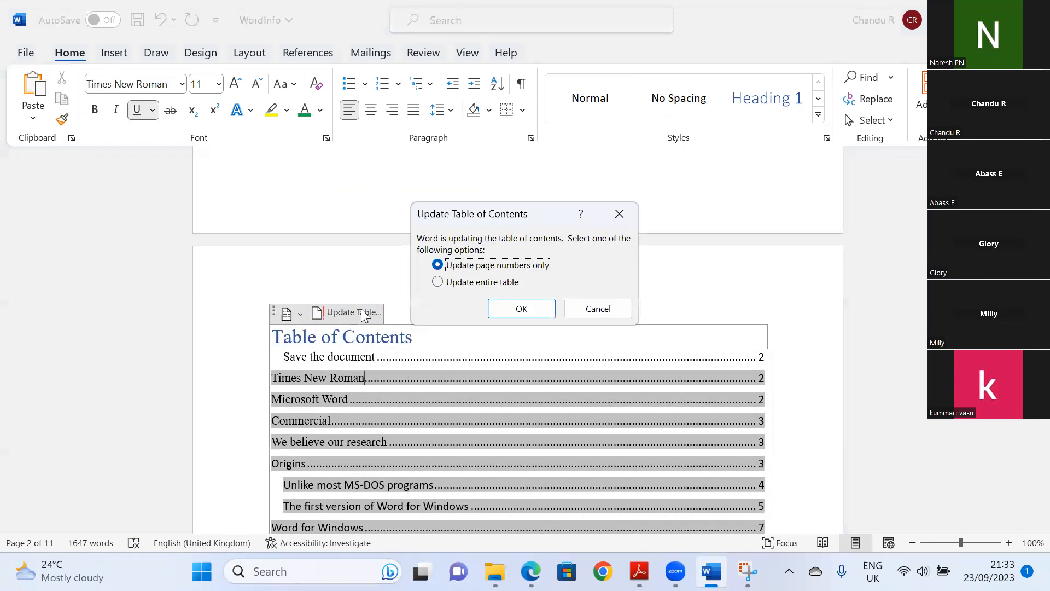
{"action": "left_click", "coordinate": [437, 282]}
{"action": "left_click", "coordinate": [517, 308]}
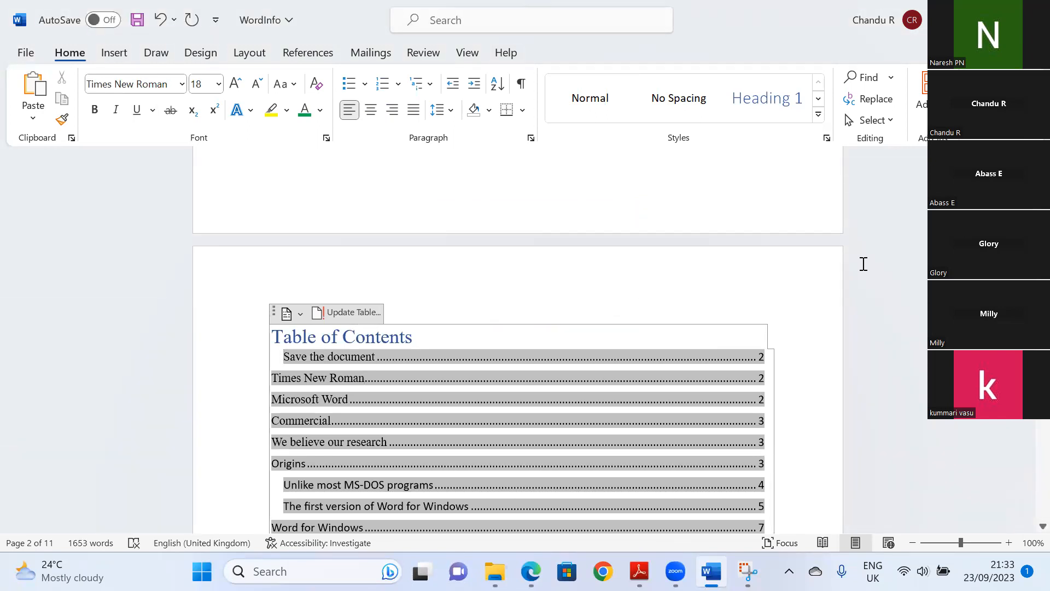
{"action": "scroll", "coordinate": [518, 340], "scroll_direction": "down", "scroll_amount": 5}
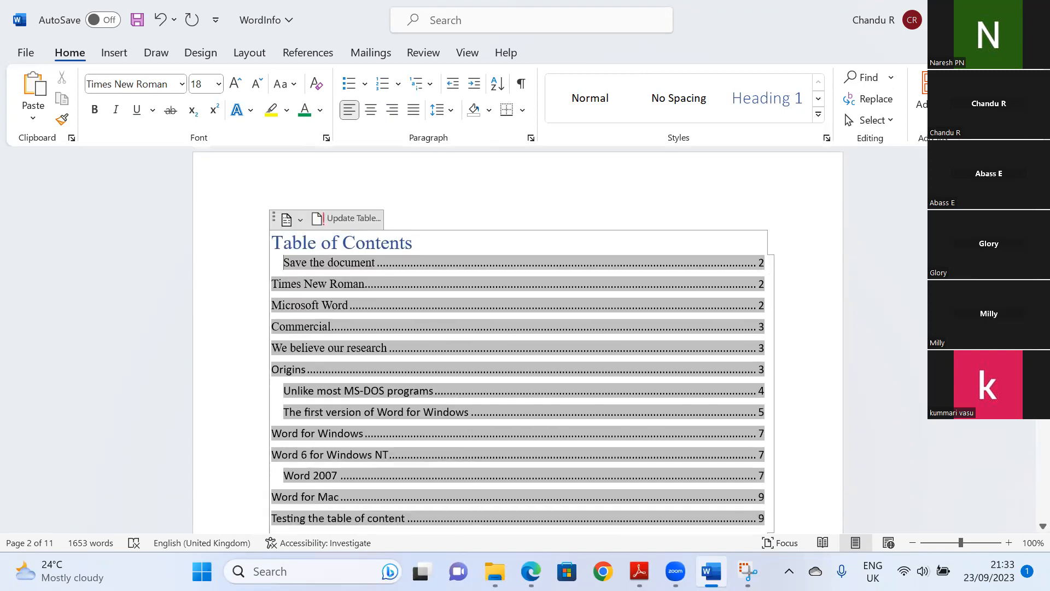
{"action": "scroll", "coordinate": [518, 306], "scroll_direction": "down", "scroll_amount": 1}
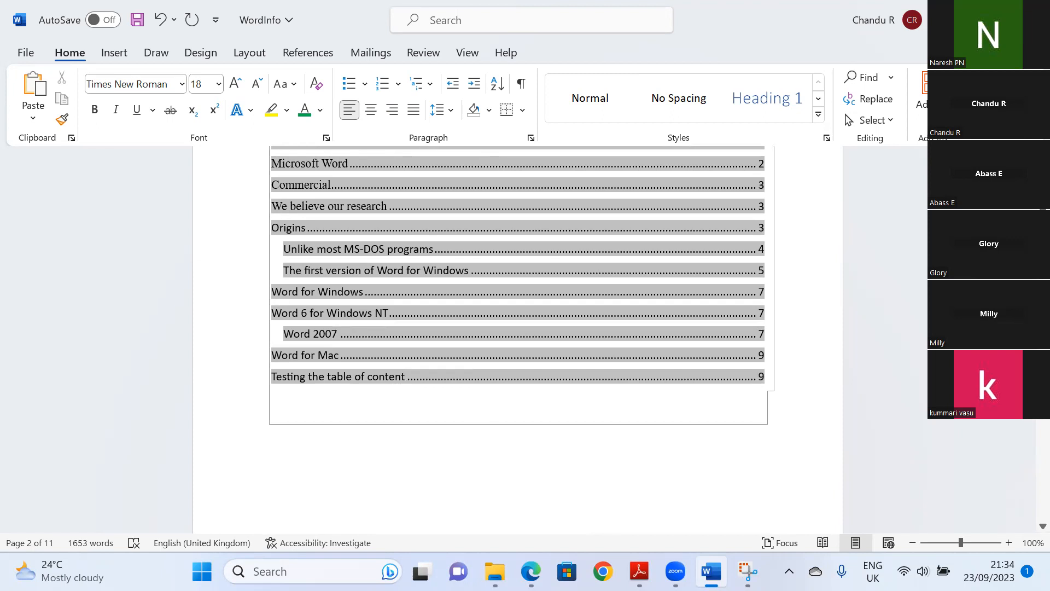
{"action": "mouse_move", "coordinate": [675, 571]}
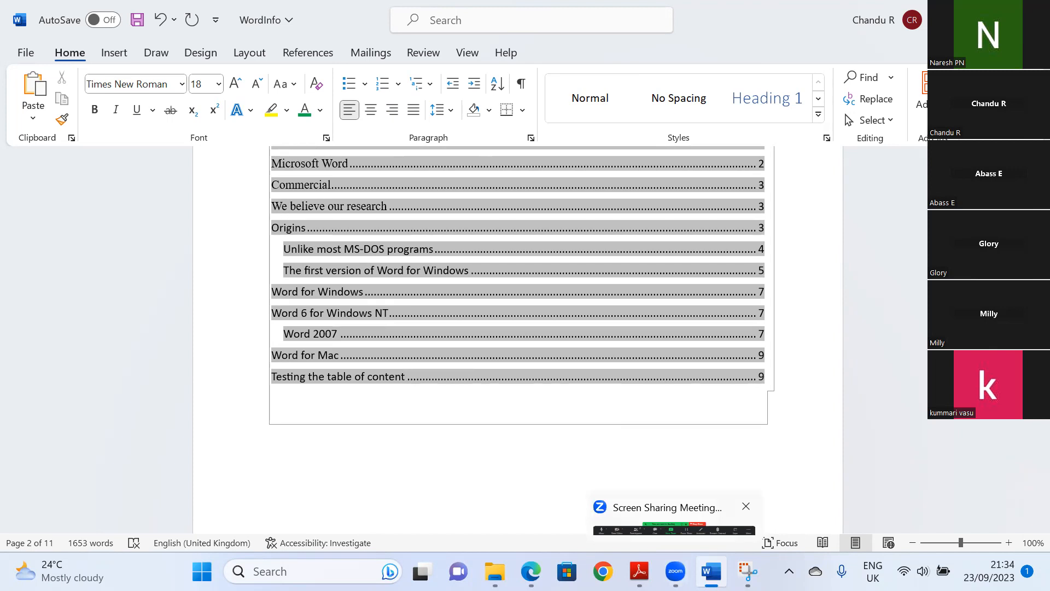
{"action": "left_click", "coordinate": [674, 528]}
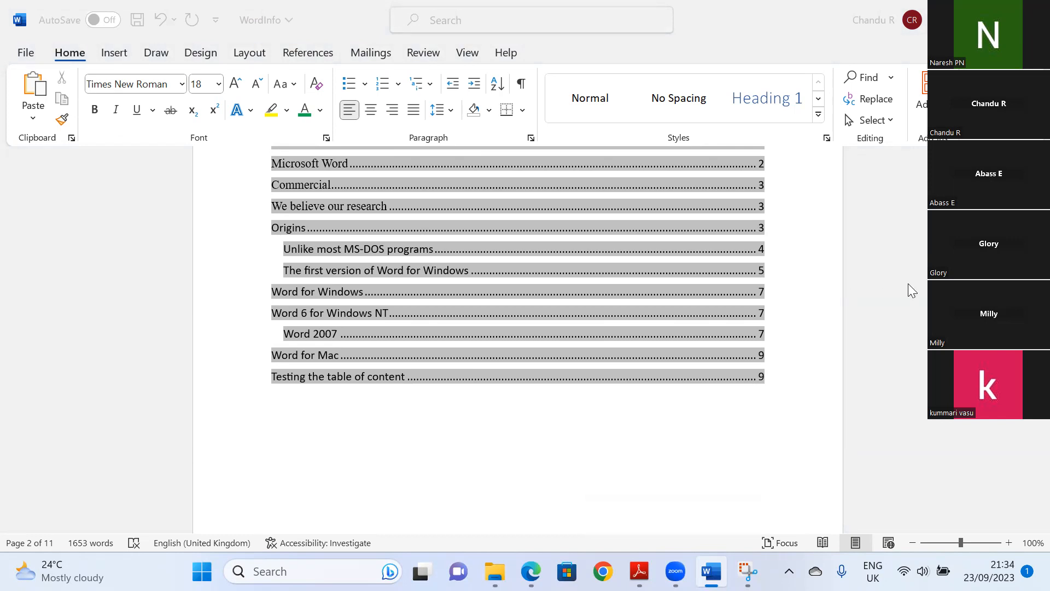
{"action": "left_click", "coordinate": [756, 358]}
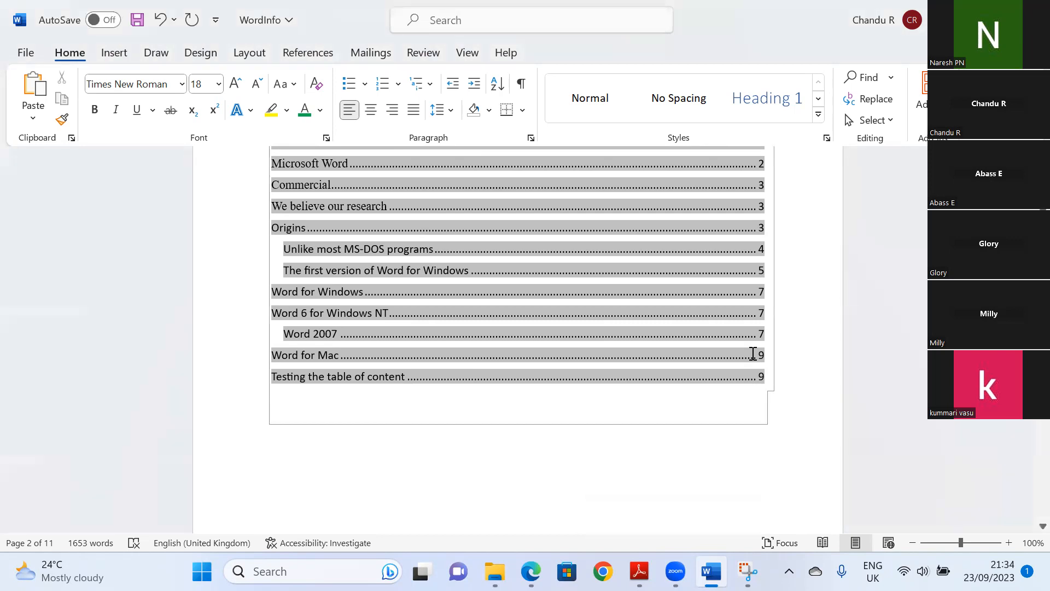
{"action": "left_click", "coordinate": [827, 403]}
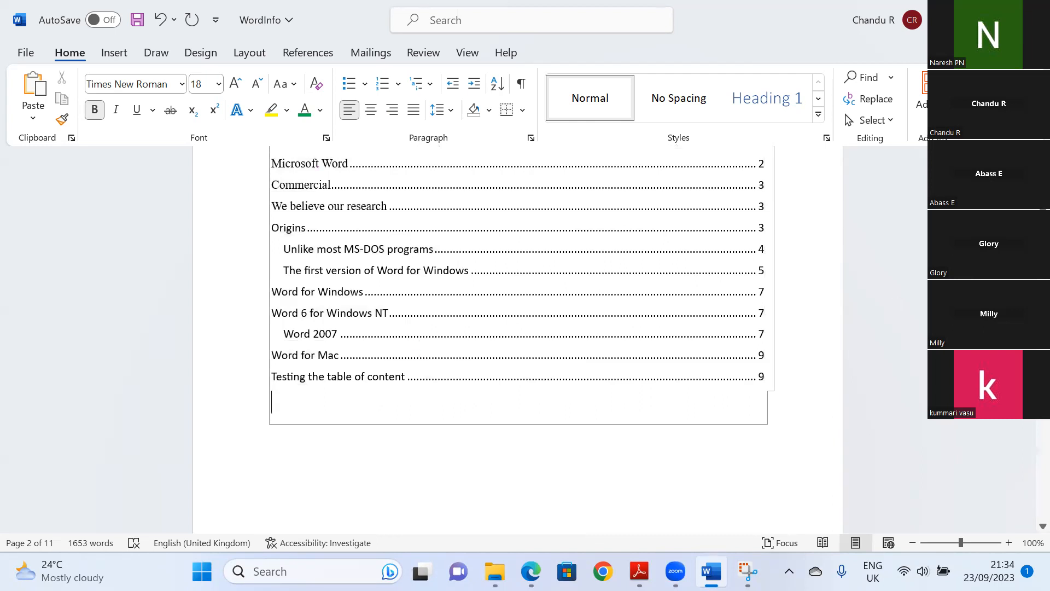
{"action": "scroll", "coordinate": [518, 339], "scroll_direction": "up", "scroll_amount": 10}
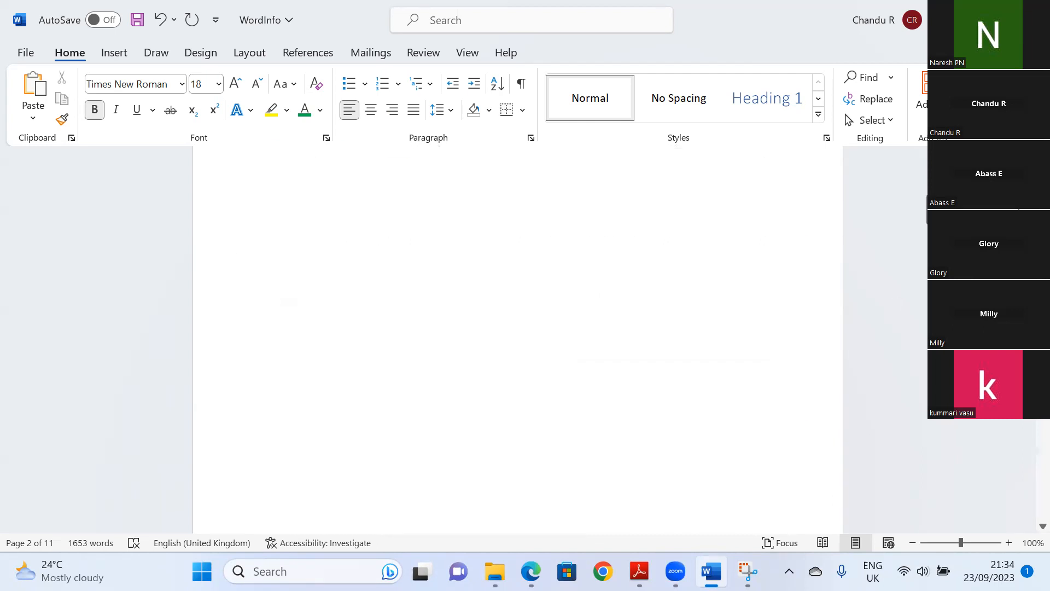
{"action": "scroll", "coordinate": [518, 339], "scroll_direction": "down", "scroll_amount": 8}
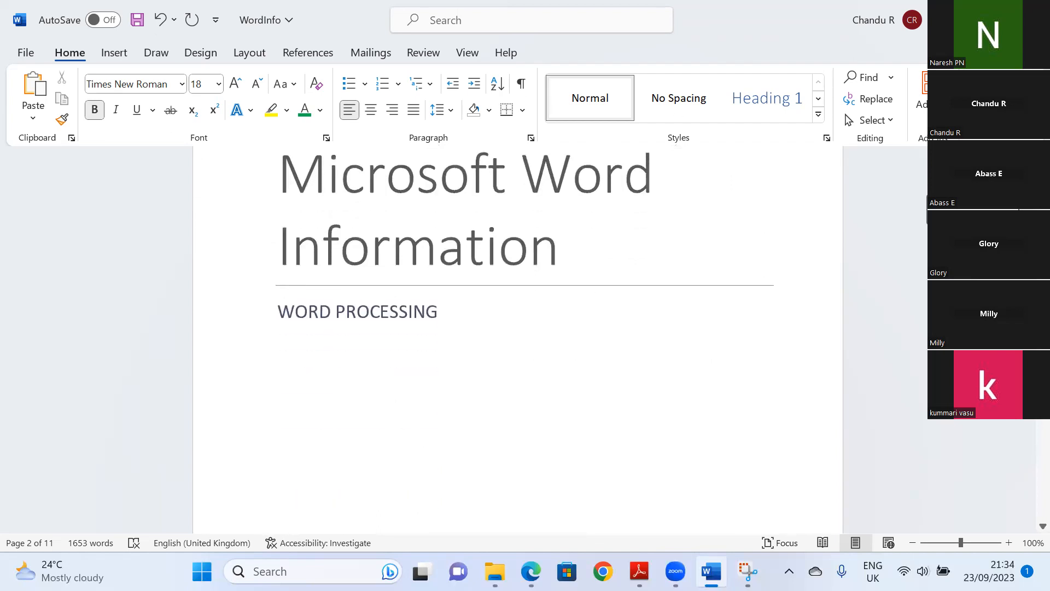
{"action": "scroll", "coordinate": [518, 339], "scroll_direction": "down", "scroll_amount": 8}
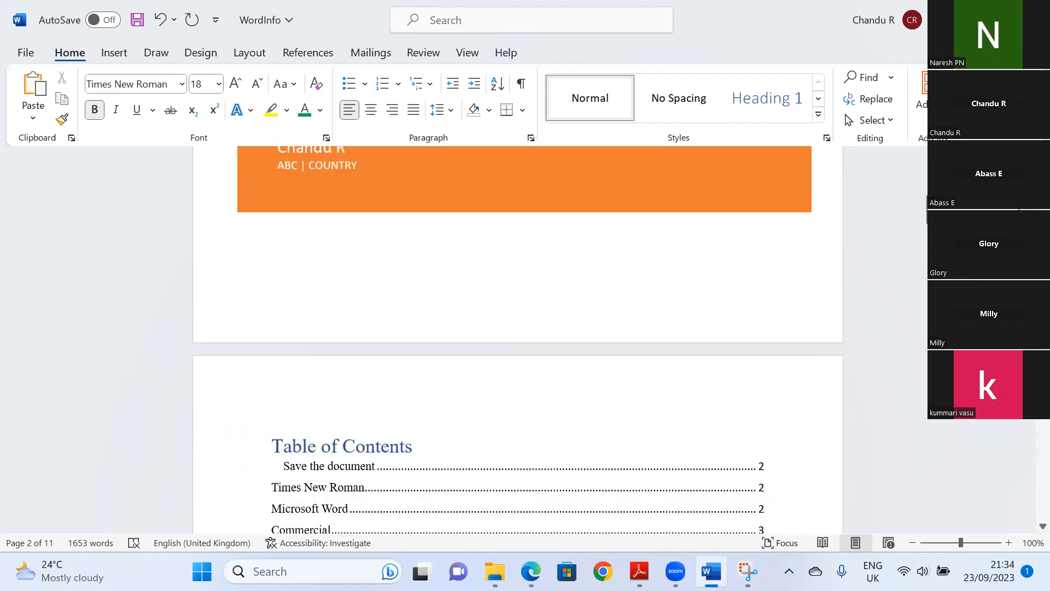
{"action": "scroll", "coordinate": [518, 339], "scroll_direction": "down", "scroll_amount": 3}
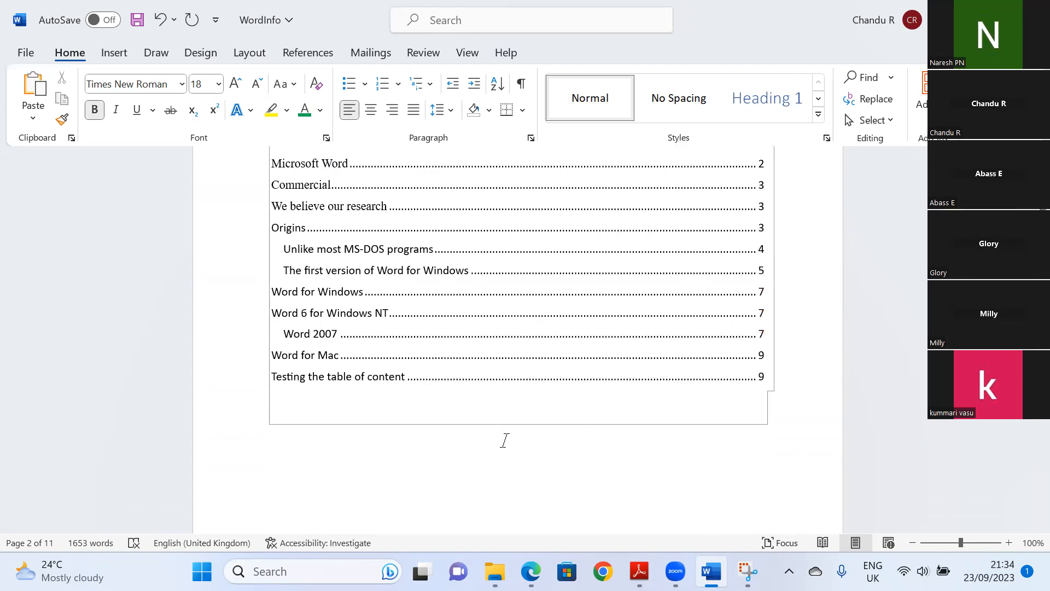
Switch to Microsoft Edge and close the OpenAI Research, Microsoft Word Wikipedia and openai search tabs.
{"action": "mouse_move", "coordinate": [530, 571]}
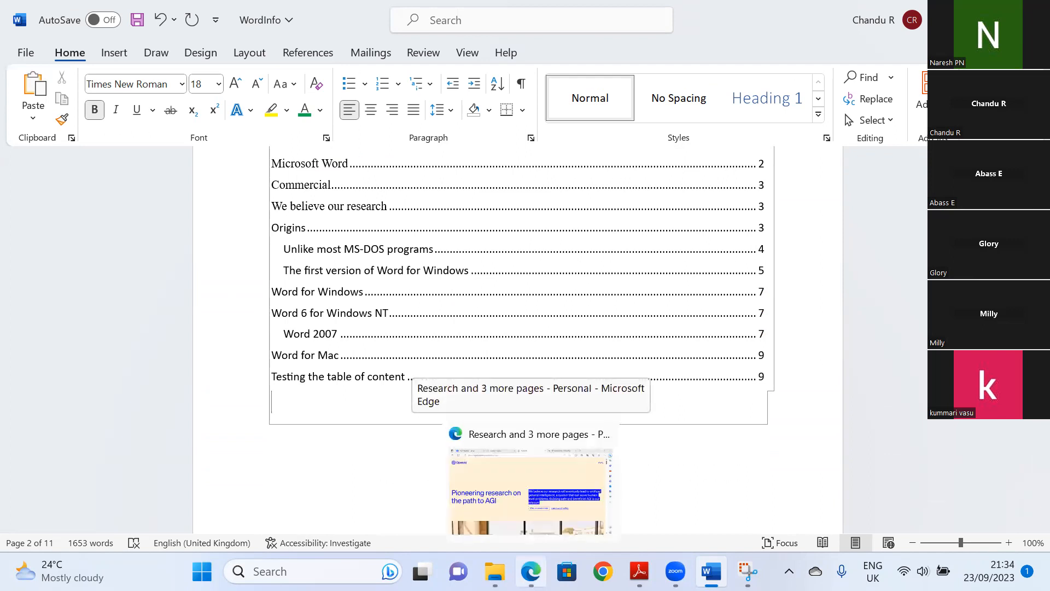
{"action": "left_click", "coordinate": [530, 489]}
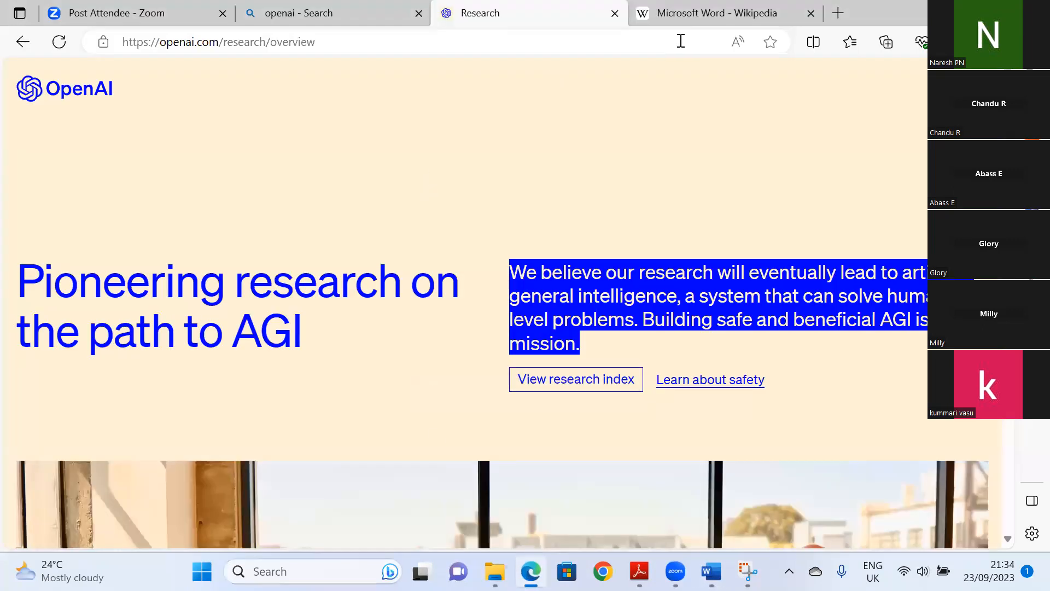
{"action": "left_click", "coordinate": [615, 15]}
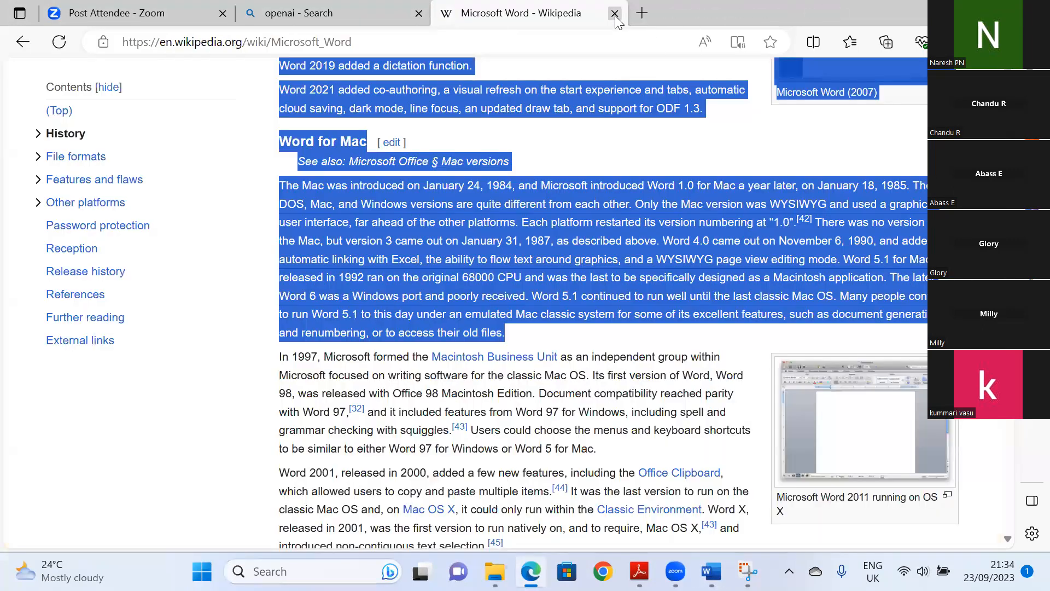
{"action": "left_click", "coordinate": [388, 21]}
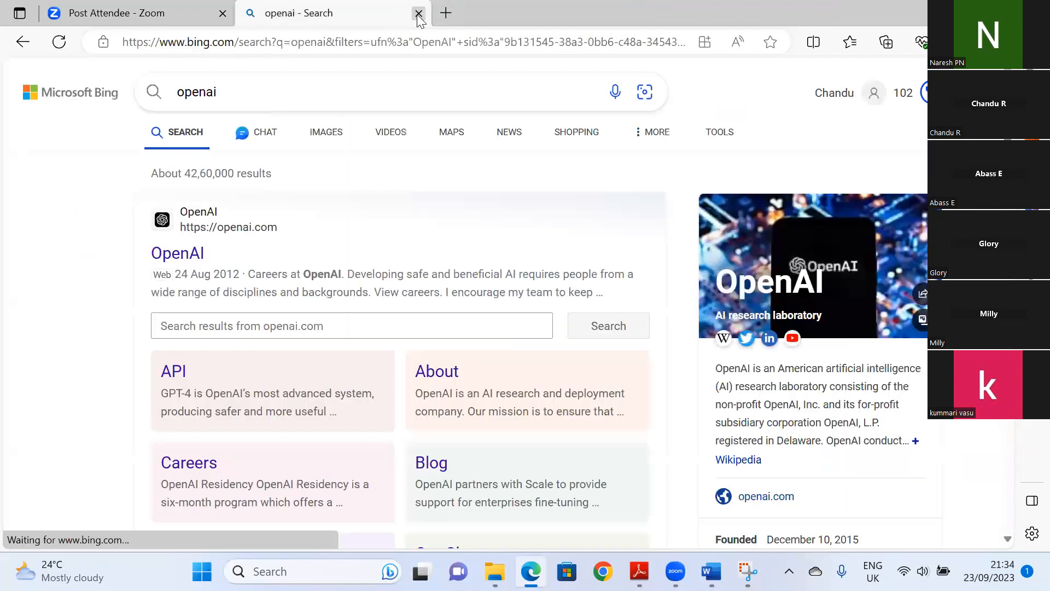
{"action": "left_click", "coordinate": [418, 16]}
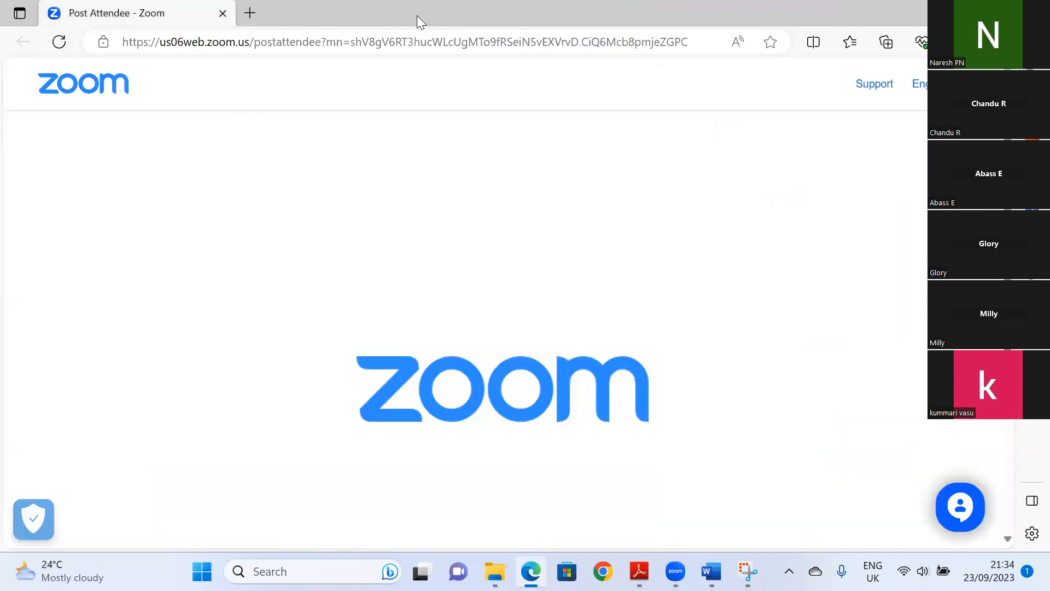
Search the web for "scrum ceremonies" in a new browser tab.
{"action": "left_click", "coordinate": [250, 13]}
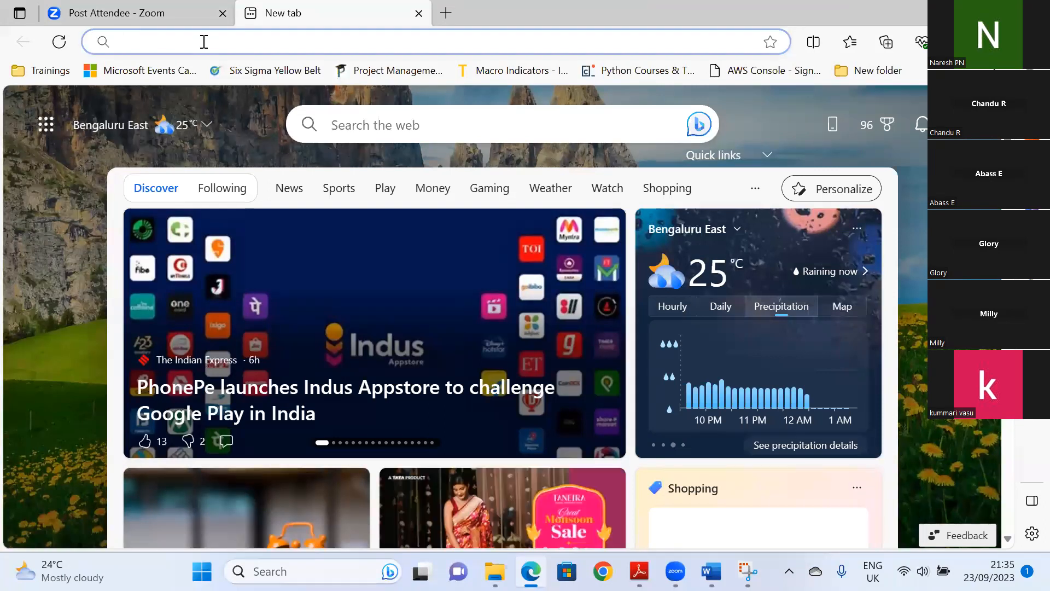
{"action": "type", "text": "scrum "}
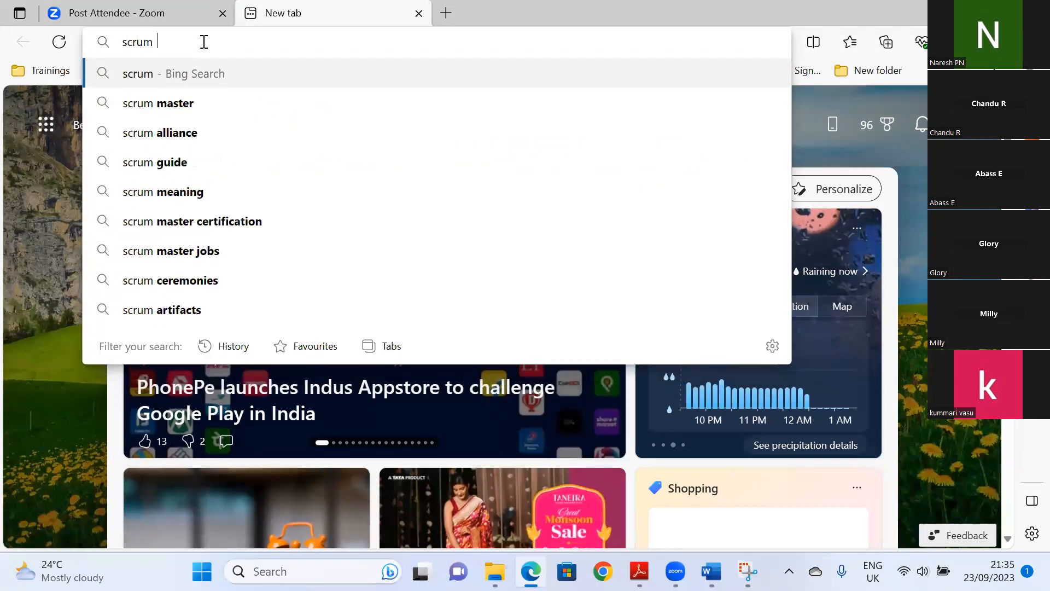
{"action": "type", "text": "cer"}
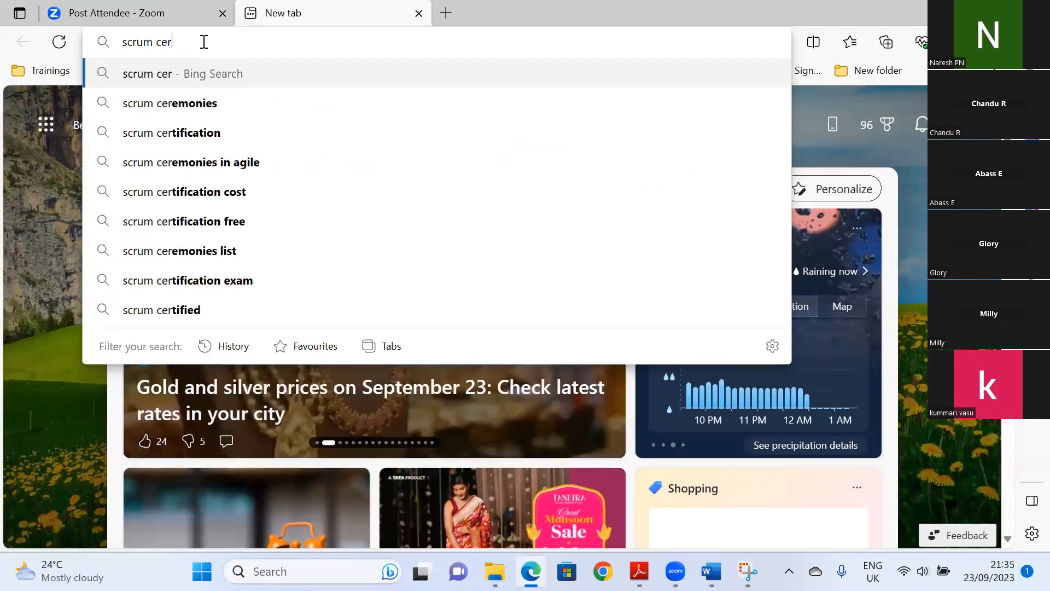
{"action": "type", "text": "em"}
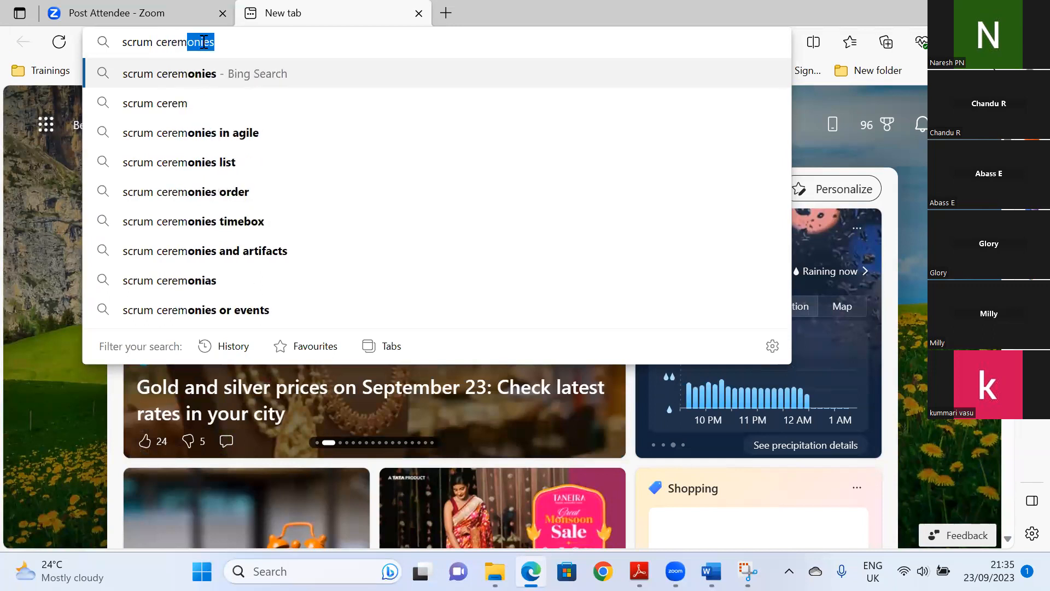
{"action": "type", "text": "onies"}
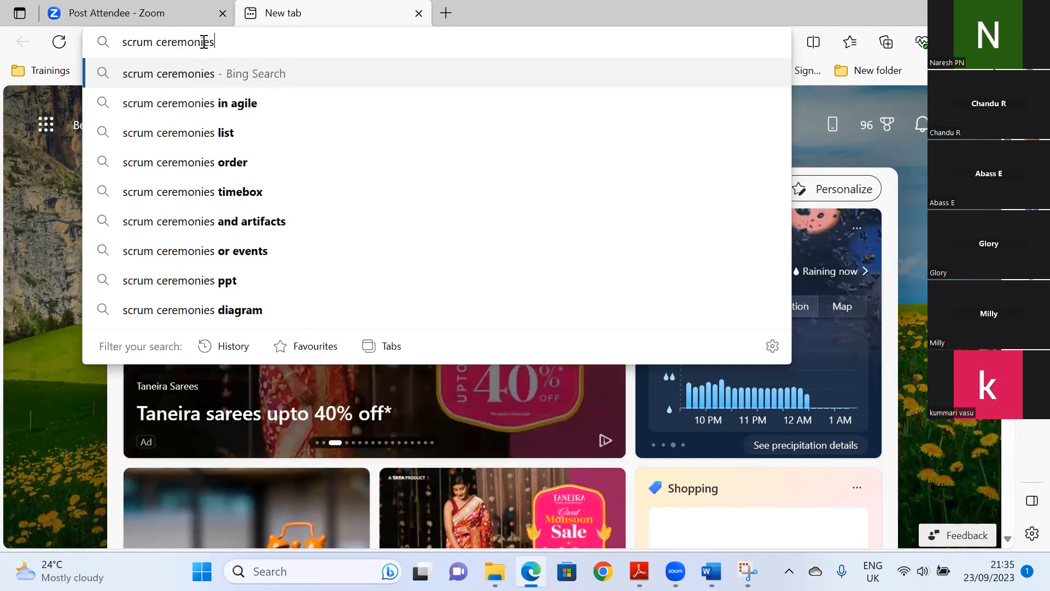
{"action": "key", "text": "Return"}
Extend the web search to "scrum ceremonies documents".
{"action": "left_click", "coordinate": [315, 93]}
{"action": "type", "text": "docu"}
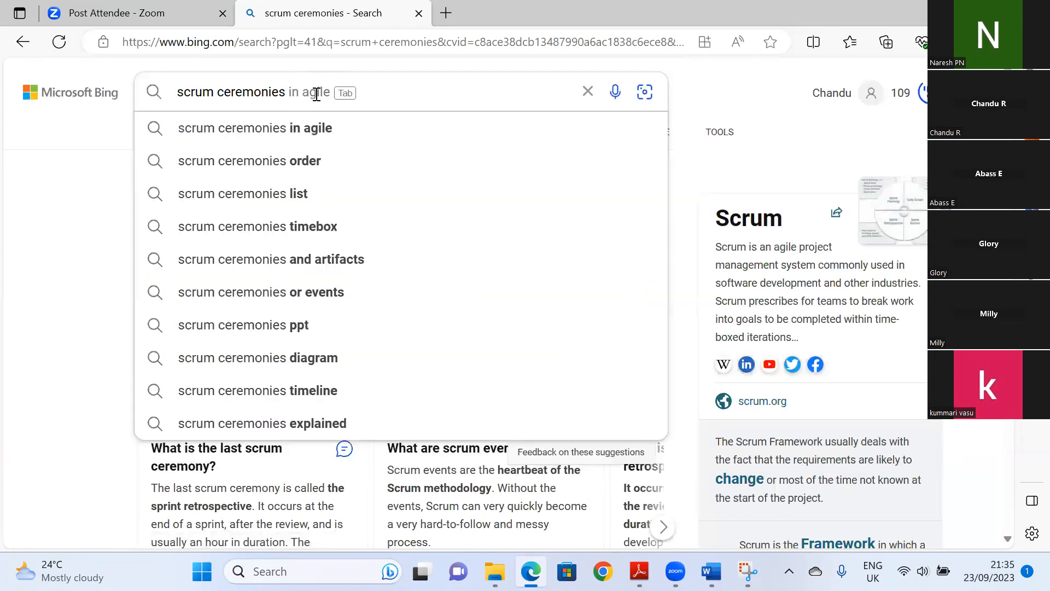
{"action": "type", "text": "ments"}
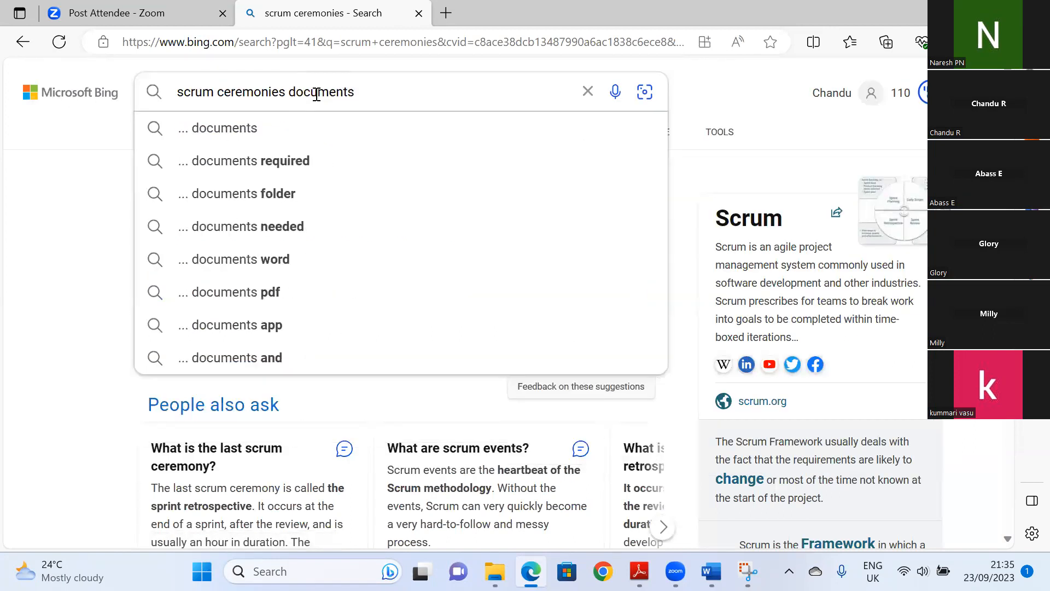
{"action": "key", "text": "Return"}
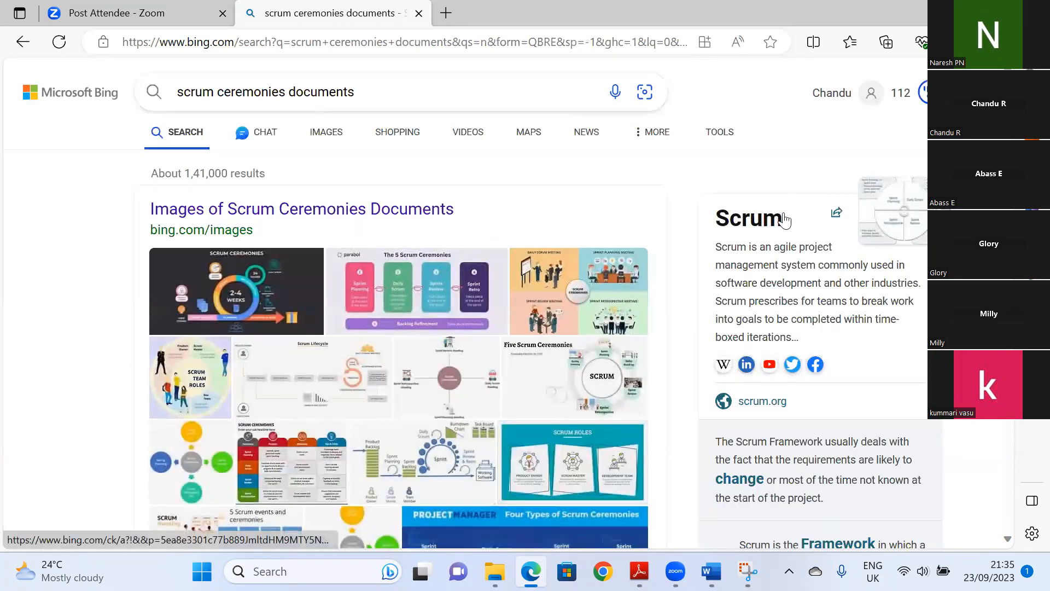
Open the Scrum.org site from the search results and examine the headings and sections on its home page.
{"action": "left_click", "coordinate": [750, 223]}
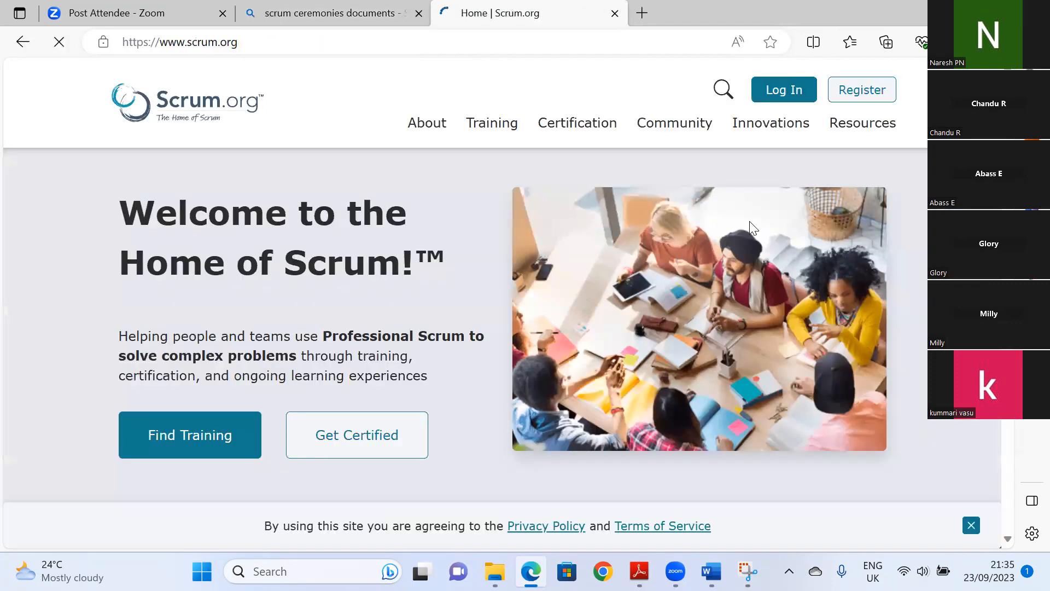
{"action": "scroll", "coordinate": [504, 273], "scroll_direction": "down", "scroll_amount": 8}
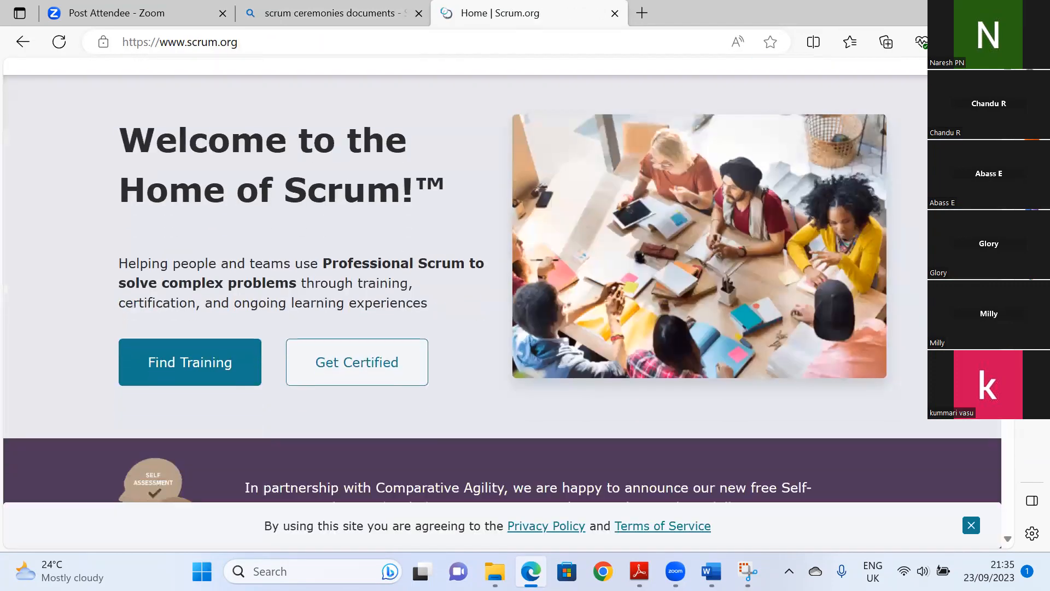
{"action": "scroll", "coordinate": [503, 274], "scroll_direction": "down", "scroll_amount": 2}
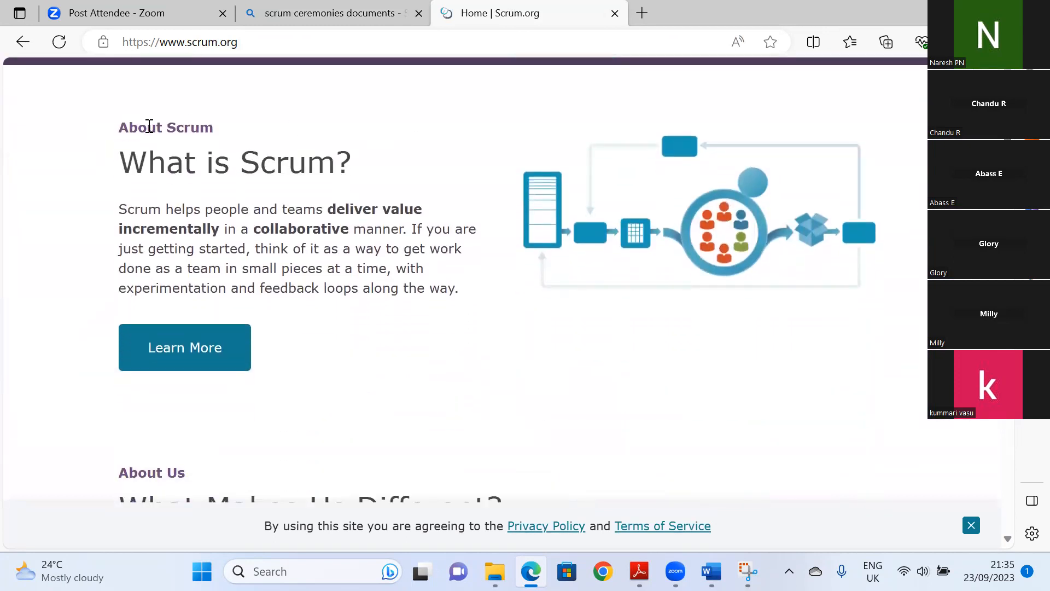
{"action": "left_click_drag", "start_coordinate": [214, 129], "coordinate": [120, 130]}
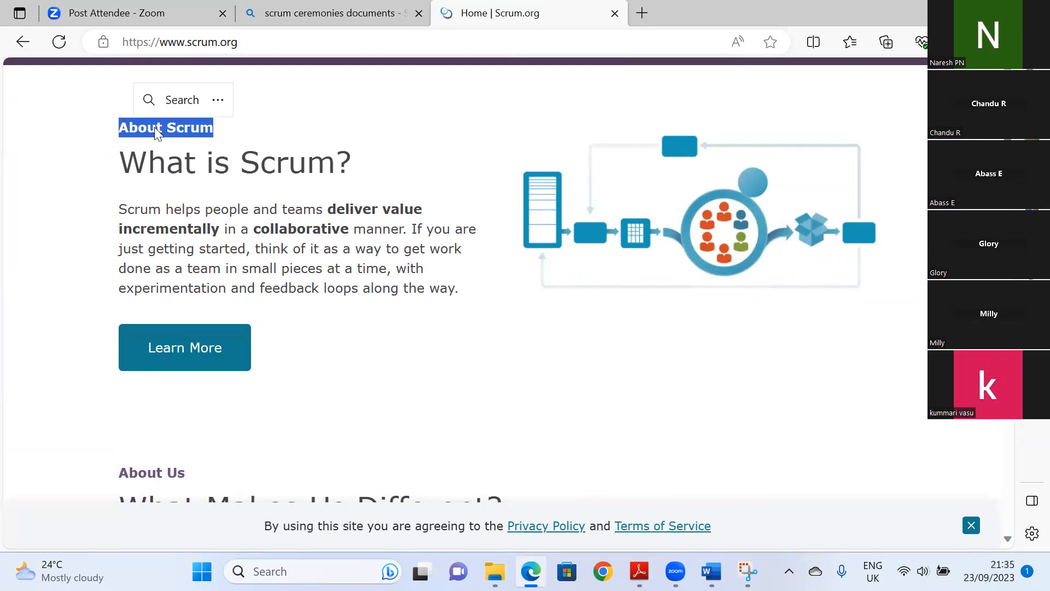
{"action": "left_click", "coordinate": [231, 129]}
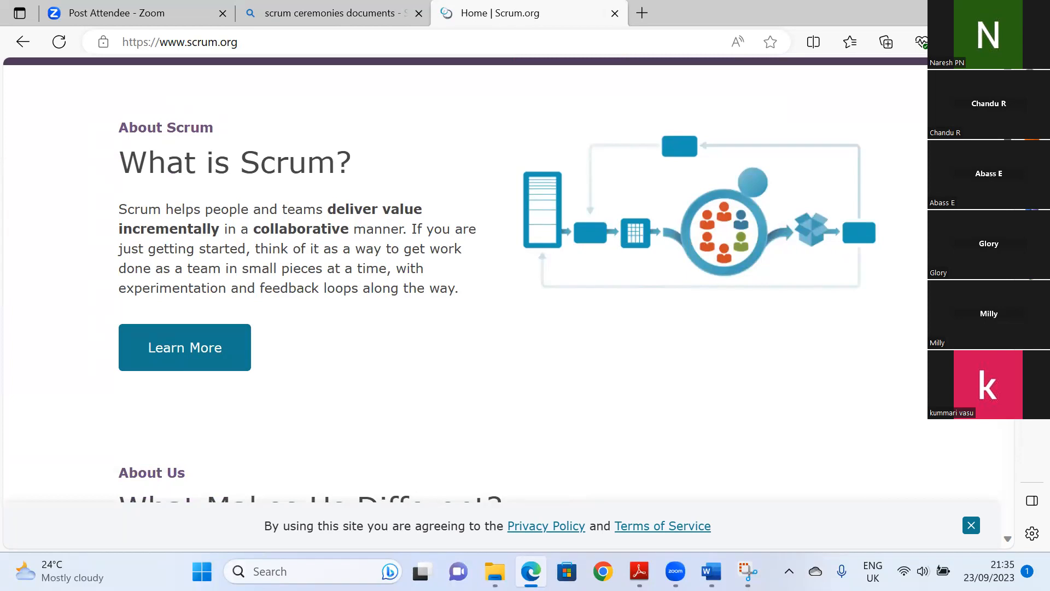
{"action": "scroll", "coordinate": [503, 283], "scroll_direction": "down", "scroll_amount": 7}
{"action": "scroll", "coordinate": [503, 283], "scroll_direction": "down", "scroll_amount": 2}
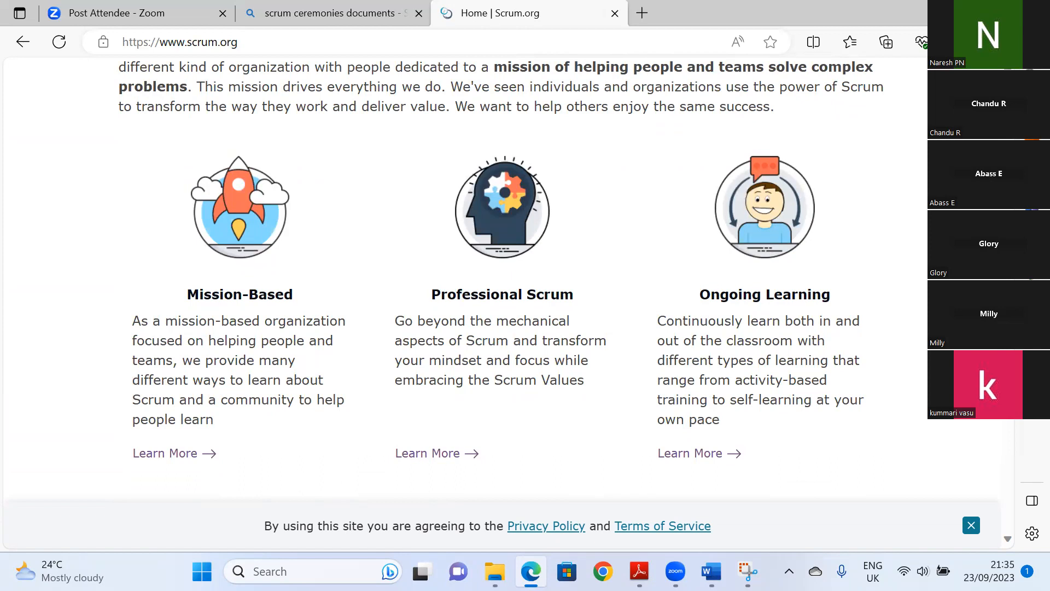
{"action": "scroll", "coordinate": [504, 283], "scroll_direction": "down", "scroll_amount": 5}
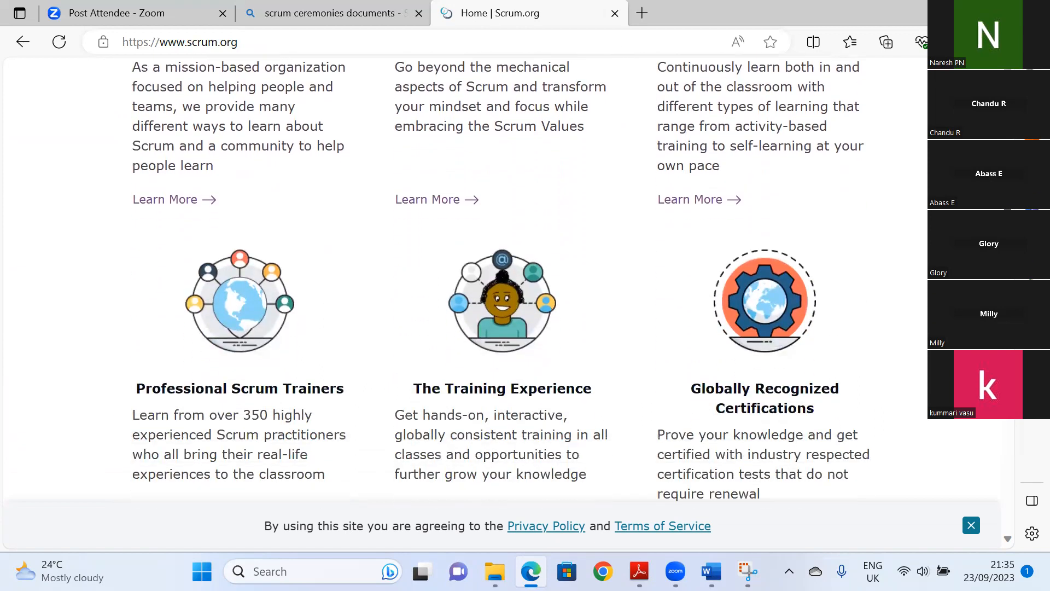
Examine the headings, training courses, certifications and Resources section further down the Scrum.org home page.
{"action": "scroll", "coordinate": [503, 274], "scroll_direction": "down", "scroll_amount": 10}
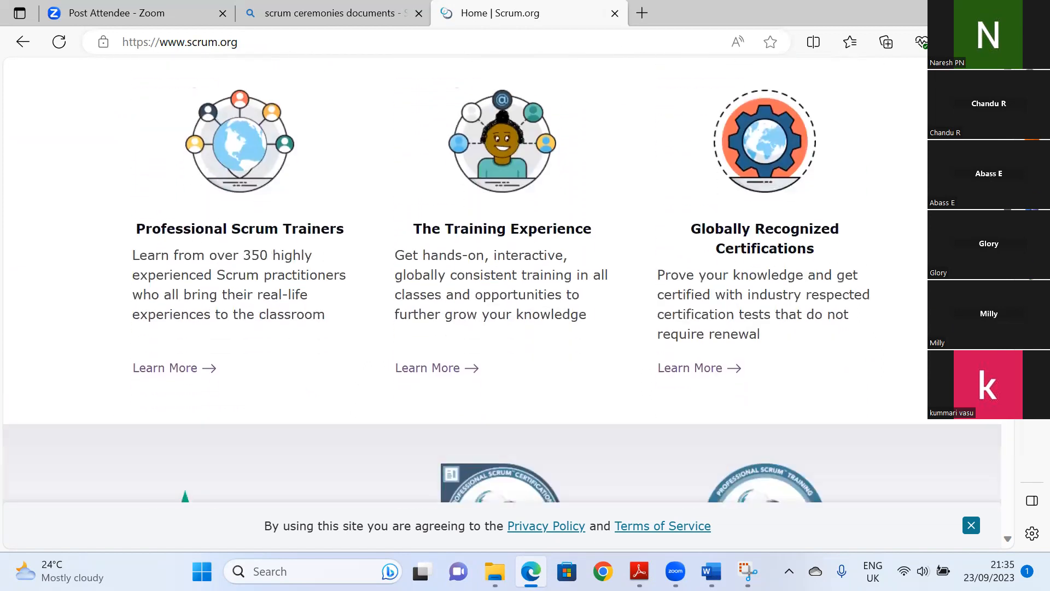
{"action": "scroll", "coordinate": [503, 273], "scroll_direction": "down", "scroll_amount": 8}
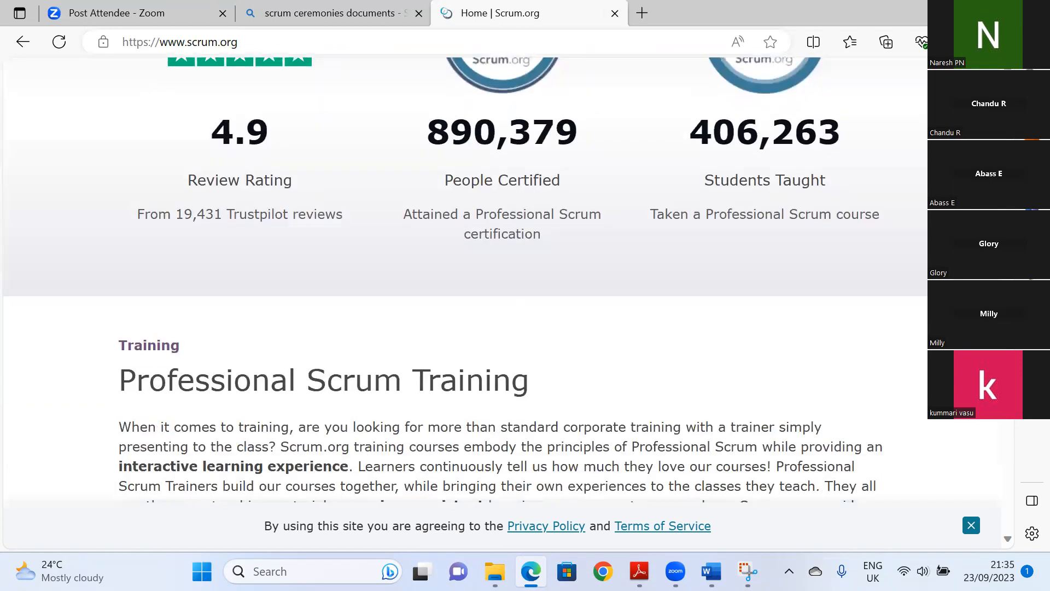
{"action": "scroll", "coordinate": [500, 279], "scroll_direction": "down", "scroll_amount": 9}
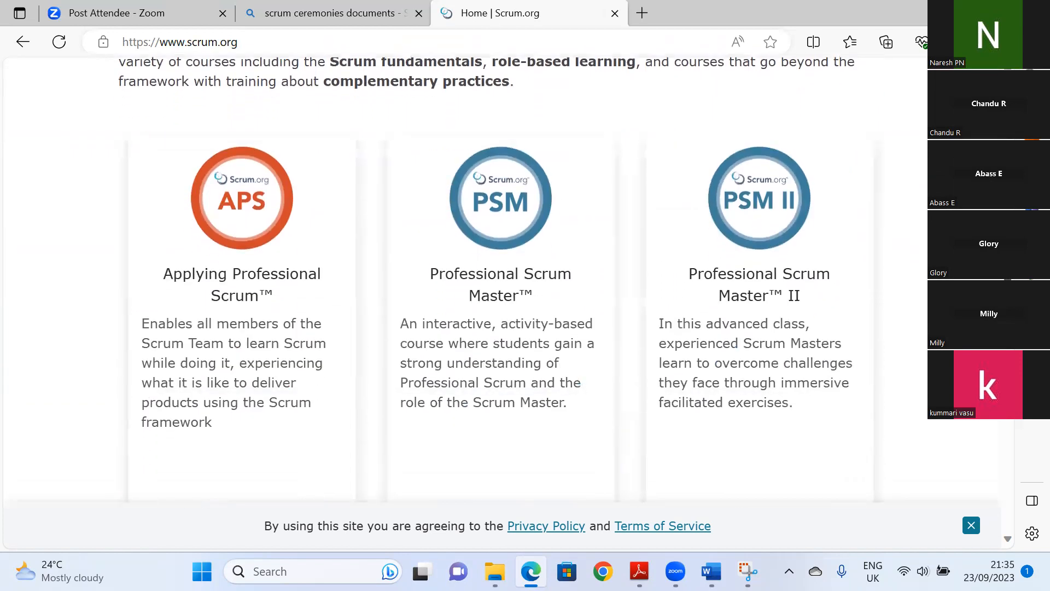
{"action": "scroll", "coordinate": [501, 279], "scroll_direction": "down", "scroll_amount": 5}
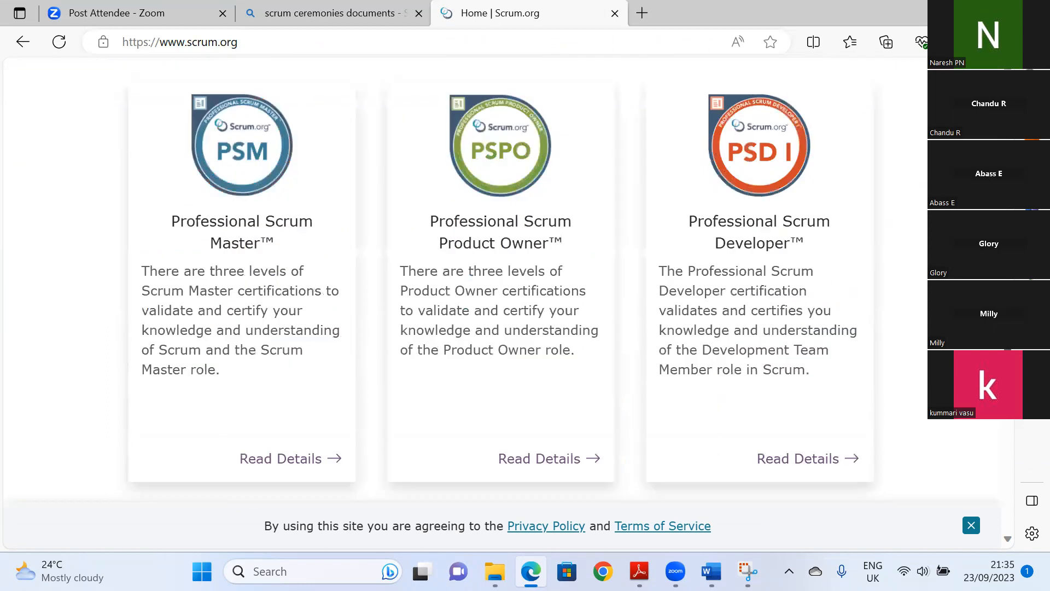
{"action": "scroll", "coordinate": [500, 279], "scroll_direction": "up", "scroll_amount": 2}
{"action": "scroll", "coordinate": [501, 279], "scroll_direction": "down", "scroll_amount": 6}
{"action": "scroll", "coordinate": [501, 279], "scroll_direction": "down", "scroll_amount": 1}
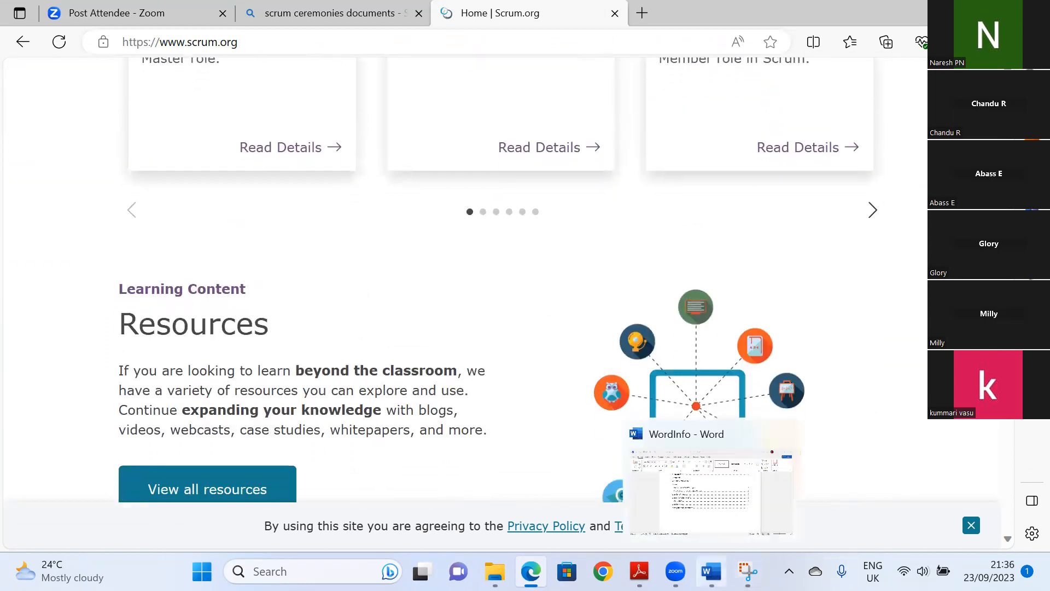
{"action": "left_click", "coordinate": [711, 571]}
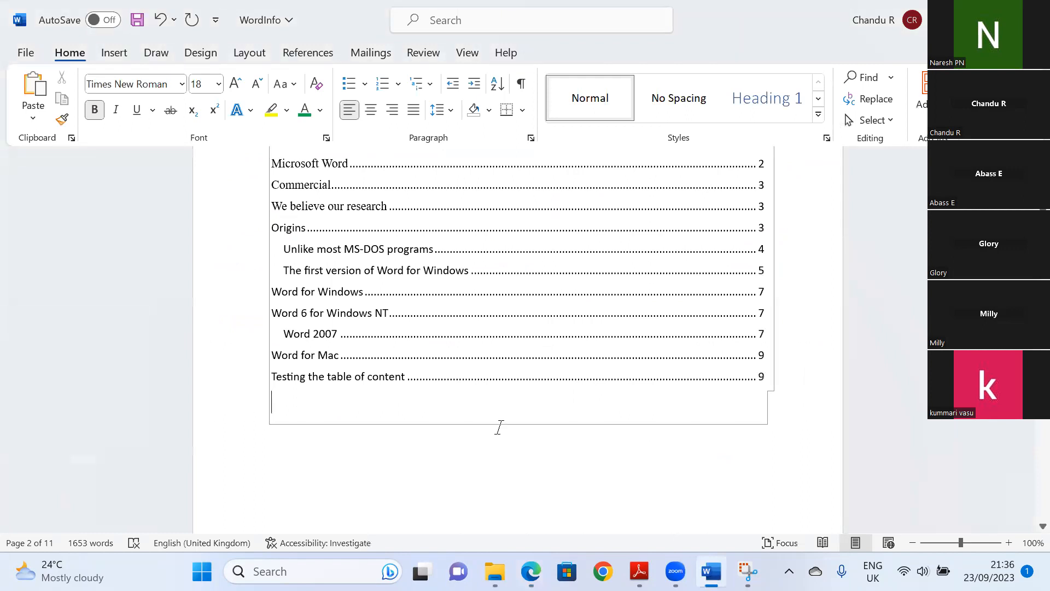
{"action": "left_click", "coordinate": [114, 53]}
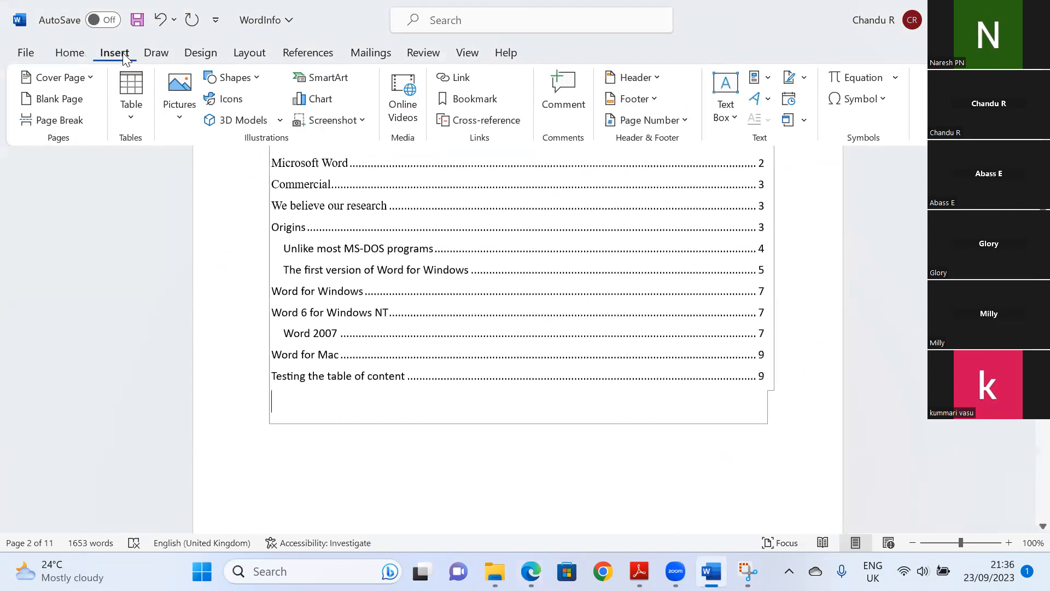
{"action": "left_click", "coordinate": [175, 116]}
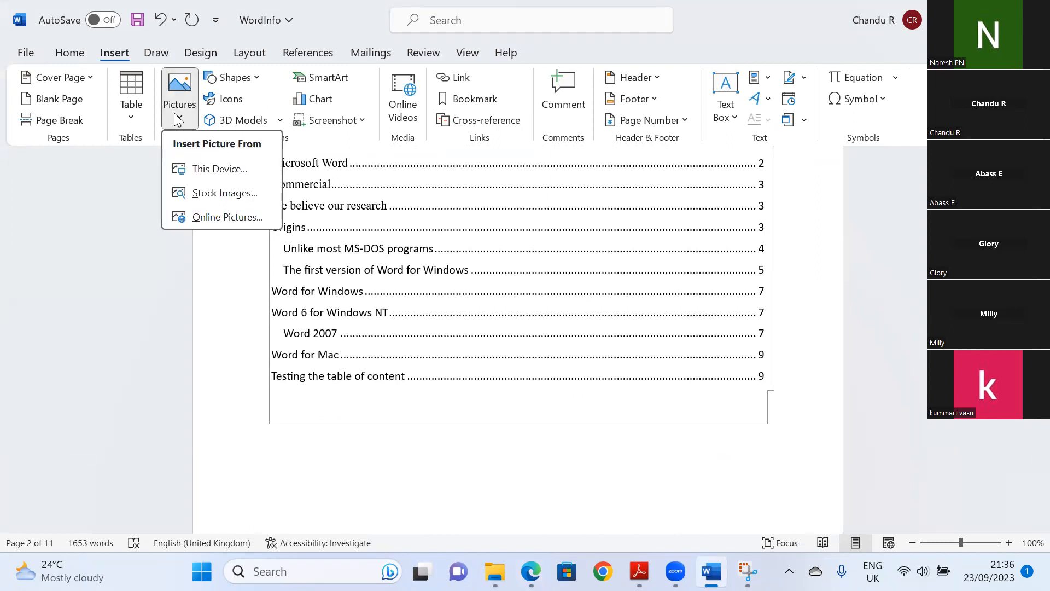
{"action": "left_click", "coordinate": [208, 170]}
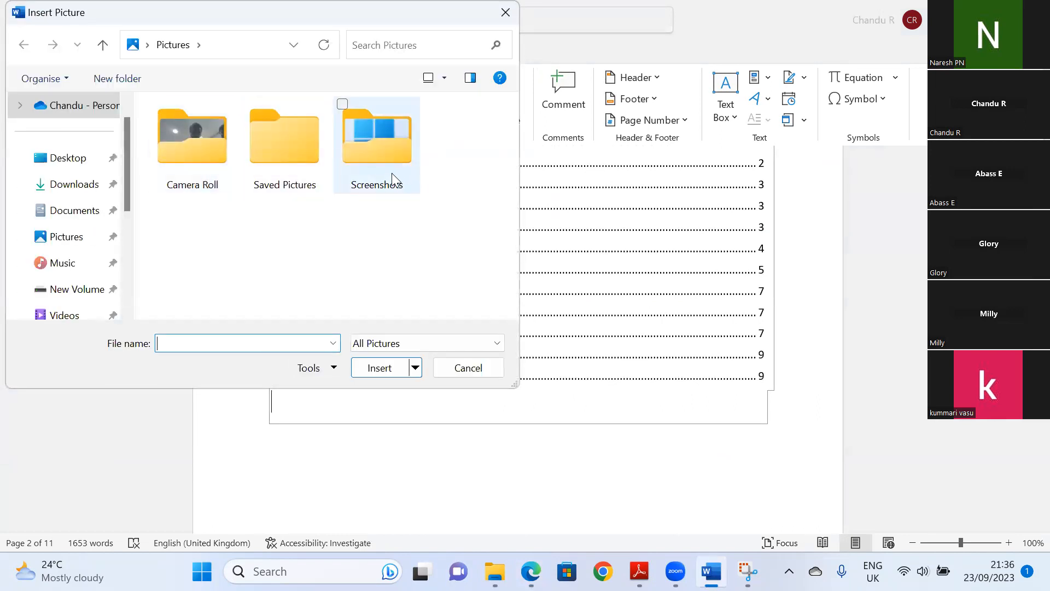
{"action": "double_click", "coordinate": [371, 160]}
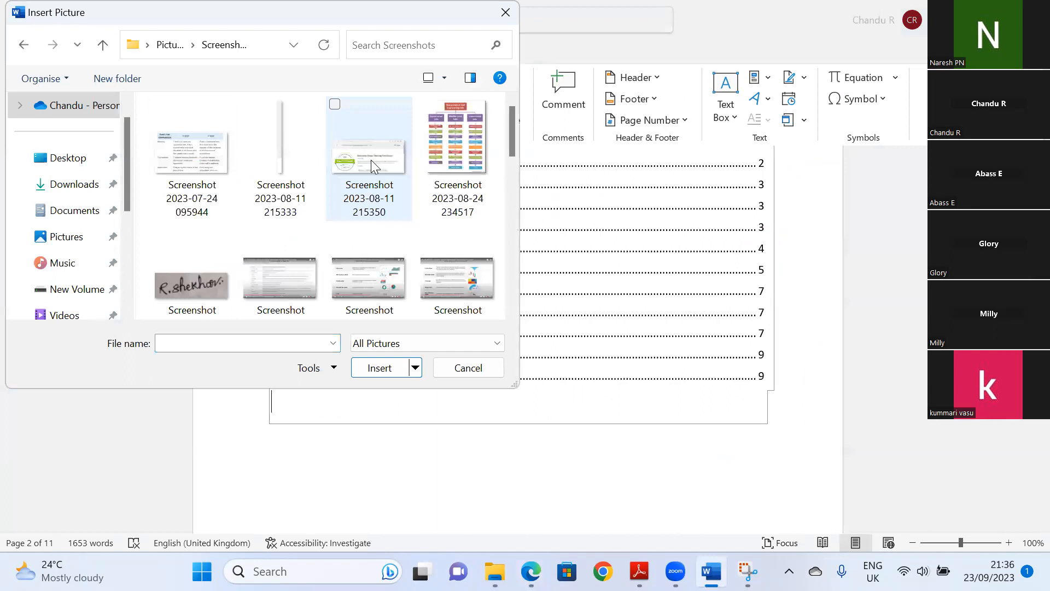
{"action": "left_click", "coordinate": [469, 140]}
{"action": "left_click", "coordinate": [382, 371]}
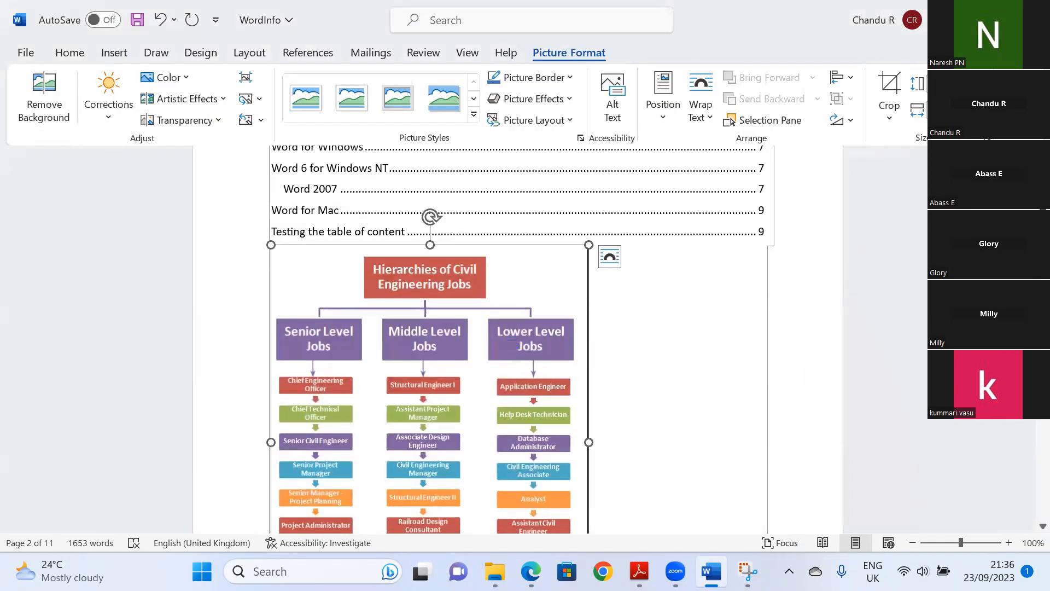
Apply the simple white frame picture style to the inserted job hierarchy chart.
{"action": "scroll", "coordinate": [517, 340], "scroll_direction": "down", "scroll_amount": 3}
{"action": "scroll", "coordinate": [517, 340], "scroll_direction": "up", "scroll_amount": 3}
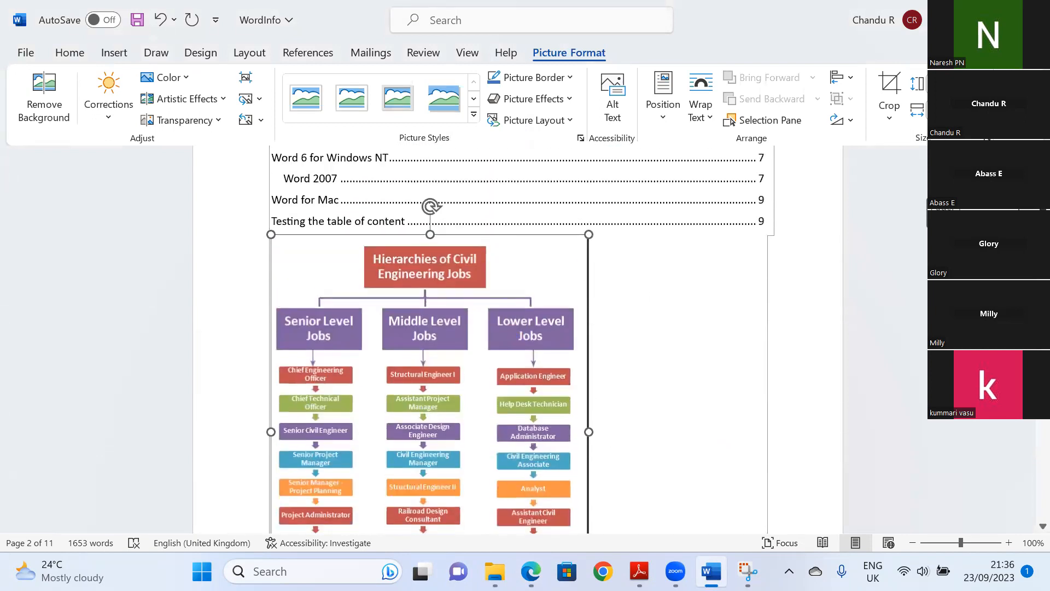
{"action": "scroll", "coordinate": [517, 339], "scroll_direction": "up", "scroll_amount": 1}
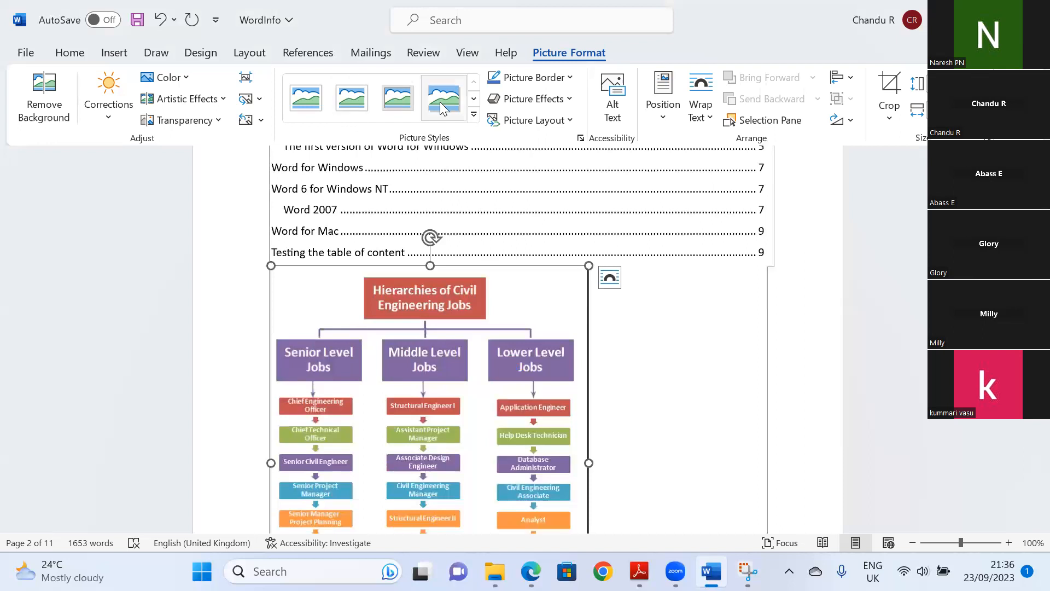
{"action": "left_click", "coordinate": [474, 114]}
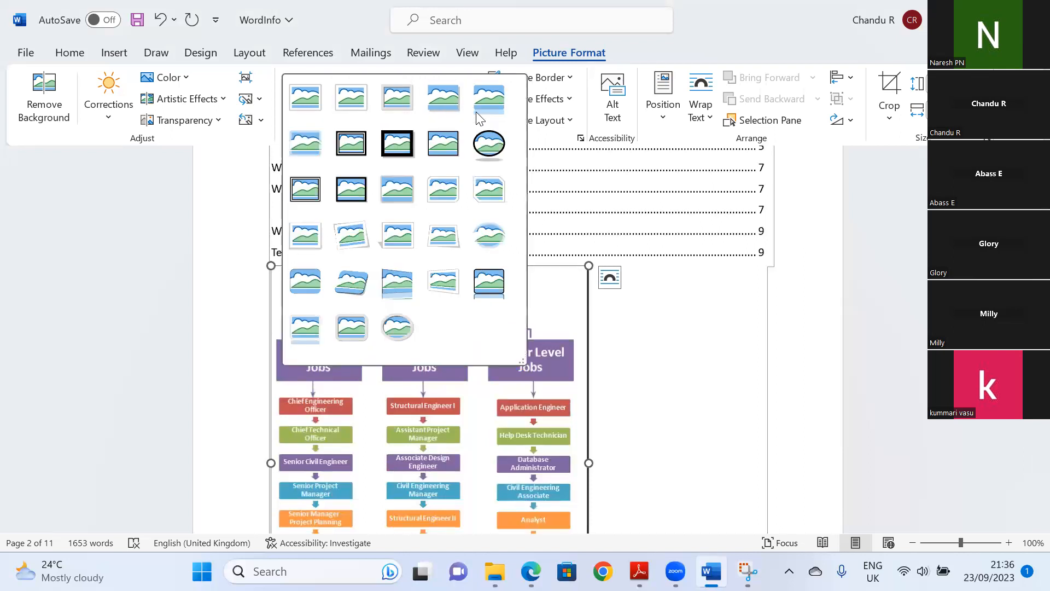
{"action": "left_click", "coordinate": [300, 105]}
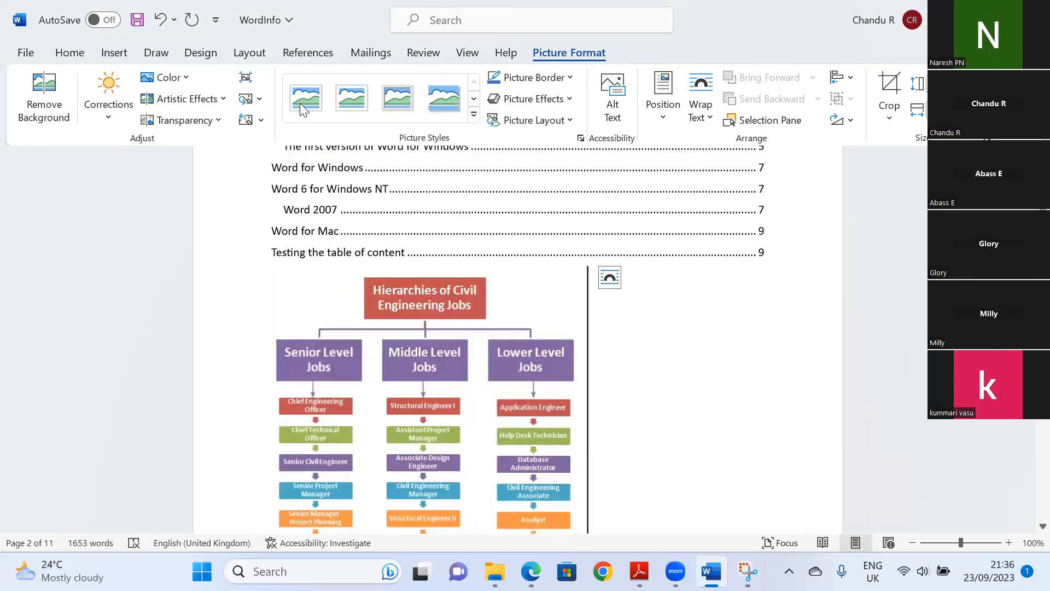
Try the black oval picture style on the chart, change it to the black double-lined rectangular frame, and check the whole picture.
{"action": "left_click", "coordinate": [474, 115]}
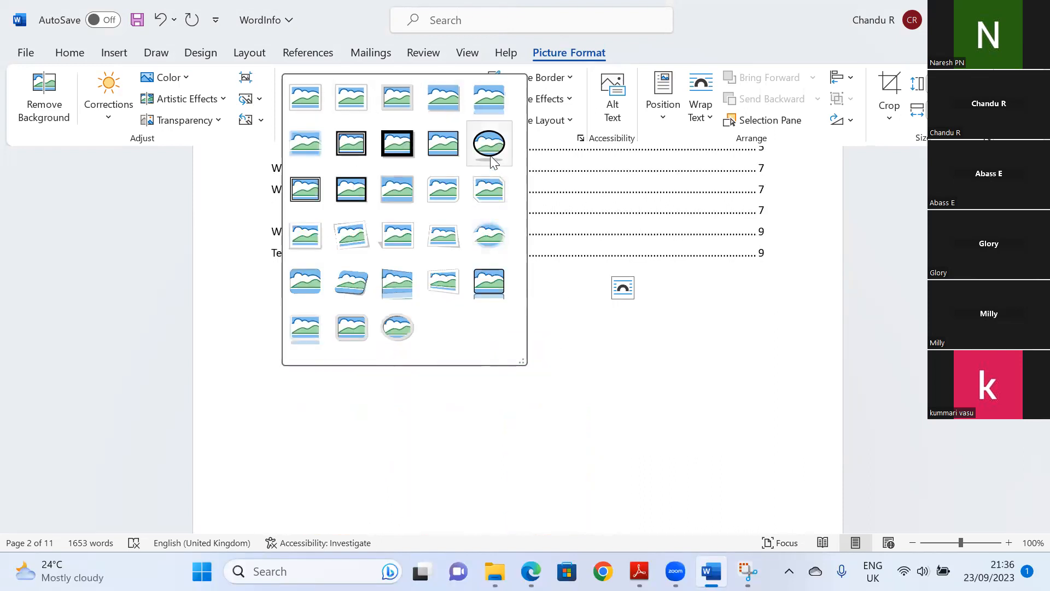
{"action": "left_click", "coordinate": [491, 159]}
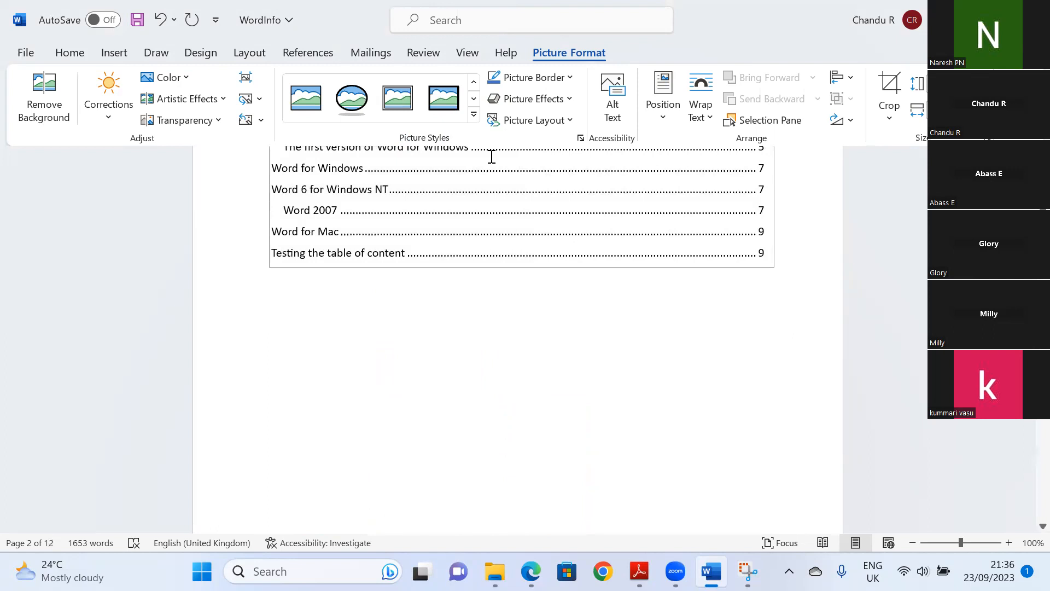
{"action": "scroll", "coordinate": [519, 339], "scroll_direction": "down", "scroll_amount": 10}
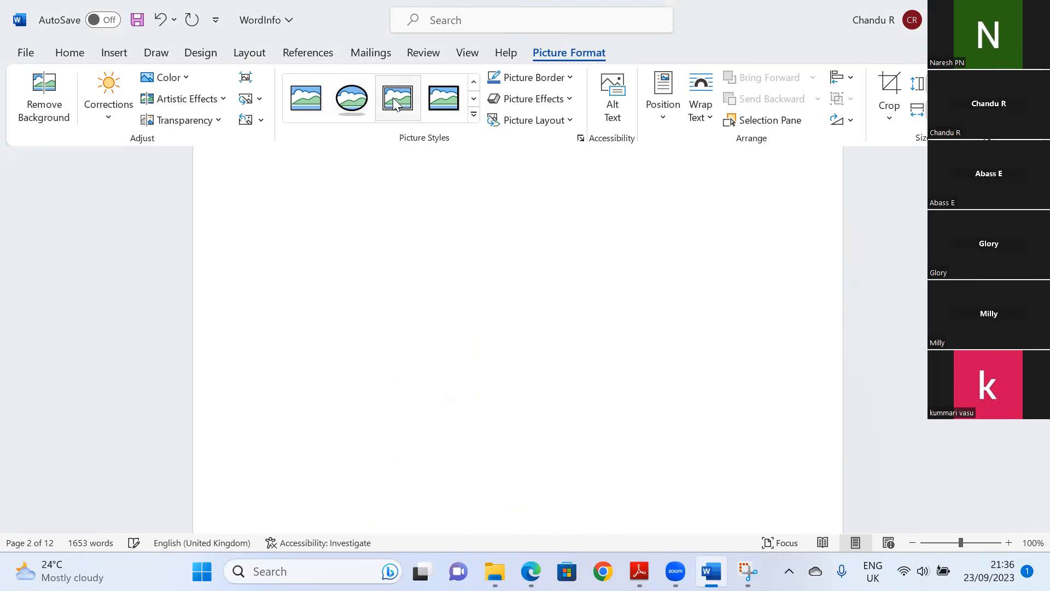
{"action": "scroll", "coordinate": [518, 340], "scroll_direction": "down", "scroll_amount": 8}
{"action": "scroll", "coordinate": [518, 340], "scroll_direction": "up", "scroll_amount": 7}
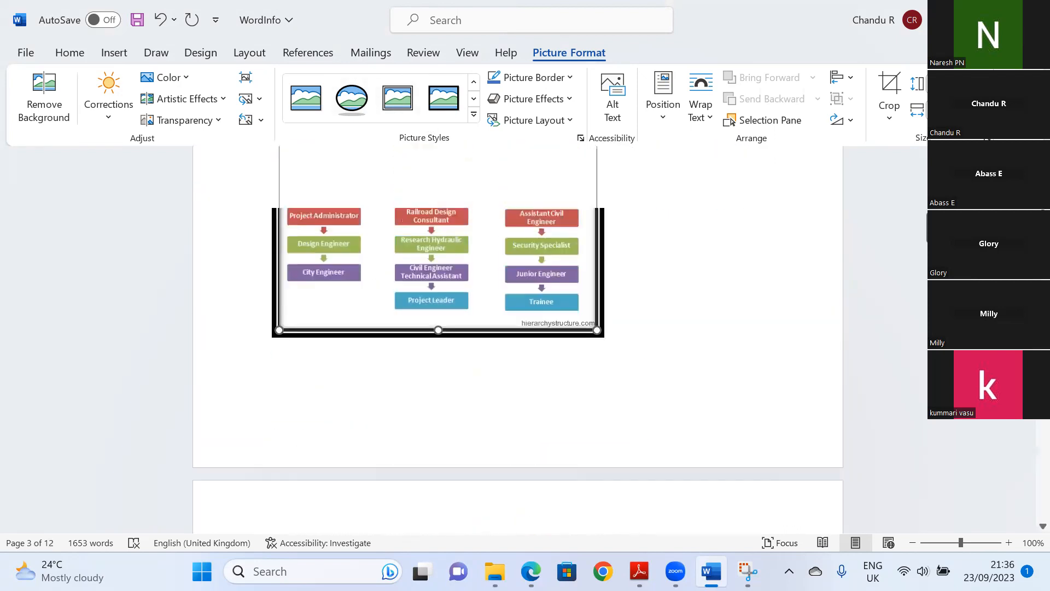
{"action": "scroll", "coordinate": [518, 339], "scroll_direction": "up", "scroll_amount": 8}
{"action": "scroll", "coordinate": [518, 340], "scroll_direction": "up", "scroll_amount": 2}
{"action": "scroll", "coordinate": [518, 339], "scroll_direction": "down", "scroll_amount": 1}
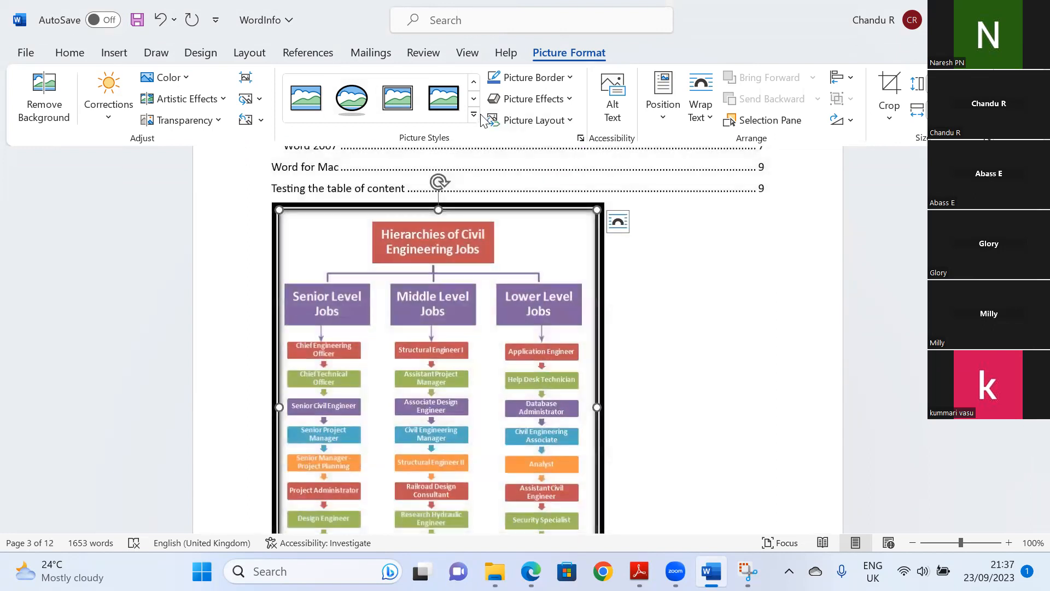
Set the weight of the chart picture's border to ¼ pt.
{"action": "left_click", "coordinate": [570, 79]}
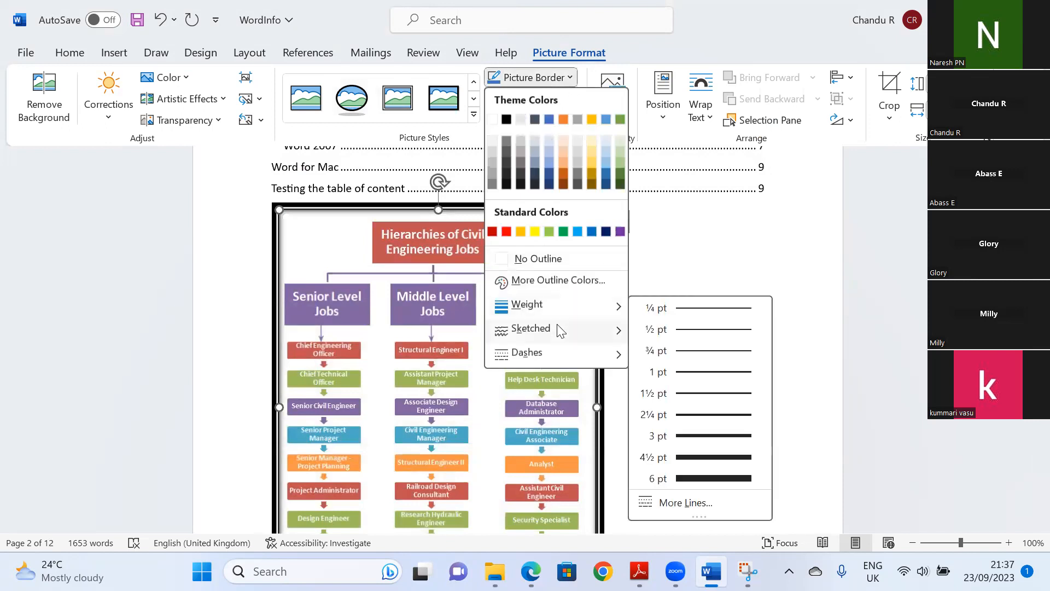
{"action": "left_click", "coordinate": [680, 309]}
{"action": "left_click", "coordinate": [679, 308]}
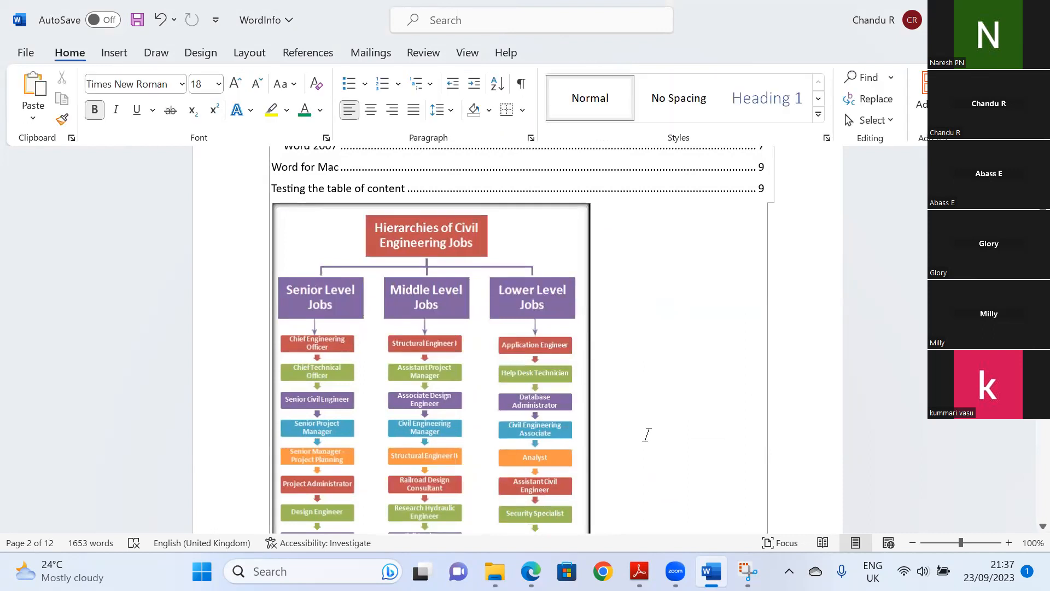
Switch to Microsoft Edge and review the Scrum.org home page from the certifications back up to the What is Scrum? section.
{"action": "left_click", "coordinate": [530, 572]}
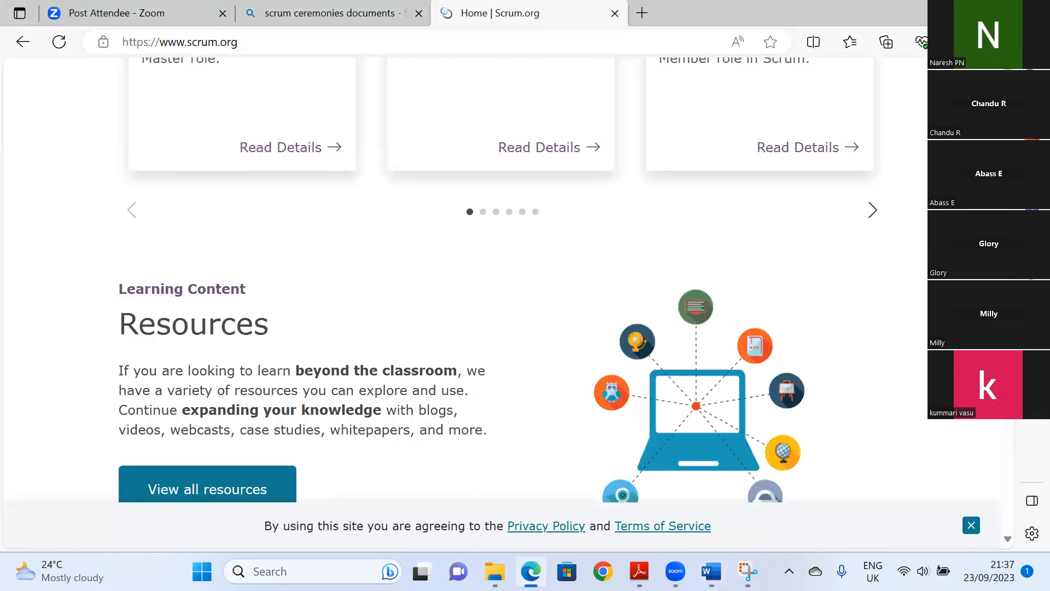
{"action": "scroll", "coordinate": [499, 279], "scroll_direction": "up", "scroll_amount": 8}
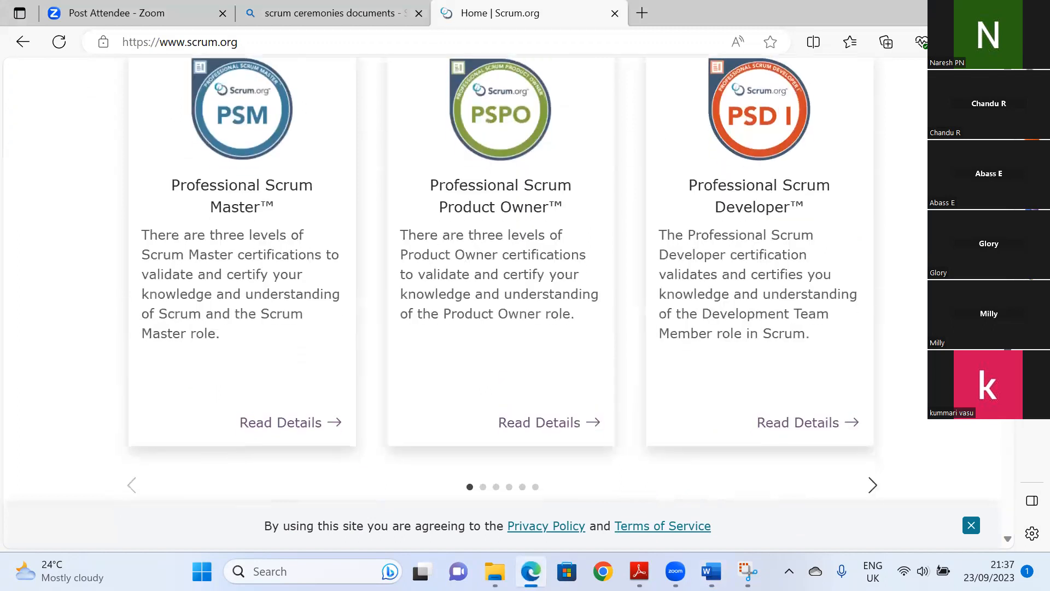
{"action": "scroll", "coordinate": [503, 279], "scroll_direction": "up", "scroll_amount": 10}
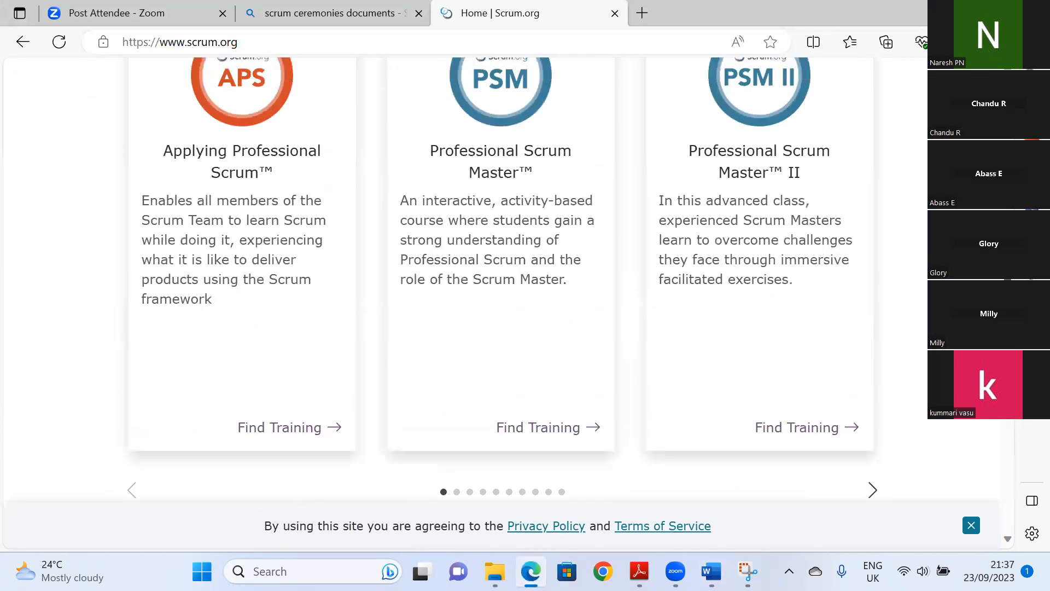
{"action": "scroll", "coordinate": [530, 275], "scroll_direction": "up", "scroll_amount": 1}
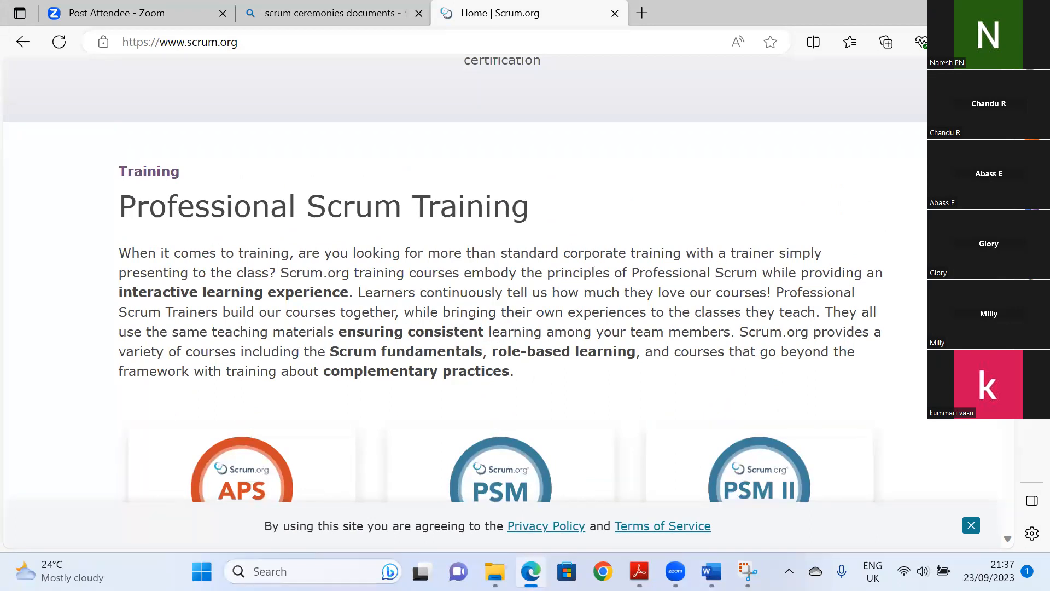
{"action": "scroll", "coordinate": [466, 279], "scroll_direction": "up", "scroll_amount": 9}
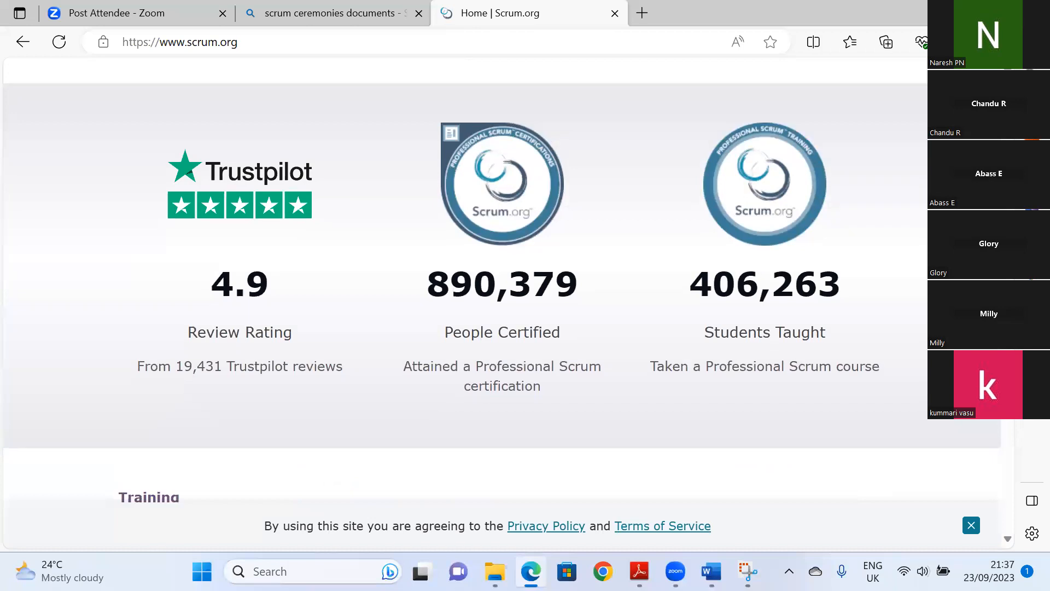
{"action": "scroll", "coordinate": [466, 279], "scroll_direction": "up", "scroll_amount": 12}
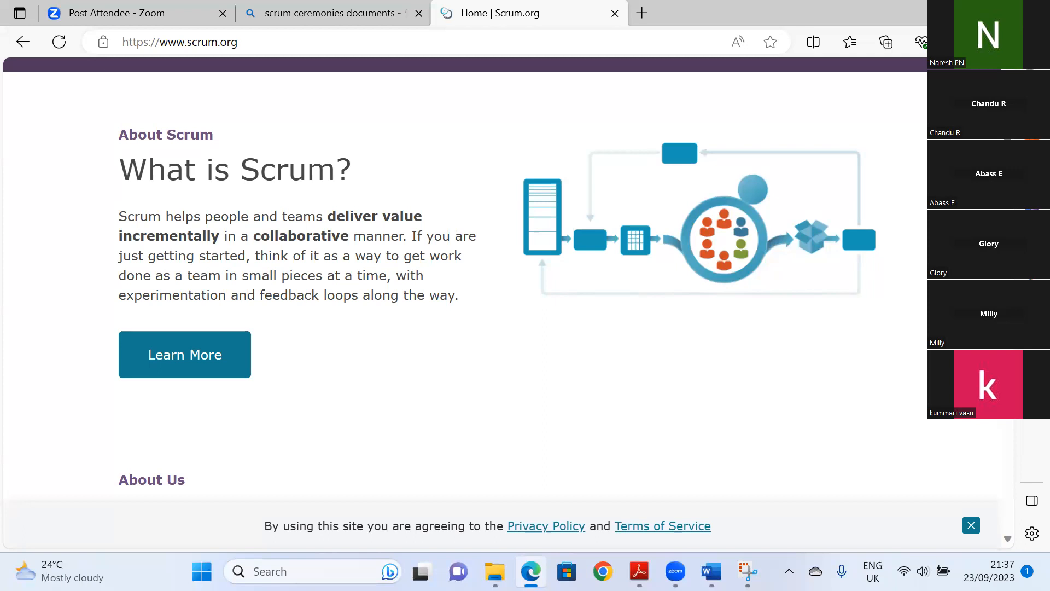
Return to Word, go back to the cover page and save the WordInfo document.
{"action": "key", "text": "alt+Tab"}
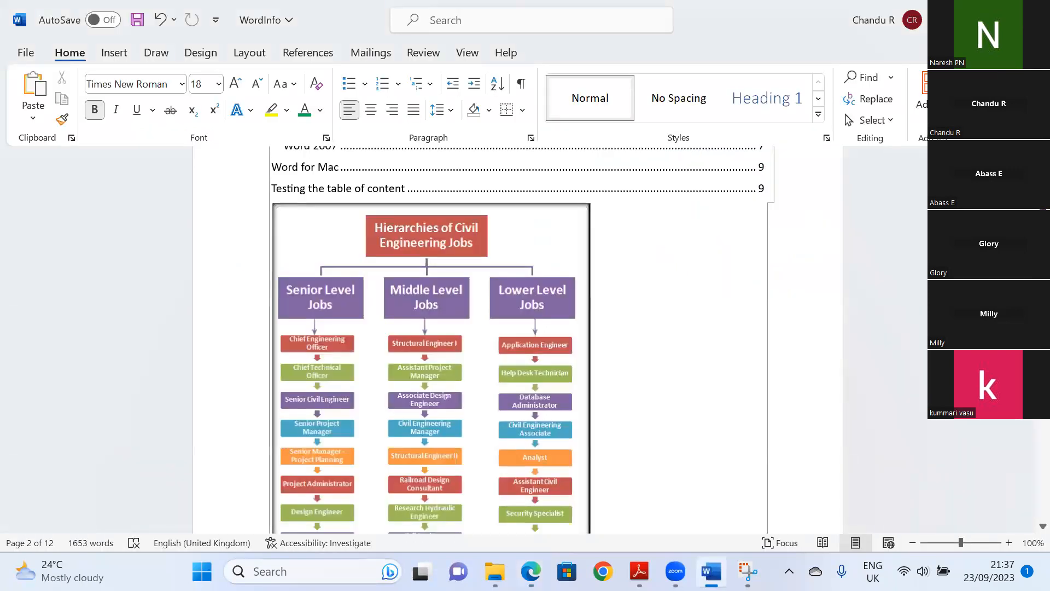
{"action": "scroll", "coordinate": [518, 339], "scroll_direction": "up", "scroll_amount": 15}
{"action": "scroll", "coordinate": [518, 339], "scroll_direction": "up", "scroll_amount": 1}
{"action": "scroll", "coordinate": [518, 340], "scroll_direction": "down", "scroll_amount": 3}
{"action": "scroll", "coordinate": [518, 339], "scroll_direction": "up", "scroll_amount": 4}
{"action": "scroll", "coordinate": [518, 339], "scroll_direction": "down", "scroll_amount": 3}
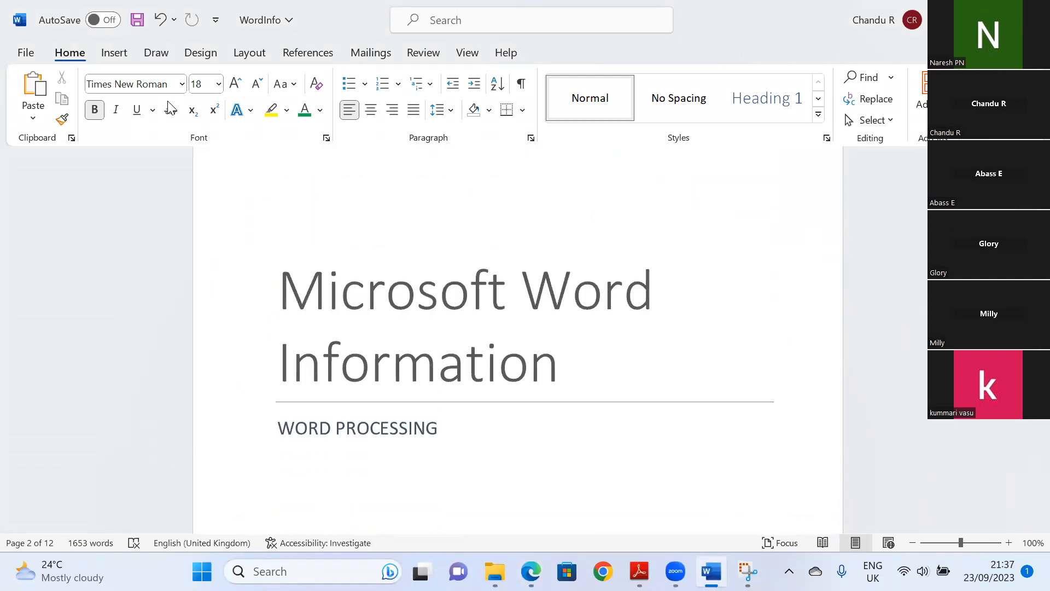
{"action": "left_click", "coordinate": [137, 20]}
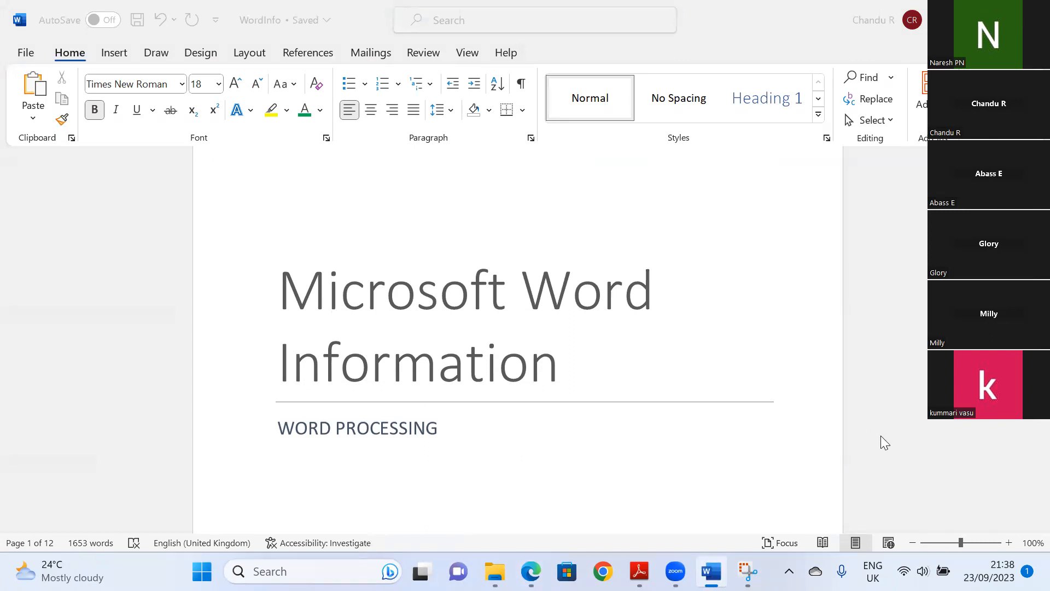
Add the line "Assignment:" below the sentence about the table of content near the end of the document.
{"action": "scroll", "coordinate": [240, 362], "scroll_direction": "down", "scroll_amount": 20}
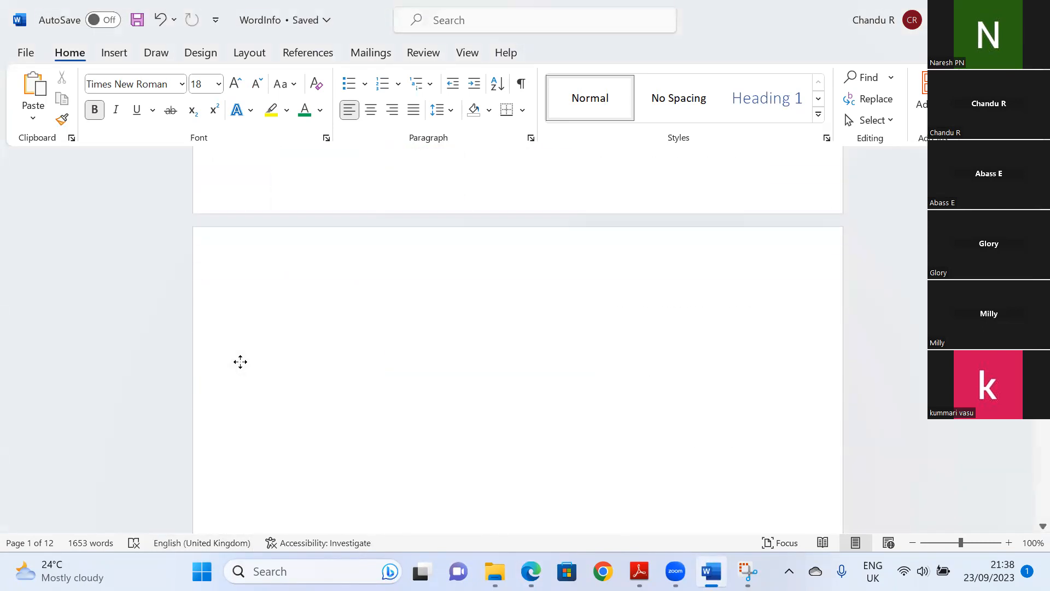
{"action": "scroll", "coordinate": [240, 362], "scroll_direction": "down", "scroll_amount": 20}
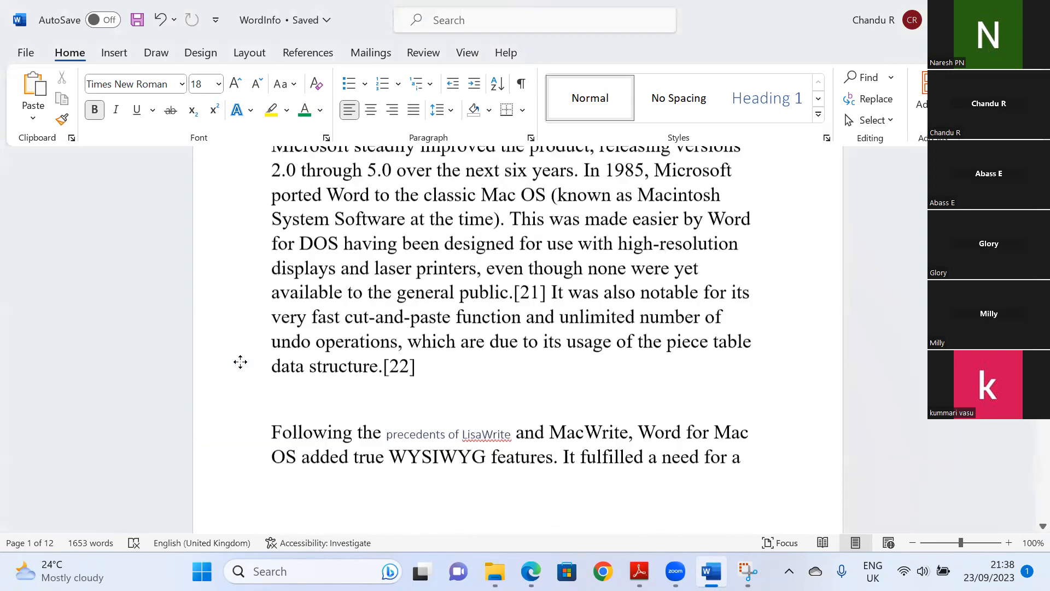
{"action": "scroll", "coordinate": [240, 362], "scroll_direction": "down", "scroll_amount": 20}
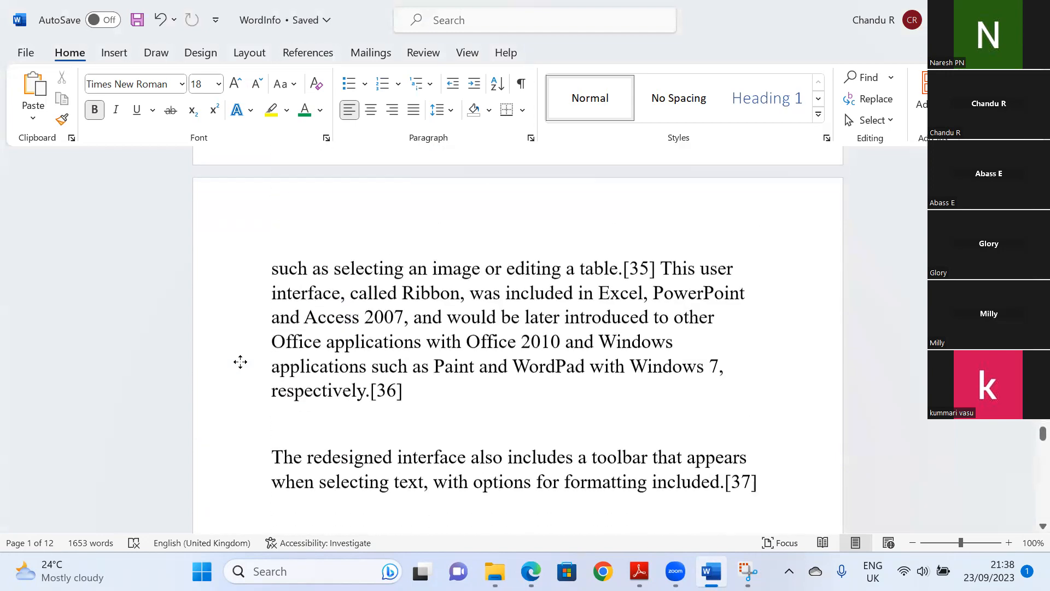
{"action": "scroll", "coordinate": [240, 362], "scroll_direction": "down", "scroll_amount": 10}
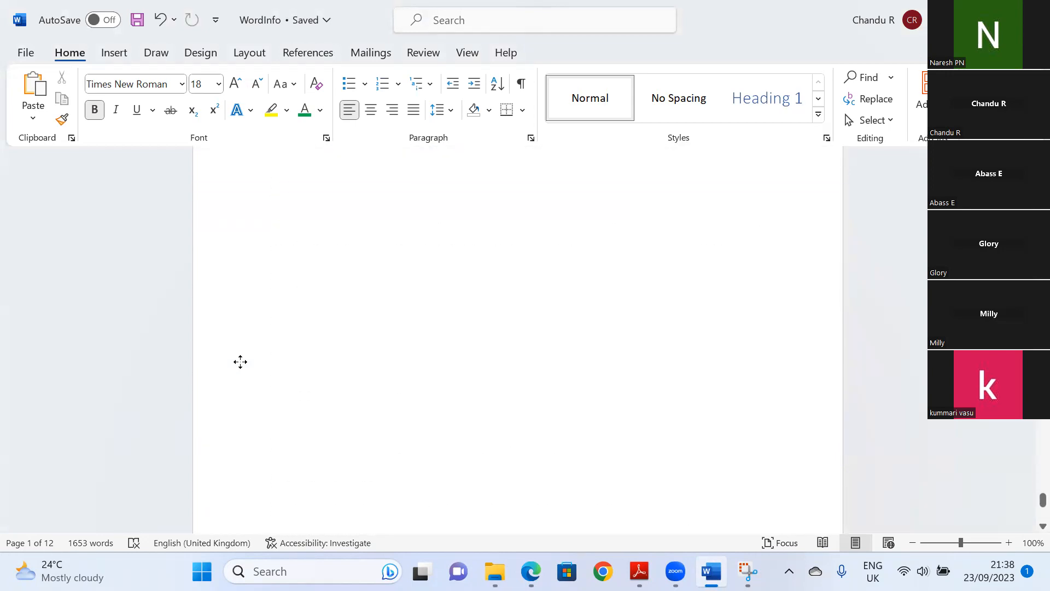
{"action": "scroll", "coordinate": [240, 361], "scroll_direction": "up", "scroll_amount": 5}
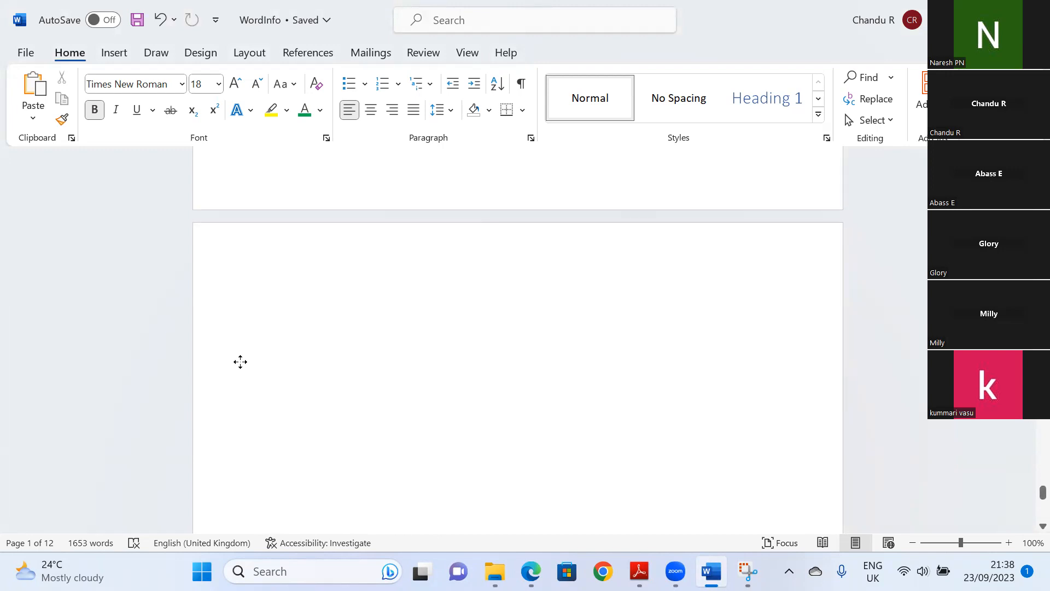
{"action": "scroll", "coordinate": [155, 326], "scroll_direction": "up", "scroll_amount": 1}
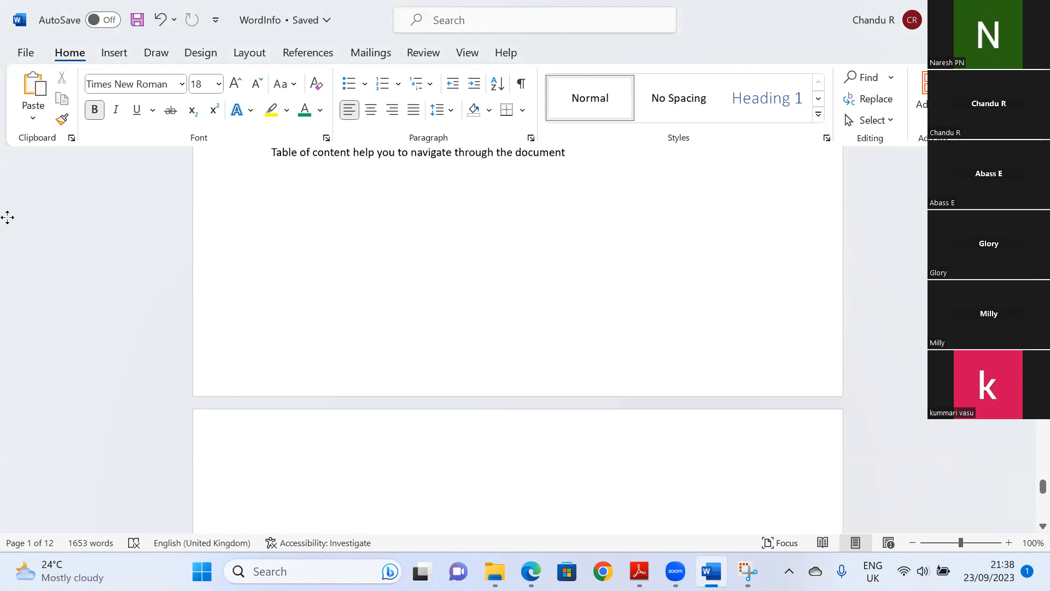
{"action": "left_click", "coordinate": [266, 217]}
{"action": "type", "text": "Assi"}
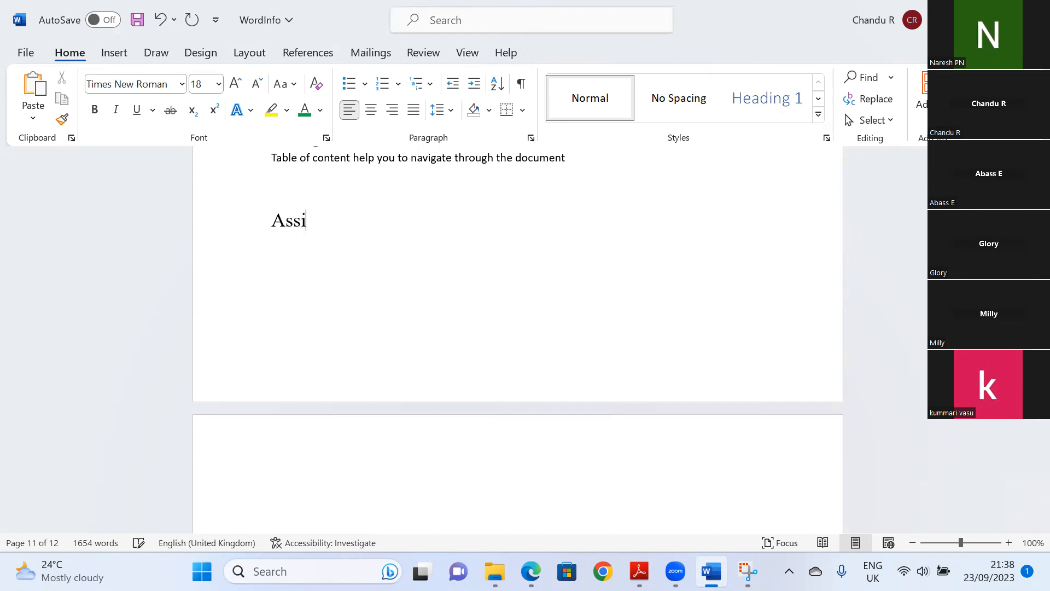
{"action": "type", "text": "gnme"}
{"action": "type", "text": "nt:  "}
{"action": "type", "text": "Appl"}
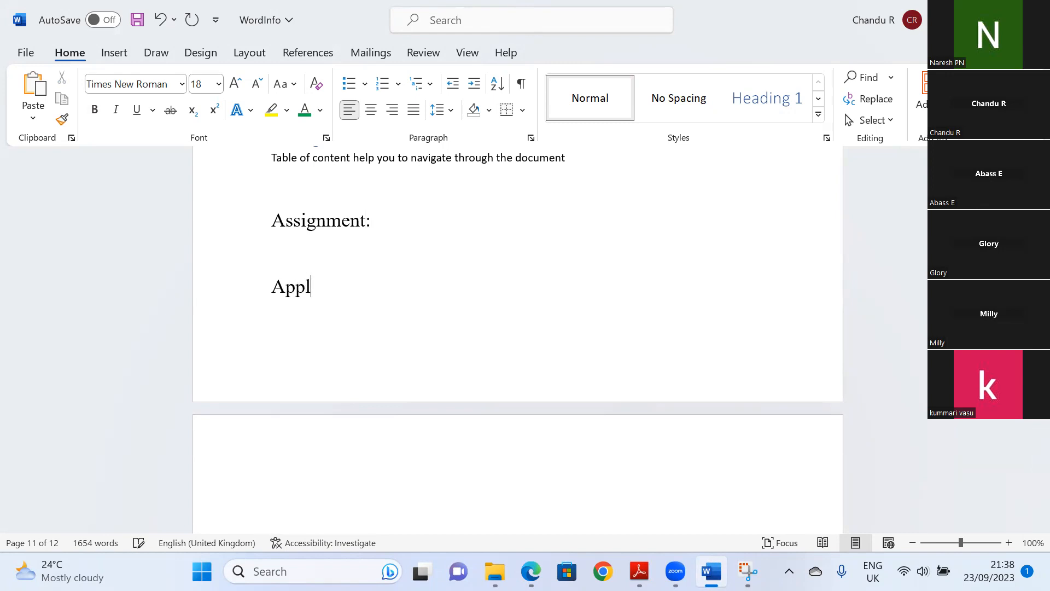
{"action": "type", "text": "y all"}
{"action": "key", "text": "BackSpace"}
{"action": "key", "text": "BackSpace"}
{"action": "key", "text": "BackSpace"}
{"action": "key", "text": "BackSpace"}
{"action": "key", "text": "BackSpace"}
{"action": "key", "text": "BackSpace"}
{"action": "key", "text": "BackSpace"}
{"action": "key", "text": "BackSpace"}
{"action": "key", "text": "BackSpace"}
Below the assignment heading, write "Select any subject of your choice , go through the subject website".
{"action": "type", "text": "Select any su"}
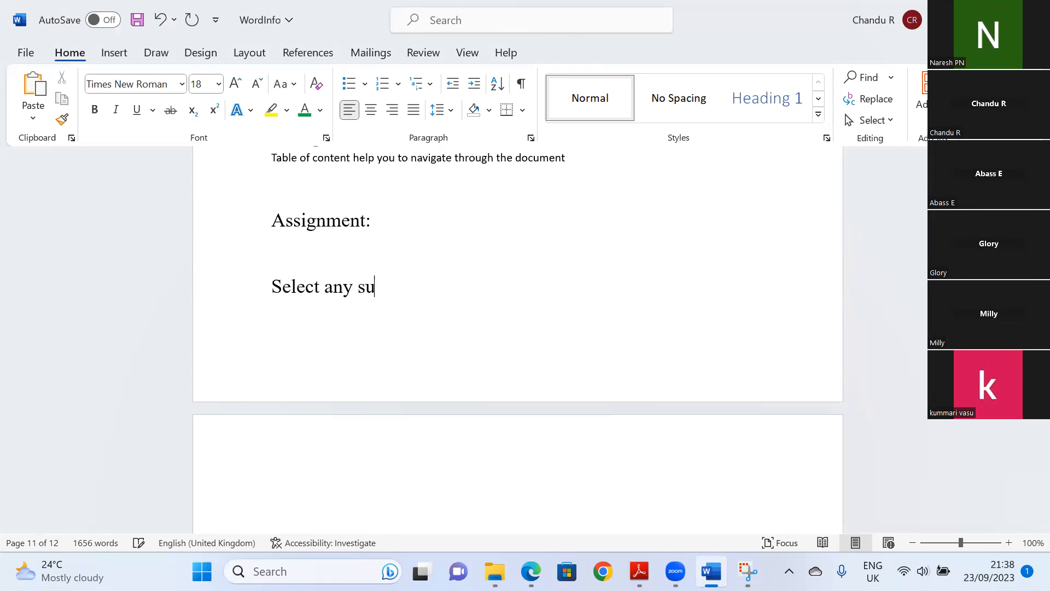
{"action": "type", "text": "bject of yoru"}
{"action": "key", "text": "BackSpace"}
{"action": "type", "text": "ur choice "}
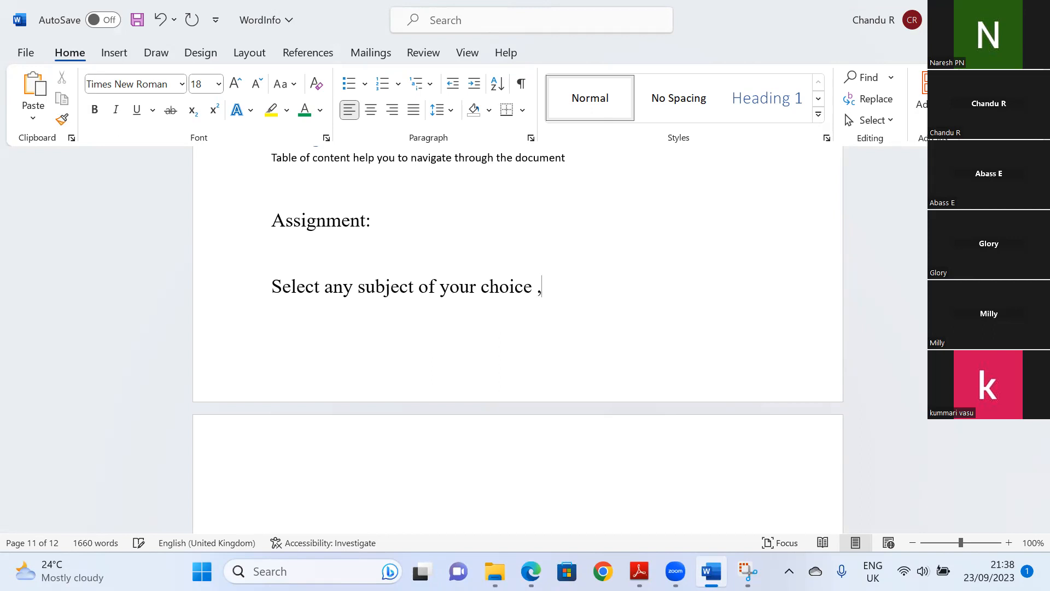
{"action": "type", "text": ", go thro"}
{"action": "type", "text": "h"}
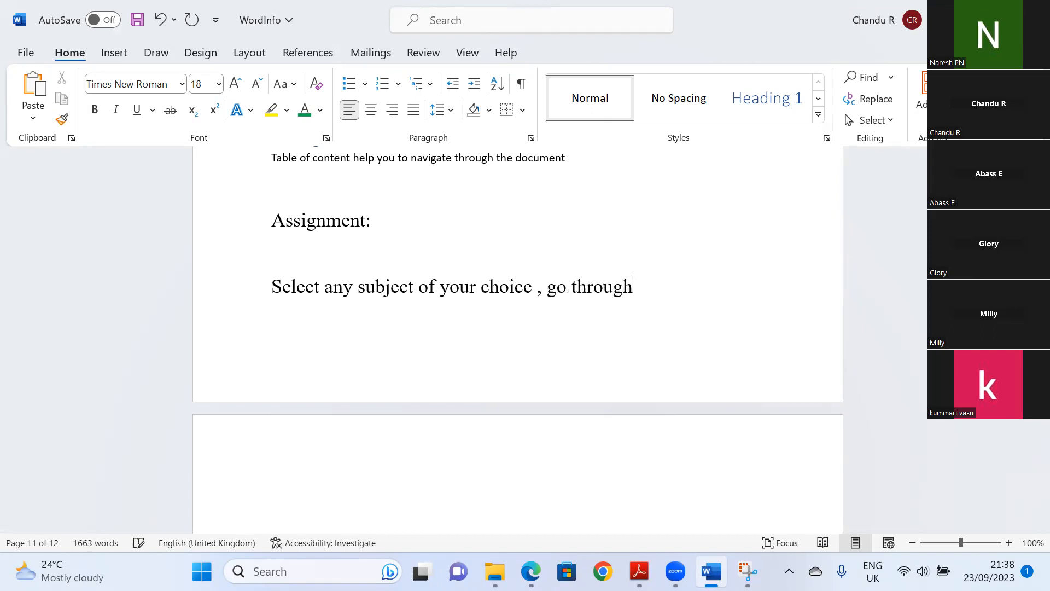
{"action": "type", "text": " the subject "}
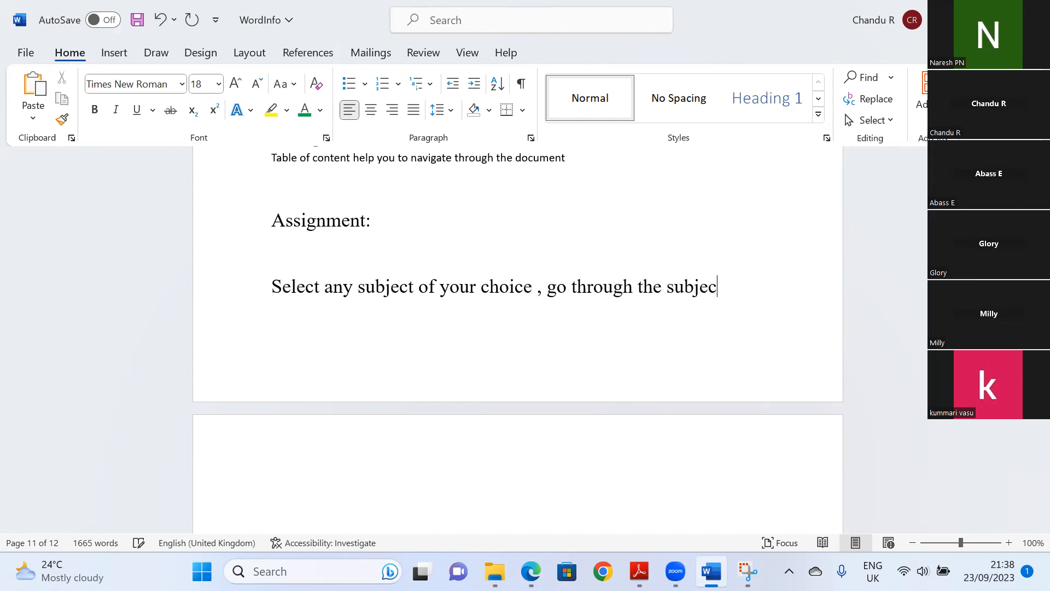
{"action": "type", "text": "website cre"}
{"action": "key", "text": "BackSpace"}
{"action": "key", "text": "BackSpace"}
{"action": "key", "text": "BackSpace"}
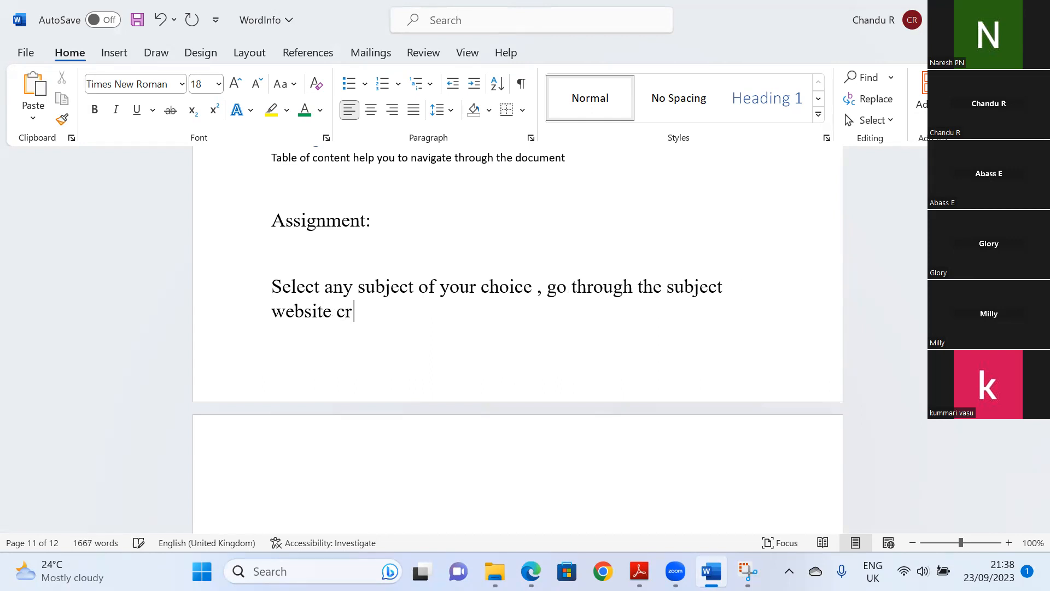
Complete the assignment sentence with ", replicate the font styles and design and pictures as is.".
{"action": "type", "text": ", replicat"}
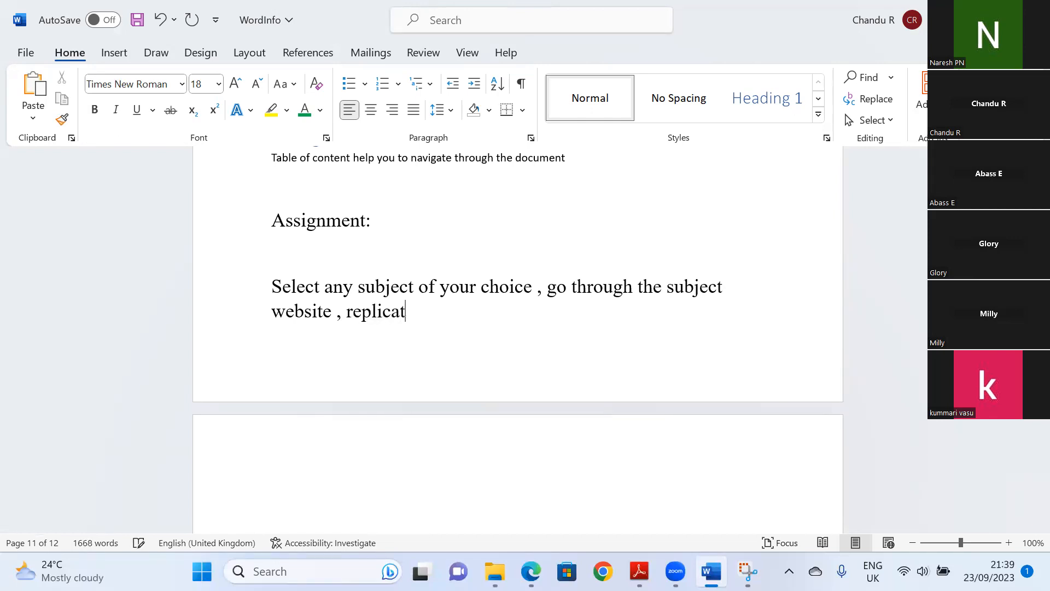
{"action": "type", "text": "e the font sy"}
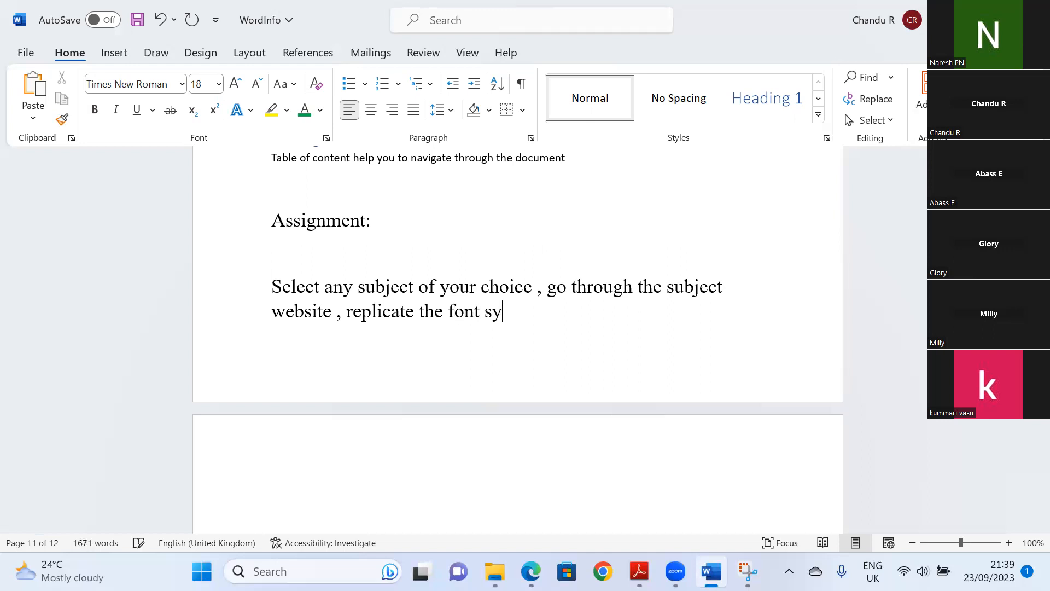
{"action": "key", "text": "BackSpace"}
{"action": "type", "text": "tyles and de"}
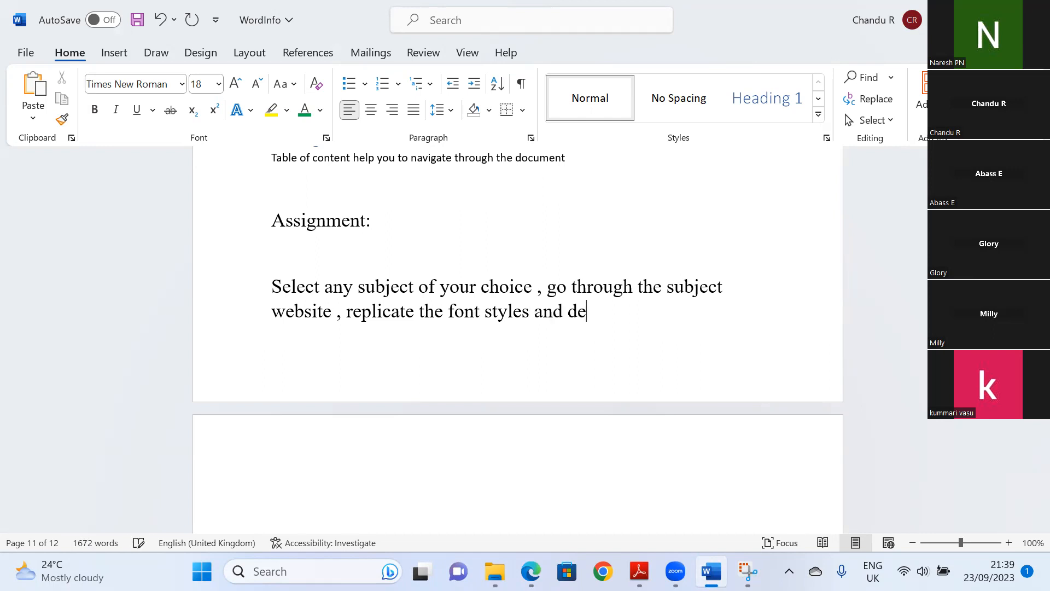
{"action": "type", "text": "sign and pictures as "}
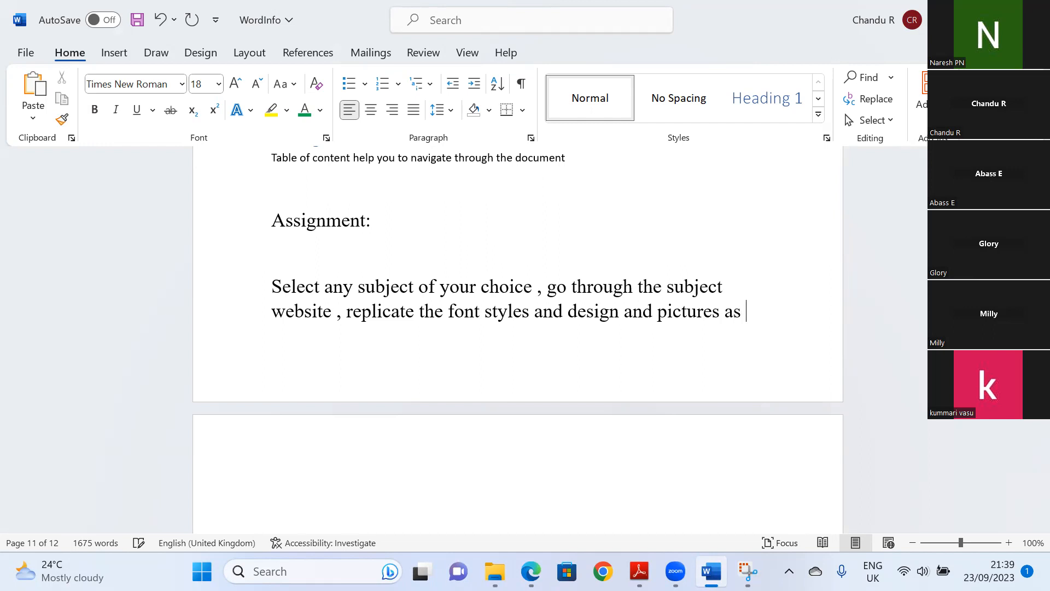
{"action": "type", "text": "is."}
Make the assignment instruction paragraph bold and check where it sits in the document.
{"action": "left_click_drag", "start_coordinate": [766, 310], "coordinate": [294, 286]}
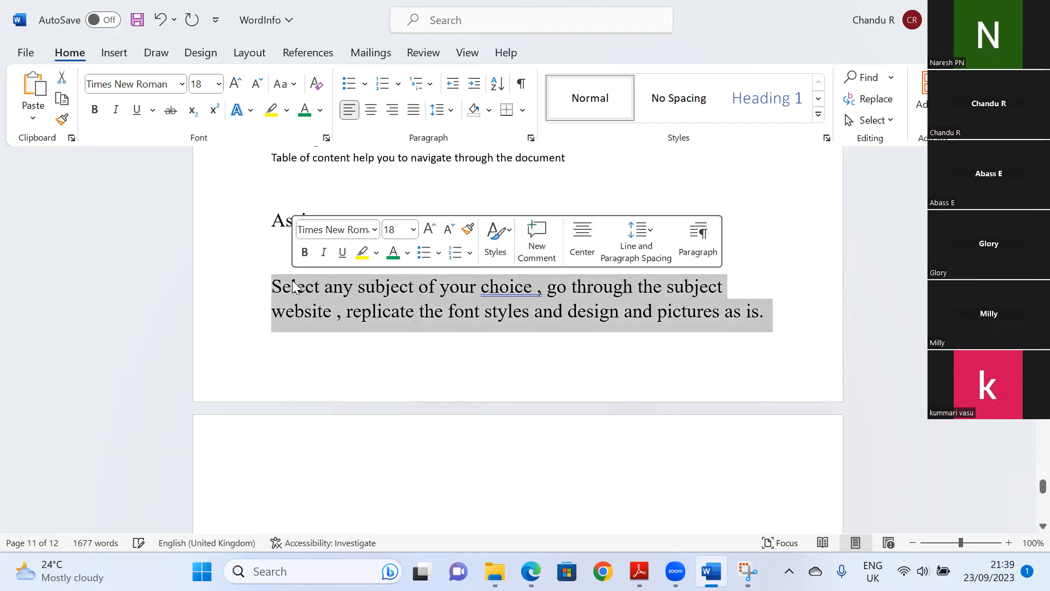
{"action": "left_click", "coordinate": [304, 254]}
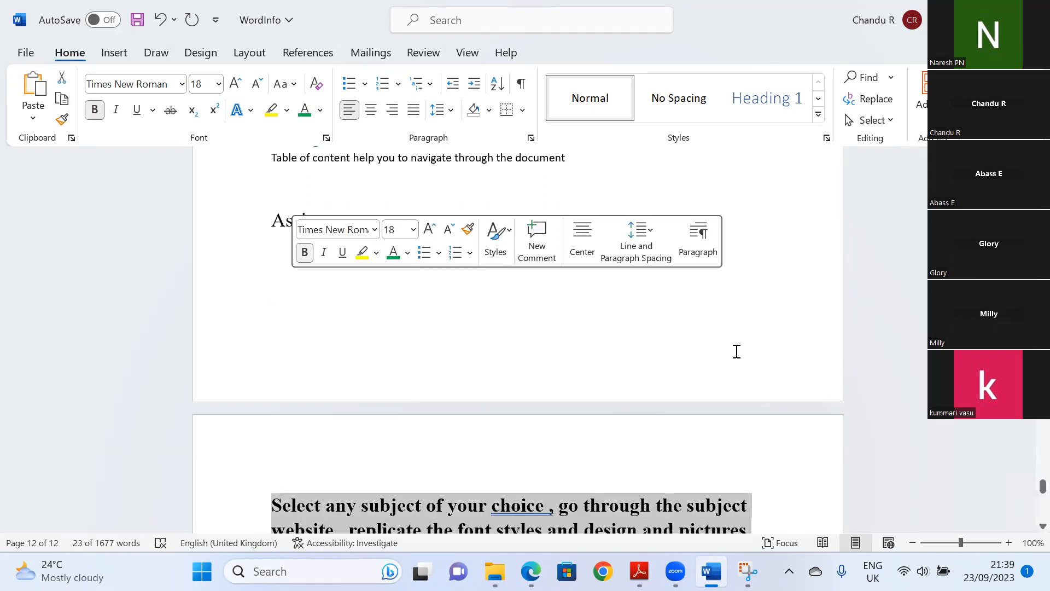
{"action": "scroll", "coordinate": [1028, 486], "scroll_direction": "up", "scroll_amount": 7}
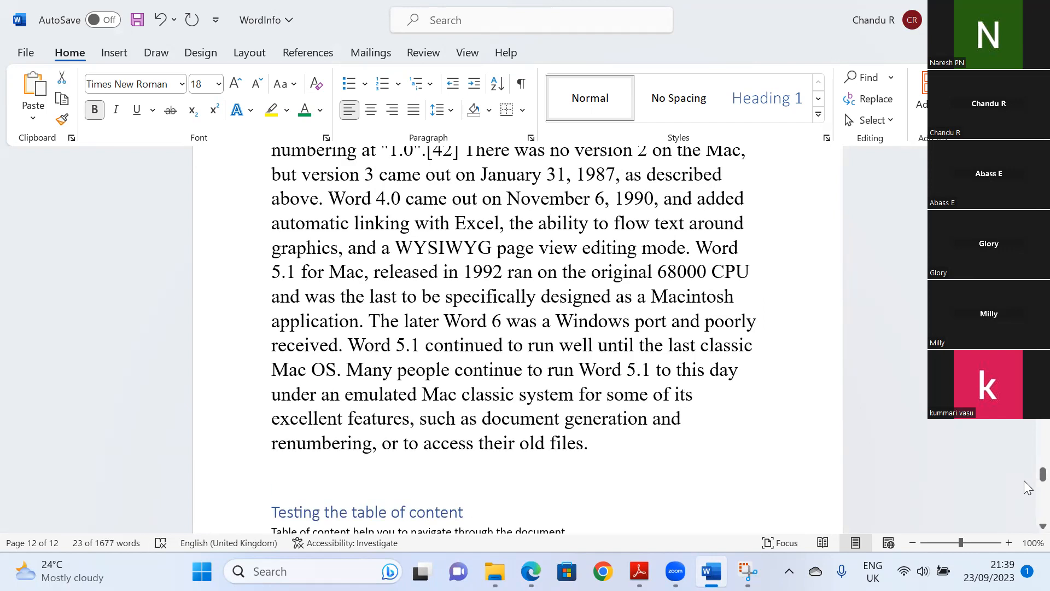
{"action": "scroll", "coordinate": [1028, 480], "scroll_direction": "down", "scroll_amount": 8}
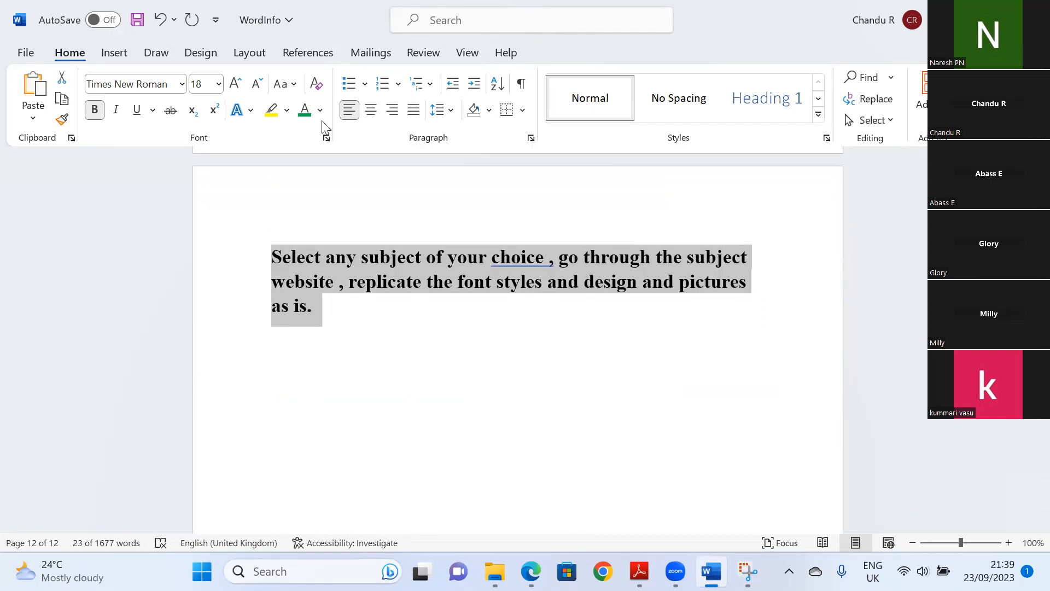
Examine the commands available for document design, page layout, references, mailings, reviewing and views.
{"action": "left_click", "coordinate": [146, 58]}
{"action": "left_click", "coordinate": [200, 52]}
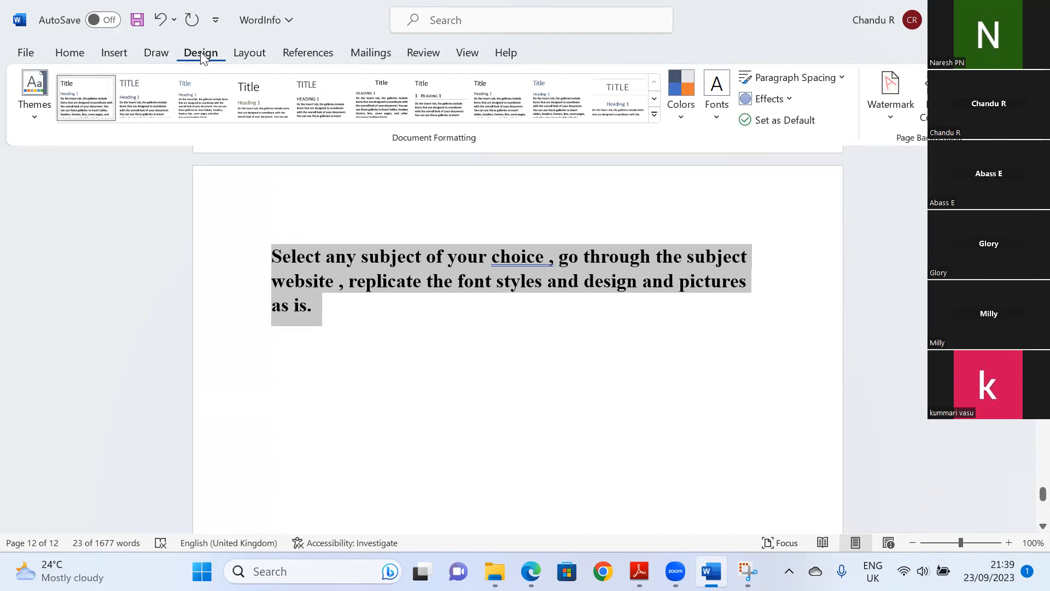
{"action": "left_click", "coordinate": [246, 52]}
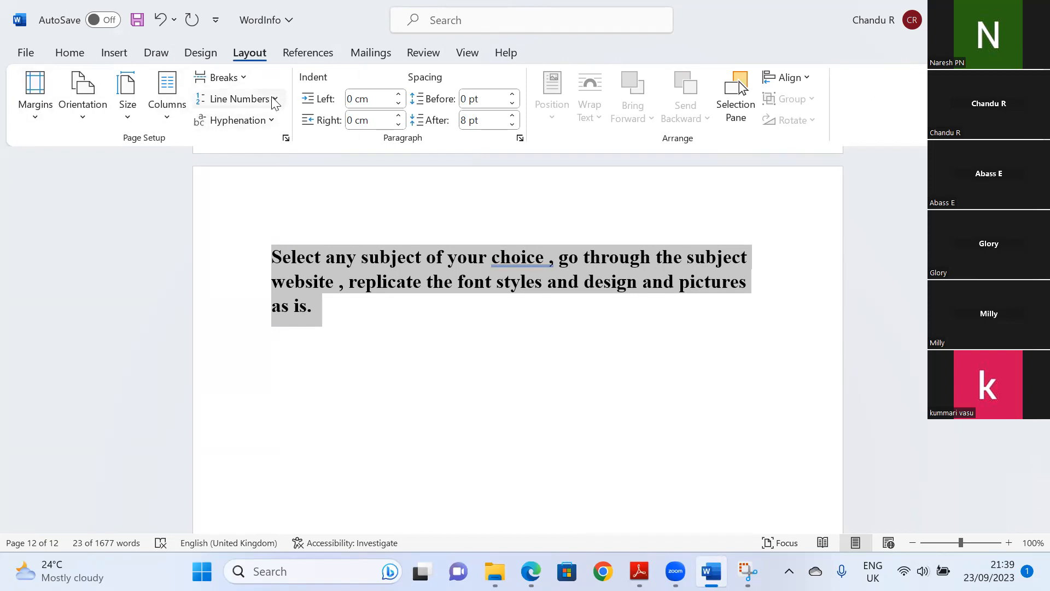
{"action": "left_click", "coordinate": [310, 56]}
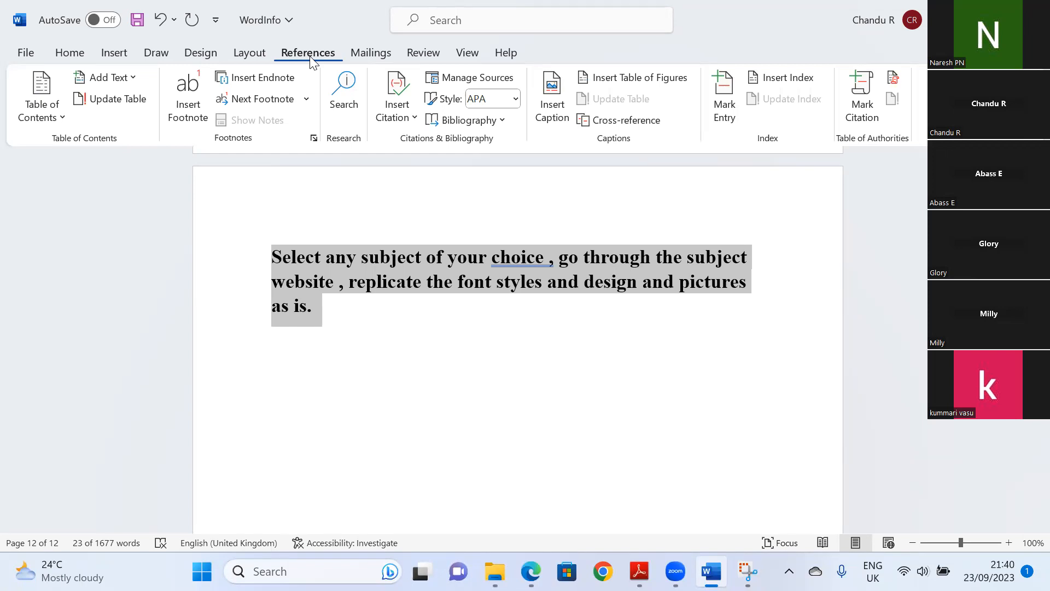
{"action": "left_click", "coordinate": [364, 55]}
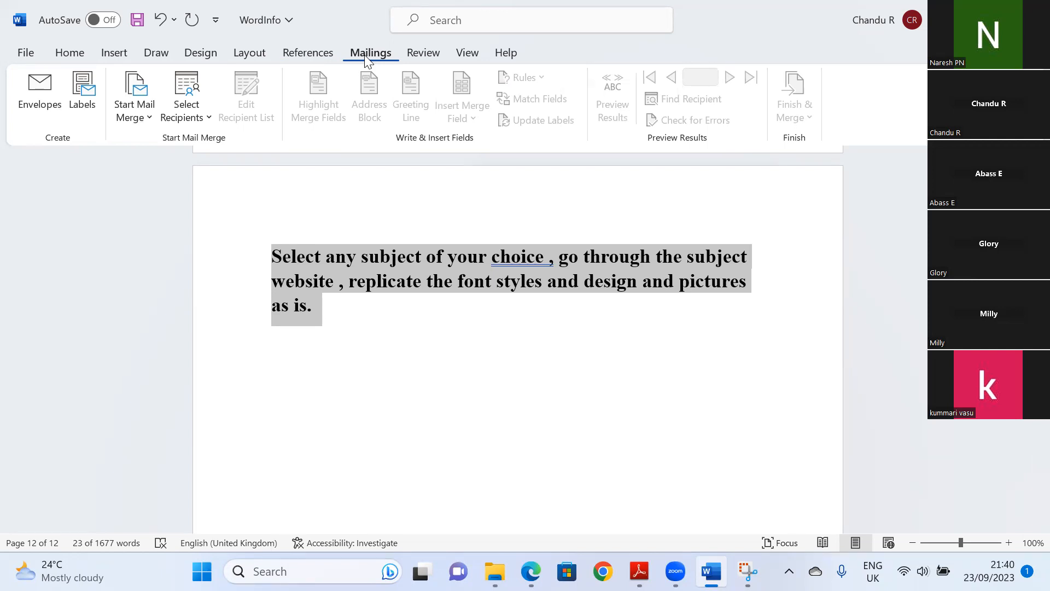
{"action": "left_click", "coordinate": [424, 53]}
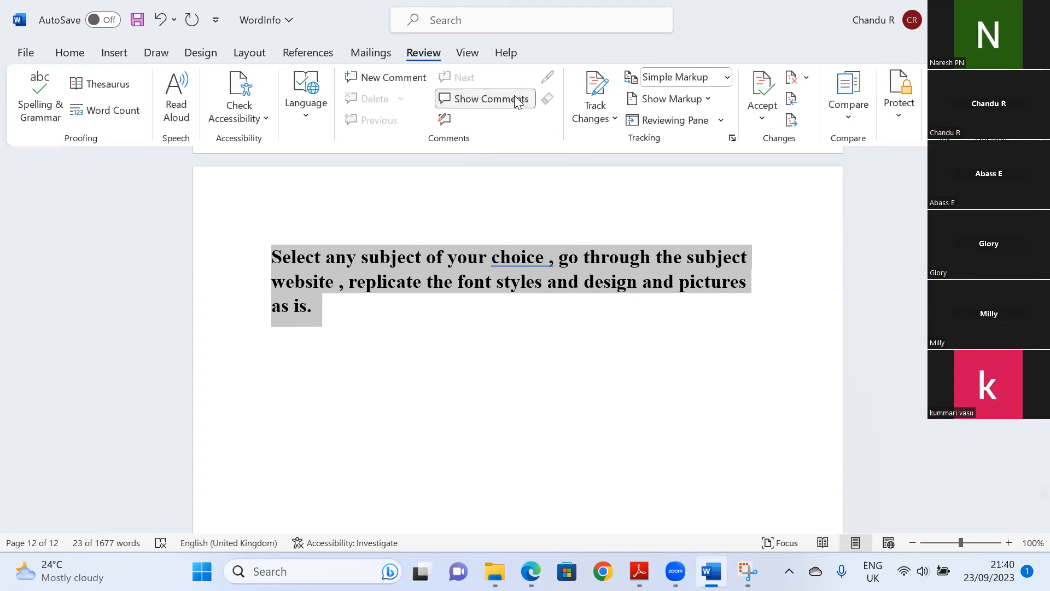
{"action": "left_click", "coordinate": [465, 53]}
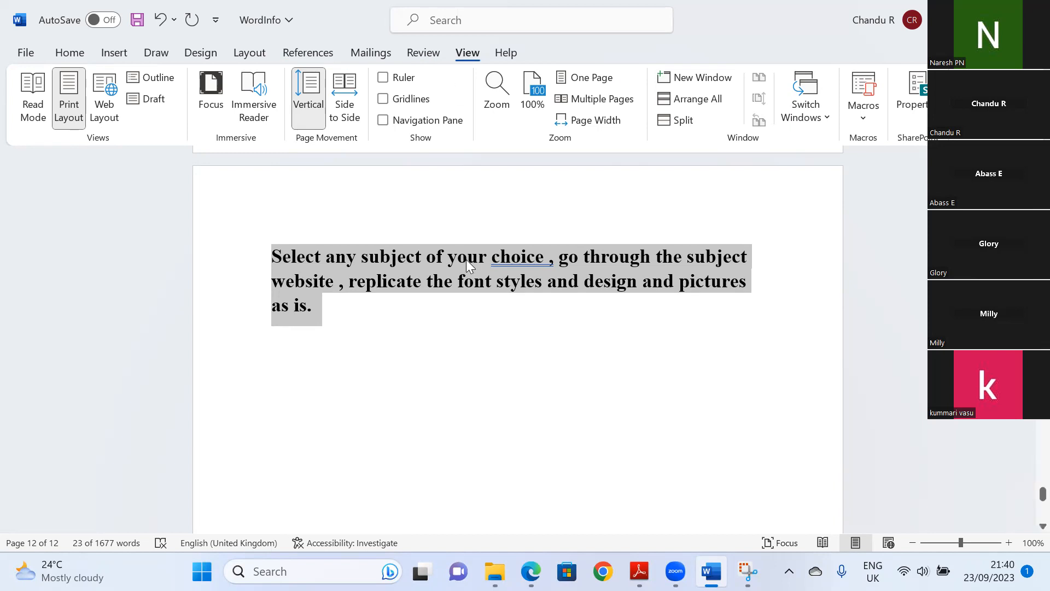
Deselect the assignment paragraph and save the WordInfo document.
{"action": "left_click", "coordinate": [444, 381]}
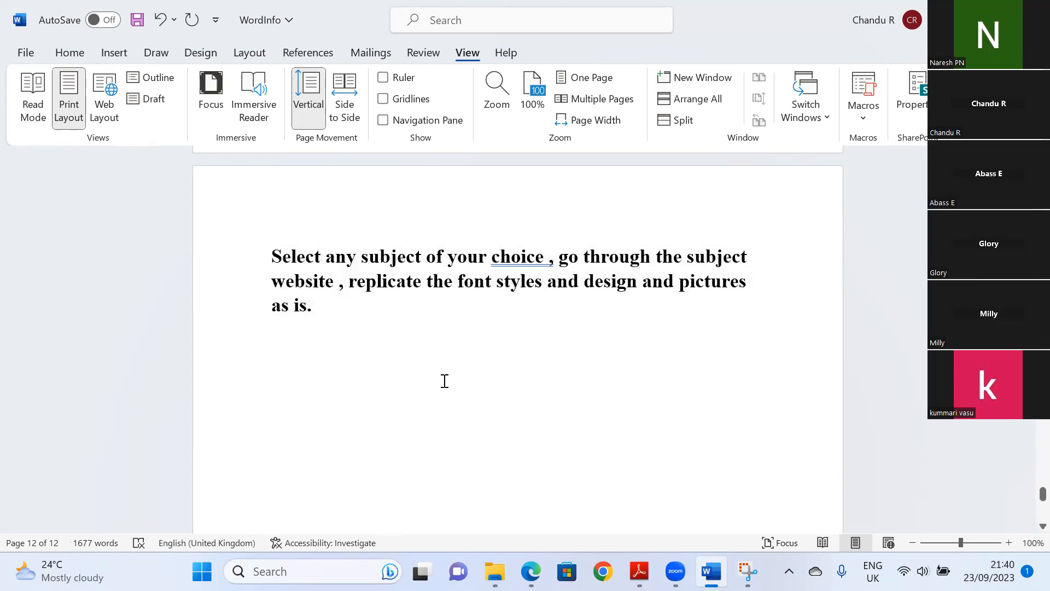
{"action": "left_click", "coordinate": [141, 22]}
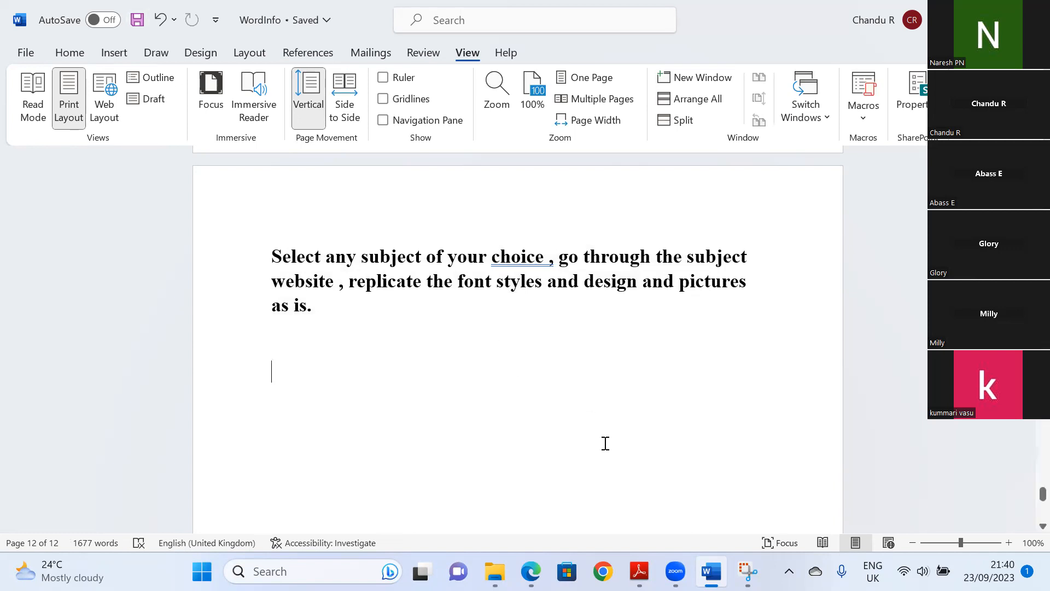
{"action": "left_click", "coordinate": [547, 400]}
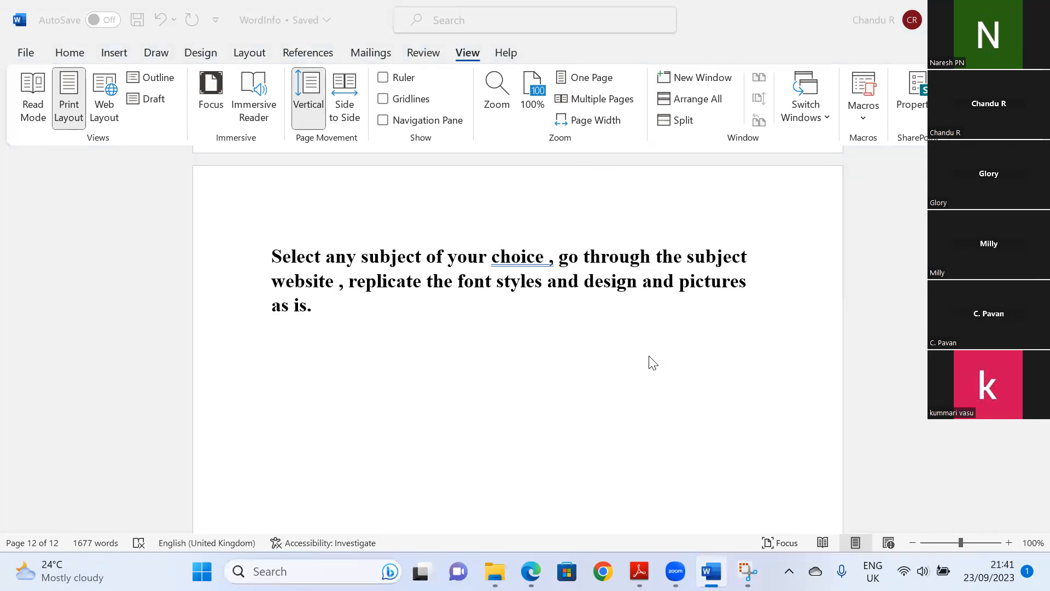
Remove the spaces before the commas after "choice" and "website" in the assignment text, and return to the cover page.
{"action": "left_click", "coordinate": [554, 266]}
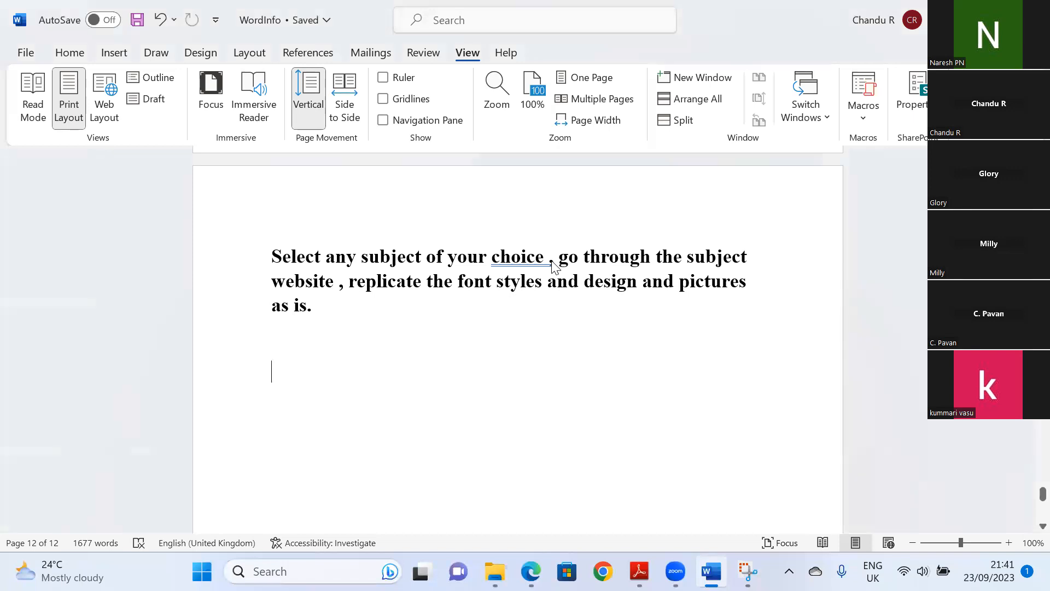
{"action": "left_click", "coordinate": [549, 261]}
{"action": "key", "text": "BackSpace"}
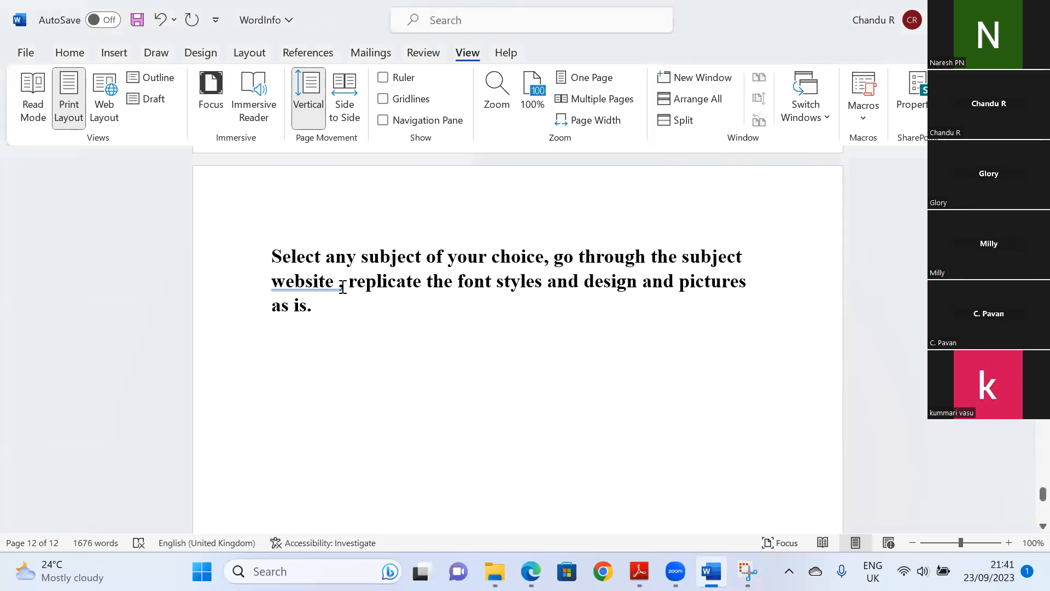
{"action": "key", "text": "BackSpace"}
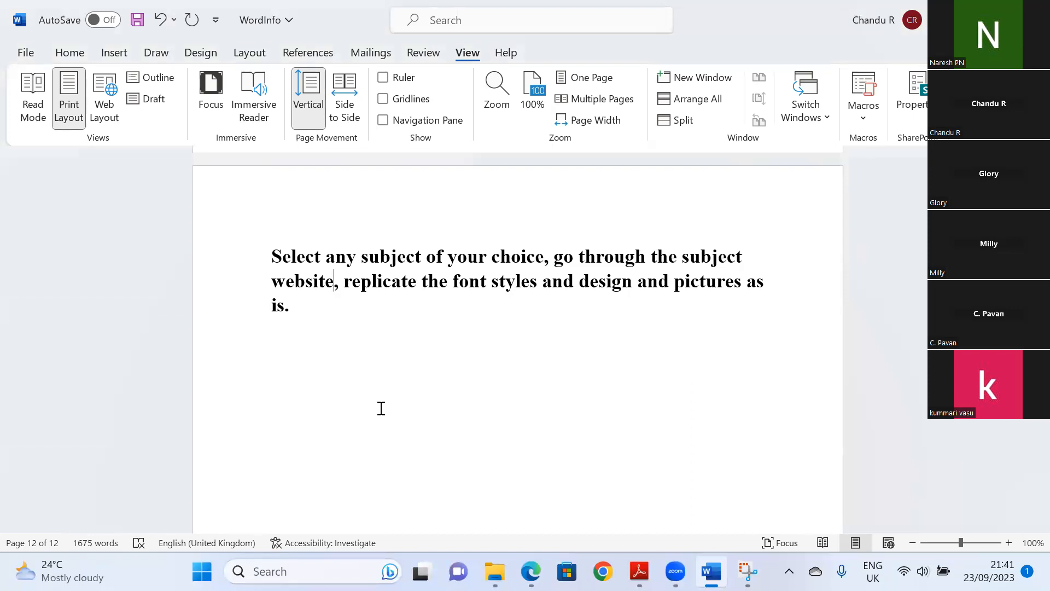
{"action": "left_click", "coordinate": [69, 50]}
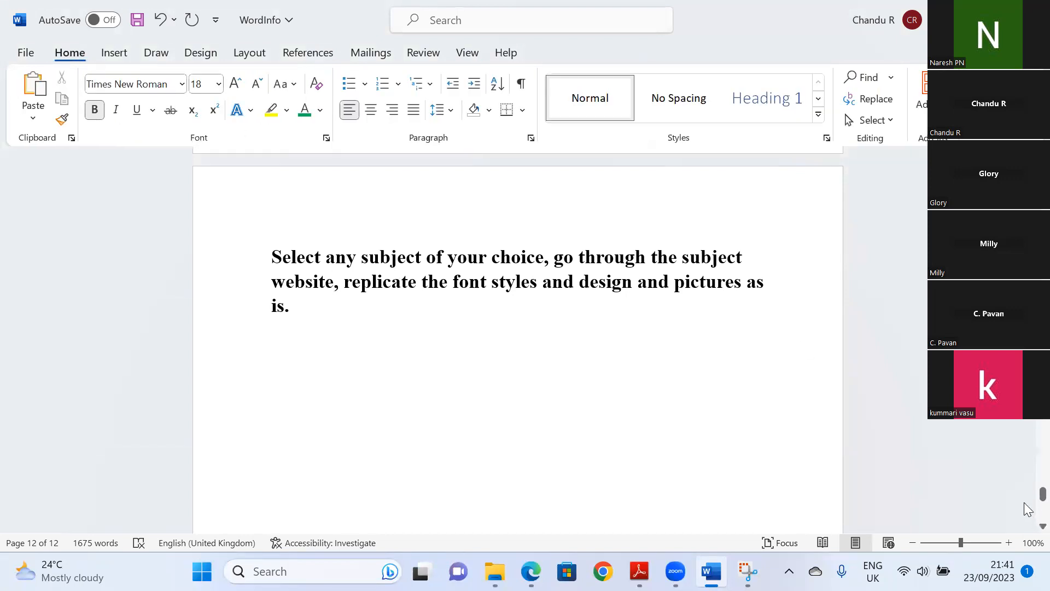
{"action": "left_click_drag", "start_coordinate": [1043, 494], "coordinate": [1042, 157]}
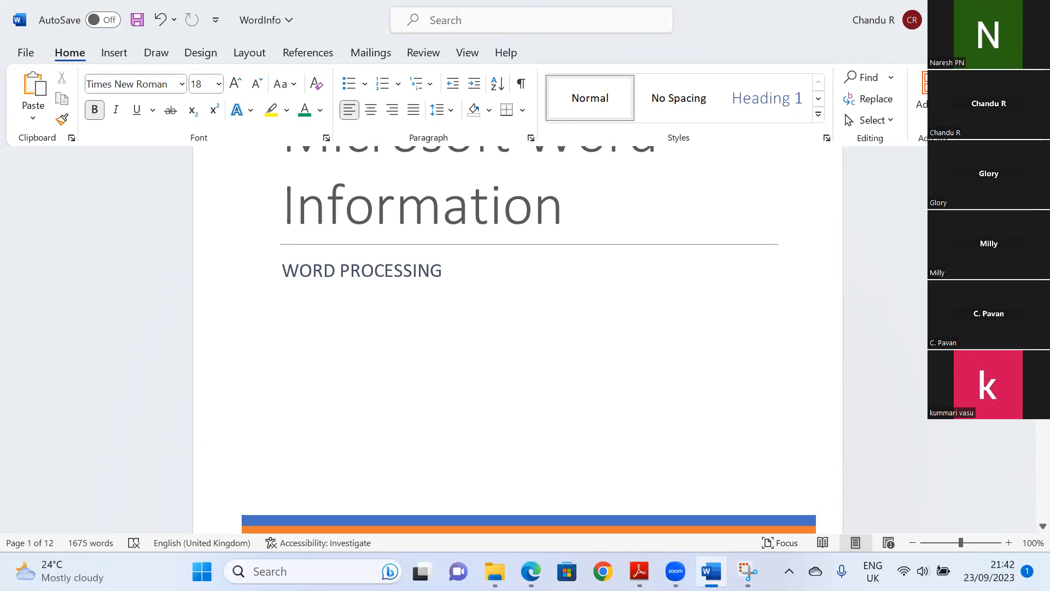
Look through the document from the cover page to the bold assignment instruction on the last page.
{"action": "scroll", "coordinate": [518, 339], "scroll_direction": "down", "scroll_amount": 15}
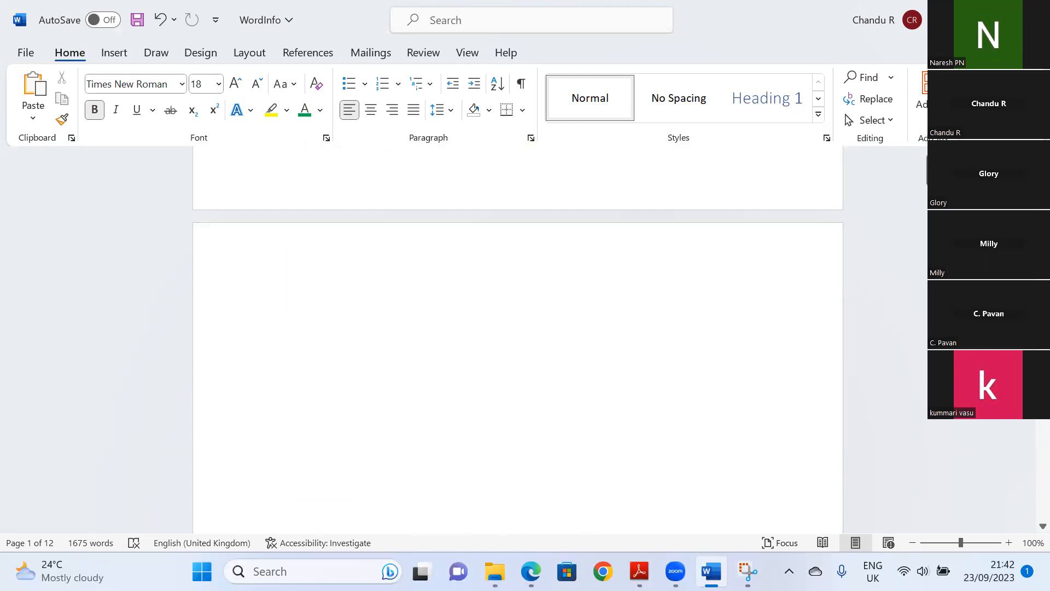
{"action": "scroll", "coordinate": [518, 339], "scroll_direction": "down", "scroll_amount": 20}
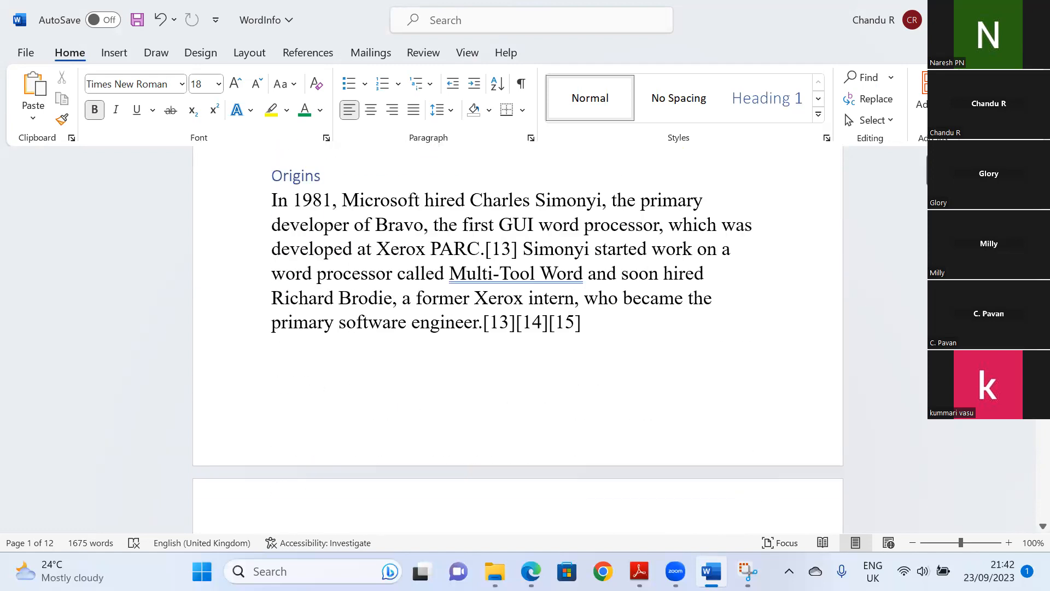
{"action": "scroll", "coordinate": [518, 339], "scroll_direction": "down", "scroll_amount": 20}
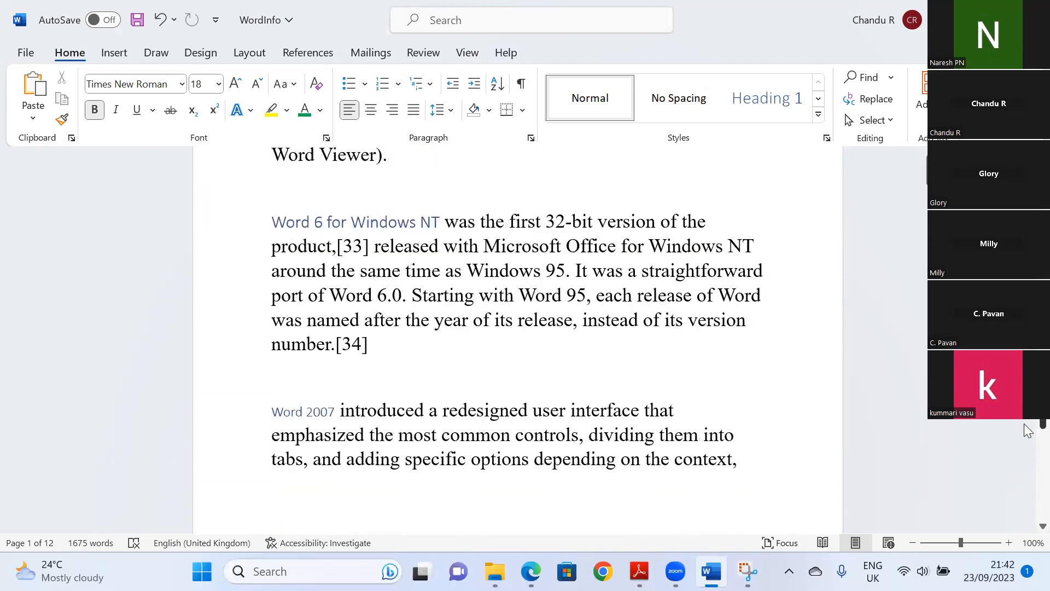
{"action": "scroll", "coordinate": [1028, 465], "scroll_direction": "down", "scroll_amount": 20}
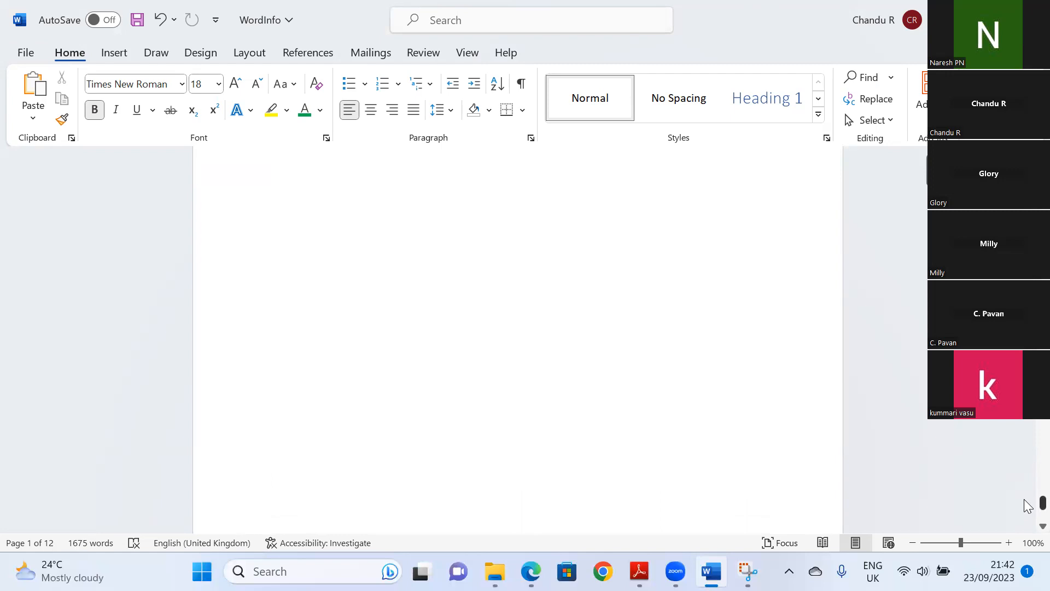
{"action": "left_click_drag", "start_coordinate": [1025, 494], "coordinate": [1025, 488]}
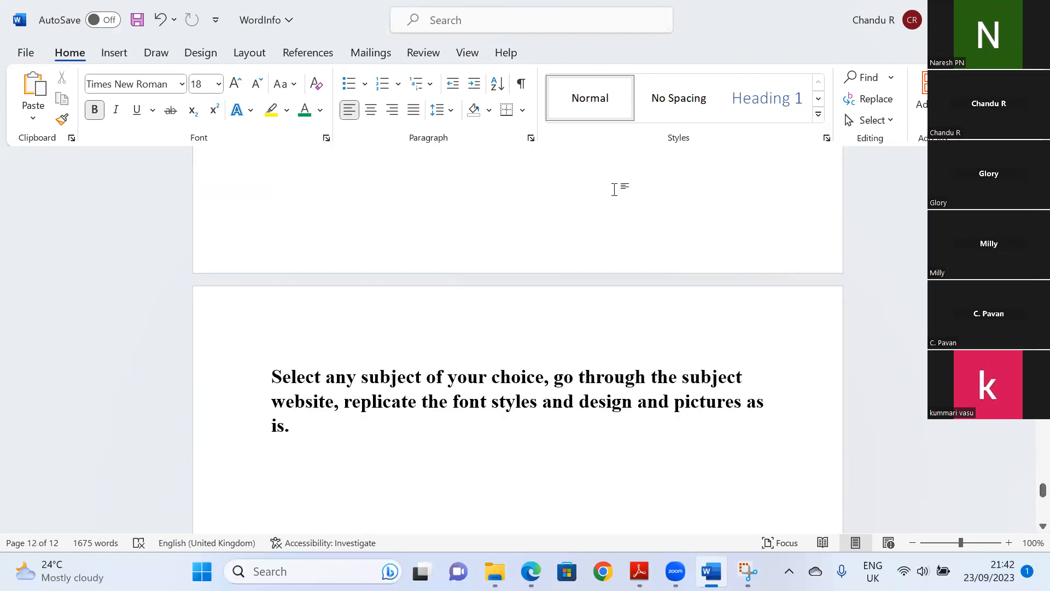
Show the mailing commands, and highlight the whole assignment paragraph for reading before clearing the selection.
{"action": "left_click", "coordinate": [370, 54]}
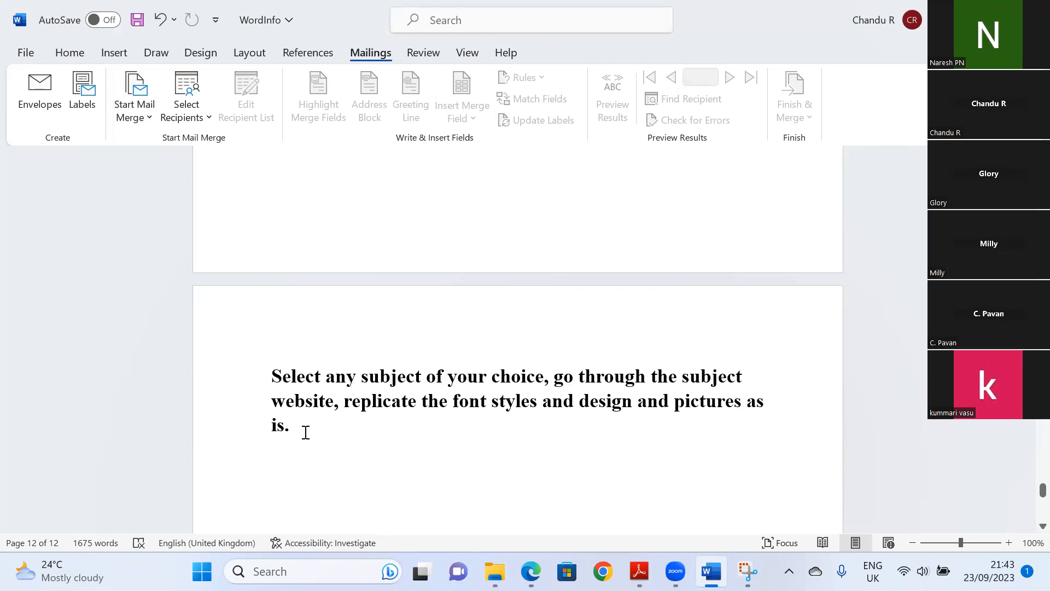
{"action": "left_click_drag", "start_coordinate": [289, 426], "coordinate": [265, 383]}
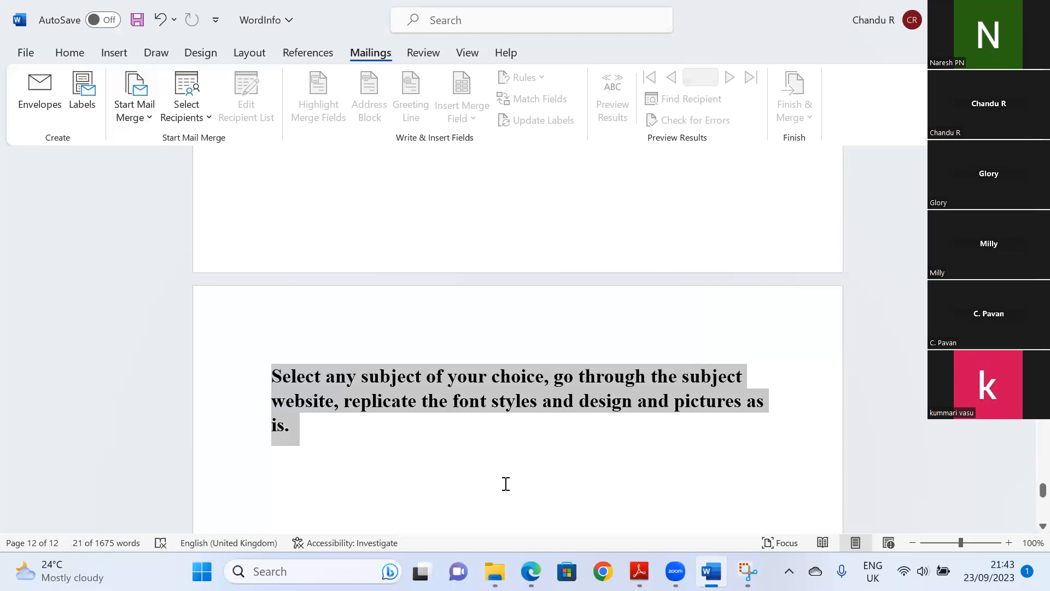
{"action": "left_click", "coordinate": [579, 457]}
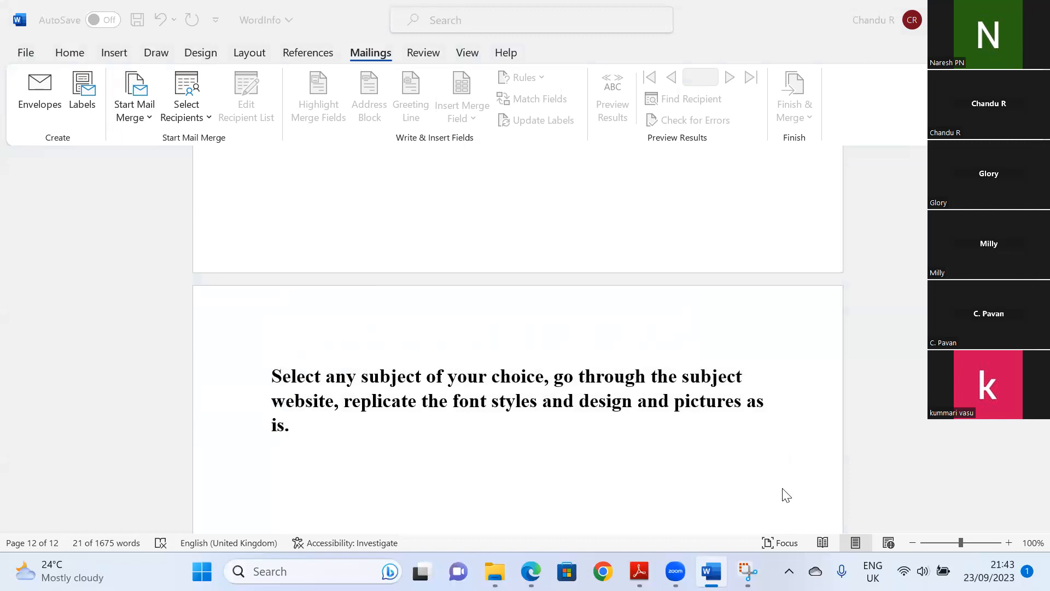